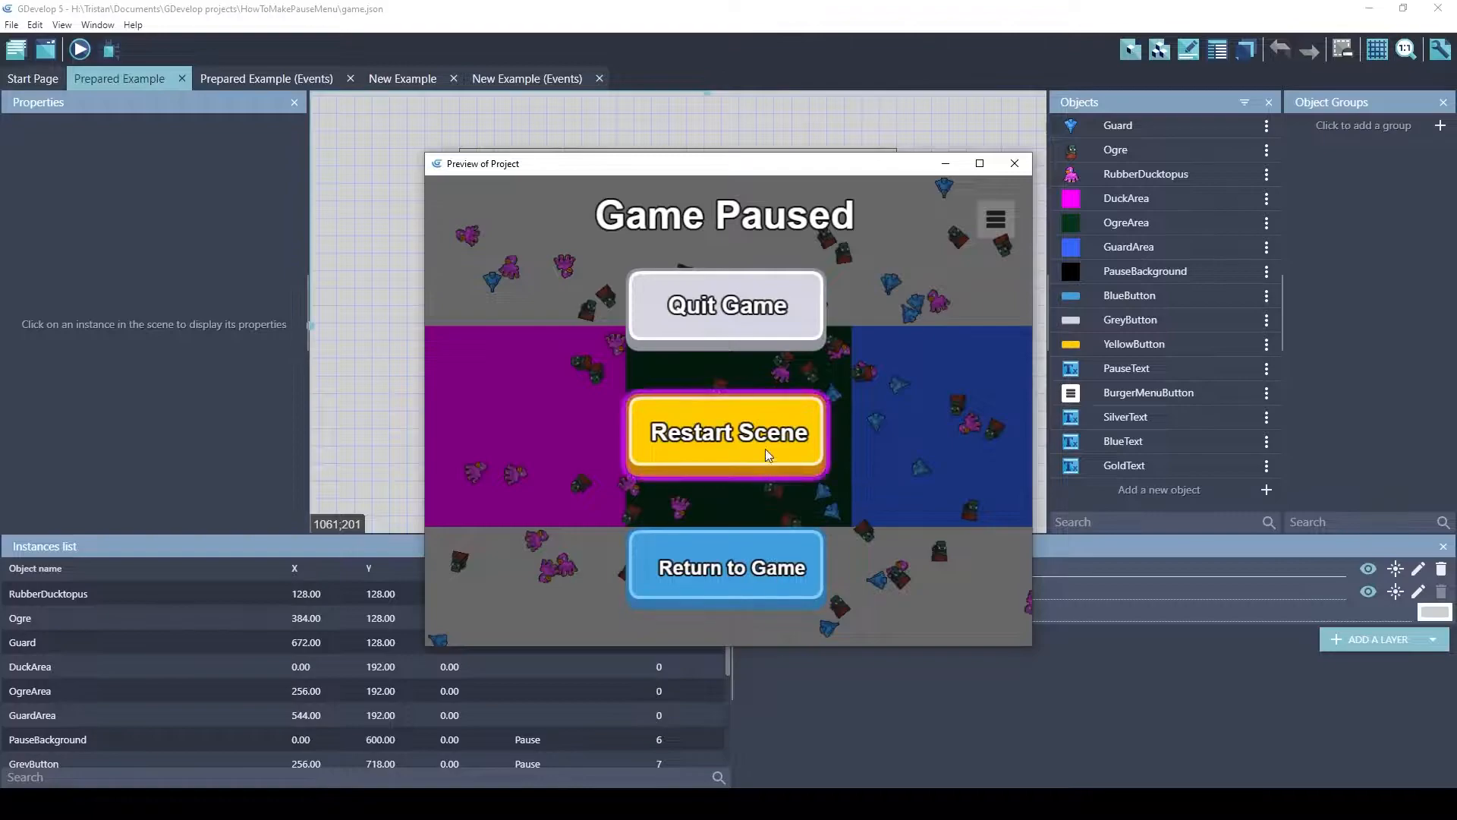
Test the pause menu in the running preview by restarting the scene, pausing and resuming the game, and close the preview
{"action": "left_click", "coordinate": [759, 433]}
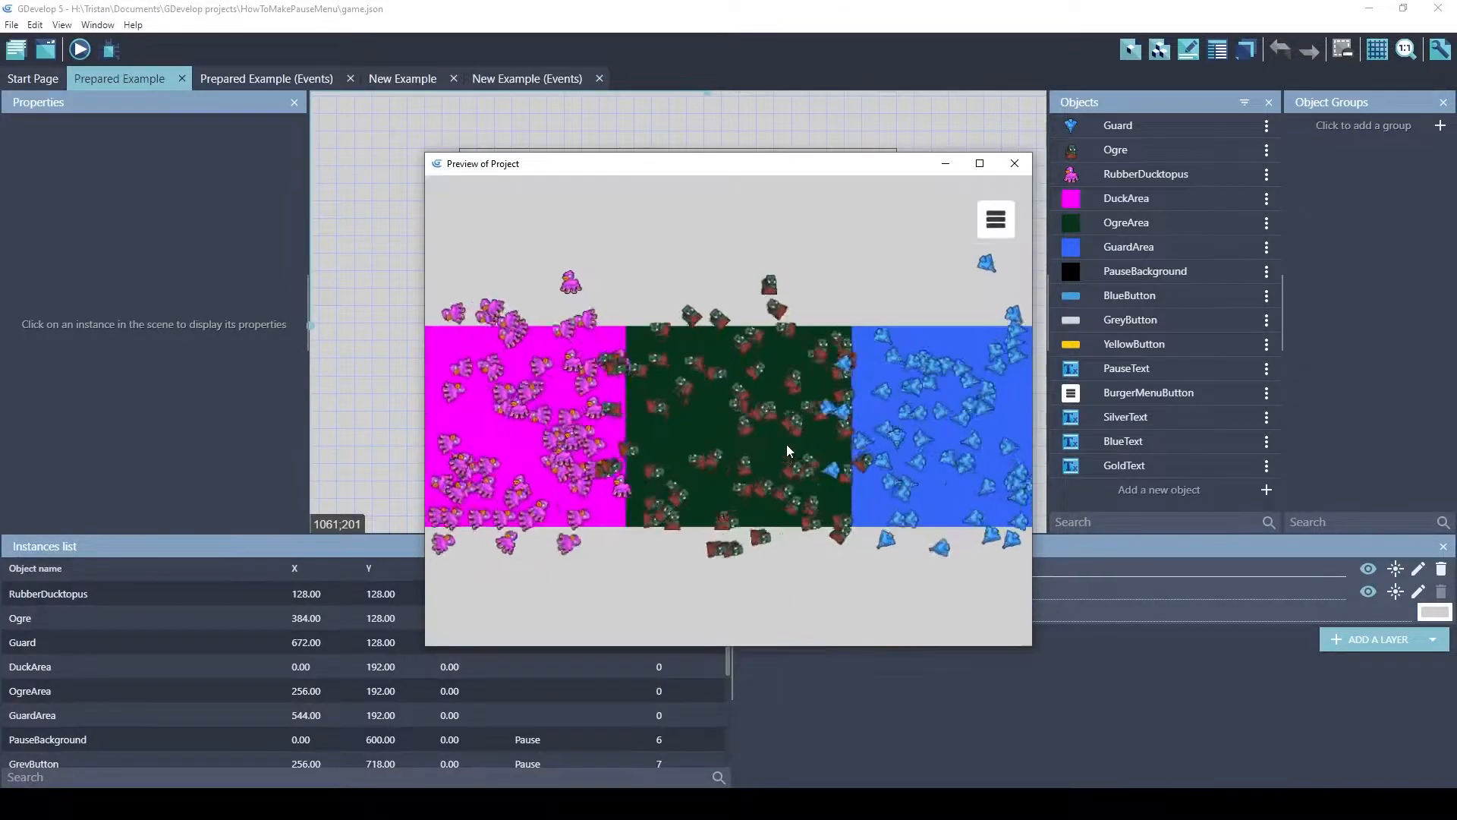
{"action": "left_click", "coordinate": [996, 219]}
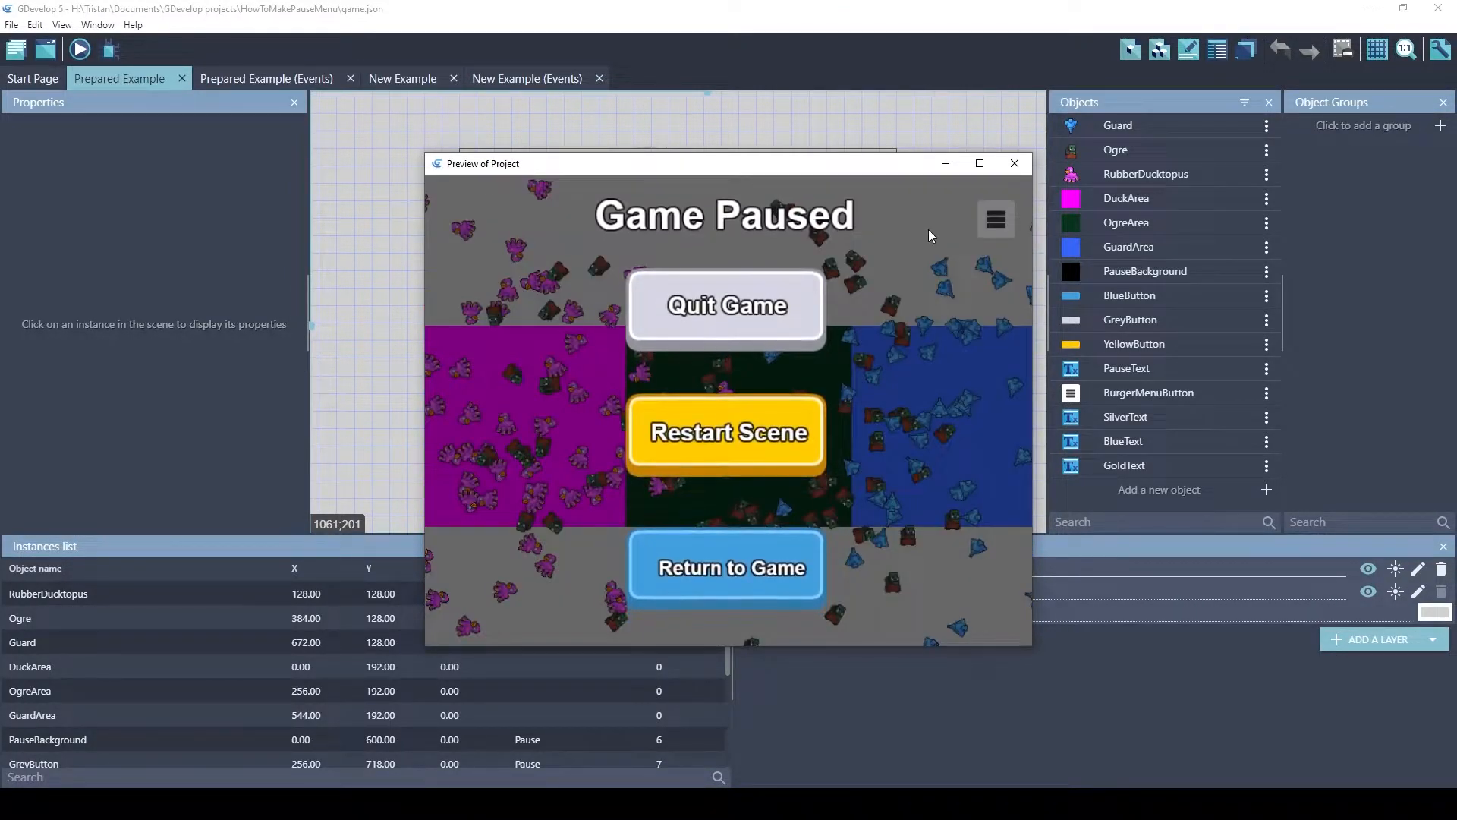
{"action": "left_click", "coordinate": [994, 220]}
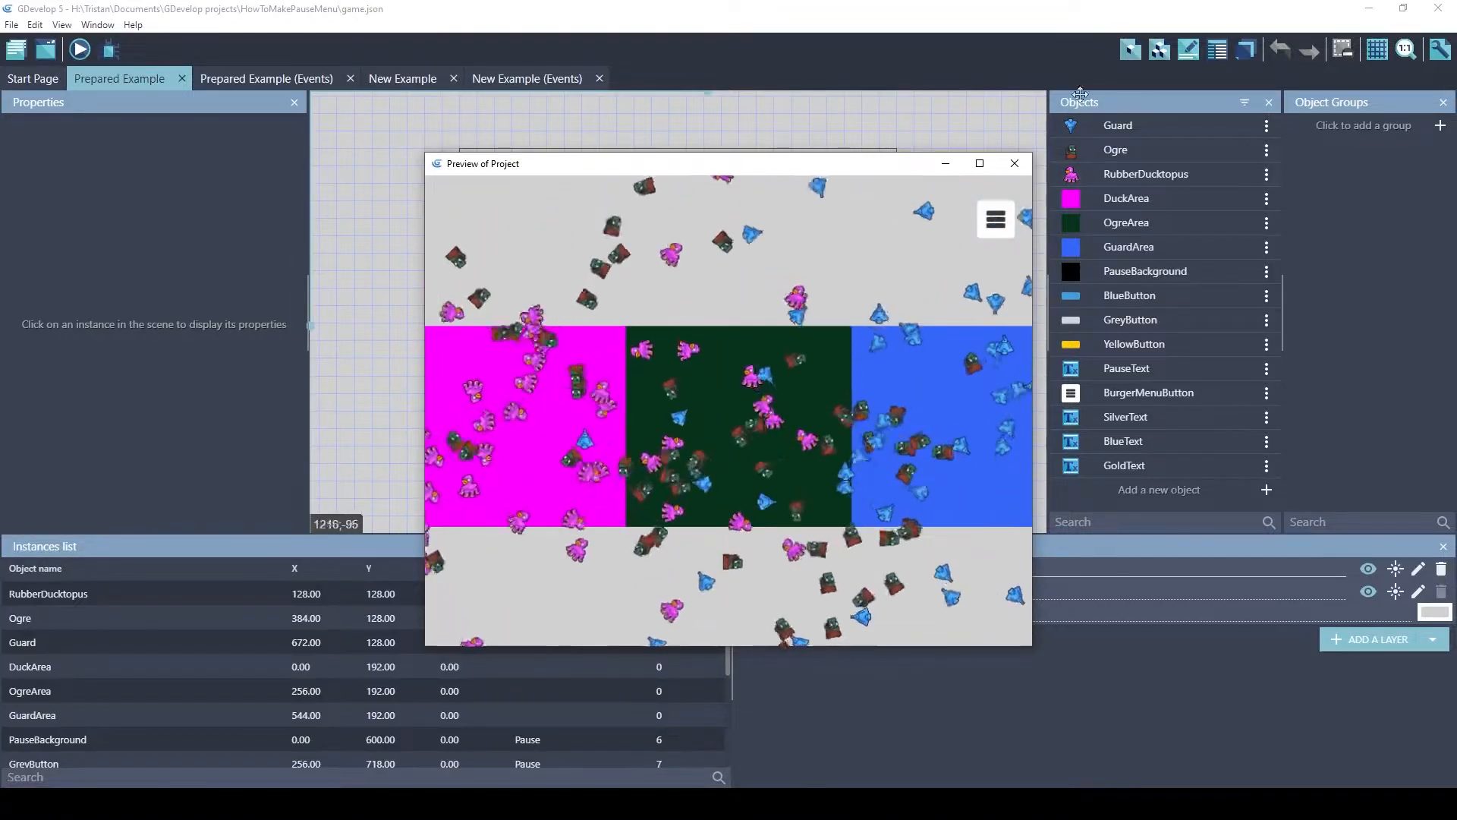
{"action": "left_click", "coordinate": [1015, 163]}
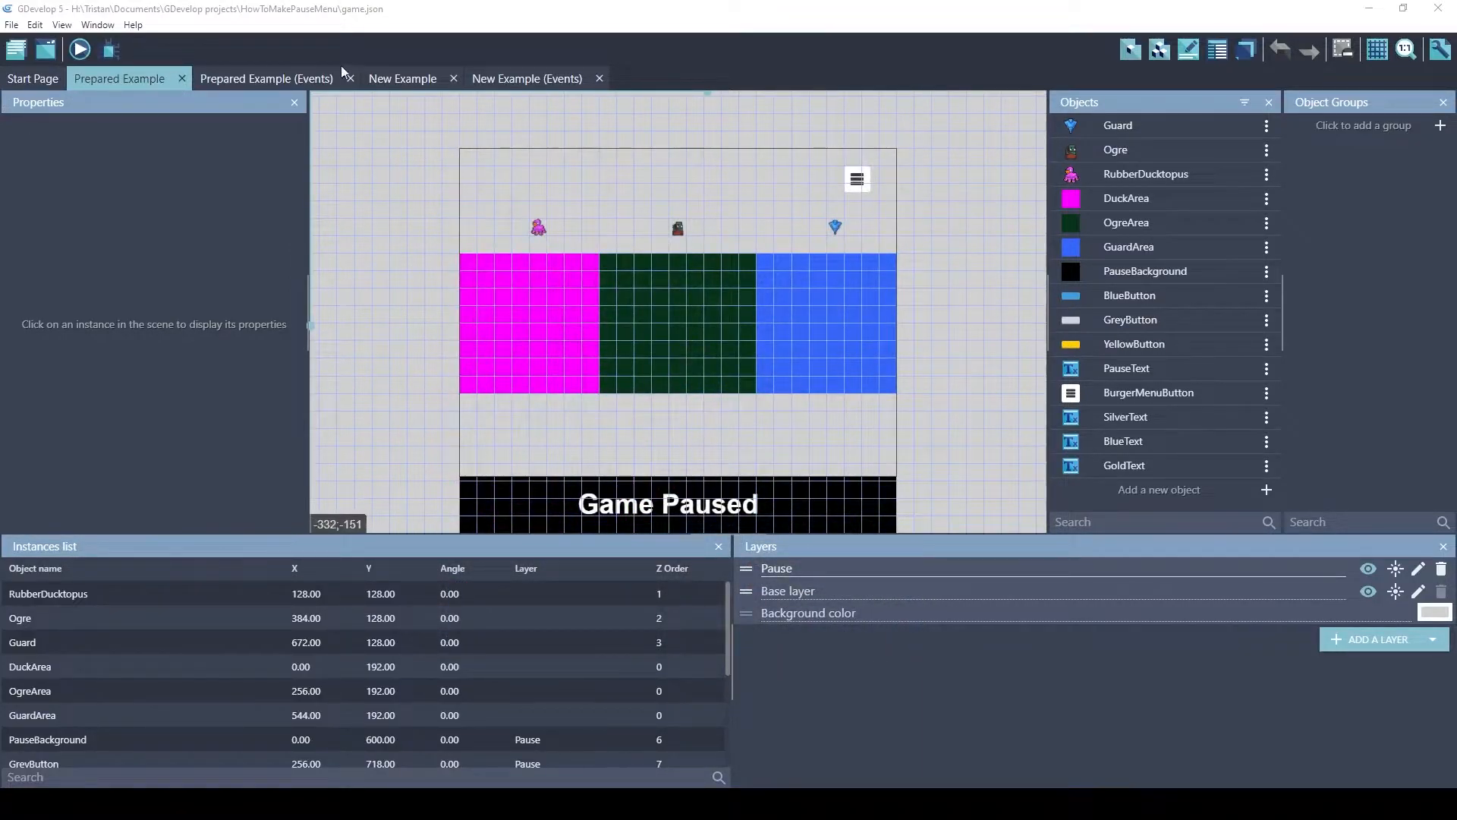
Place Guard, Ogre and RubberDucktopus in a row at Y 160 in the New Example scene and preview the scene
{"action": "left_click", "coordinate": [412, 80]}
{"action": "left_click", "coordinate": [495, 81]}
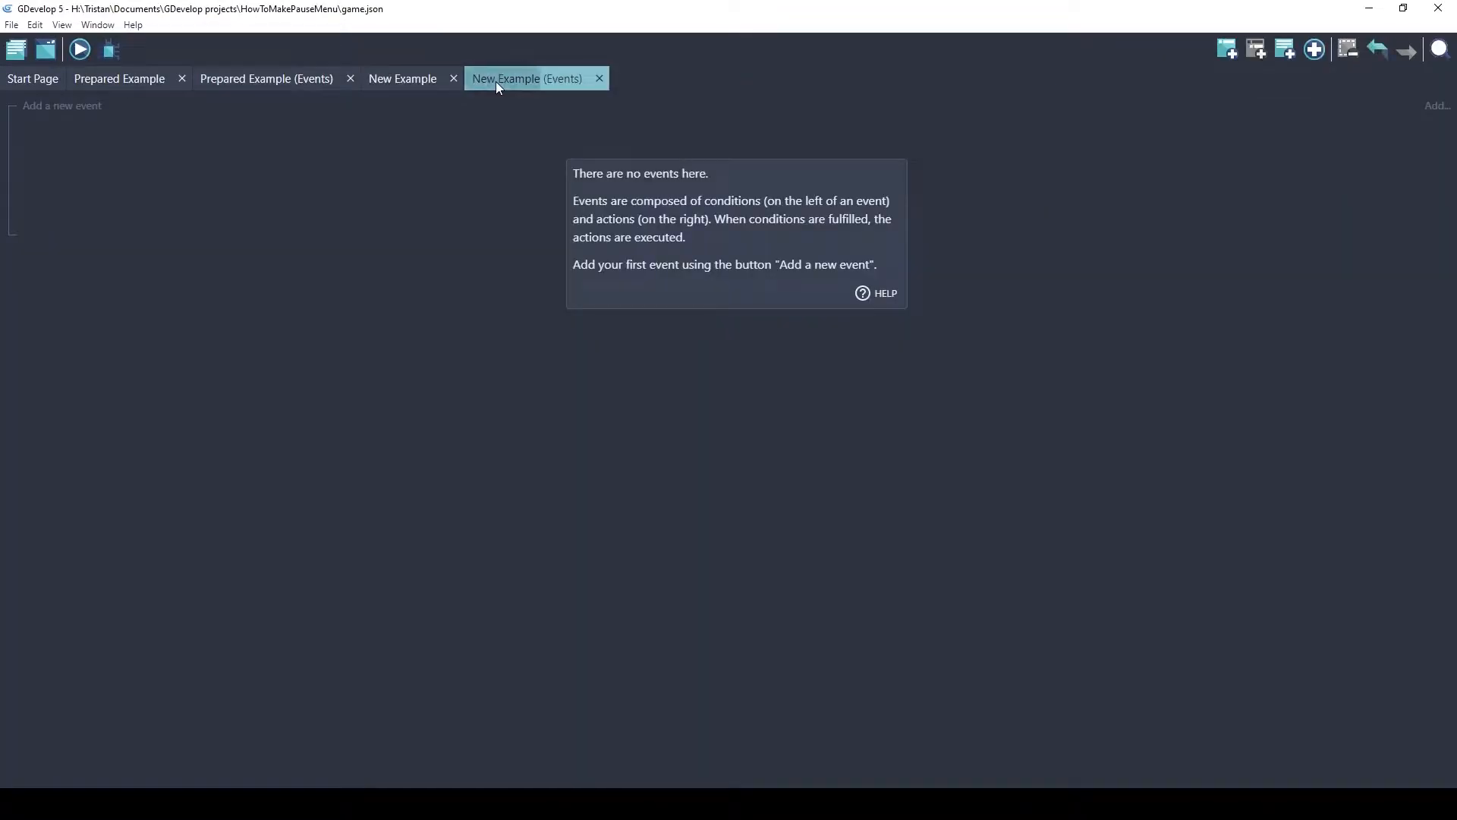
{"action": "left_click", "coordinate": [413, 78]}
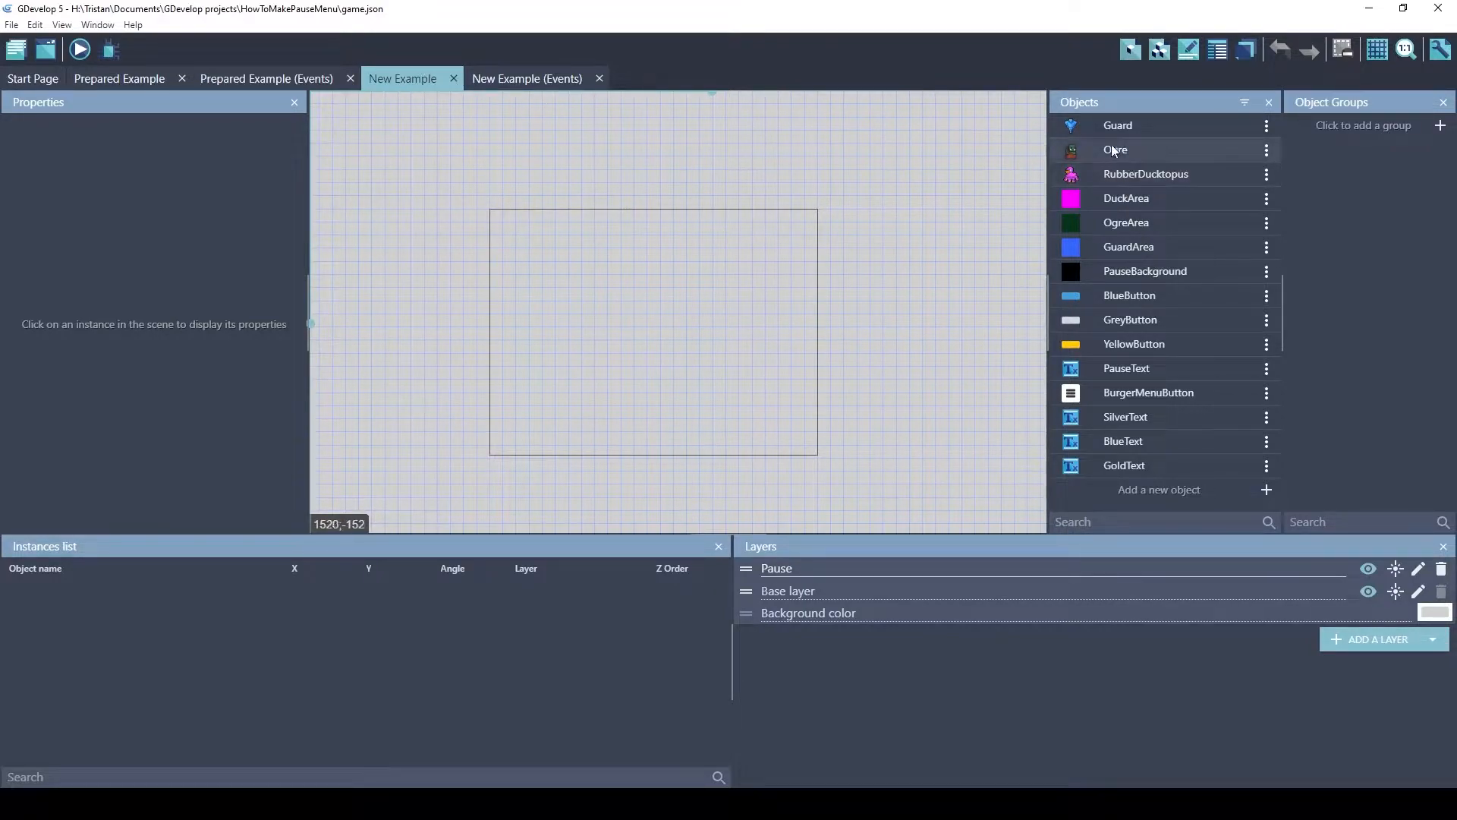
{"action": "left_click_drag", "start_coordinate": [1116, 126], "coordinate": [770, 282]}
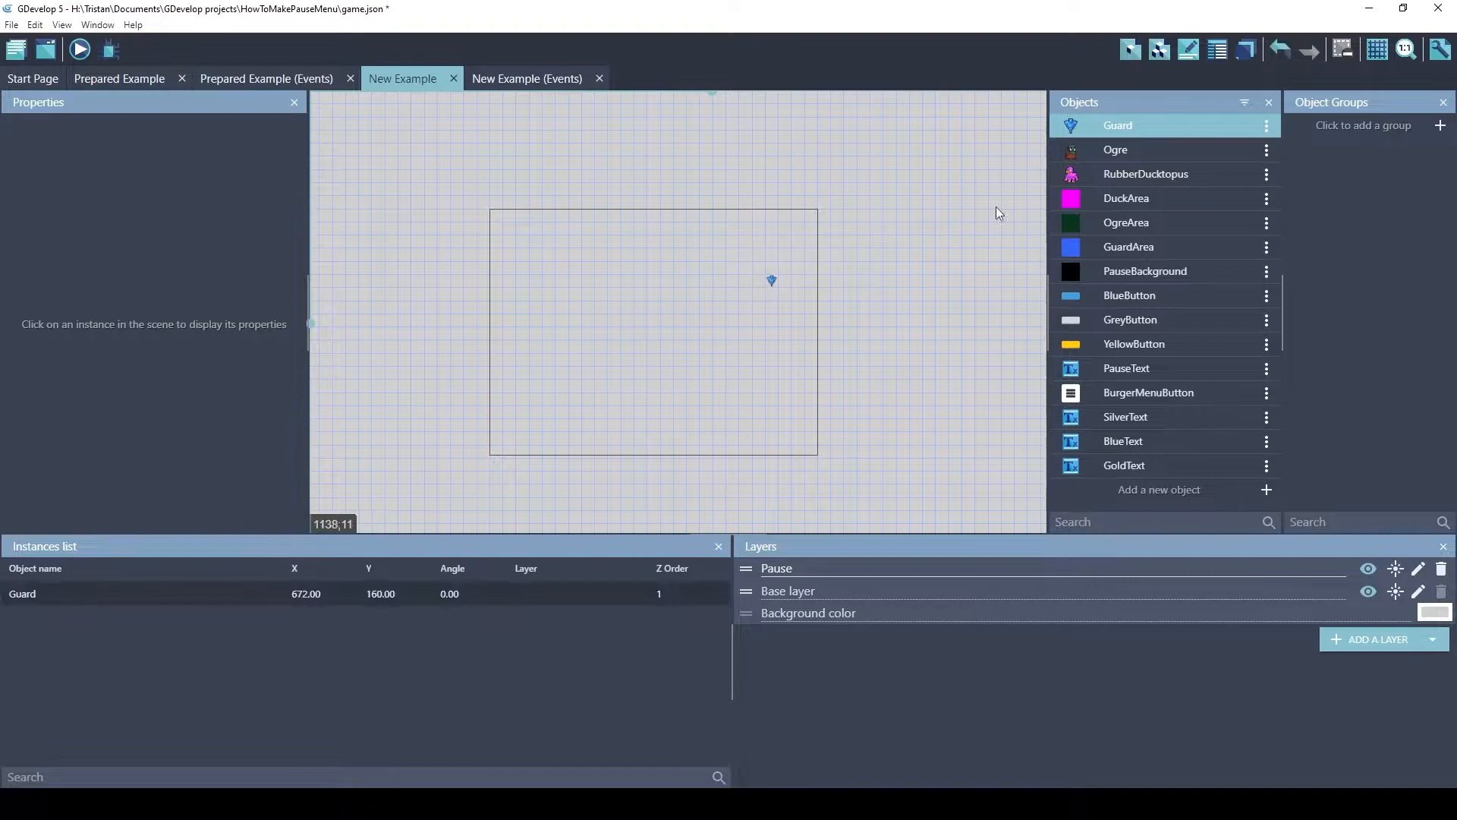
{"action": "left_click_drag", "start_coordinate": [1131, 150], "coordinate": [653, 282]}
{"action": "left_click_drag", "start_coordinate": [1170, 170], "coordinate": [562, 281]}
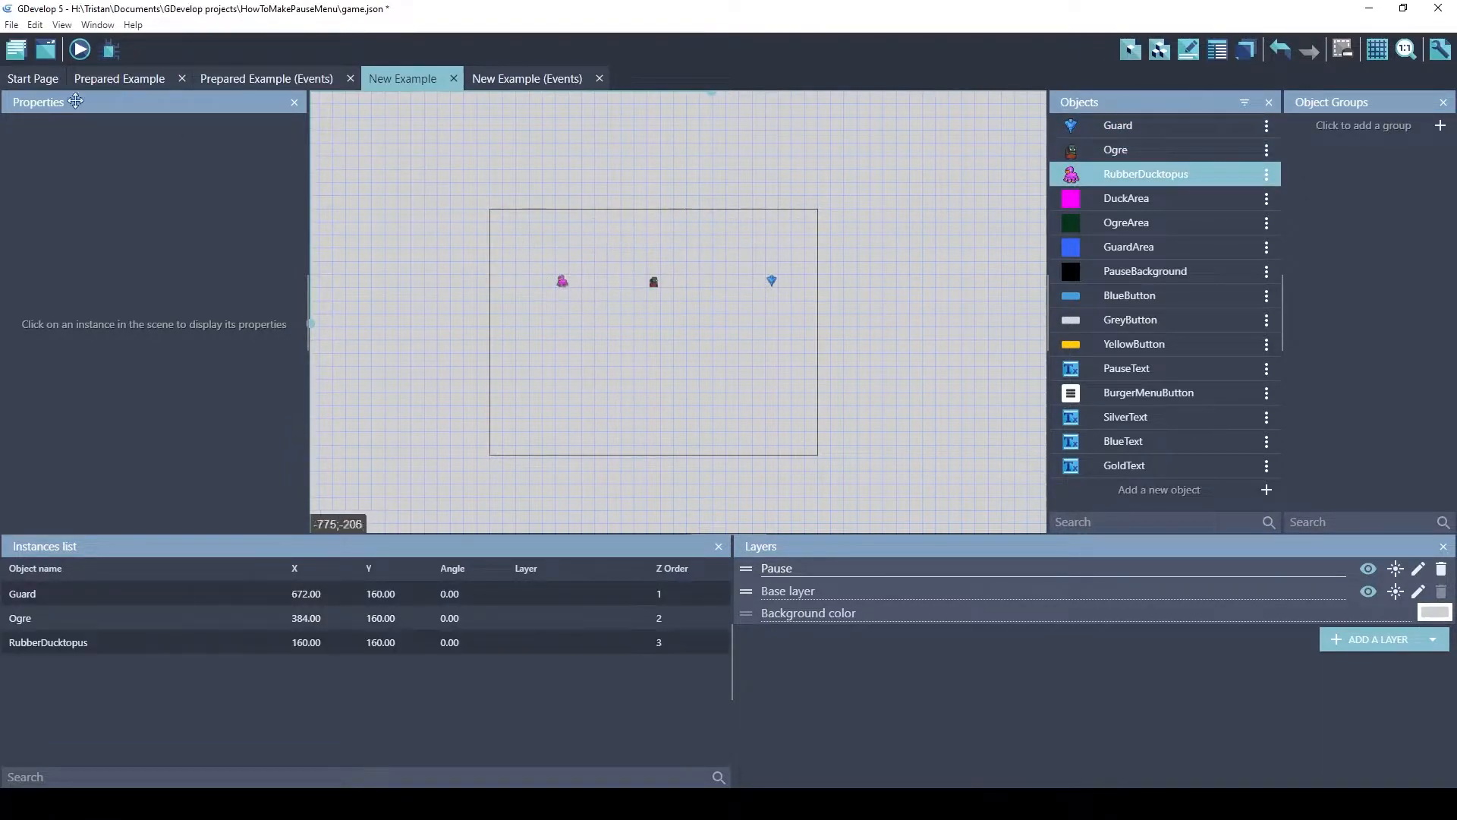
{"action": "left_click", "coordinate": [79, 50]}
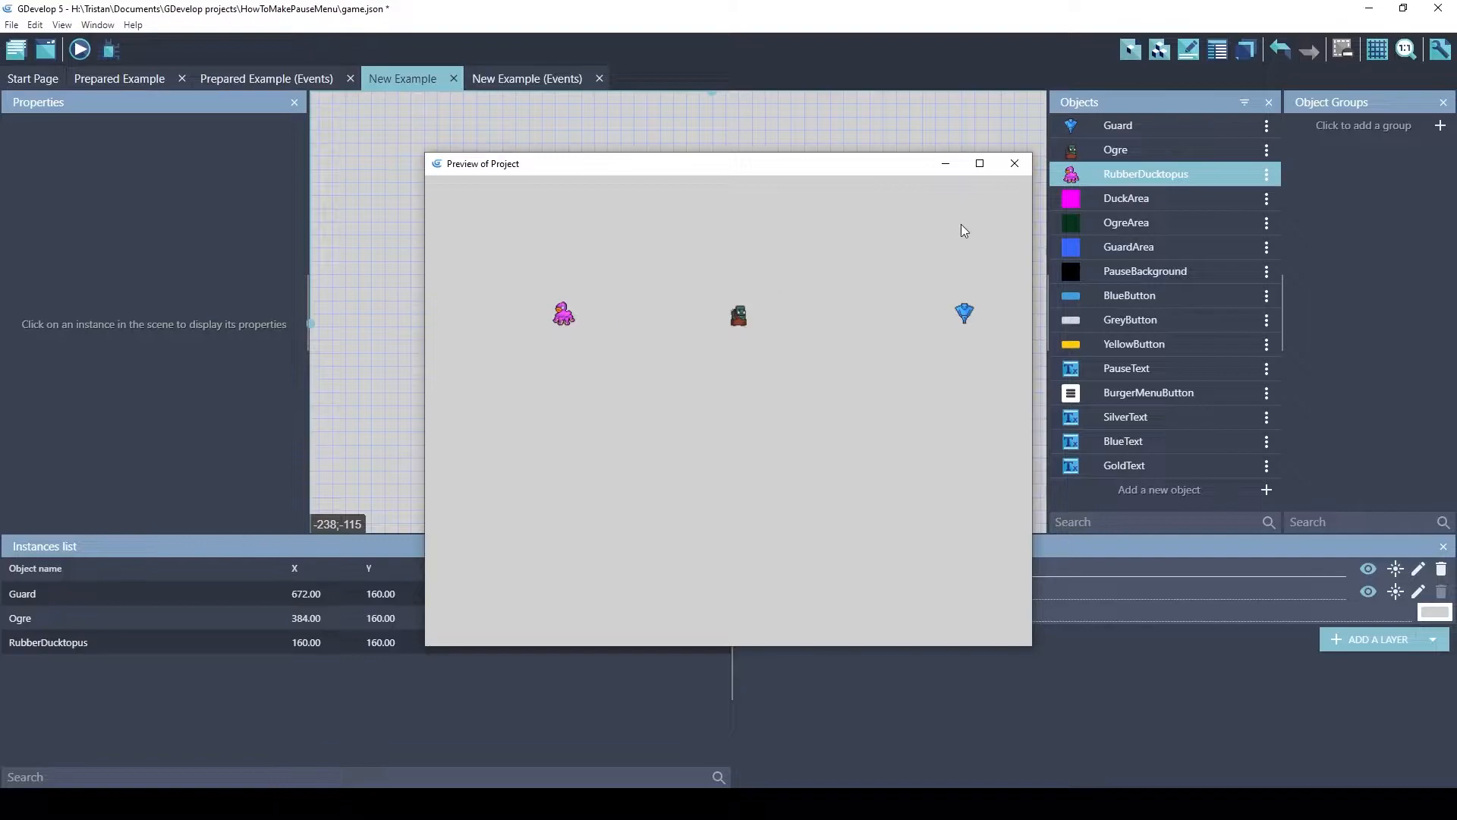
{"action": "left_click", "coordinate": [1015, 165]}
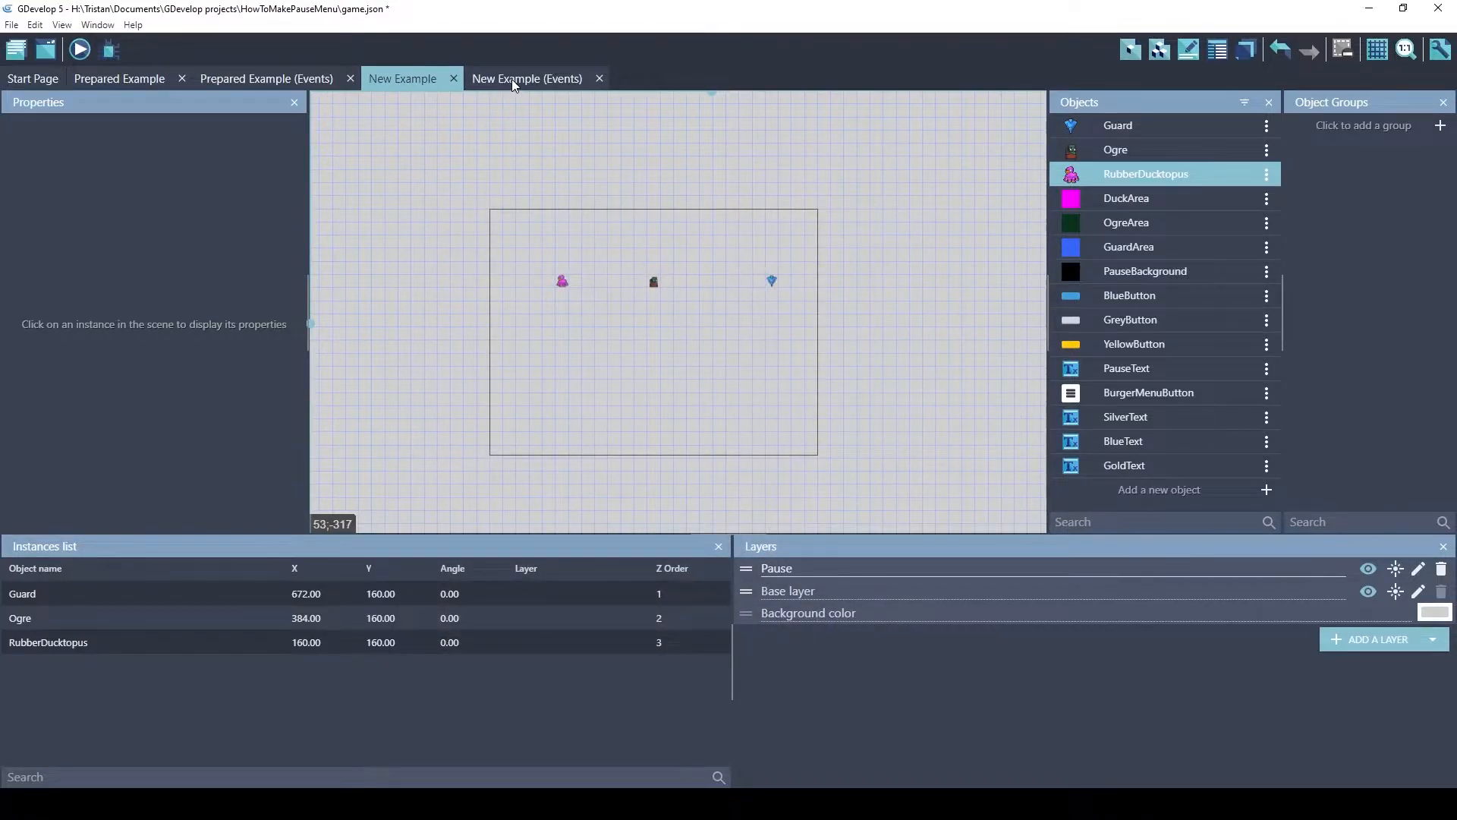
Search the extension library for "travel" and check the extension that makes objects travel to random positions
{"action": "left_click", "coordinate": [15, 50]}
{"action": "left_click", "coordinate": [87, 249]}
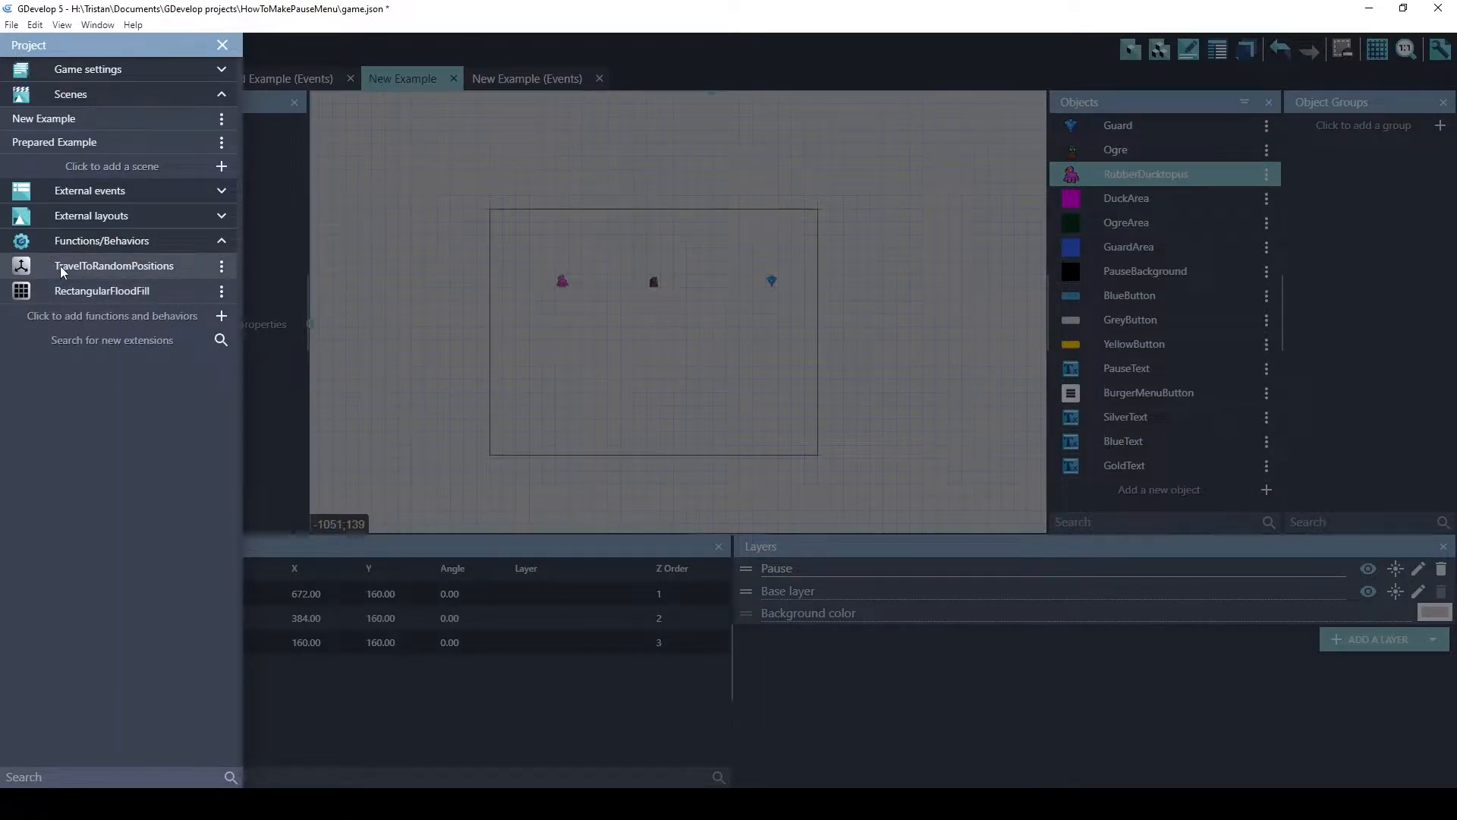
{"action": "left_click", "coordinate": [111, 267]}
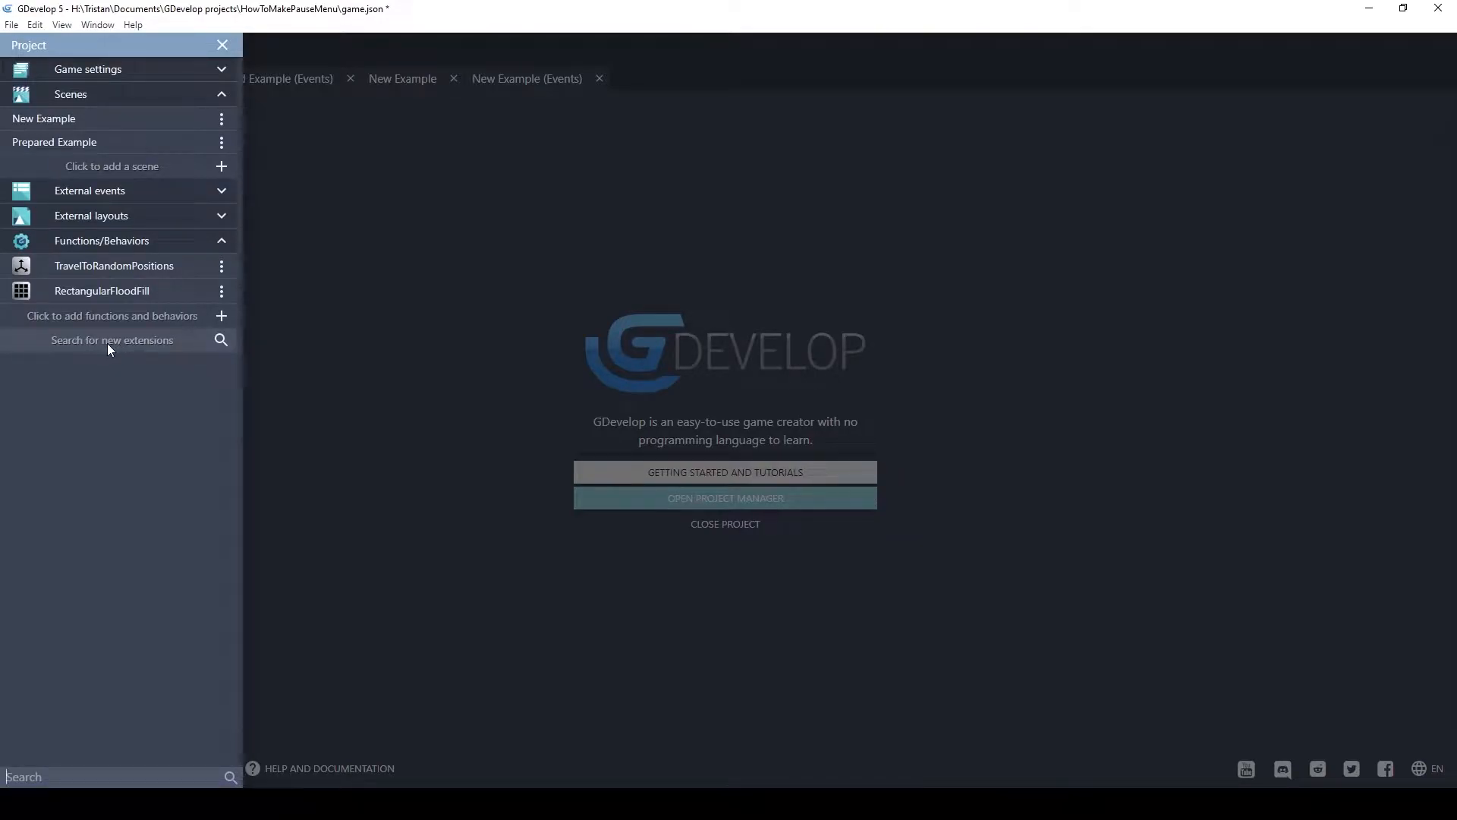
{"action": "left_click", "coordinate": [107, 343]}
{"action": "left_click", "coordinate": [486, 109]}
{"action": "type", "text": "y"}
{"action": "key", "text": "BackSpace"}
{"action": "type", "text": "travel"}
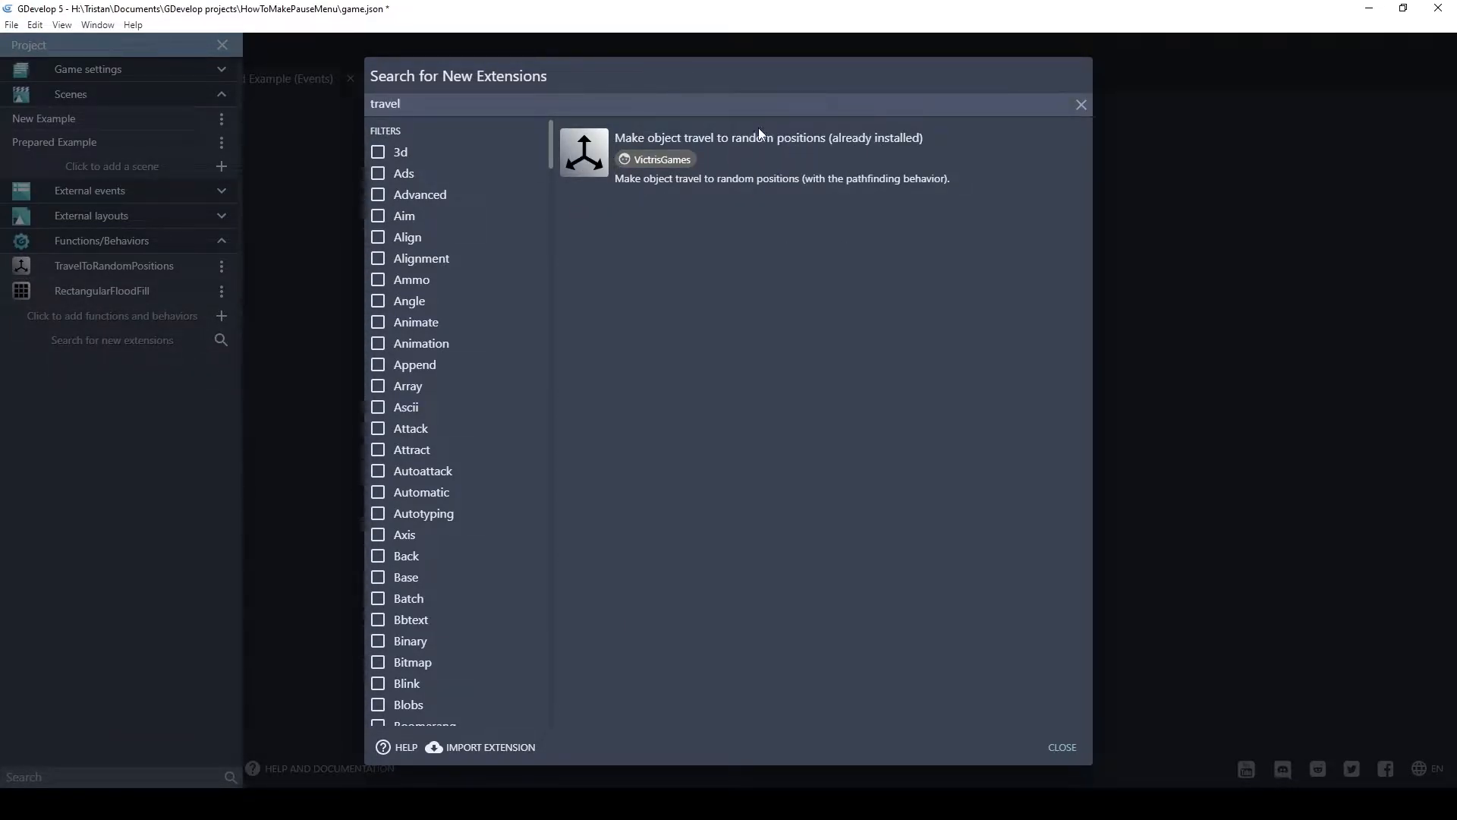
{"action": "left_click", "coordinate": [807, 140]}
{"action": "left_click", "coordinate": [311, 166]}
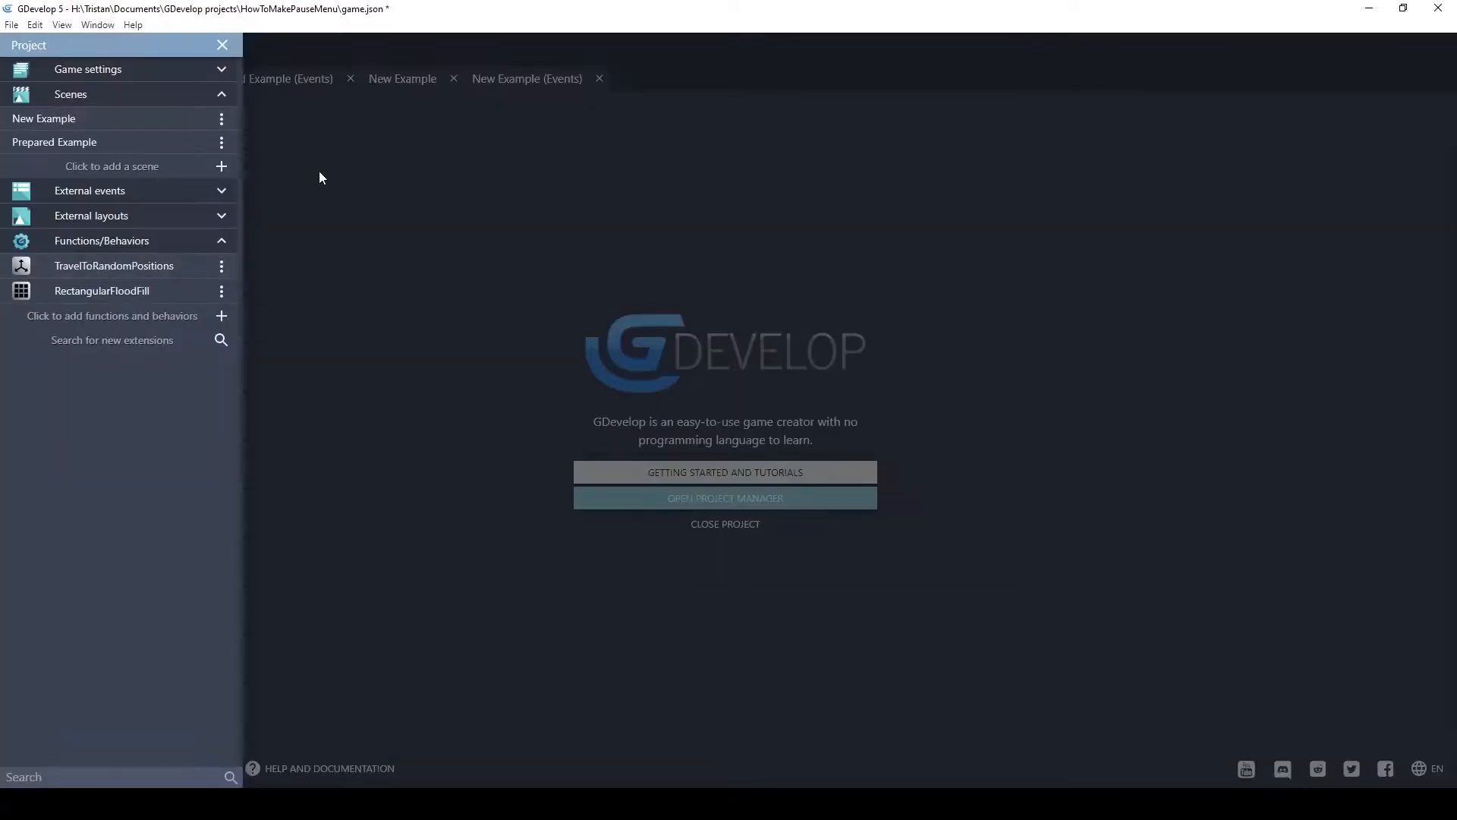
{"action": "left_click", "coordinate": [337, 157]}
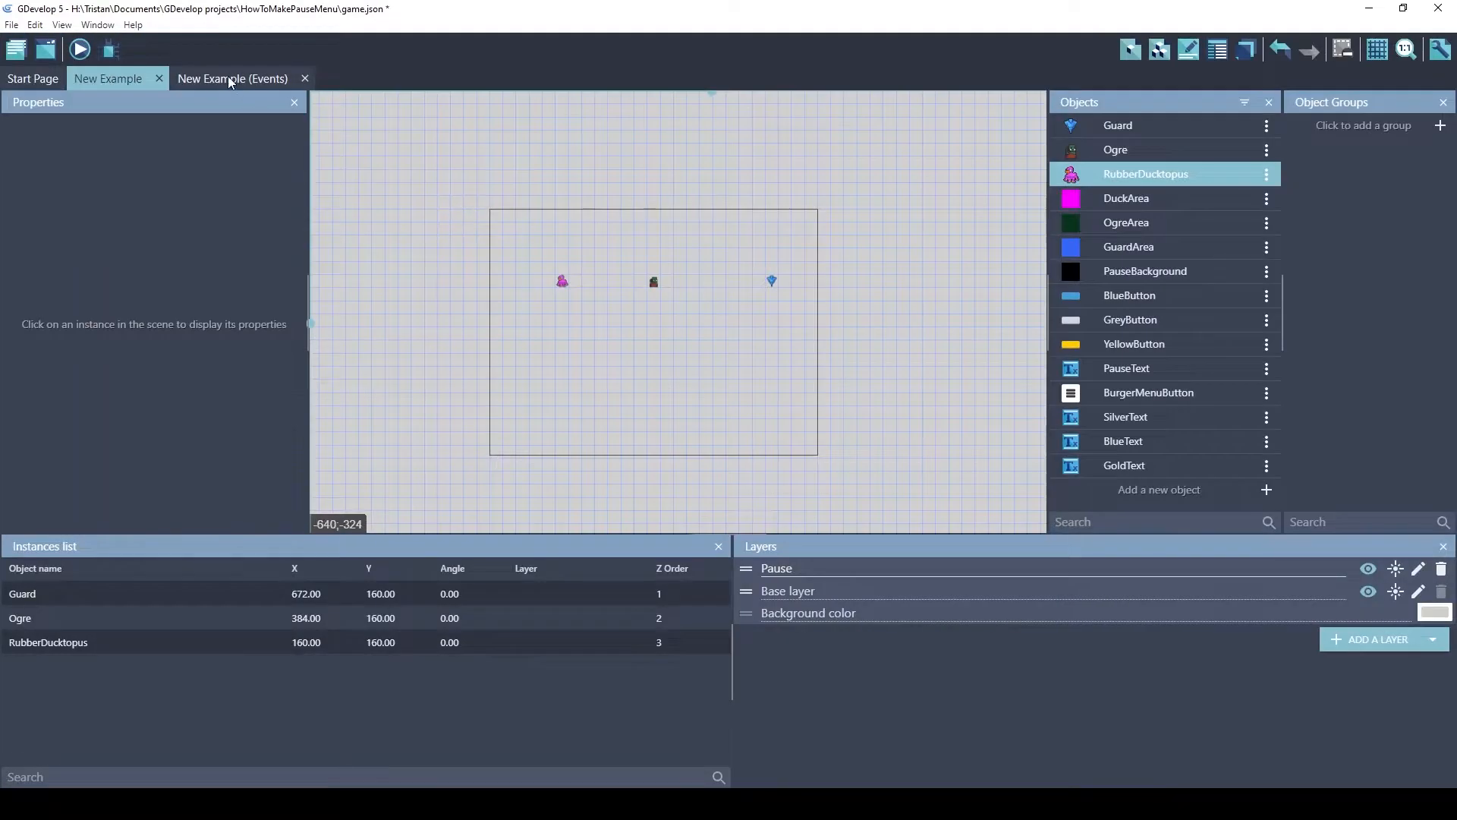
Add an action to the New Example event that makes Guard travel to a random position, leaving distances, direction and bias blank
{"action": "left_click", "coordinate": [229, 79]}
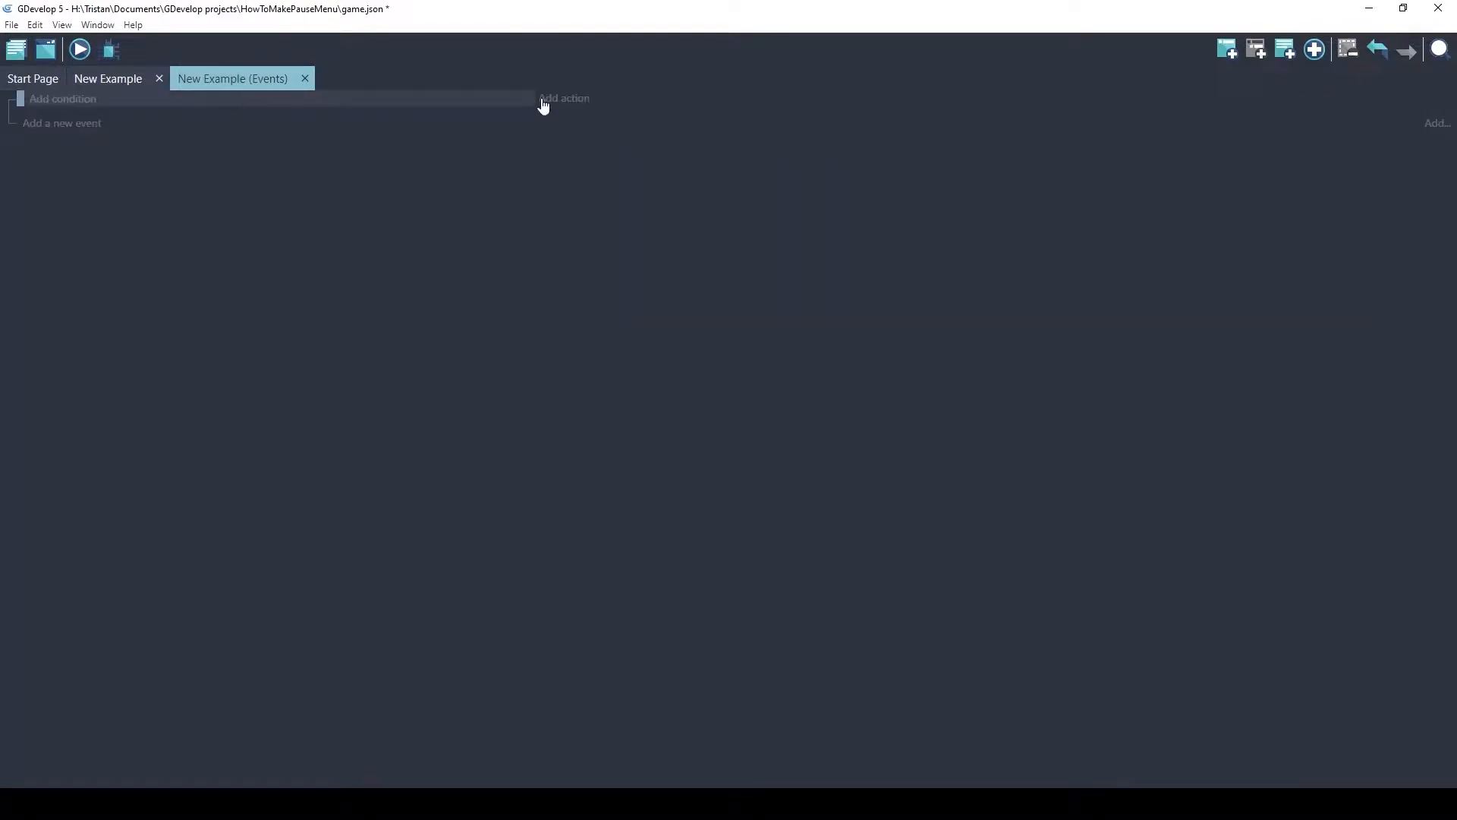
{"action": "left_click", "coordinate": [554, 100]}
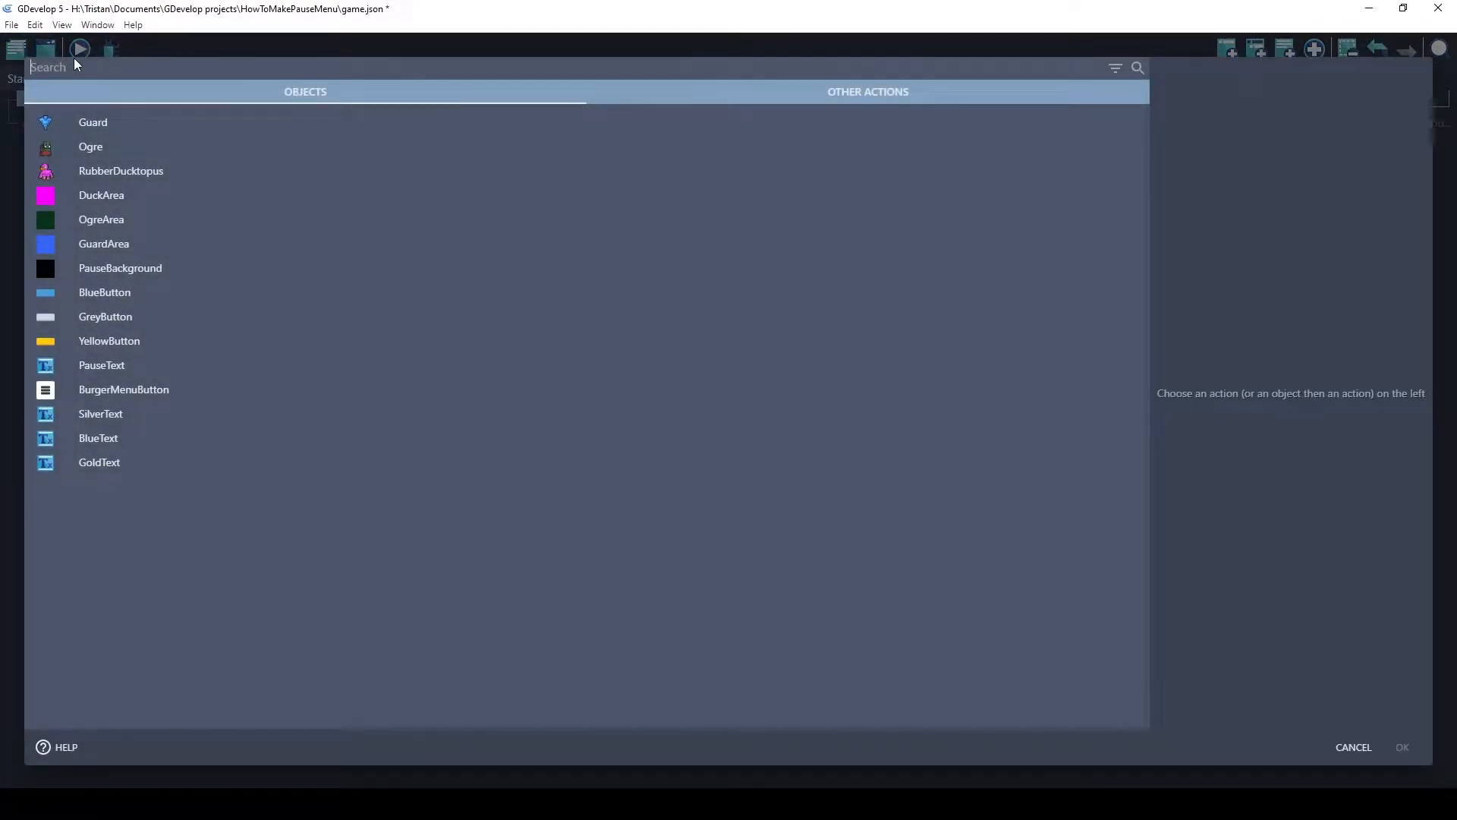
{"action": "type", "text": "travel"}
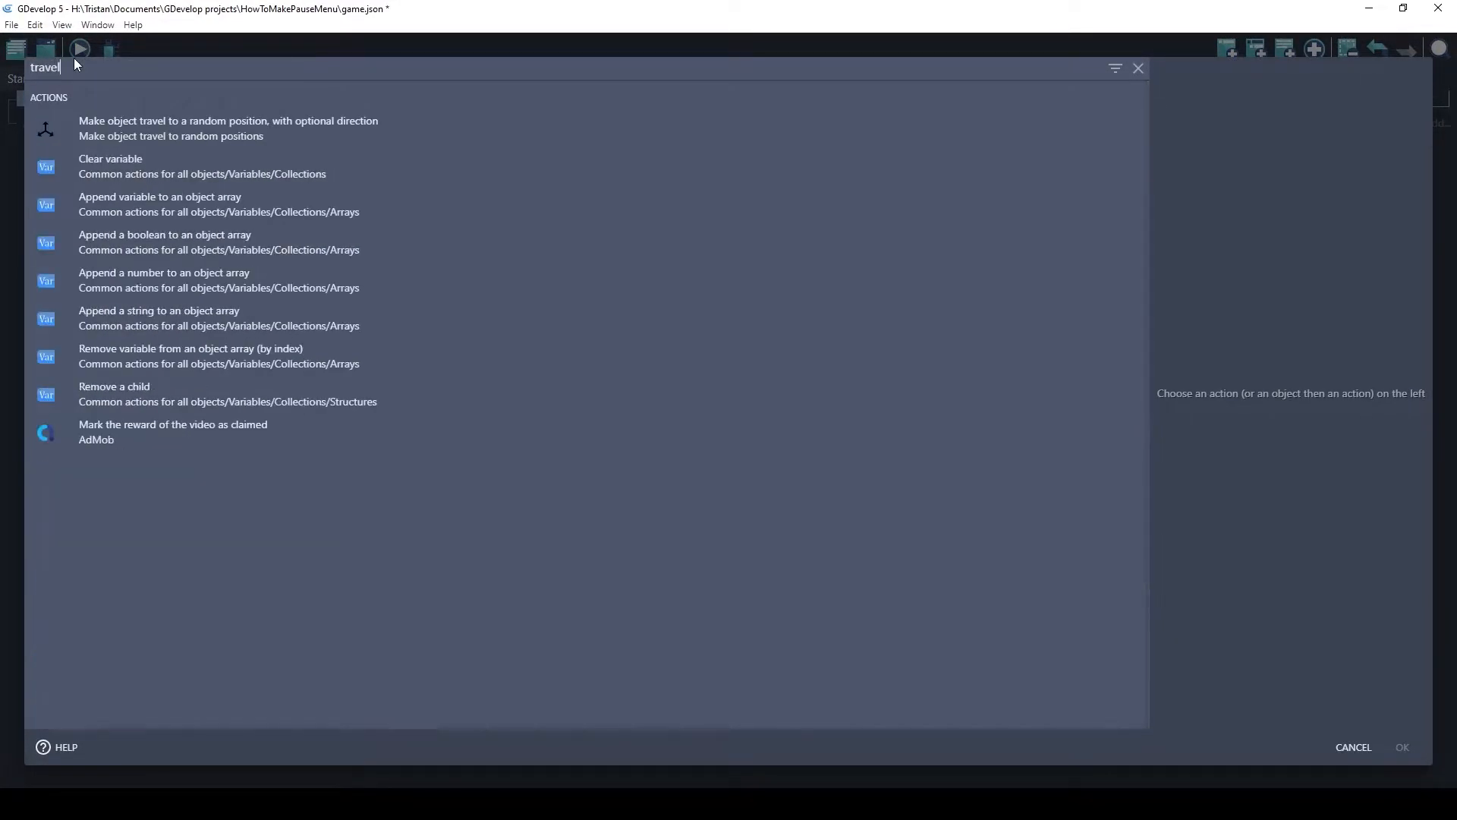
{"action": "left_click", "coordinate": [221, 120]}
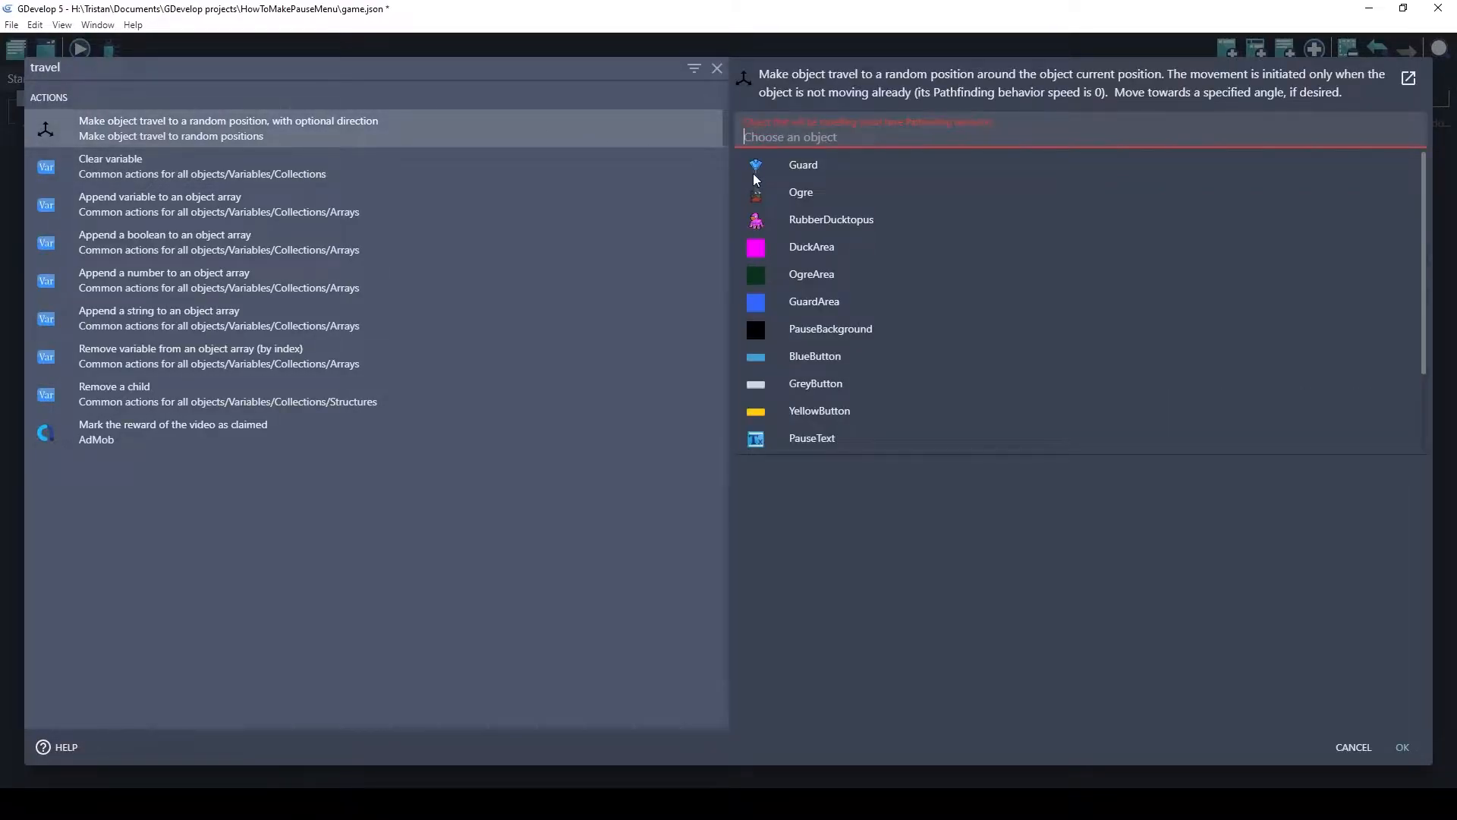
{"action": "left_click", "coordinate": [803, 164]}
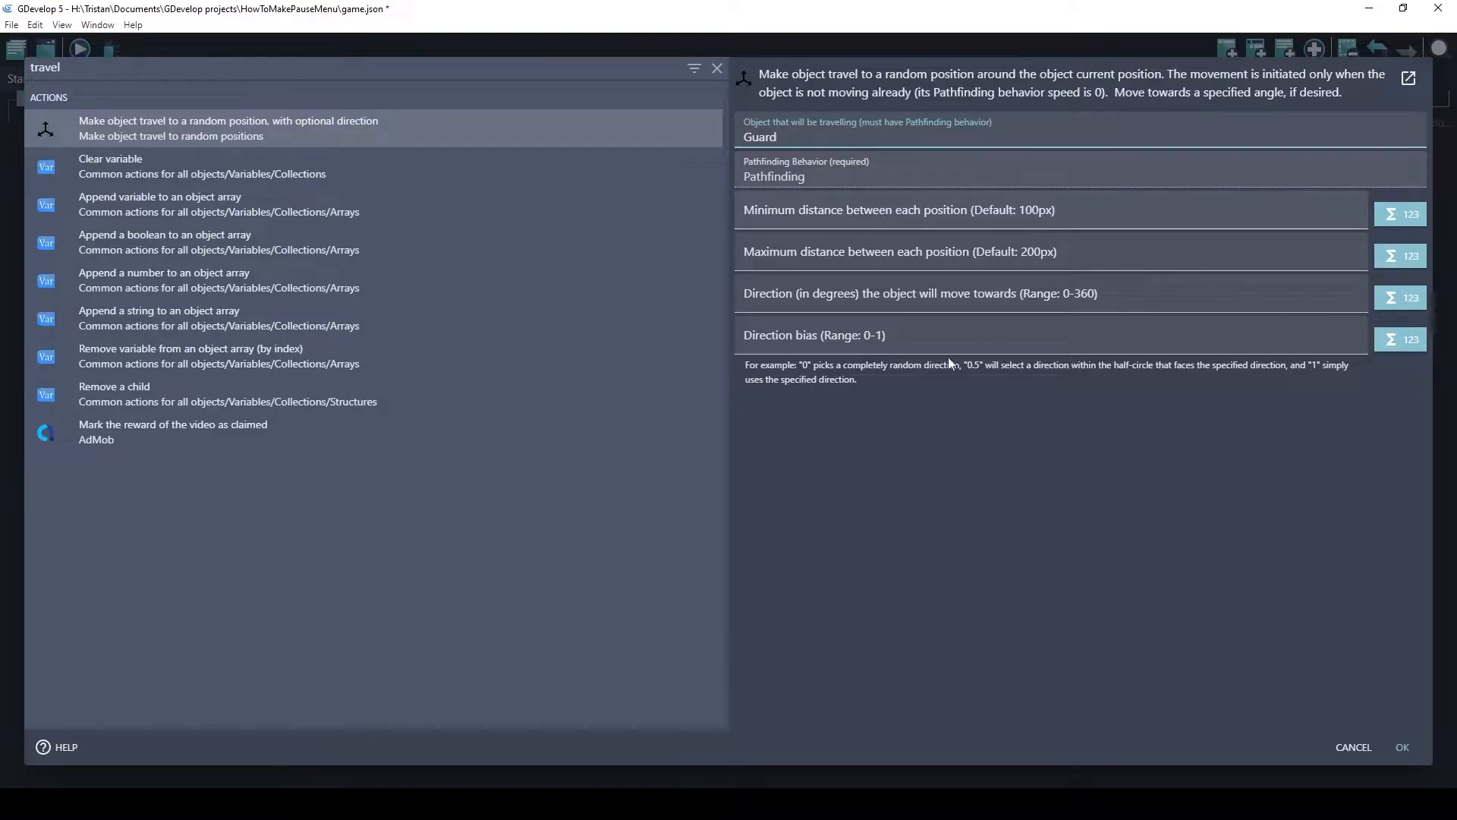
{"action": "left_click", "coordinate": [1416, 746]}
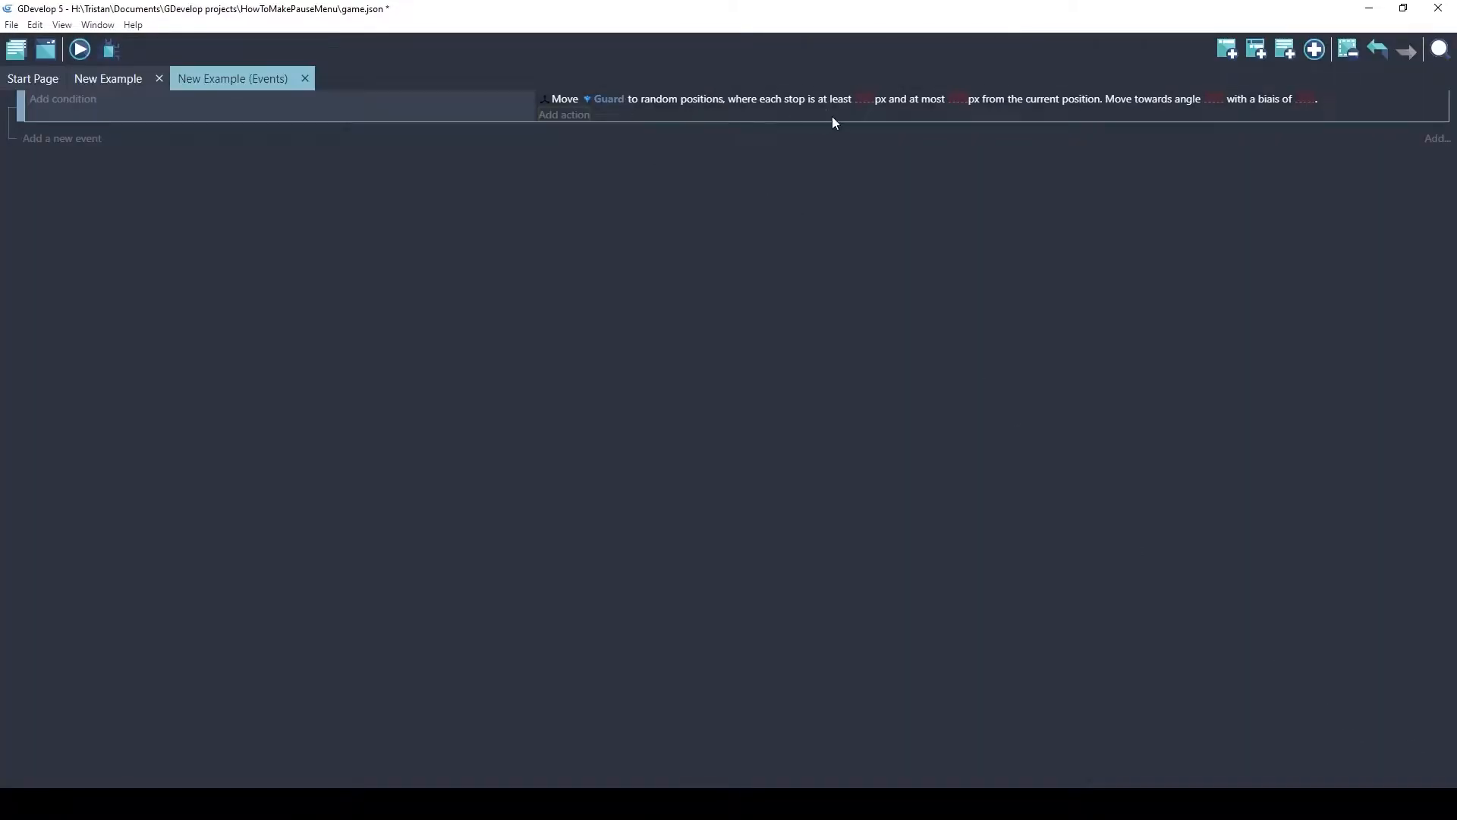
Examine Guard's Pathfinding behavior and the list of behaviors that can be added, leaving the object as it is
{"action": "left_click", "coordinate": [107, 78]}
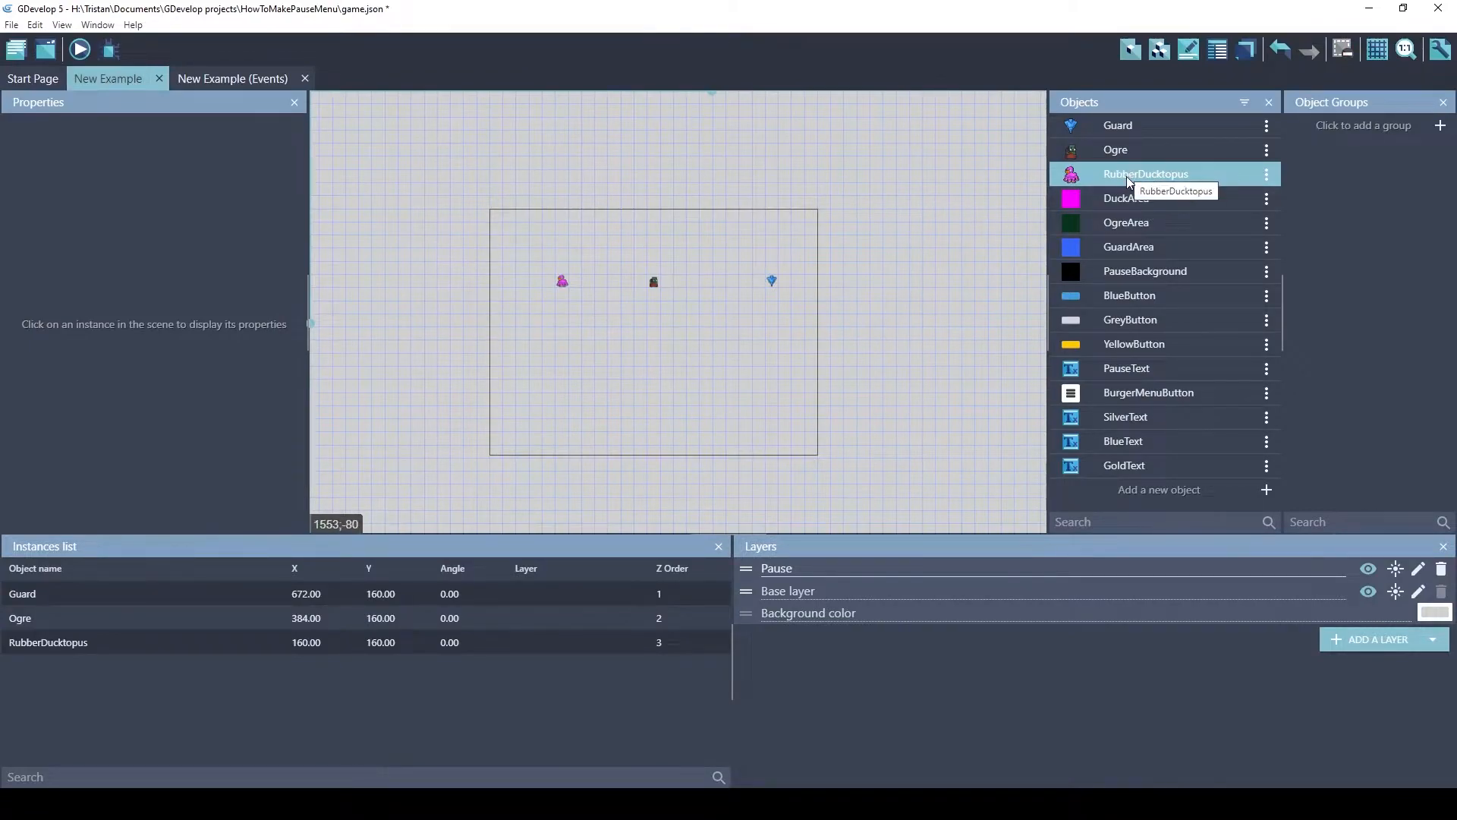
{"action": "double_click", "coordinate": [1126, 126]}
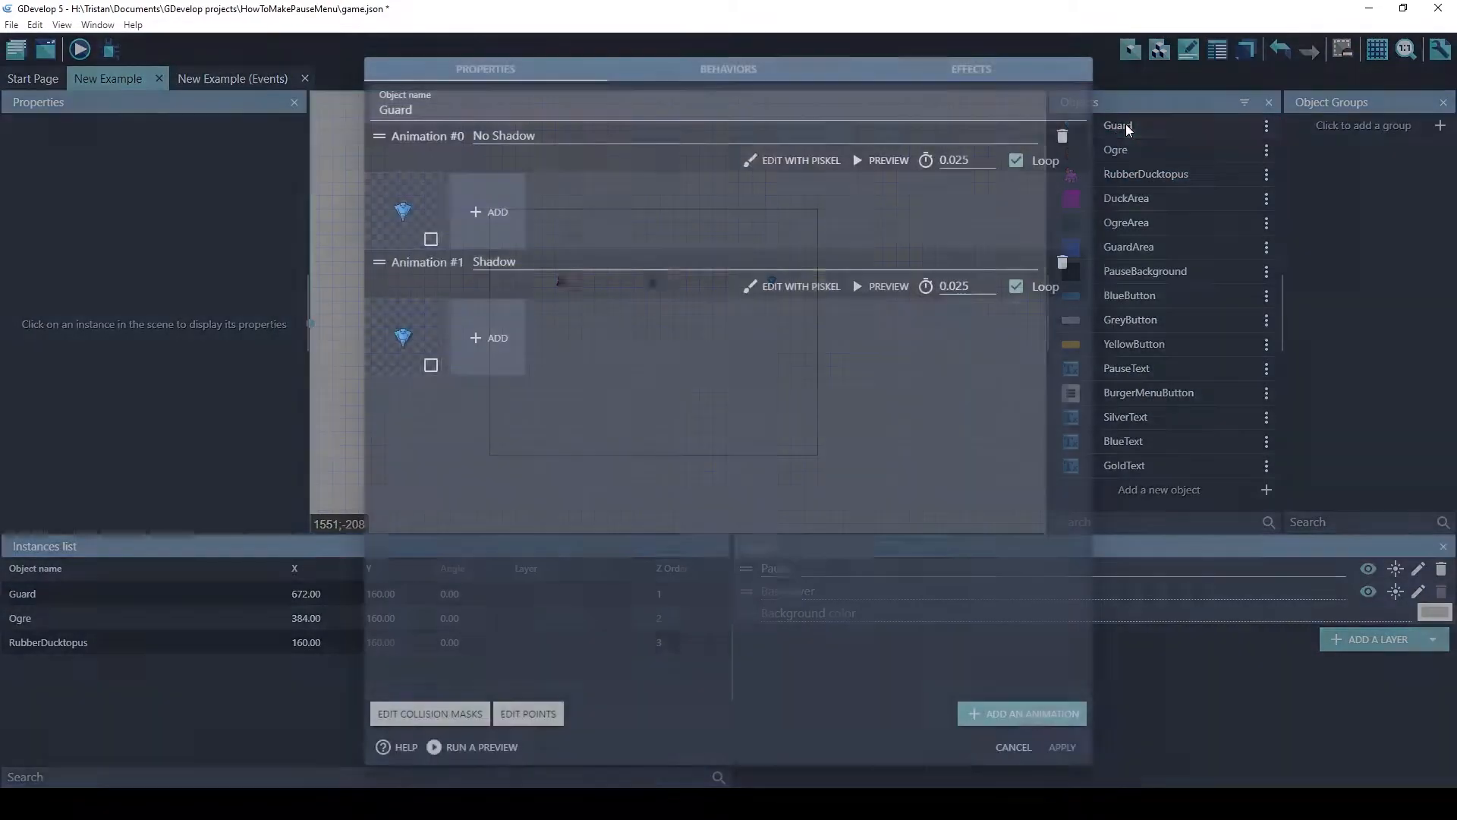
{"action": "left_click", "coordinate": [728, 69]}
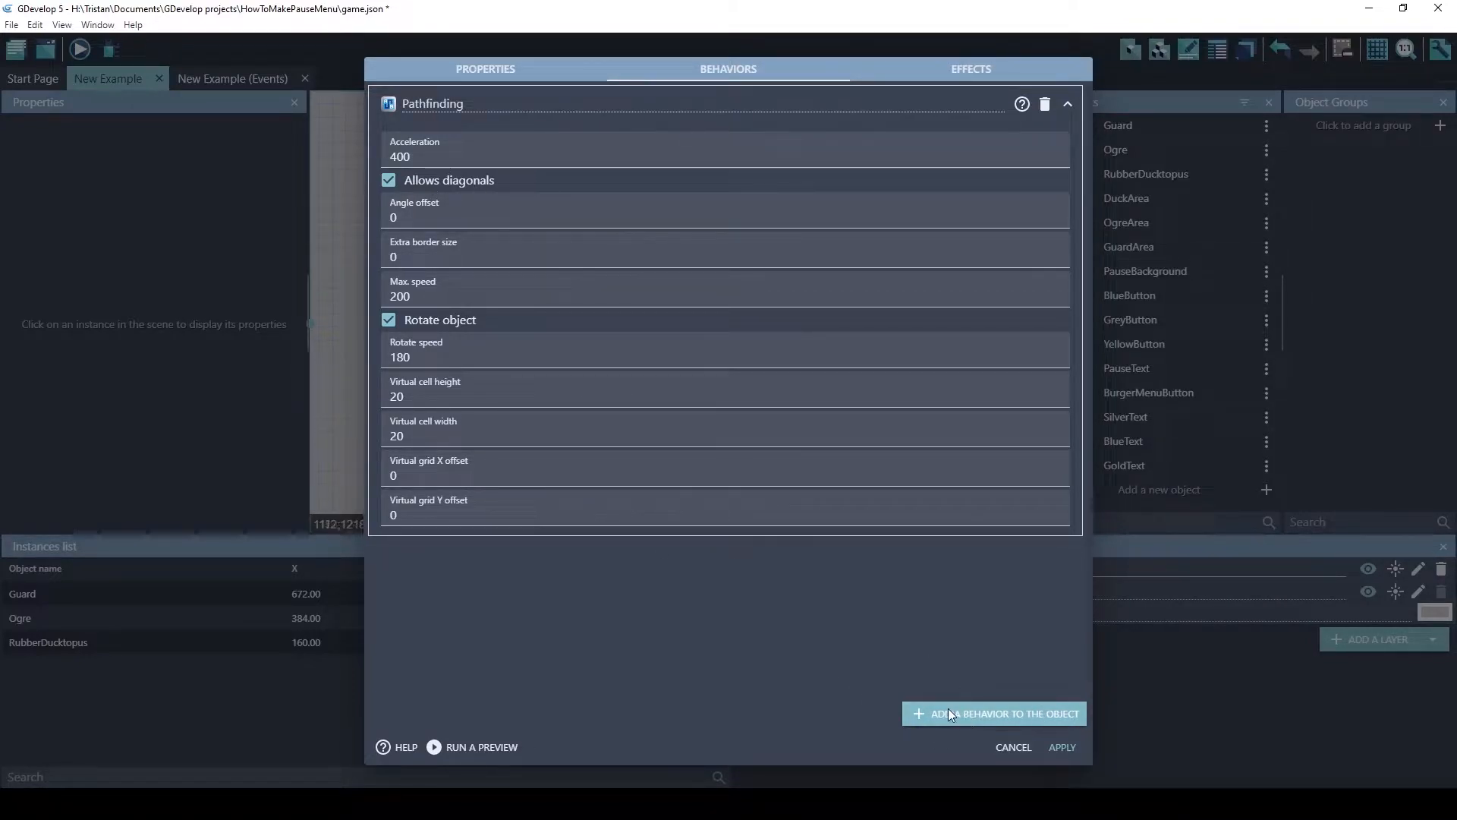
{"action": "left_click", "coordinate": [982, 716]}
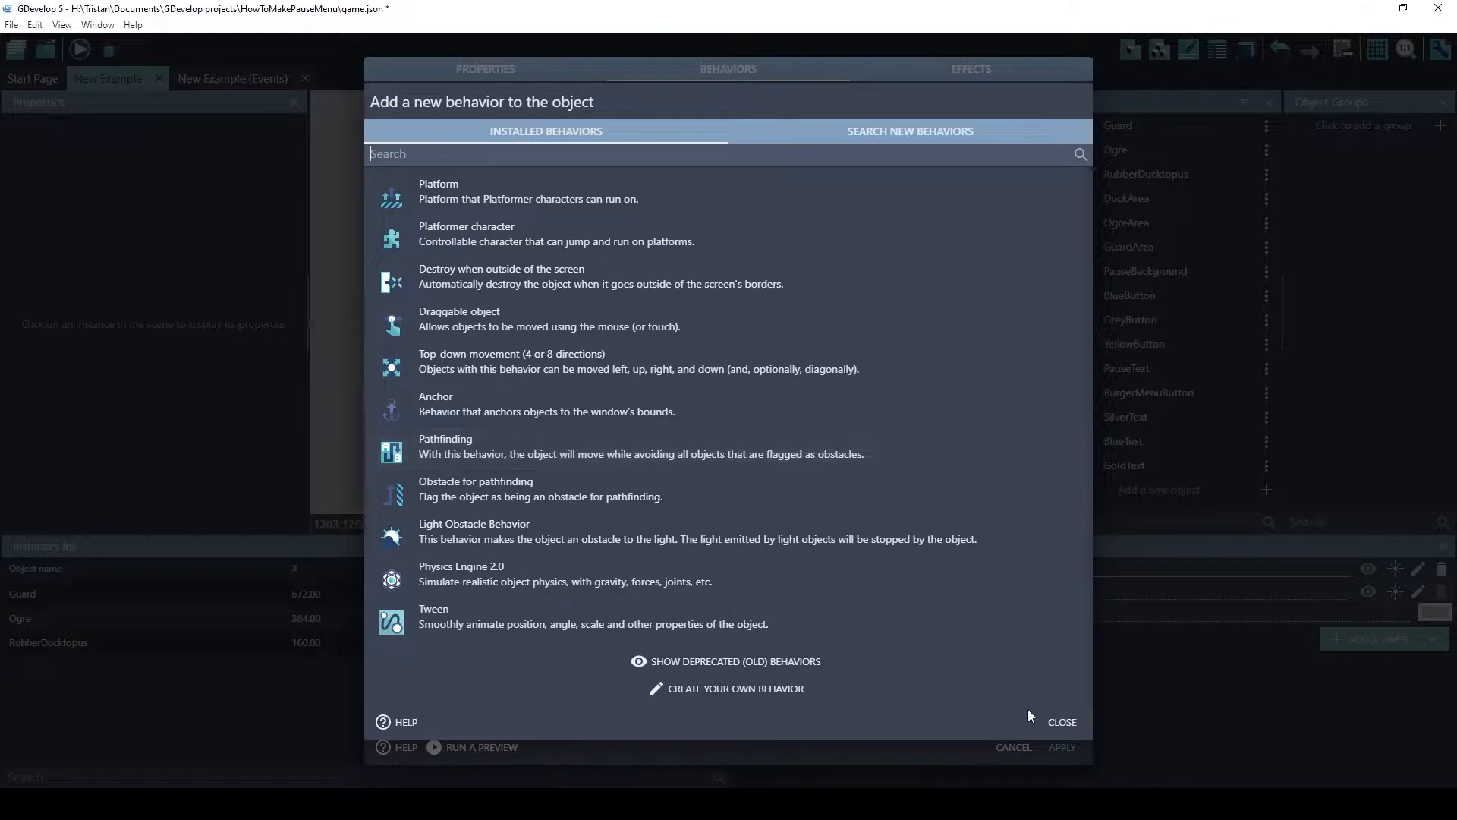
{"action": "left_click", "coordinate": [1061, 722]}
{"action": "left_click", "coordinate": [1002, 746]}
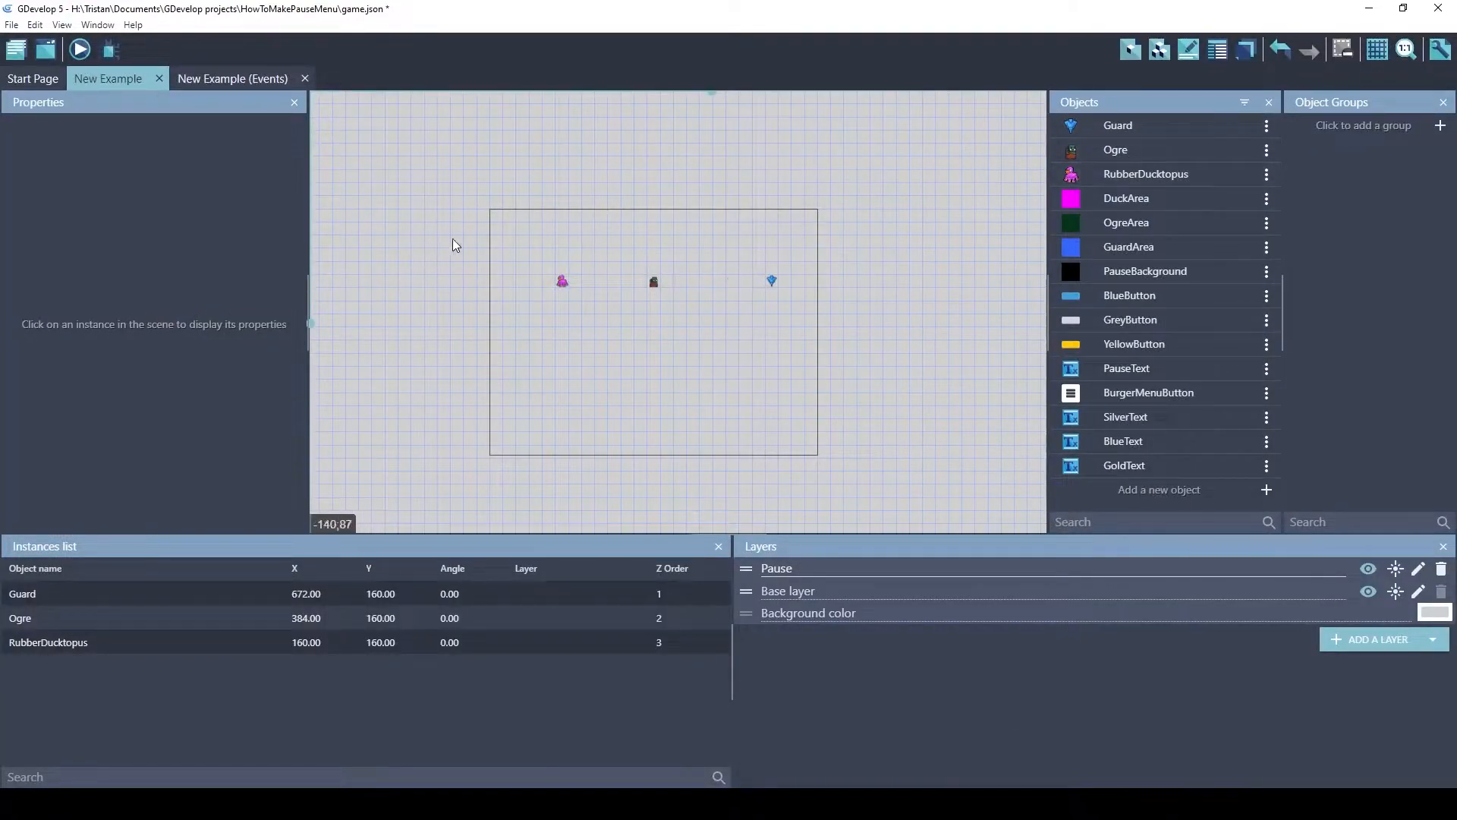
{"action": "left_click", "coordinate": [216, 82]}
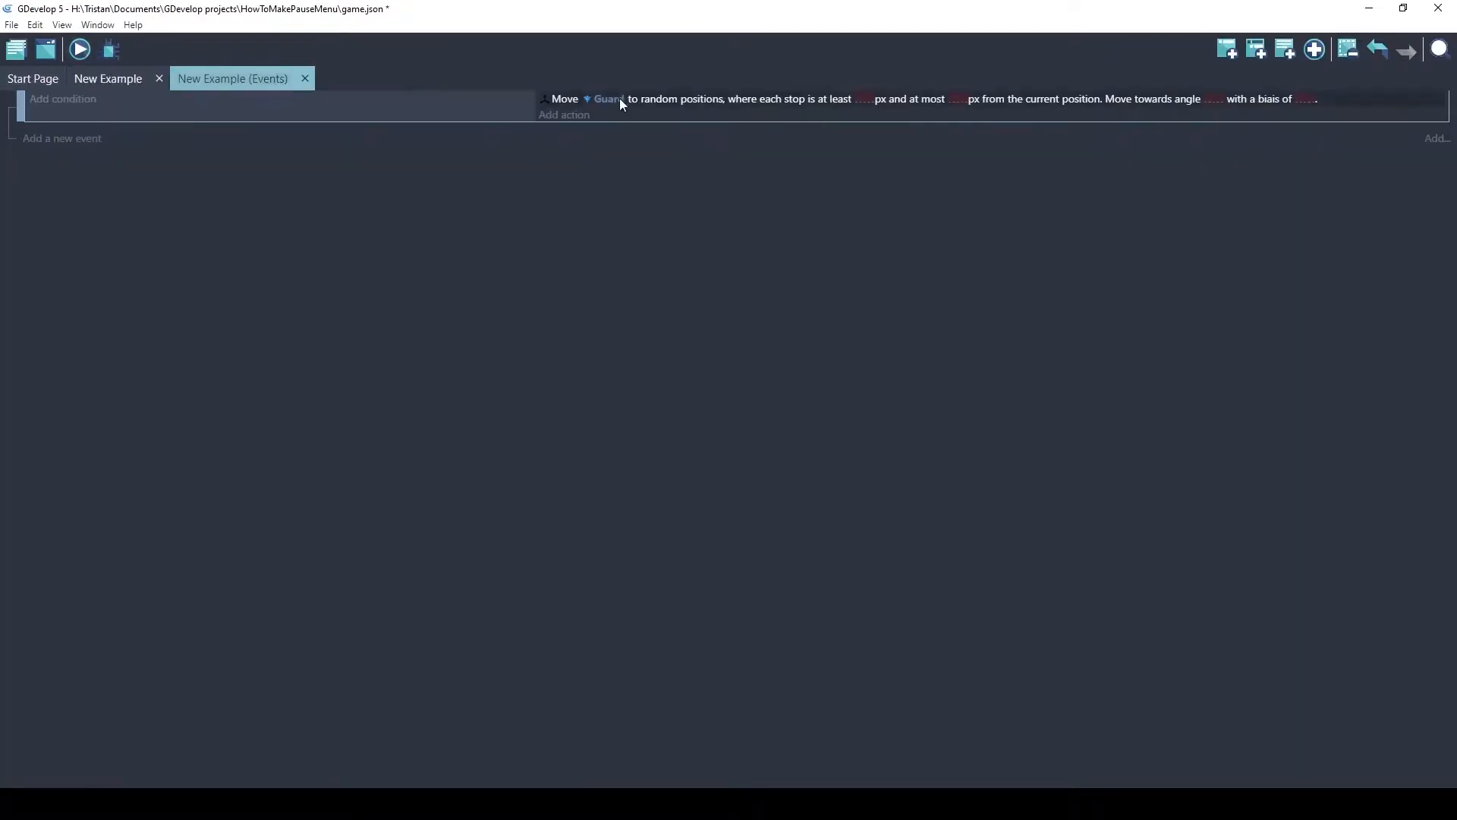
{"action": "left_click", "coordinate": [689, 103]}
{"action": "right_click", "coordinate": [689, 105]}
{"action": "left_click", "coordinate": [698, 110]}
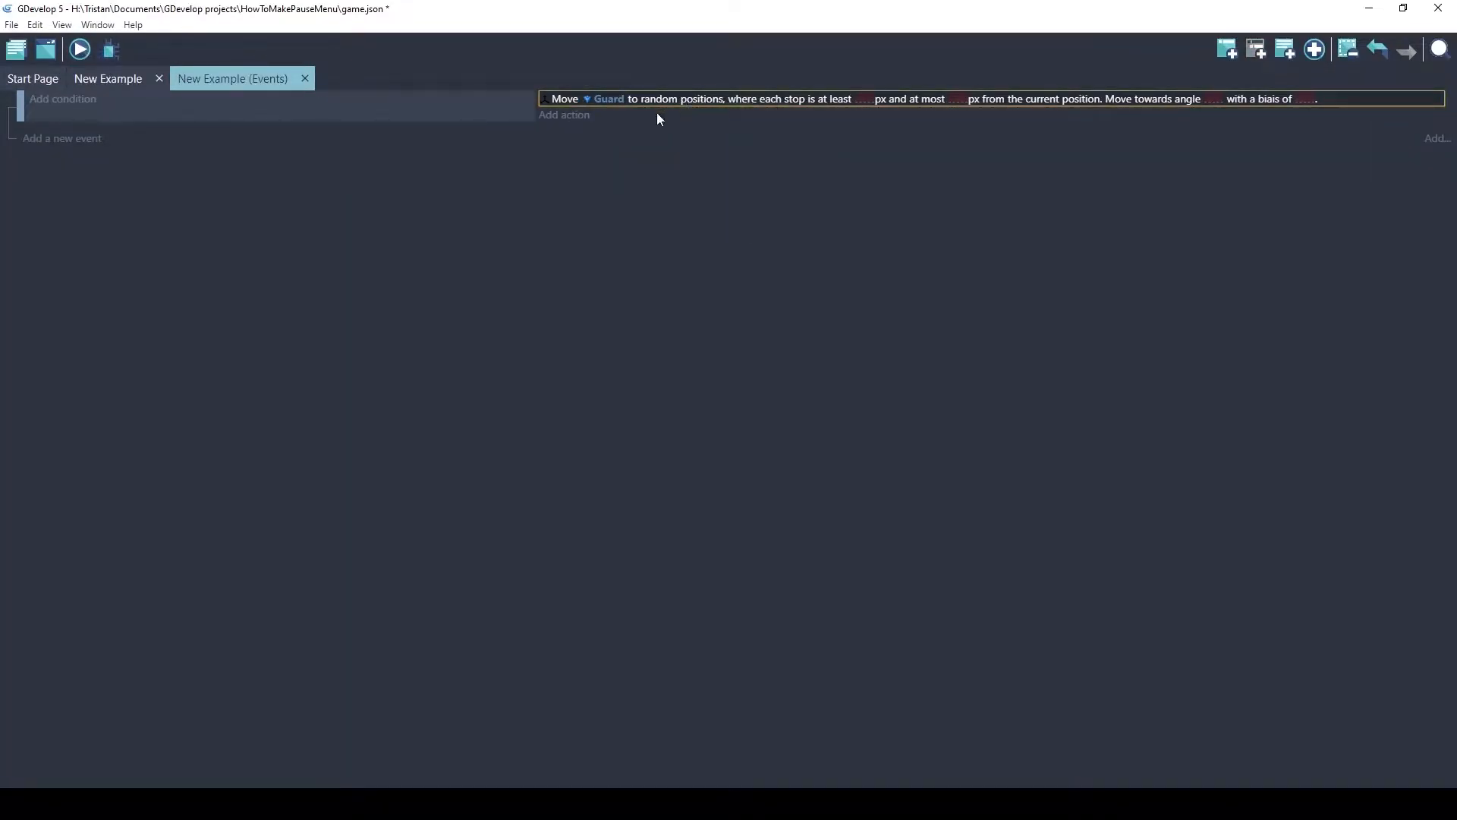
{"action": "left_click", "coordinate": [597, 120]}
{"action": "key", "text": "ctrl+z"}
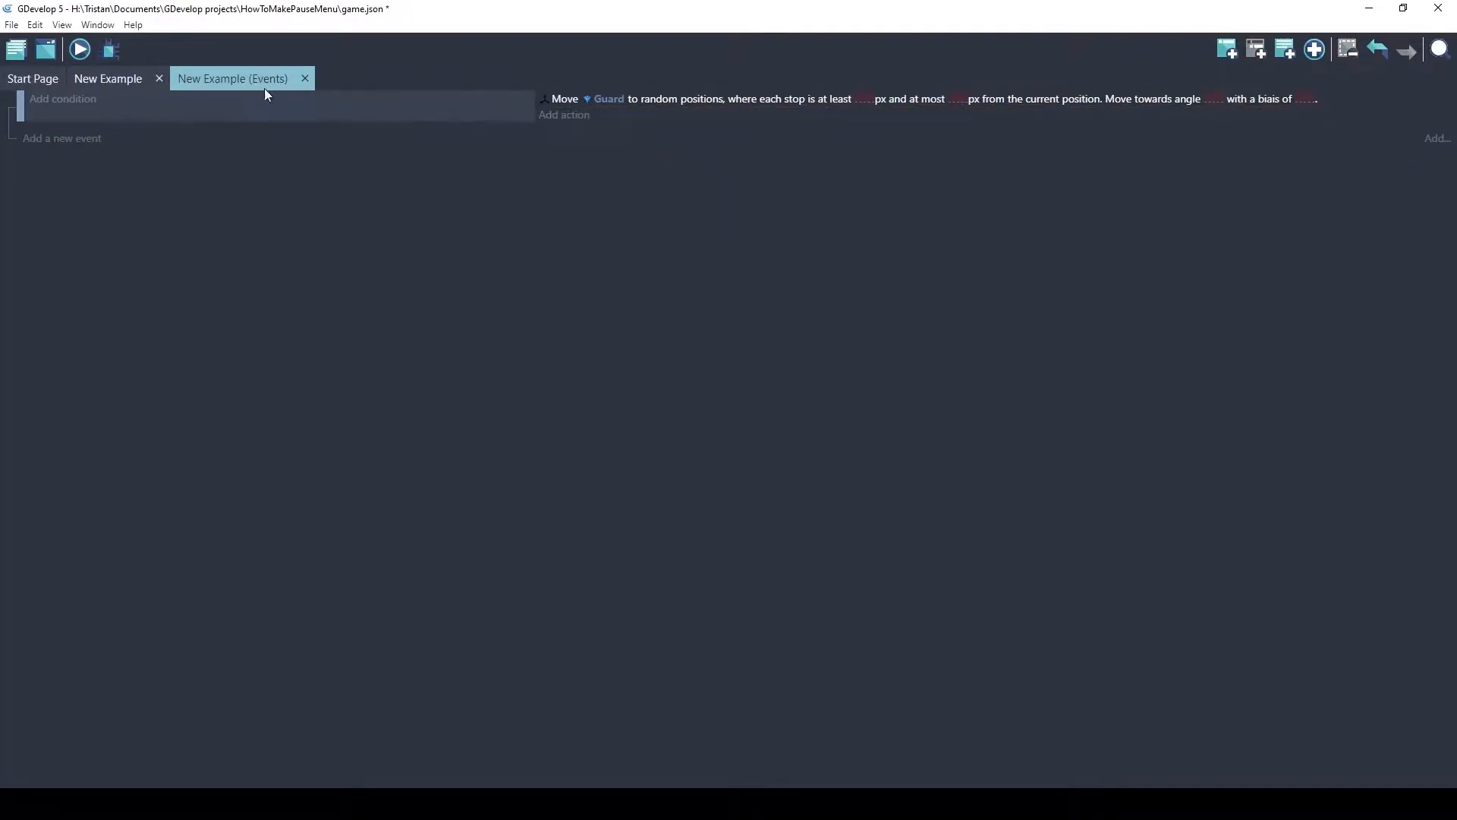
Add a new object group to the New Example scene
{"action": "left_click", "coordinate": [102, 79]}
{"action": "left_click", "coordinate": [1331, 129]}
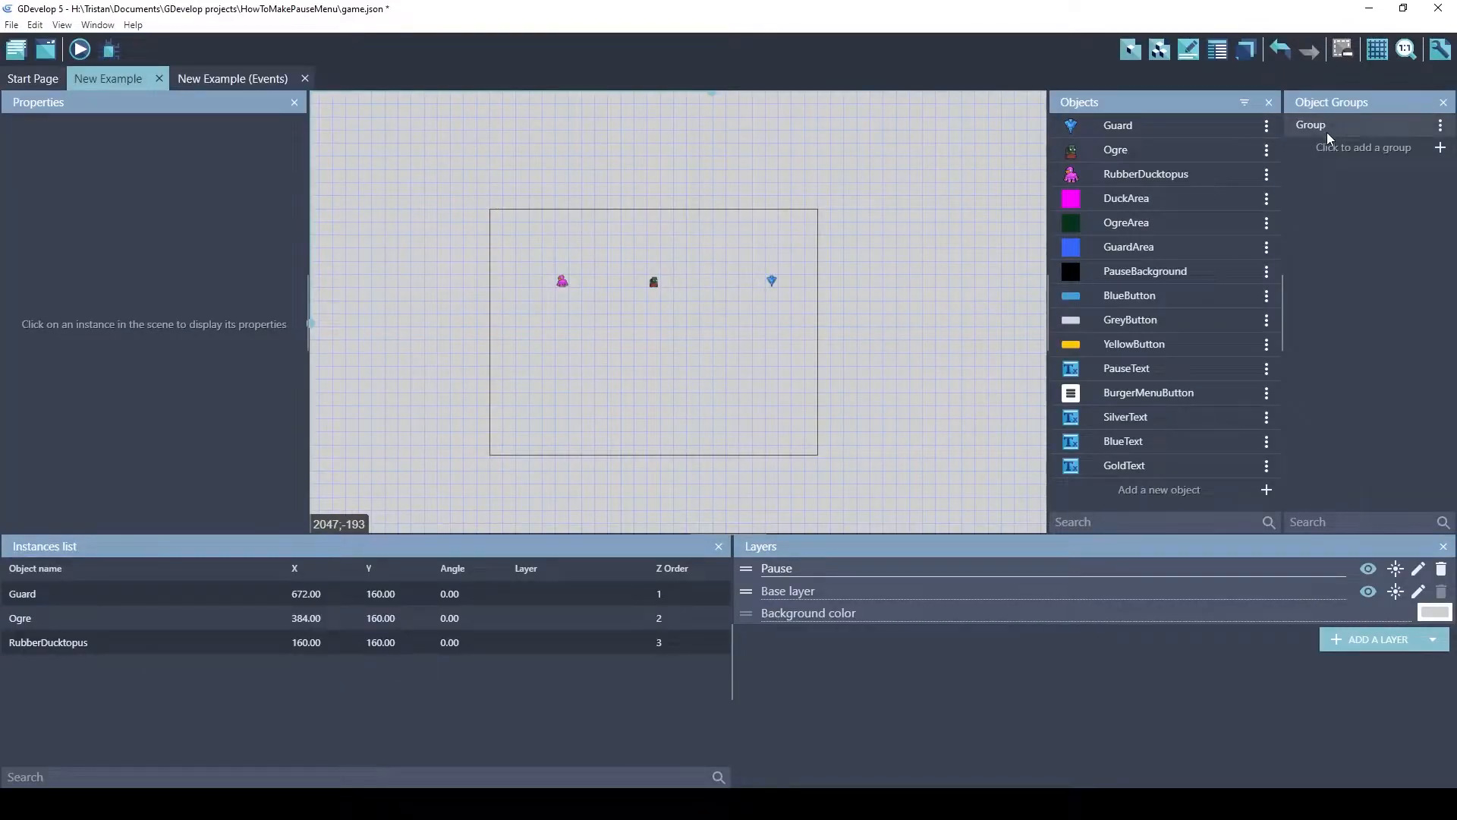
Try to name the new object group Characters while editing it
{"action": "left_click", "coordinate": [1440, 125]}
{"action": "left_click", "coordinate": [1366, 142]}
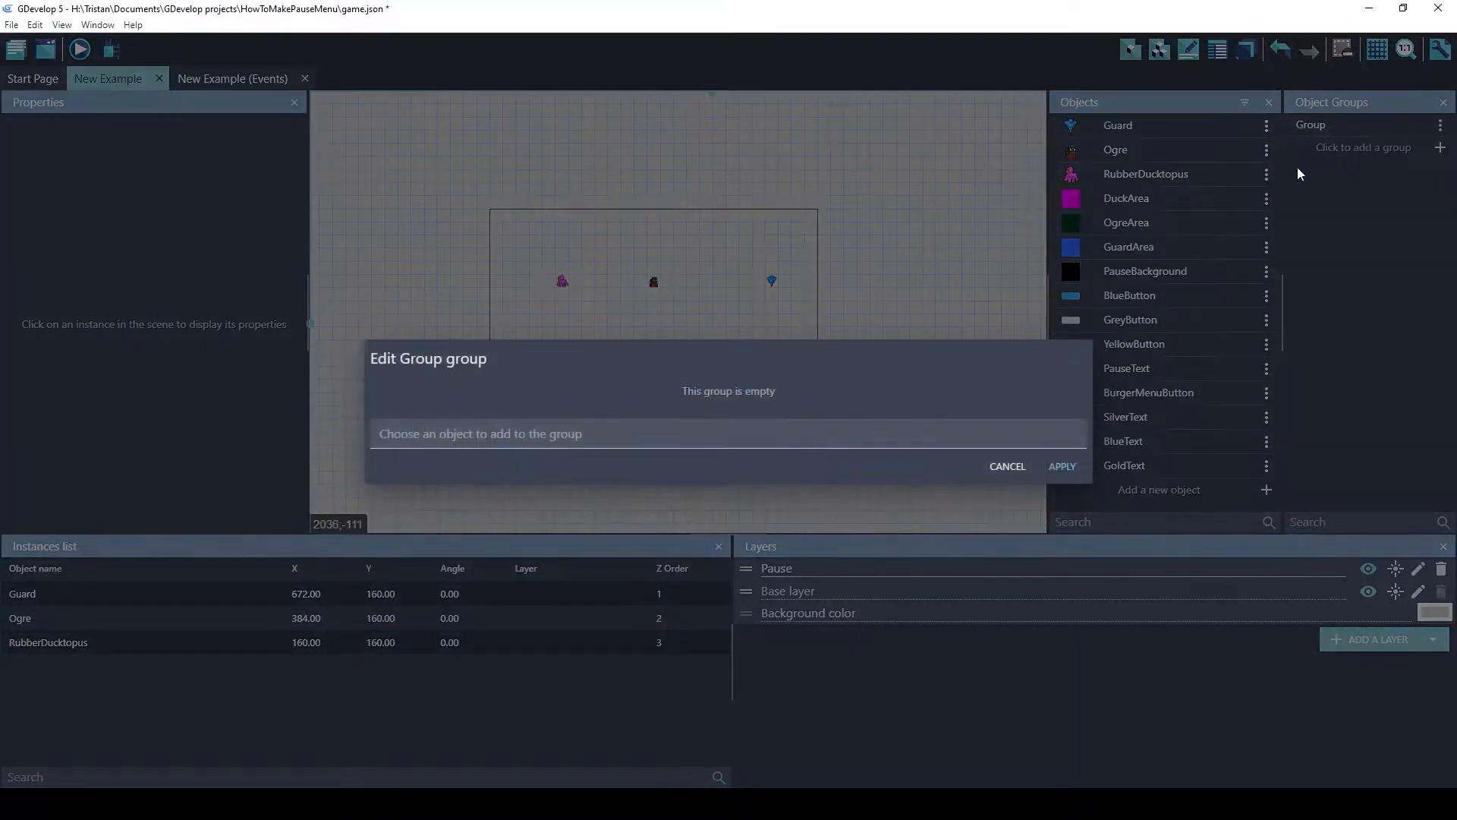
{"action": "left_click", "coordinate": [580, 436]}
{"action": "type", "text": "Characters"}
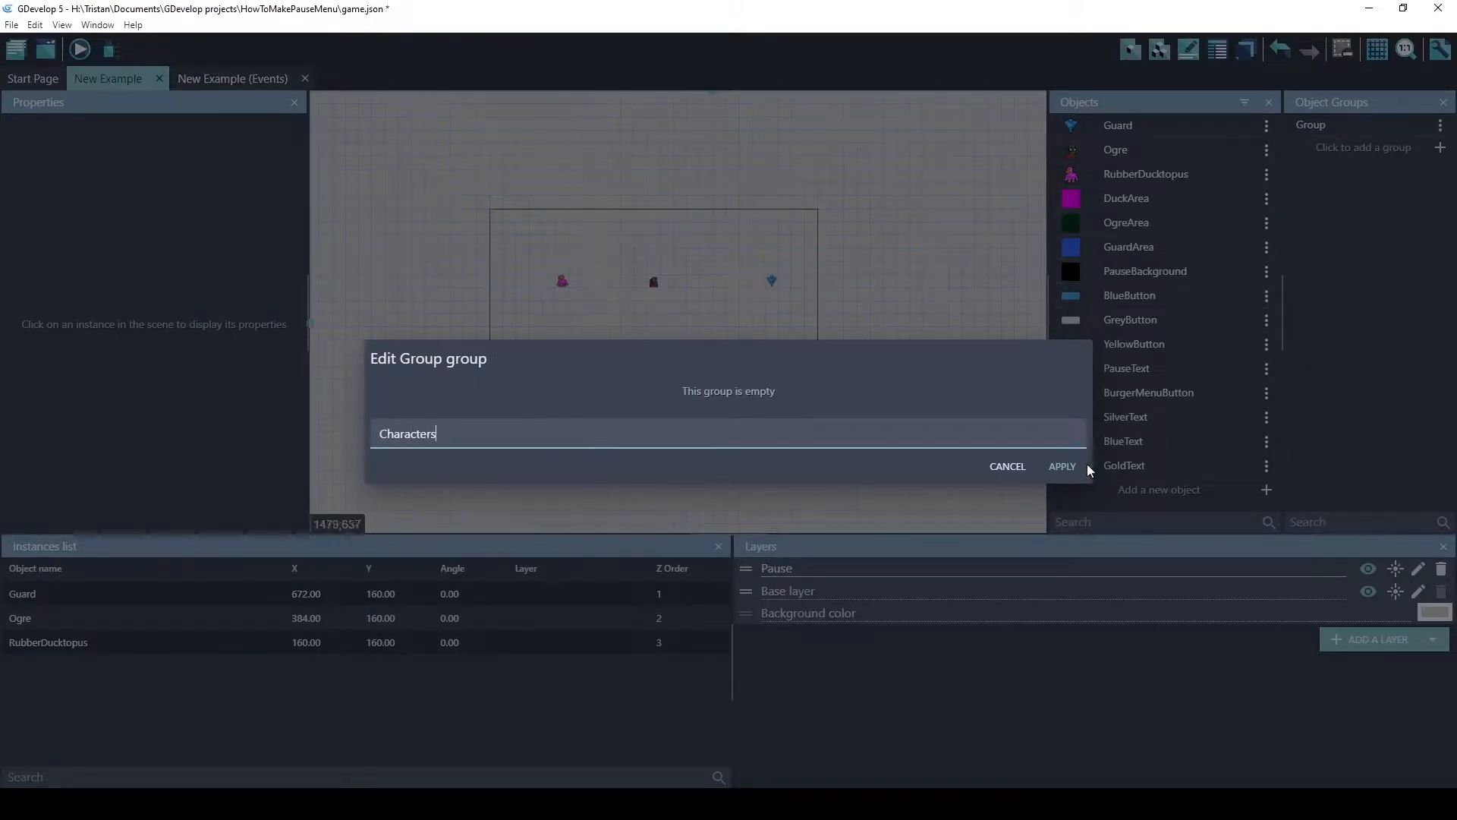
{"action": "left_click", "coordinate": [1052, 460]}
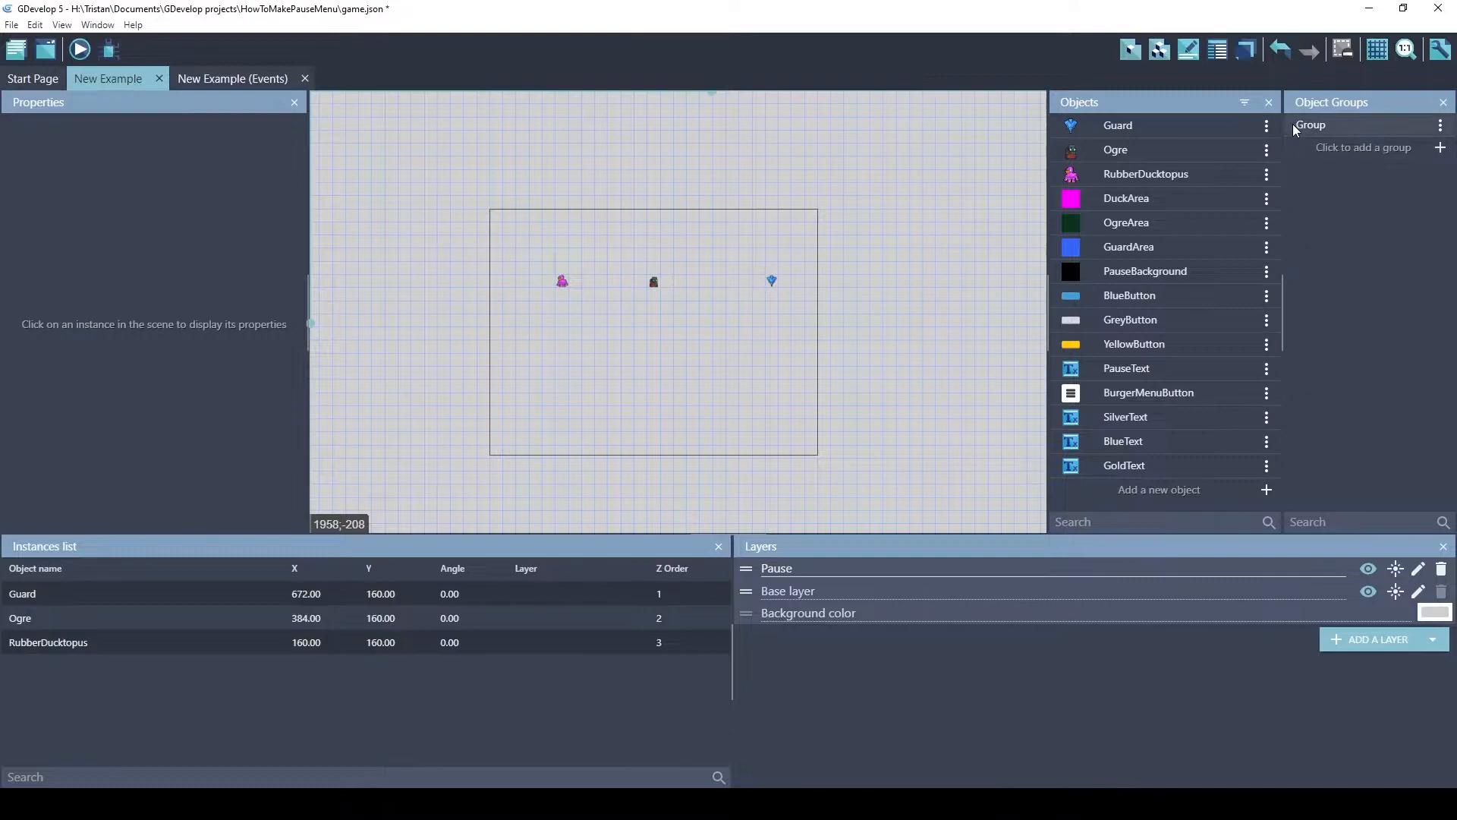
Add the Guard, Ogre and RubberDucktopus objects to the new object group and apply the change
{"action": "left_click", "coordinate": [1395, 124]}
{"action": "left_click", "coordinate": [524, 436]}
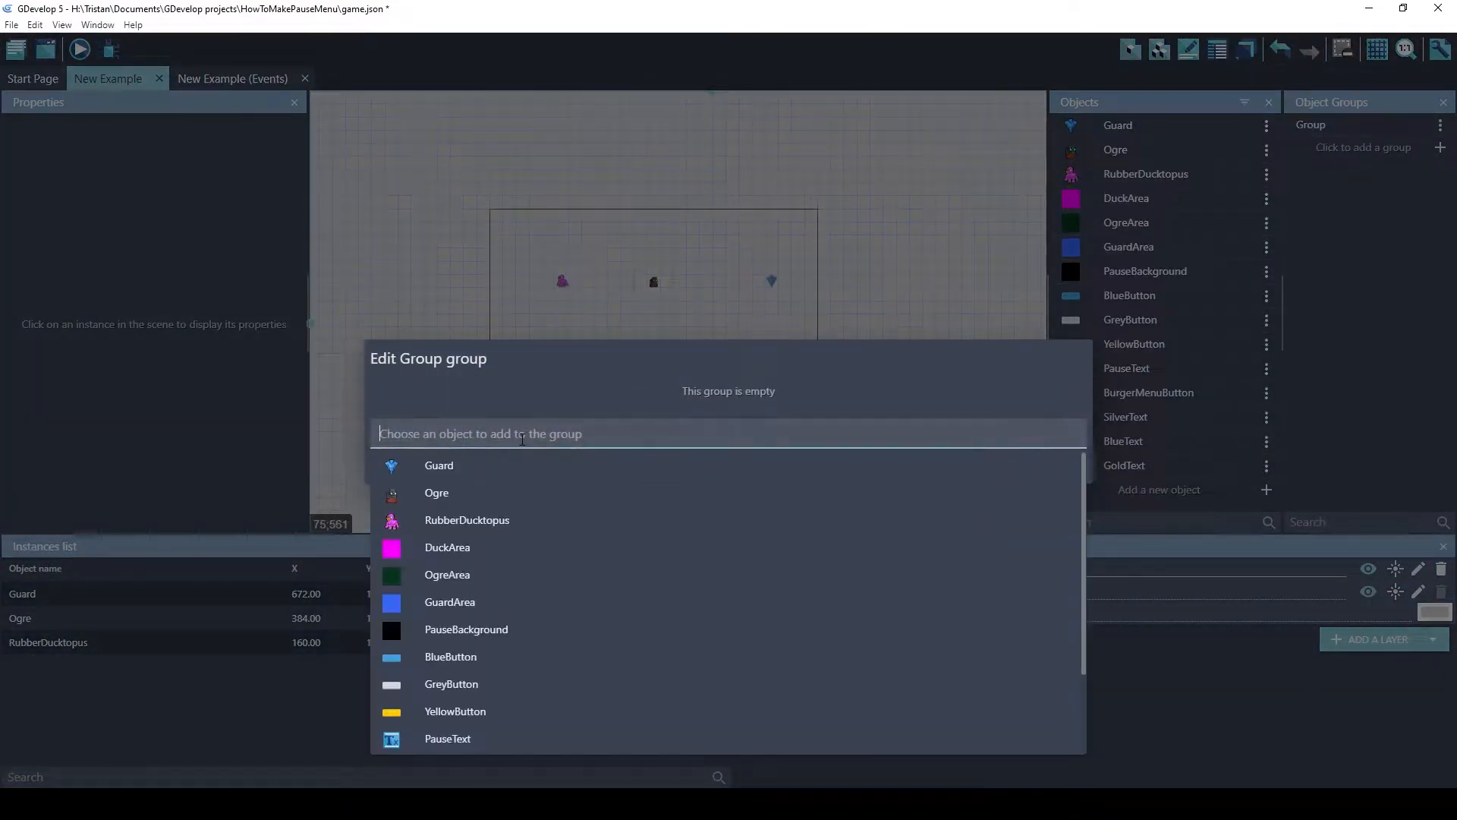
{"action": "left_click", "coordinate": [511, 469]}
{"action": "left_click", "coordinate": [501, 446]}
{"action": "left_click", "coordinate": [494, 505]}
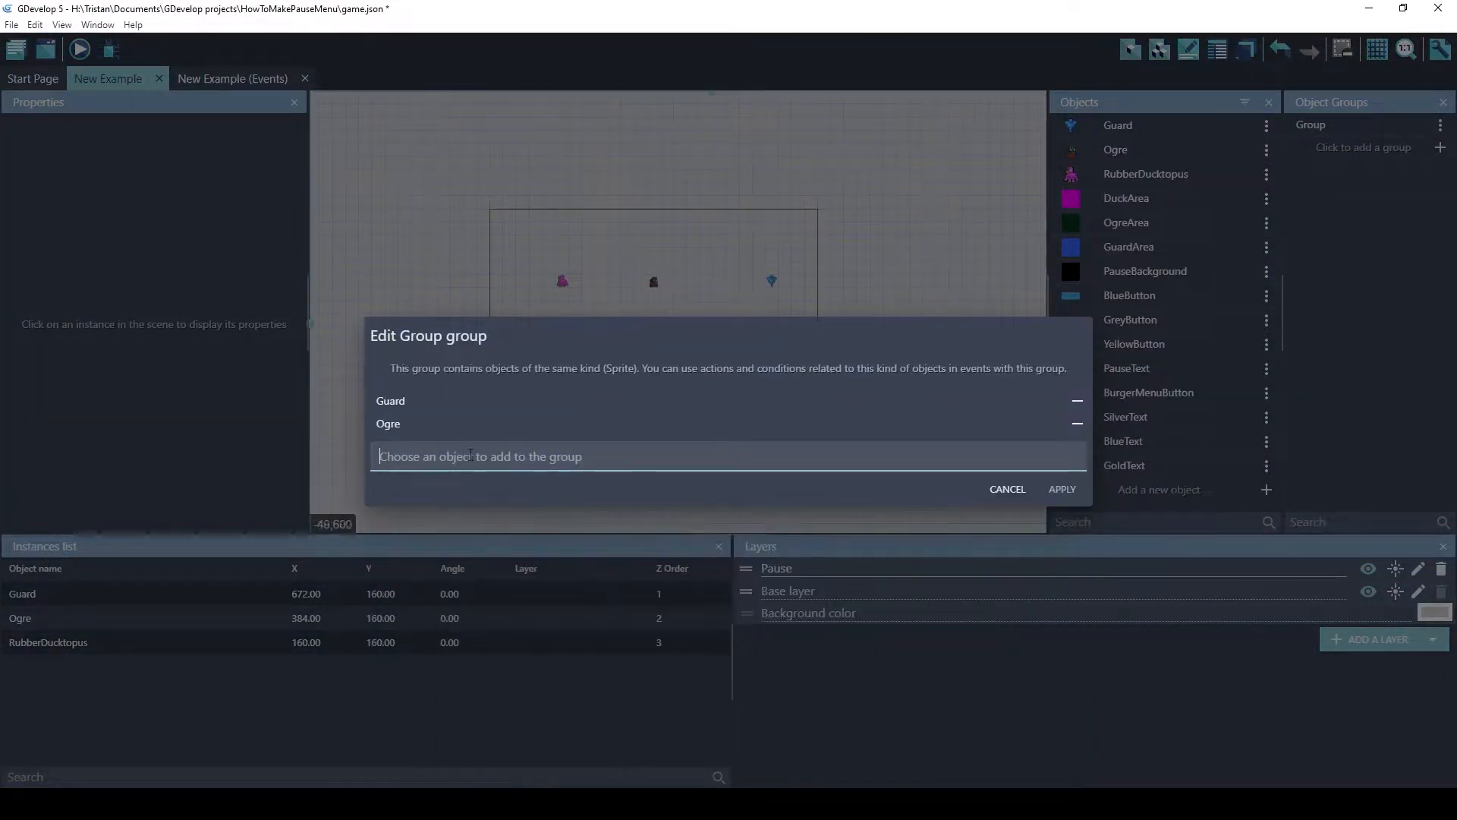
{"action": "left_click", "coordinate": [492, 468]}
{"action": "left_click", "coordinate": [494, 536]}
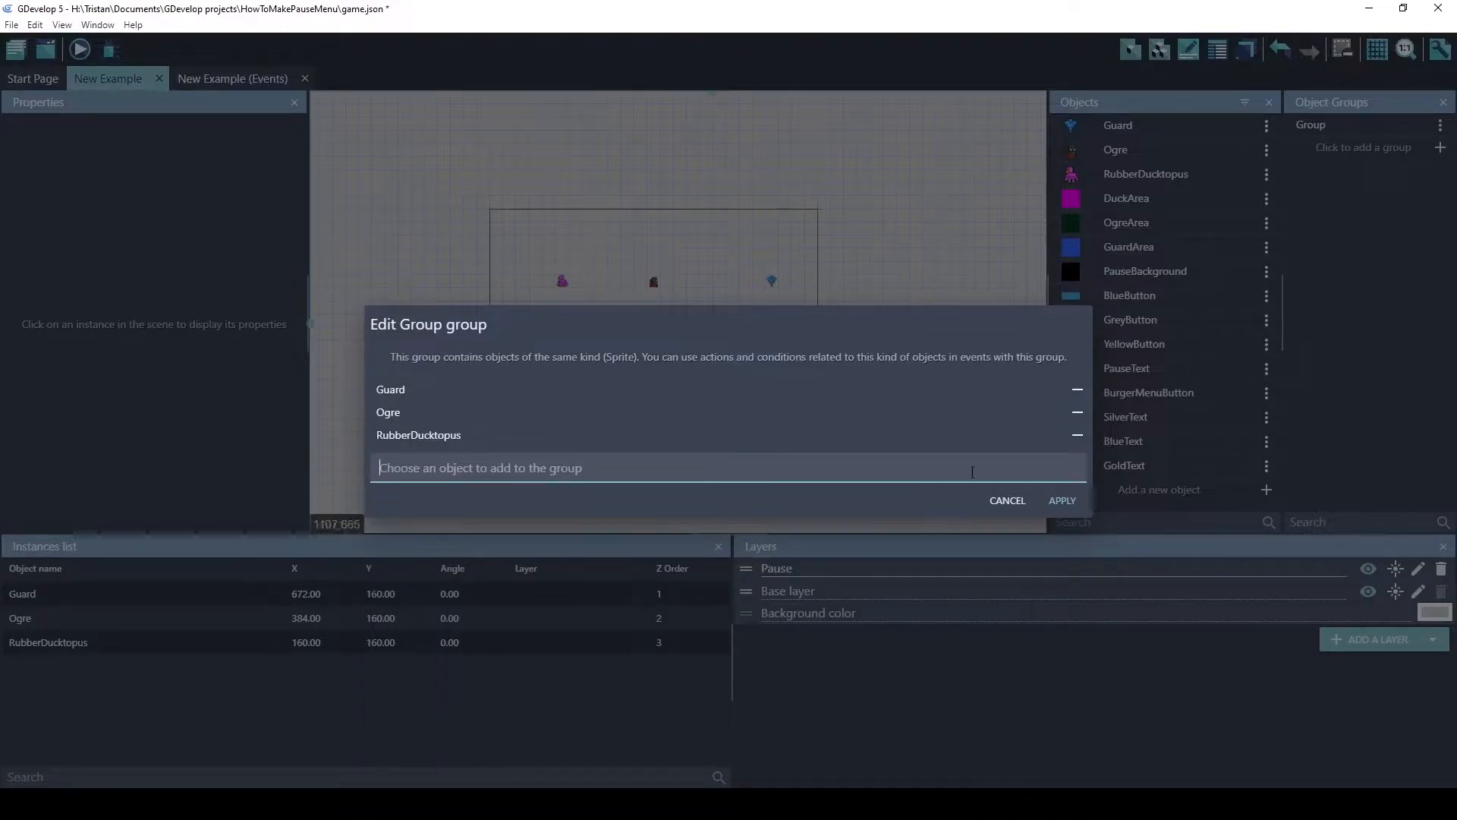
{"action": "left_click", "coordinate": [1063, 501]}
Rename the object group as Characters and check its members without changing them
{"action": "left_click", "coordinate": [1440, 126]}
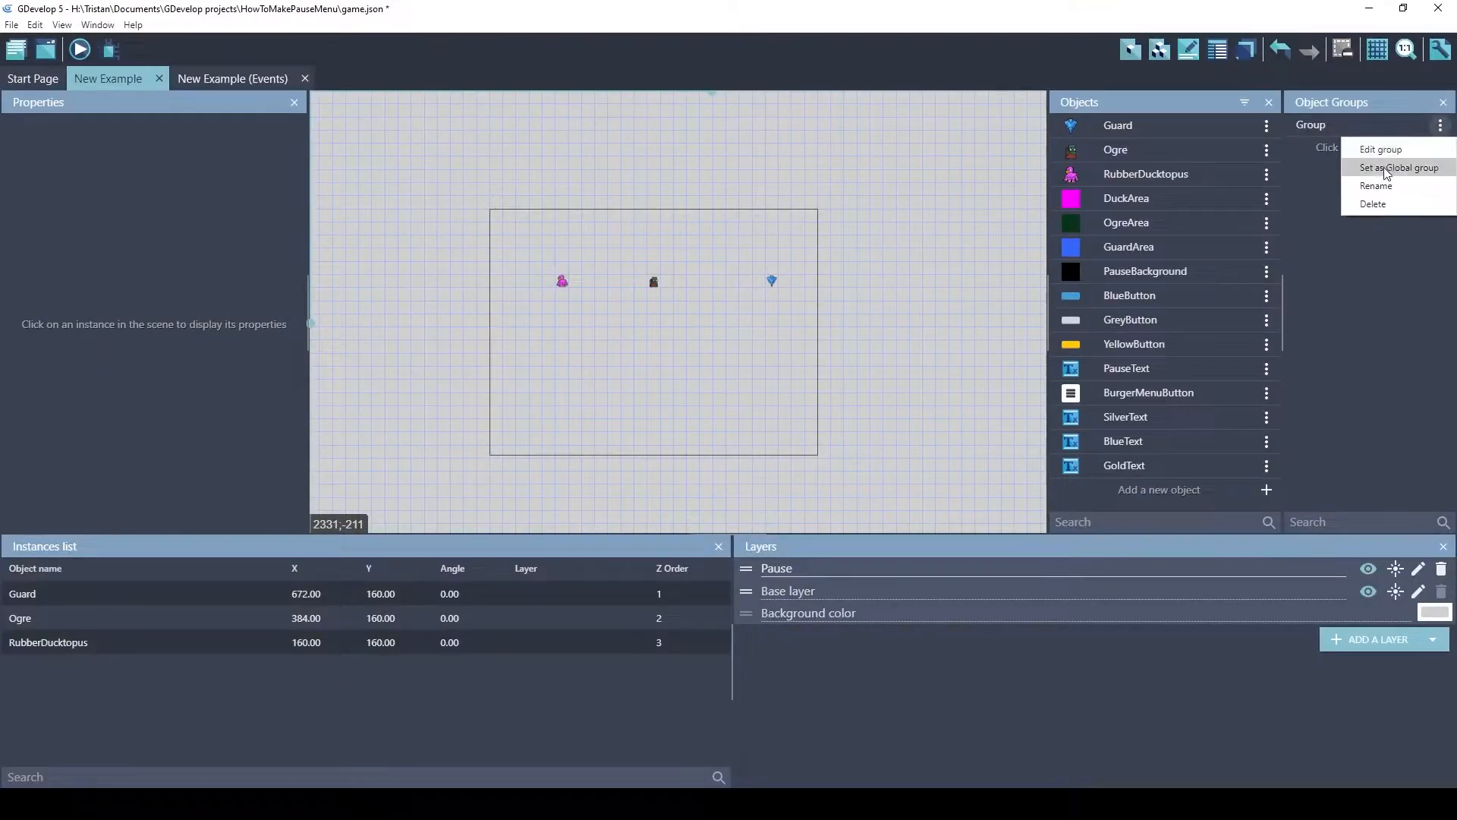
{"action": "left_click", "coordinate": [1380, 181]}
{"action": "key", "text": "BackSpace"}
{"action": "key", "text": "BackSpace"}
{"action": "key", "text": "BackSpace"}
{"action": "key", "text": "BackSpace"}
{"action": "key", "text": "BackSpace"}
{"action": "type", "text": "Characters"}
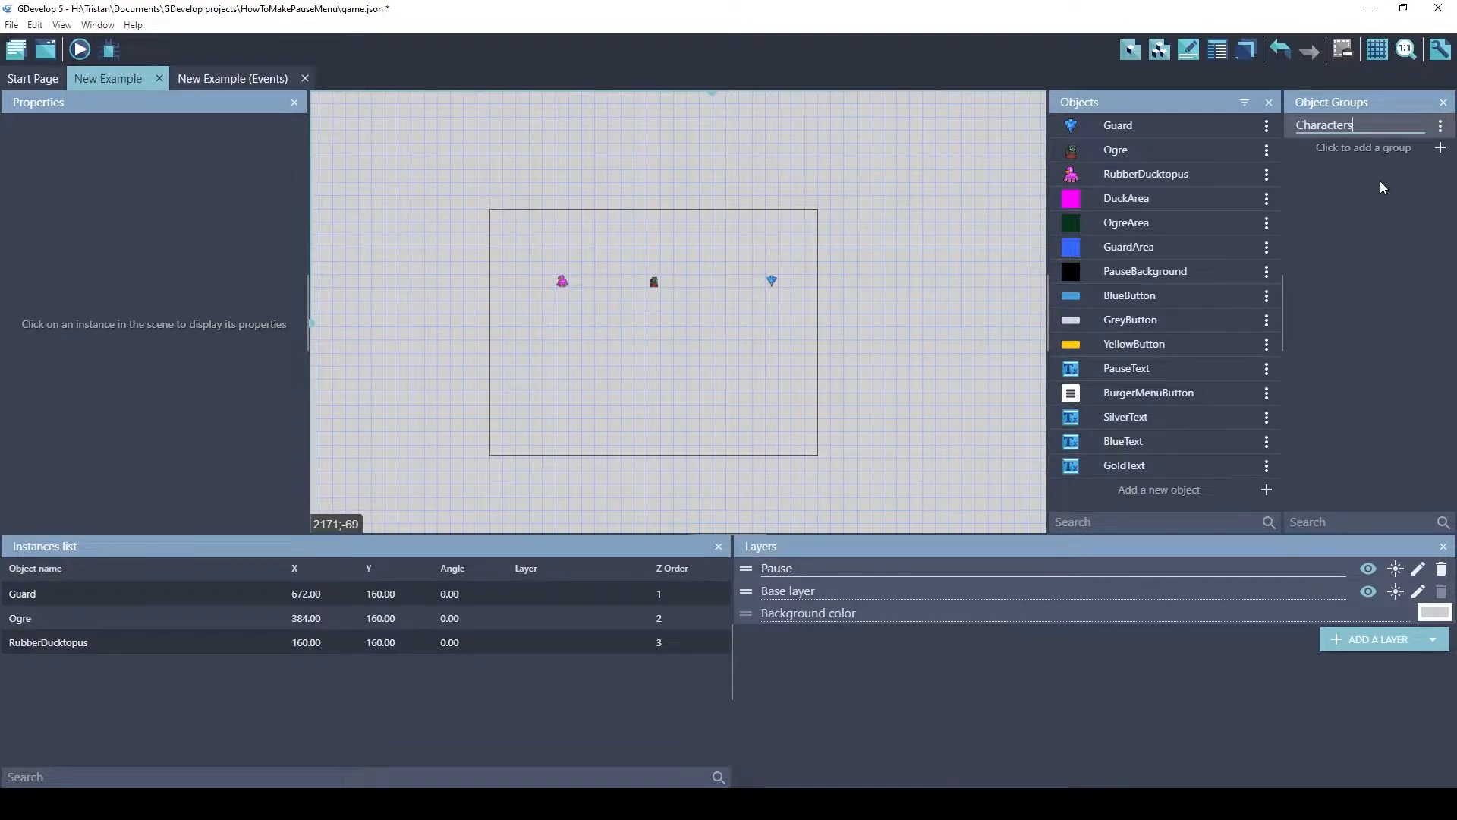
{"action": "key", "text": "Return"}
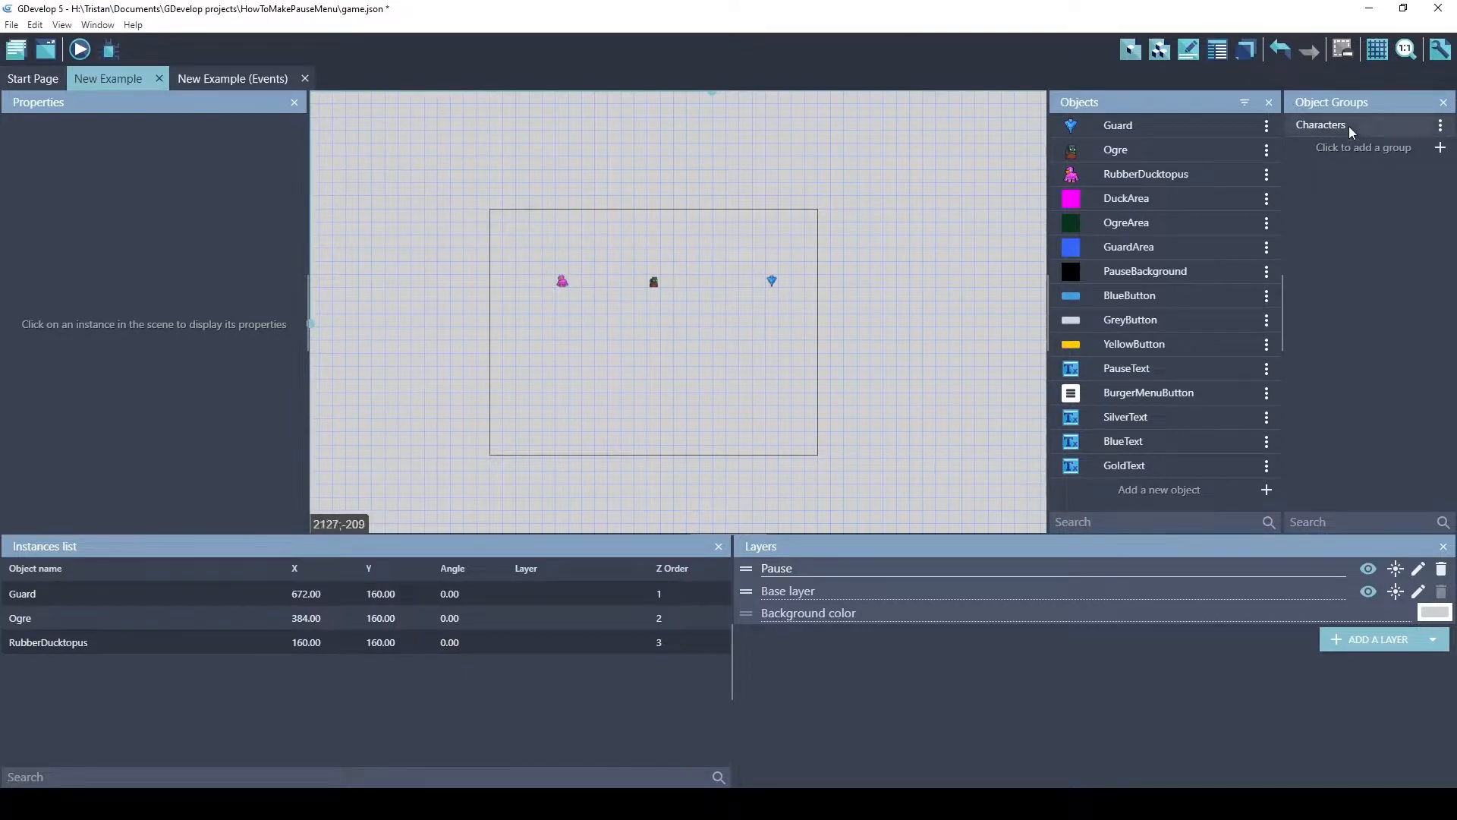
{"action": "left_click", "coordinate": [1324, 127]}
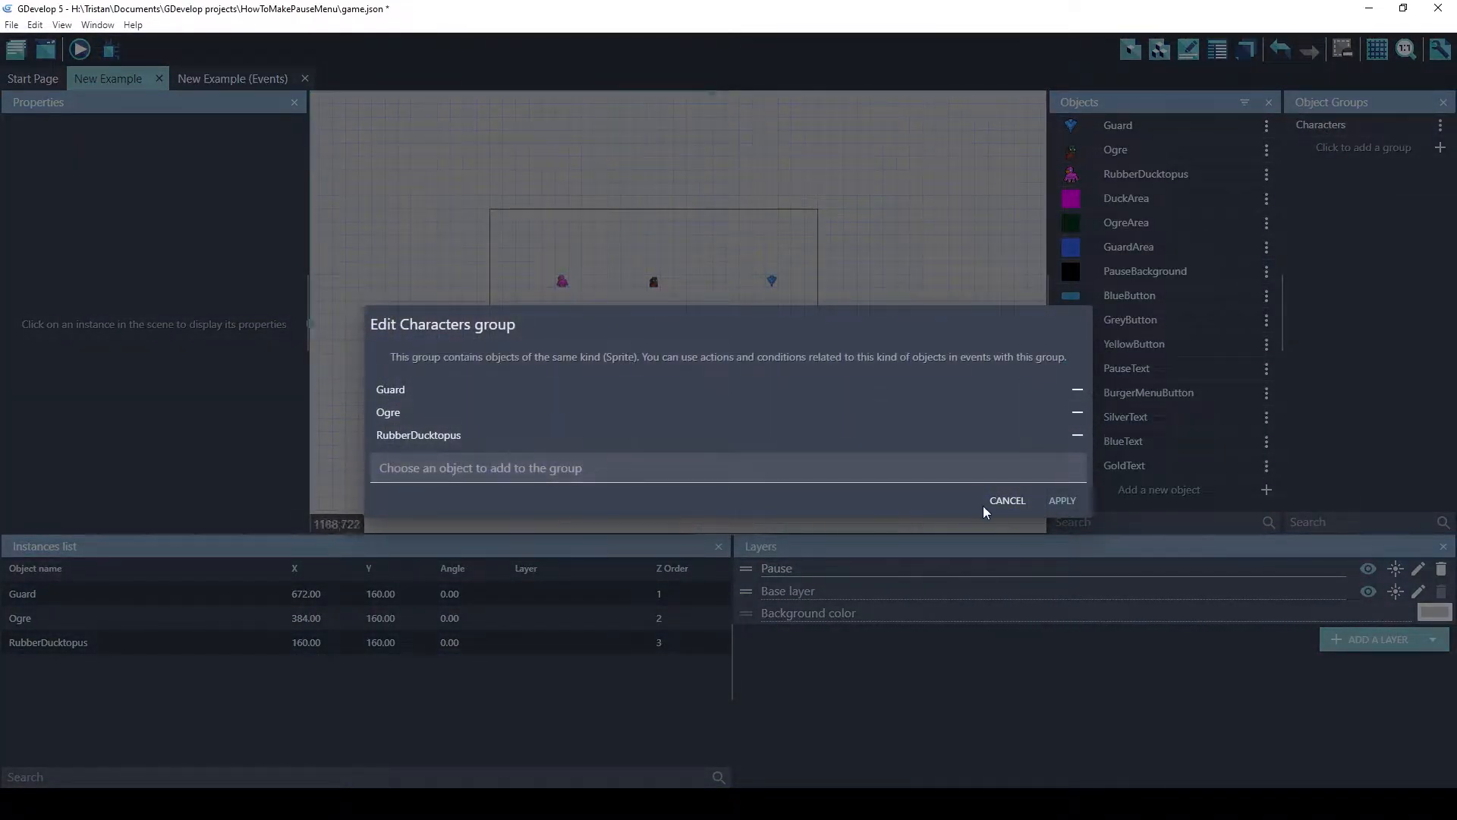
{"action": "left_click", "coordinate": [1015, 503]}
Replace Guard with the Characters group as the travelling object in the random-position movement action
{"action": "left_click", "coordinate": [197, 78]}
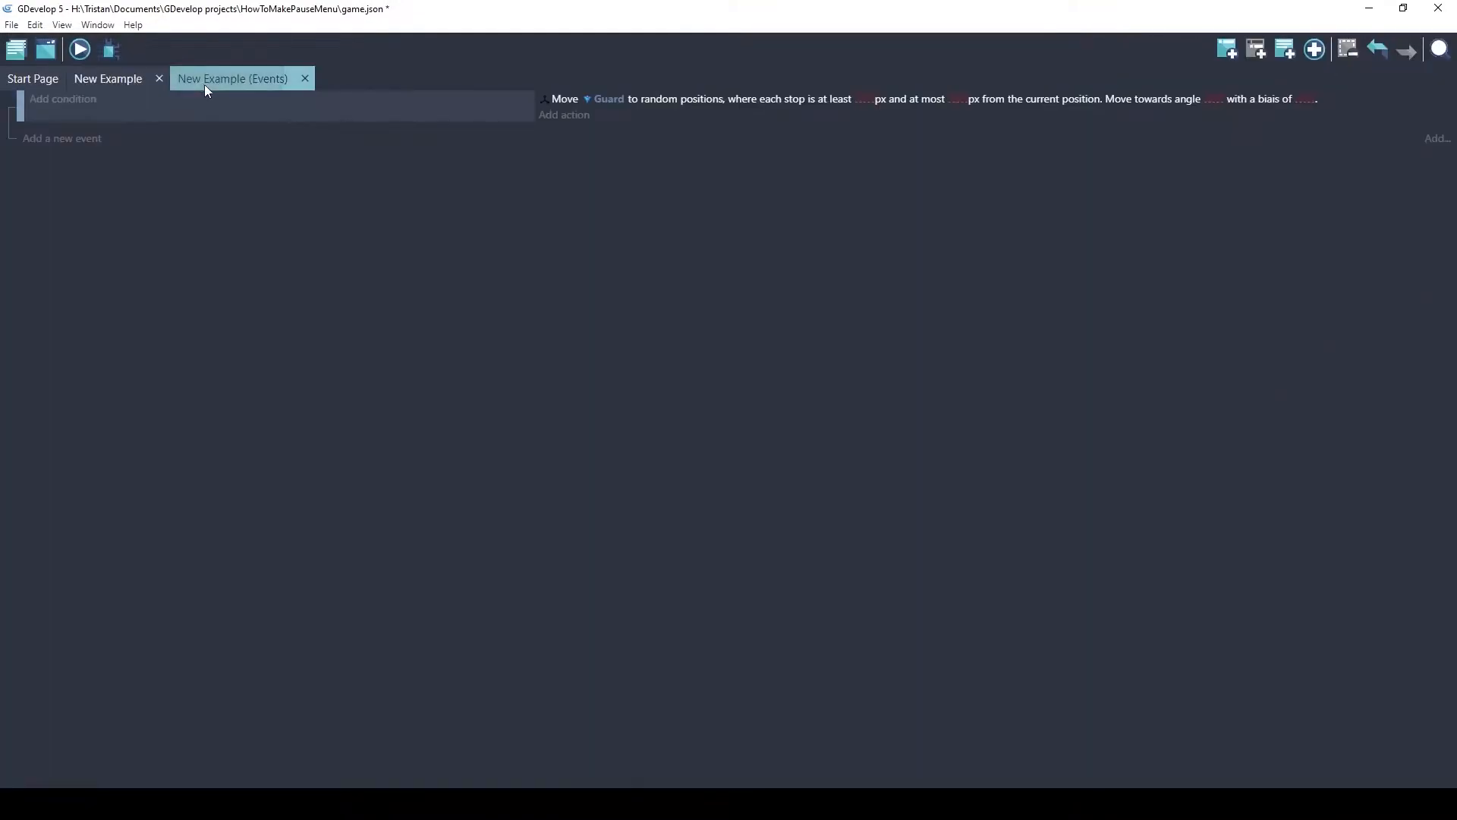
{"action": "left_click", "coordinate": [608, 99]}
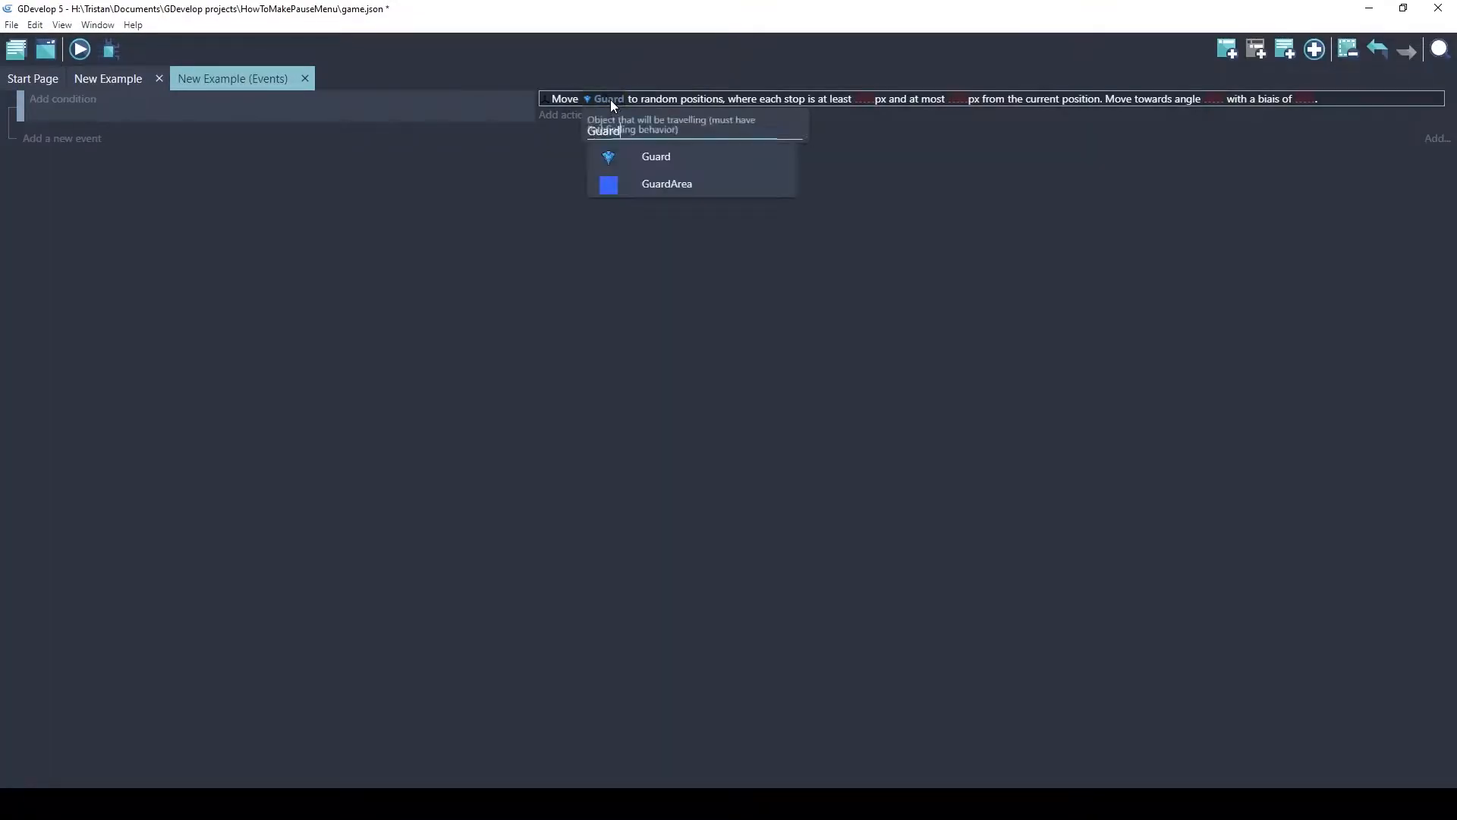
{"action": "key", "text": "BackSpace"}
{"action": "key", "text": "BackSpace"}
{"action": "key", "text": "BackSpace"}
{"action": "key", "text": "BackSpace"}
{"action": "key", "text": "BackSpace"}
{"action": "scroll", "coordinate": [686, 381], "scroll_direction": "down", "scroll_amount": 3}
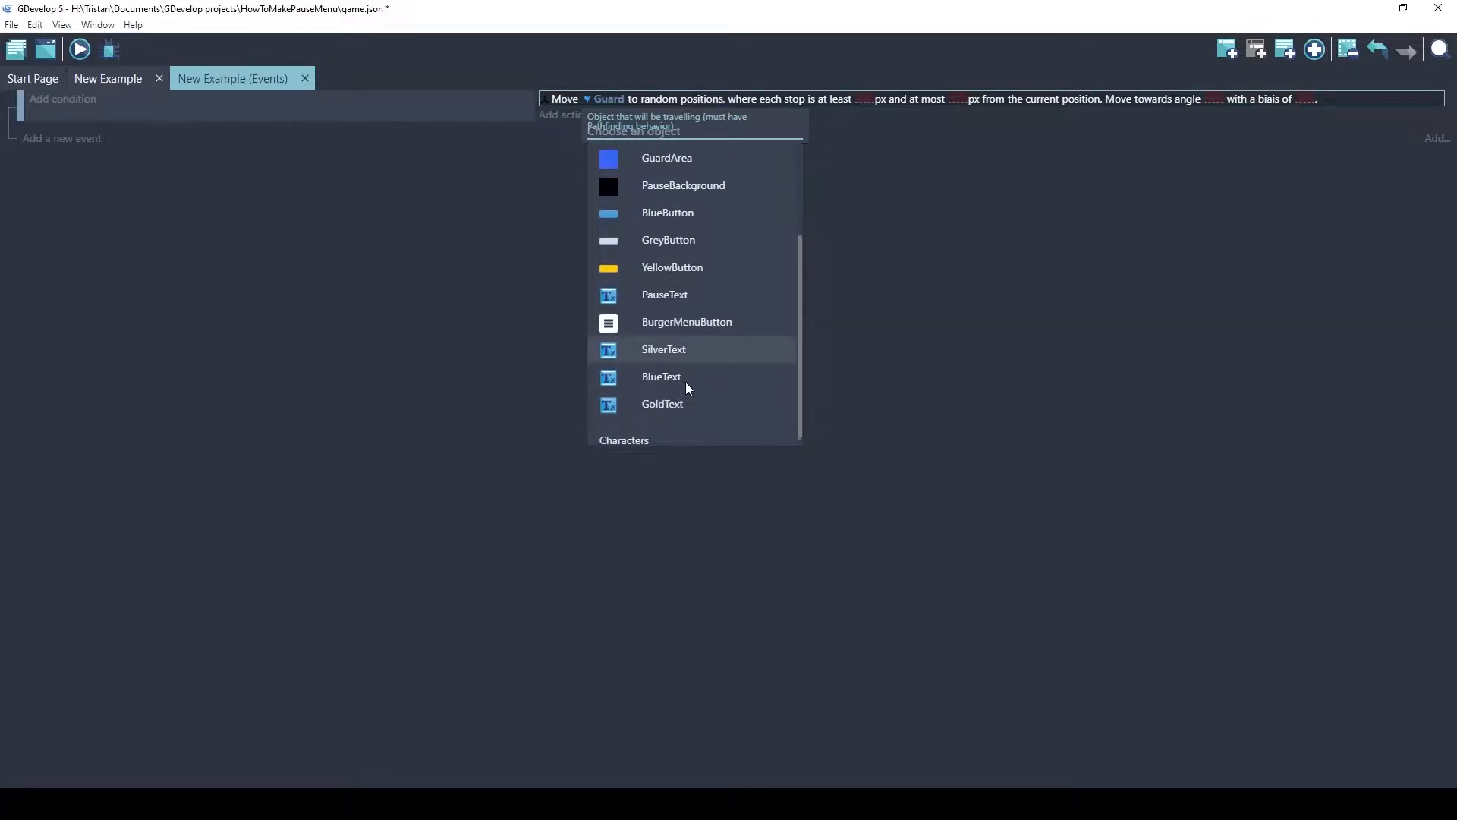
{"action": "left_click", "coordinate": [631, 437]}
Clear the movement action's object and choose the Characters group again
{"action": "left_click", "coordinate": [612, 100]}
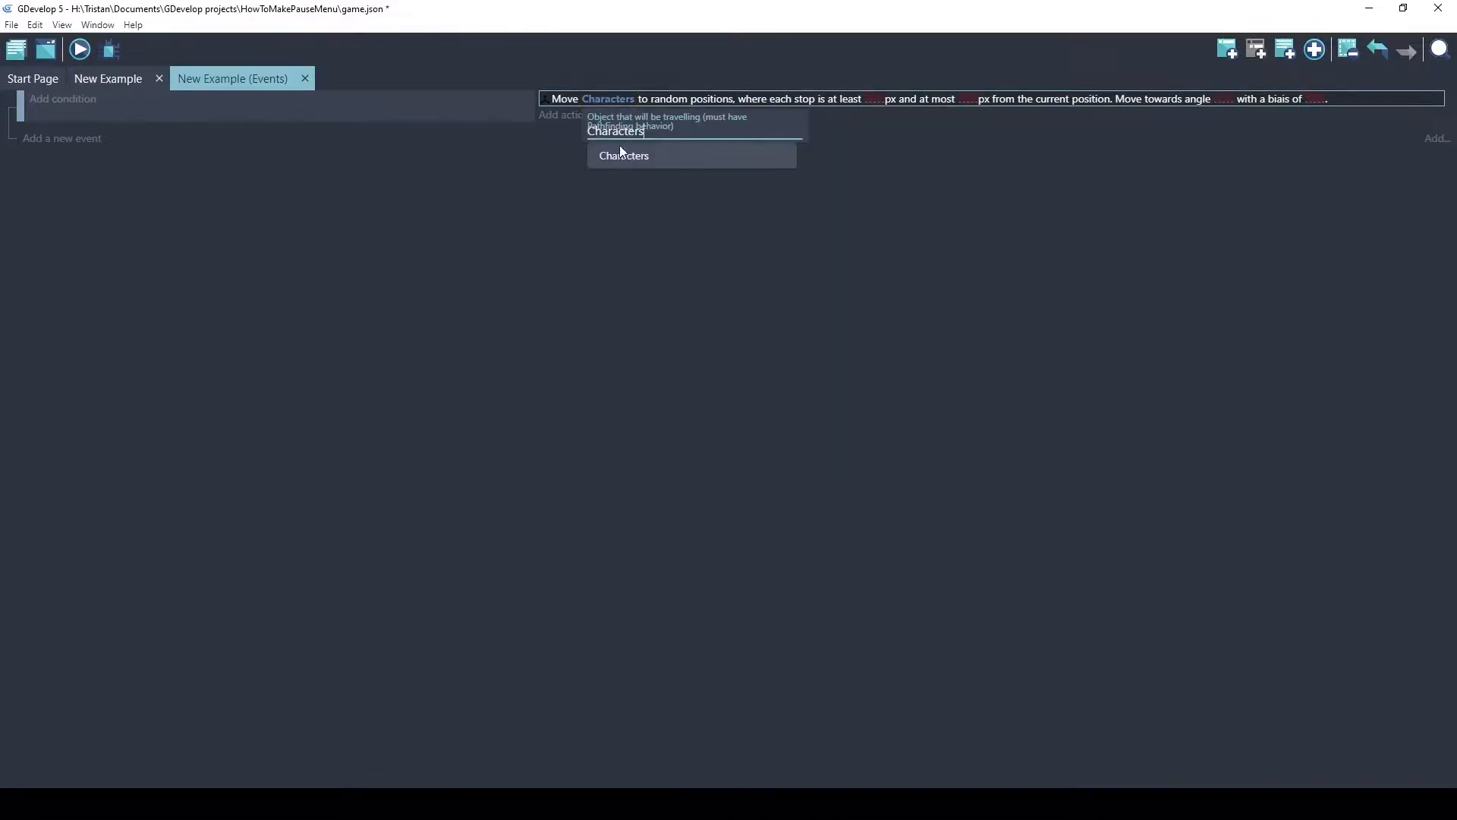
{"action": "double_click", "coordinate": [655, 132]}
{"action": "key", "text": "BackSpace"}
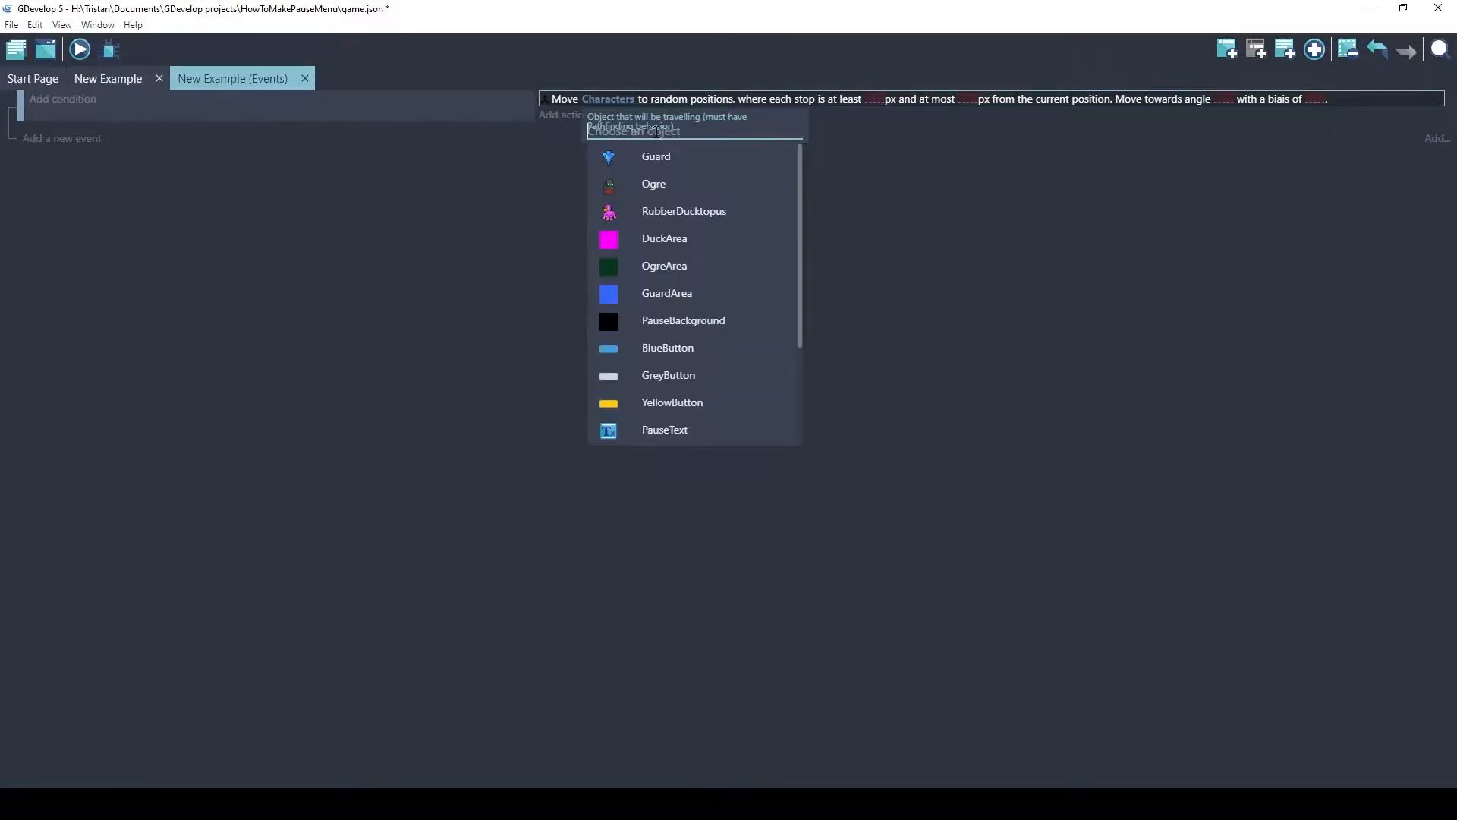
{"action": "scroll", "coordinate": [695, 319], "scroll_direction": "down", "scroll_amount": 3}
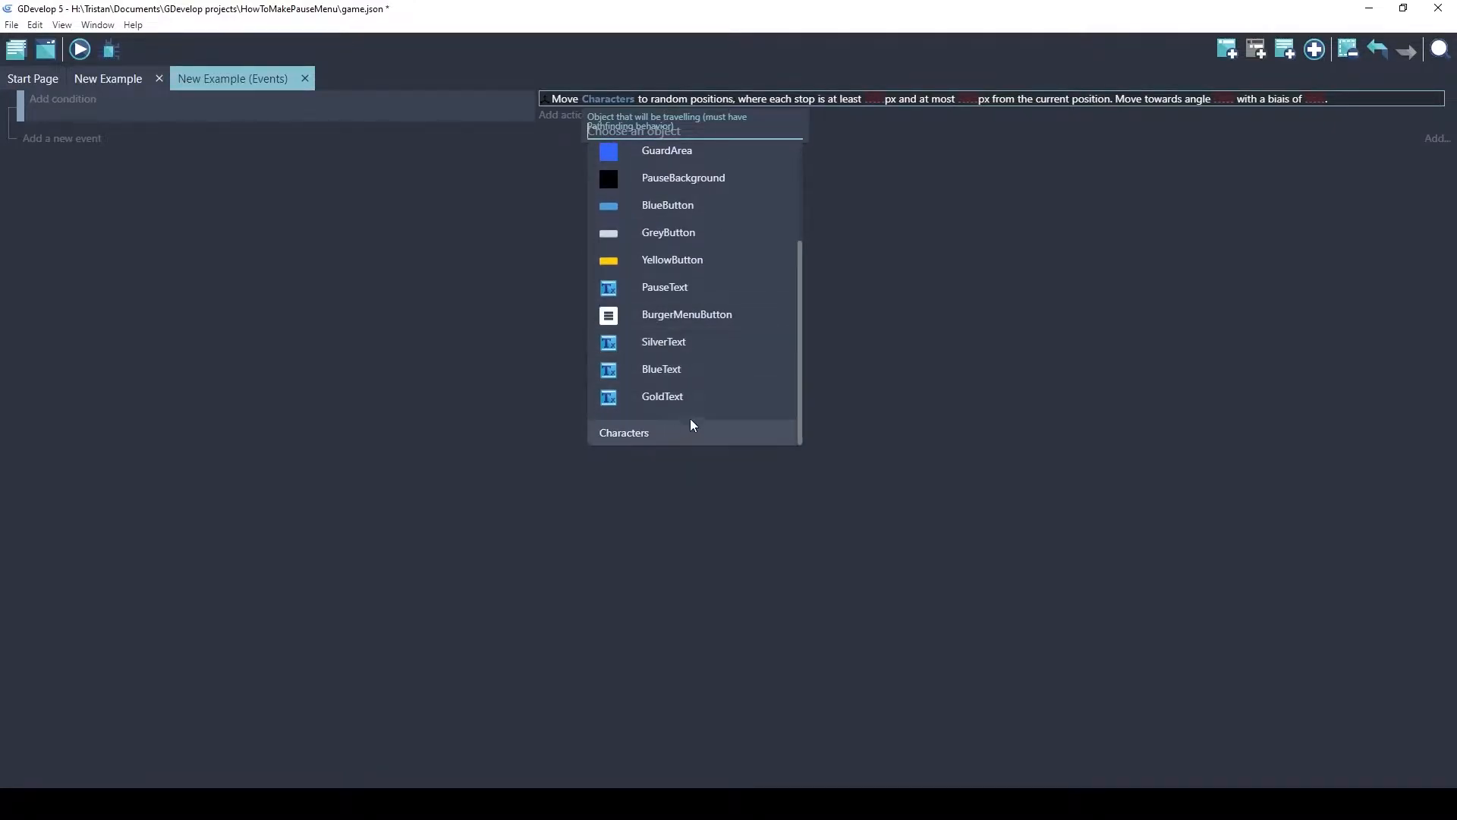
{"action": "left_click", "coordinate": [635, 437]}
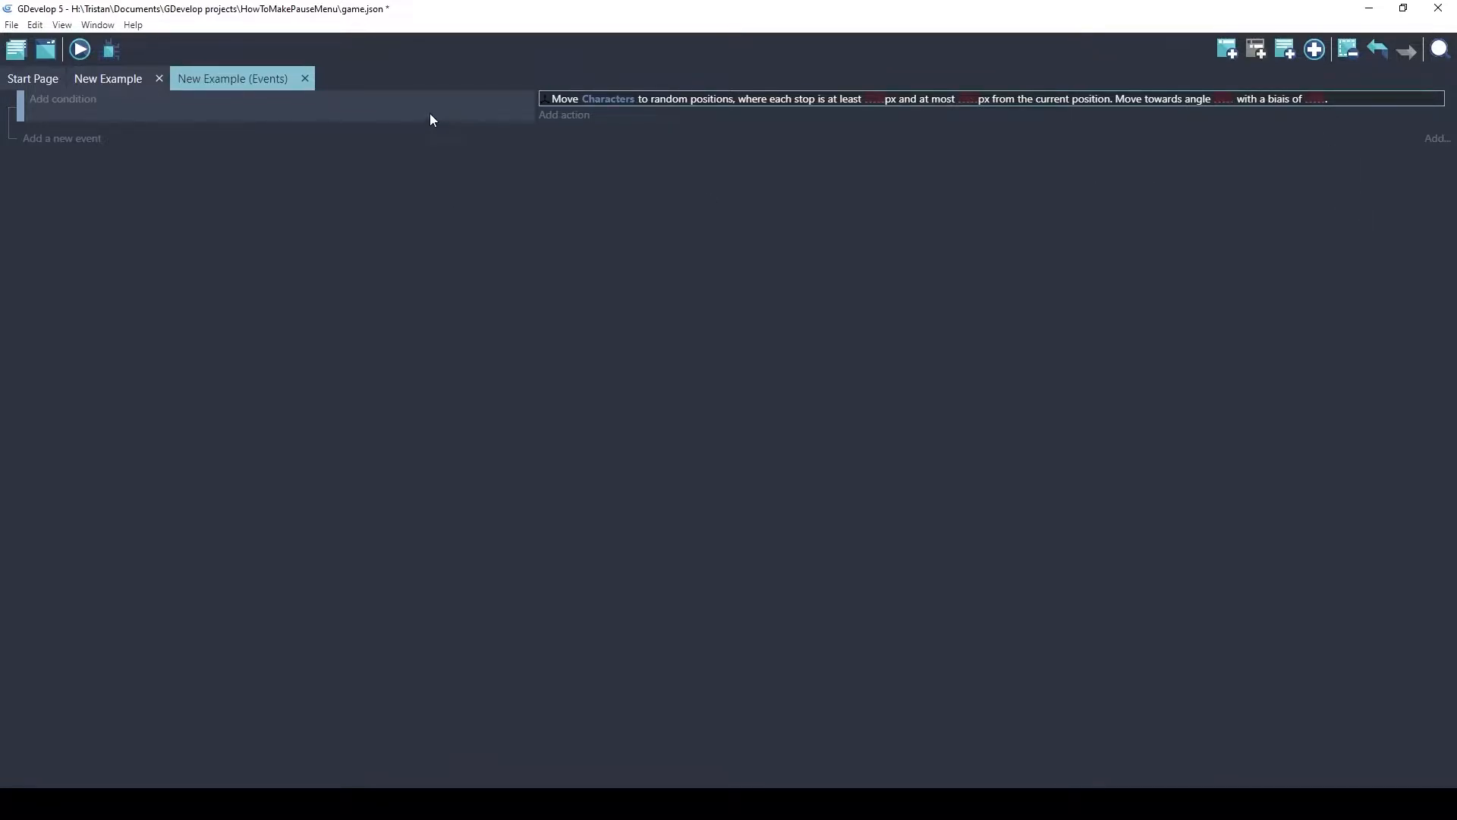
Preview the scene to watch the characters travel, and close the preview
{"action": "left_click", "coordinate": [80, 54]}
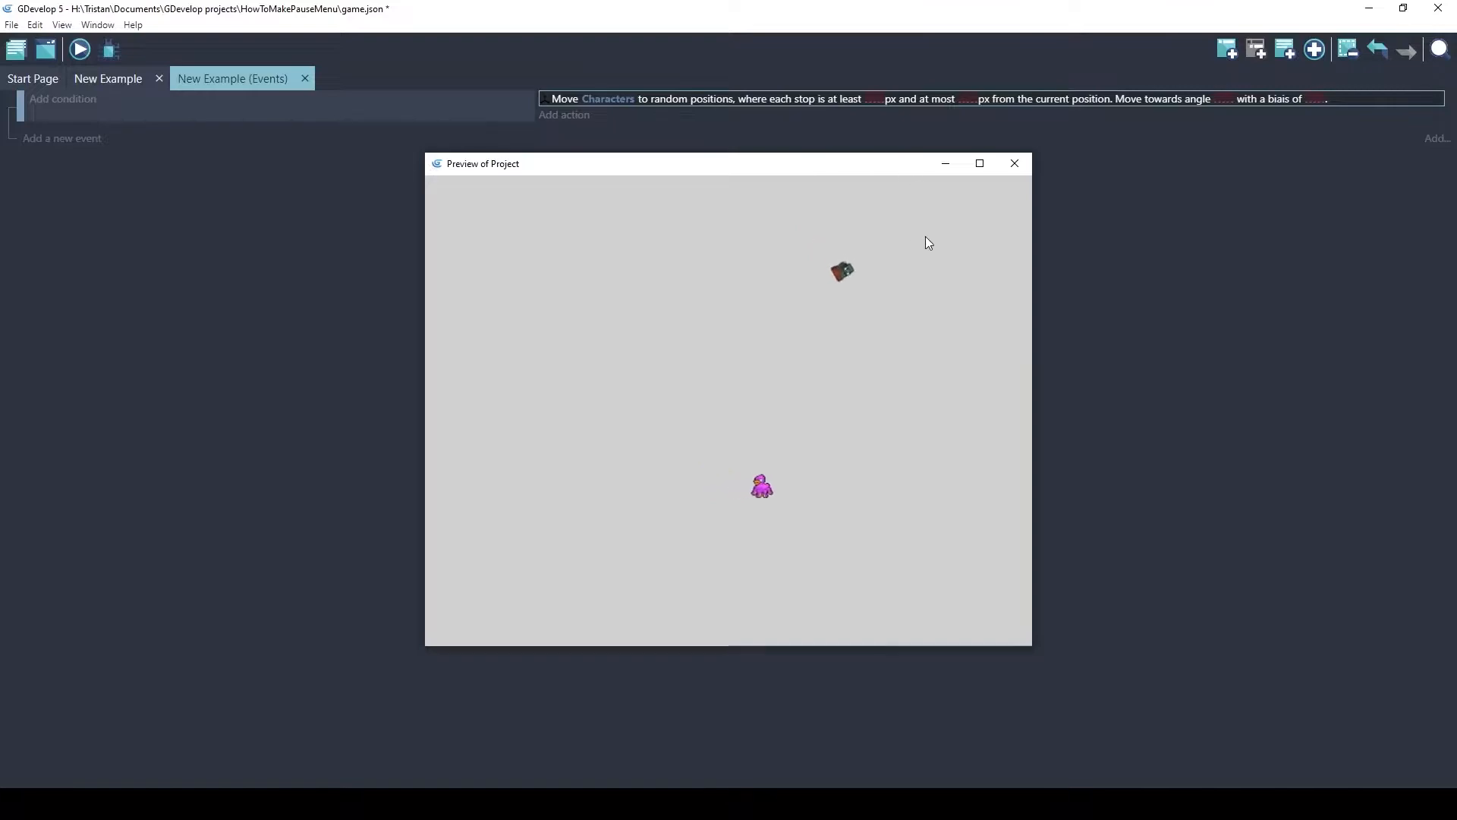
{"action": "left_click", "coordinate": [1014, 167]}
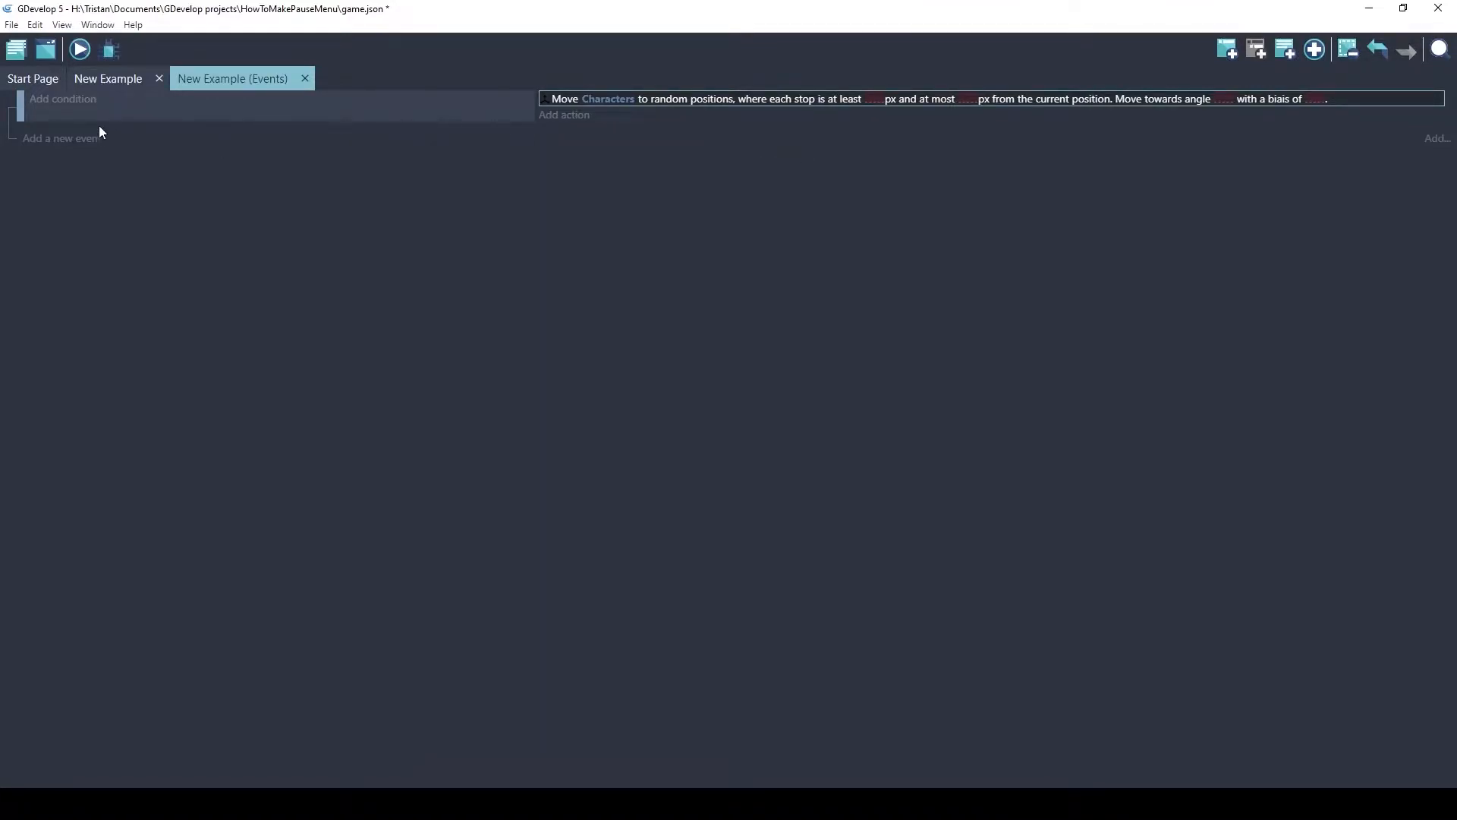
Place DuckArea at 0;224 and OgreArea at 288;224 side by side below the characters, widening OgreArea slightly
{"action": "left_click", "coordinate": [107, 82]}
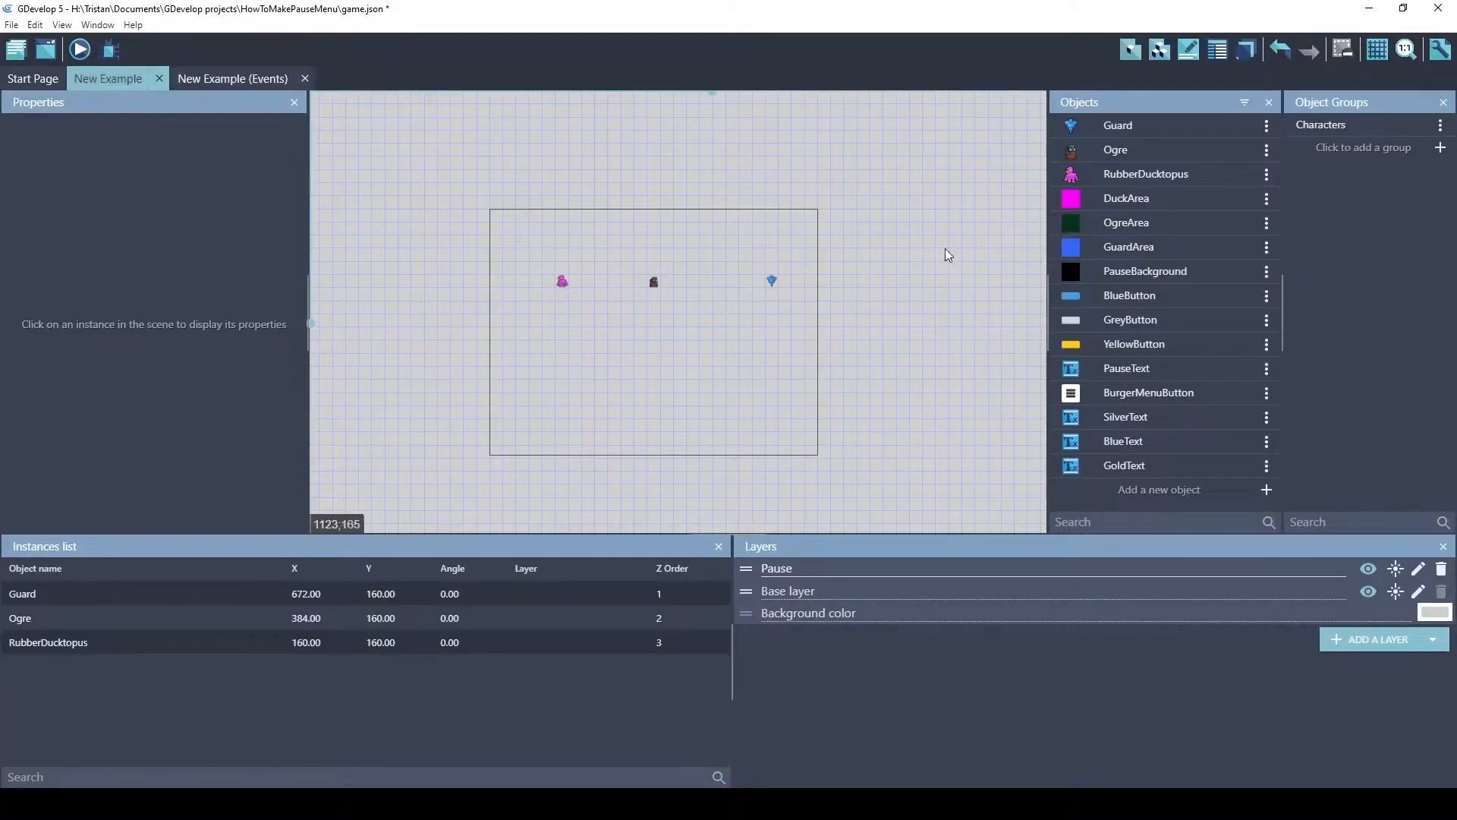
{"action": "left_click_drag", "start_coordinate": [1142, 198], "coordinate": [612, 422]}
{"action": "left_click_drag", "start_coordinate": [1126, 222], "coordinate": [717, 422]}
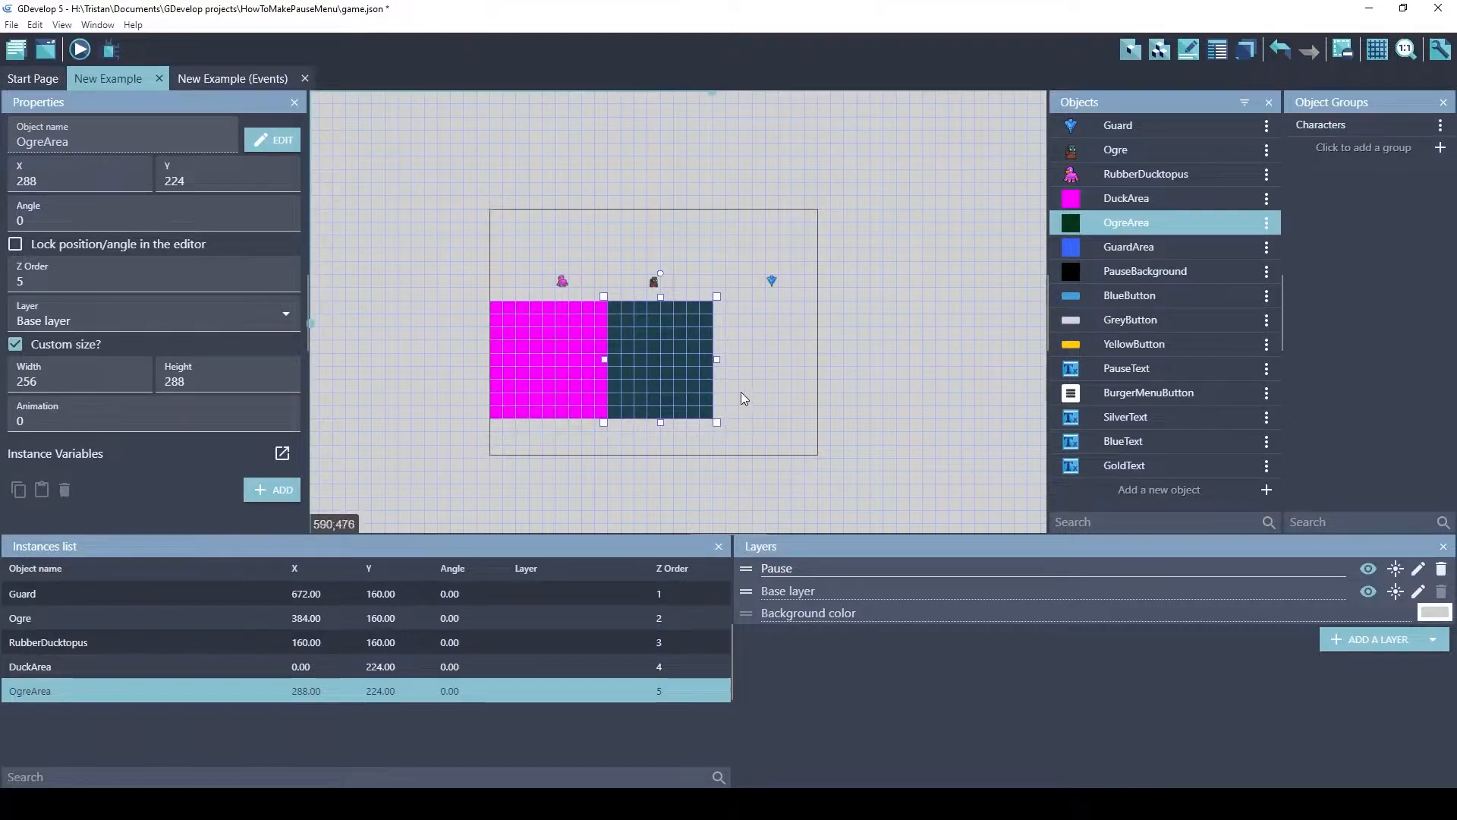
{"action": "left_click_drag", "start_coordinate": [720, 362], "coordinate": [732, 361]}
{"action": "left_click", "coordinate": [1017, 237]}
Place GuardArea at 544;224 beside OgreArea and narrow OgreArea until the two areas meet
{"action": "left_click_drag", "start_coordinate": [1130, 248], "coordinate": [819, 421]}
{"action": "left_click", "coordinate": [690, 342]}
{"action": "left_click", "coordinate": [727, 357]}
{"action": "left_click", "coordinate": [721, 358]}
{"action": "left_click_drag", "start_coordinate": [727, 359], "coordinate": [713, 359]}
{"action": "left_click", "coordinate": [750, 349]}
{"action": "left_click", "coordinate": [696, 258]}
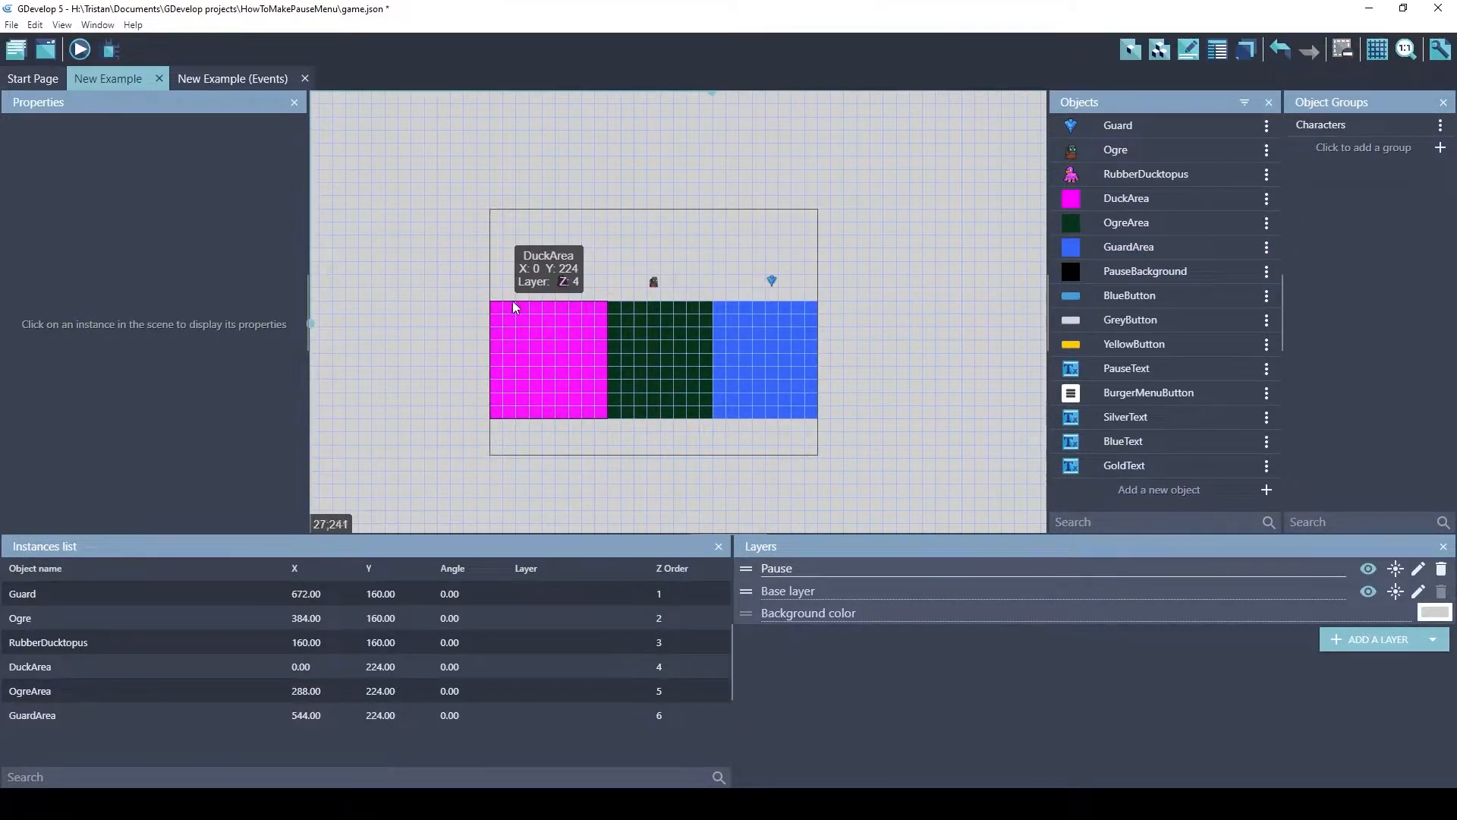
Move the RubberDucktopus instance to 96;160, above DuckArea
{"action": "left_click", "coordinate": [541, 288]}
{"action": "left_click_drag", "start_coordinate": [536, 291], "coordinate": [499, 389]}
{"action": "left_click_drag", "start_coordinate": [605, 350], "coordinate": [541, 286]}
{"action": "left_click", "coordinate": [572, 260]}
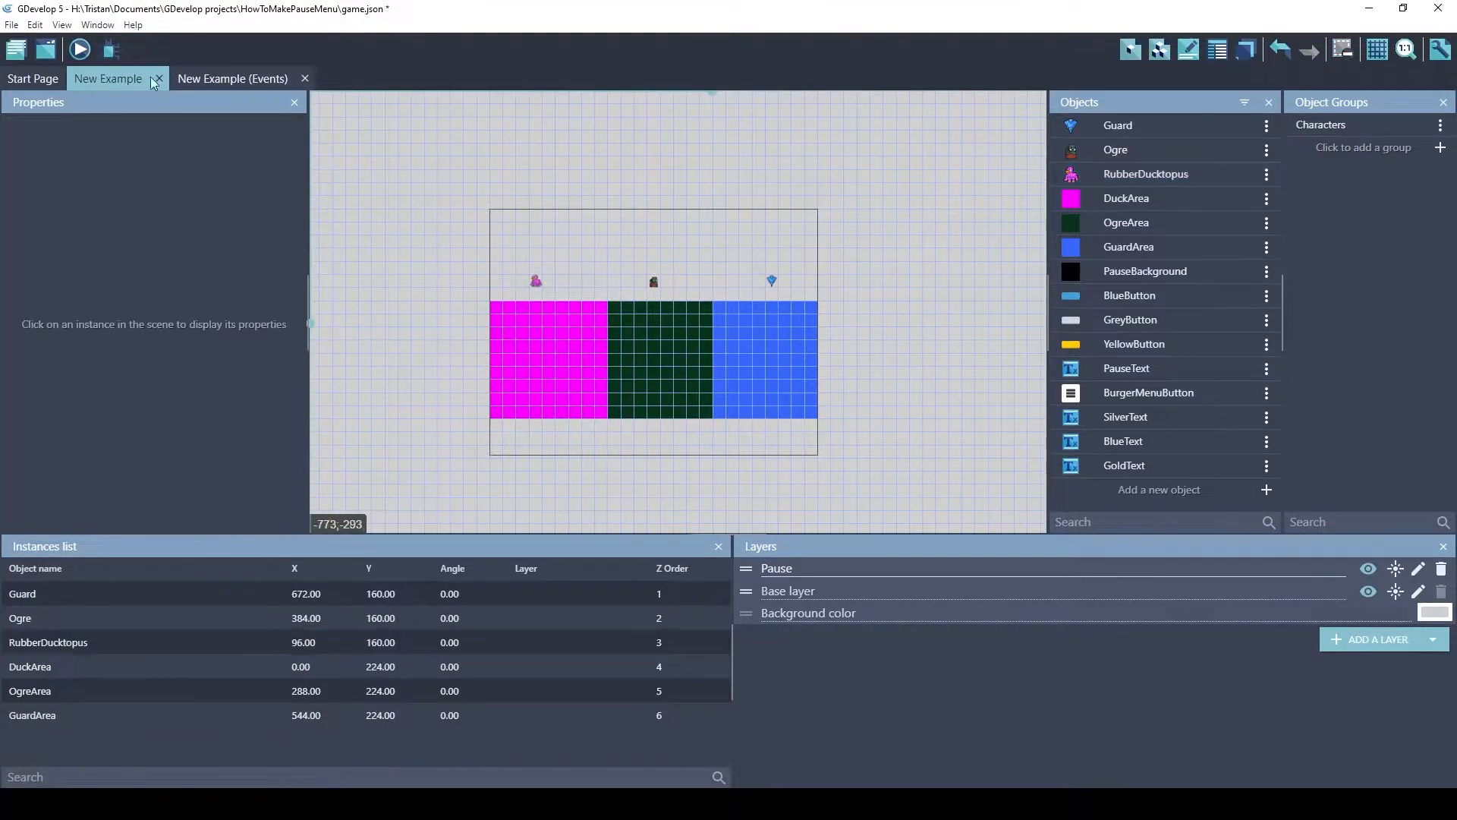
Search the extensions for "flood" to examine the Rectangular flood fill extension, and return to the scene
{"action": "left_click", "coordinate": [16, 50]}
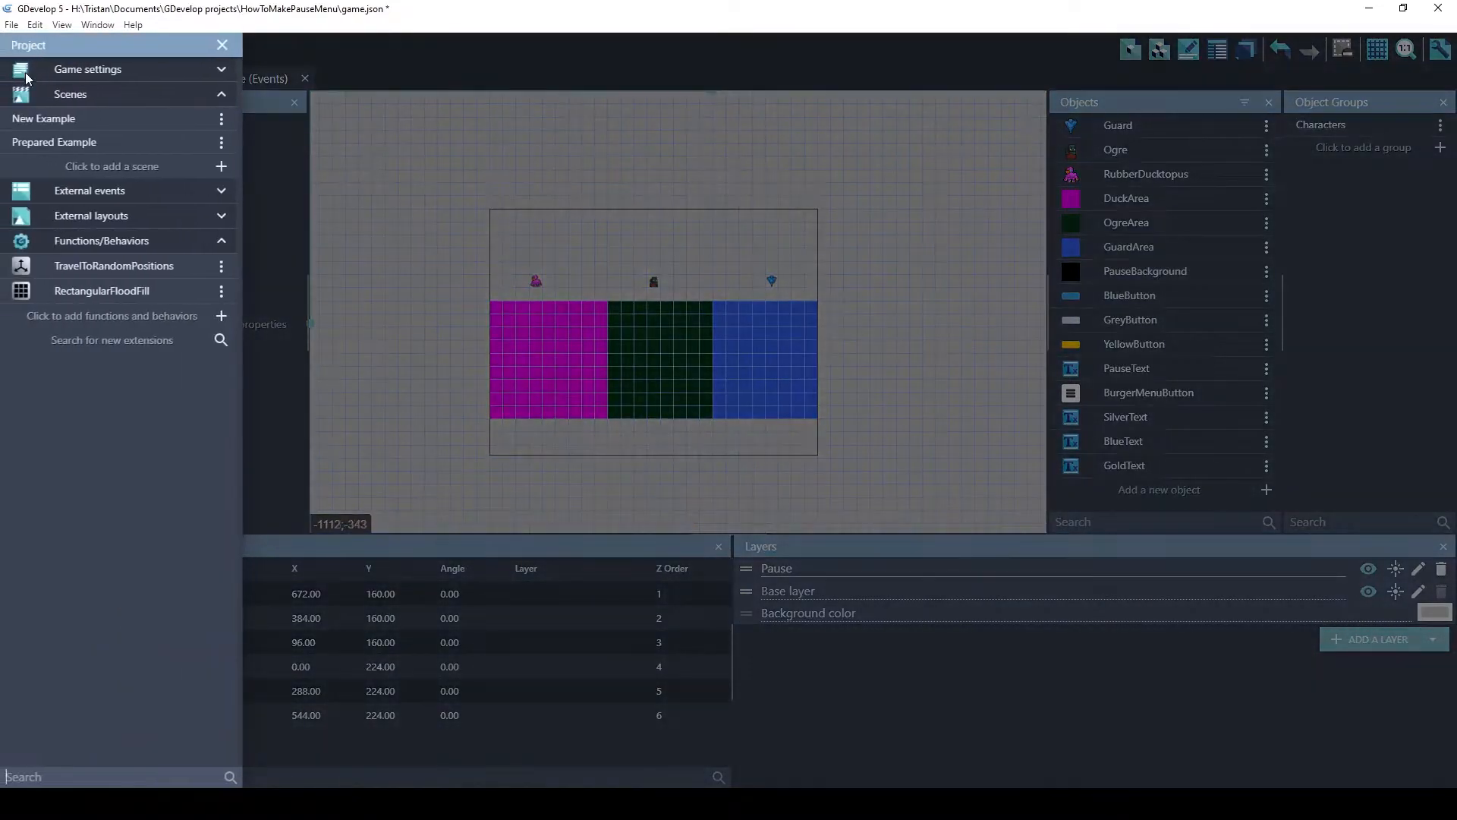
{"action": "left_click", "coordinate": [94, 339]}
{"action": "key", "text": "ctrl+a"}
{"action": "key", "text": "BackSpace"}
{"action": "type", "text": "flood"}
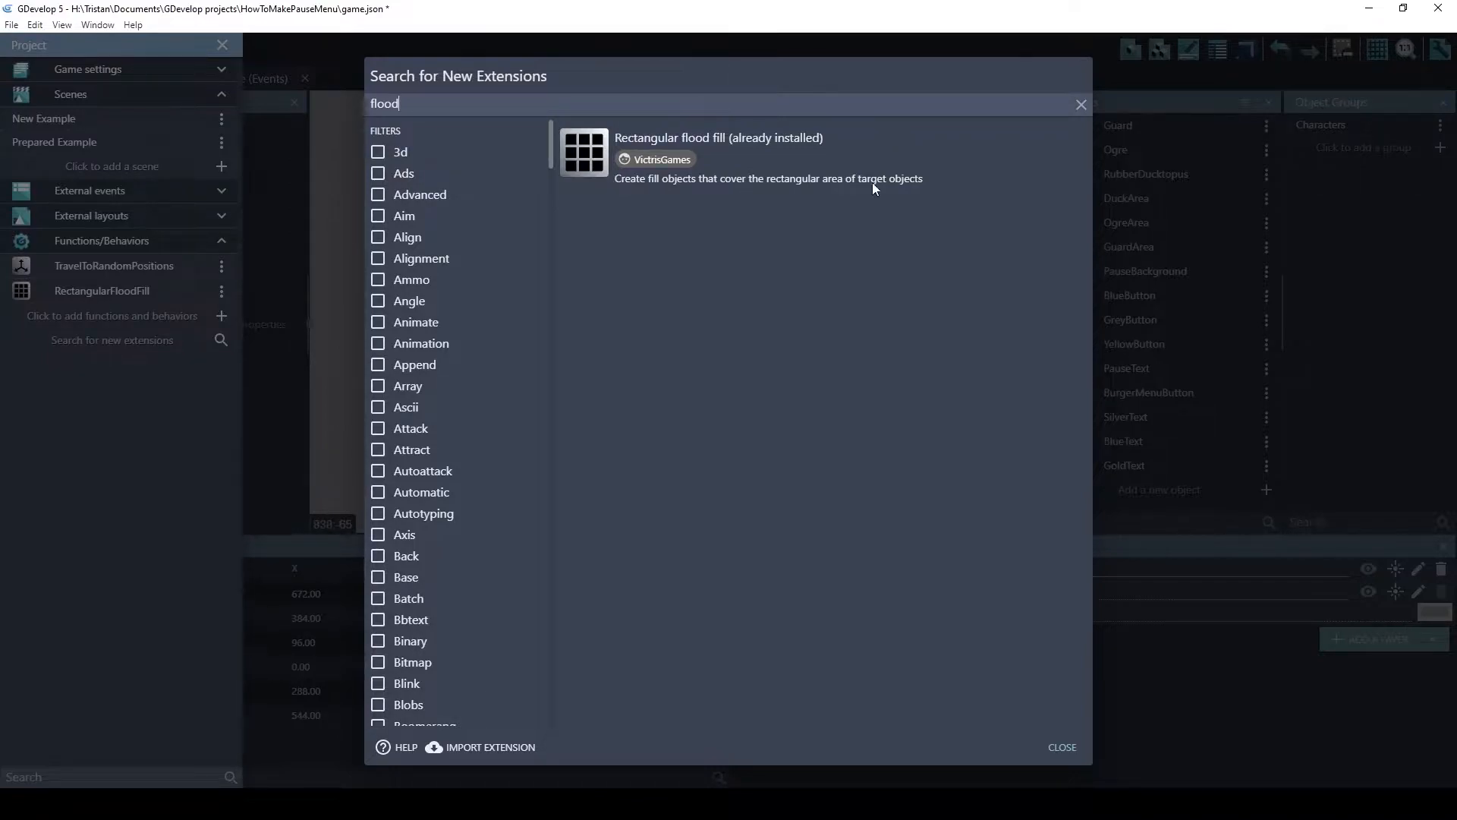
{"action": "left_click", "coordinate": [1062, 747]}
{"action": "left_click", "coordinate": [573, 237]}
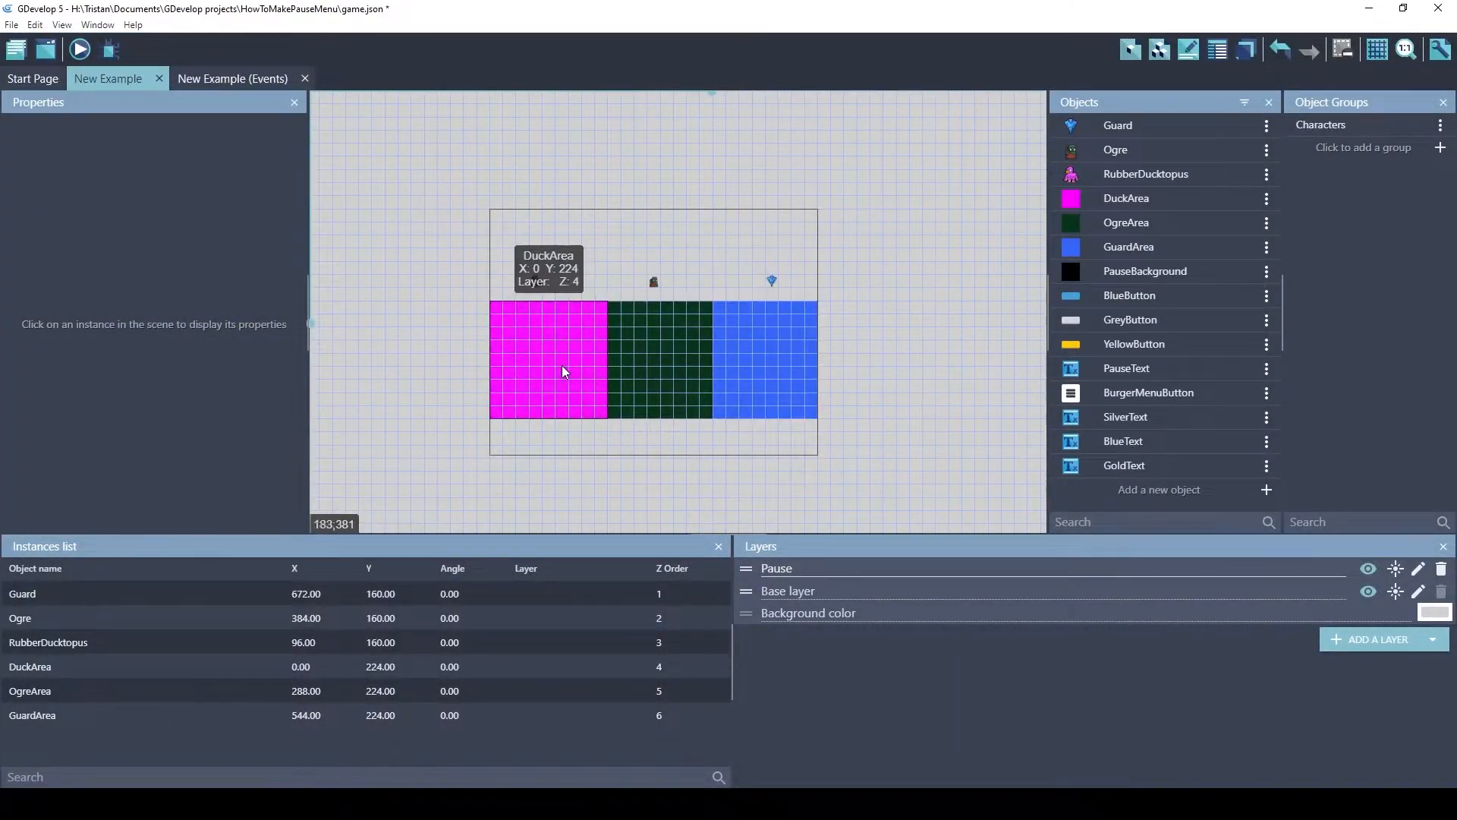
Add a new event above the movement event with the condition "At the beginning of the scene"
{"action": "left_click", "coordinate": [207, 79]}
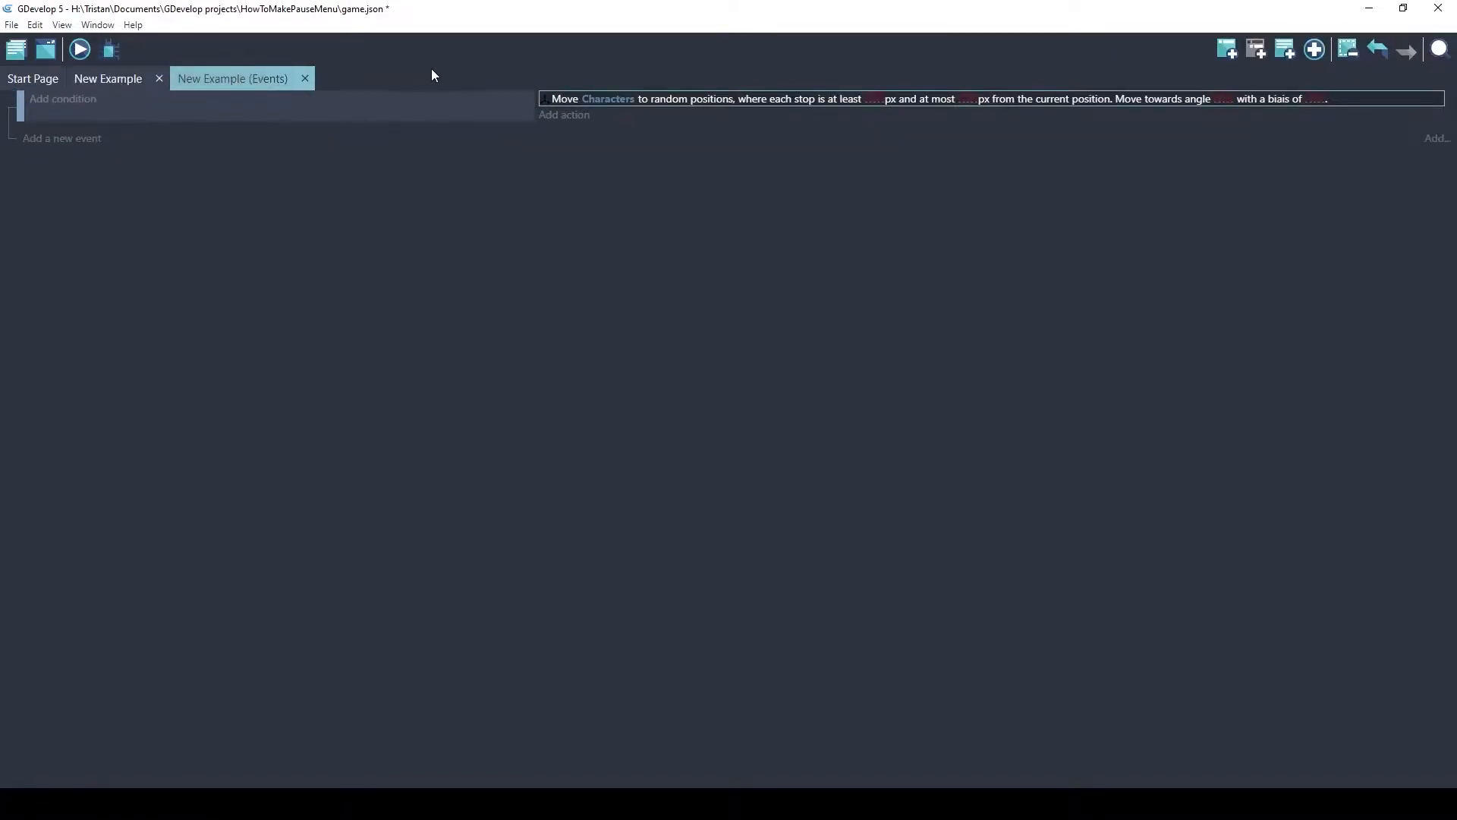
{"action": "left_click", "coordinate": [1284, 52]}
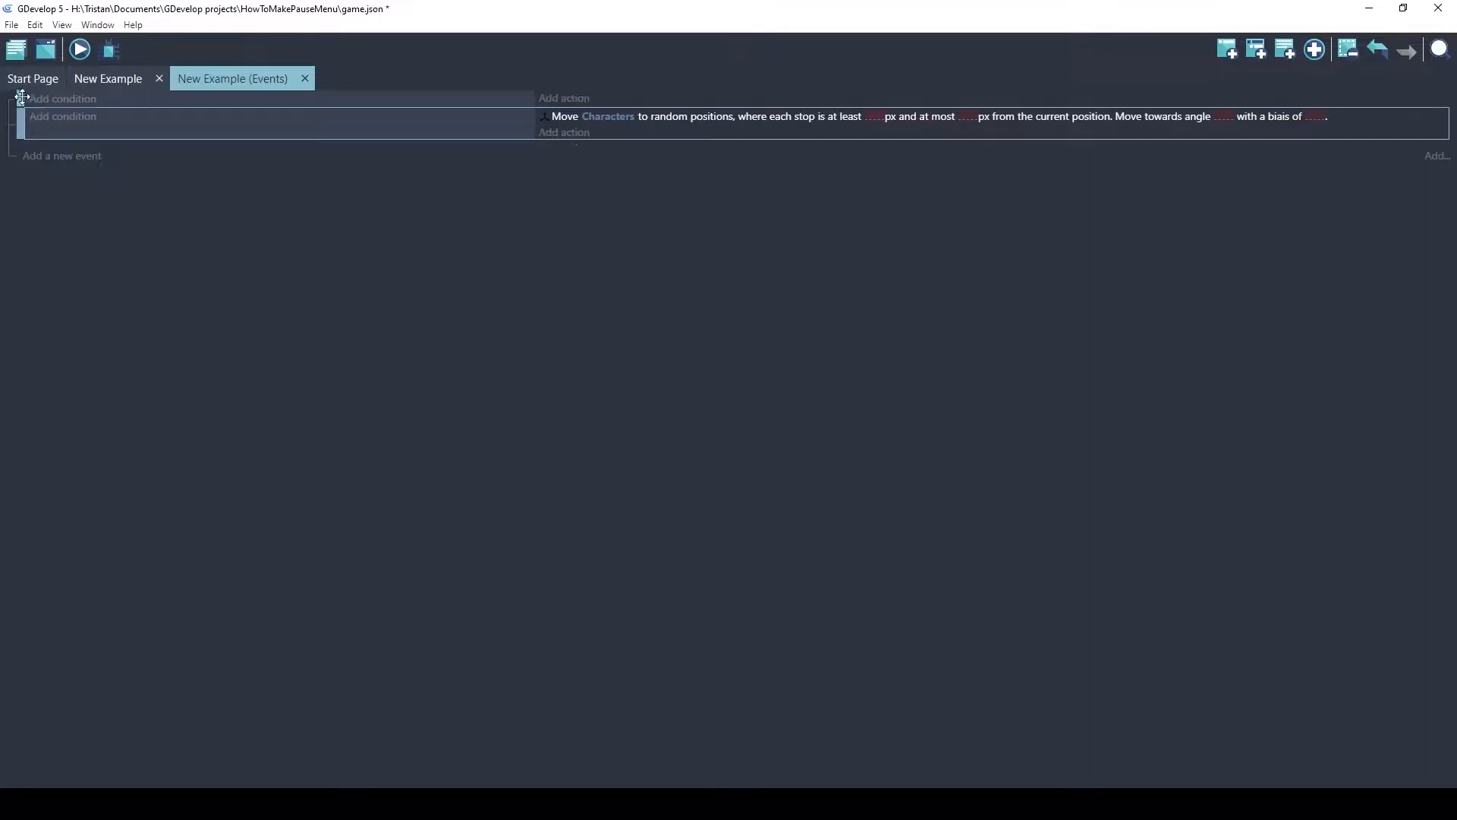
{"action": "left_click", "coordinate": [64, 99]}
{"action": "type", "text": "beg"}
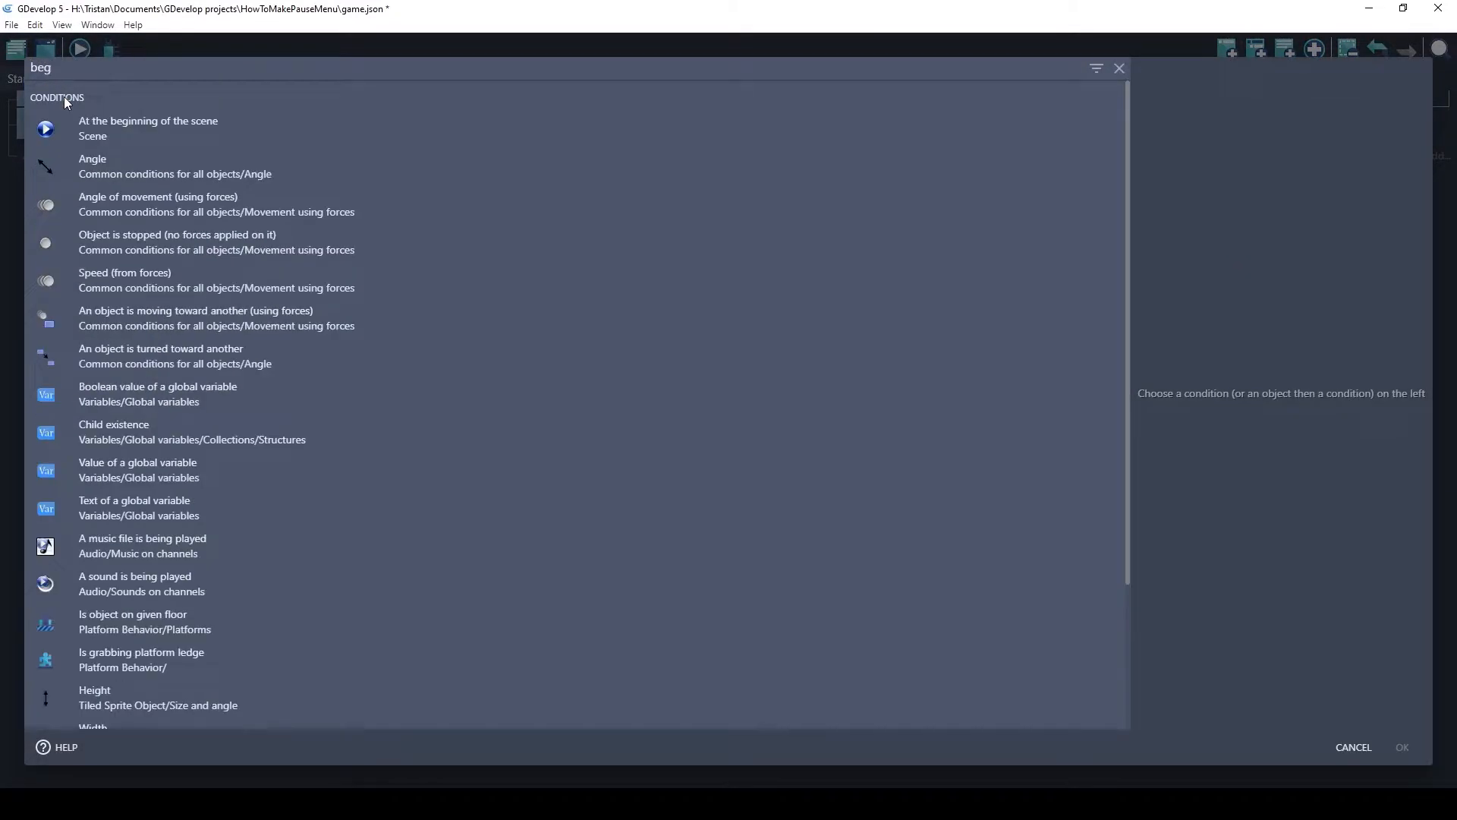
{"action": "left_click", "coordinate": [91, 126]}
{"action": "left_click", "coordinate": [1403, 747]}
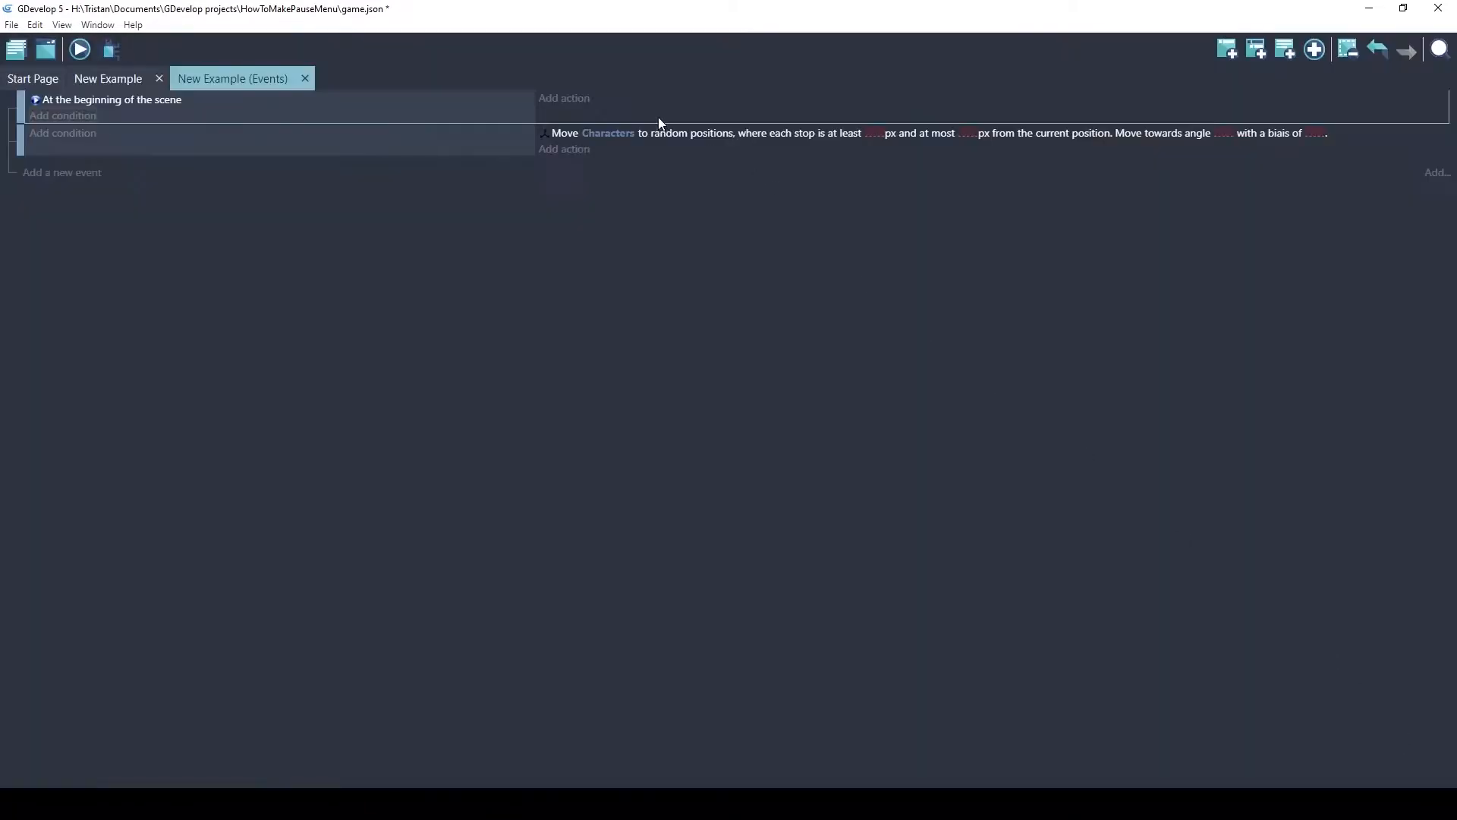
Add a Rectangular flood fill action to the scene-start event with DuckArea as target and RubberDucktopus as fill object
{"action": "left_click", "coordinate": [549, 99]}
{"action": "type", "text": "re"}
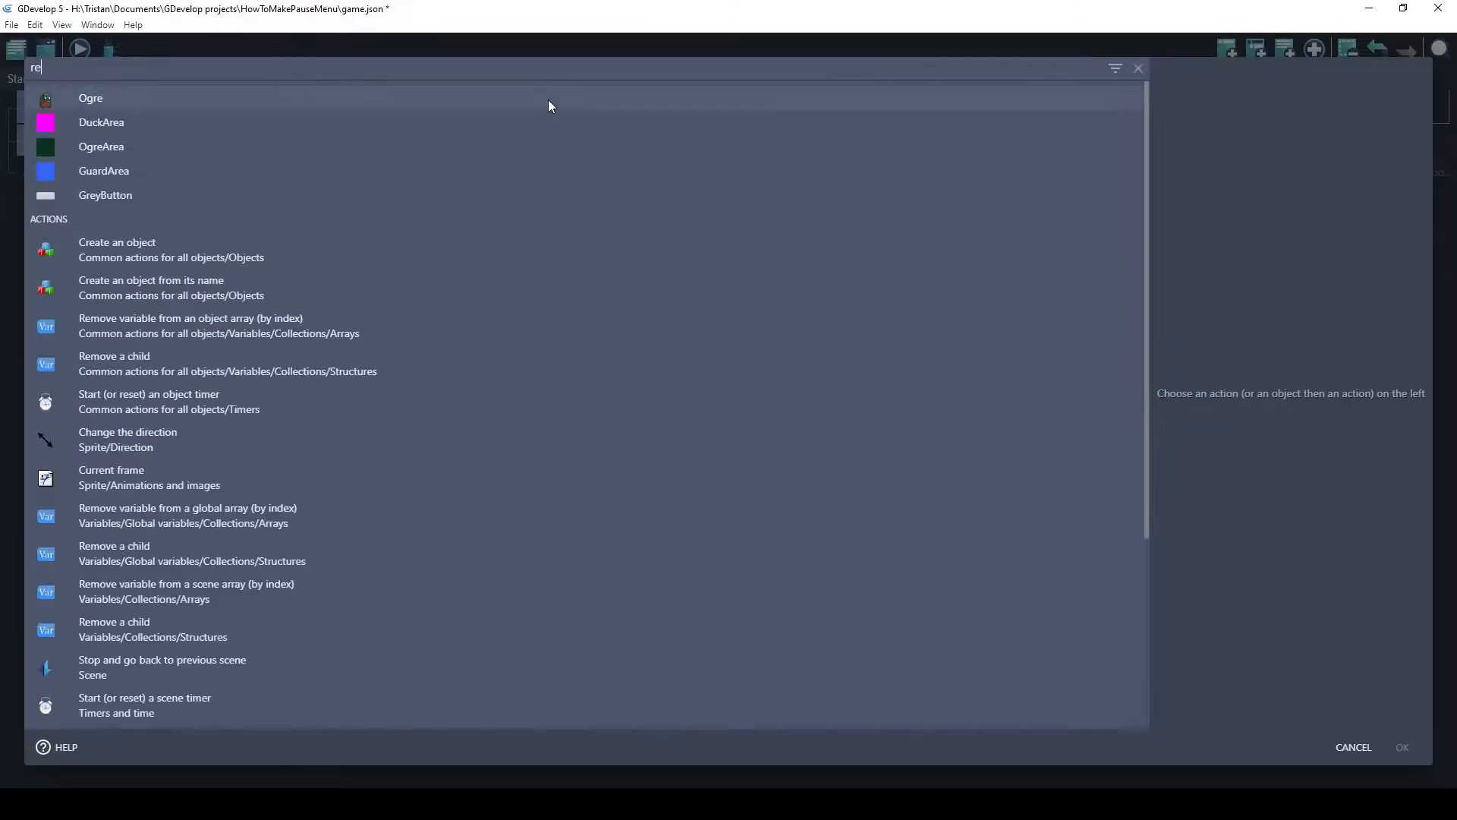
{"action": "type", "text": "ctang"}
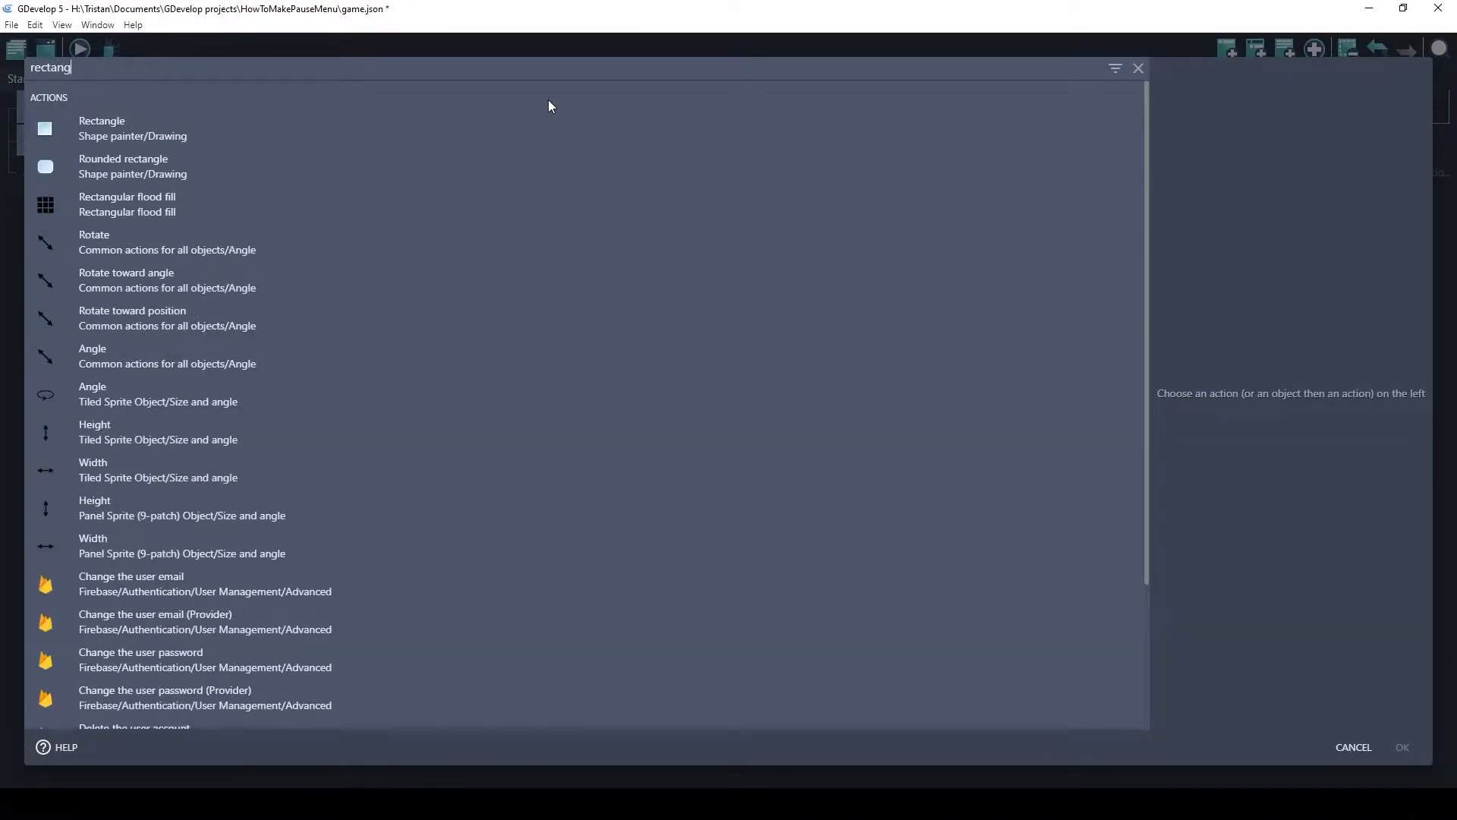
{"action": "left_click", "coordinate": [398, 211]}
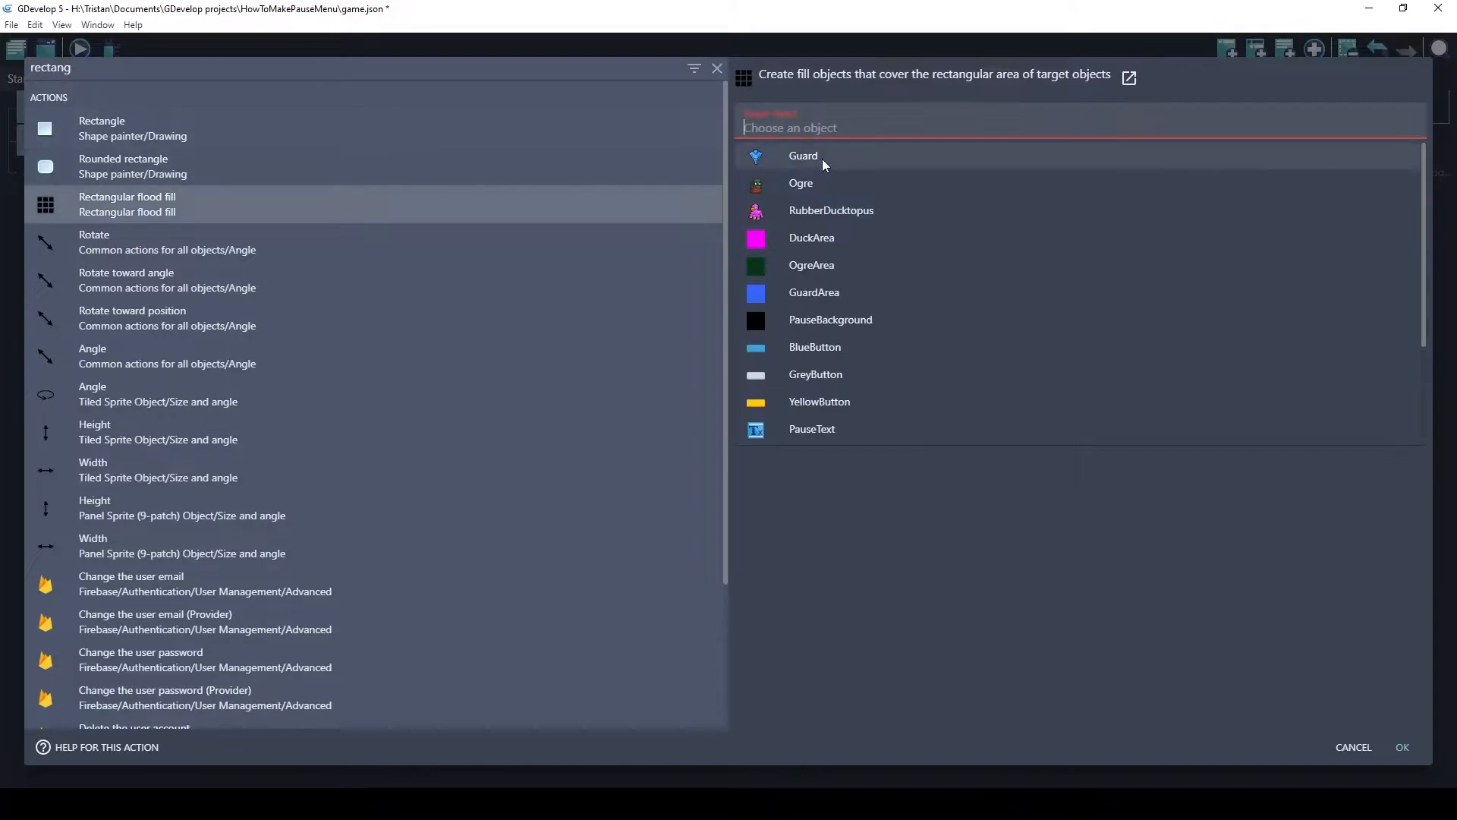
{"action": "left_click", "coordinate": [803, 238]}
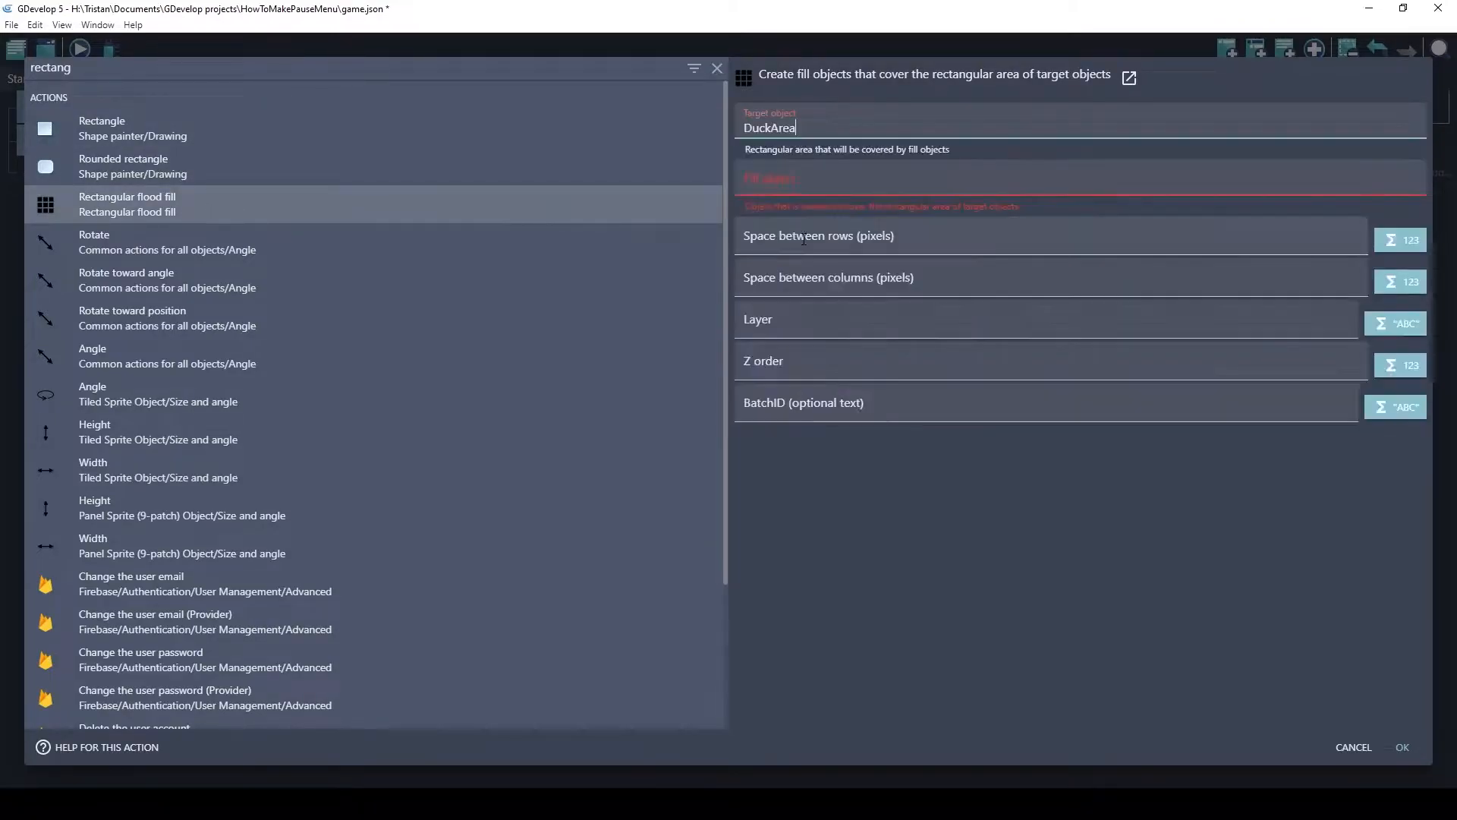
{"action": "left_click", "coordinate": [772, 168]}
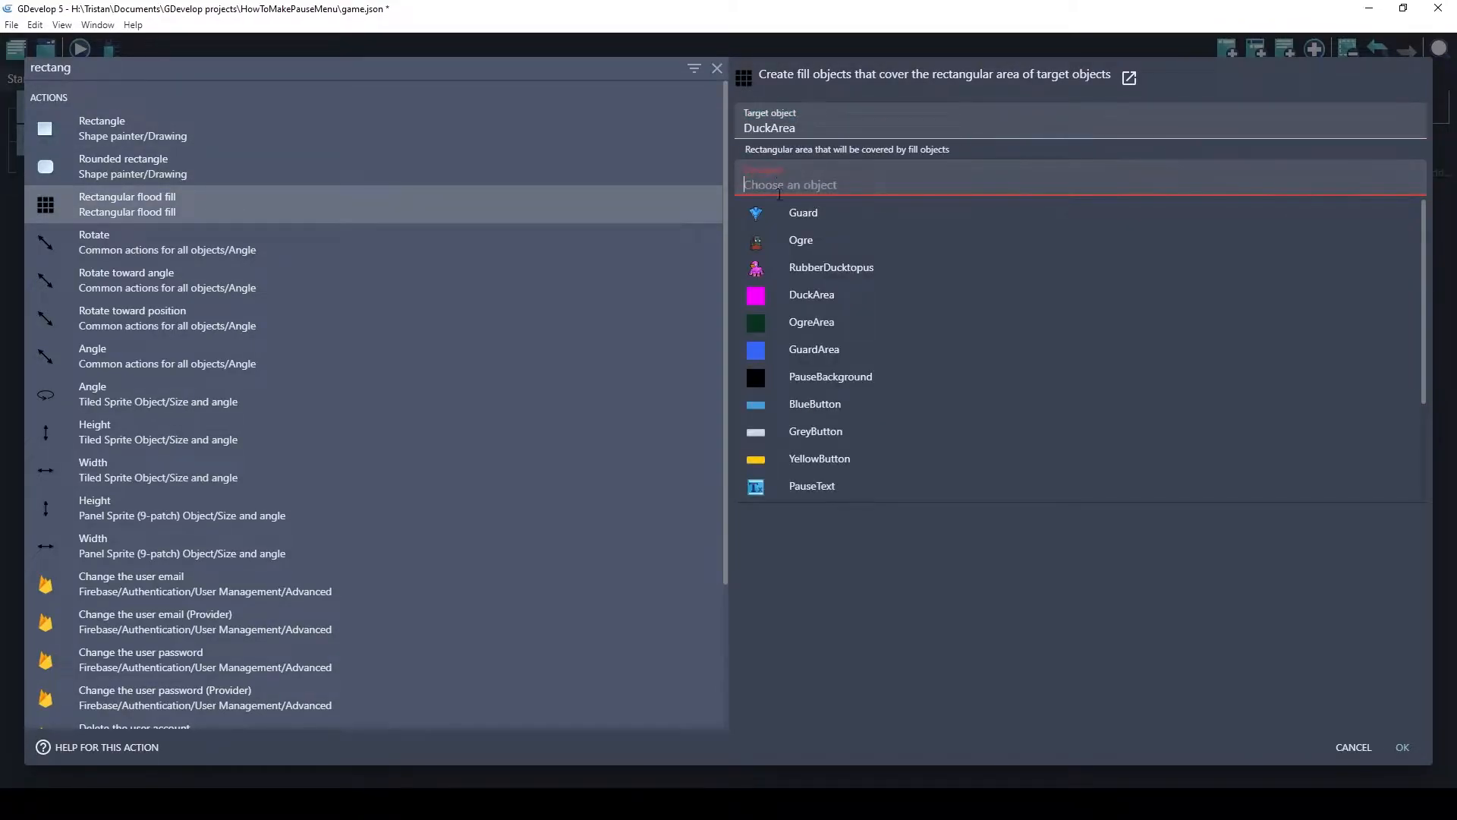
{"action": "left_click", "coordinate": [800, 270]}
{"action": "left_click", "coordinate": [1401, 747]}
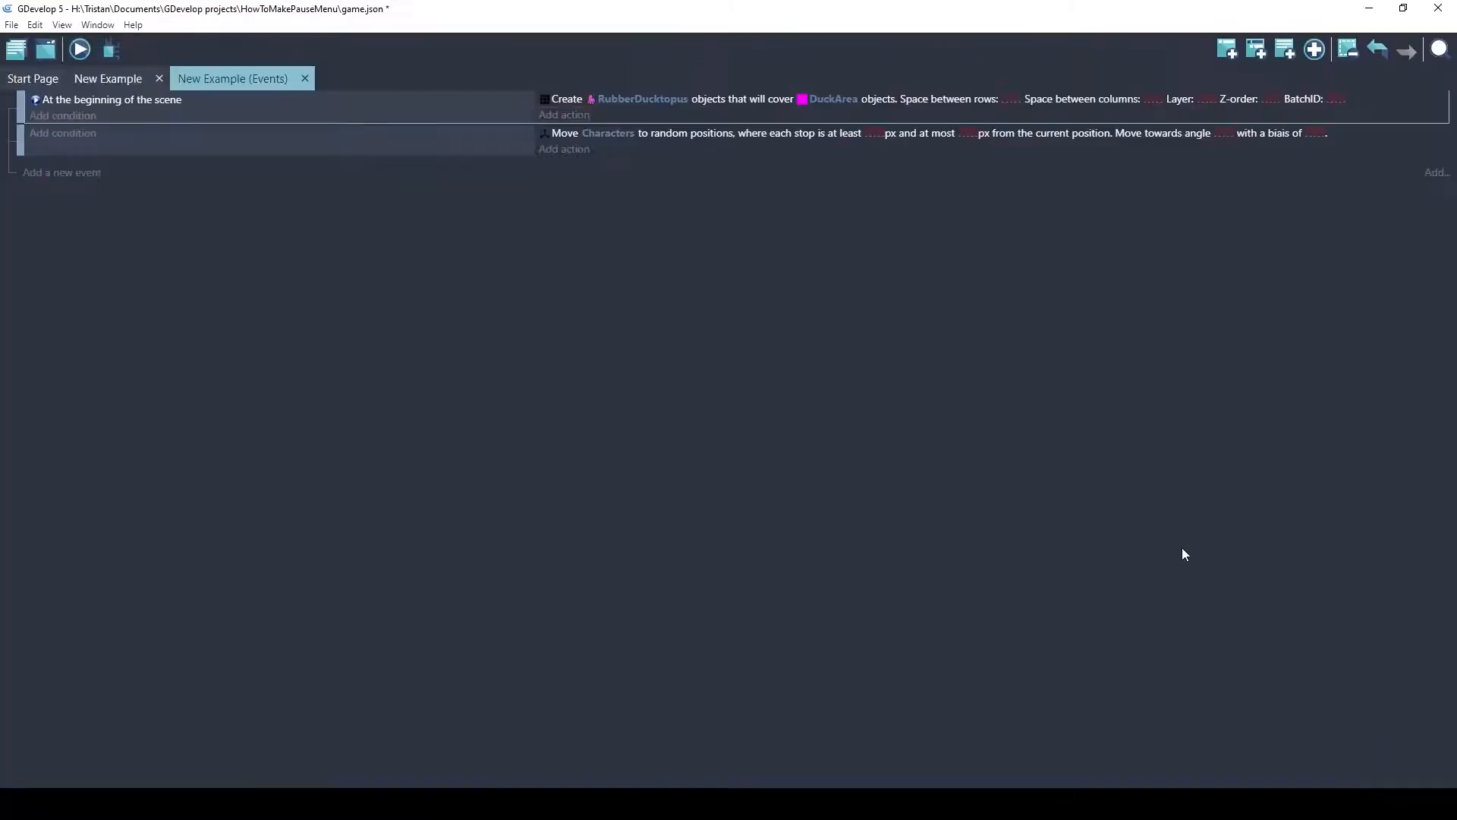
Copy the flood fill action and paste it twice into the scene-start event
{"action": "right_click", "coordinate": [562, 102]}
{"action": "left_click", "coordinate": [571, 118]}
{"action": "left_click", "coordinate": [602, 116]}
{"action": "left_click", "coordinate": [611, 131]}
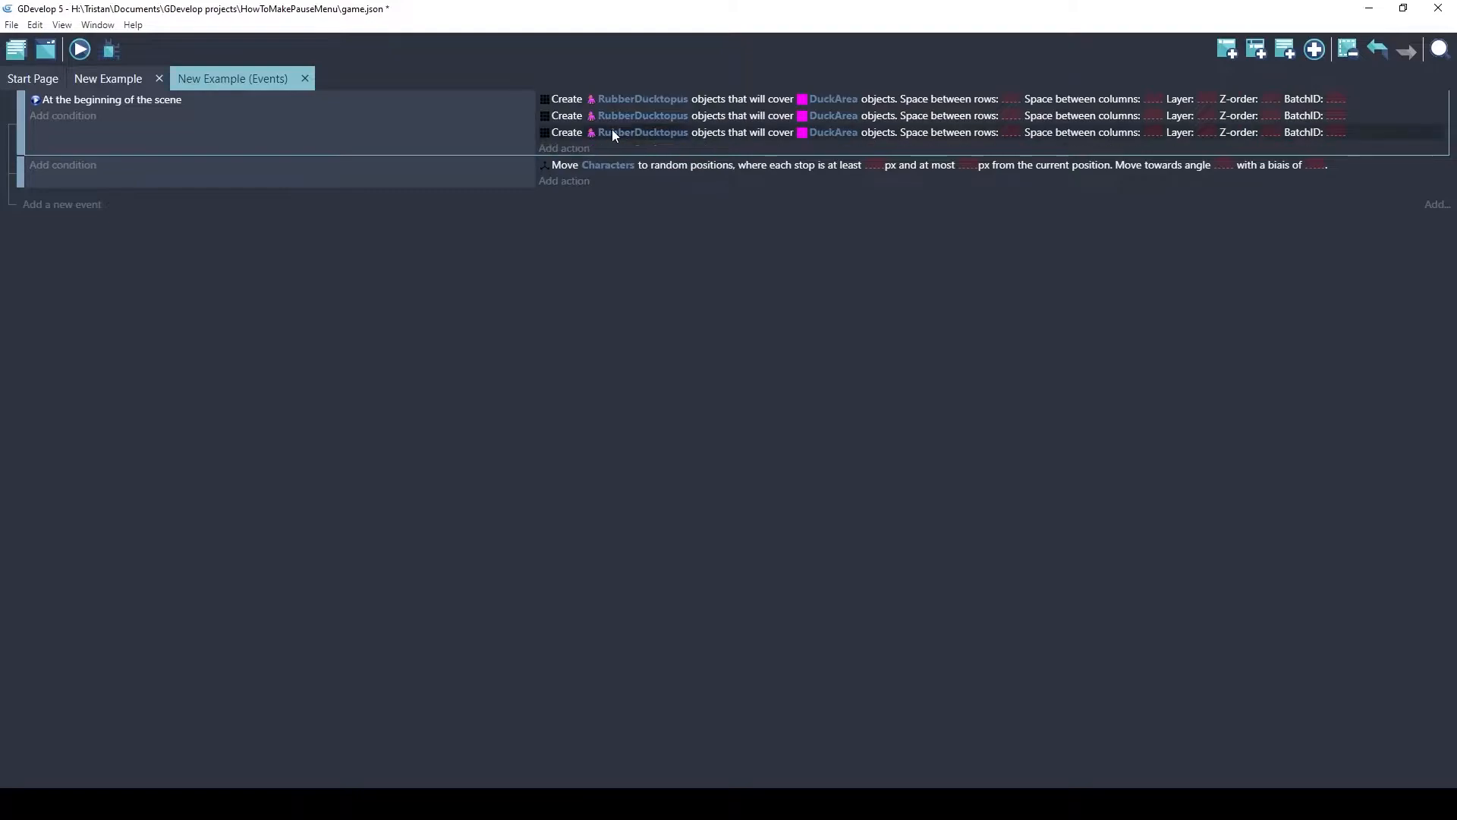
Change the second flood fill action to use Guard as fill object and GuardArea as target
{"action": "left_click", "coordinate": [630, 116]}
{"action": "key", "text": "BackSpace"}
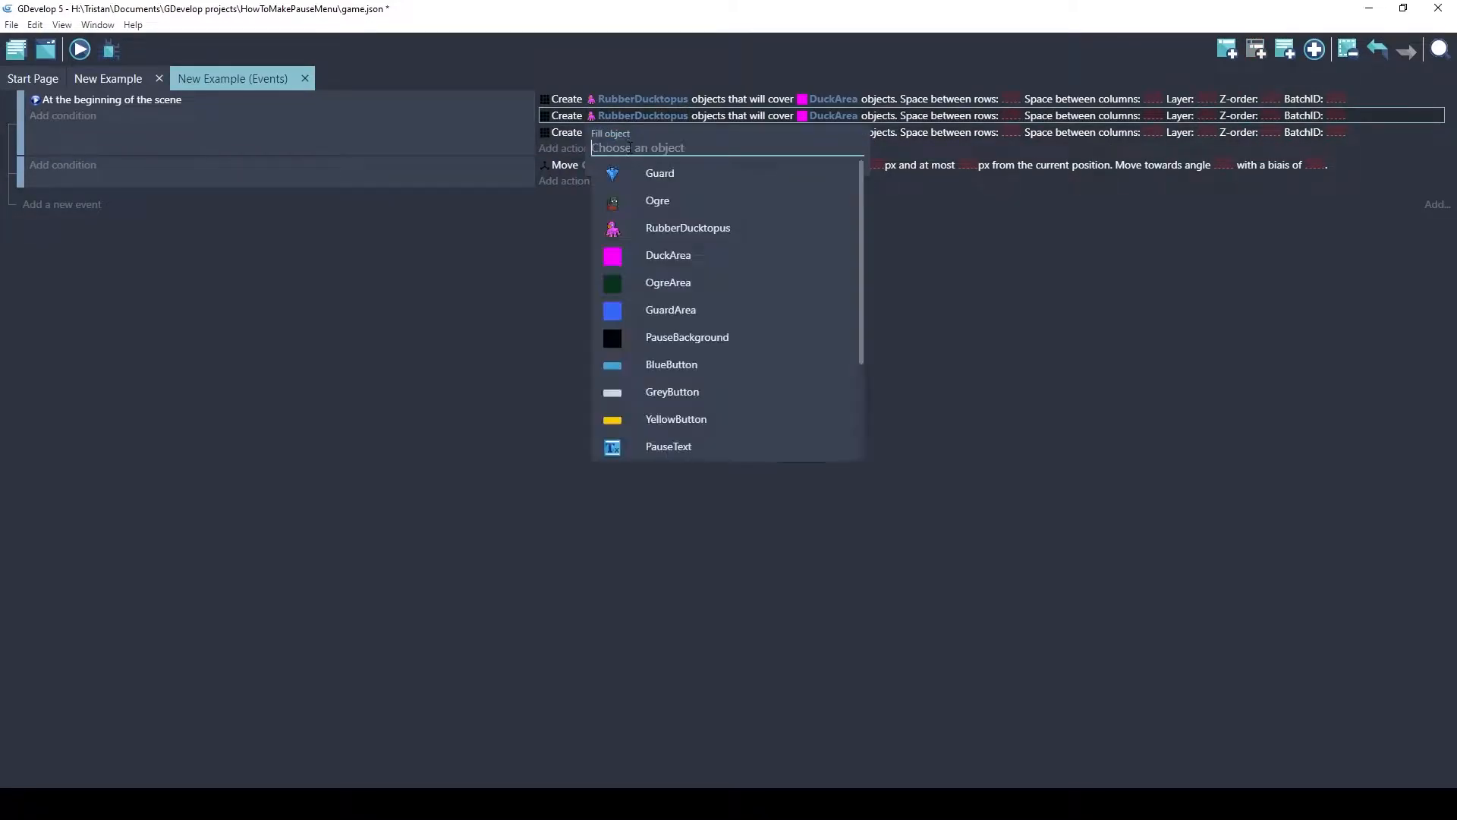
{"action": "left_click", "coordinate": [657, 182]}
{"action": "left_click", "coordinate": [767, 116]}
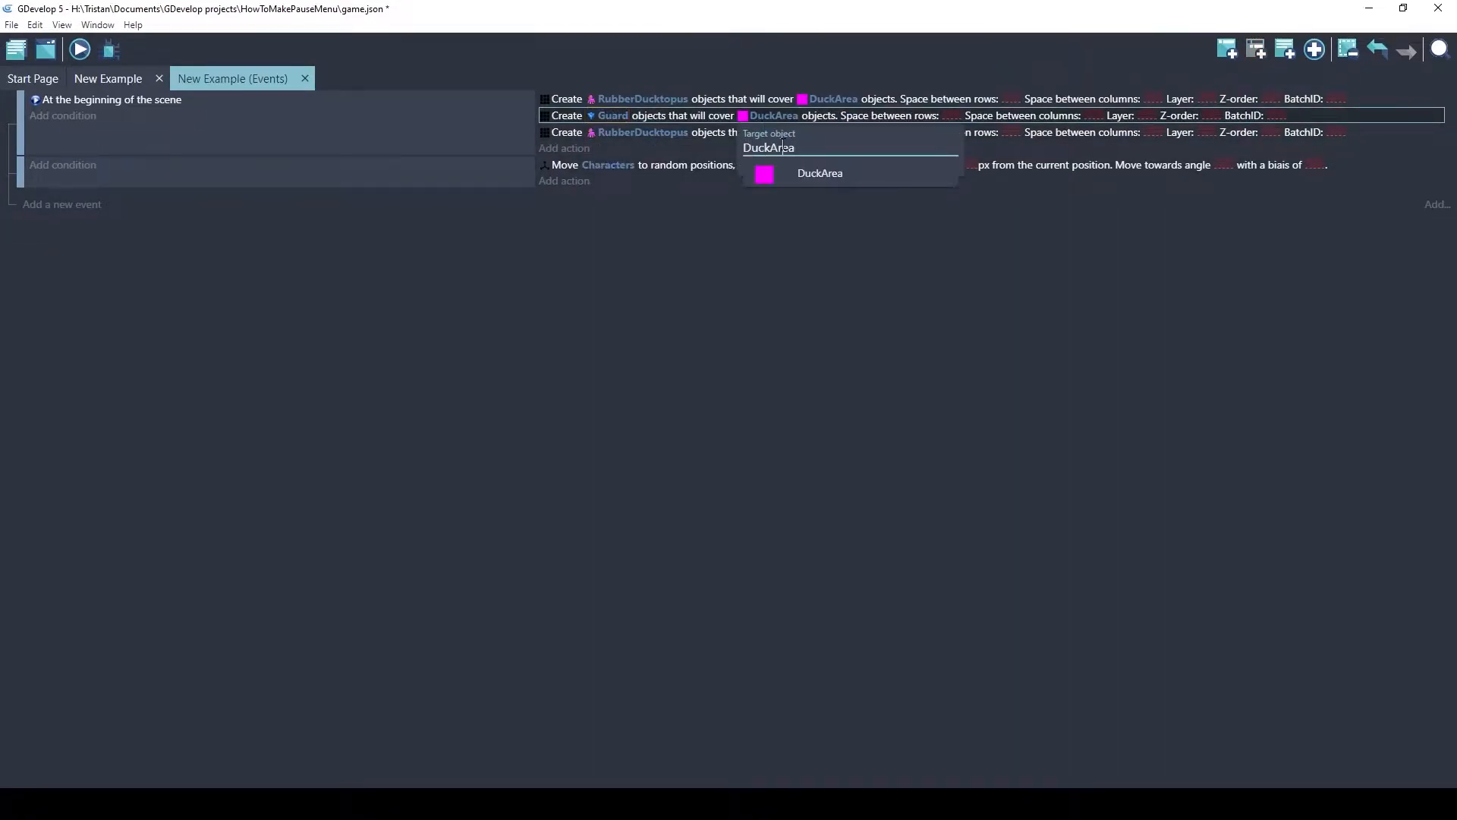
{"action": "key", "text": "BackSpace"}
{"action": "left_click", "coordinate": [839, 311]}
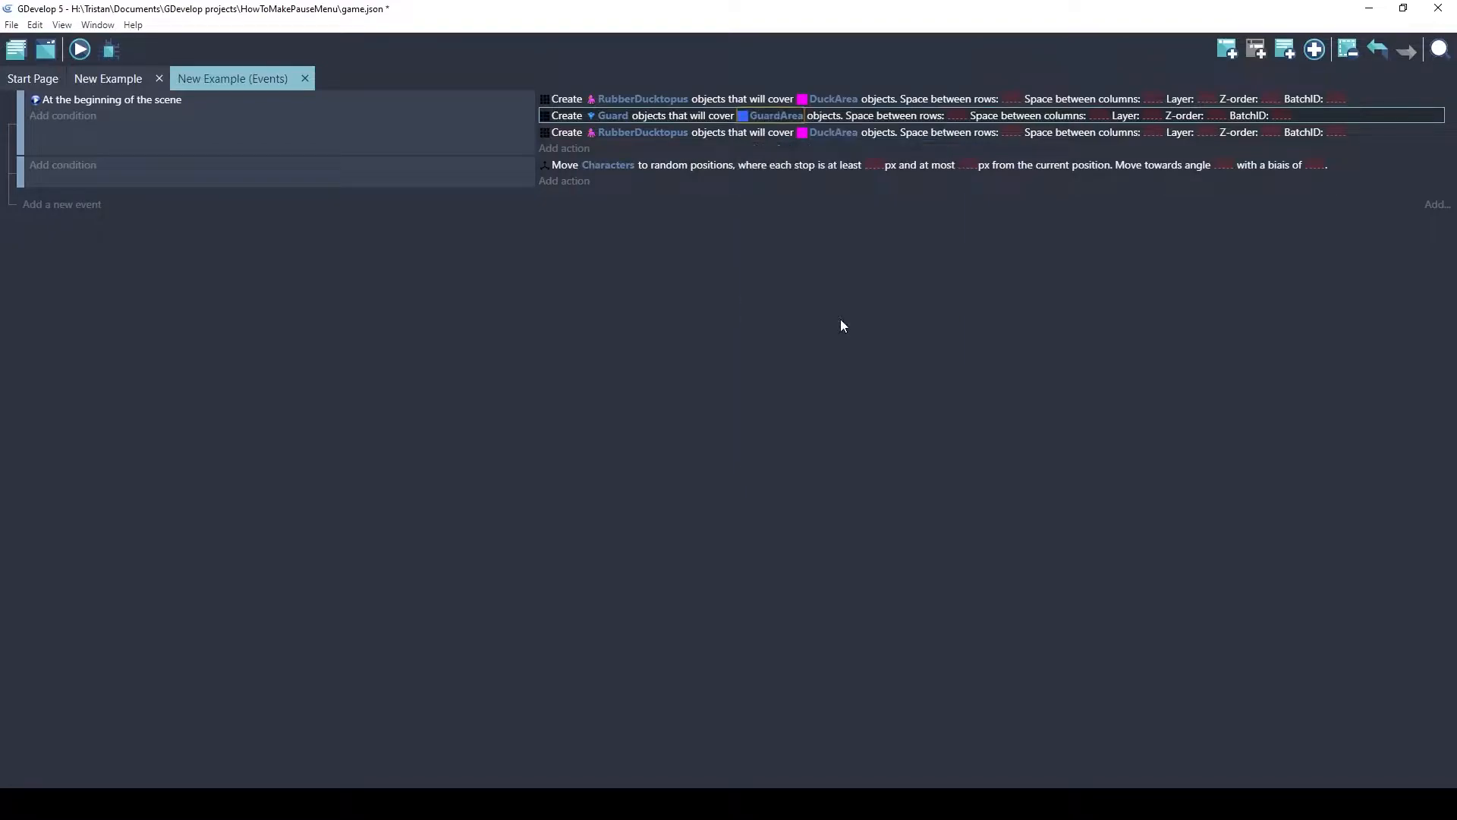
Change the third flood fill action to use Ogre as fill object and OgreArea as target
{"action": "left_click", "coordinate": [641, 132]}
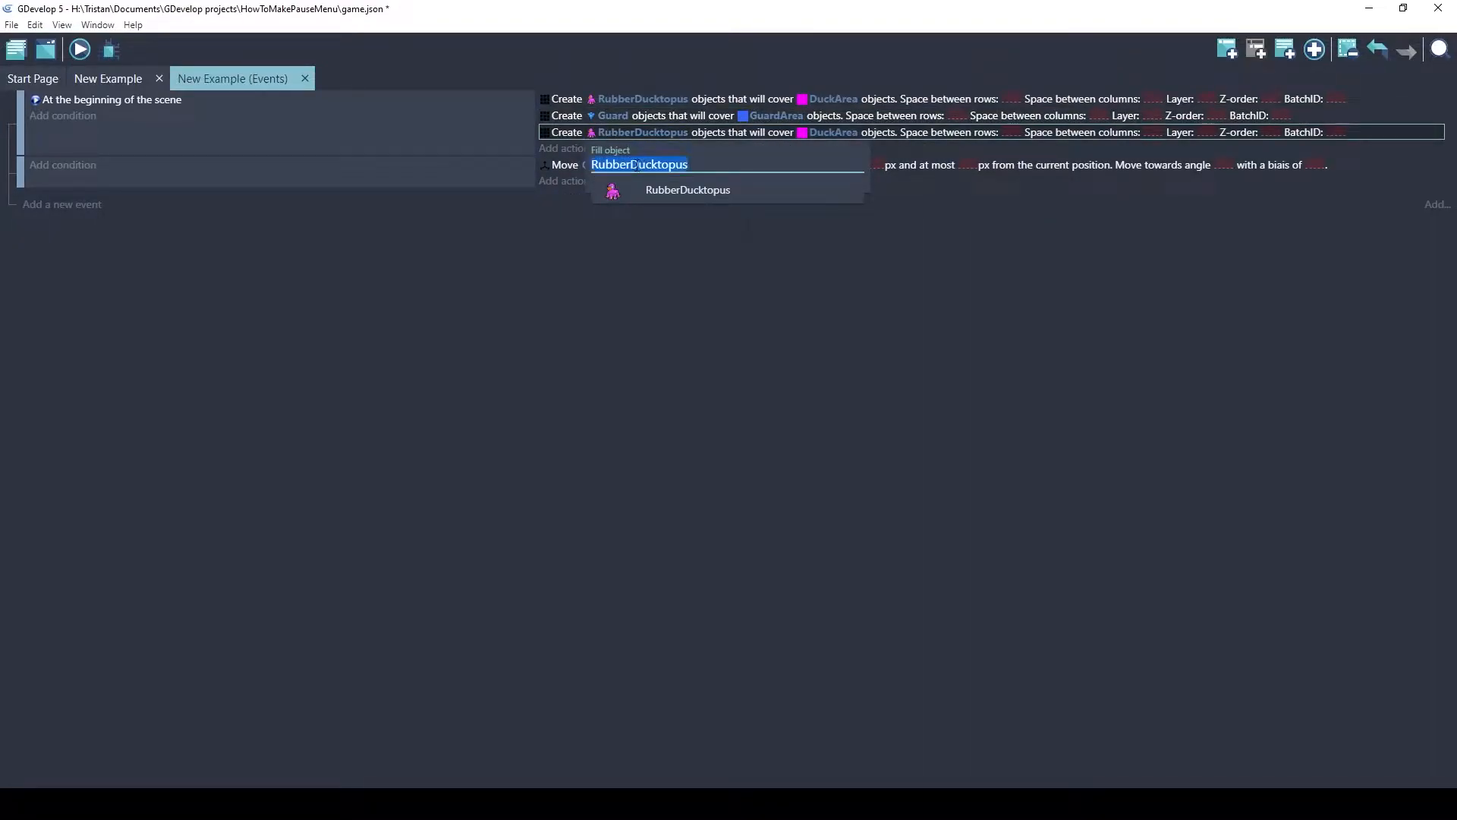
{"action": "key", "text": "BackSpace"}
{"action": "left_click", "coordinate": [683, 217]}
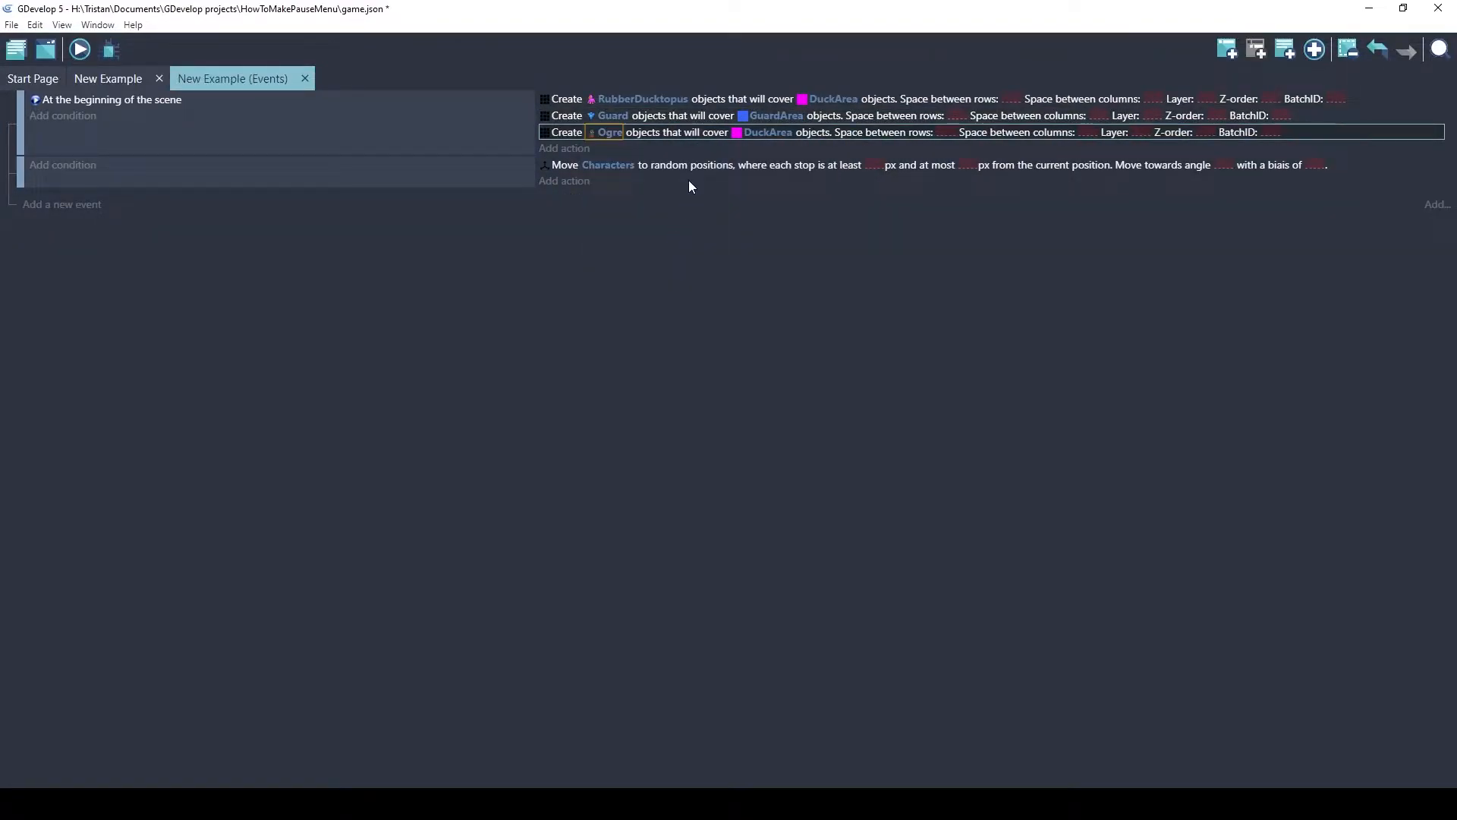
{"action": "left_click", "coordinate": [764, 133]}
{"action": "key", "text": "BackSpace"}
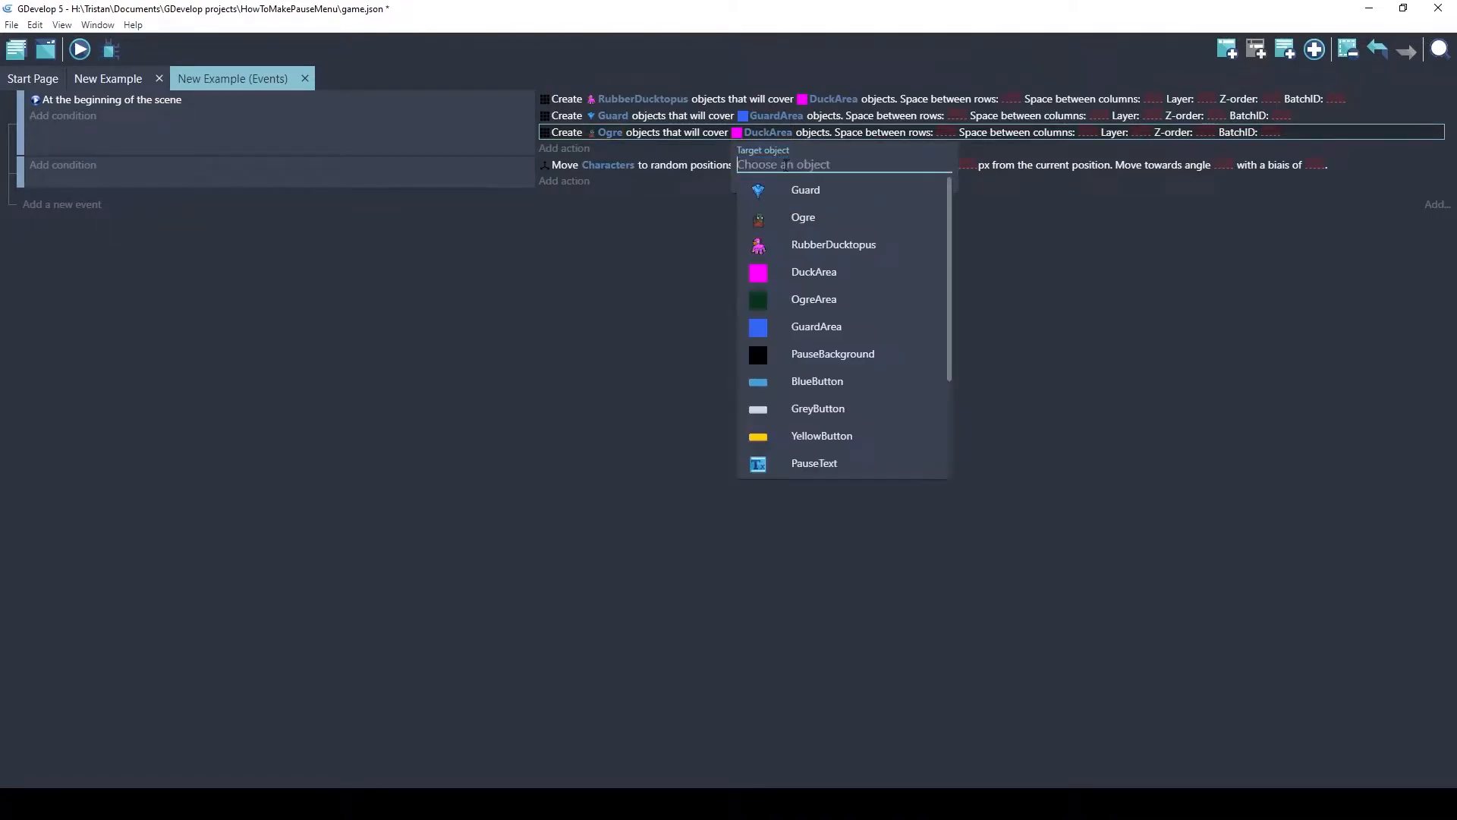
{"action": "left_click", "coordinate": [810, 218]}
{"action": "left_click", "coordinate": [754, 132]}
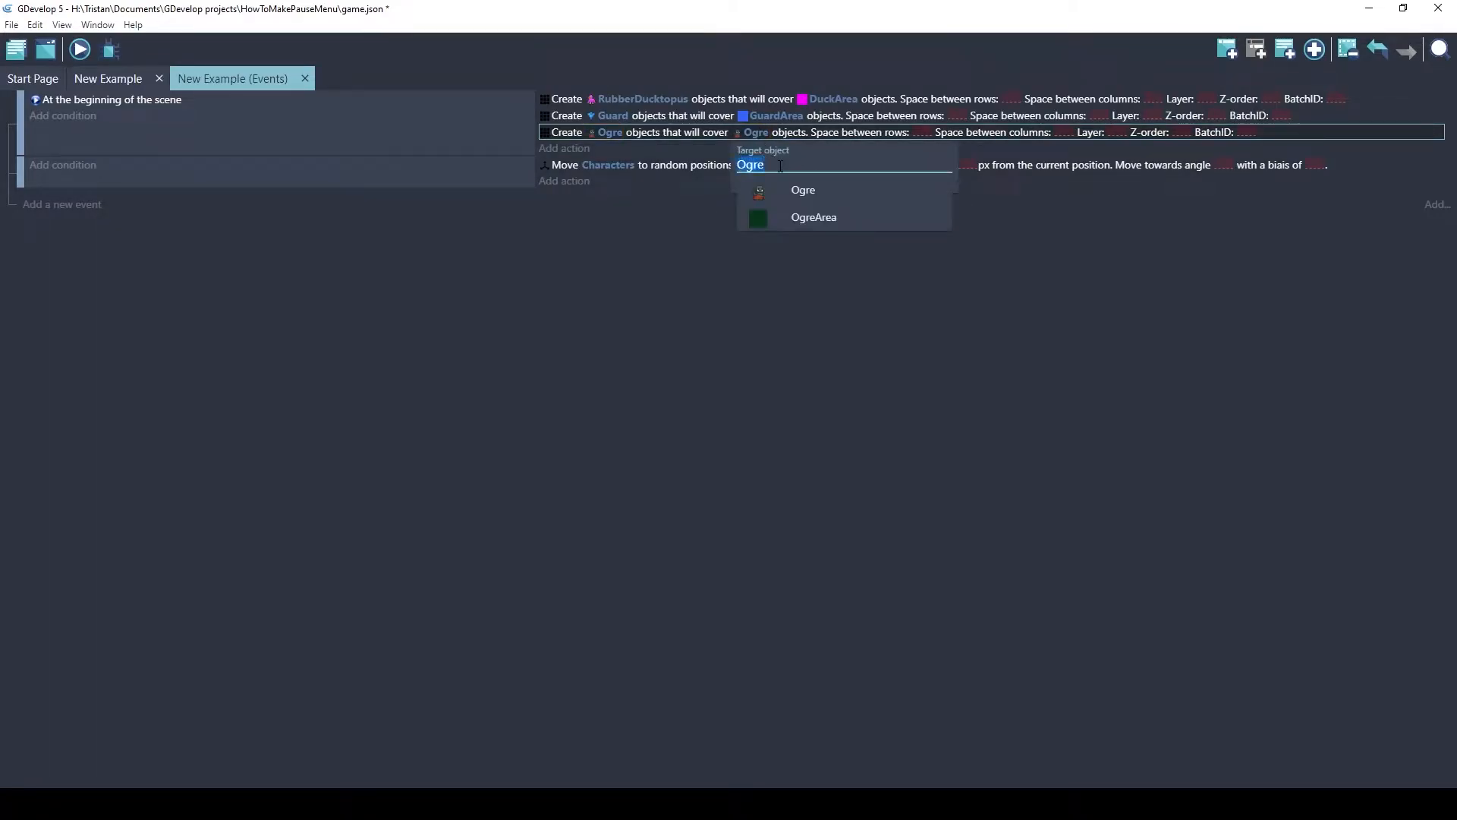
{"action": "key", "text": "BackSpace"}
{"action": "scroll", "coordinate": [802, 241], "scroll_direction": "down", "scroll_amount": 3}
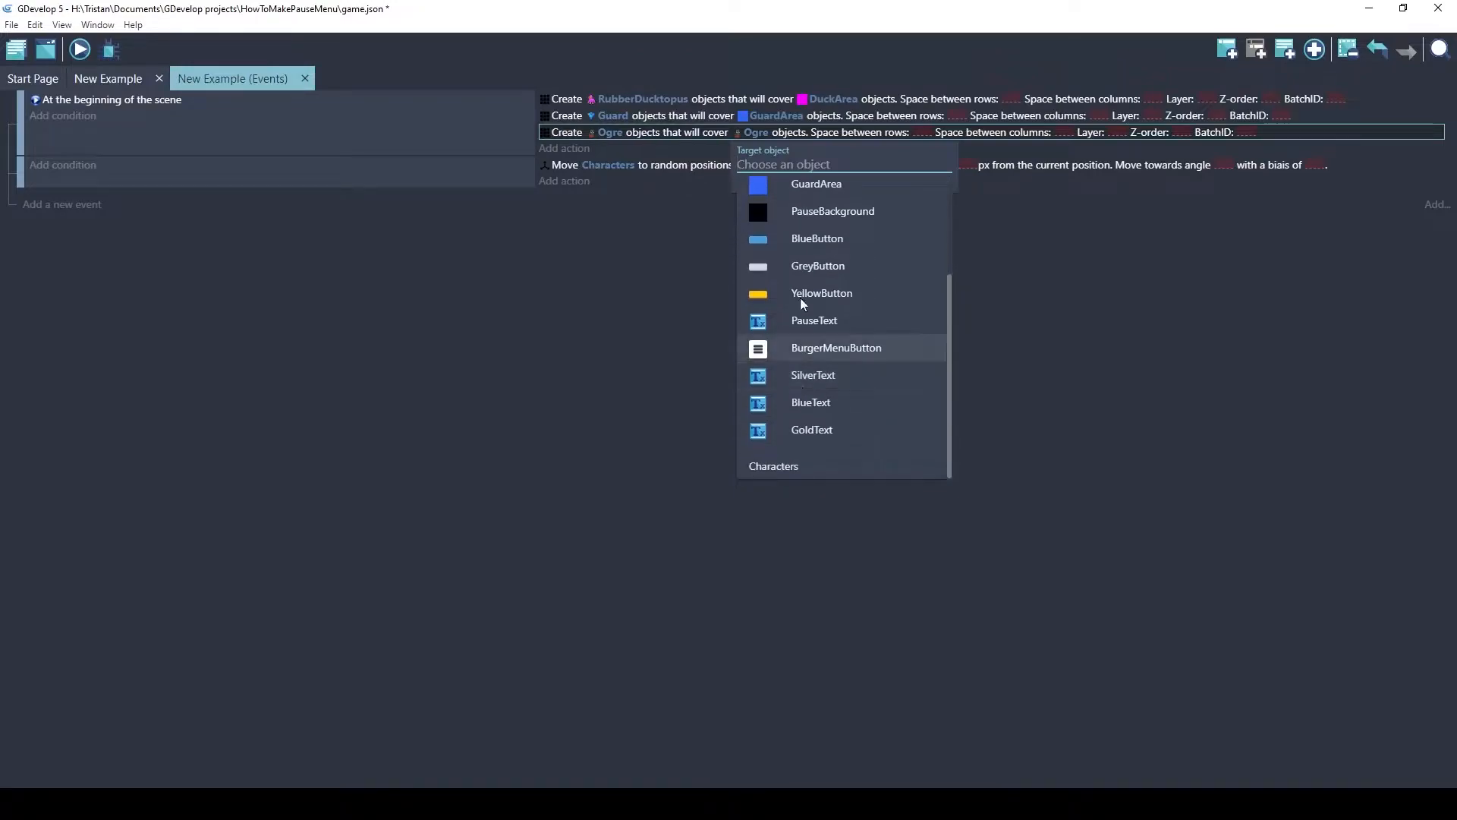
{"action": "scroll", "coordinate": [804, 238], "scroll_direction": "up", "scroll_amount": 3}
{"action": "left_click", "coordinate": [816, 300]}
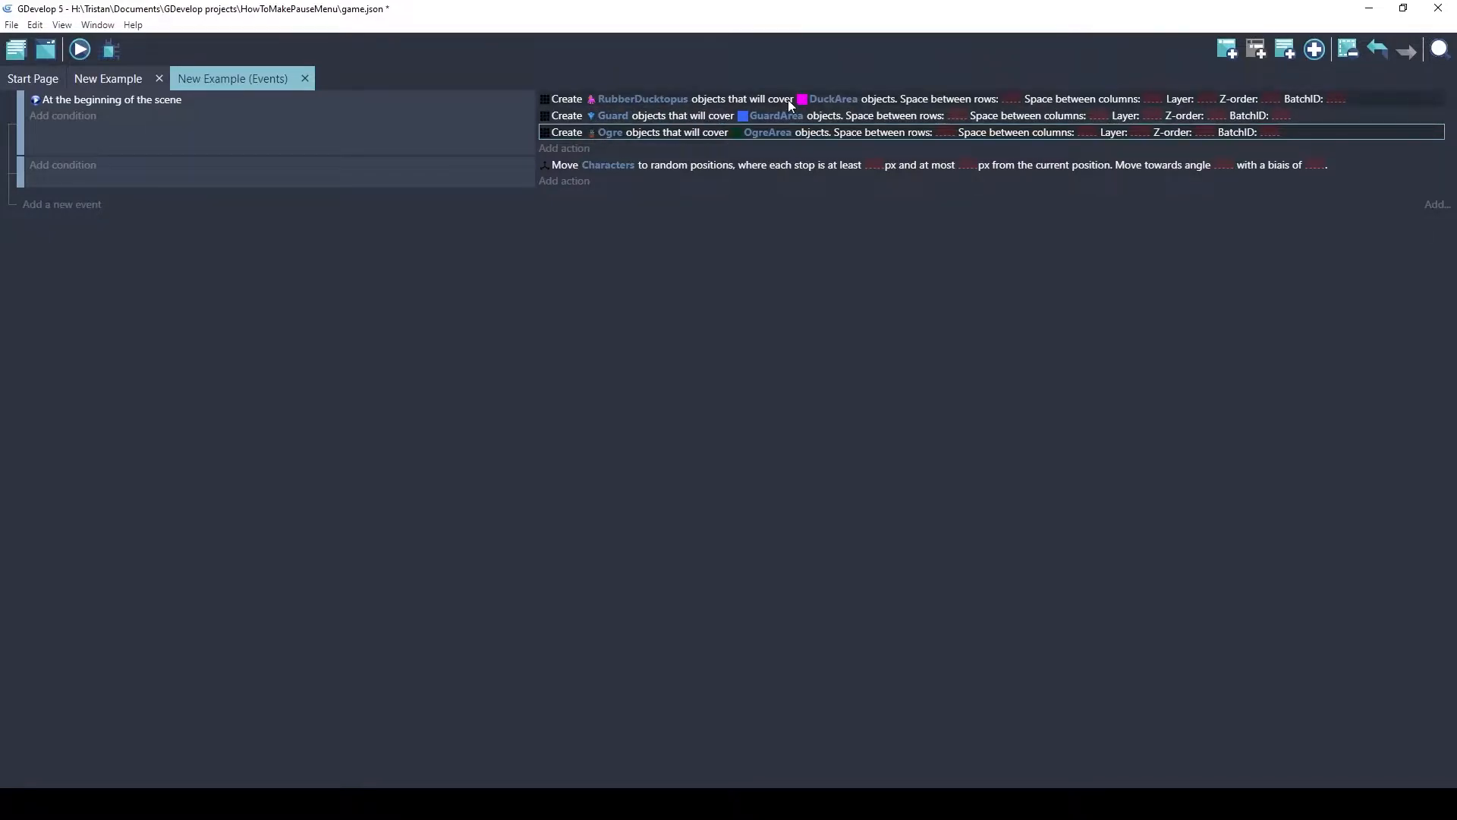
Preview the scene to examine how the characters spawn and move, and close the preview
{"action": "left_click", "coordinate": [80, 51]}
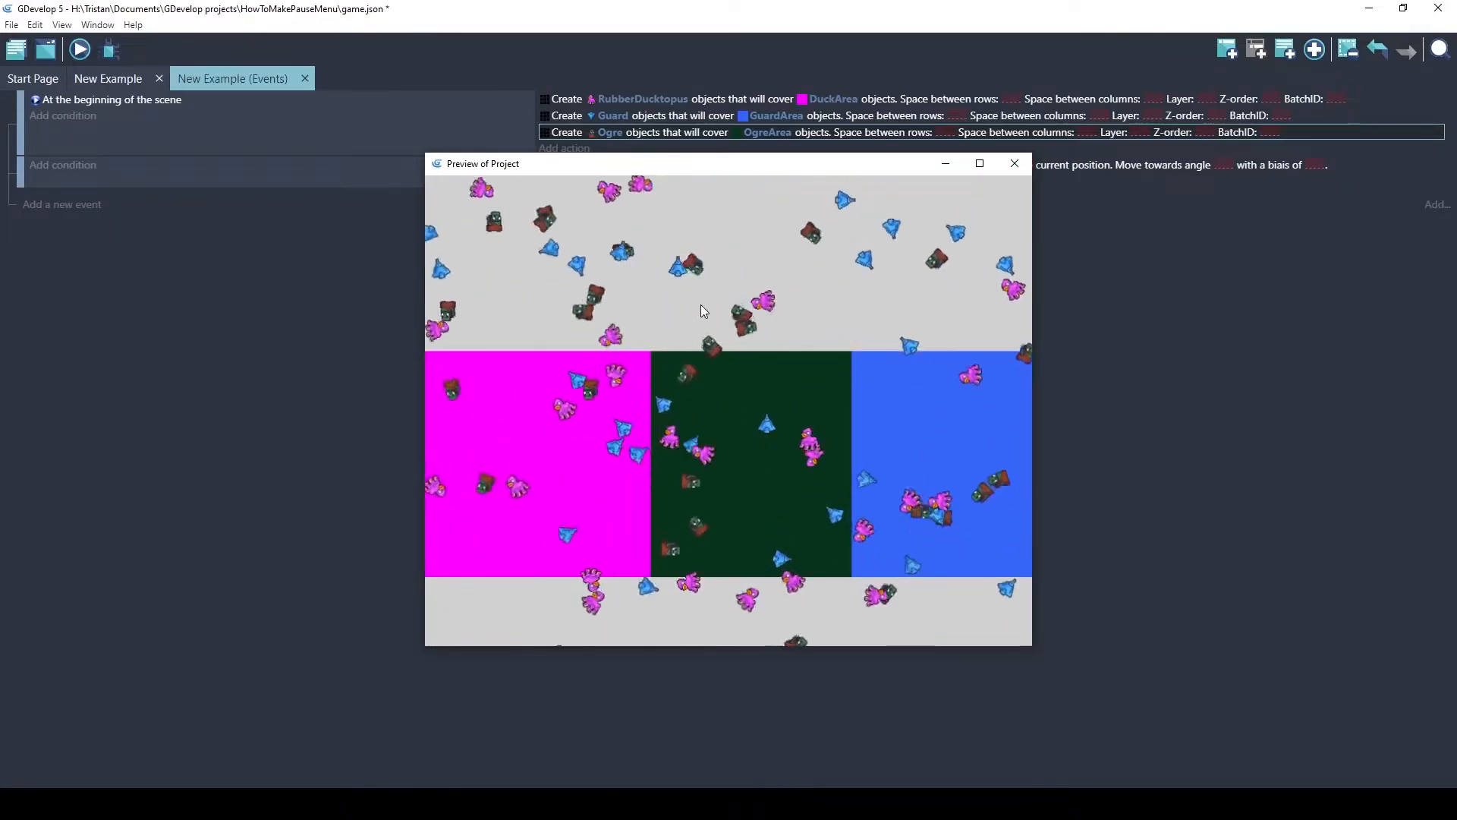
{"action": "left_click", "coordinate": [1012, 165]}
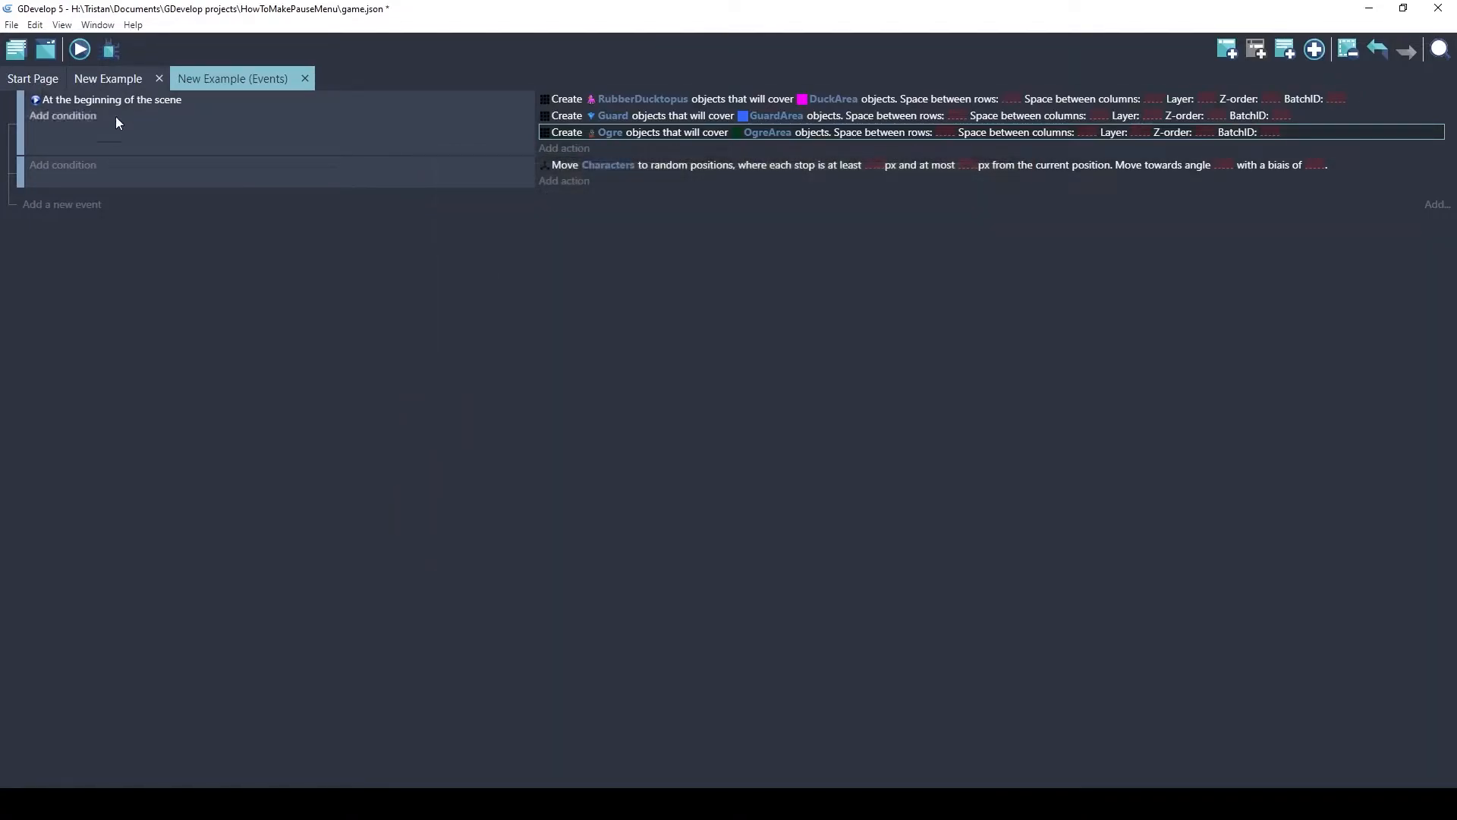
Add an event group named "Setup game" and nest the scene-start and movement events inside it
{"action": "left_click", "coordinate": [1315, 50]}
{"action": "left_click", "coordinate": [1267, 131]}
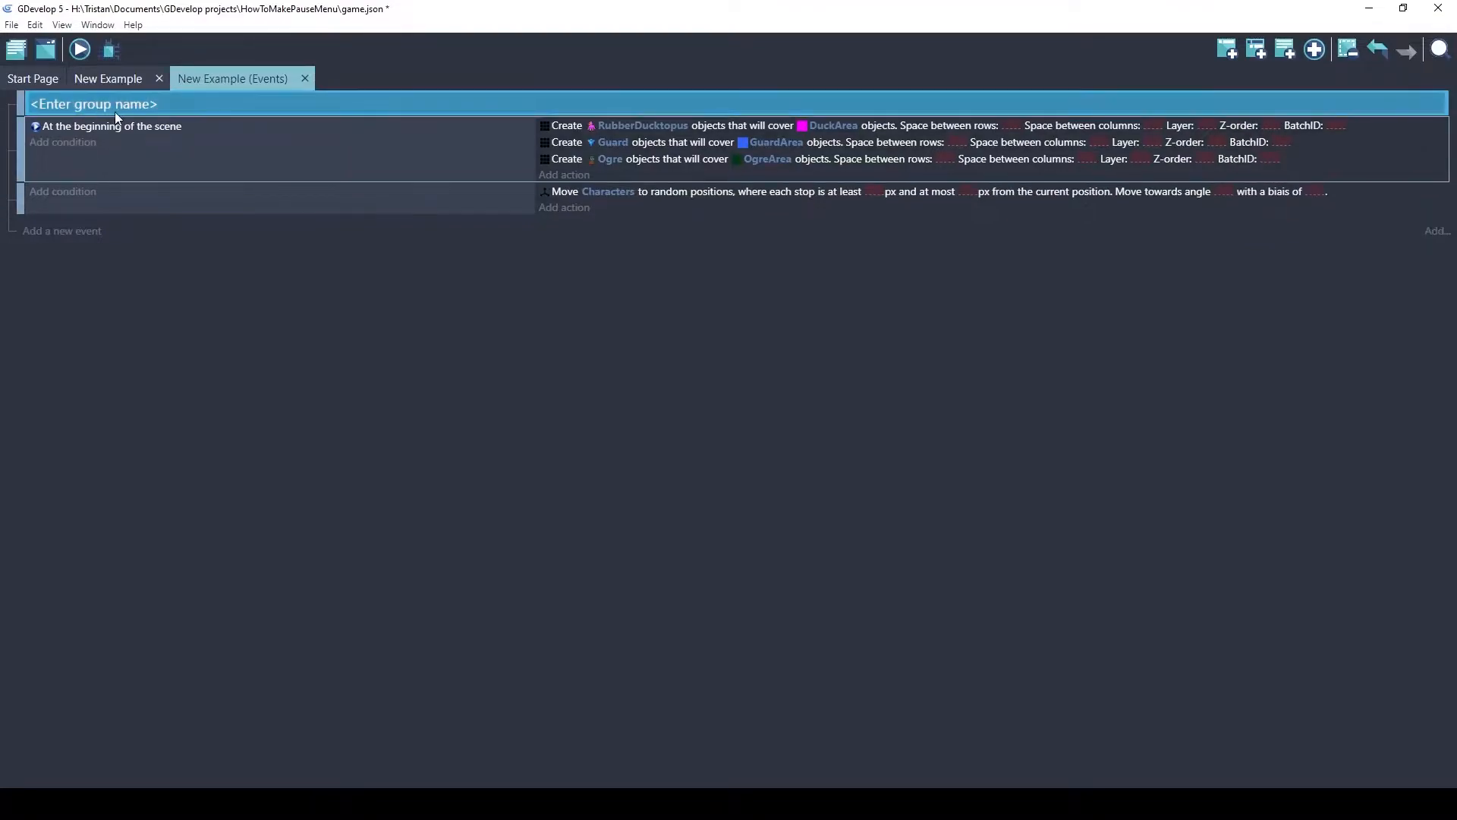
{"action": "type", "text": "Setup game"}
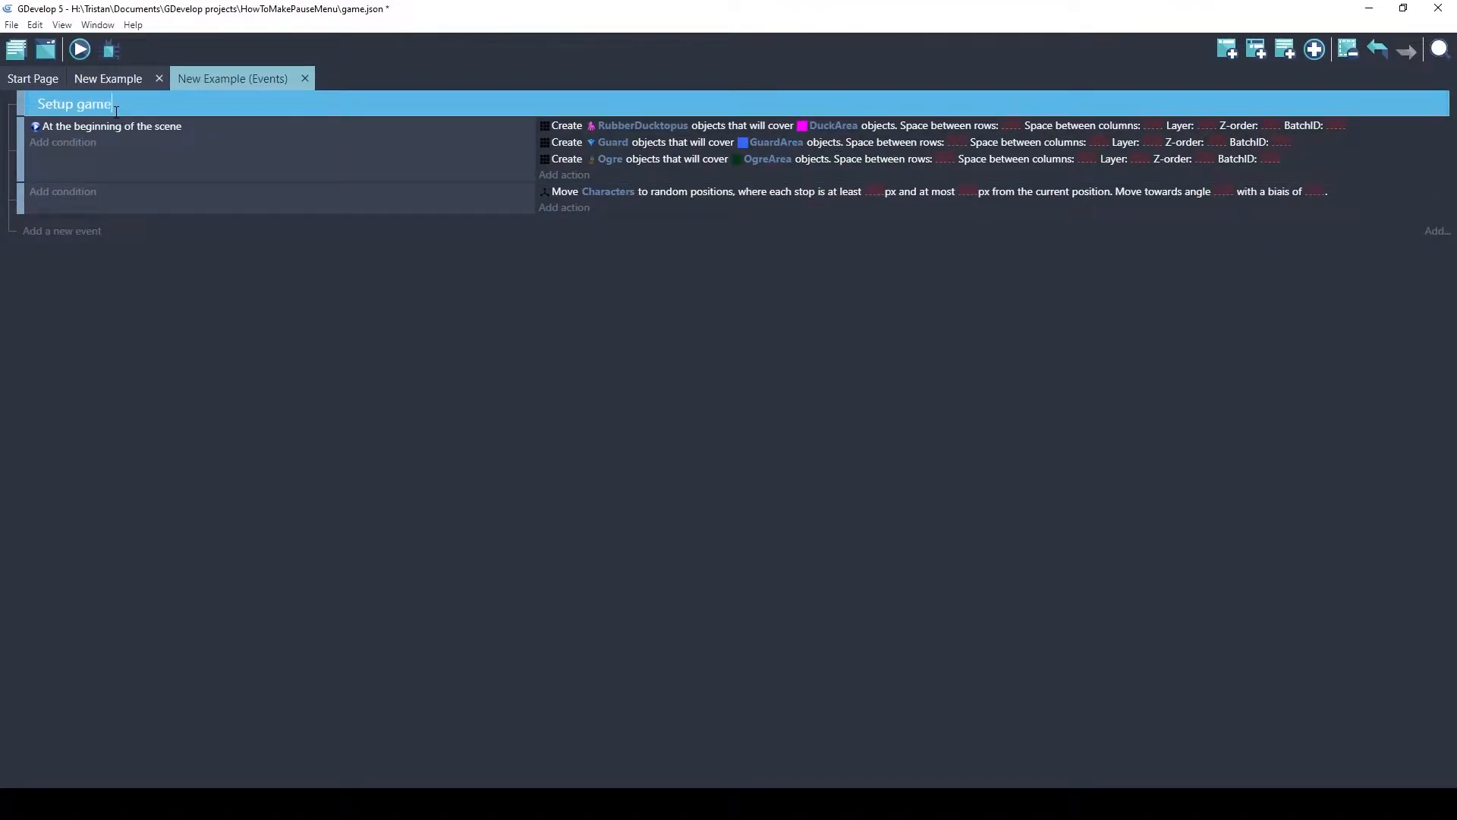
{"action": "left_click", "coordinate": [42, 156]}
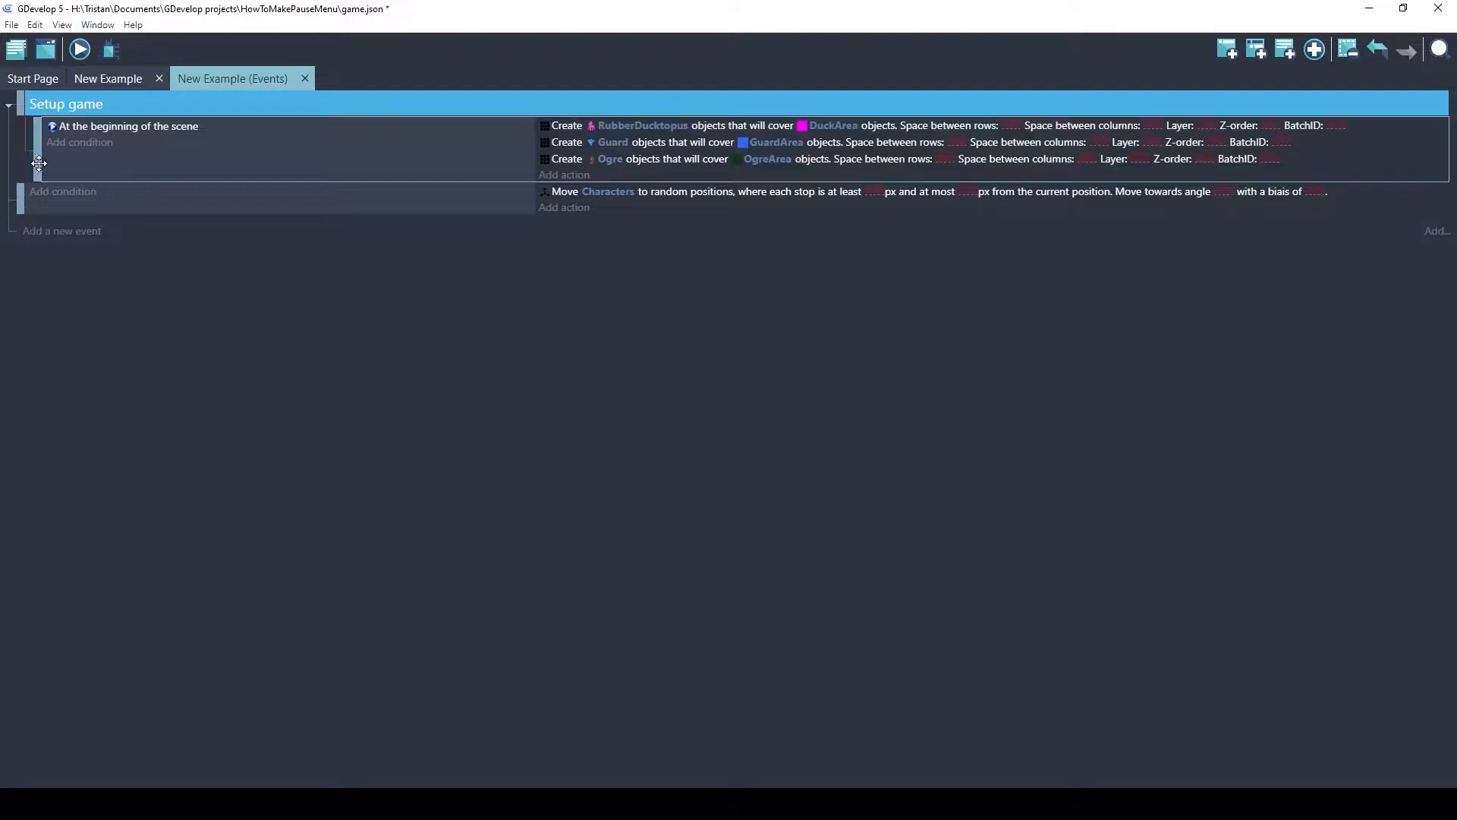
{"action": "left_click_drag", "start_coordinate": [21, 199], "coordinate": [48, 206]}
Add an event group named "Pause Menu" below the Setup game group, with a new empty event nested inside
{"action": "left_click", "coordinate": [1295, 49]}
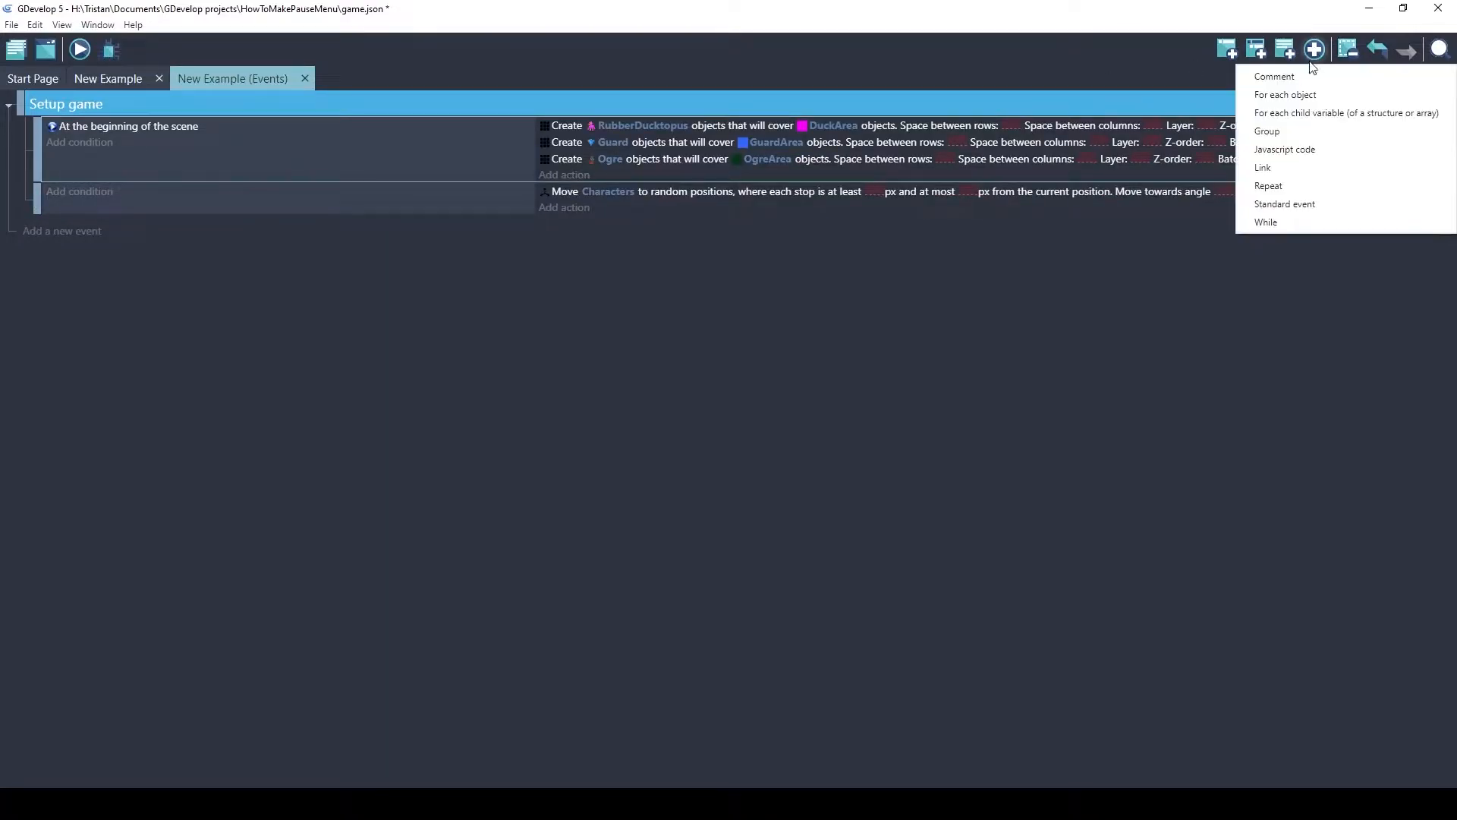
{"action": "left_click", "coordinate": [1292, 130]}
{"action": "left_click", "coordinate": [47, 229]}
{"action": "type", "text": "Pause"}
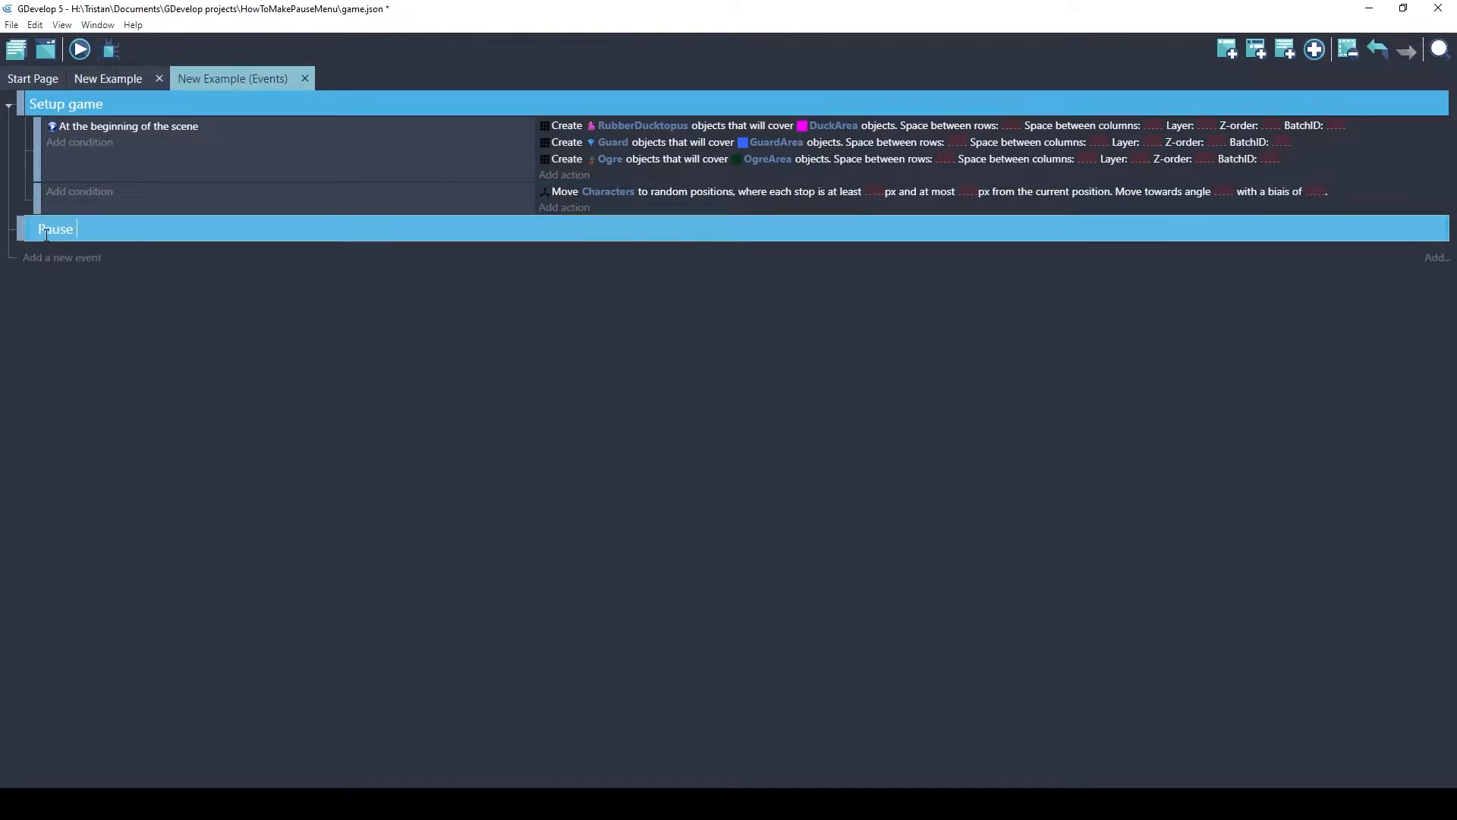
{"action": "type", "text": " Menu"}
{"action": "left_click", "coordinate": [50, 259]}
{"action": "left_click", "coordinate": [139, 259]}
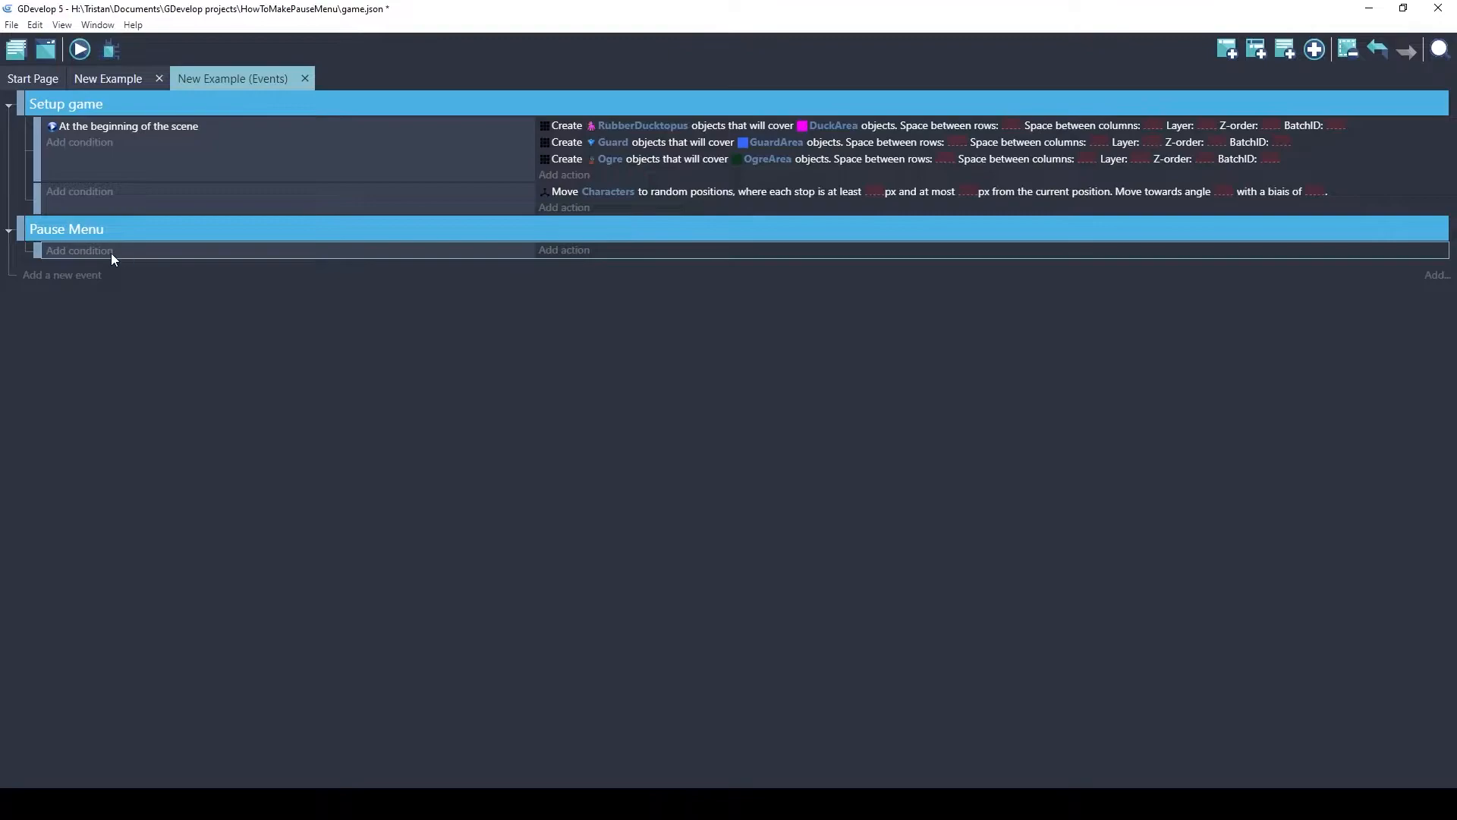
Add a "Key pressed" condition for the Escape key to the empty event in the Pause Menu group
{"action": "left_click", "coordinate": [91, 251]}
{"action": "type", "text": "escap"}
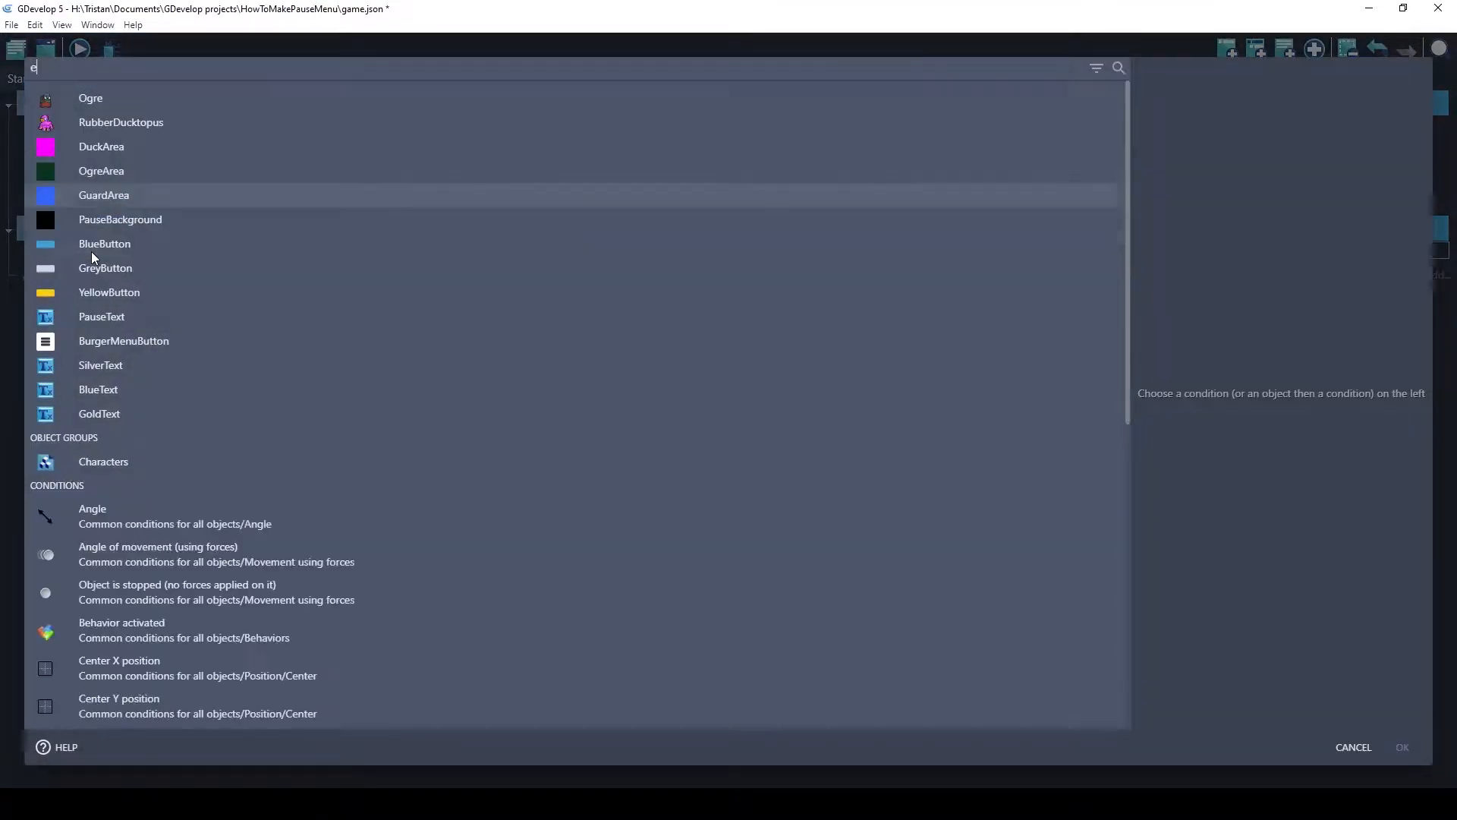
{"action": "key", "text": "BackSpace"}
{"action": "key", "text": "BackSpace"}
{"action": "key", "text": "BackSpace"}
{"action": "key", "text": "BackSpace"}
{"action": "key", "text": "BackSpace"}
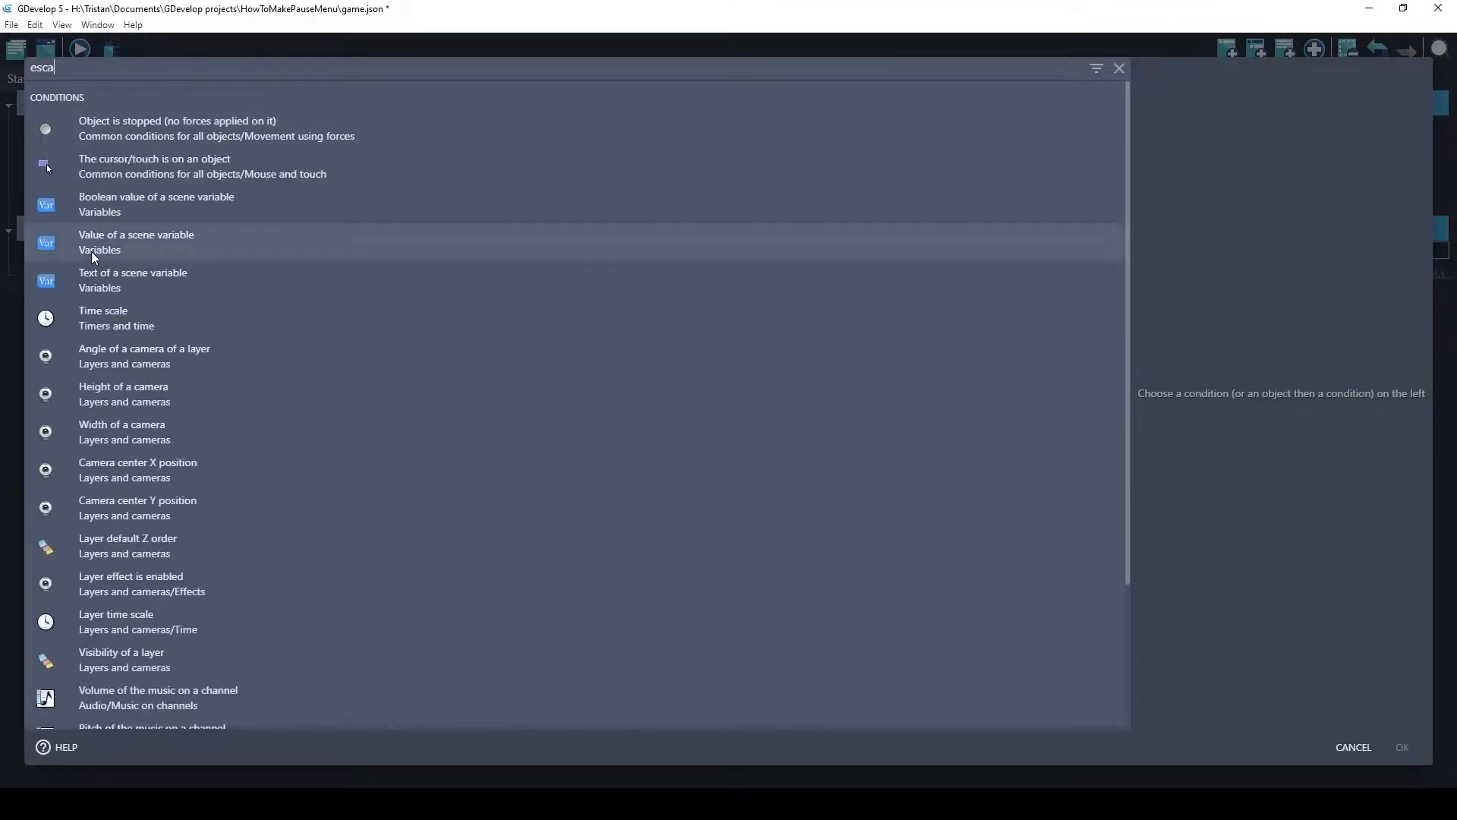
{"action": "type", "text": "key"}
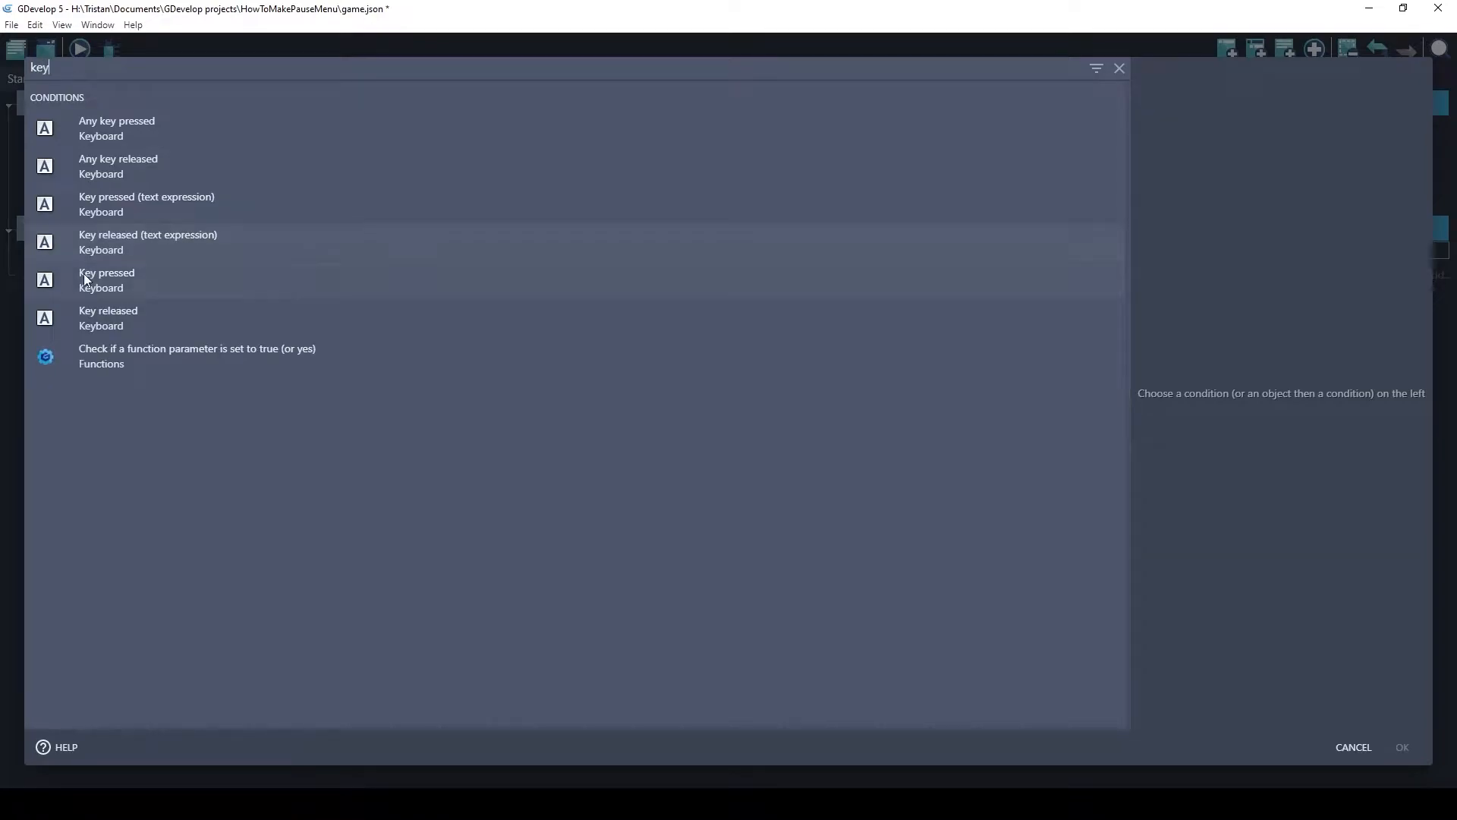
{"action": "left_click", "coordinate": [134, 290]}
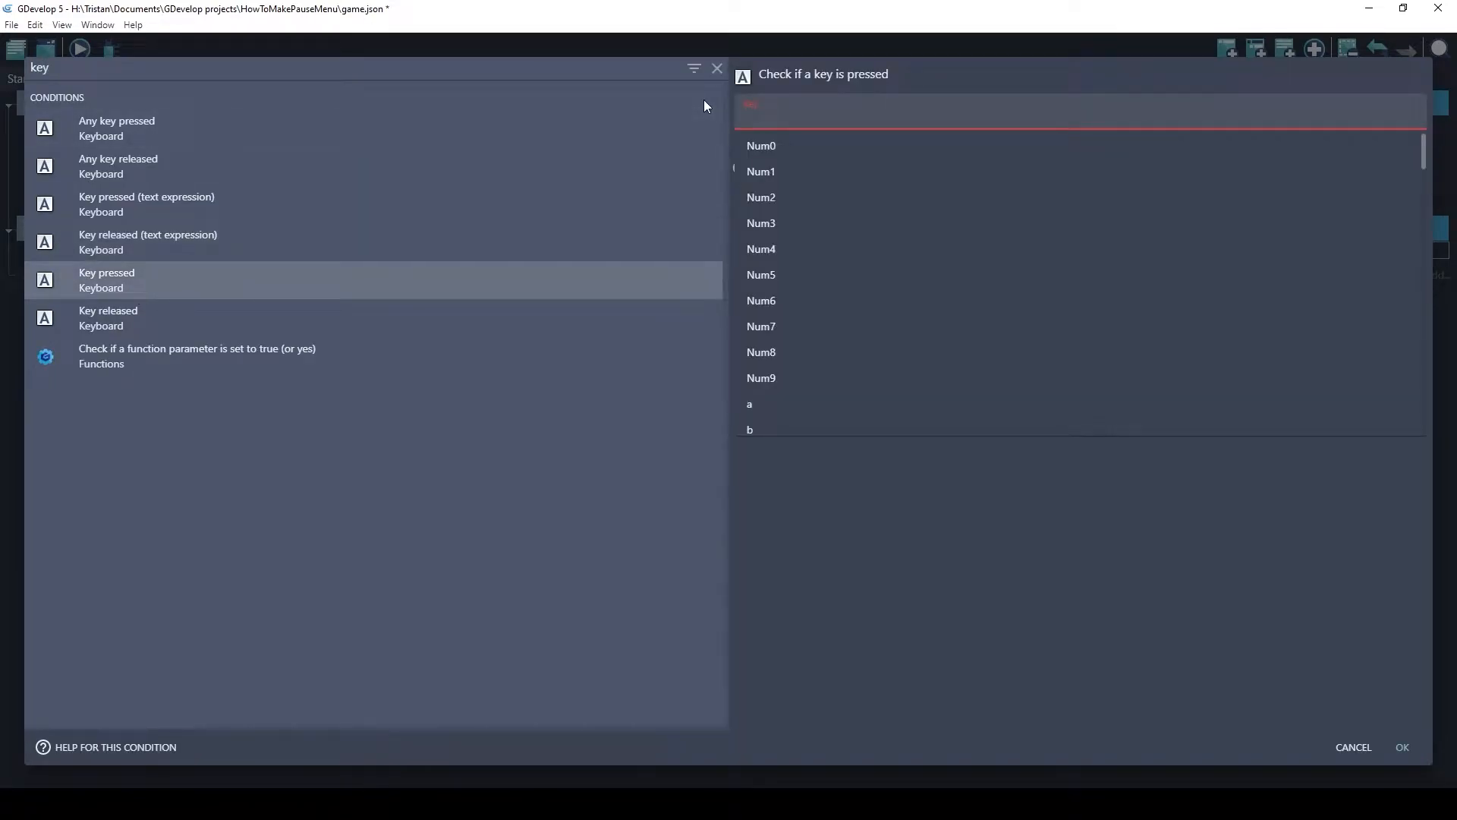
{"action": "type", "text": "es"}
{"action": "left_click", "coordinate": [767, 144]}
{"action": "left_click", "coordinate": [1401, 748]}
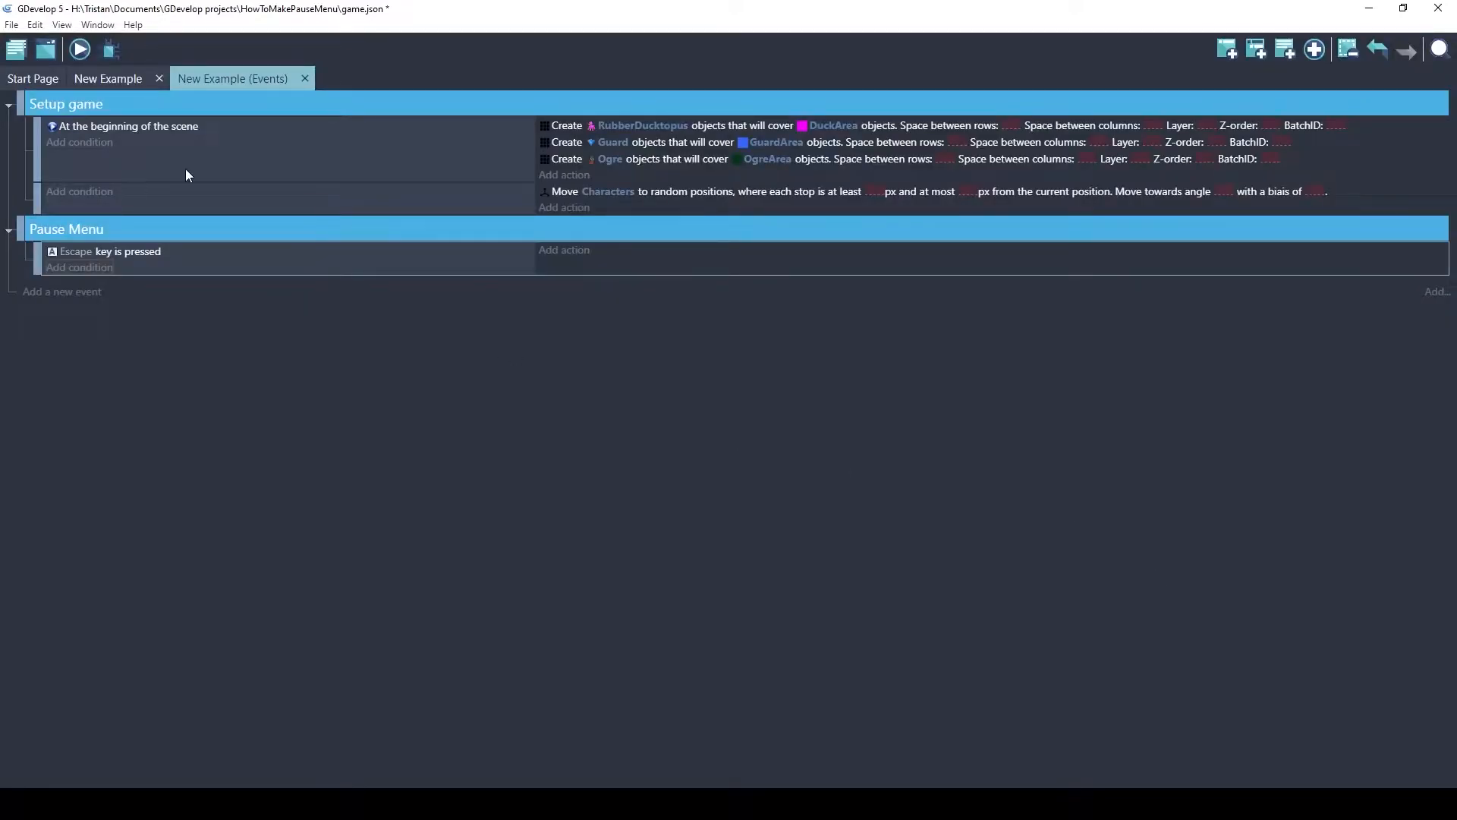
Add a "Trigger once while true" condition to the Escape key event
{"action": "left_click", "coordinate": [74, 267]}
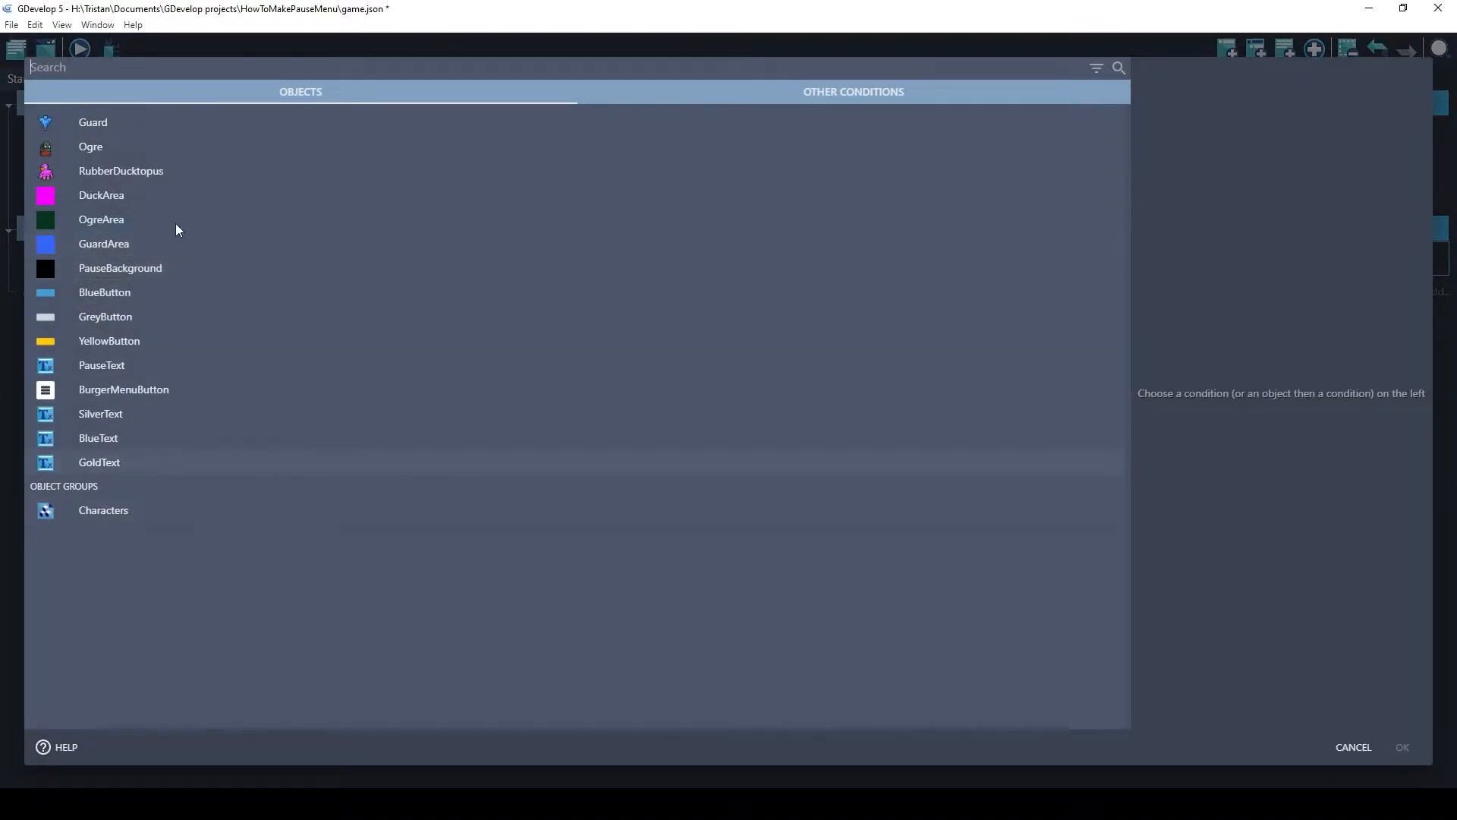
{"action": "type", "text": "trig"}
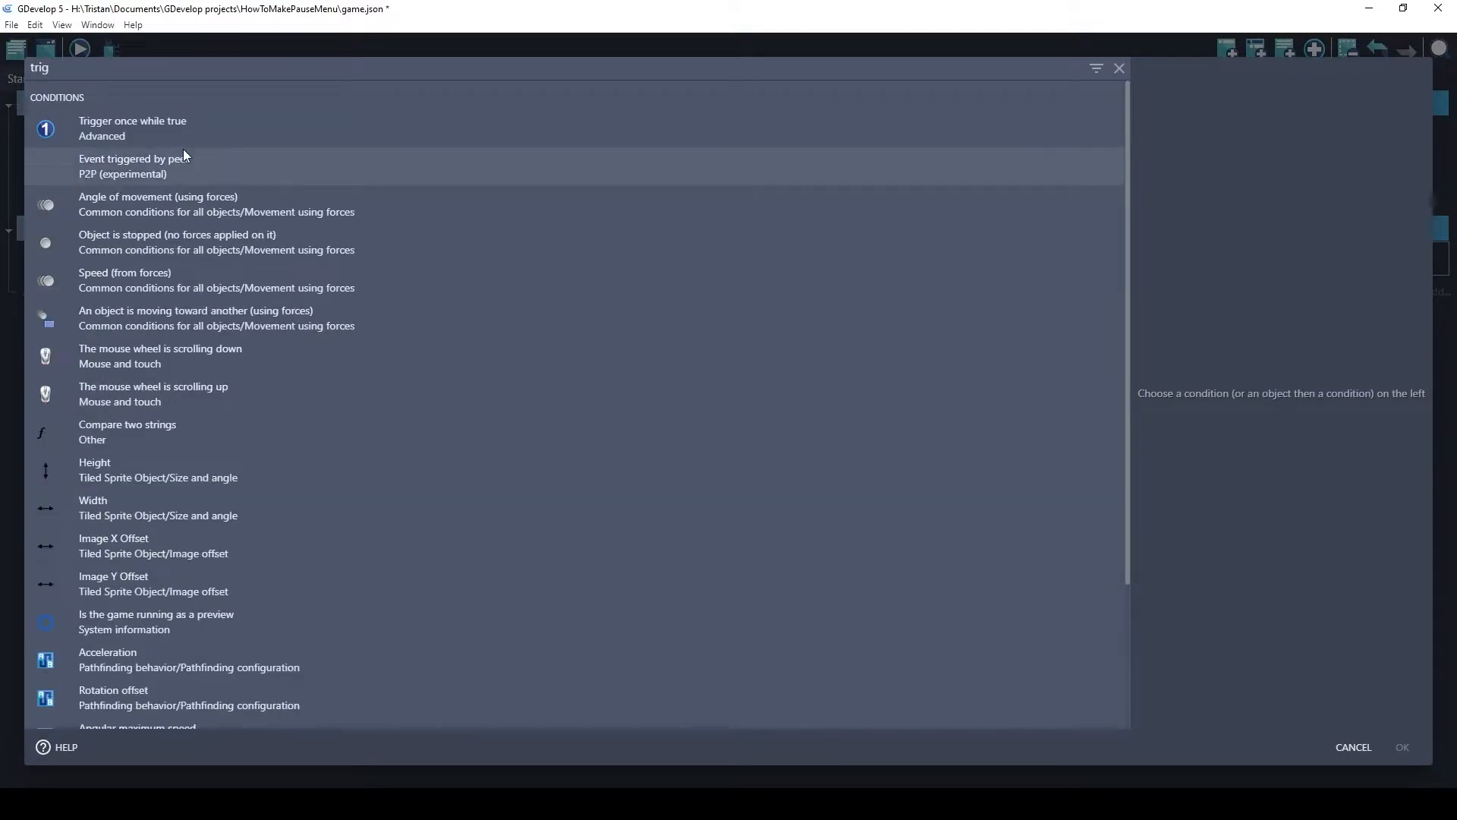
{"action": "key", "text": "Return"}
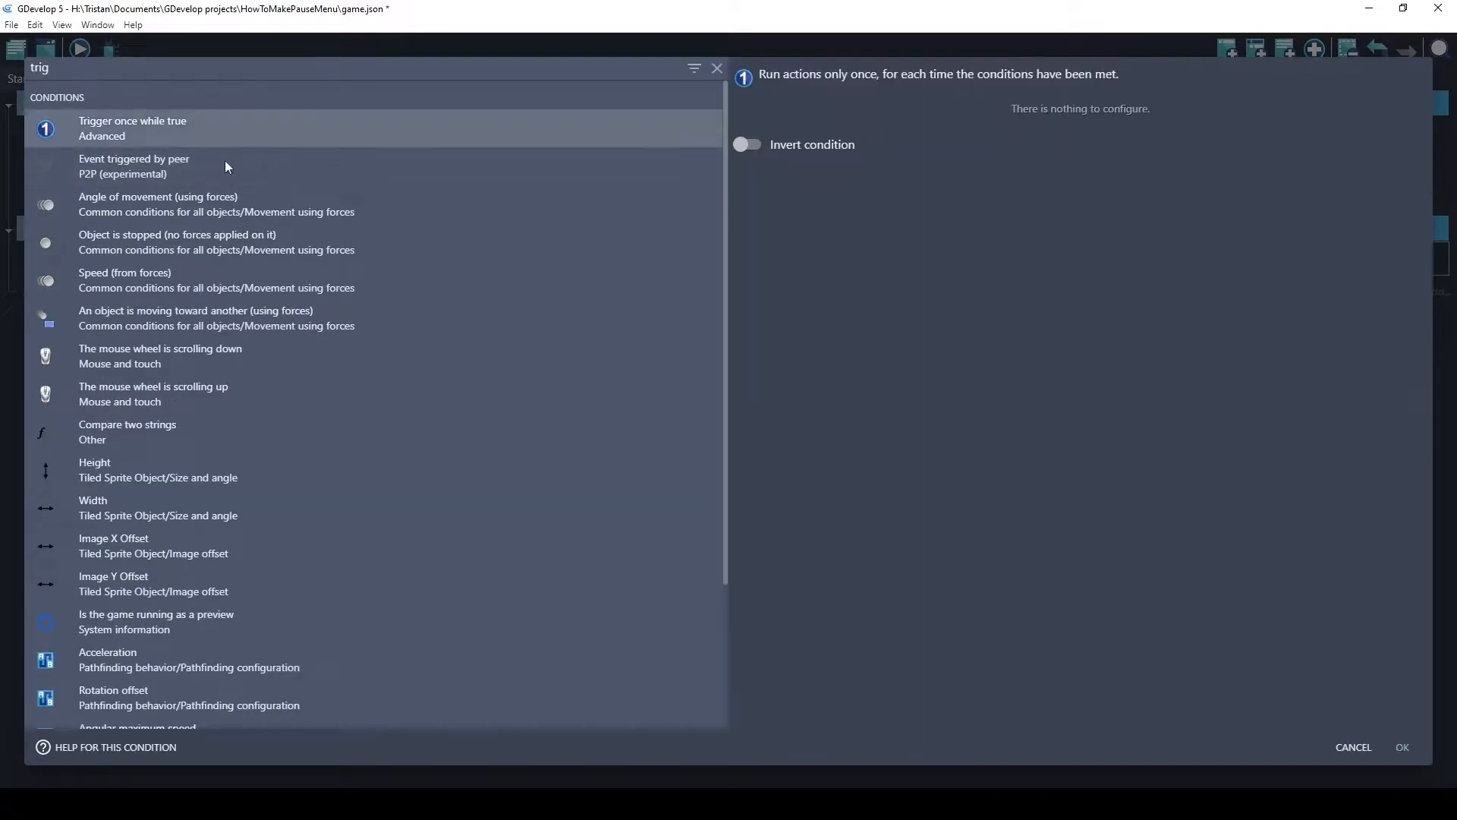
{"action": "left_click", "coordinate": [1405, 747]}
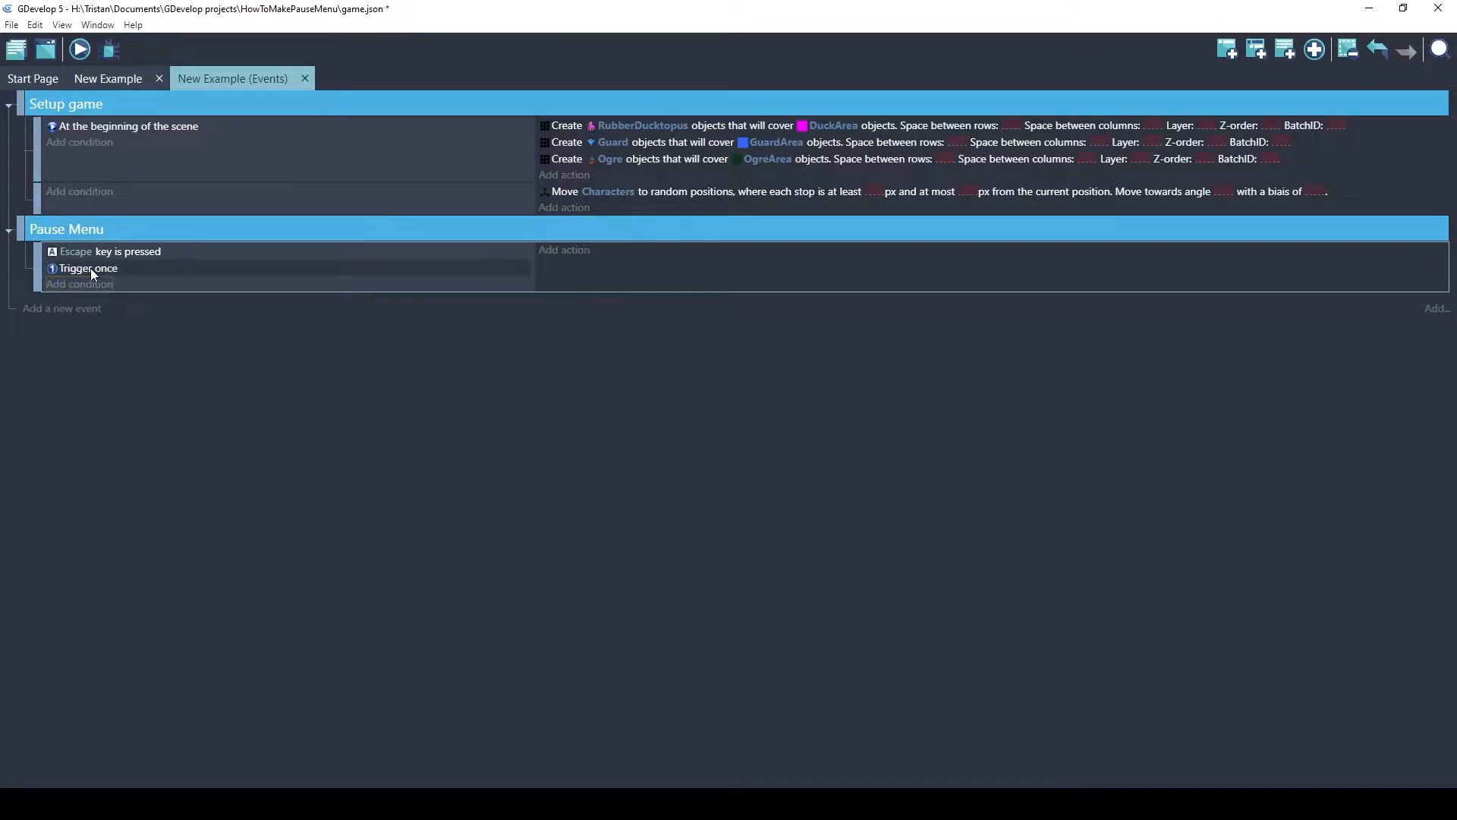
Add an action to the Escape key event that toggles the boolean value of scene variable GamePaused
{"action": "left_click", "coordinate": [562, 251]}
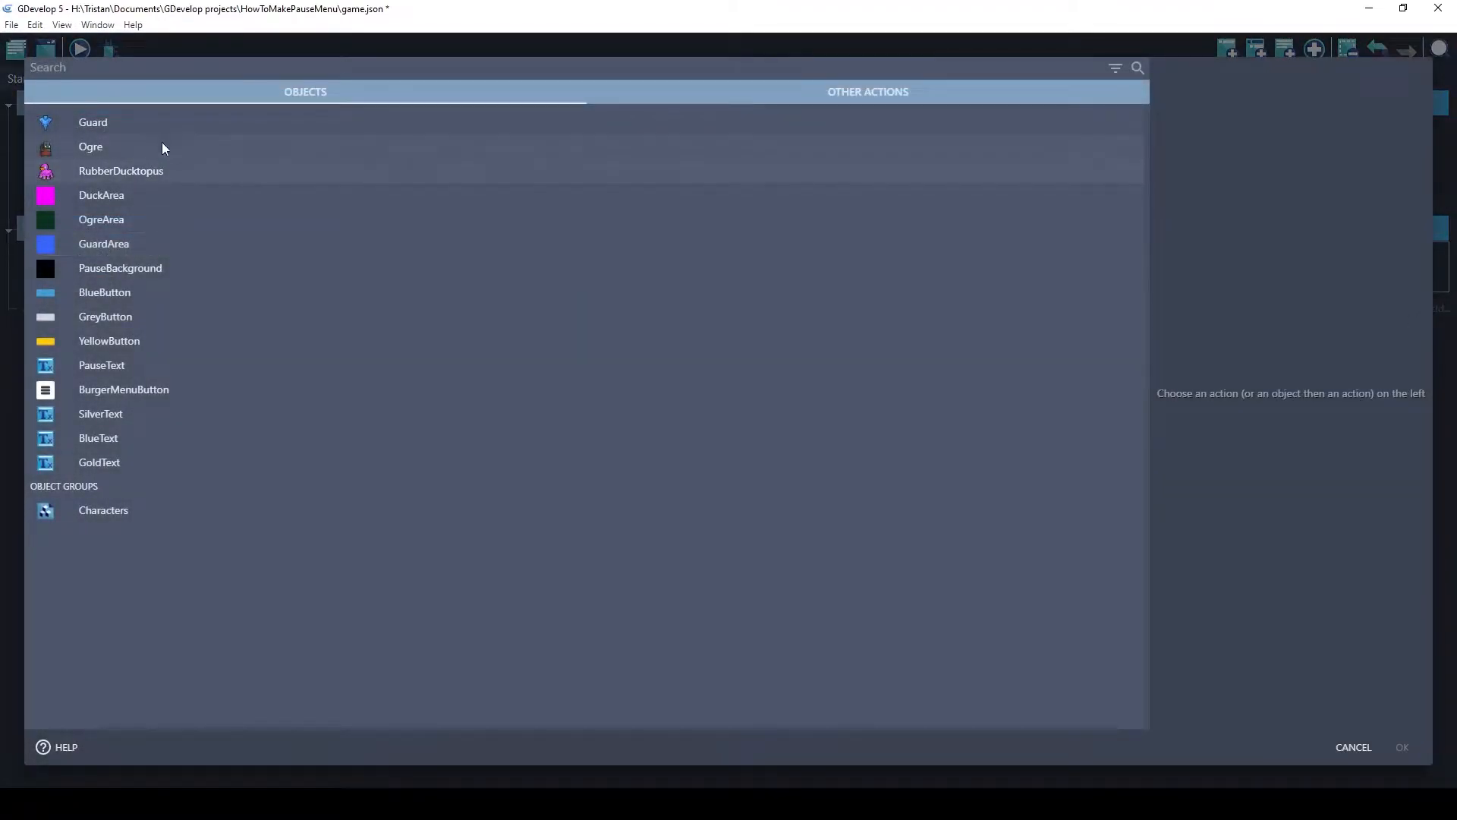
{"action": "type", "text": "bool"}
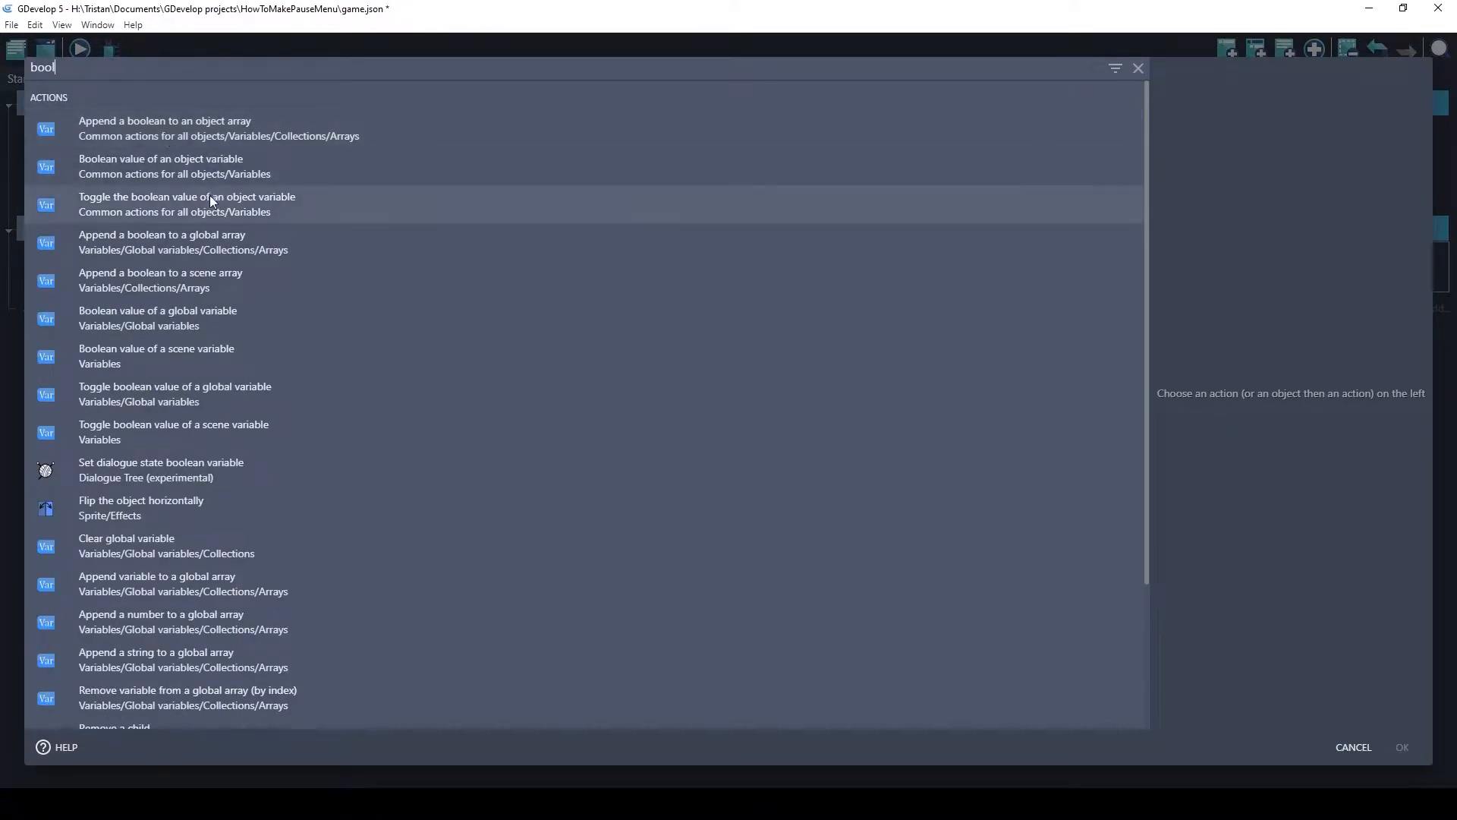
{"action": "left_click", "coordinate": [100, 434]}
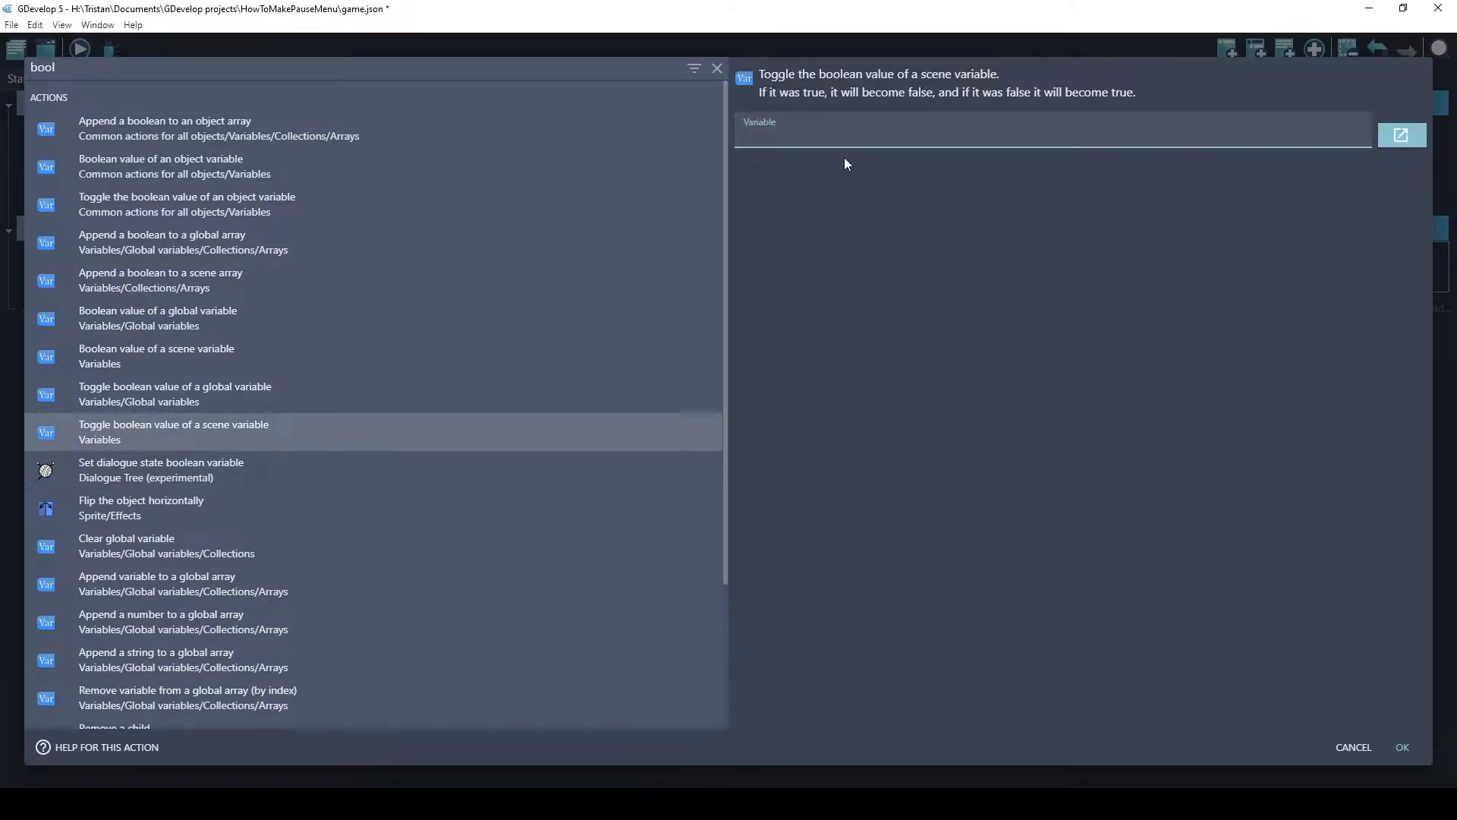
{"action": "type", "text": "GamePaused"}
{"action": "left_click", "coordinate": [1414, 750]}
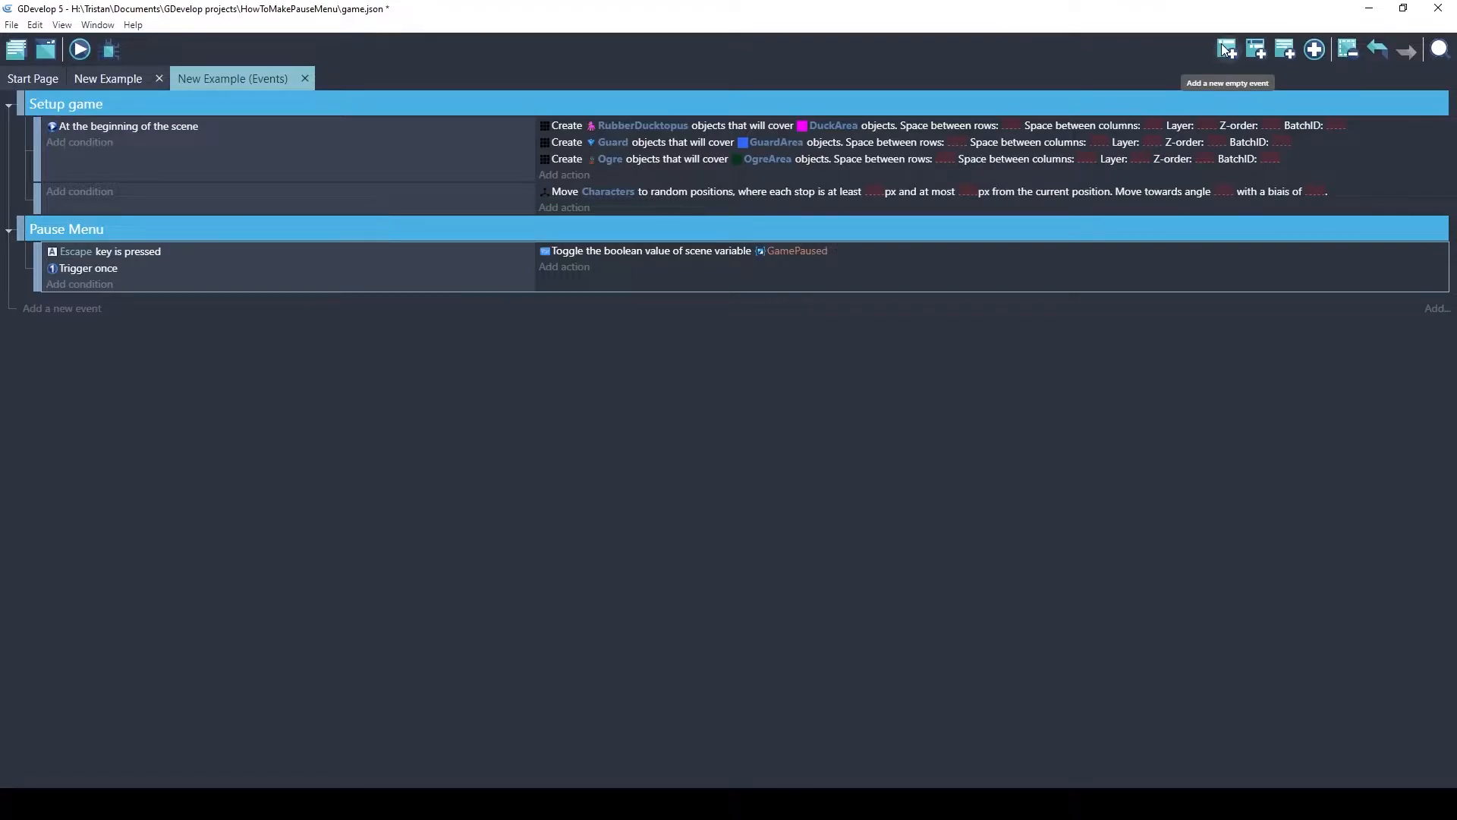
Add a new event in the Pause Menu group with the condition that scene variable GamePaused is true
{"action": "left_click", "coordinate": [89, 308]}
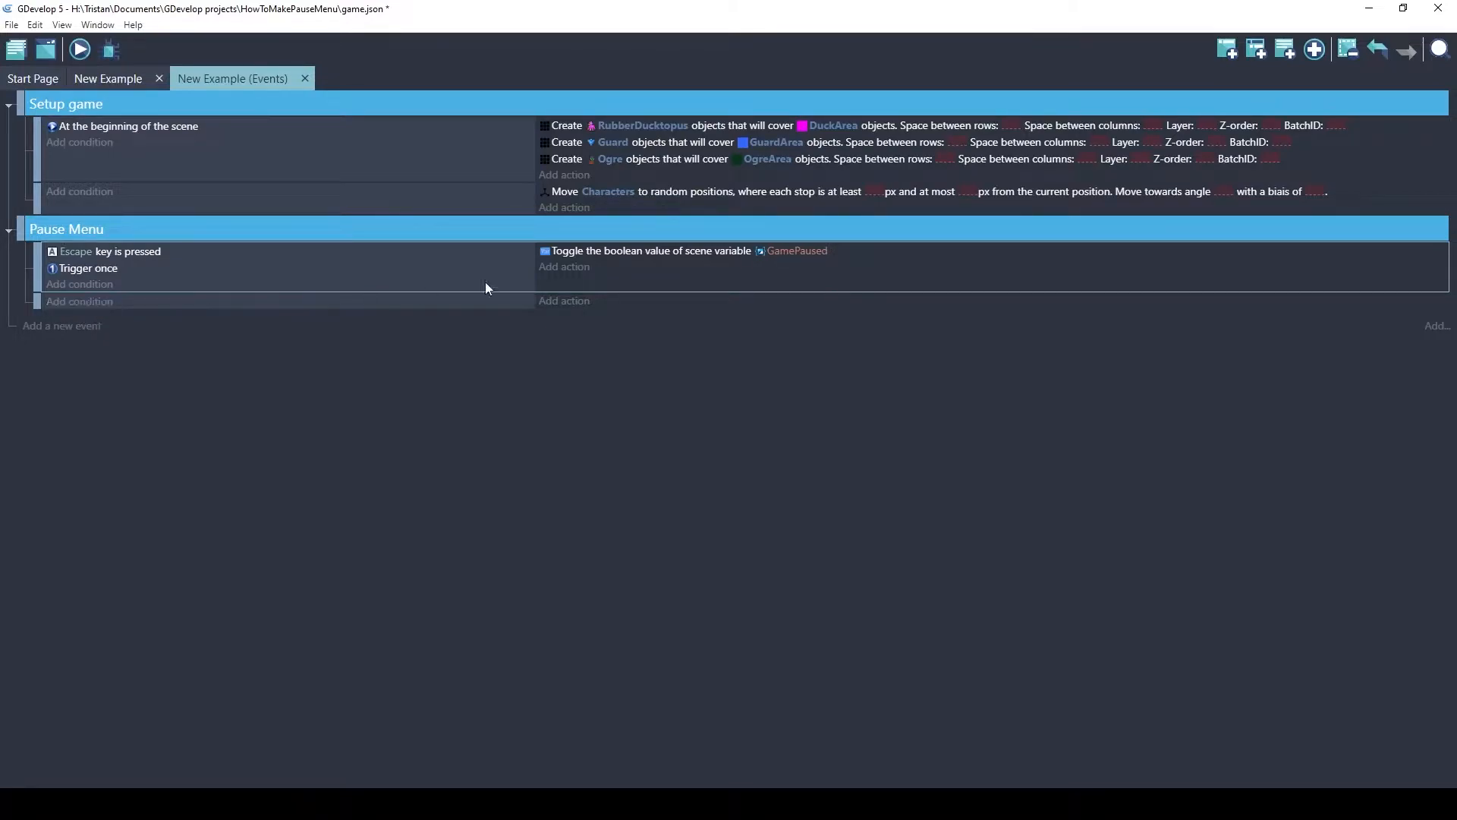
{"action": "left_click", "coordinate": [85, 302]}
{"action": "type", "text": "bool"}
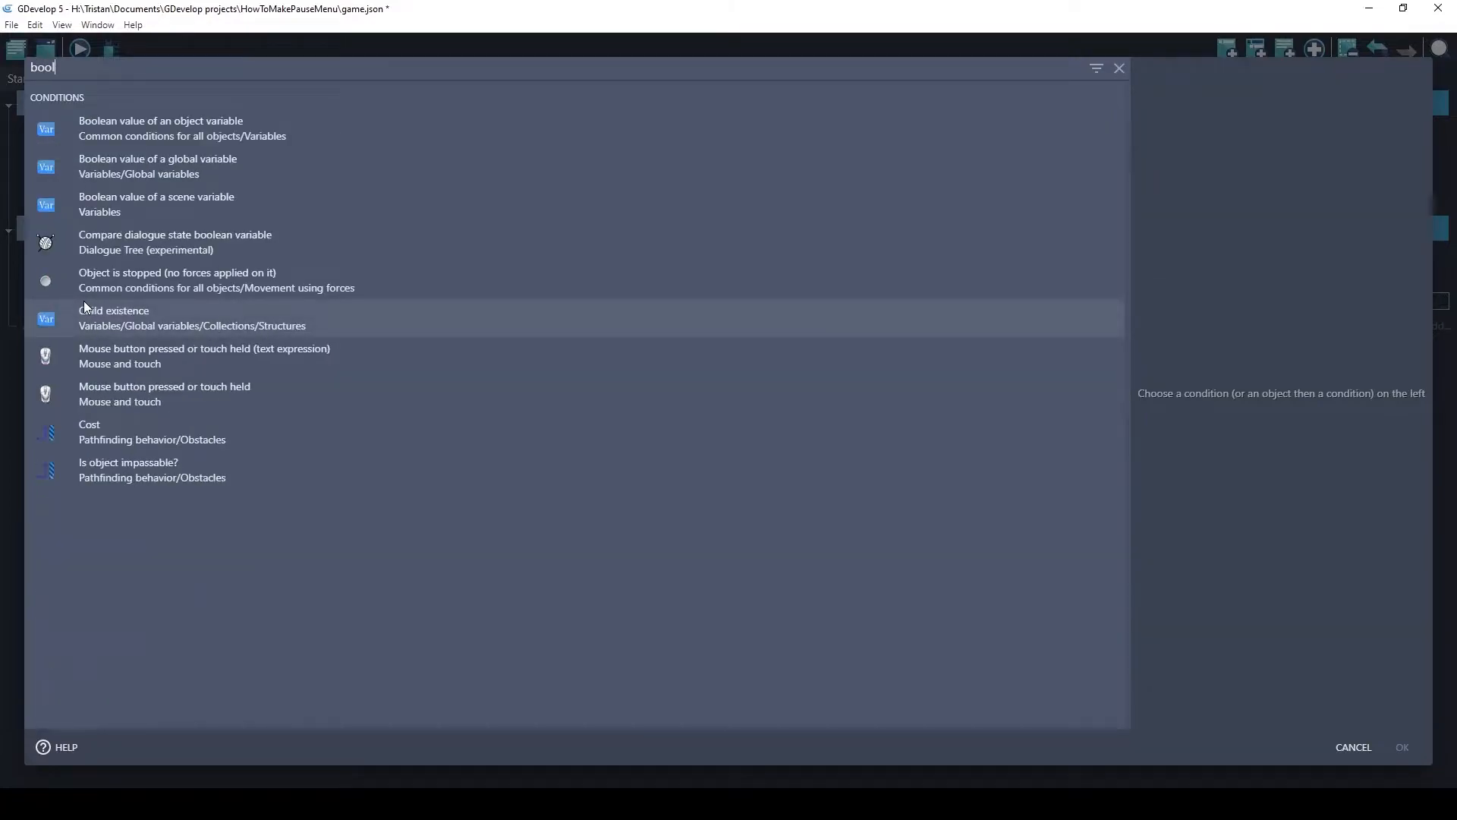
{"action": "left_click", "coordinate": [171, 213]}
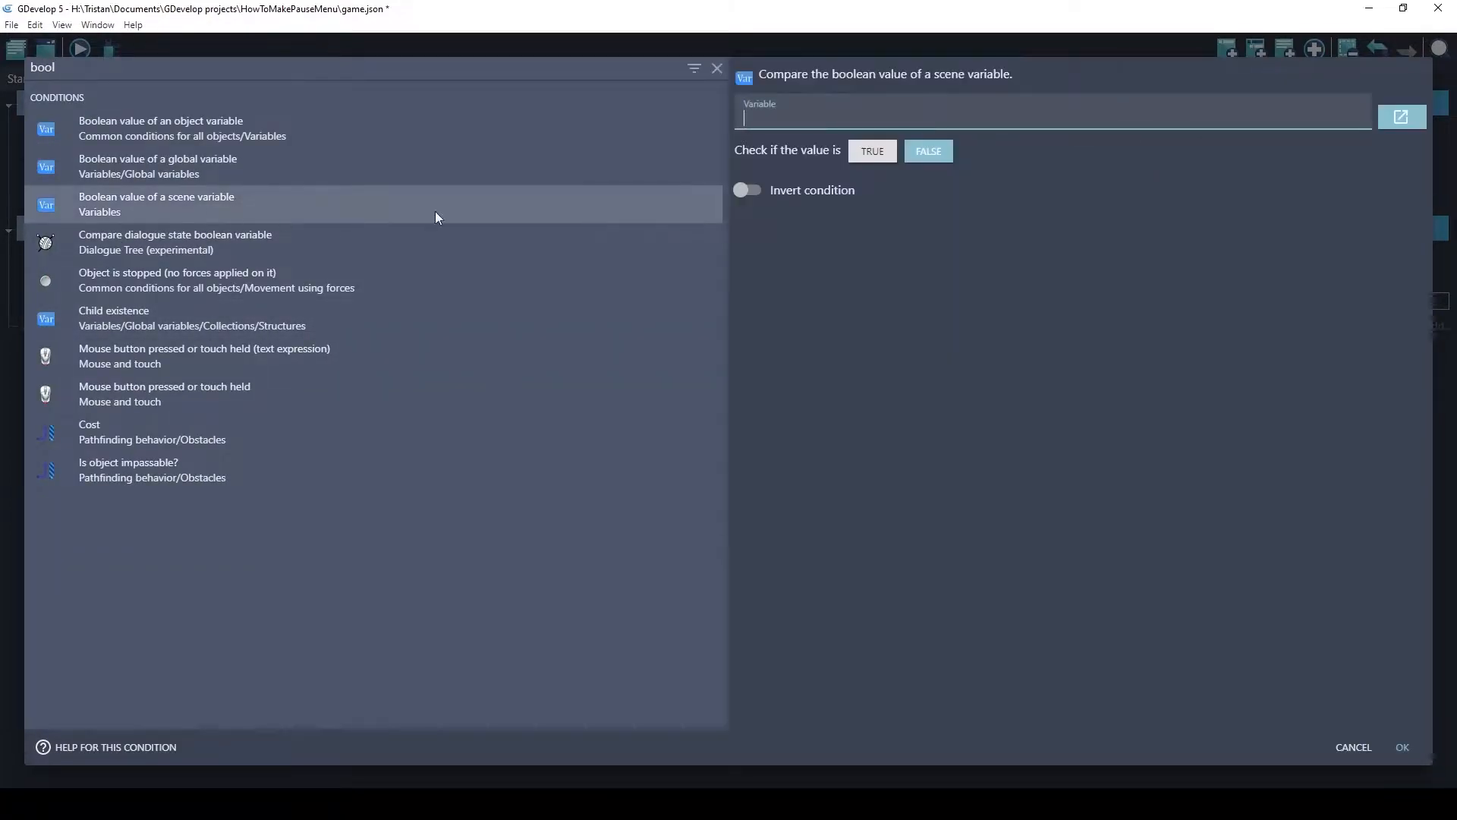
{"action": "type", "text": "GamePAuse"}
{"action": "left_click", "coordinate": [872, 150]}
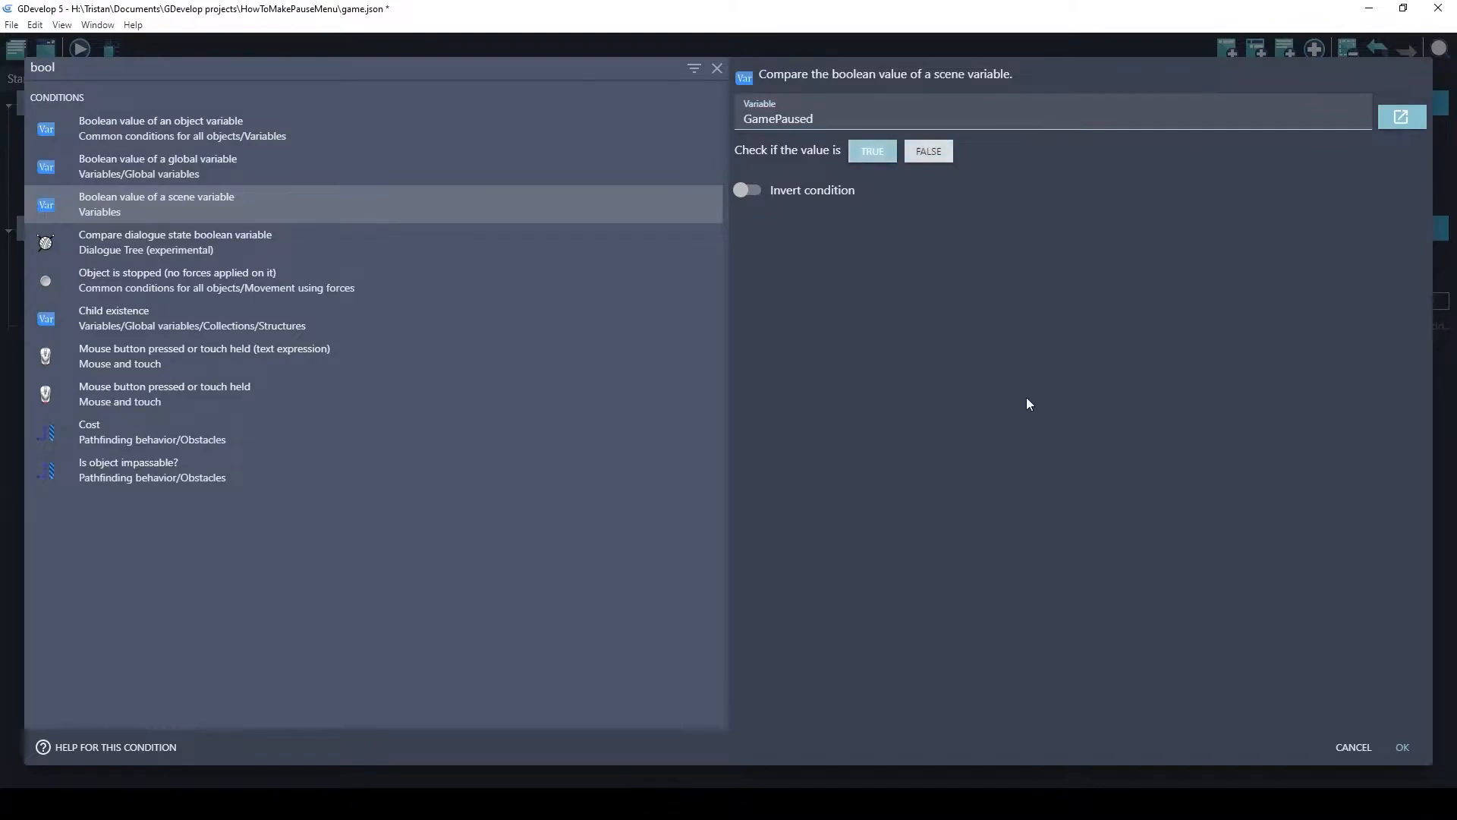
{"action": "left_click", "coordinate": [1404, 747]}
Add a "Change time scale" action with scale 0 to the event where GamePaused is true
{"action": "left_click", "coordinate": [562, 301]}
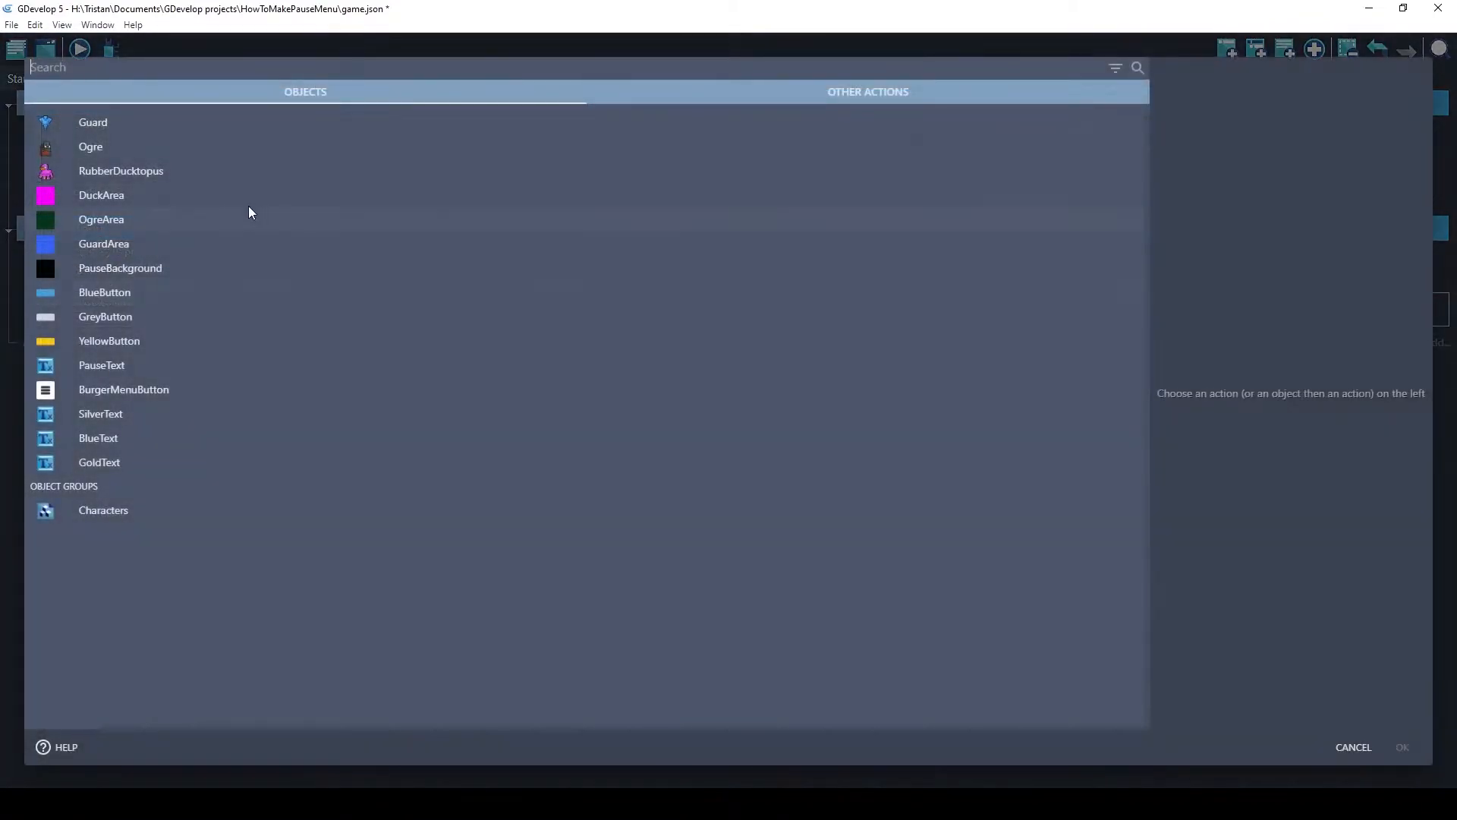
{"action": "type", "text": "time"}
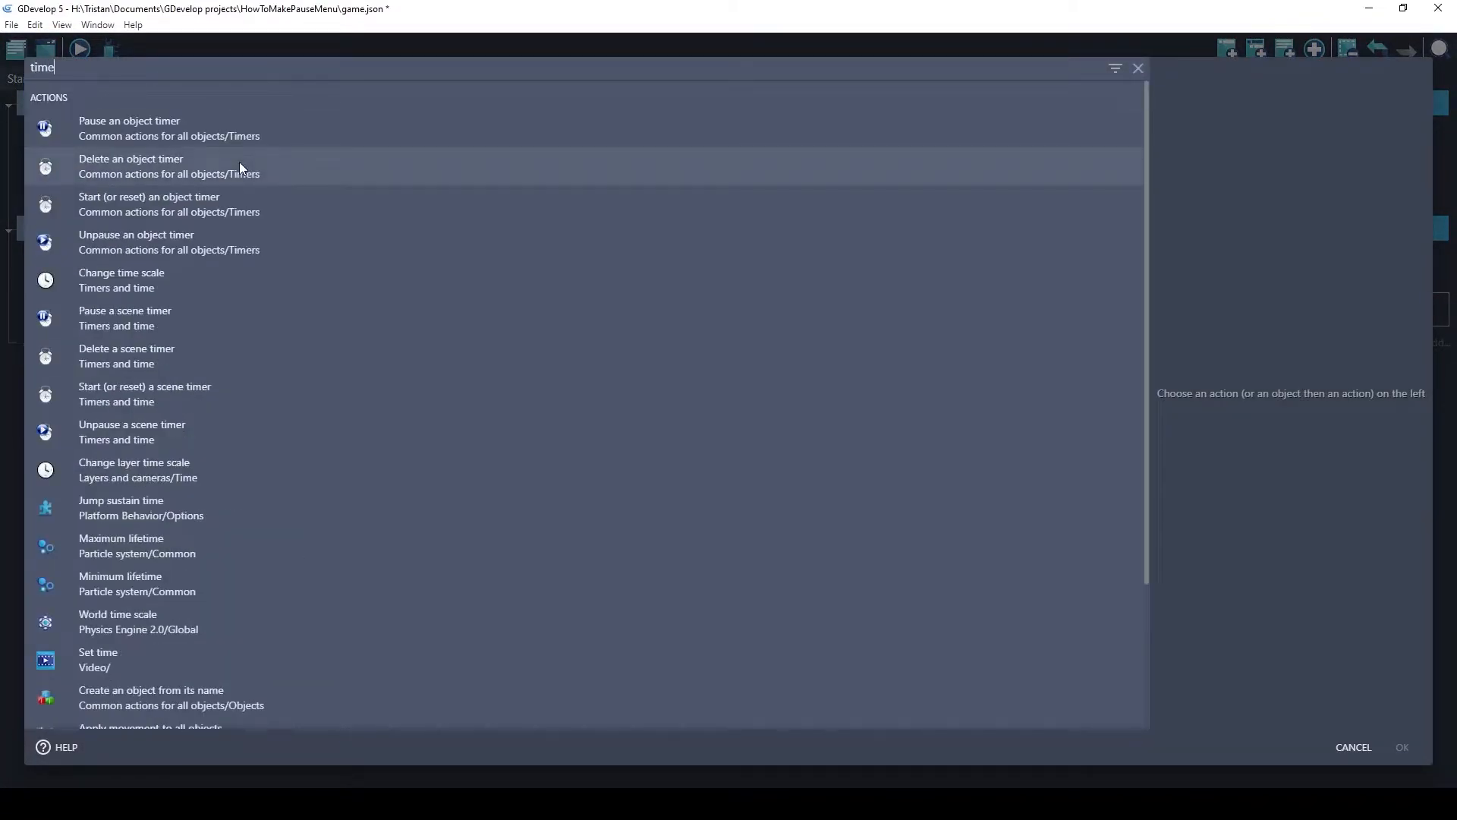
{"action": "left_click", "coordinate": [125, 283]}
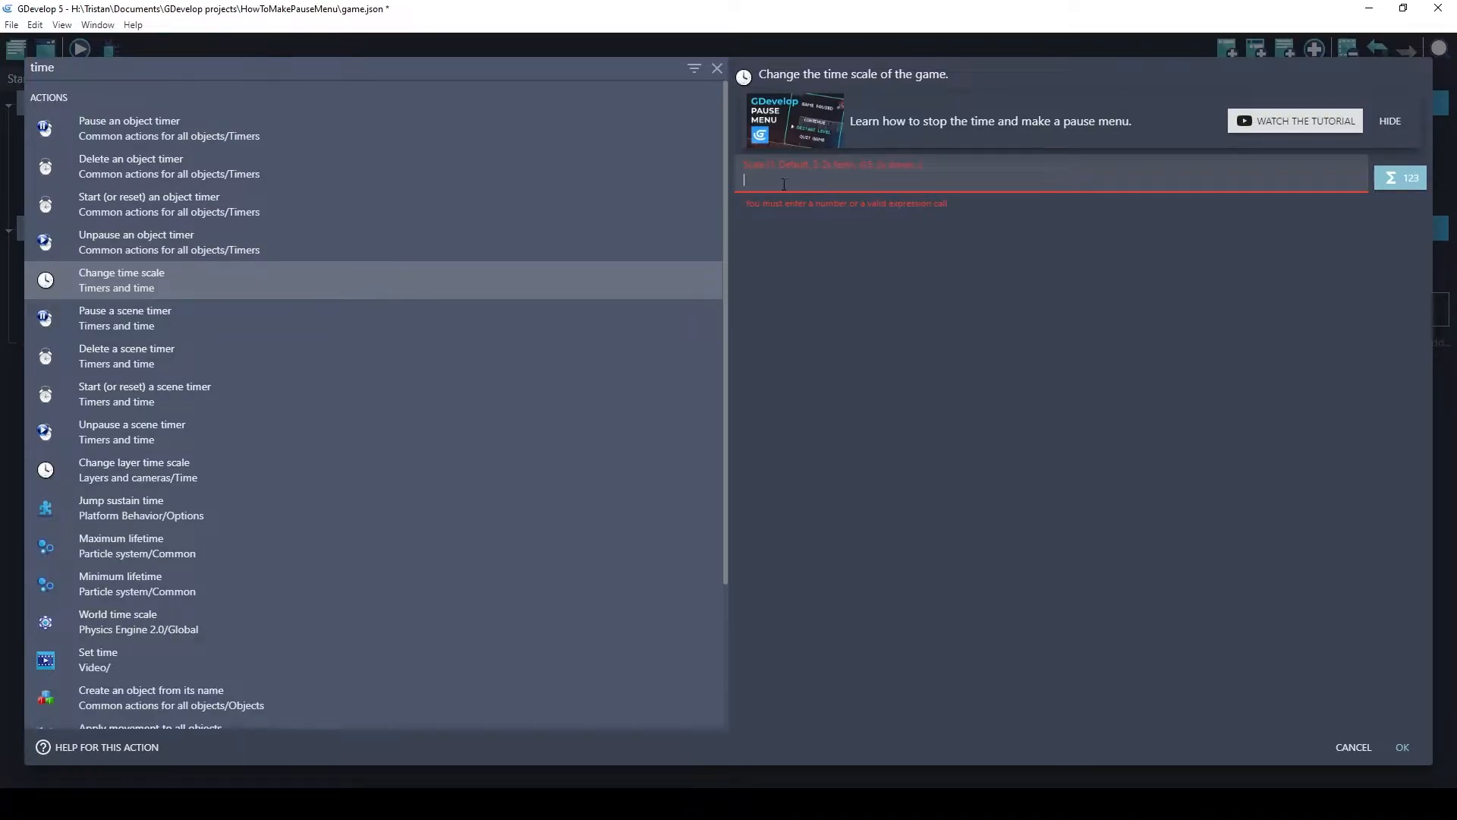
{"action": "type", "text": "0"}
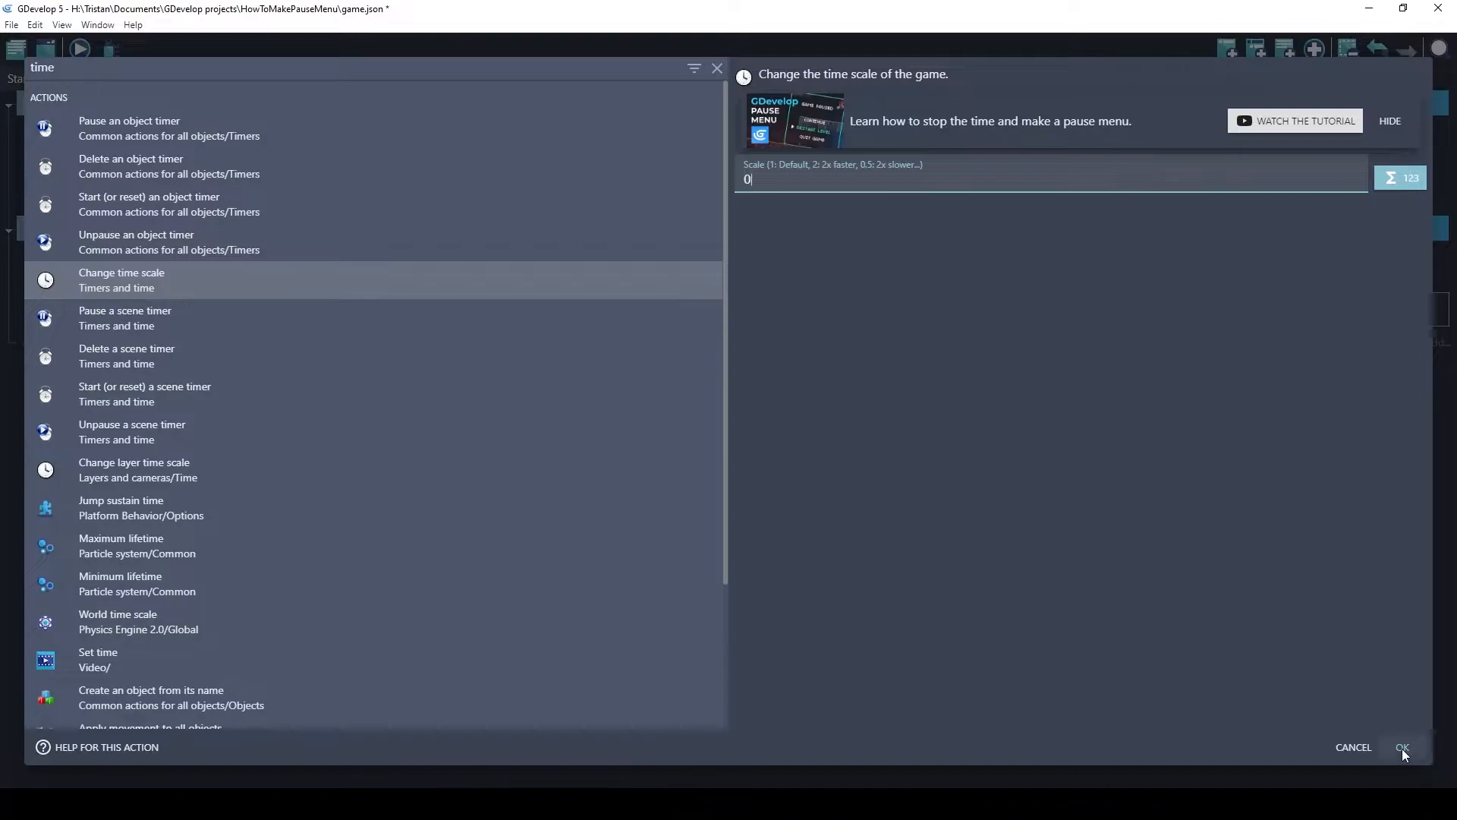
{"action": "left_click", "coordinate": [1401, 748]}
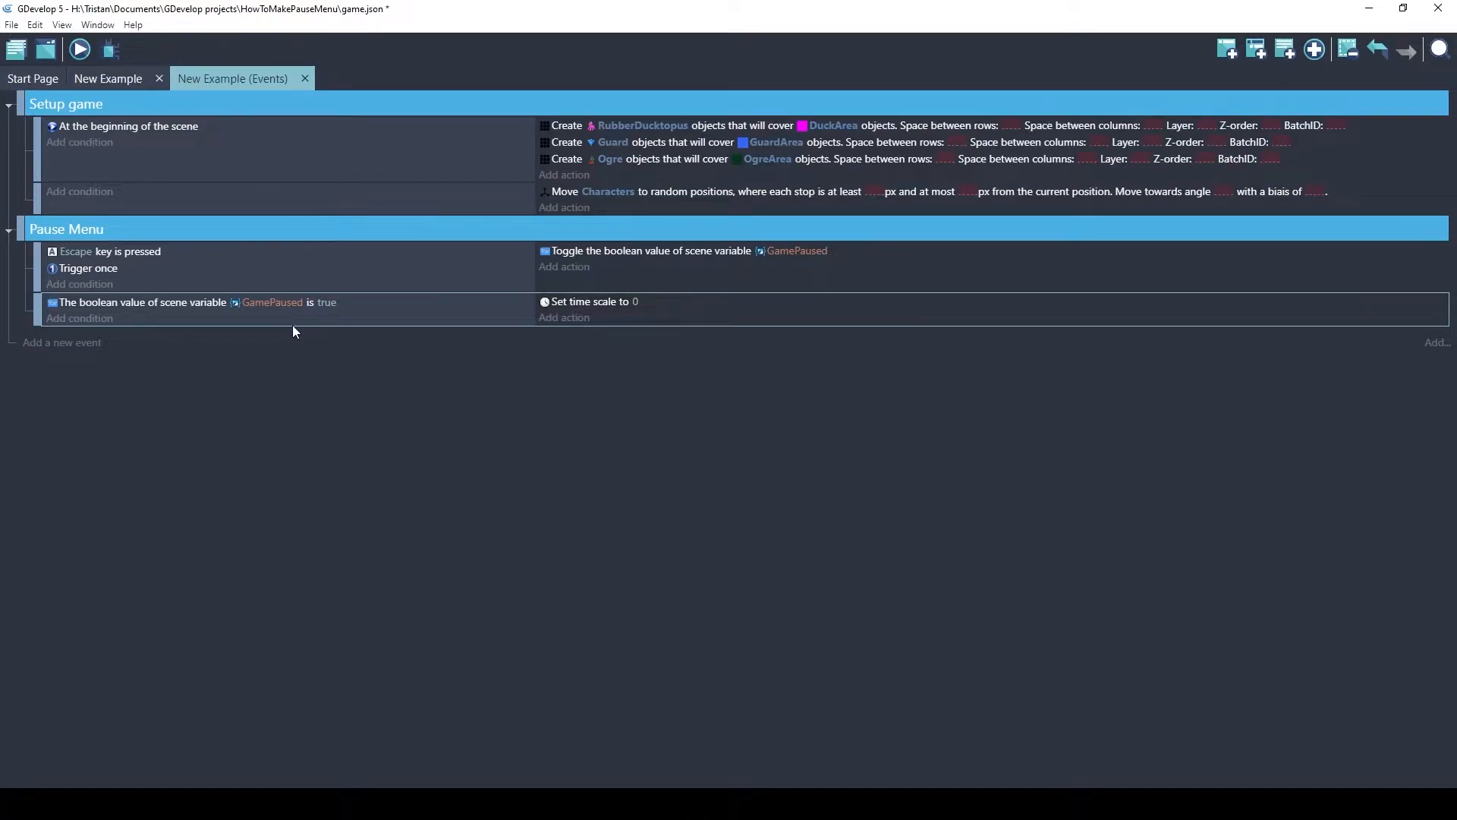
Duplicate the GamePaused event, setting the copy's condition to false and its time scale to 1
{"action": "key", "text": "ctrl+v"}
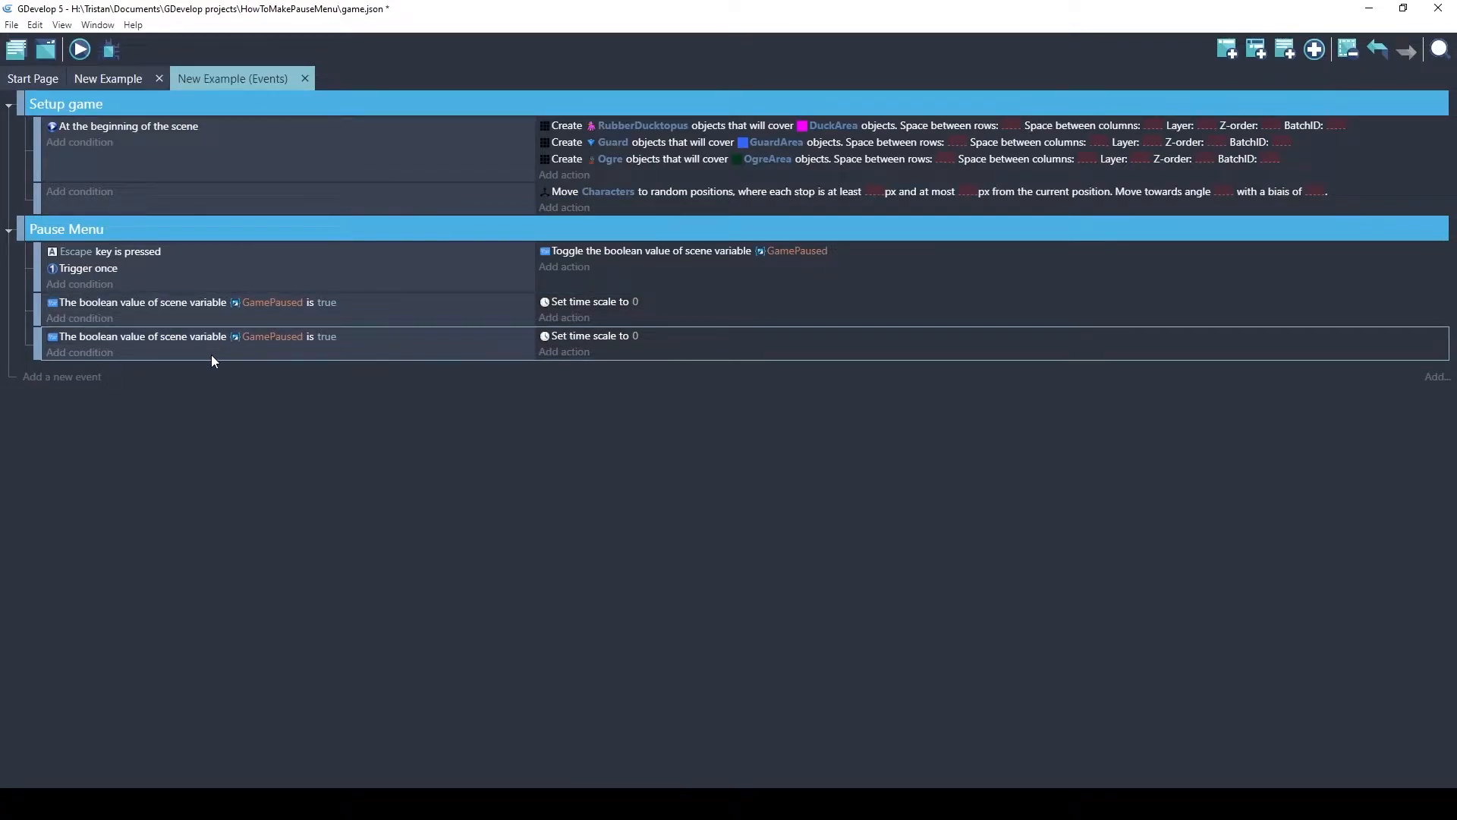
{"action": "left_click", "coordinate": [330, 339]}
{"action": "left_click", "coordinate": [502, 369]}
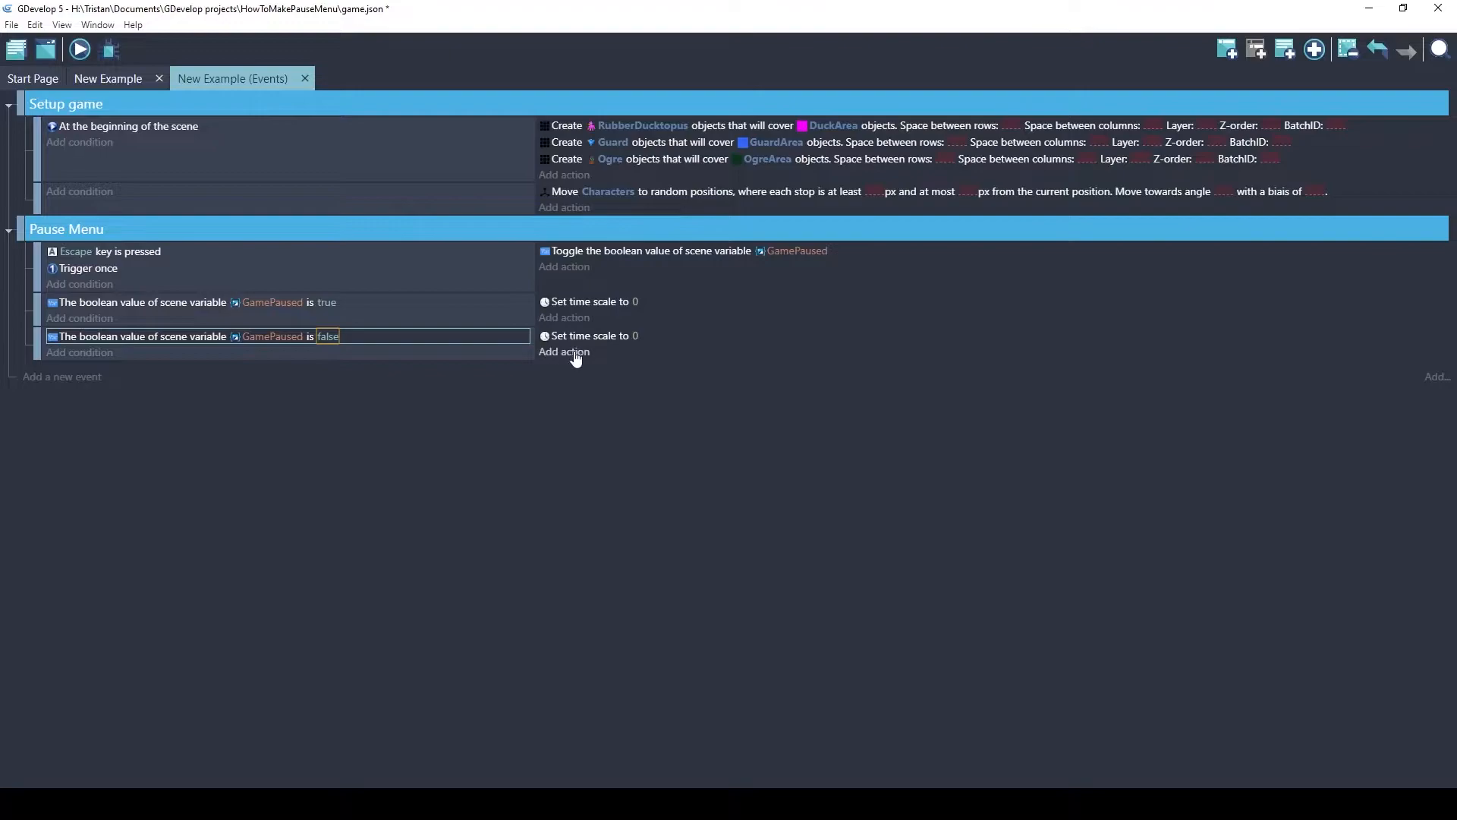
{"action": "left_click", "coordinate": [638, 335]}
{"action": "type", "text": "1"}
{"action": "key", "text": "Return"}
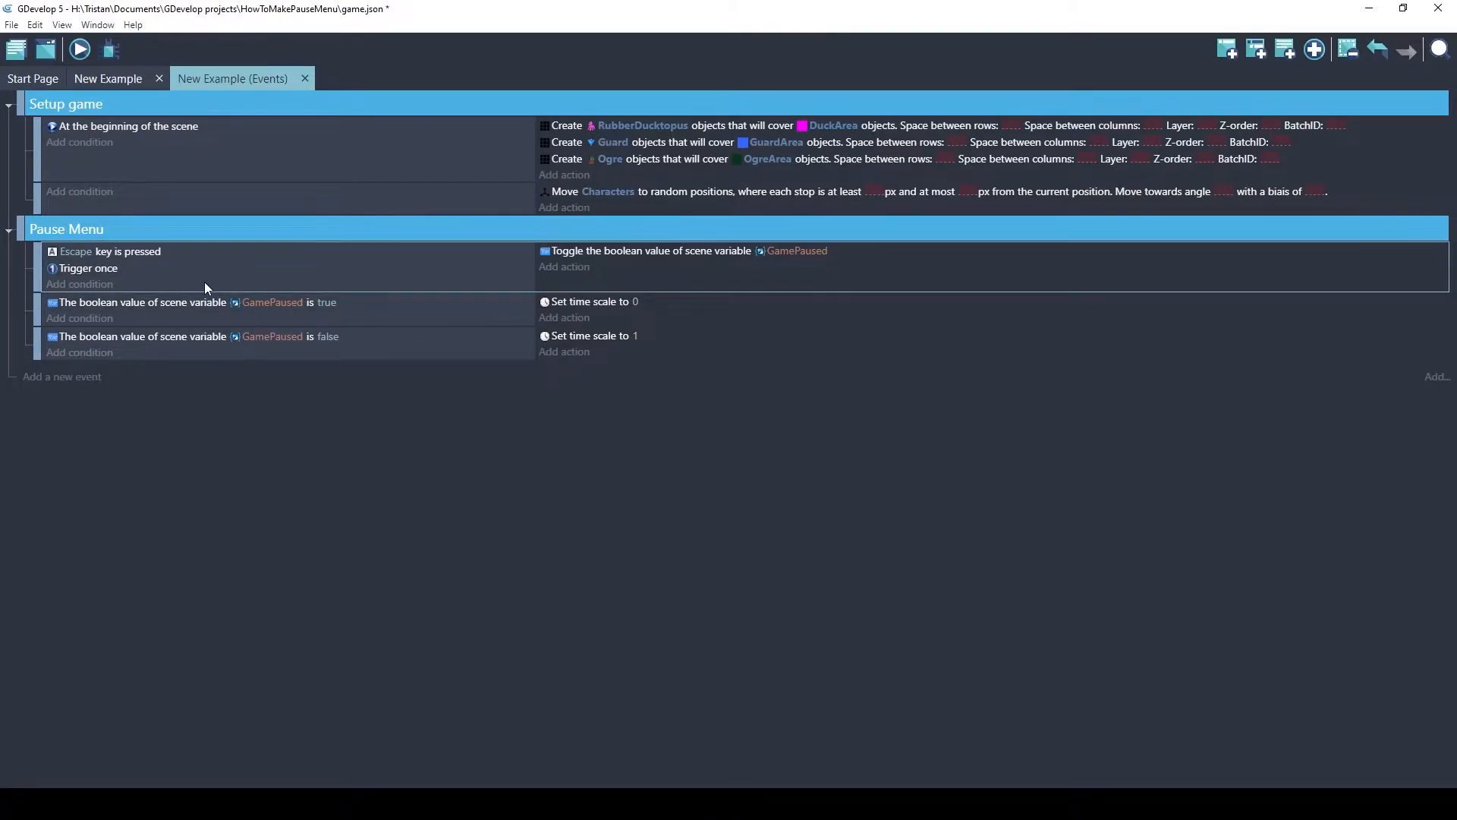
Preview the game, test the Escape pause toggle, and close the preview
{"action": "left_click", "coordinate": [80, 49]}
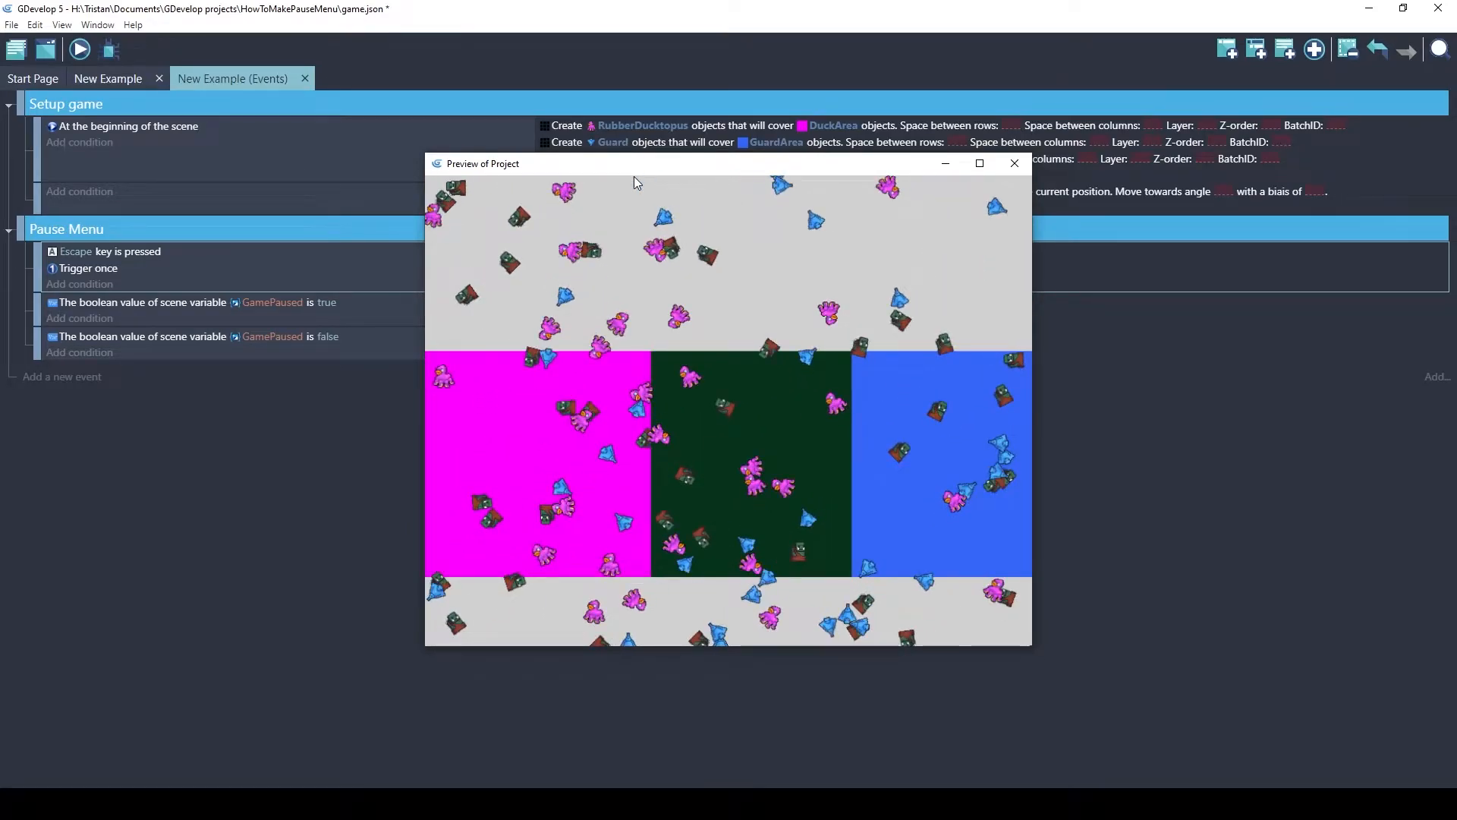
{"action": "key", "text": "Escape"}
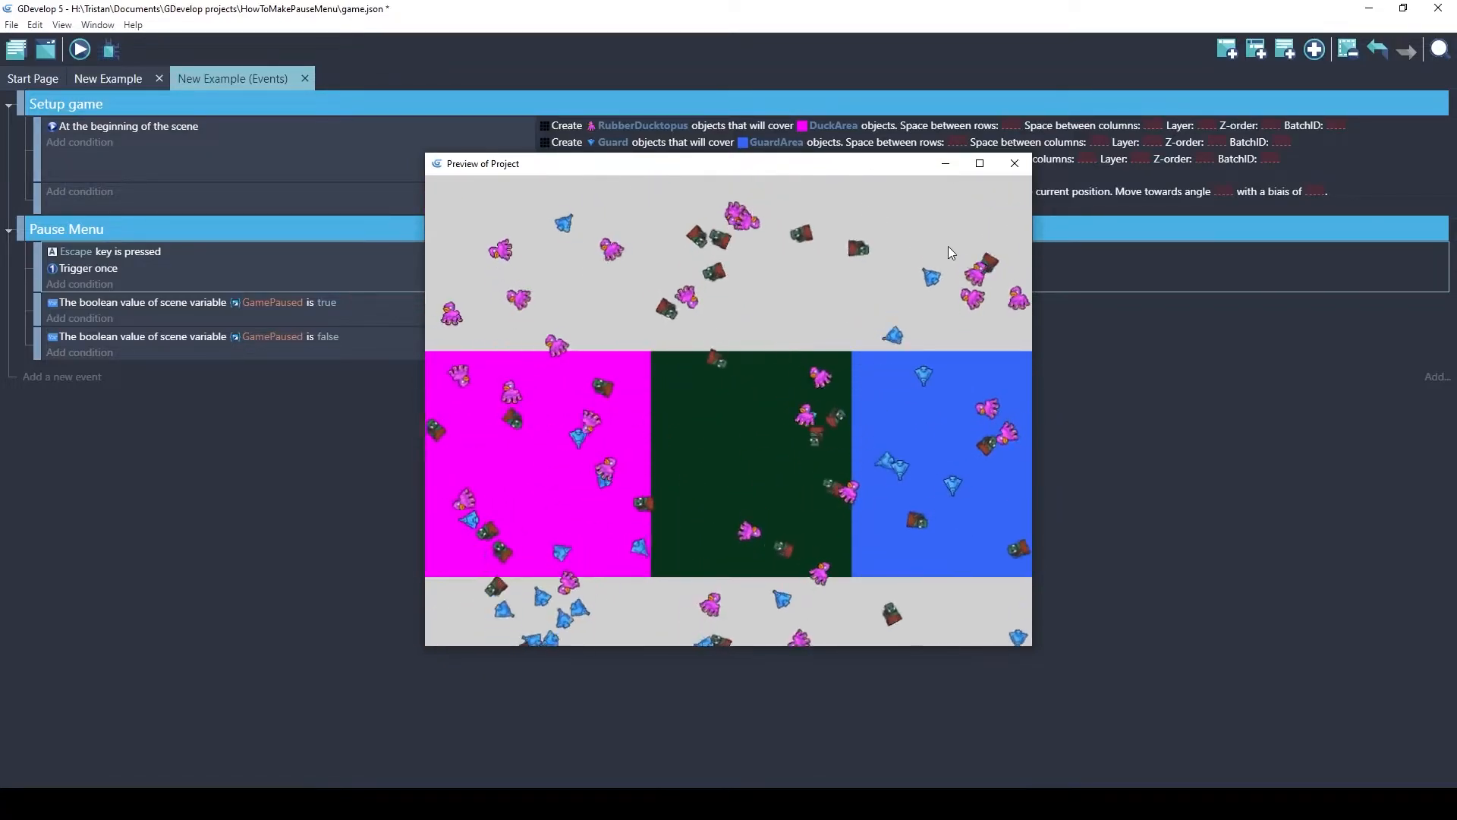
{"action": "left_click", "coordinate": [1014, 163]}
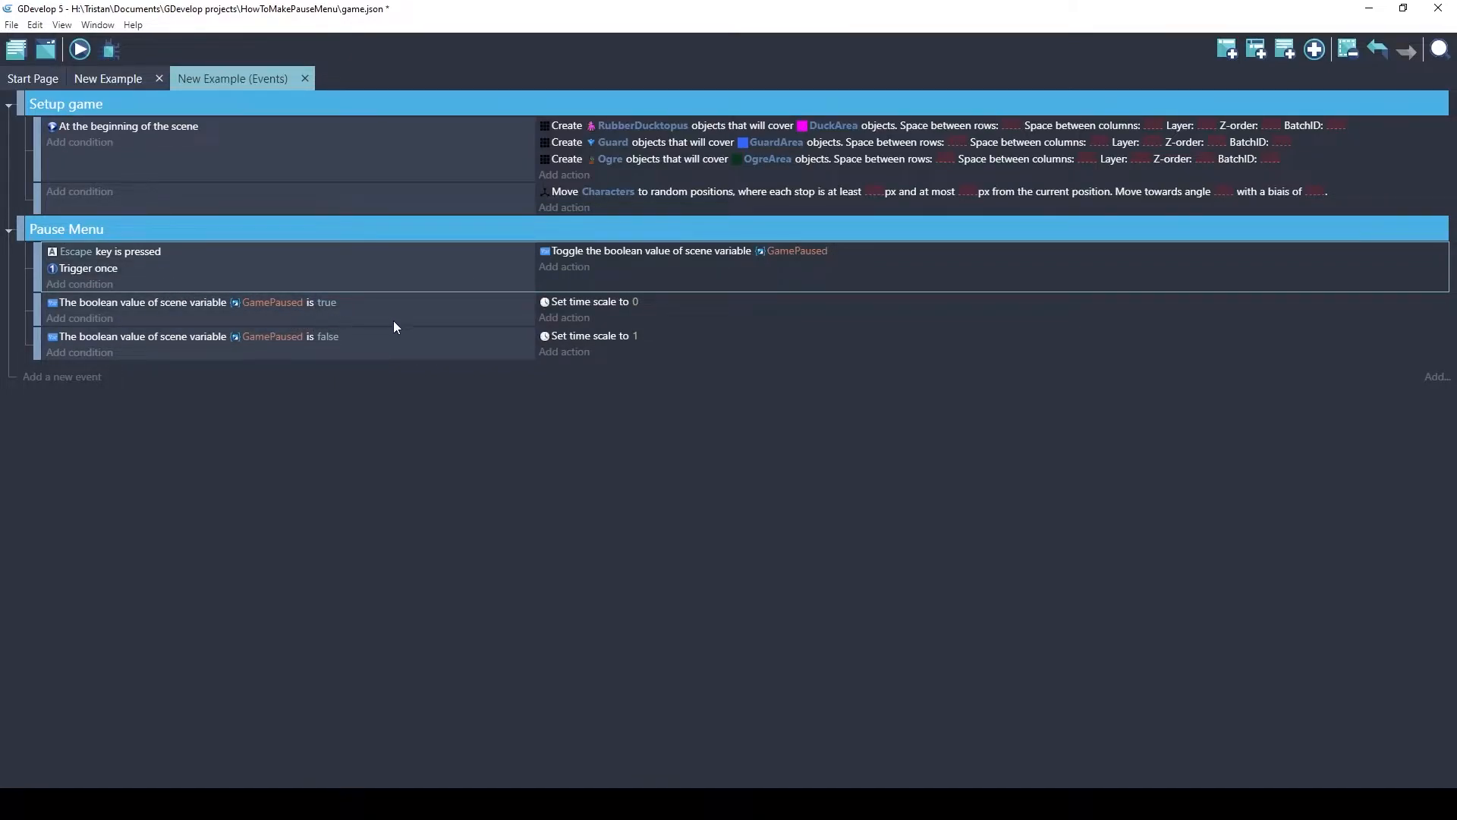
Place a BurgerMenuButton in the New Example scene at about X 704, Y 32, sized about 64 by 64
{"action": "left_click", "coordinate": [108, 74]}
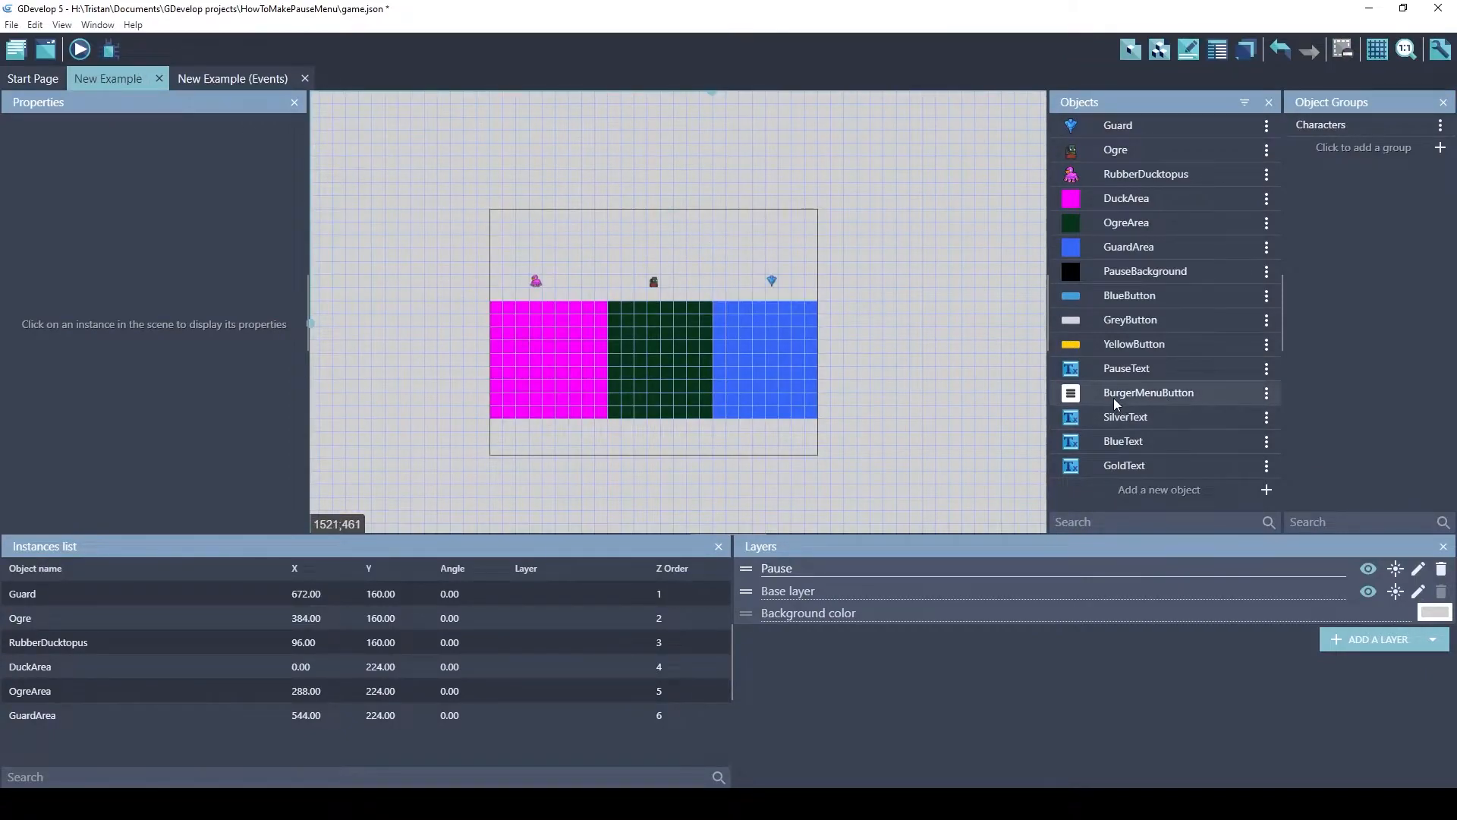
{"action": "left_click_drag", "start_coordinate": [1076, 398], "coordinate": [792, 255]}
{"action": "left_click", "coordinate": [791, 232]}
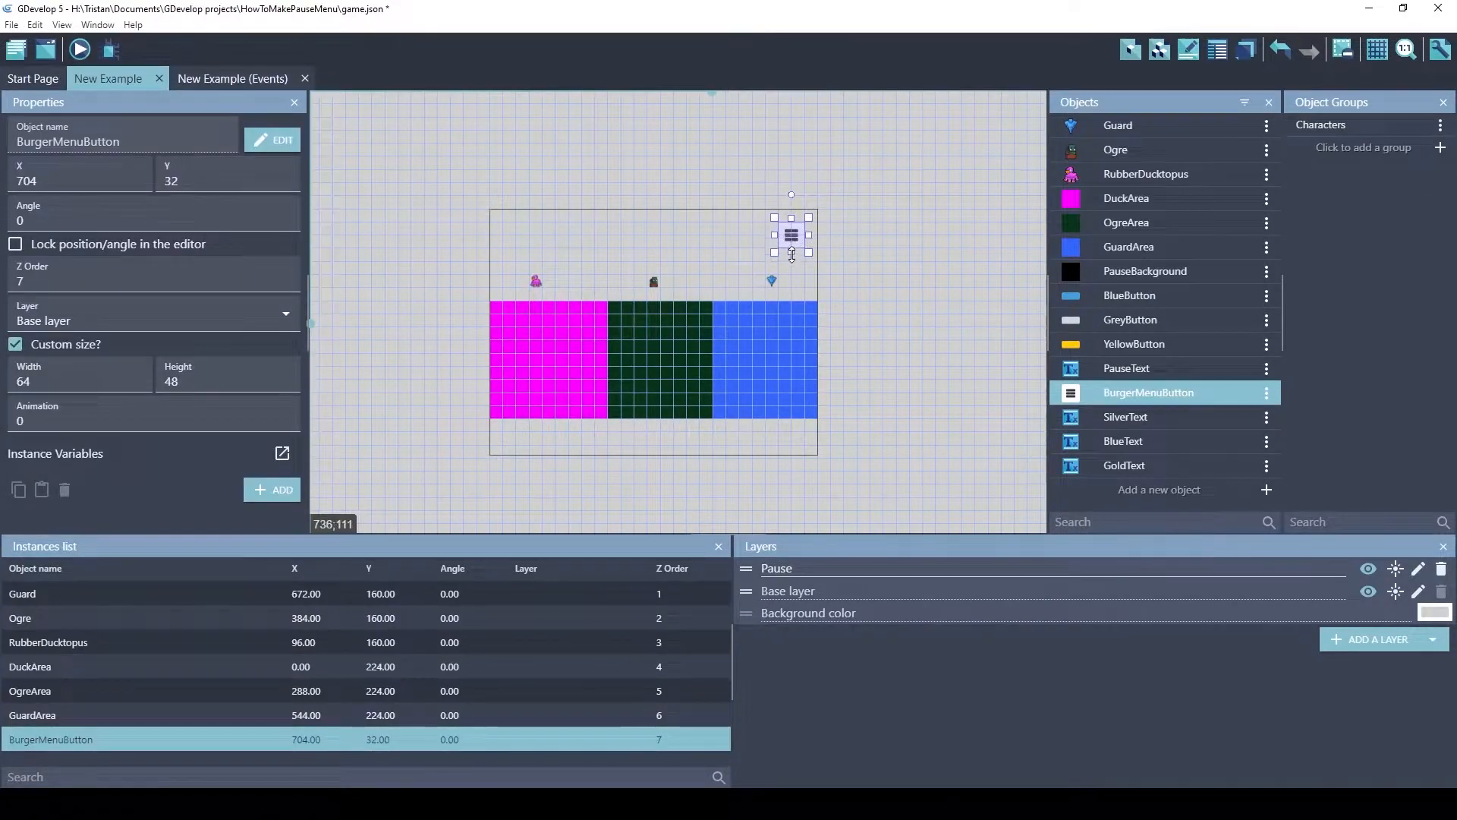
{"action": "left_click", "coordinate": [835, 261]}
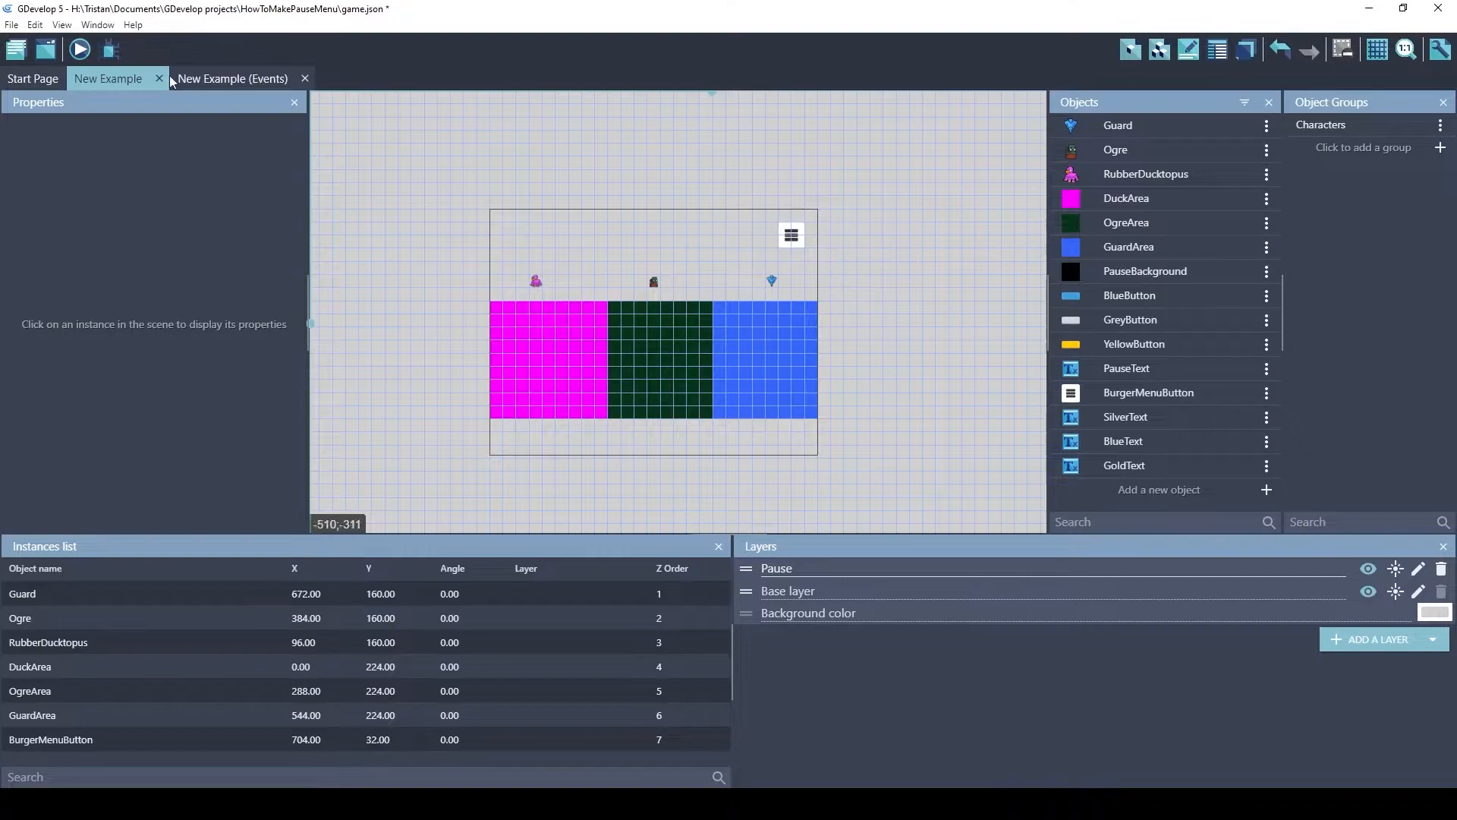
Move the BurgerMenuButton instance to about X 672, Y 32, checking its placement in scene previews before and after
{"action": "left_click", "coordinate": [79, 50]}
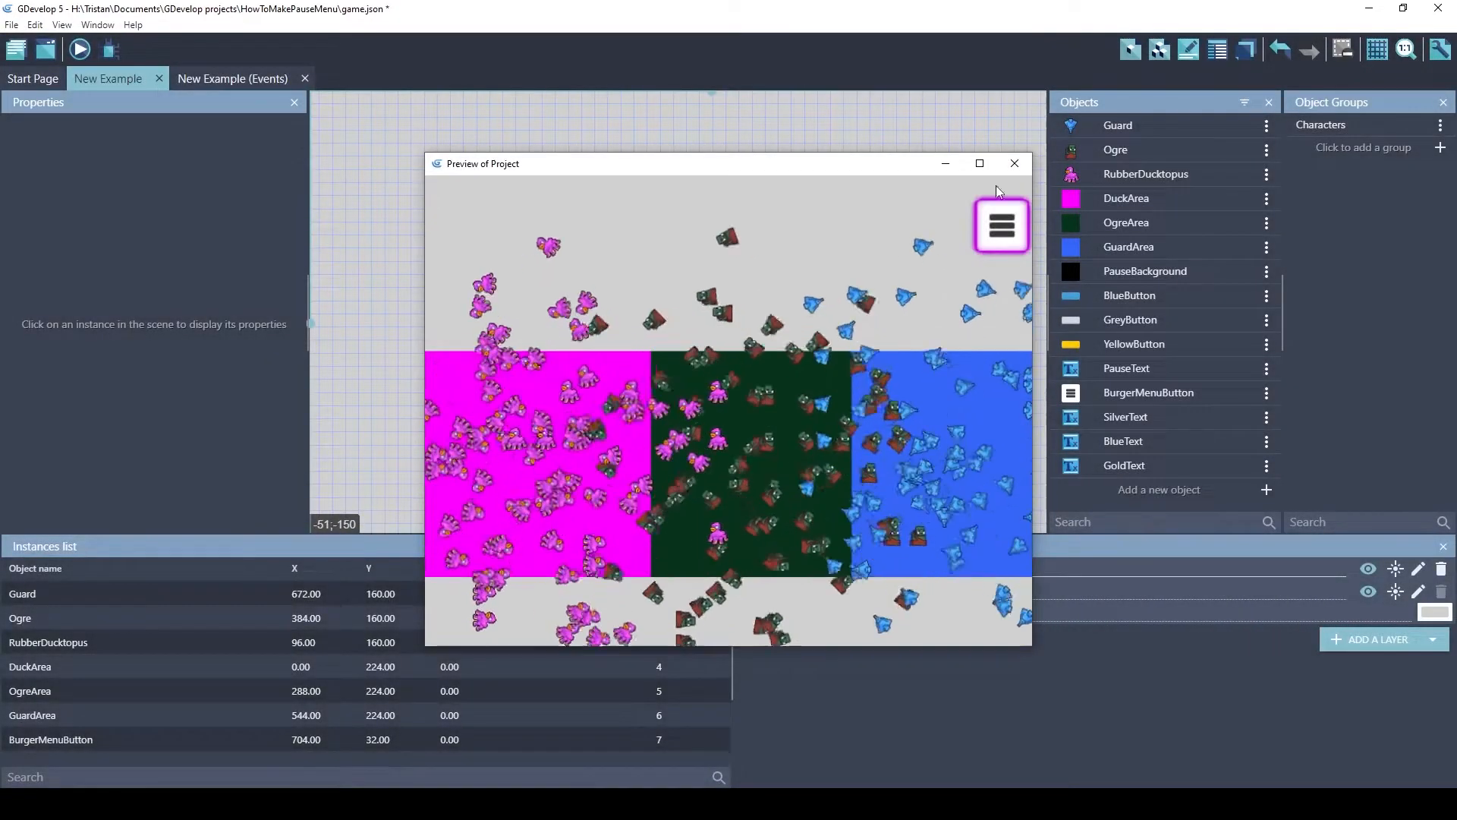
{"action": "left_click", "coordinate": [1015, 163]}
{"action": "left_click_drag", "start_coordinate": [796, 243], "coordinate": [781, 241]}
{"action": "left_click", "coordinate": [781, 152]}
{"action": "left_click", "coordinate": [79, 49]}
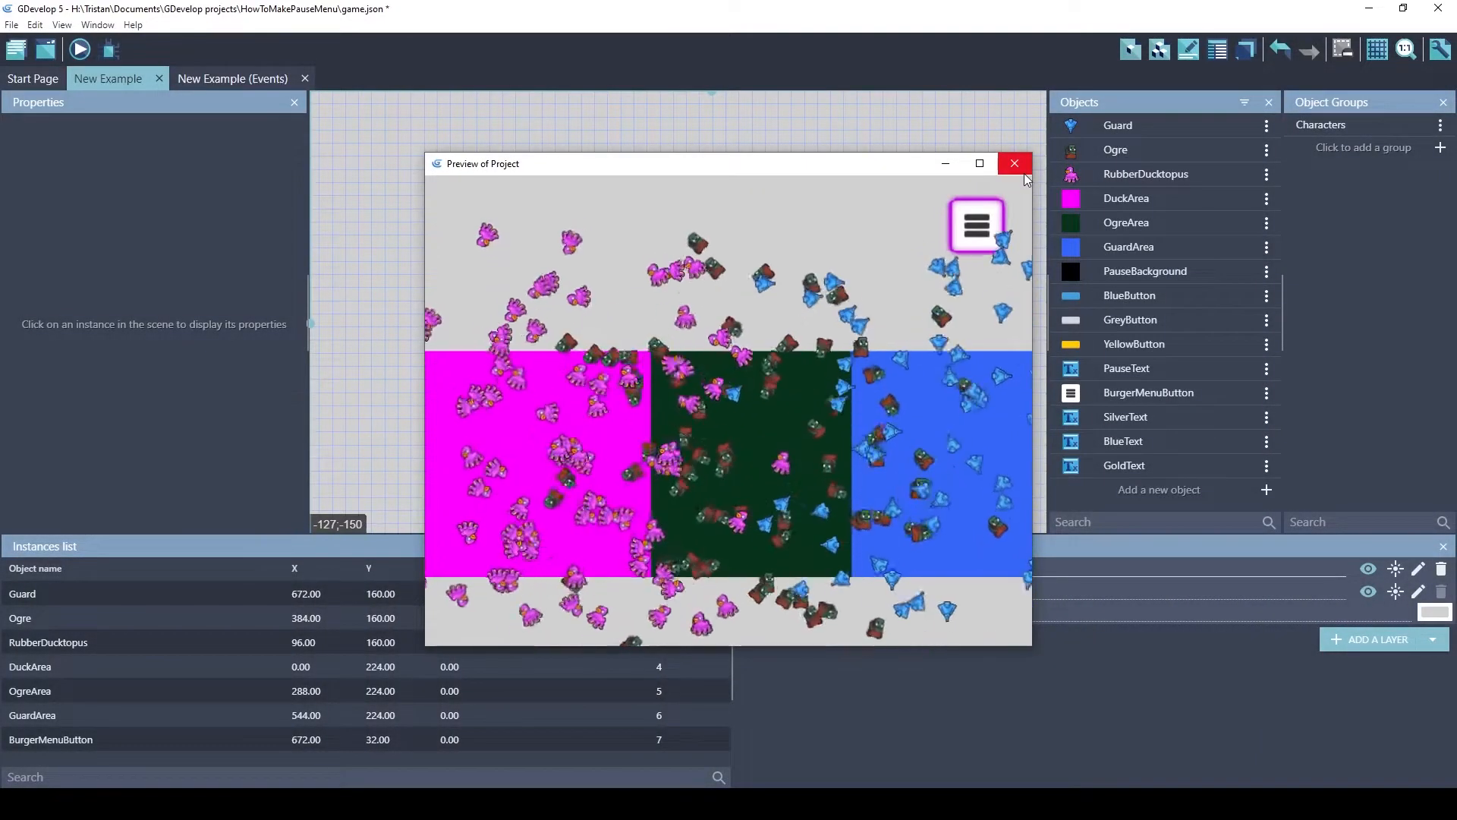
{"action": "left_click", "coordinate": [1023, 173]}
Inspect the BurgerMenuButton's instance properties and object settings without making changes
{"action": "left_click", "coordinate": [776, 244]}
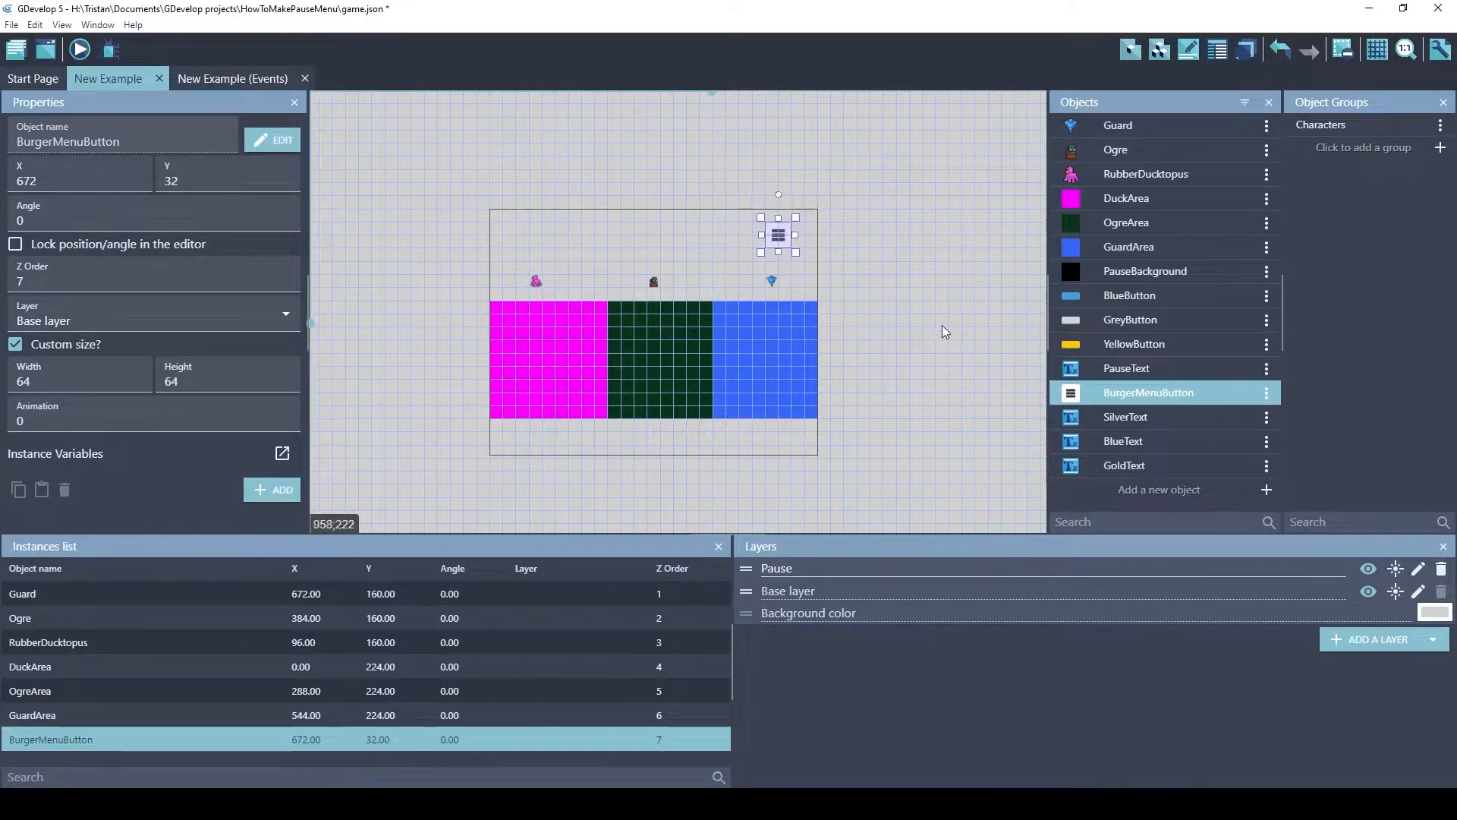
{"action": "double_click", "coordinate": [1122, 398]}
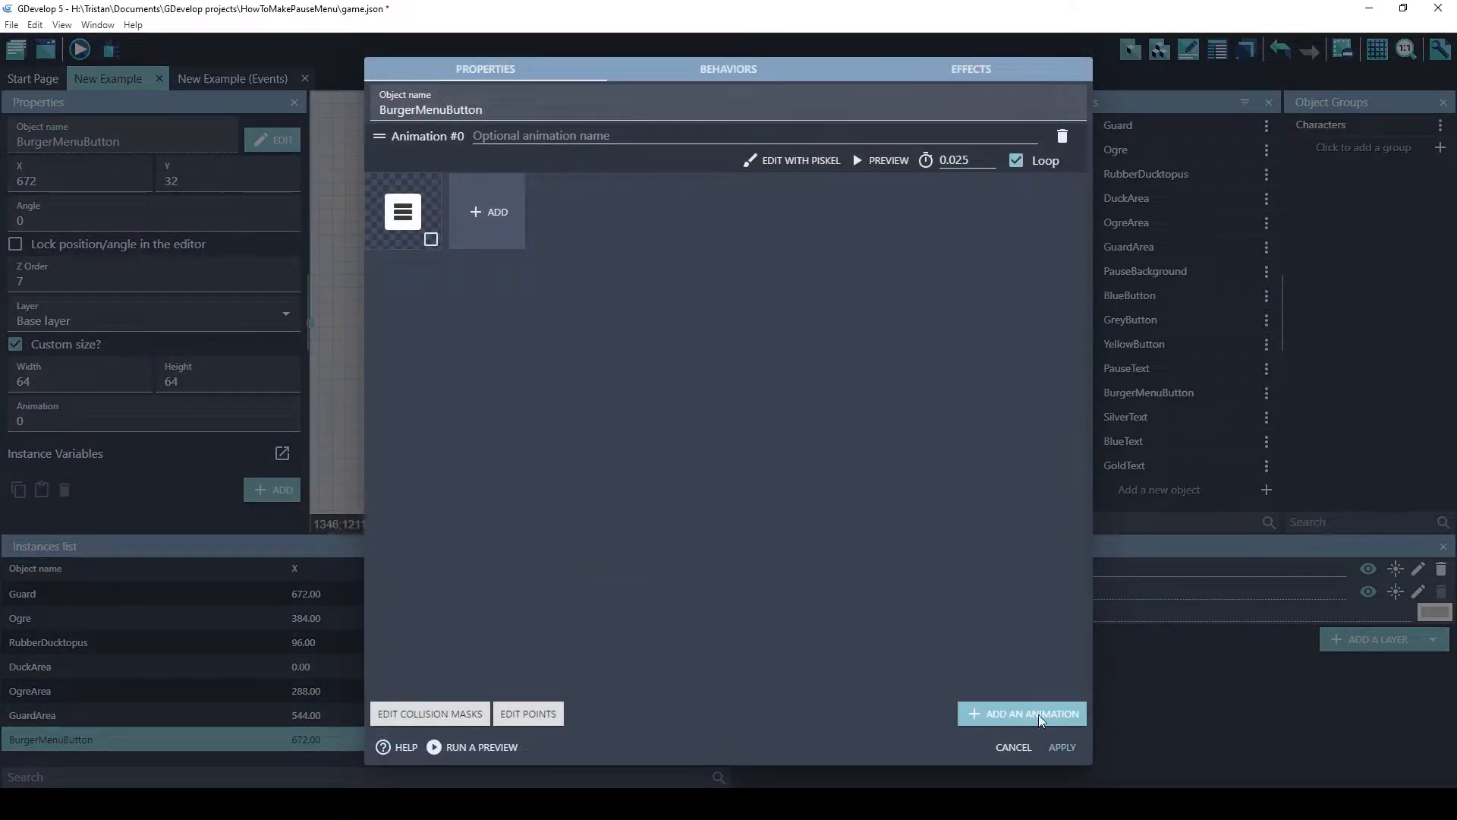
{"action": "left_click", "coordinate": [1014, 747]}
{"action": "left_click", "coordinate": [724, 175]}
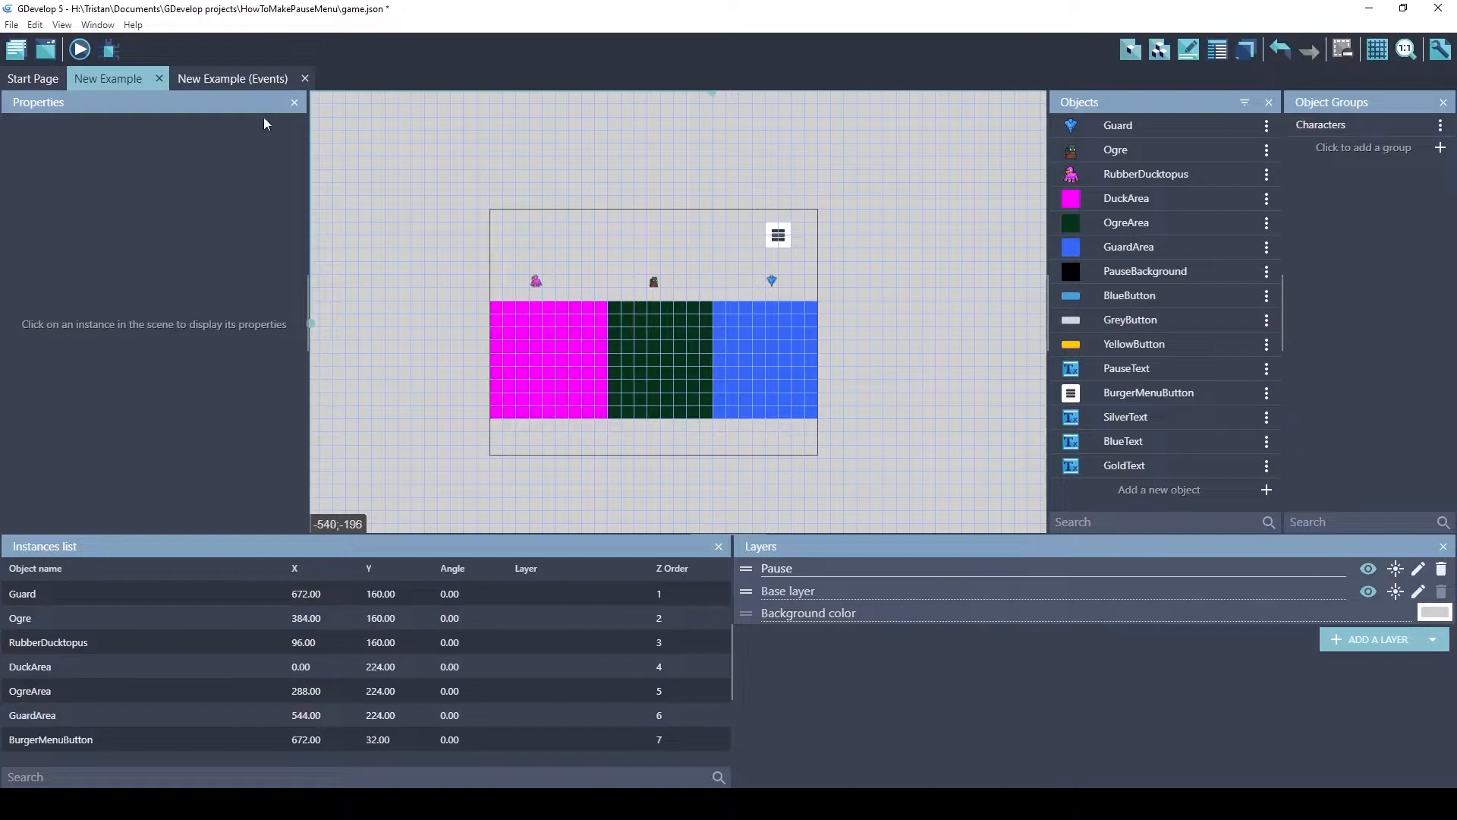
{"action": "left_click", "coordinate": [780, 238]}
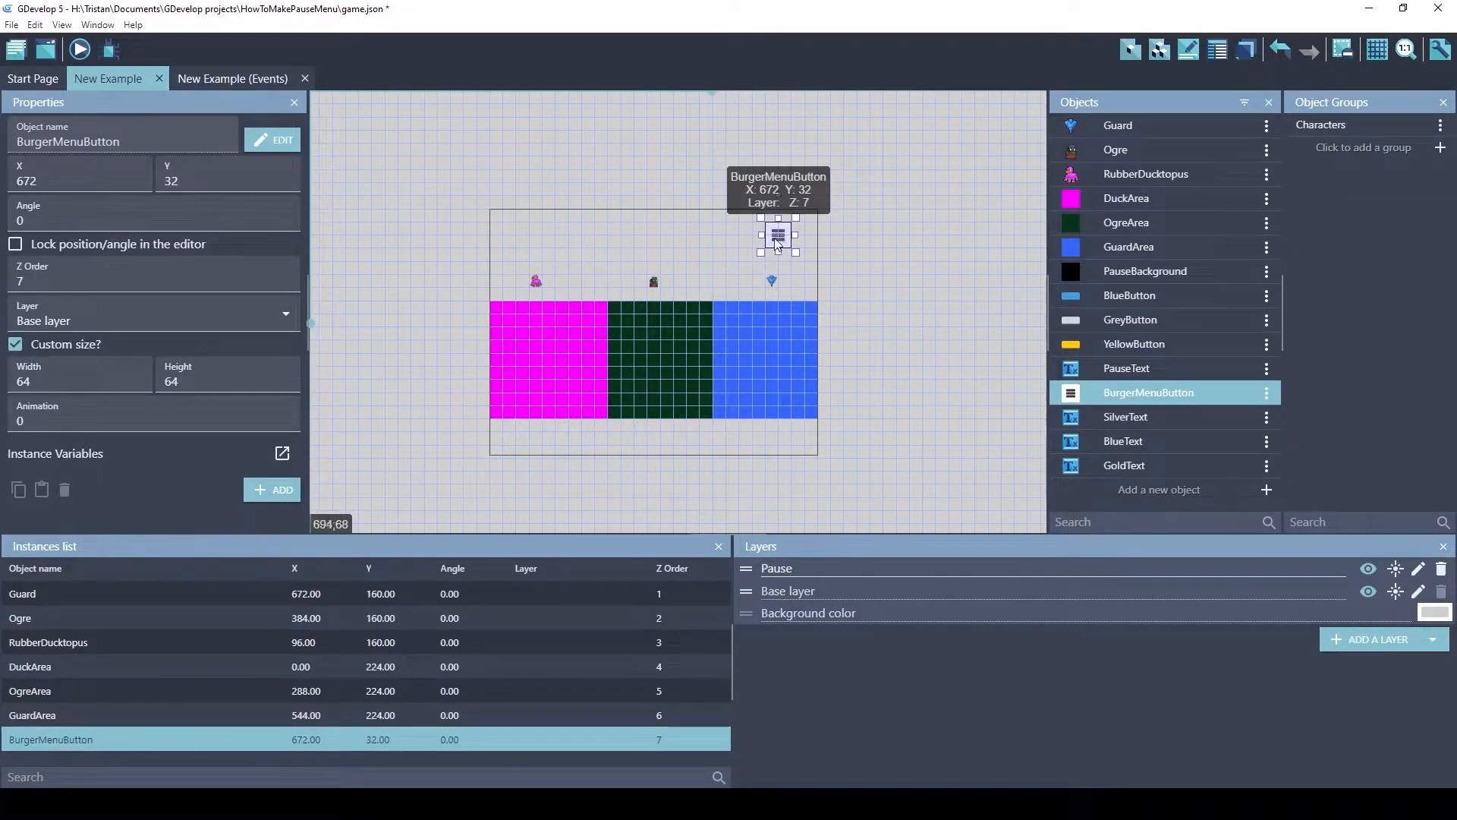
{"action": "left_click", "coordinate": [644, 224]}
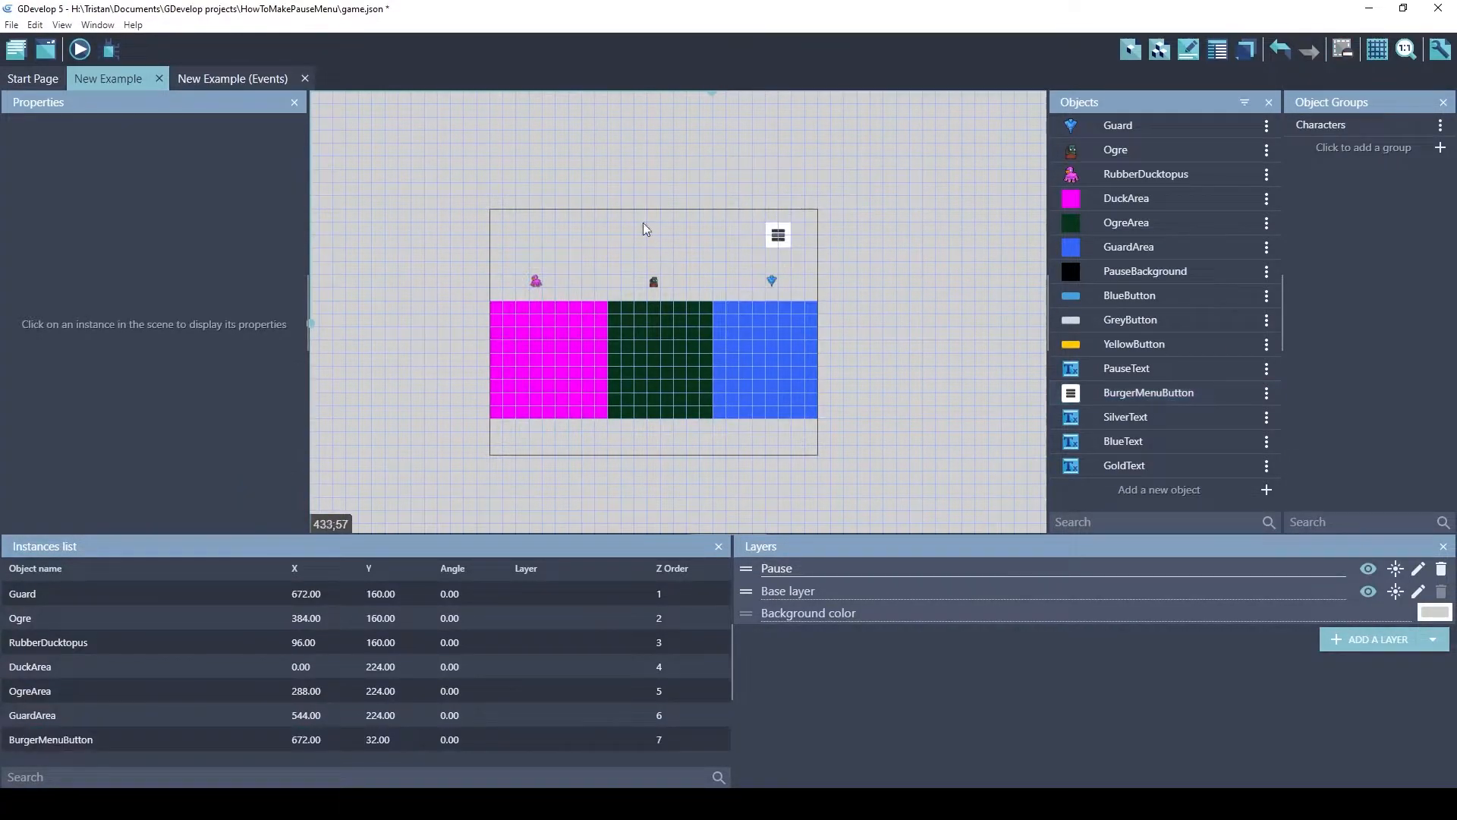
Add a "The cursor/touch is on an object" condition for BurgerMenuButton to the Escape key event, above Trigger once
{"action": "left_click", "coordinate": [221, 79]}
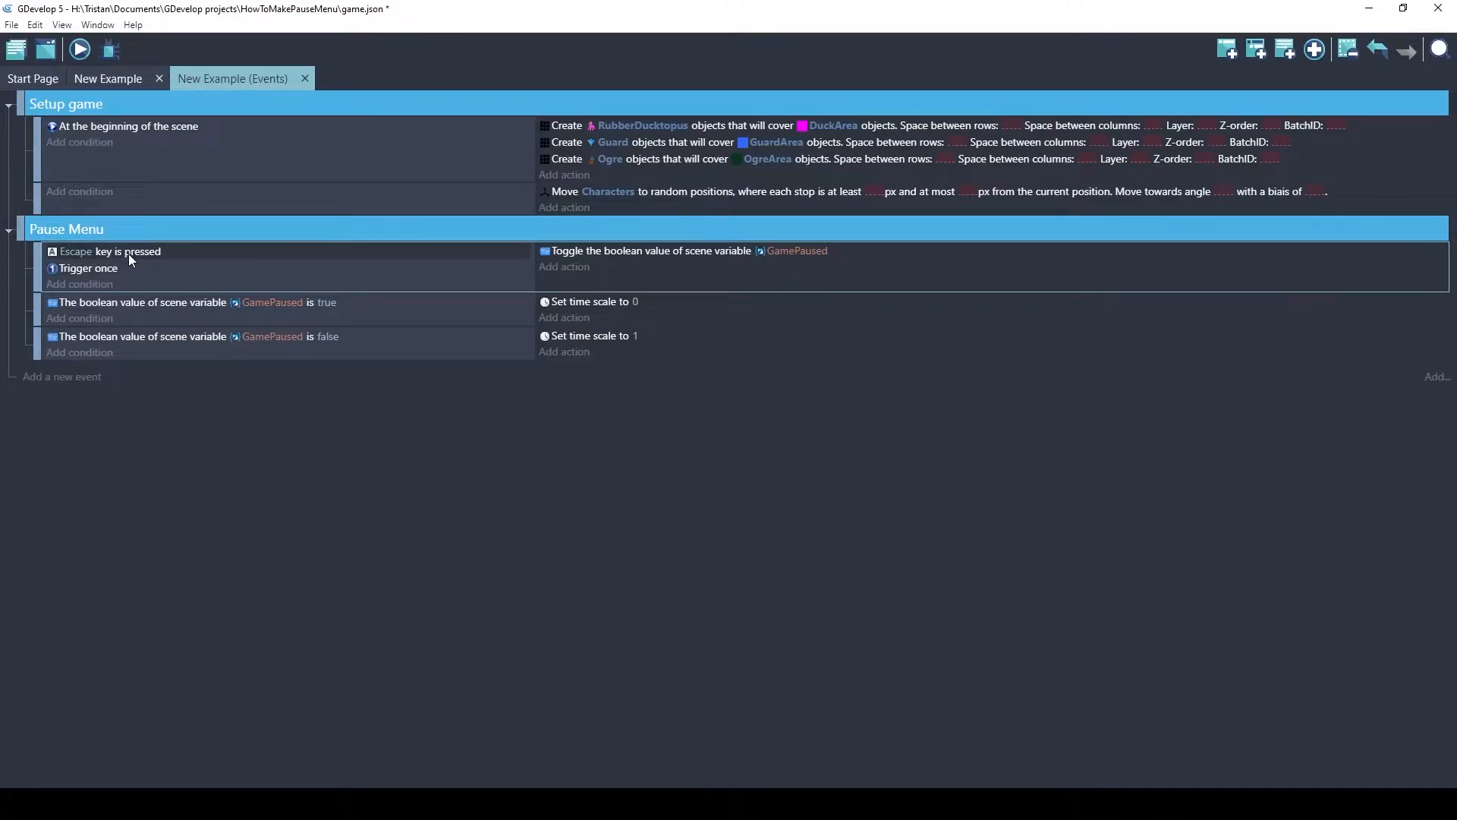
{"action": "left_click", "coordinate": [85, 284]}
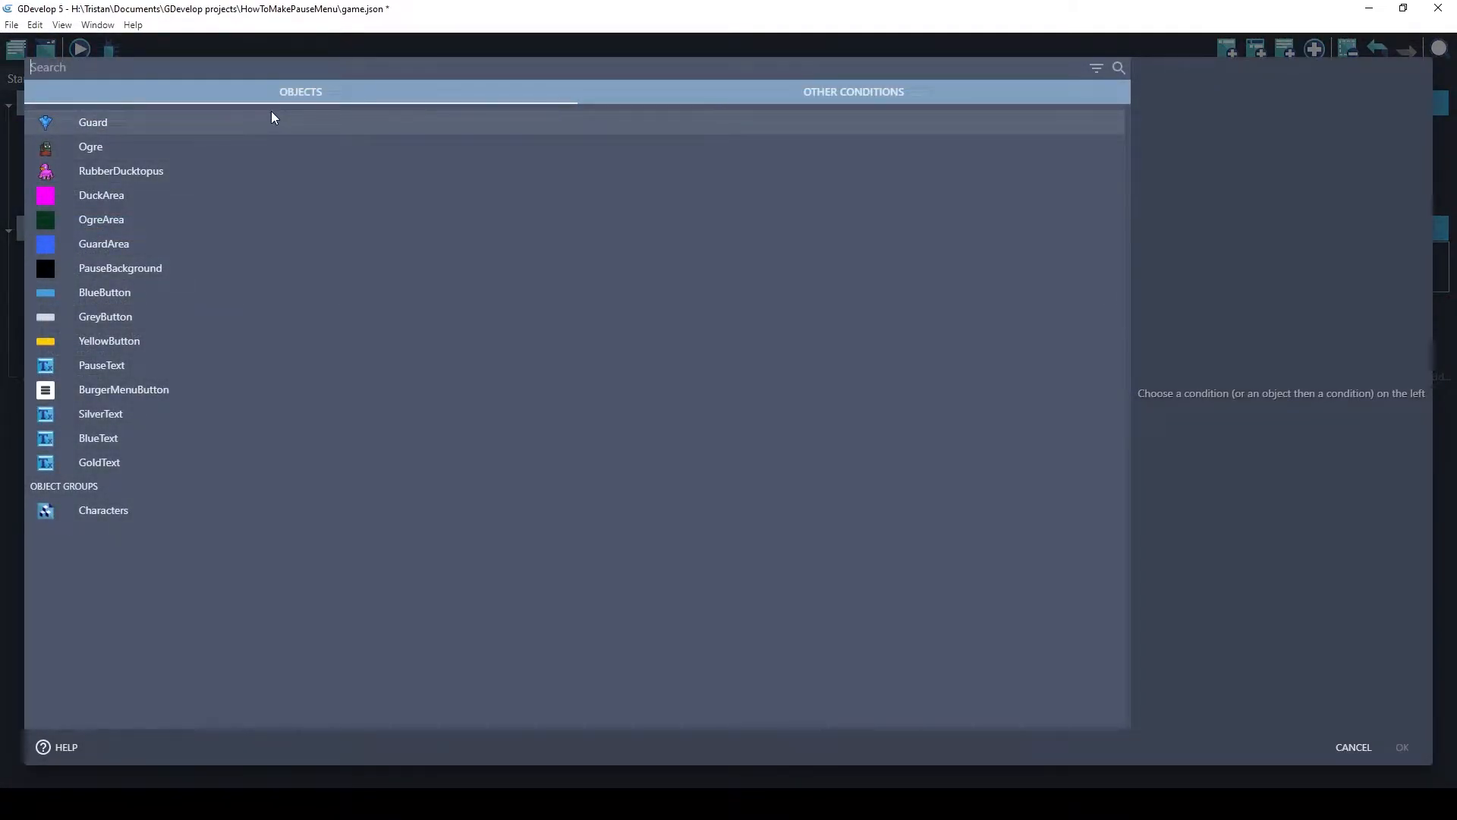
{"action": "type", "text": "mouse"}
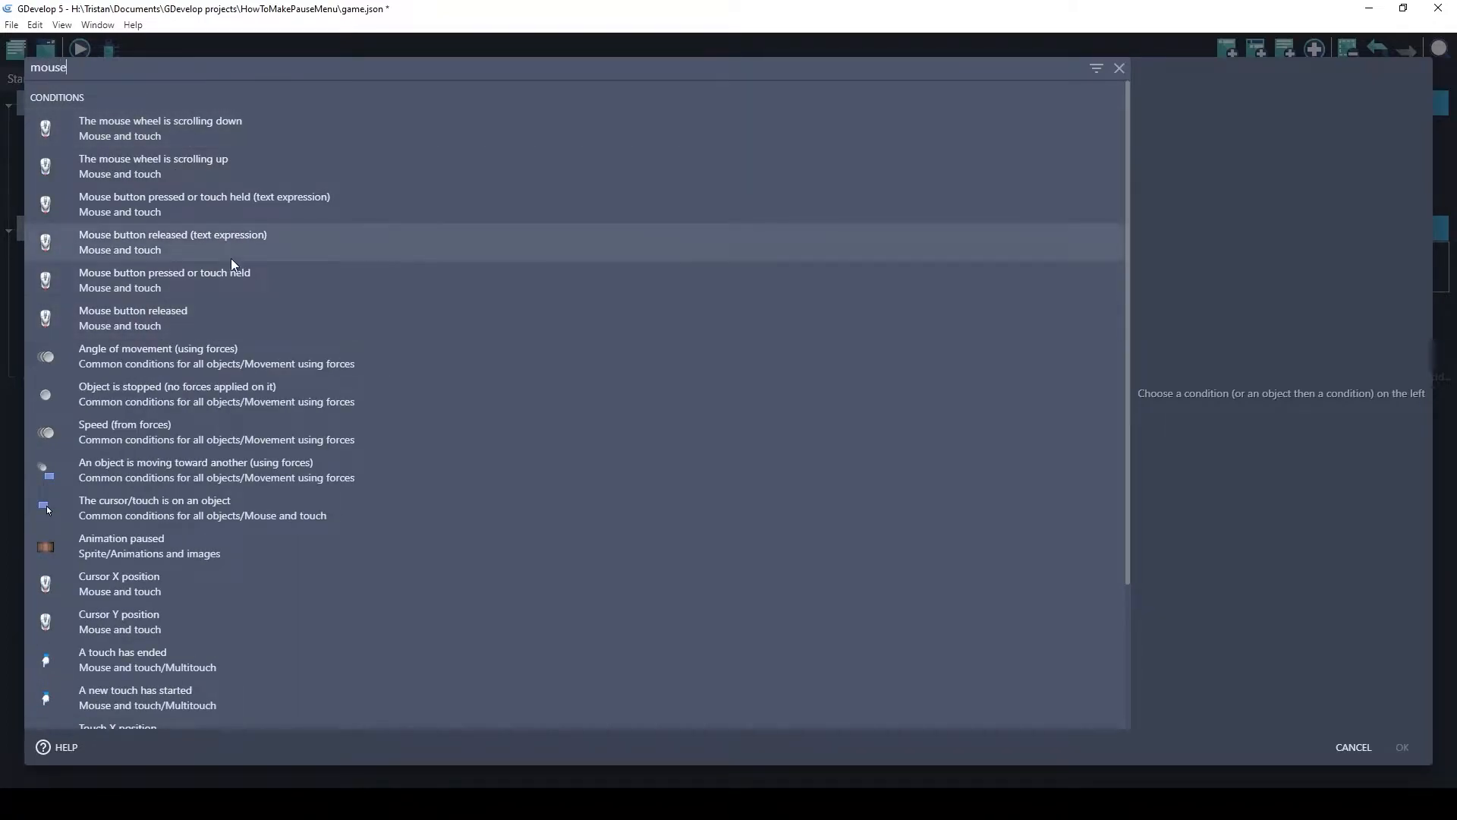
{"action": "left_click", "coordinate": [195, 513]}
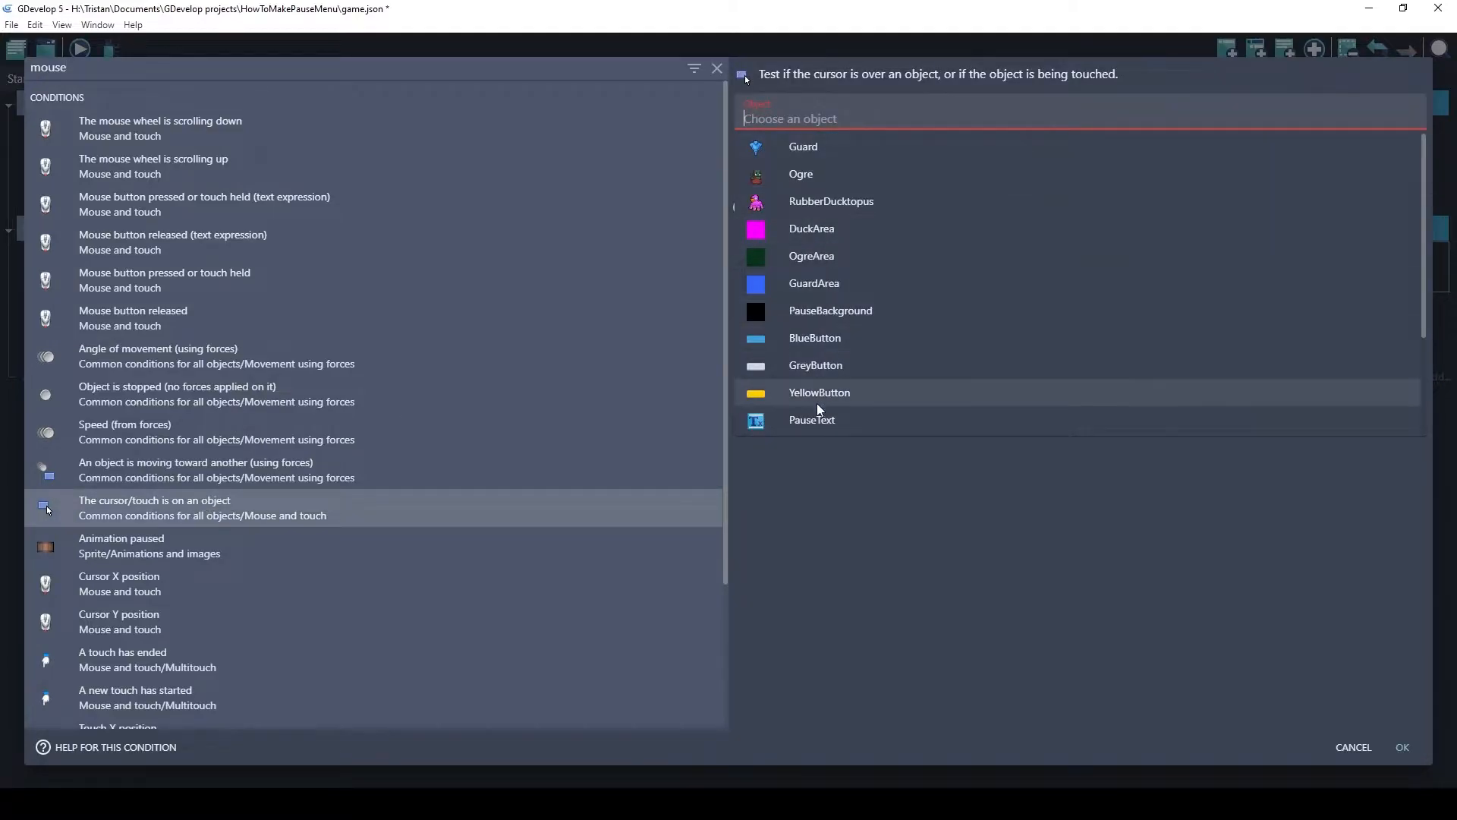
{"action": "scroll", "coordinate": [820, 364], "scroll_direction": "down", "scroll_amount": 2}
{"action": "scroll", "coordinate": [807, 144], "scroll_direction": "up", "scroll_amount": 3}
{"action": "scroll", "coordinate": [843, 273], "scroll_direction": "down", "scroll_amount": 3}
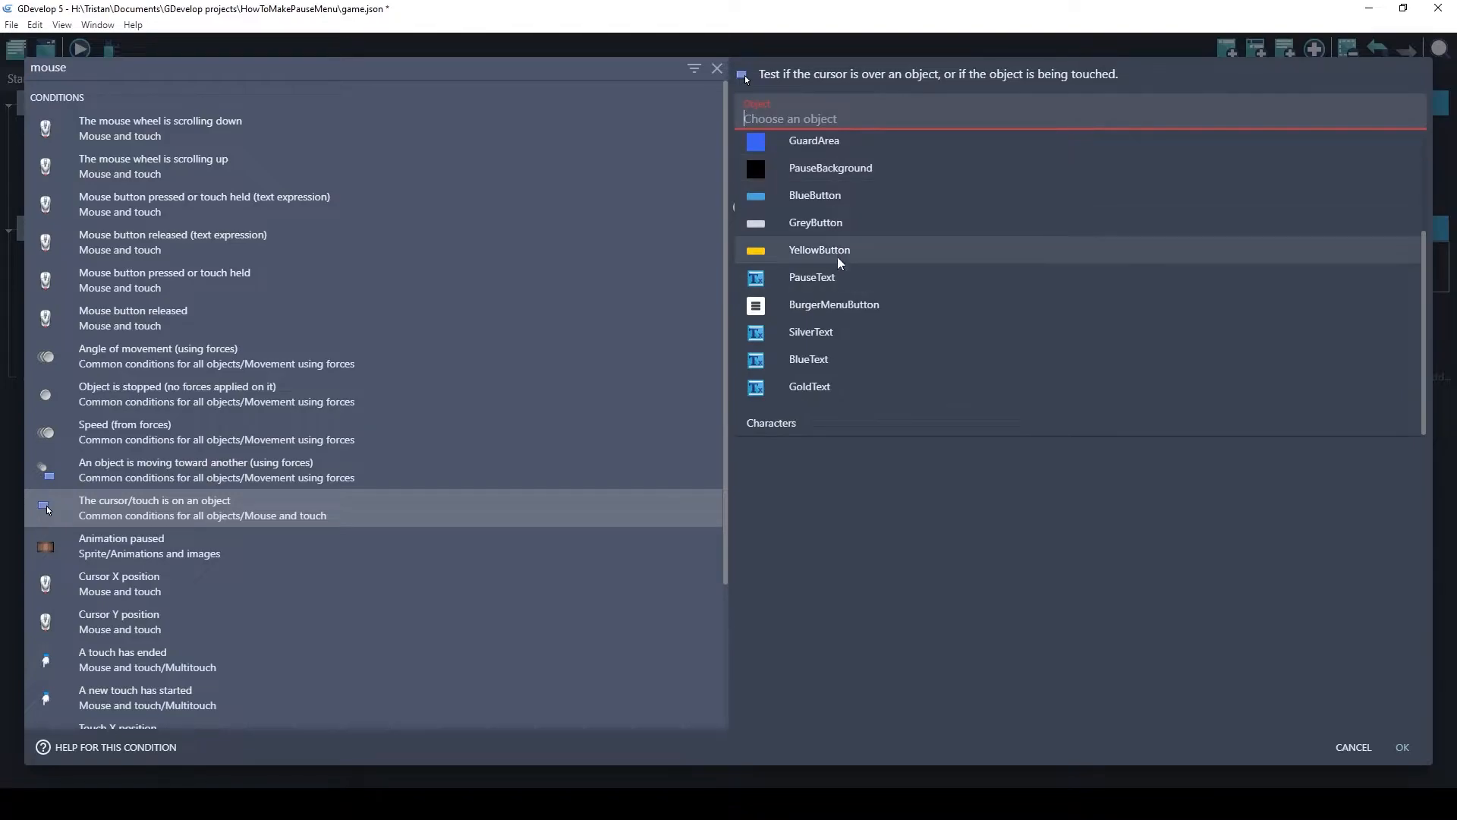
{"action": "left_click", "coordinate": [835, 306]}
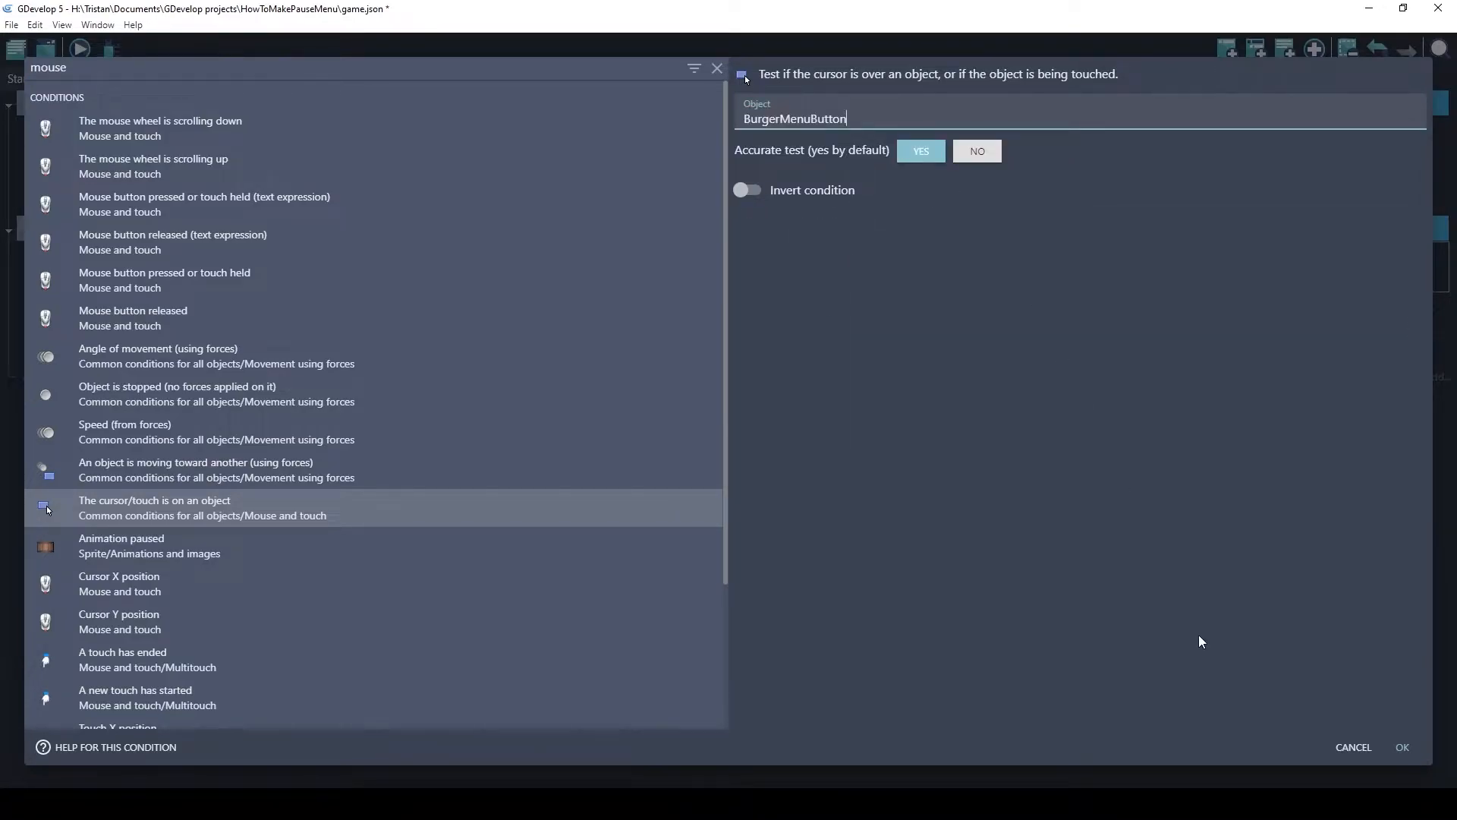
{"action": "left_click", "coordinate": [1403, 747]}
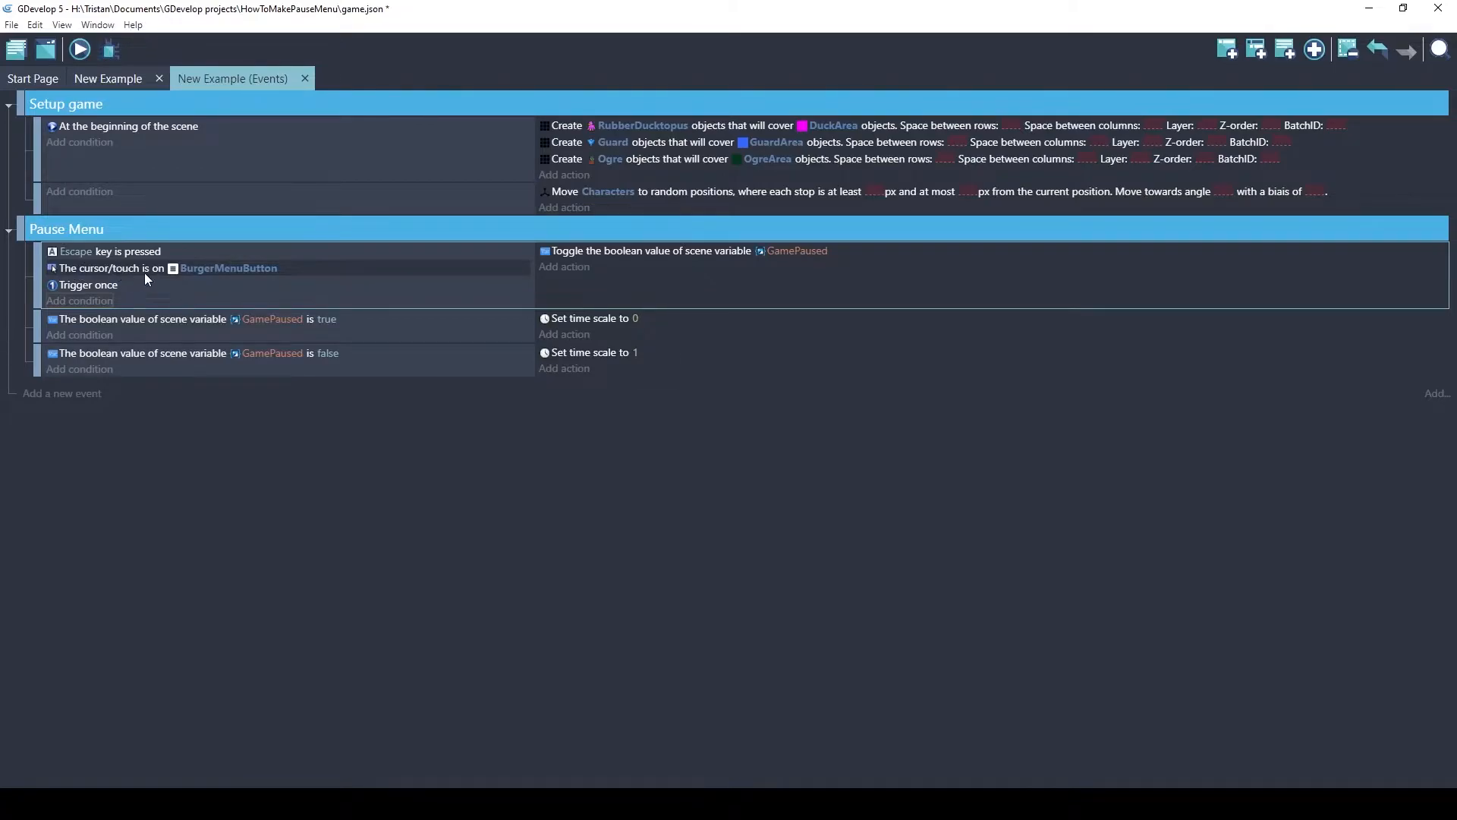
Add a "Mouse button pressed or touch held" condition for Left (primary) to the Escape key event, above Trigger once
{"action": "left_click", "coordinate": [79, 302]}
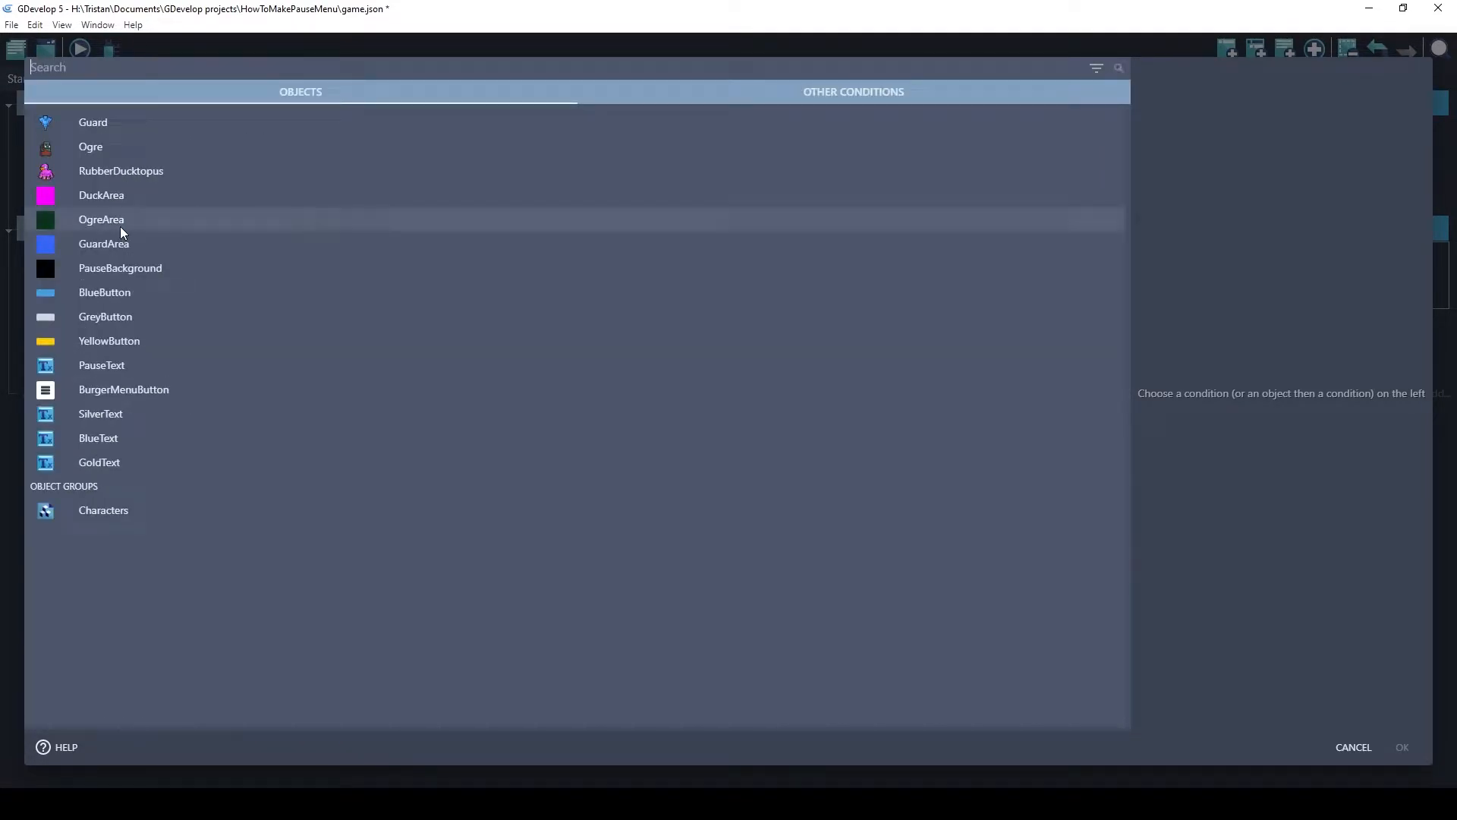
{"action": "type", "text": "mouse"}
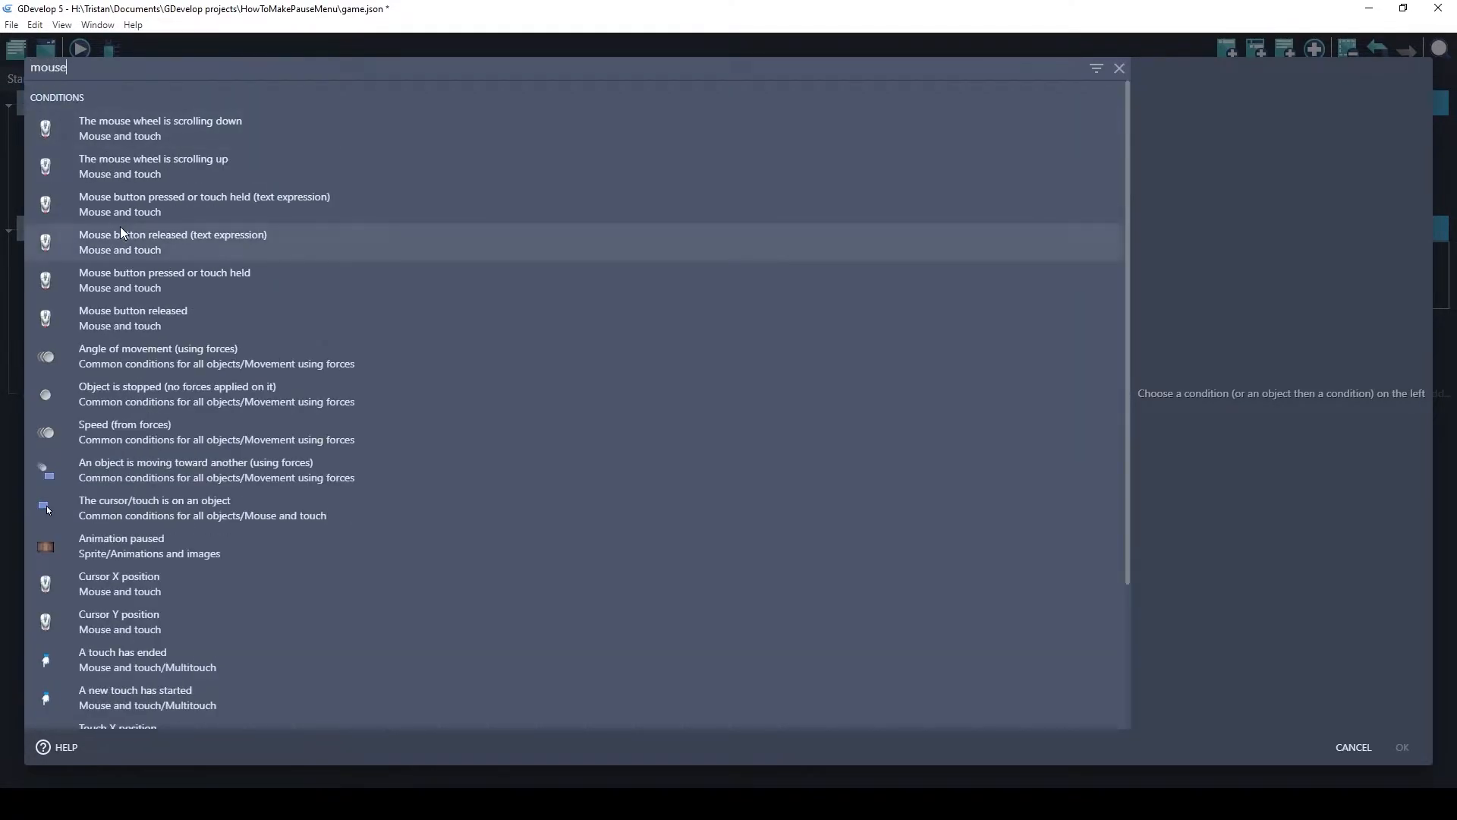
{"action": "left_click", "coordinate": [277, 280]}
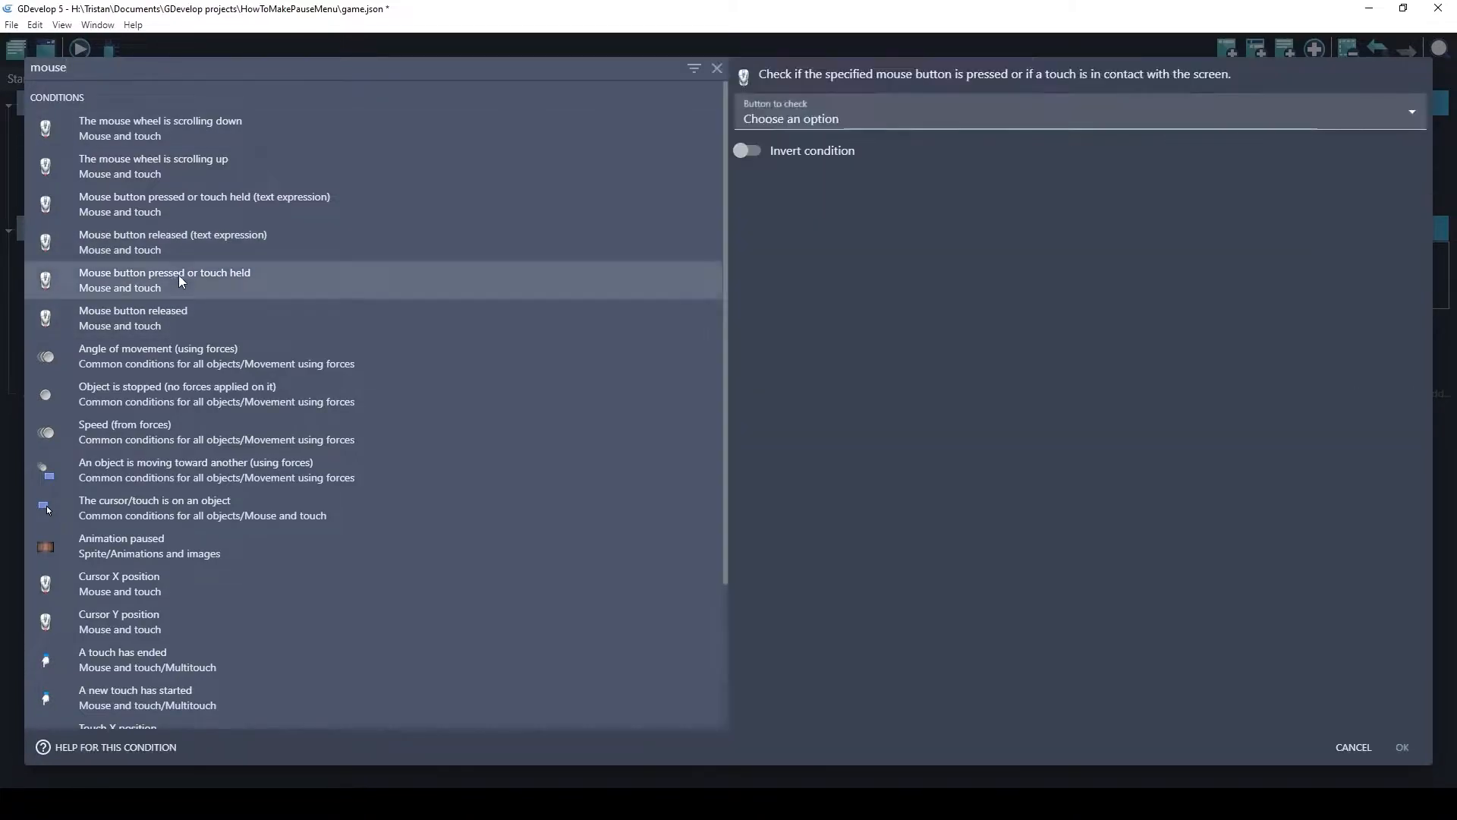
{"action": "left_click", "coordinate": [909, 112]}
{"action": "left_click", "coordinate": [785, 153]}
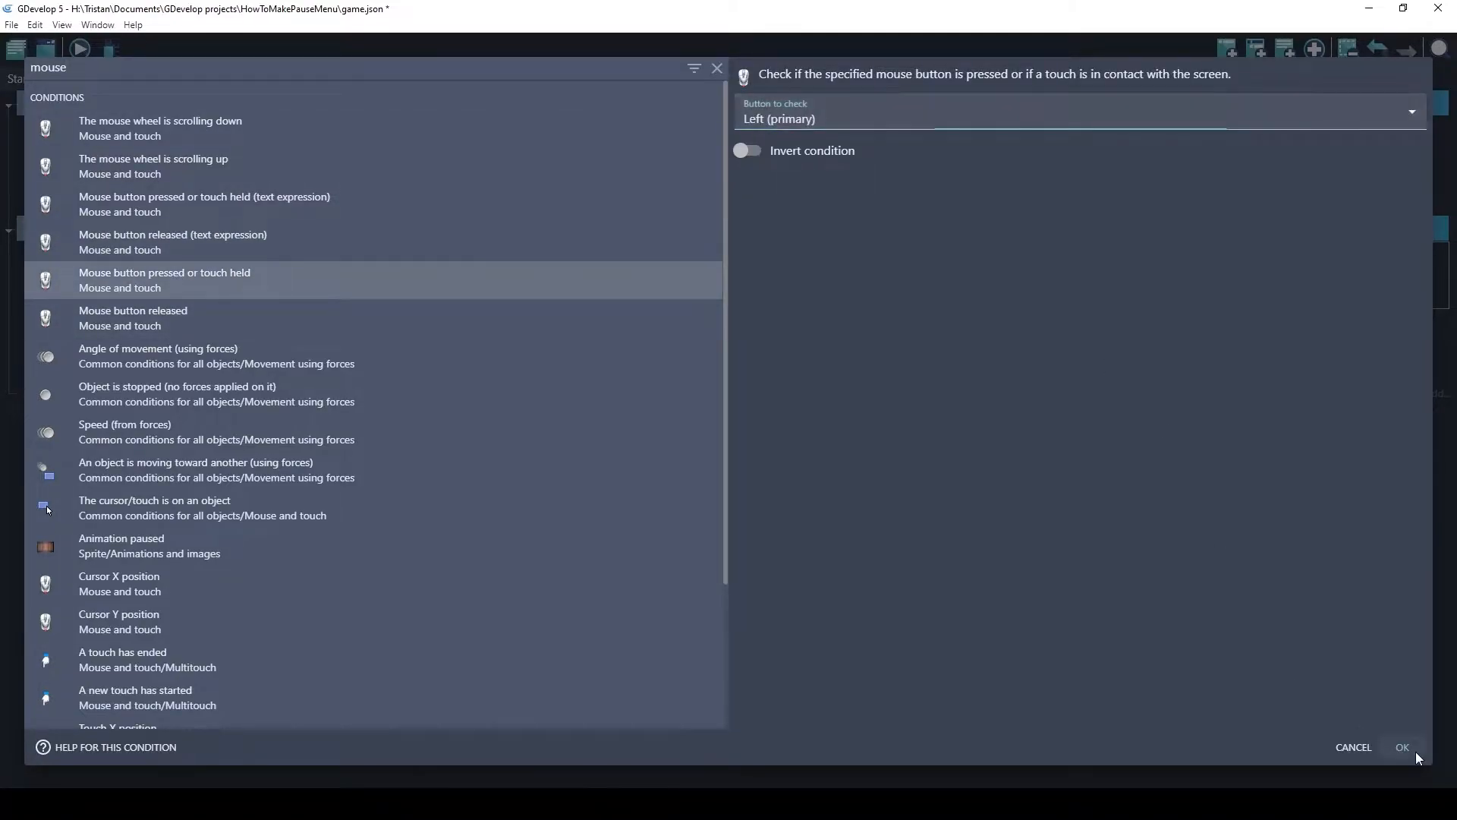
{"action": "left_click", "coordinate": [1403, 746]}
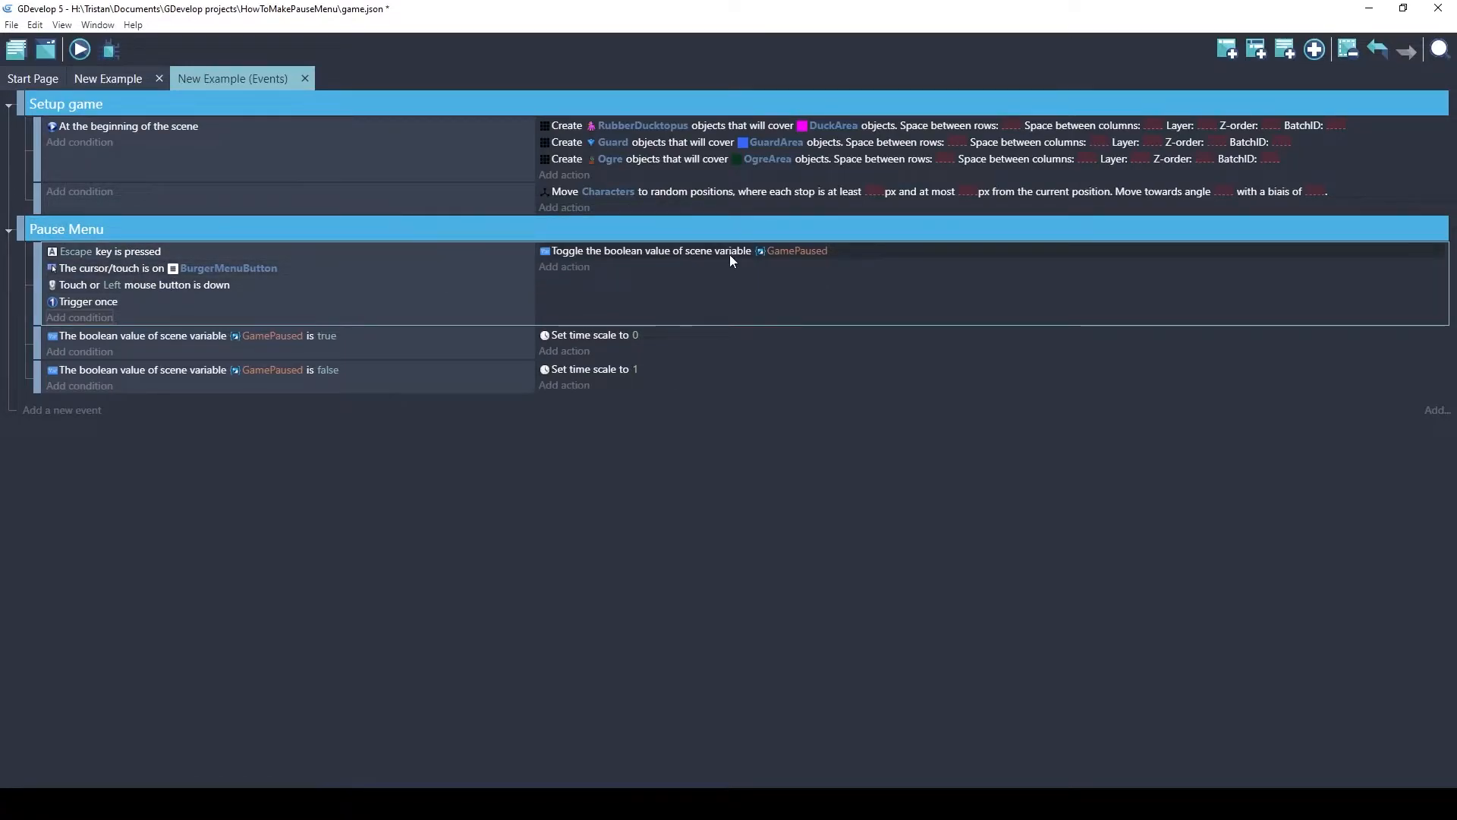
Add an Or condition at the start of the Escape key event and nest the Escape key condition inside it
{"action": "left_click", "coordinate": [97, 319]}
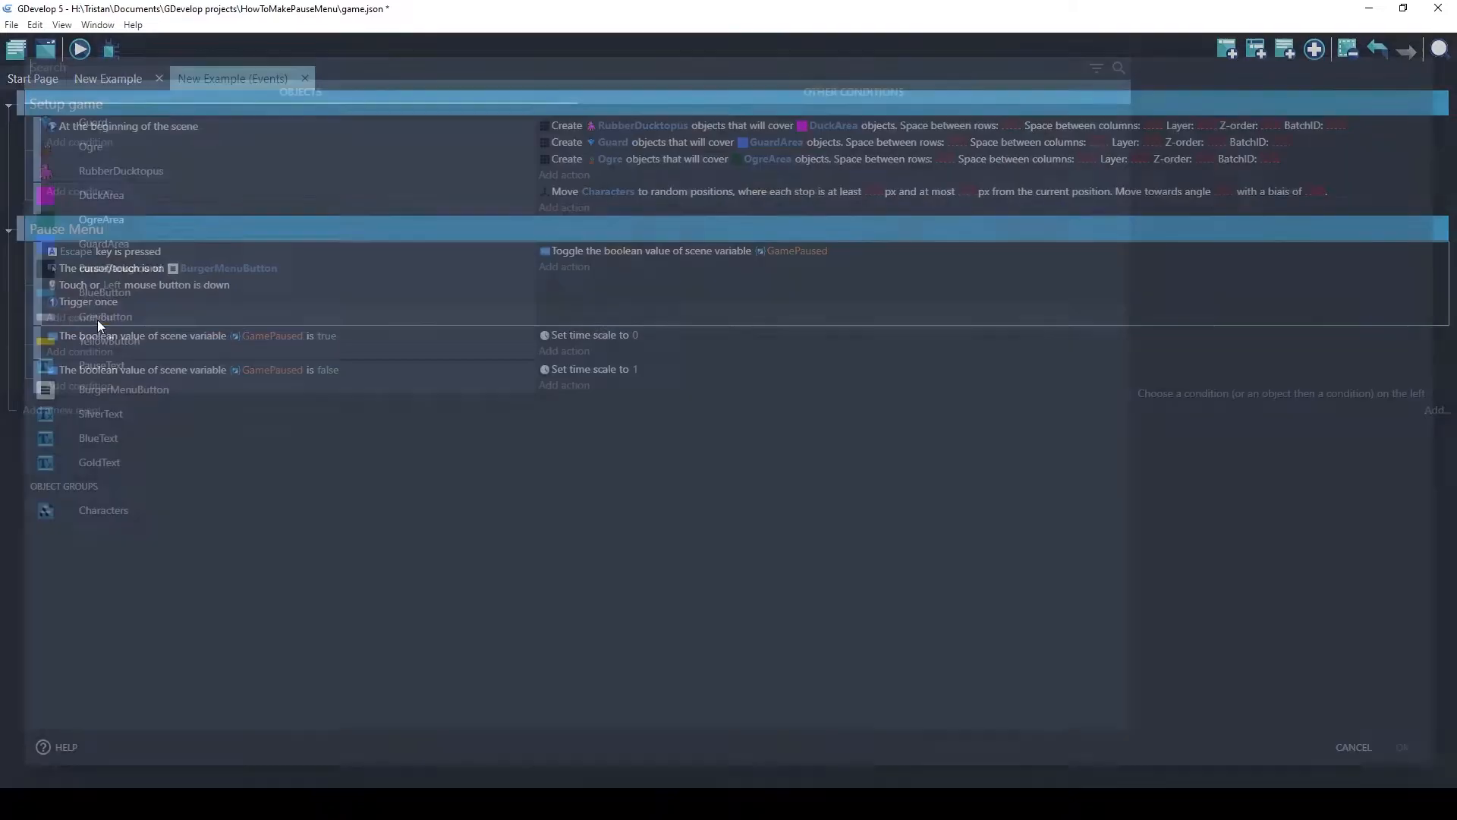
{"action": "type", "text": "or"}
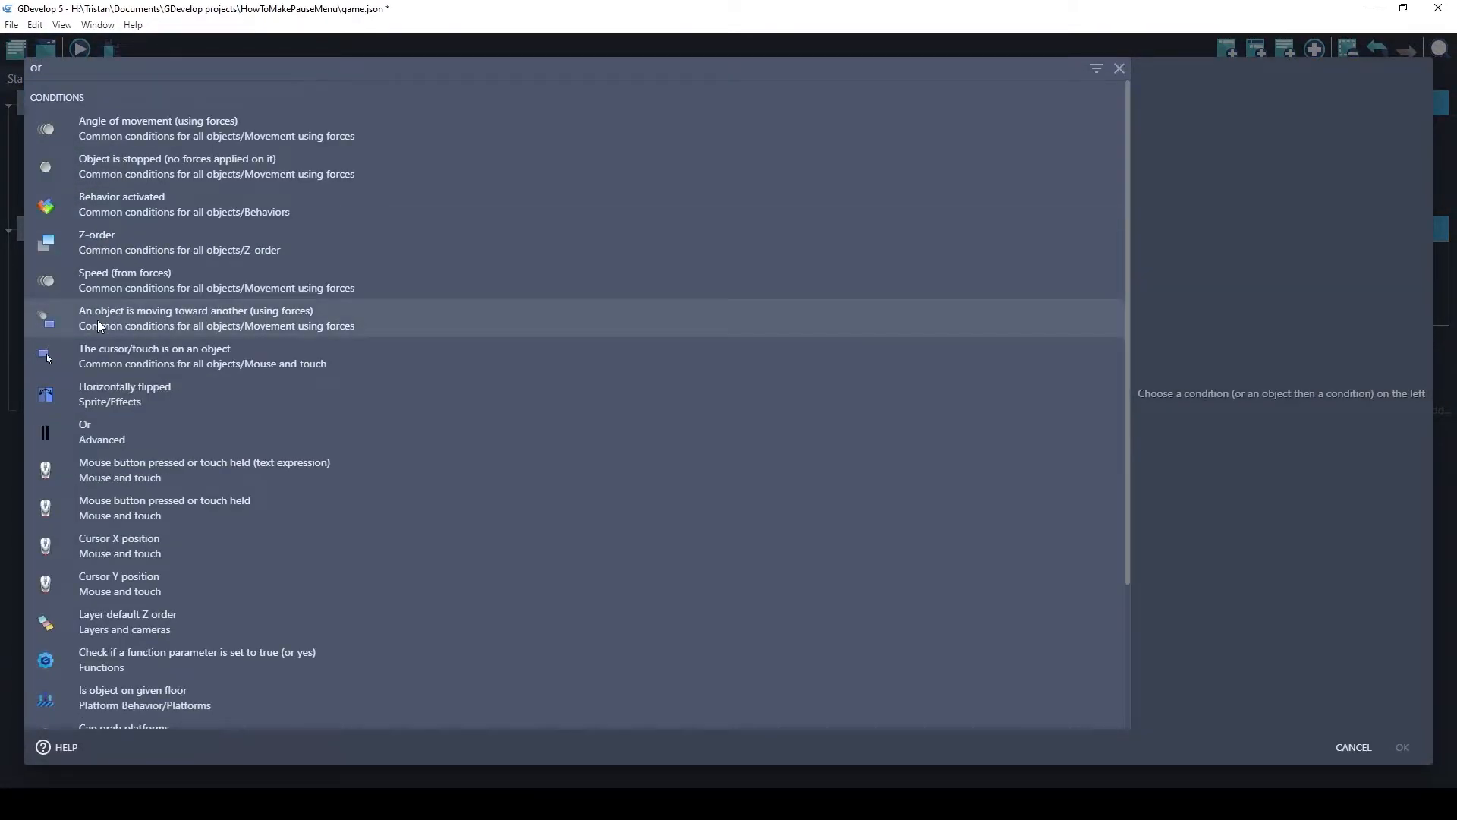
{"action": "left_click", "coordinate": [195, 436]}
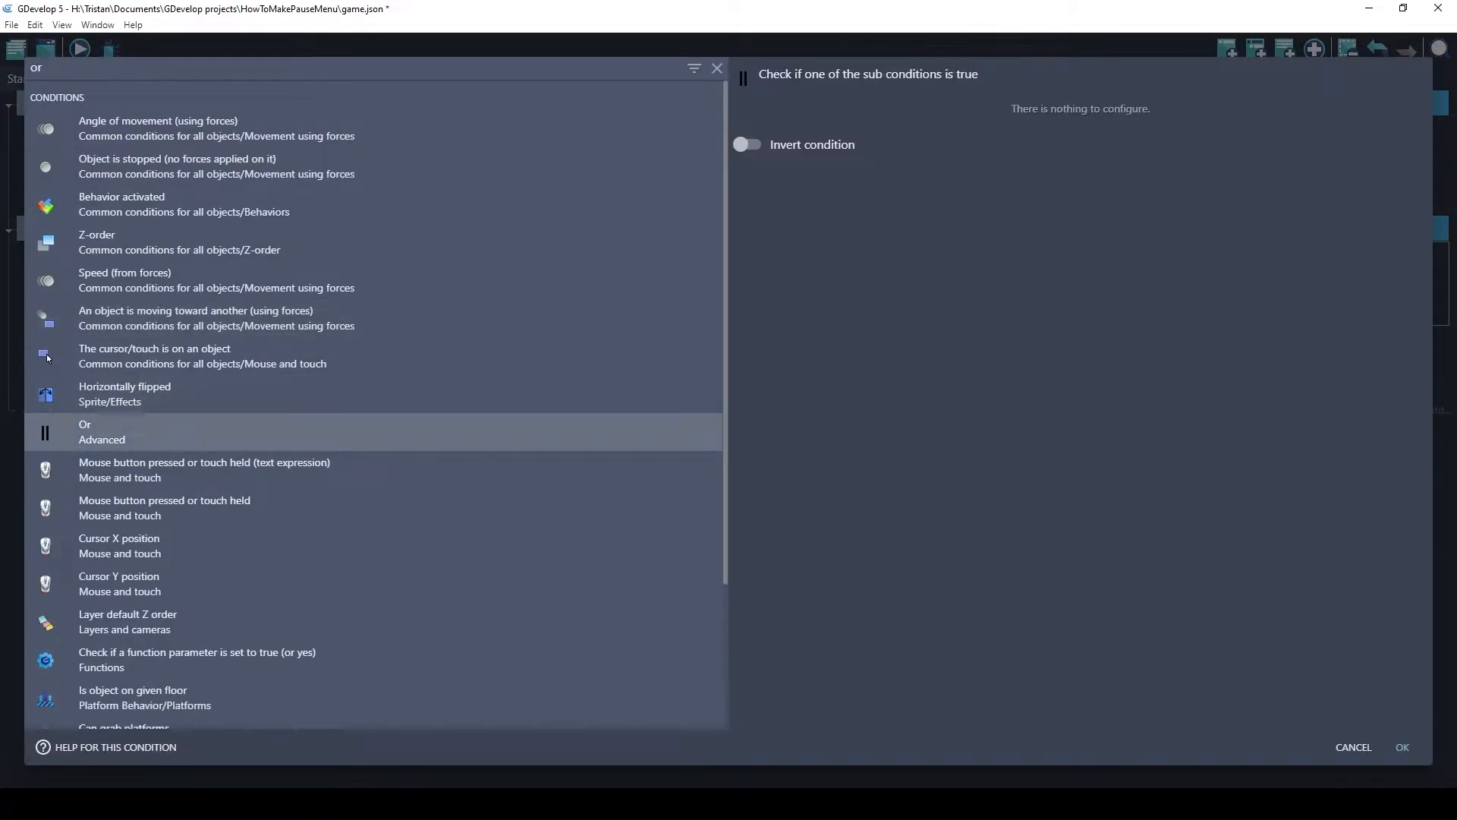
{"action": "left_click", "coordinate": [1403, 746]}
{"action": "left_click_drag", "start_coordinate": [82, 304], "coordinate": [118, 266]}
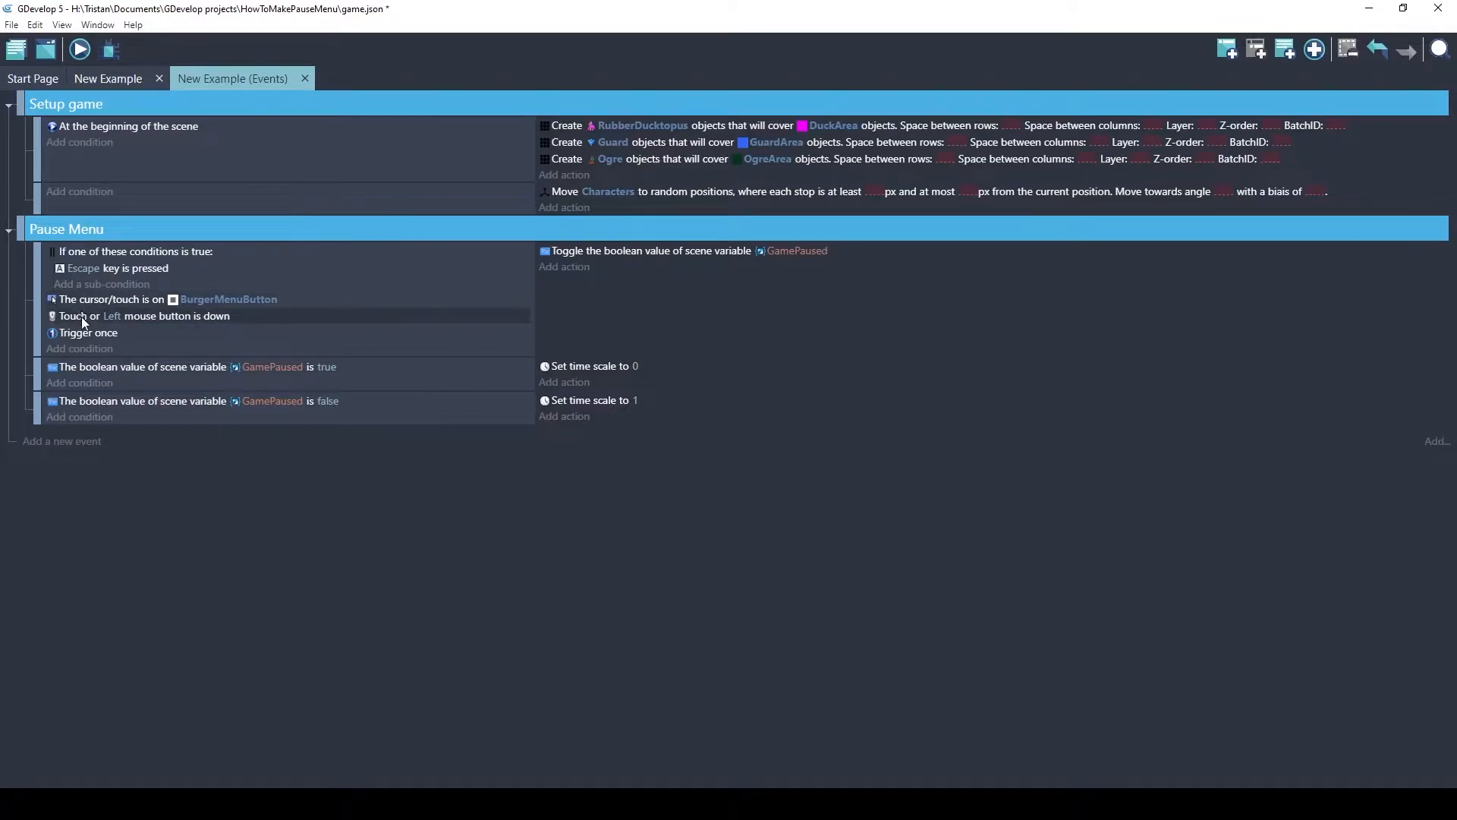
Add an And condition inside the Or condition, below Escape, and move the left mouse button and BurgerMenuButton cursor conditions into it
{"action": "left_click", "coordinate": [92, 350]}
{"action": "type", "text": "and"}
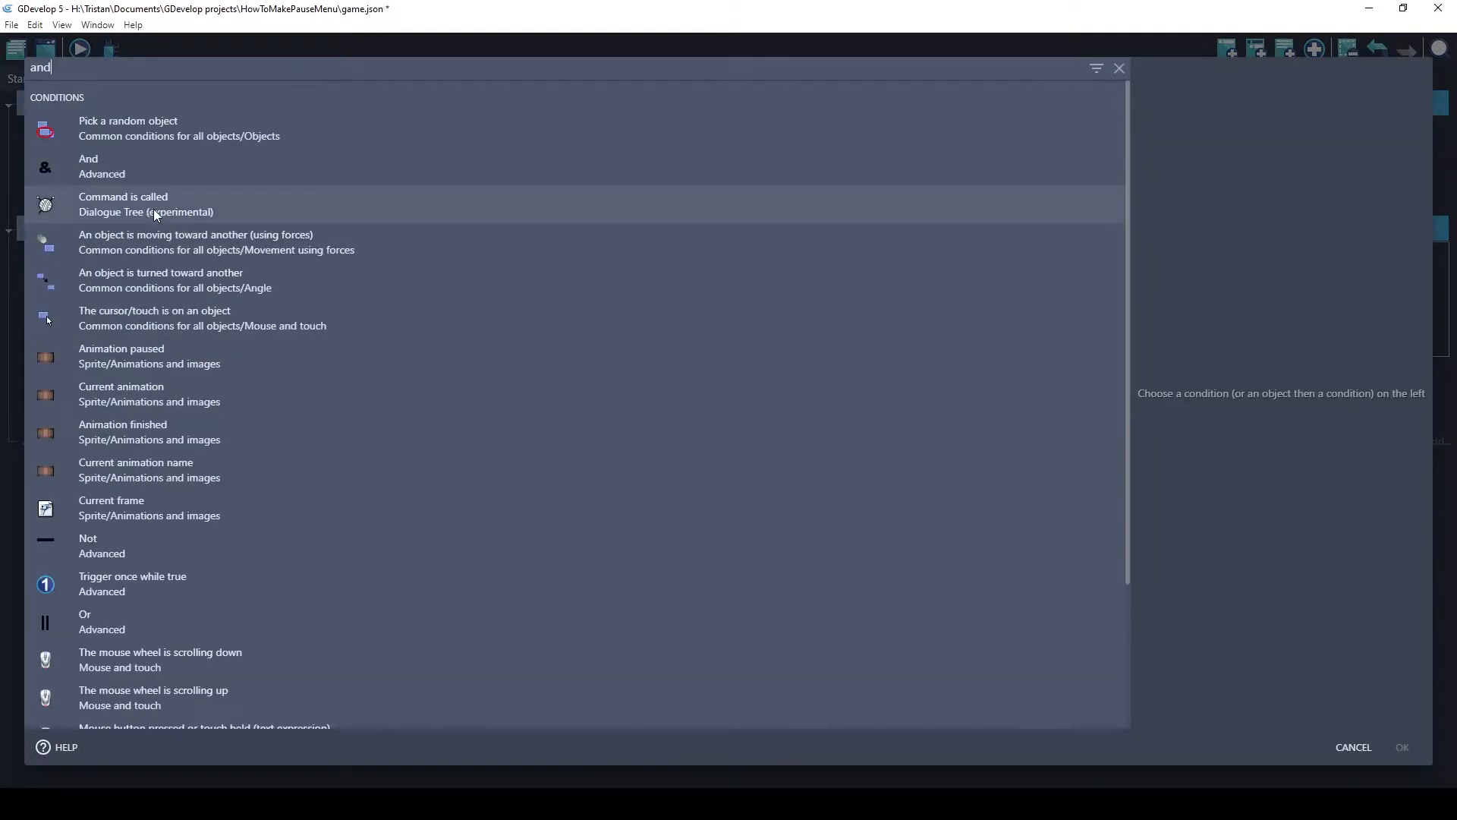
{"action": "left_click", "coordinate": [94, 177]}
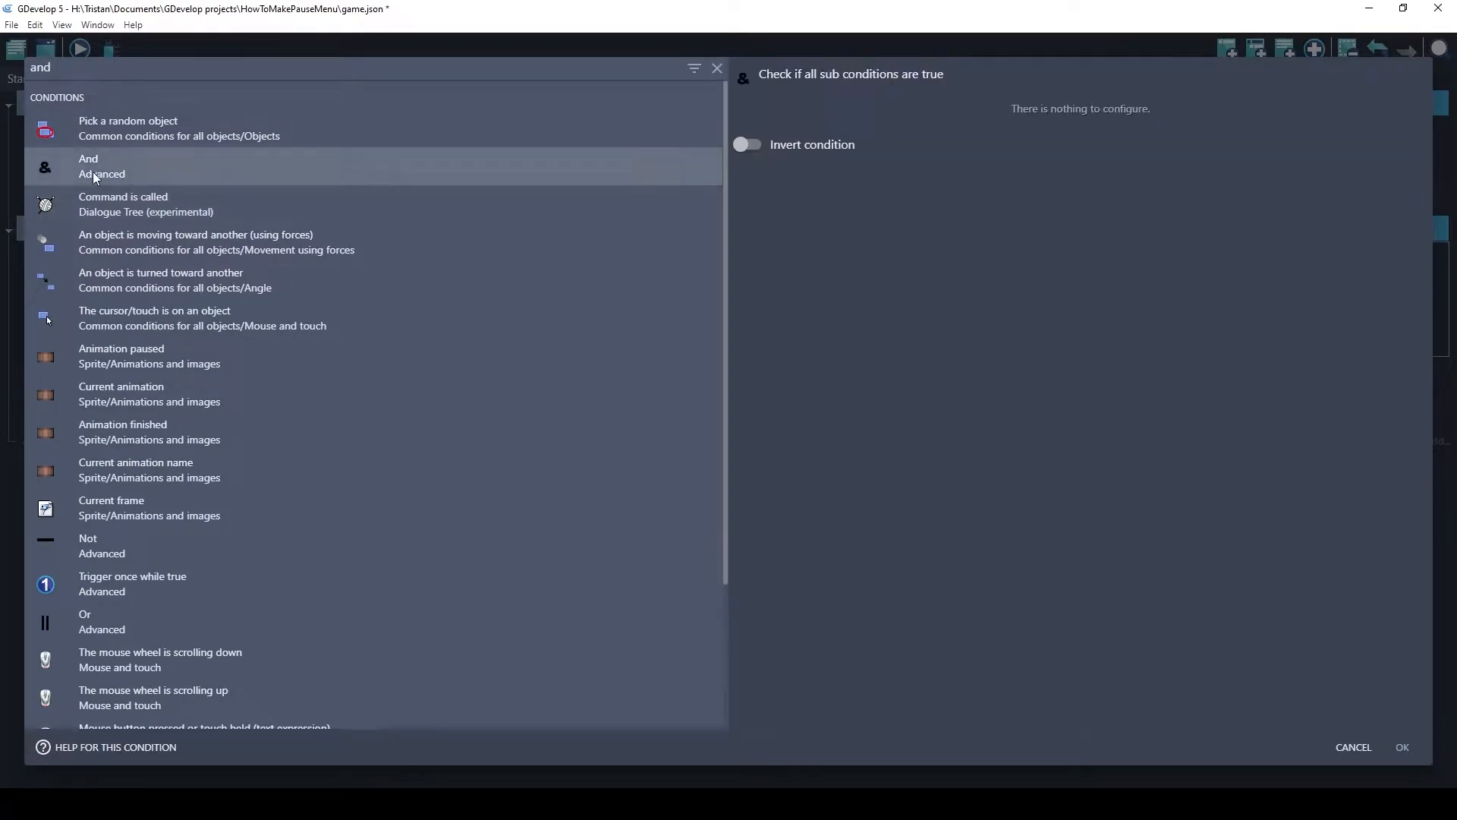
{"action": "left_click", "coordinate": [1401, 748]}
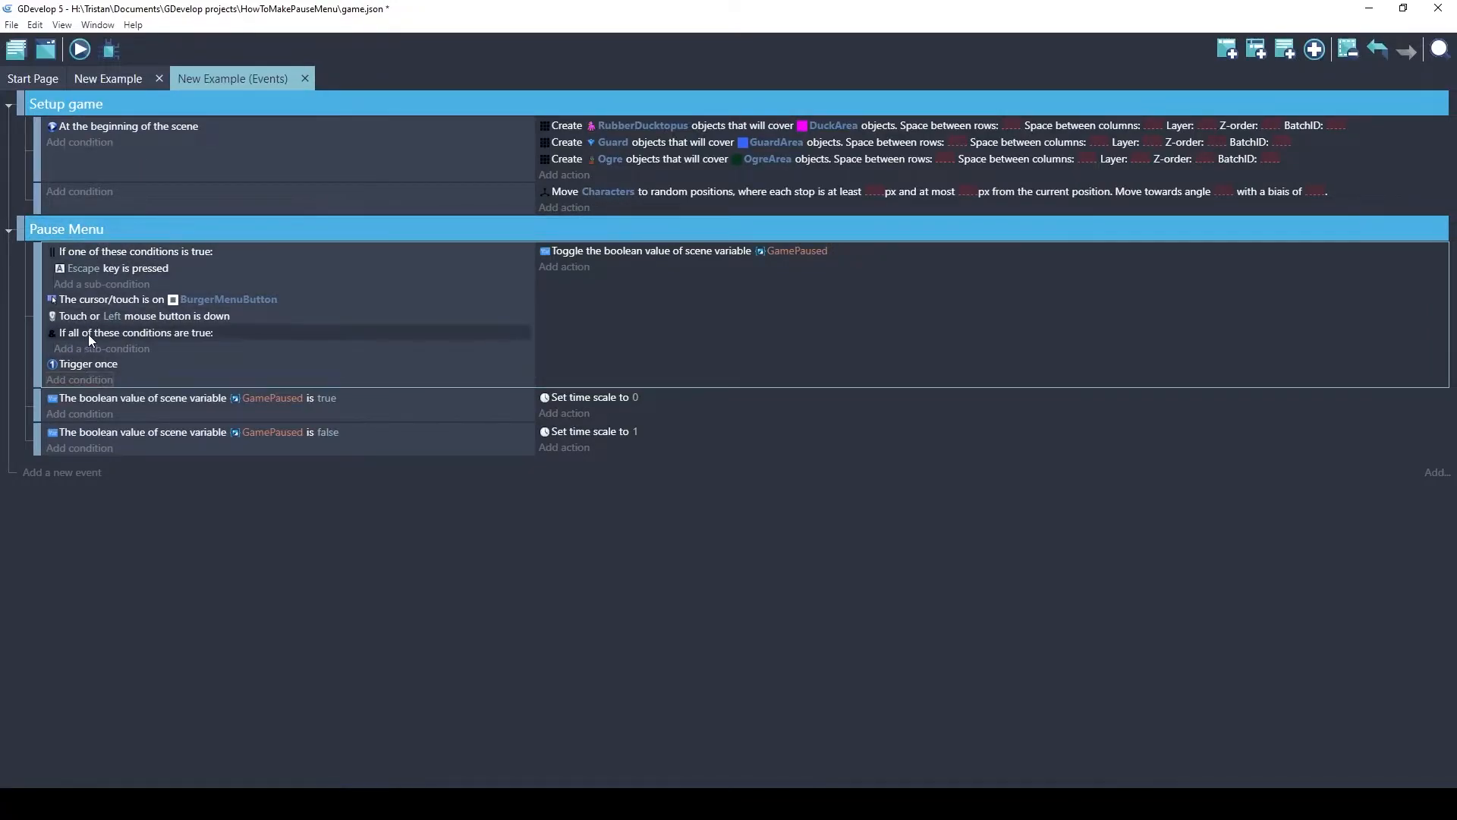
{"action": "left_click_drag", "start_coordinate": [97, 330], "coordinate": [100, 282]}
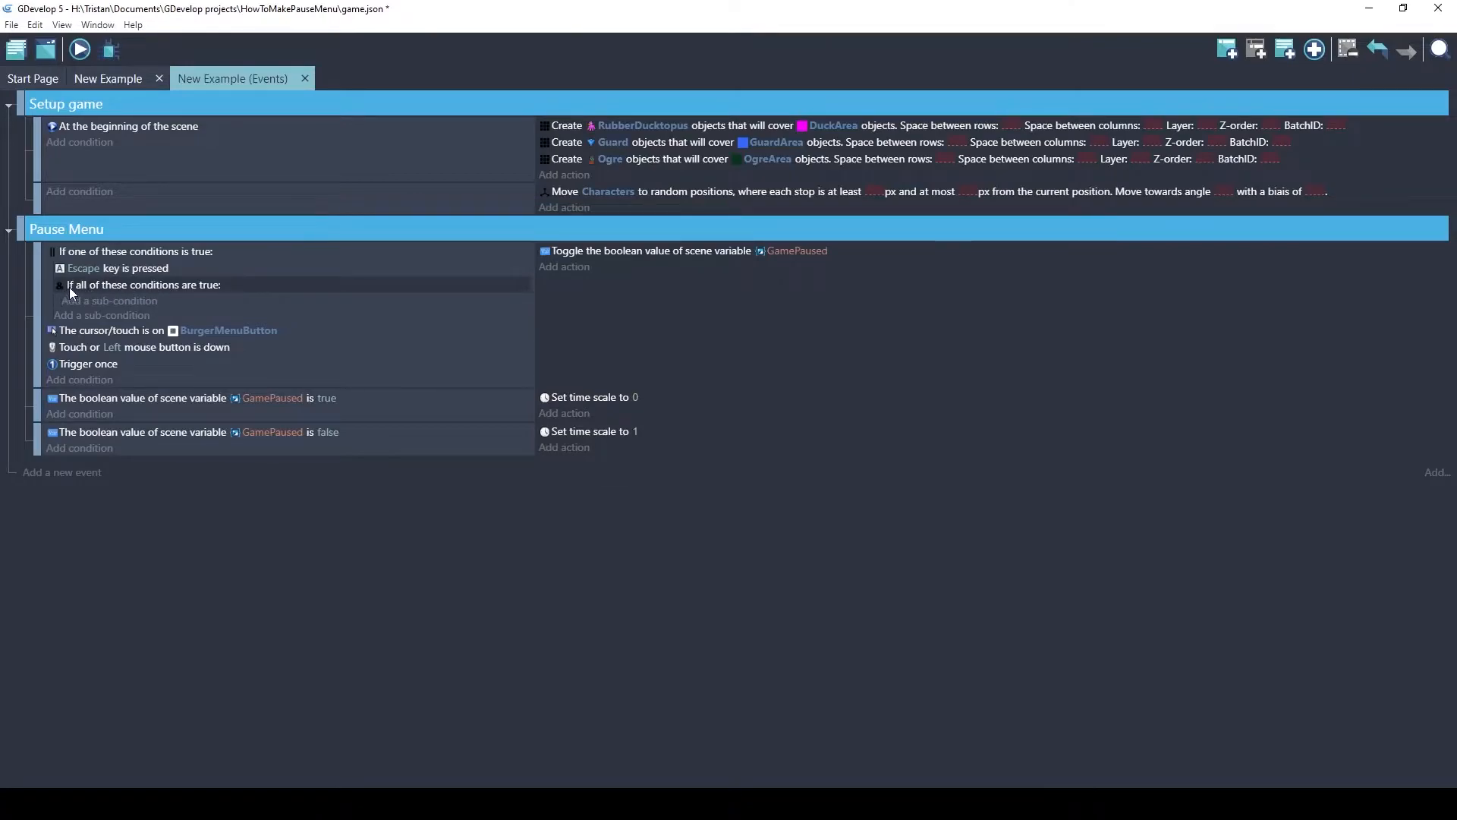
{"action": "left_click_drag", "start_coordinate": [97, 331], "coordinate": [64, 302]}
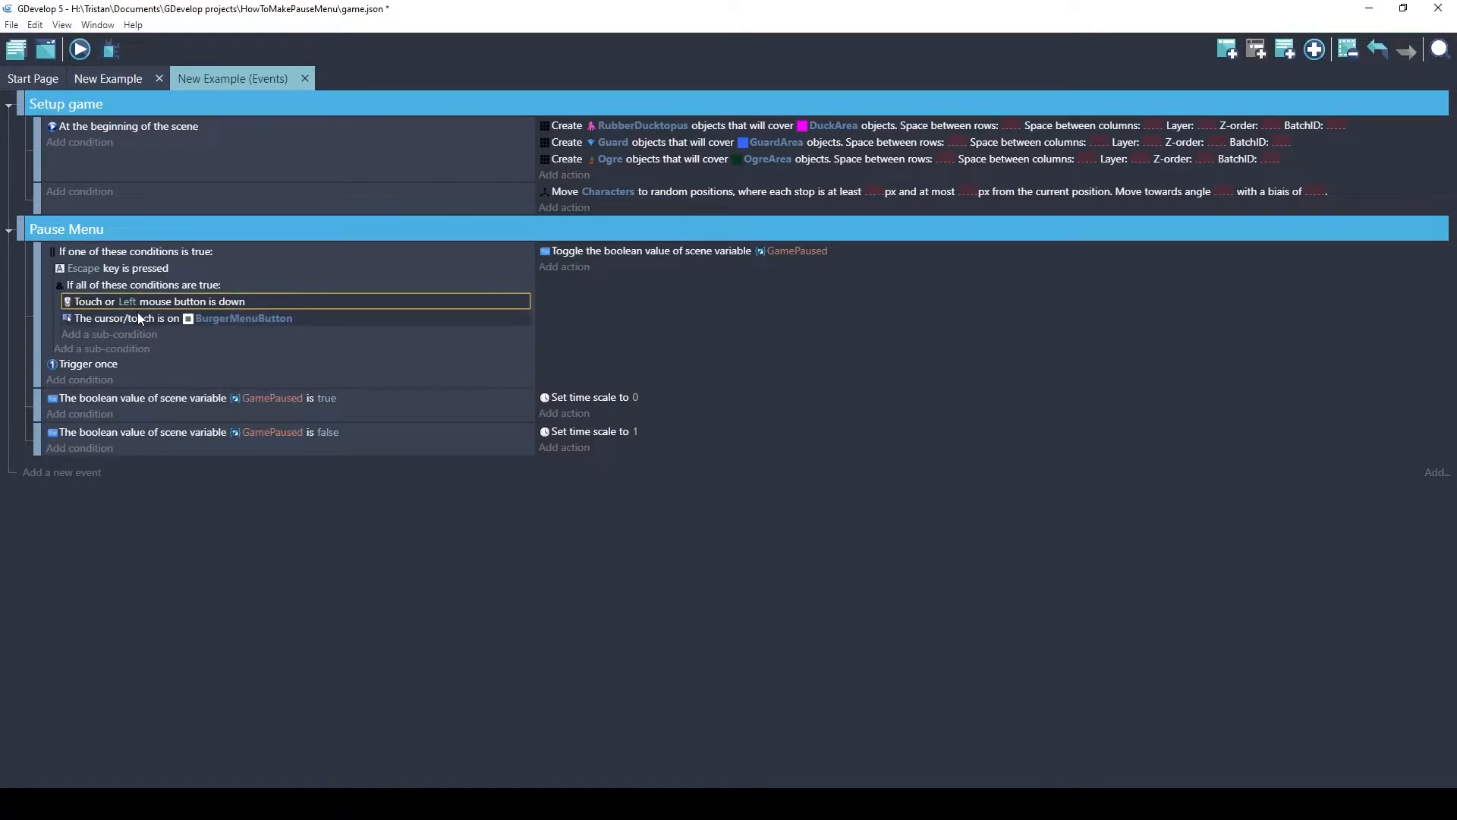
Review the nested Or and And conditions of the GamePaused toggle event and test them in a scene preview
{"action": "left_click", "coordinate": [135, 320]}
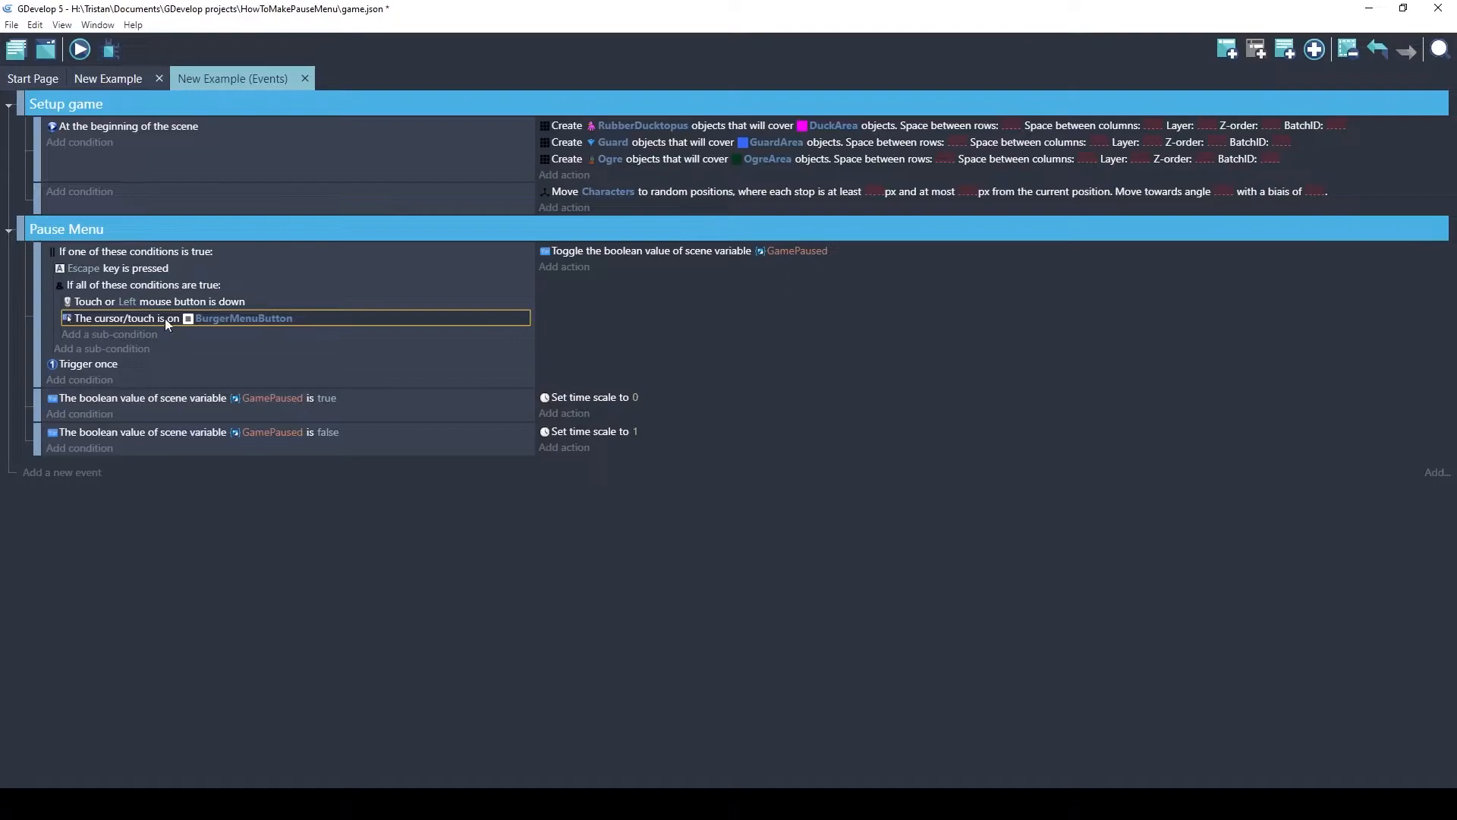
{"action": "left_click", "coordinate": [97, 302]}
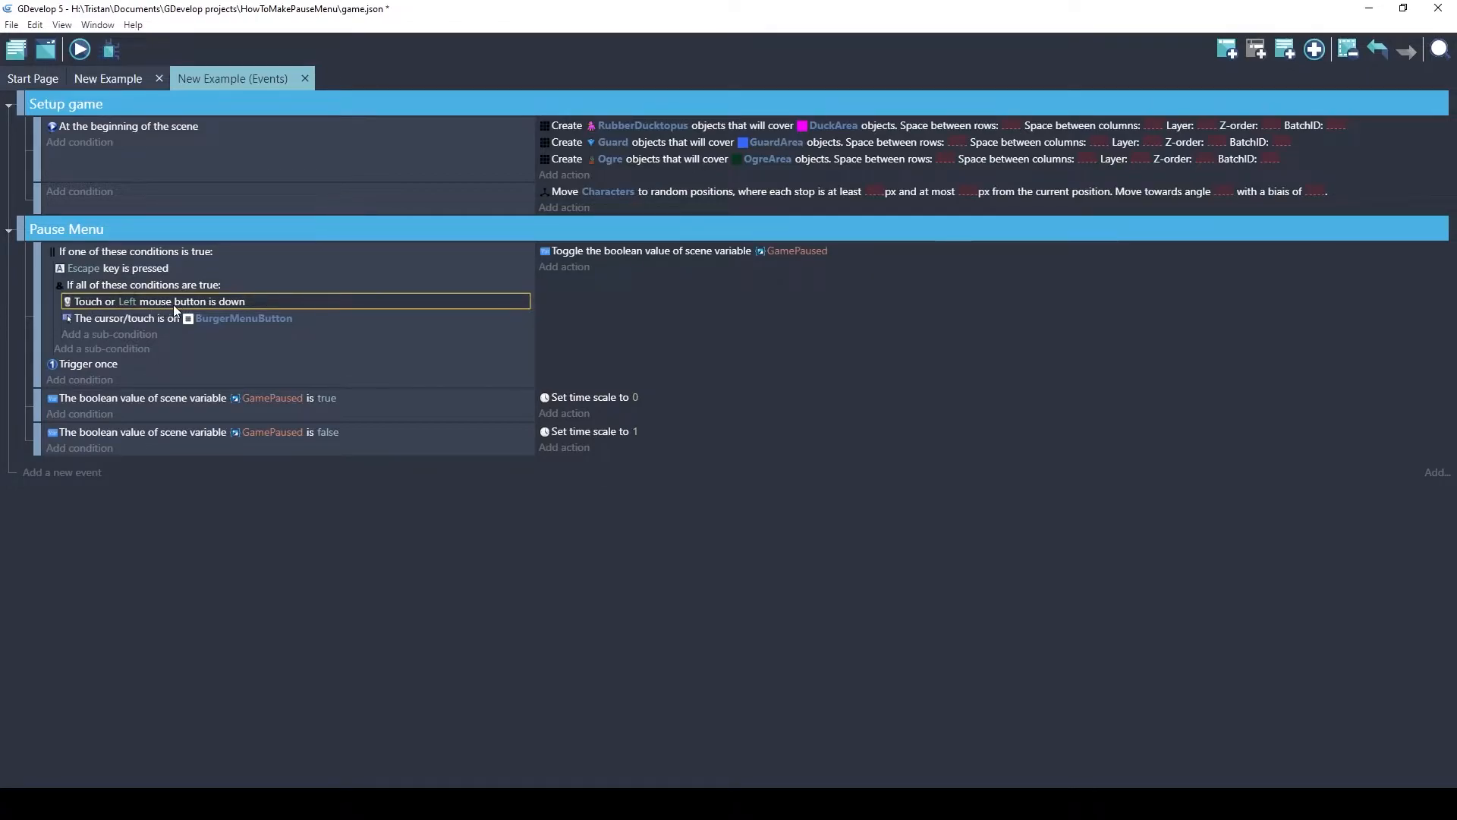
{"action": "left_click", "coordinate": [130, 320]}
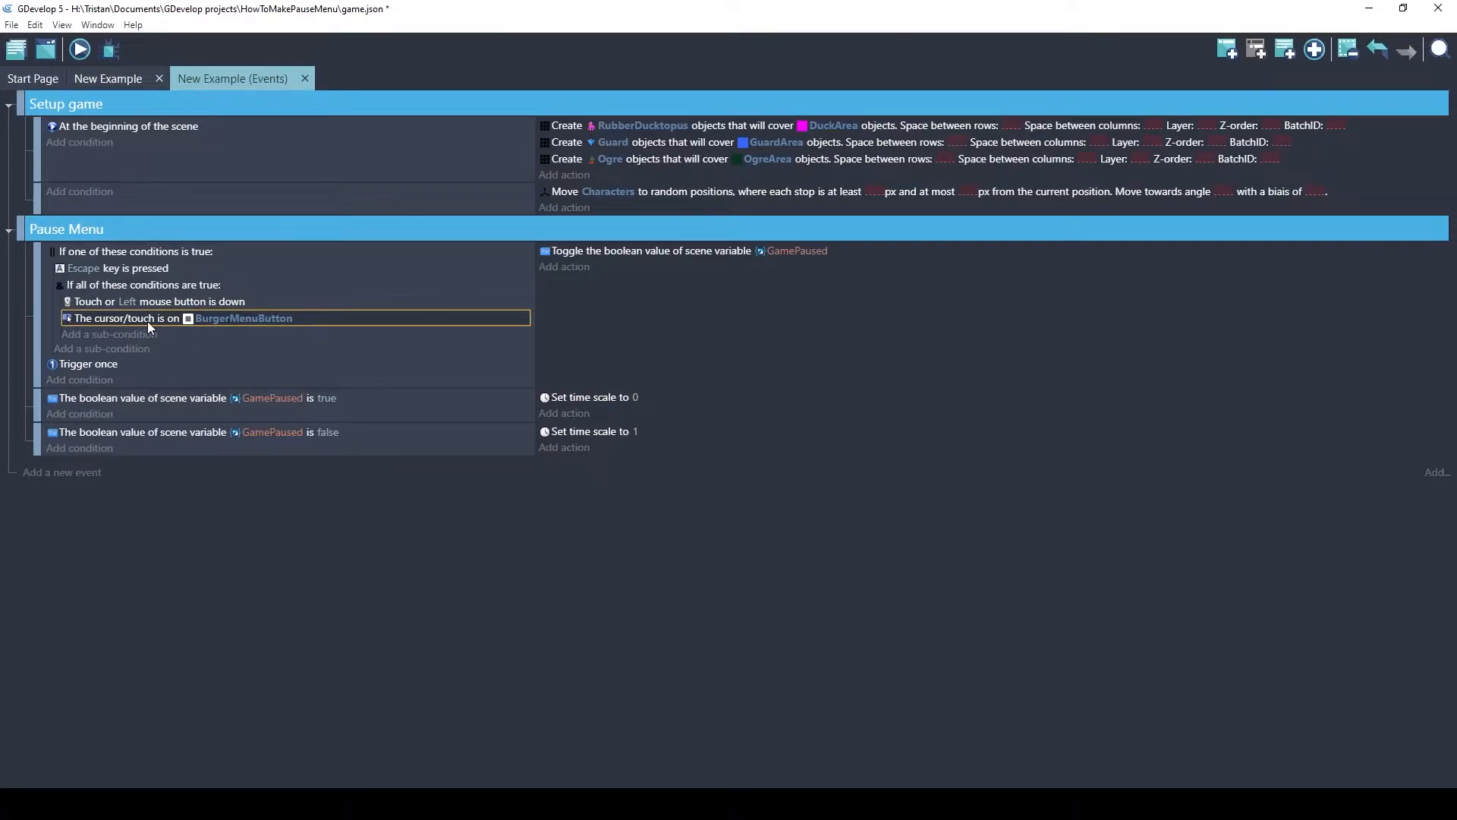
{"action": "left_click", "coordinate": [89, 301]}
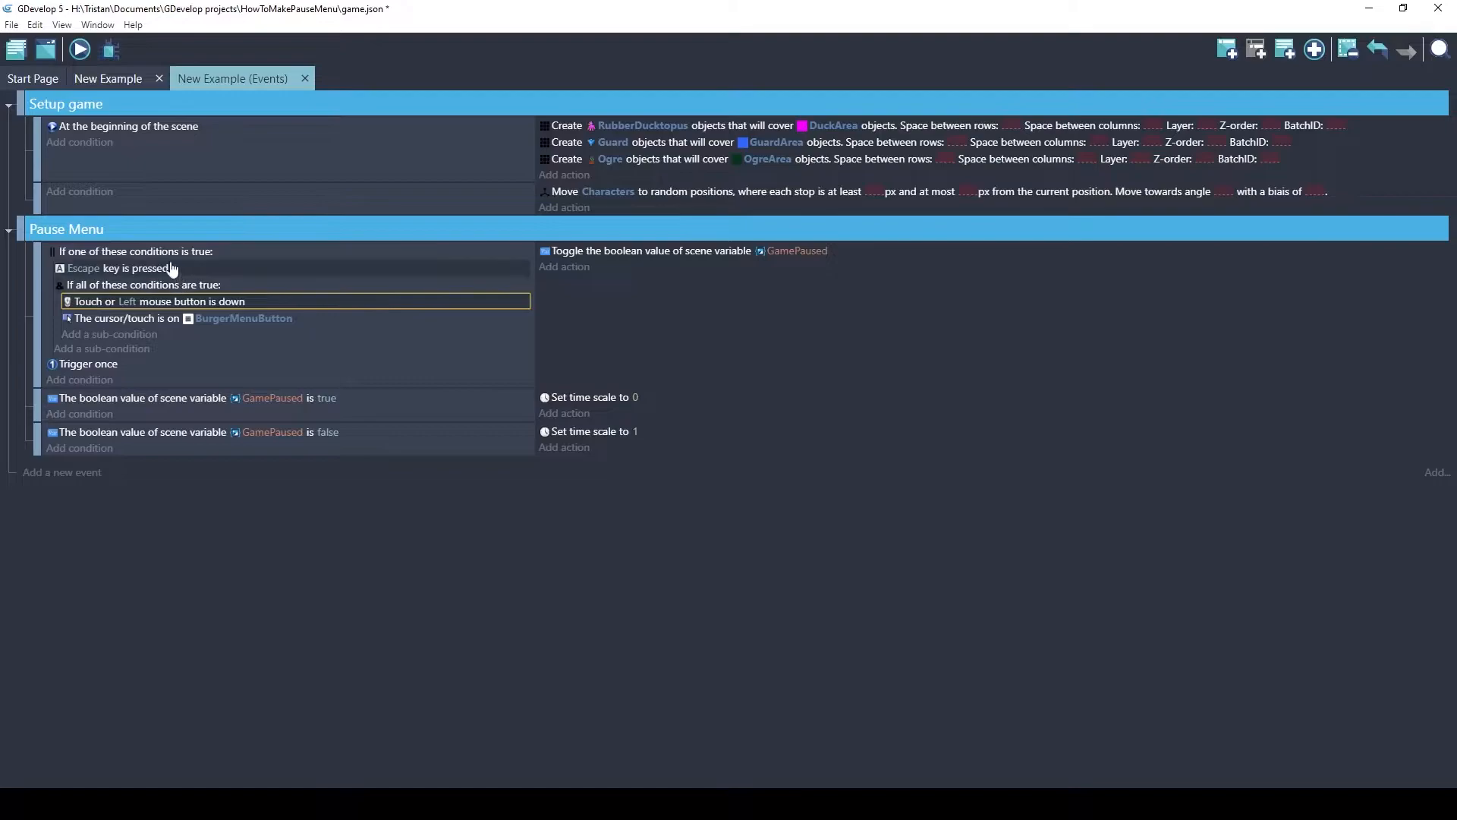
{"action": "left_click", "coordinate": [144, 251]}
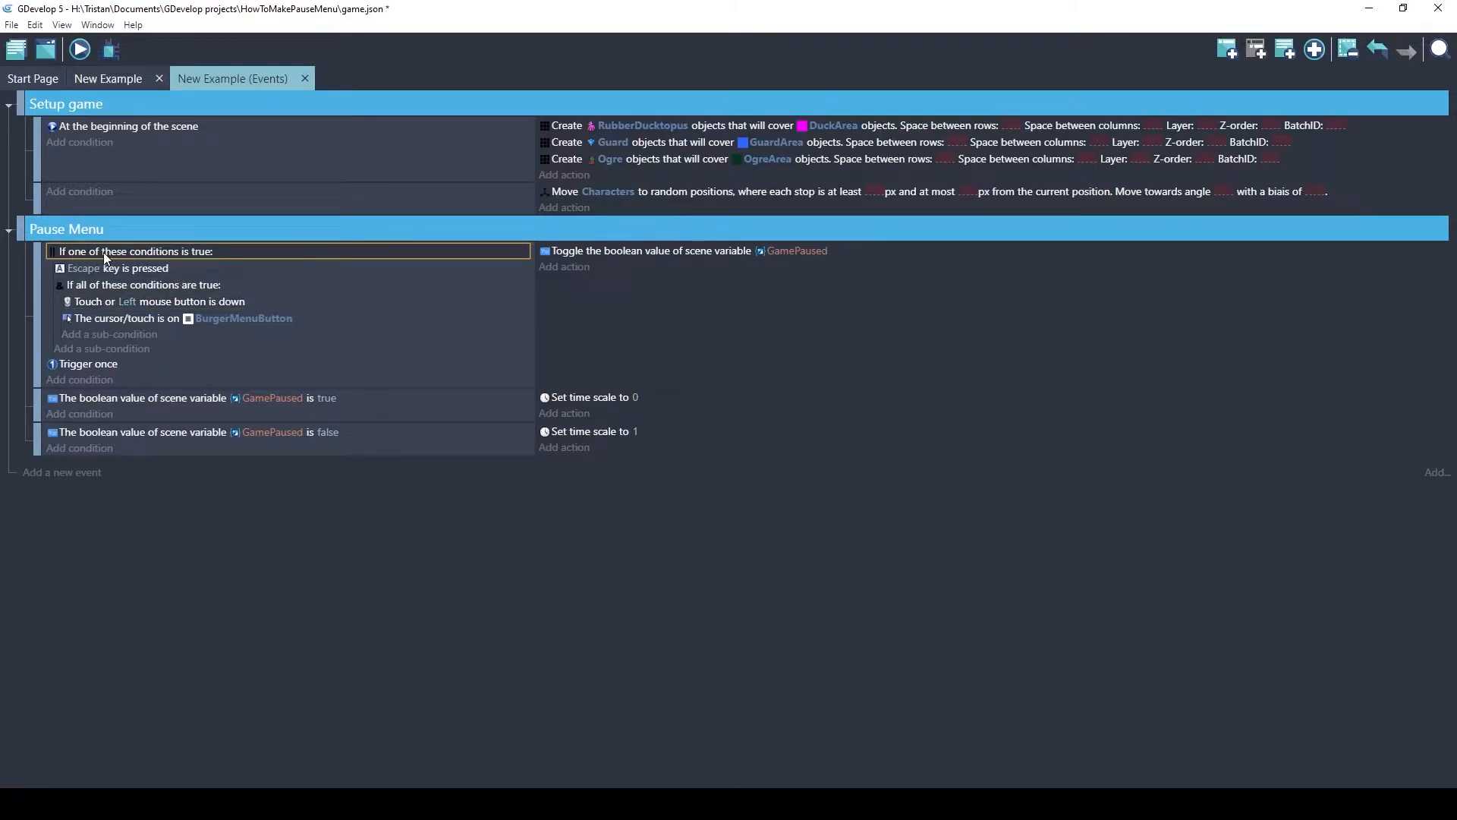
{"action": "left_click", "coordinate": [153, 269]}
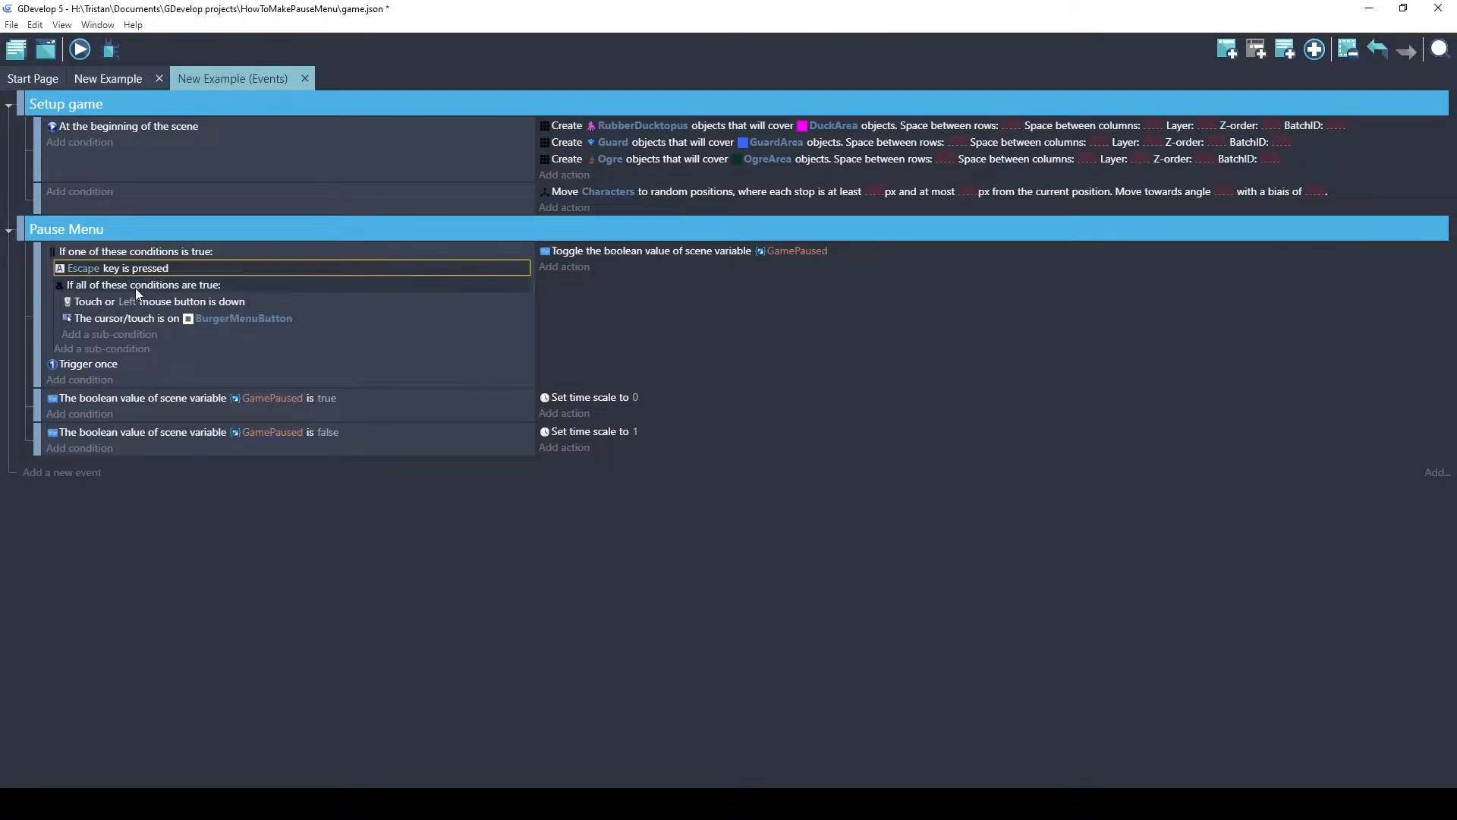
{"action": "left_click", "coordinate": [165, 288]}
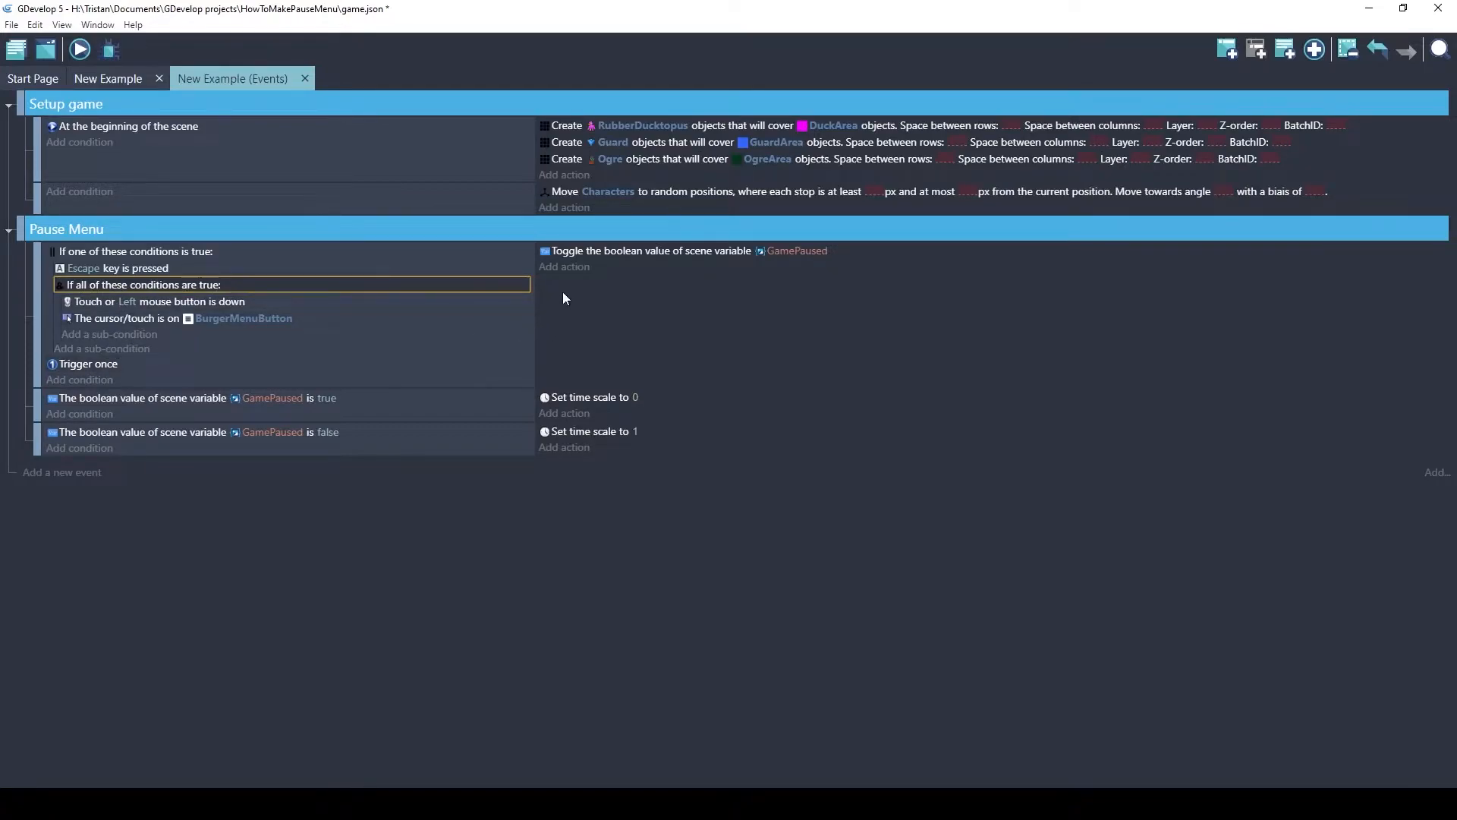
{"action": "left_click", "coordinate": [617, 326]}
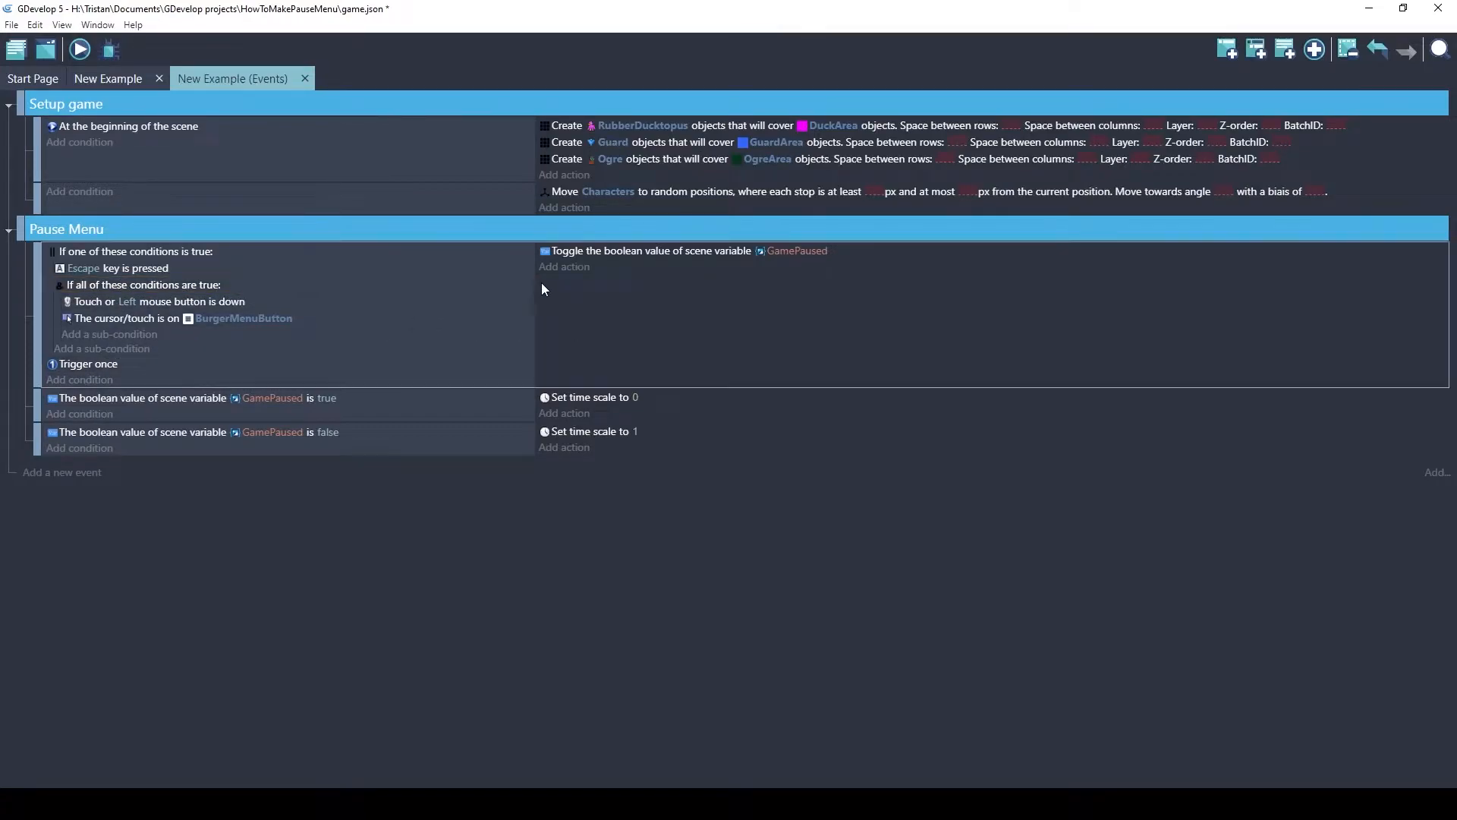
{"action": "left_click", "coordinate": [79, 49]}
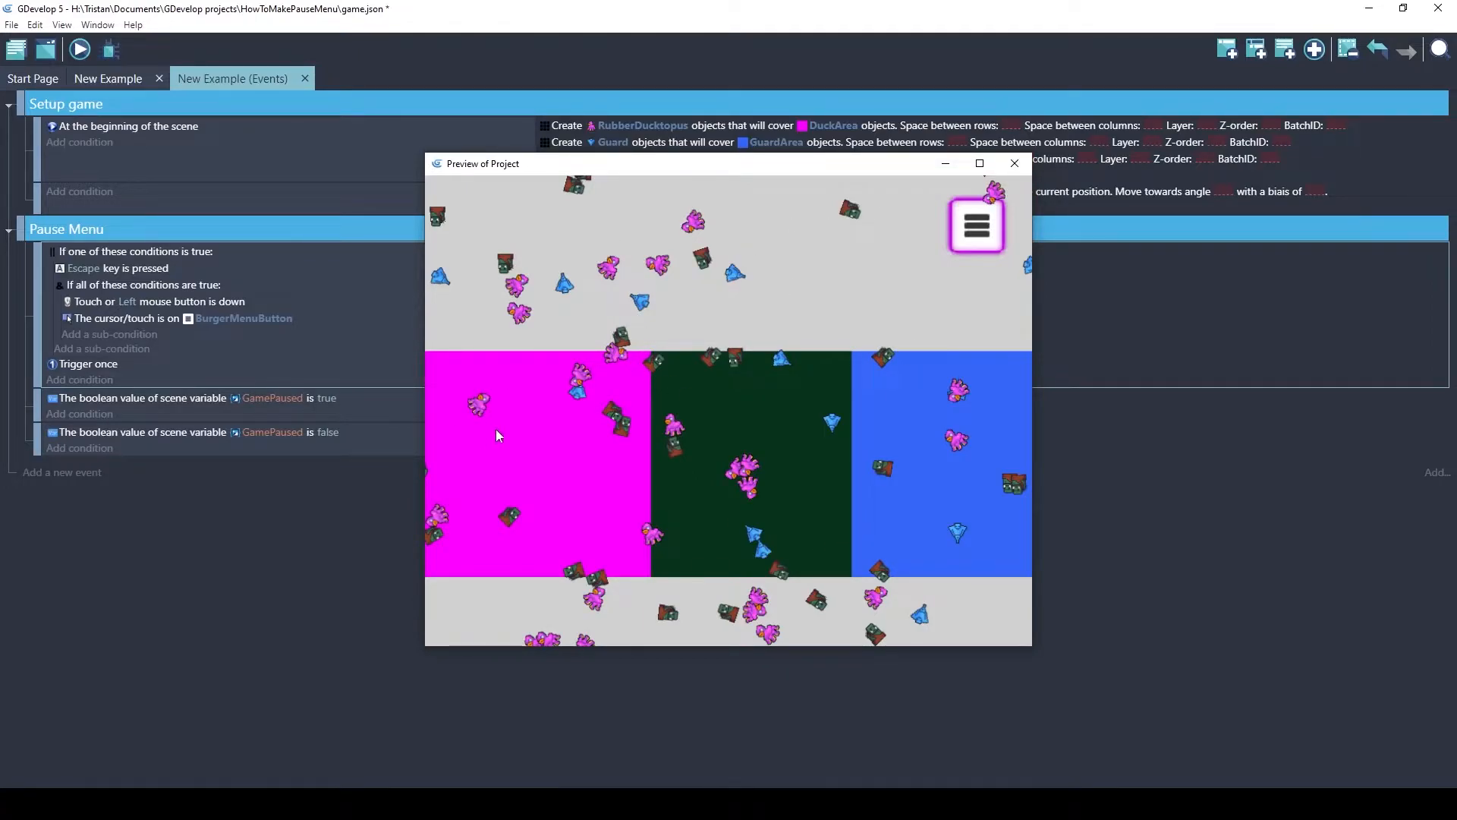
{"action": "left_click", "coordinate": [1017, 164]}
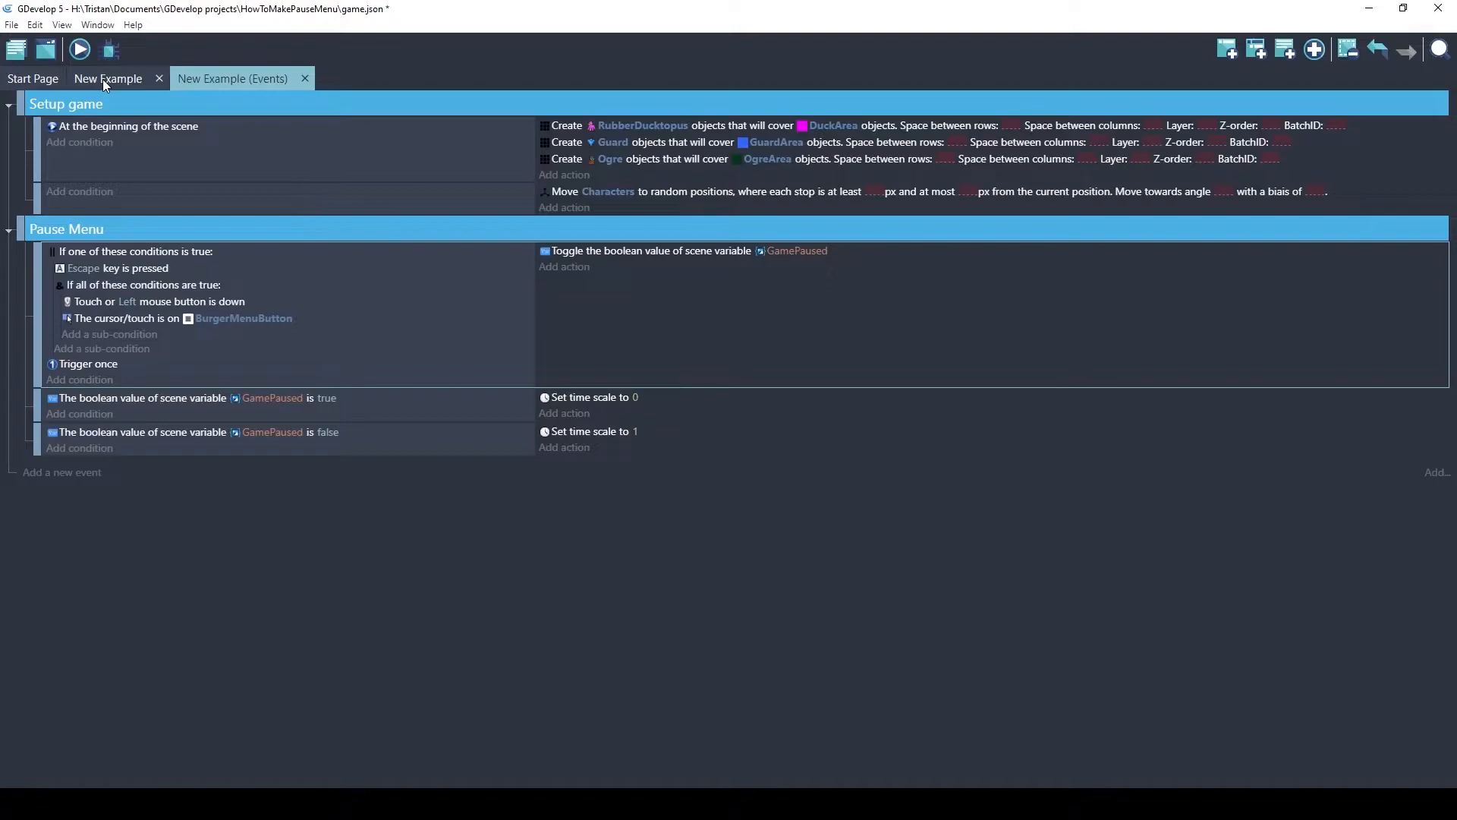
Place a PauseBackground instance in the New Example scene and view its sprite image in Piskel without editing it
{"action": "left_click", "coordinate": [102, 79]}
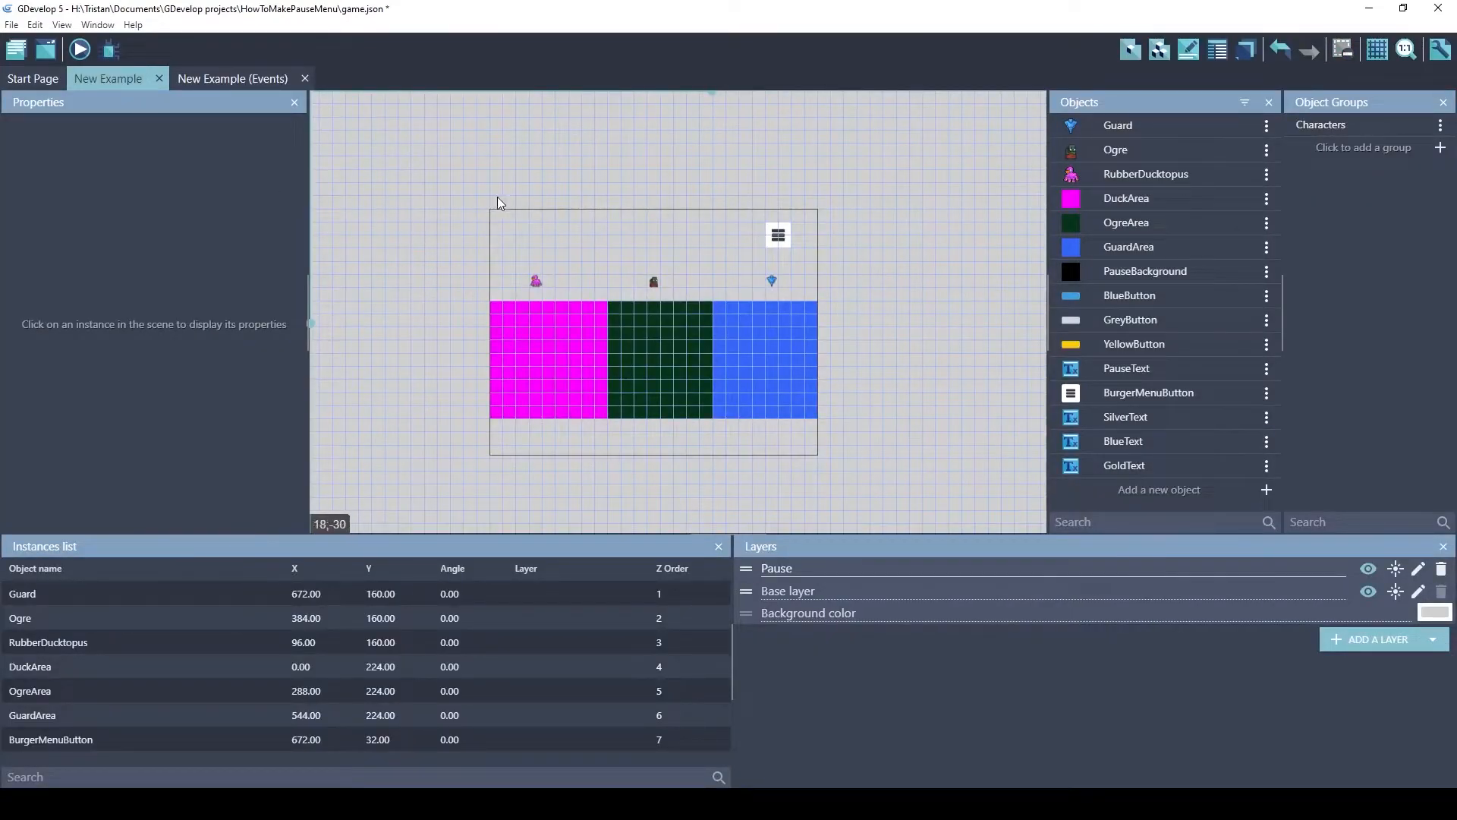
{"action": "left_click_drag", "start_coordinate": [1118, 275], "coordinate": [818, 158]}
{"action": "double_click", "coordinate": [818, 159]}
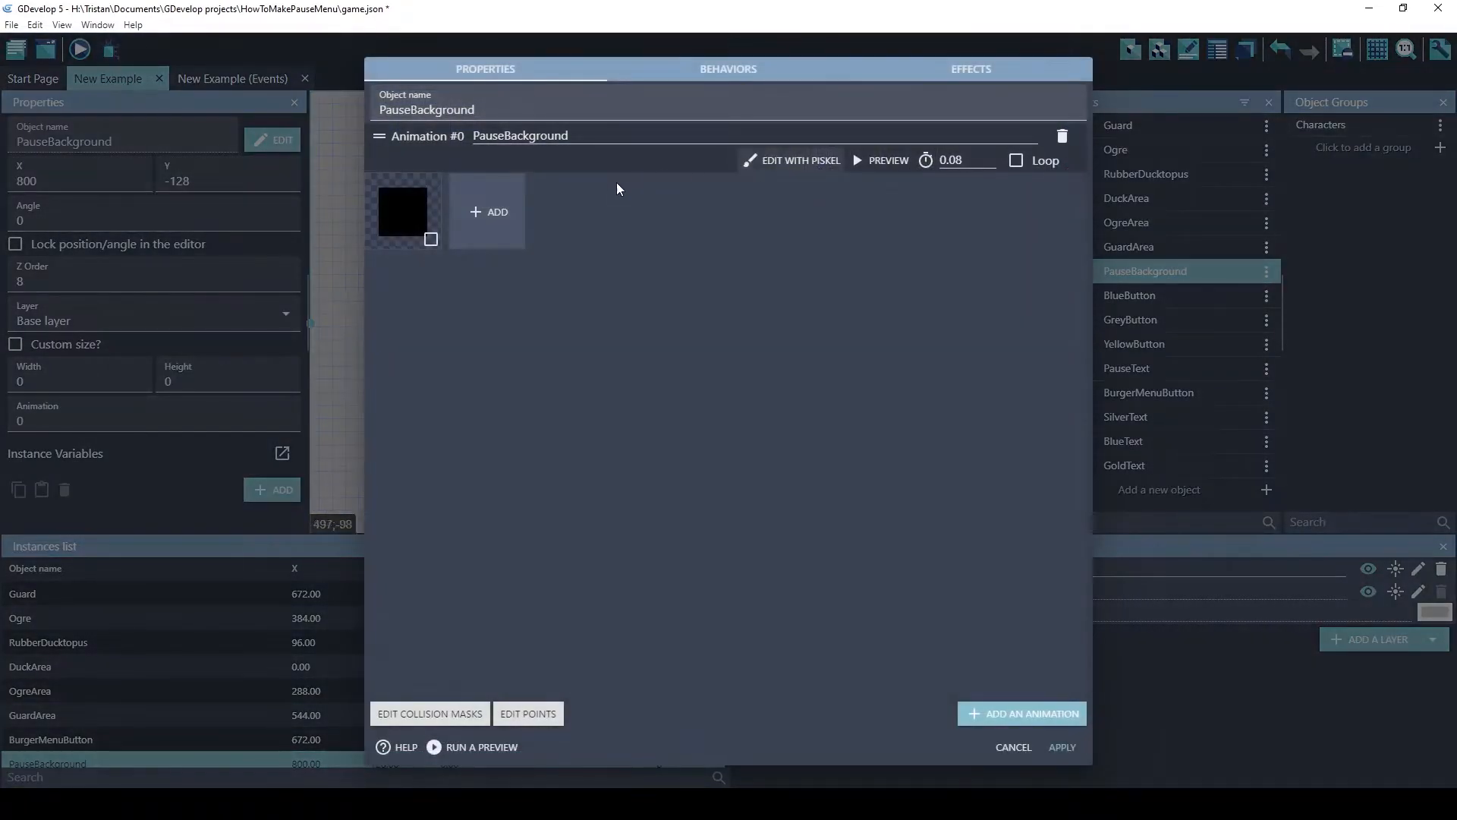
{"action": "left_click", "coordinate": [771, 162]}
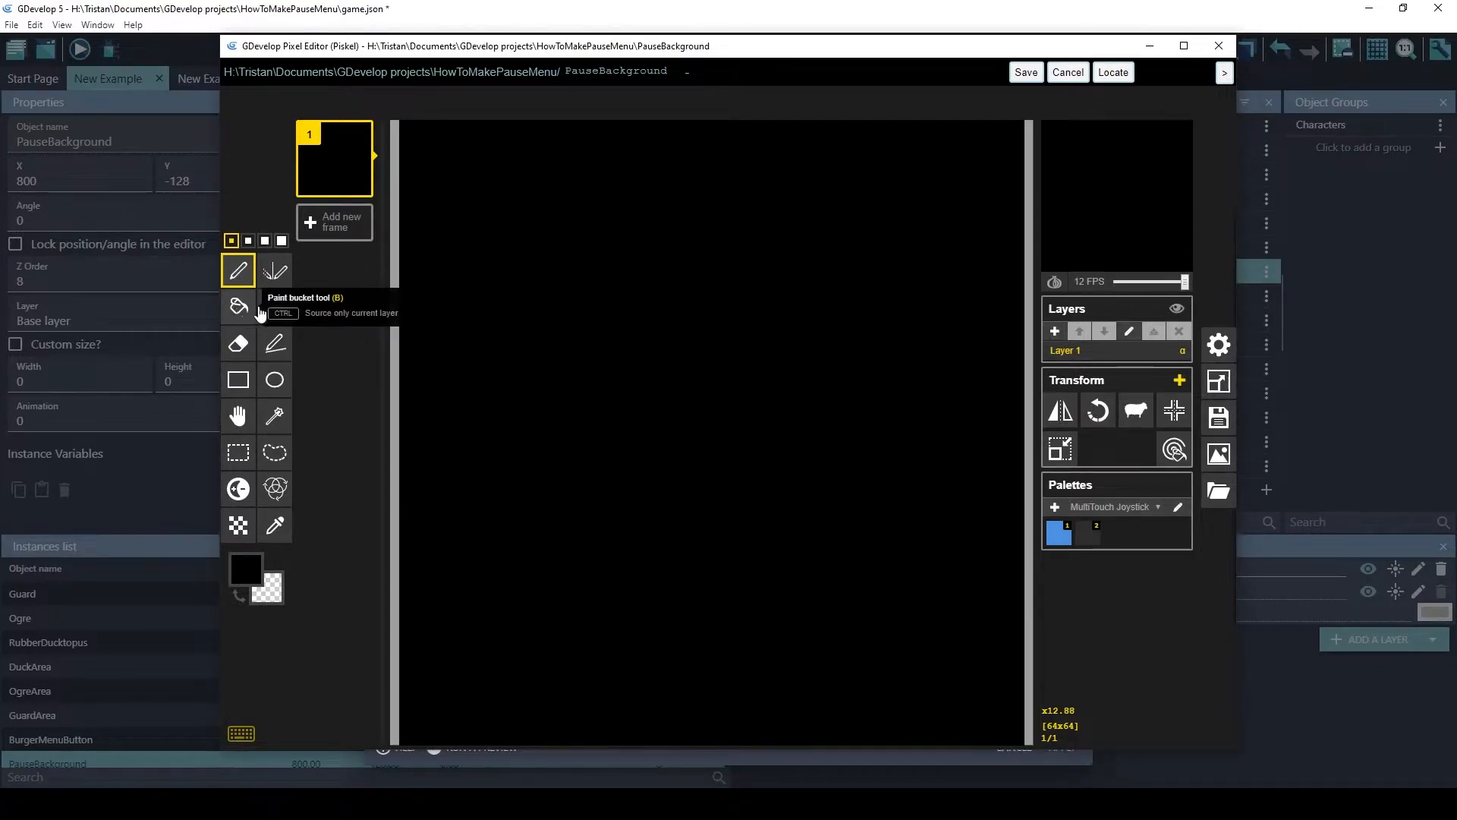
{"action": "left_click", "coordinate": [1069, 73]}
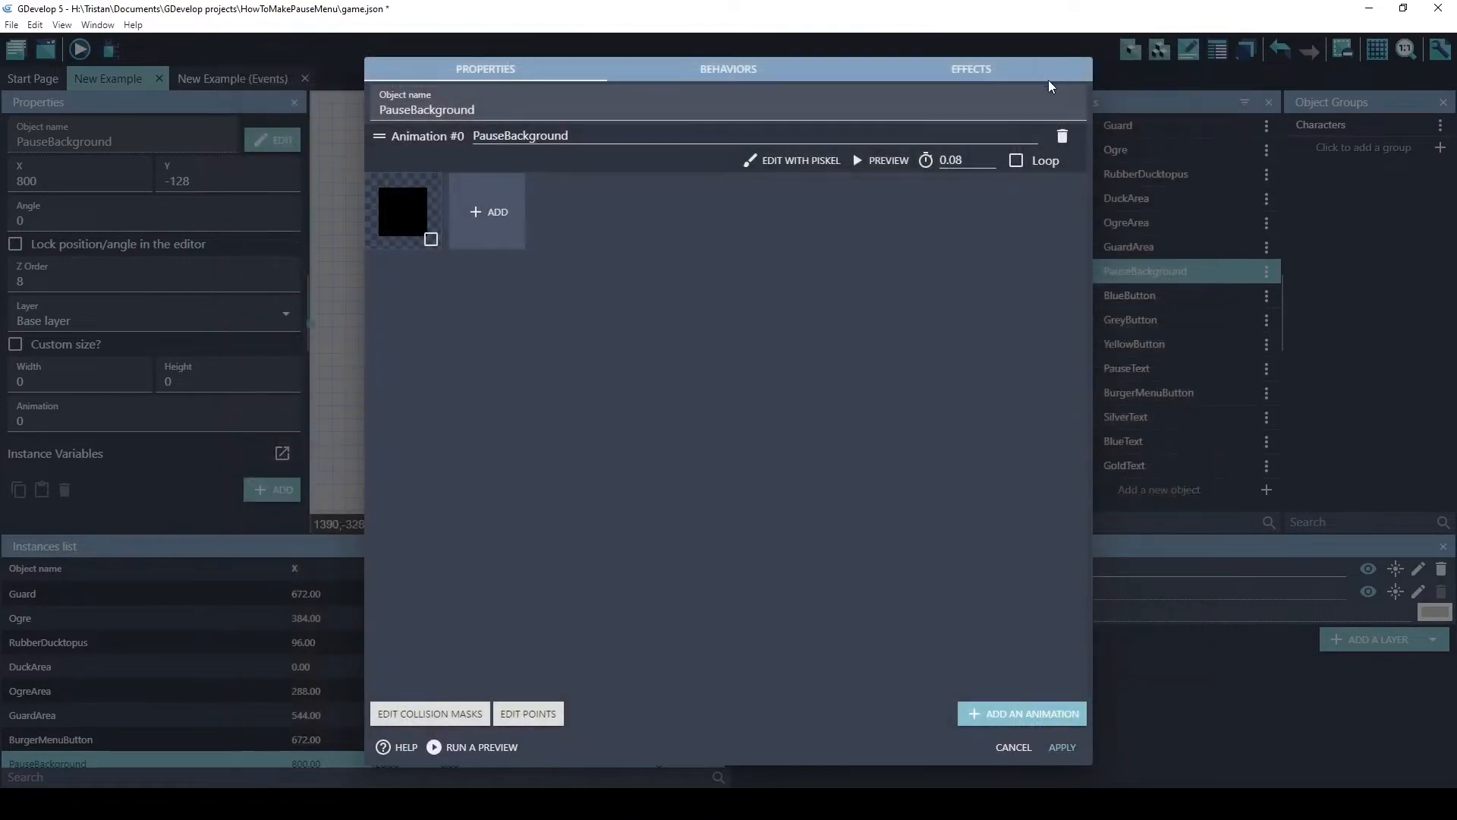
{"action": "left_click", "coordinate": [1062, 747]}
Position the PauseBackground instance at X 0, Y 0, enlarge it to 800 by 608, and preview the scene
{"action": "left_click_drag", "start_coordinate": [830, 166], "coordinate": [504, 233]}
{"action": "left_click_drag", "start_coordinate": [787, 442], "coordinate": [821, 461]}
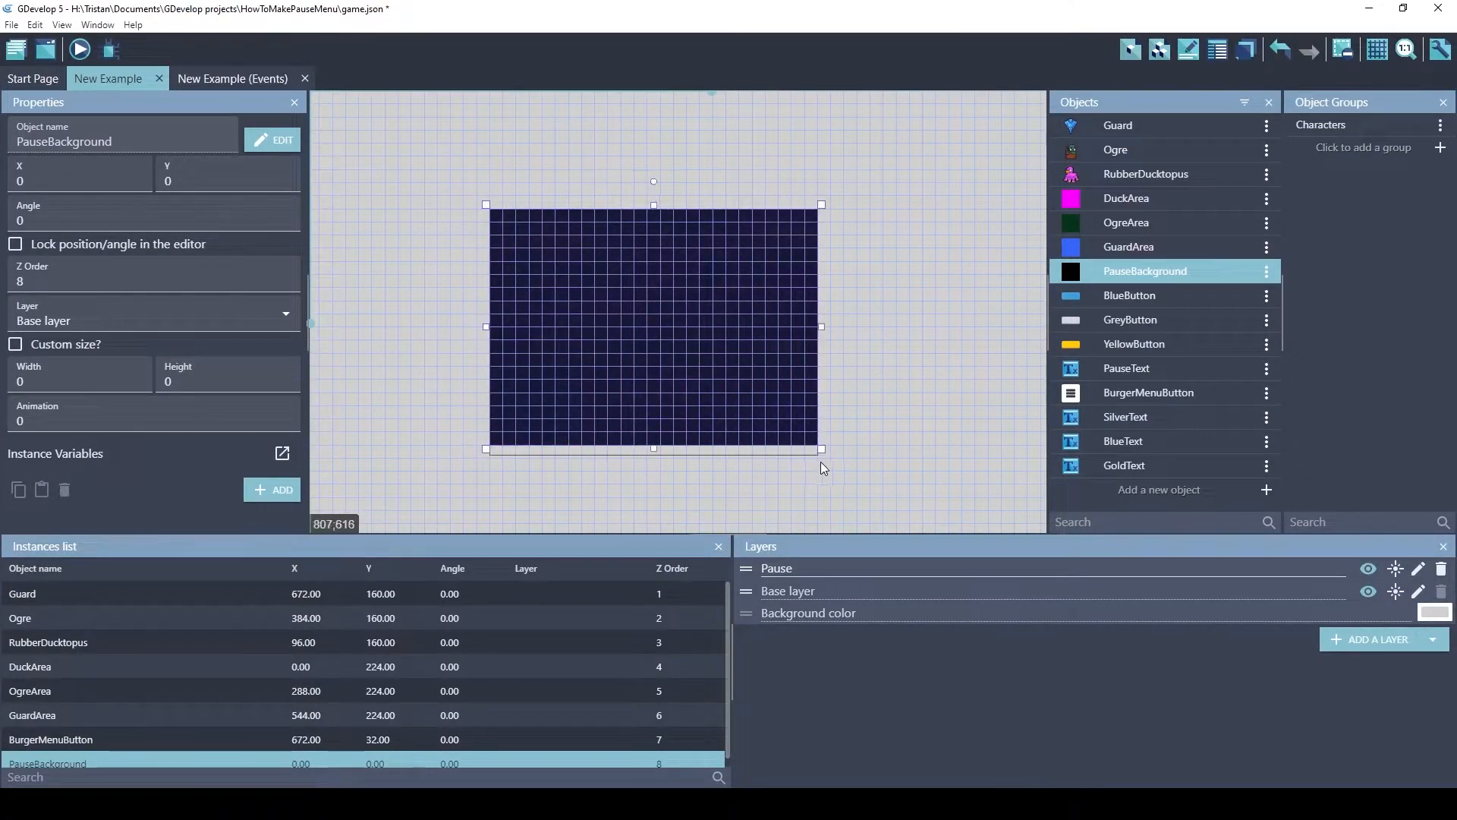
{"action": "left_click", "coordinate": [79, 50]}
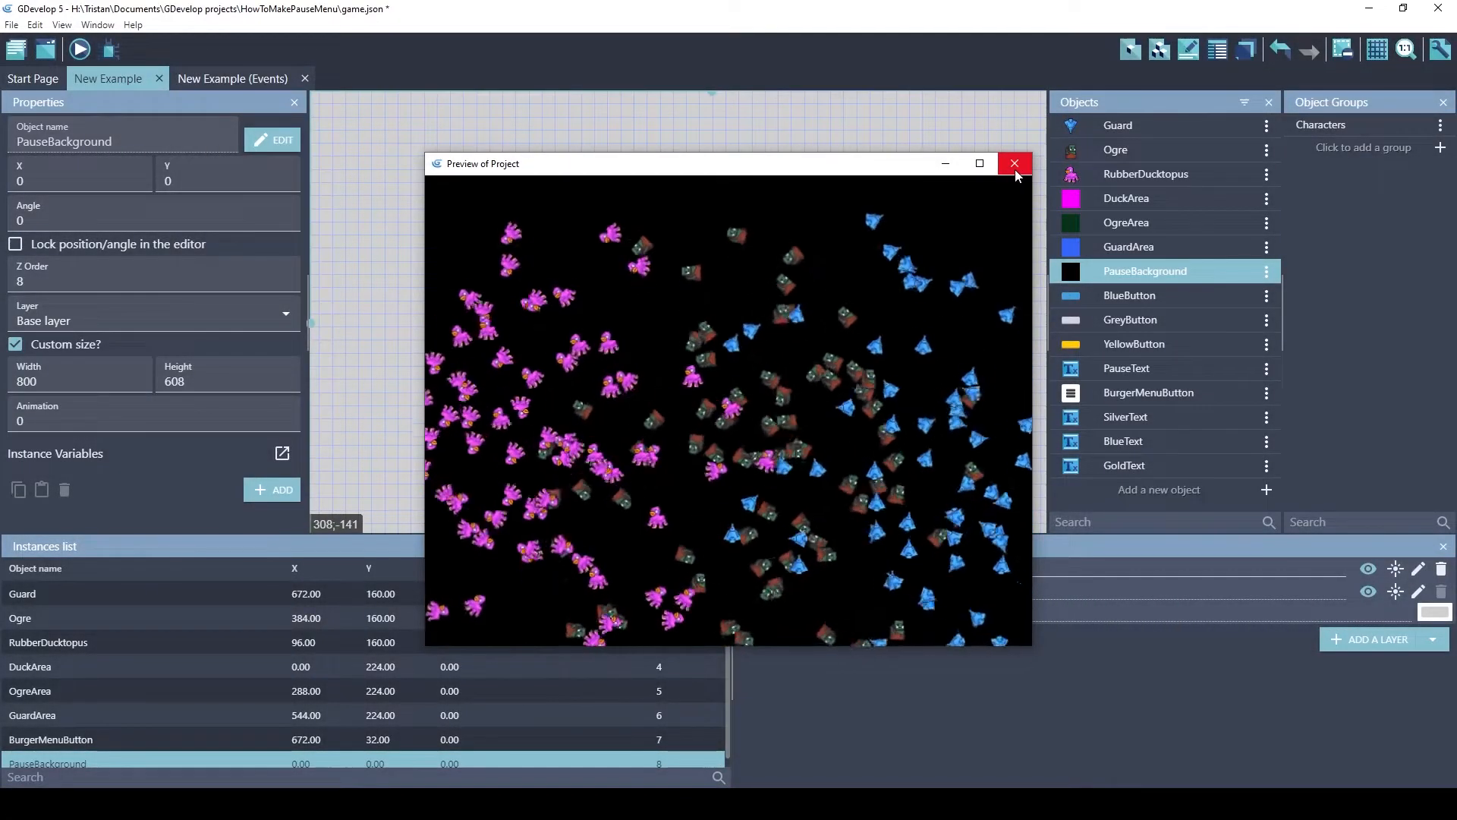
{"action": "left_click", "coordinate": [1015, 164]}
{"action": "left_click_drag", "start_coordinate": [550, 264], "coordinate": [589, 291]}
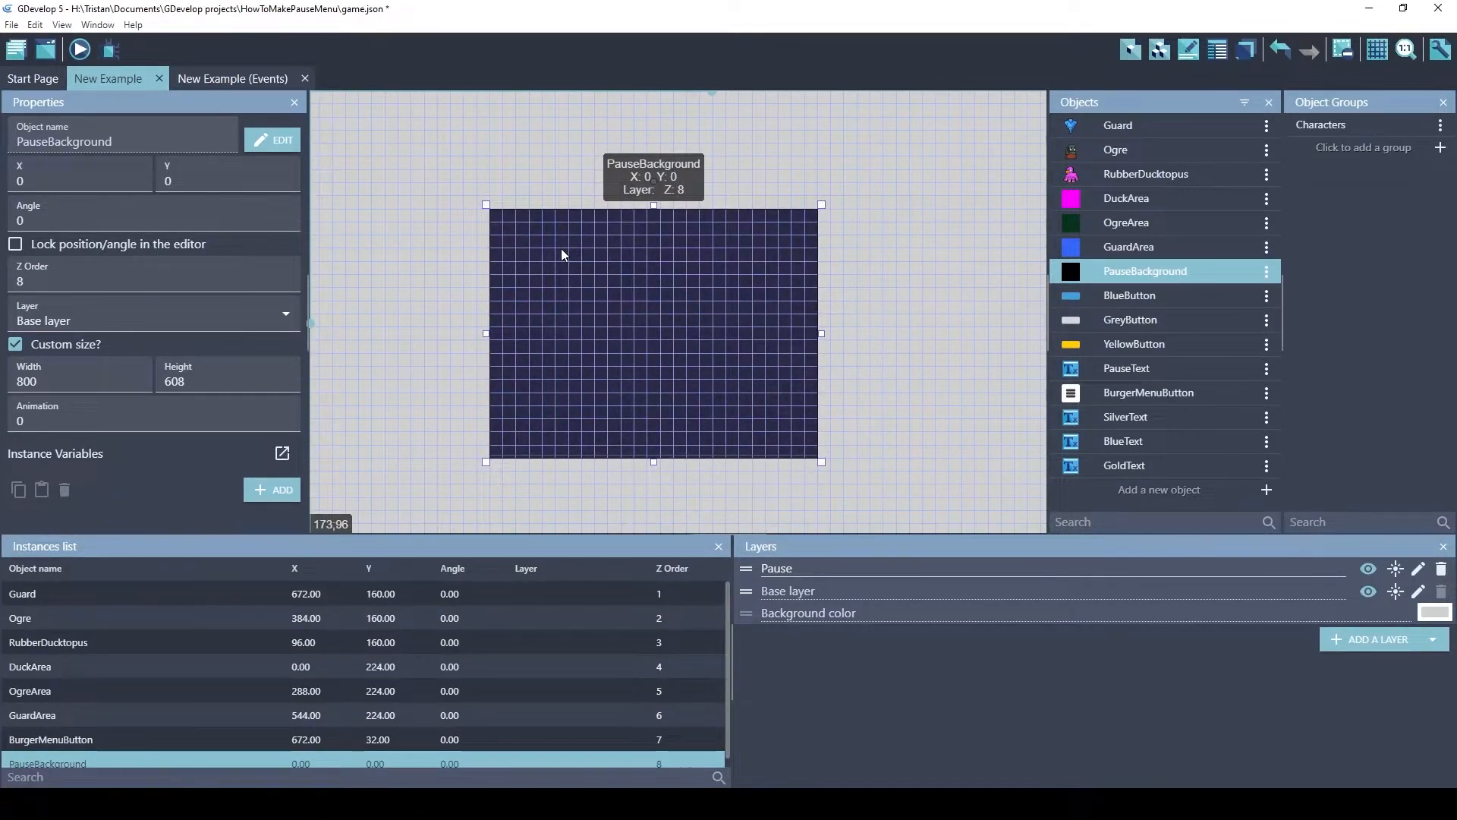
Add a new event at the start of the Pause Menu group with the "At the beginning of the scene" condition
{"action": "left_click", "coordinate": [206, 78]}
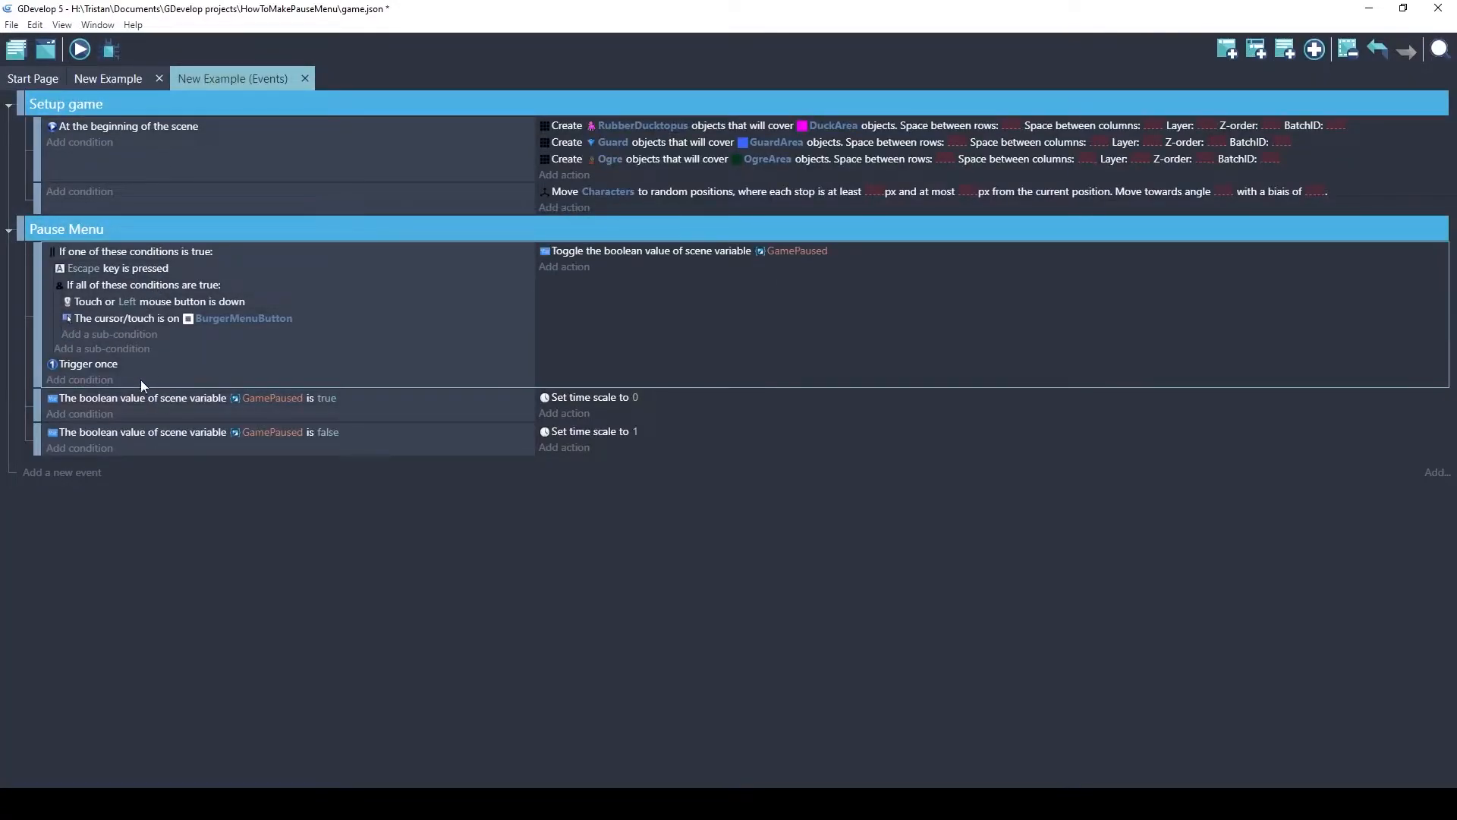
{"action": "left_click", "coordinate": [1227, 50]}
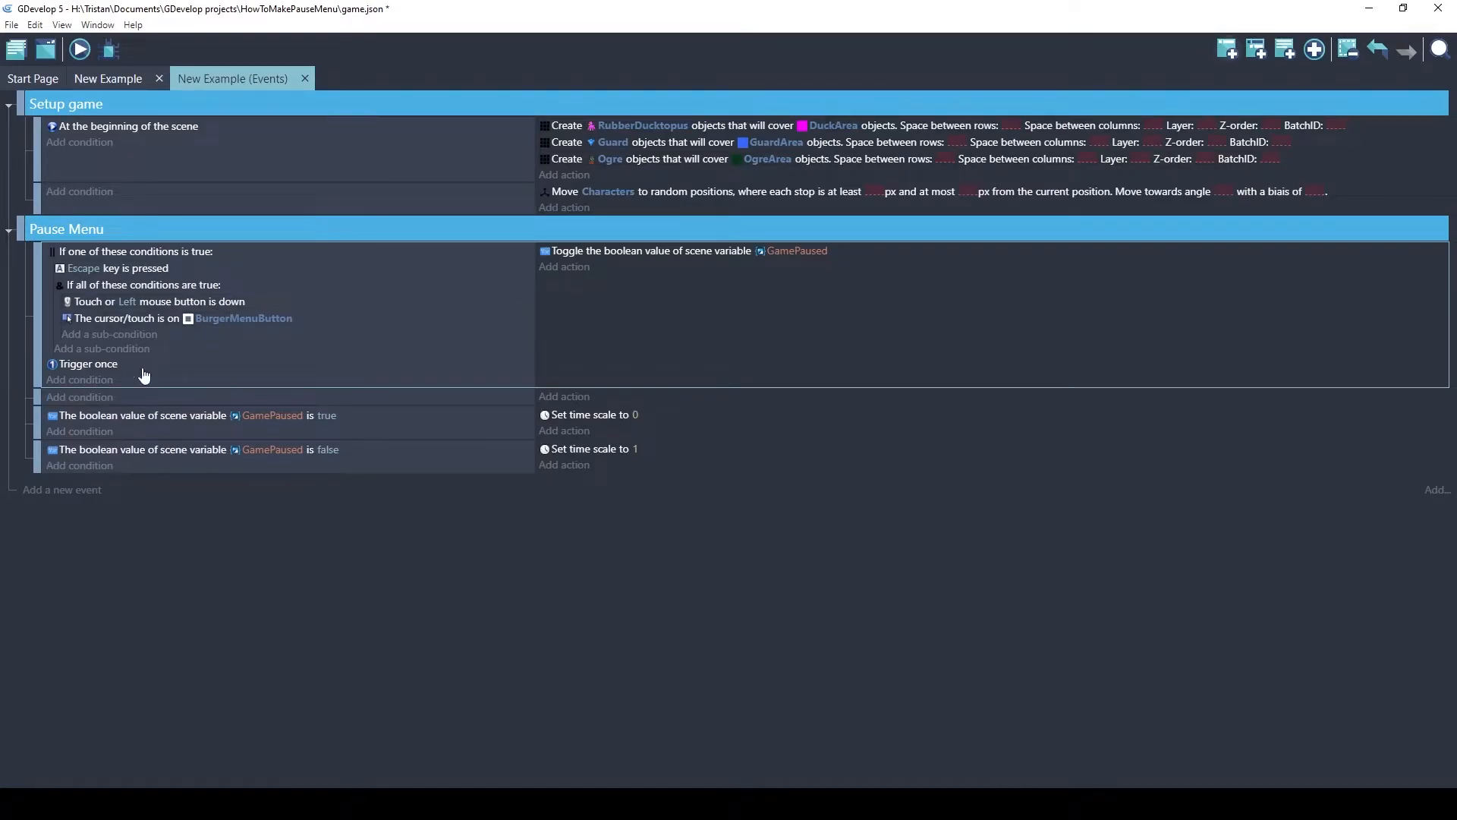
{"action": "left_click_drag", "start_coordinate": [38, 397], "coordinate": [44, 250]}
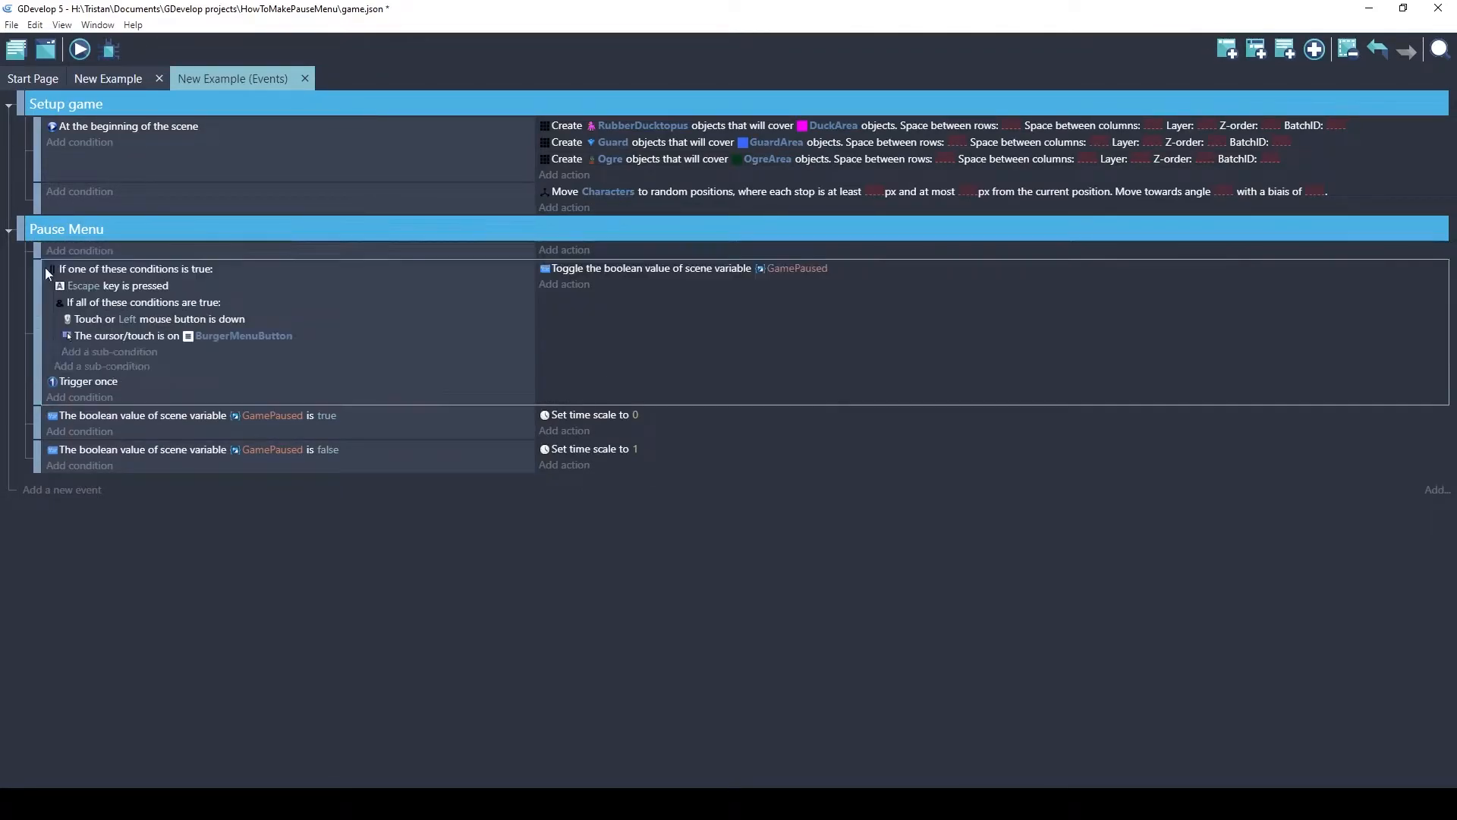
{"action": "left_click", "coordinate": [103, 250]}
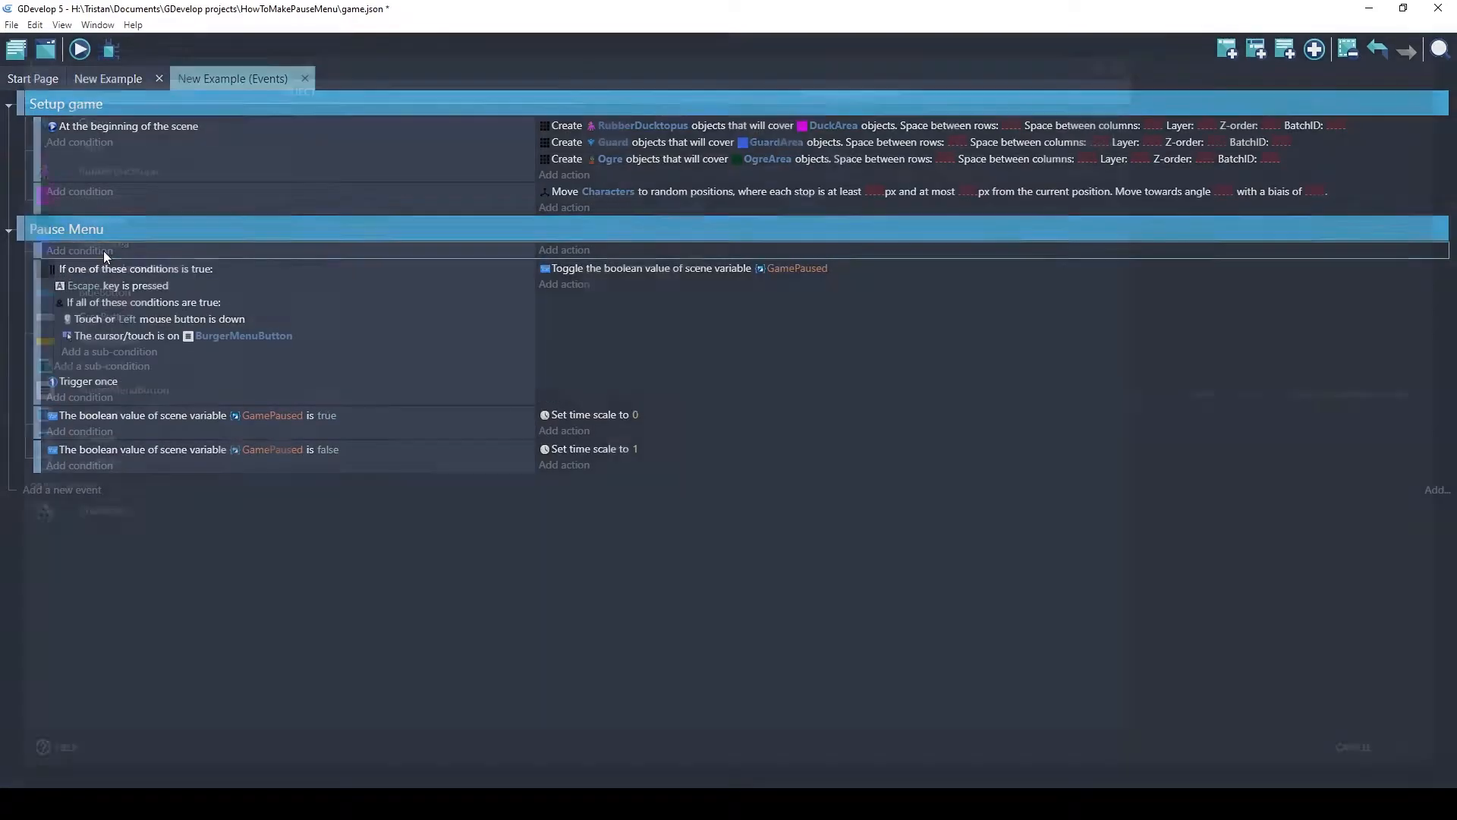
{"action": "left_click", "coordinate": [120, 268]}
{"action": "type", "text": "beg"}
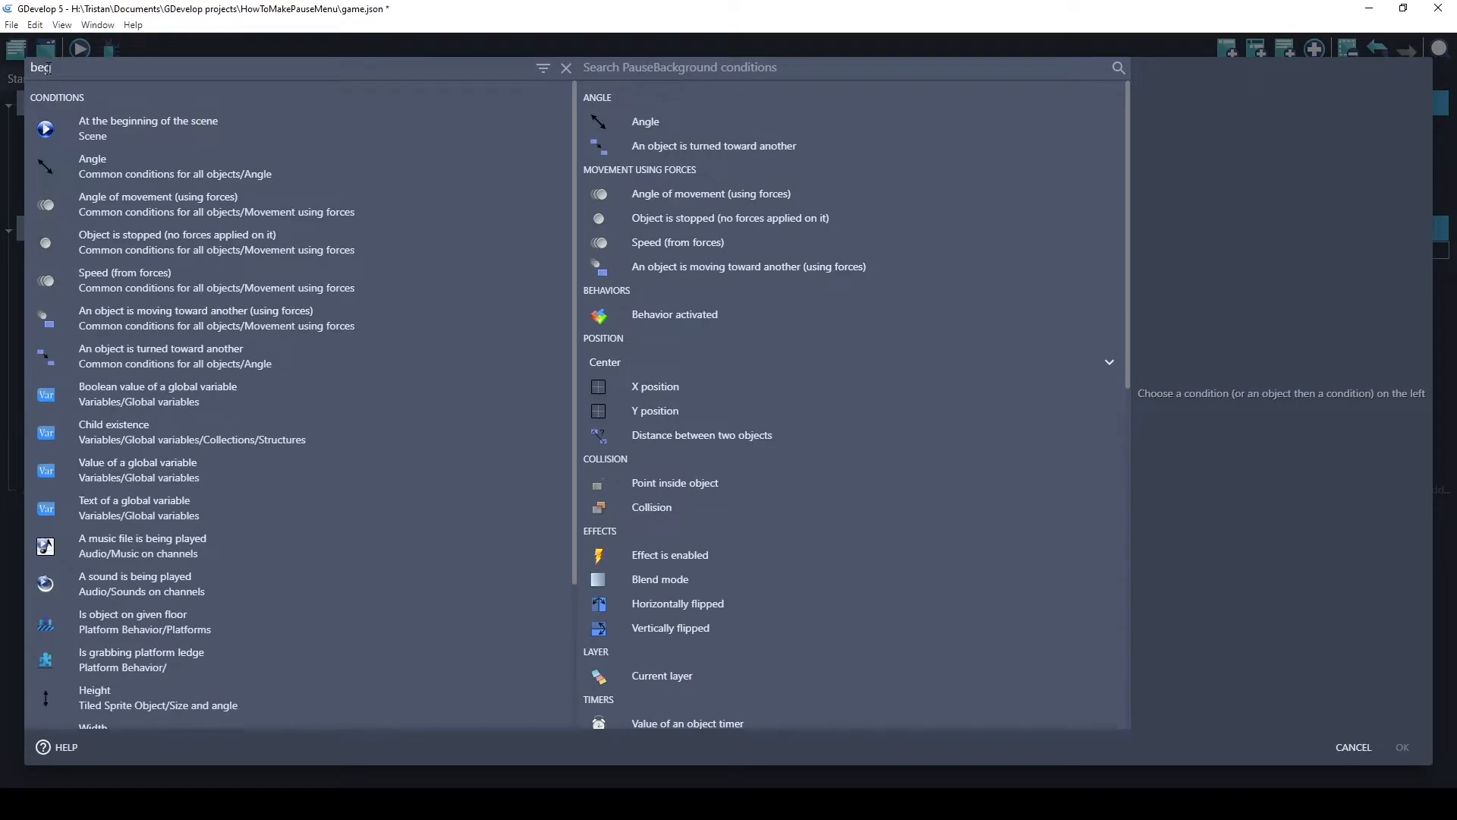
{"action": "left_click", "coordinate": [185, 130]}
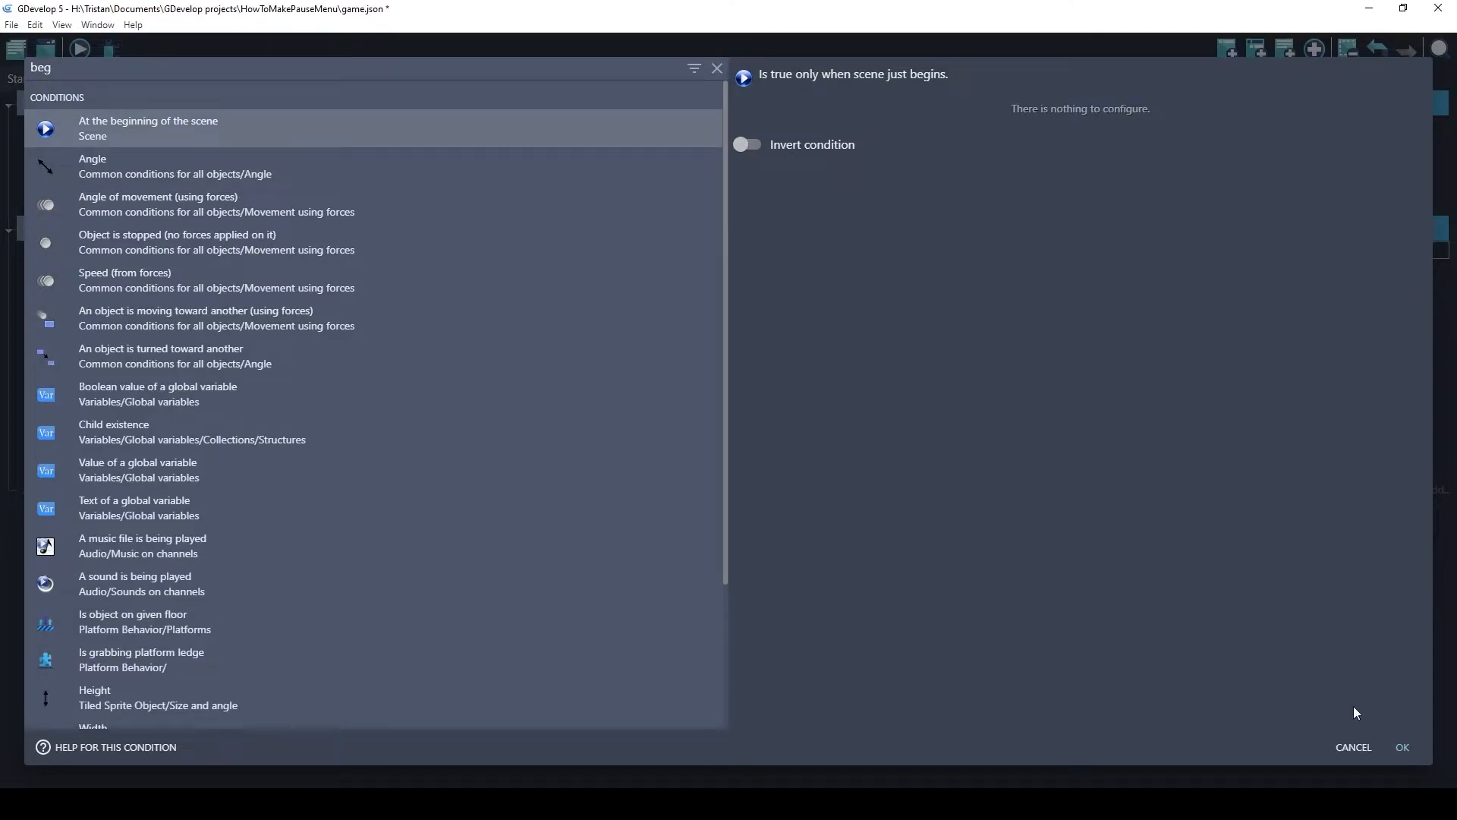
{"action": "left_click", "coordinate": [1403, 754]}
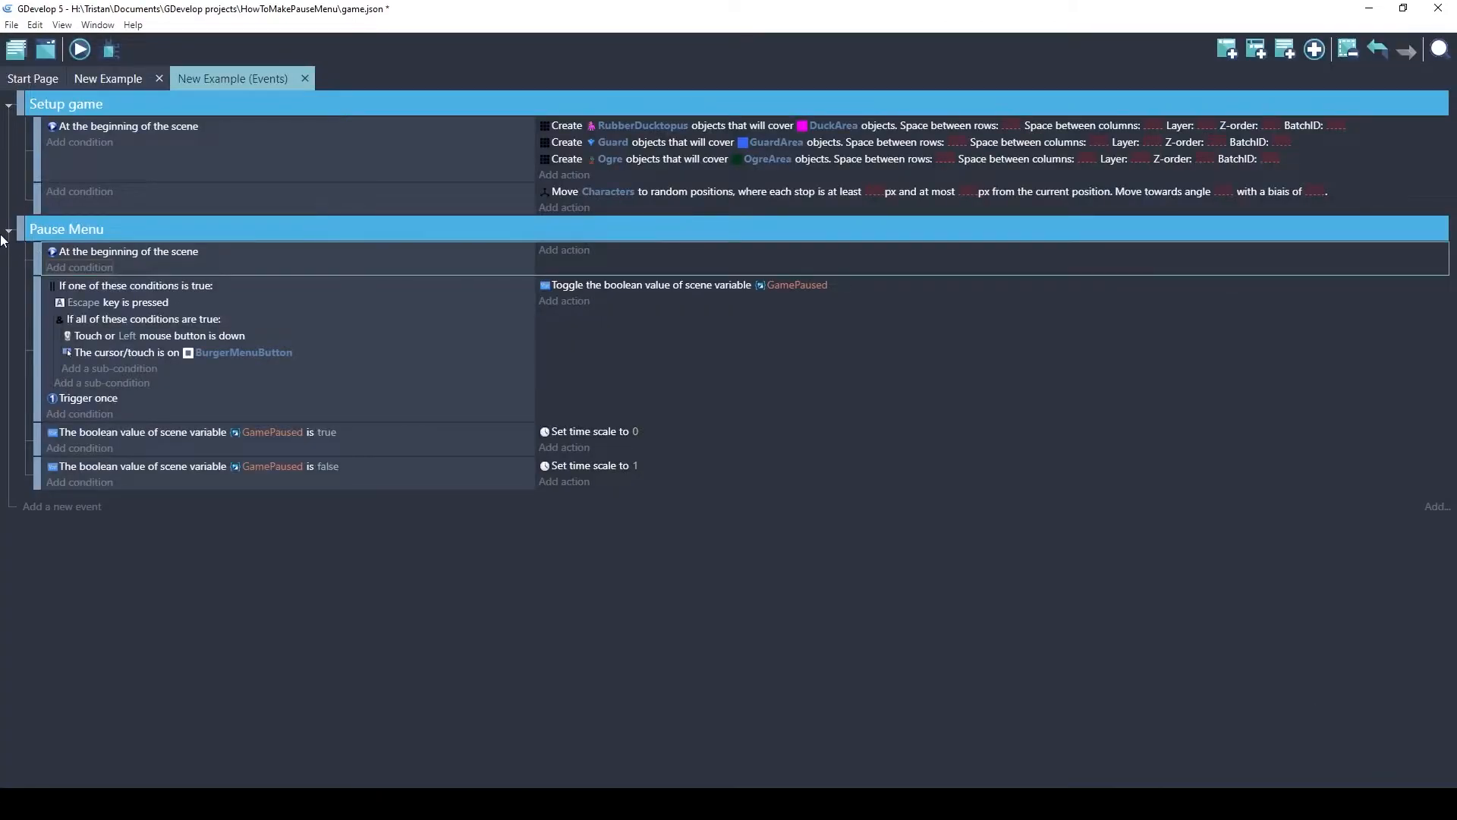
Add a Hide action for PauseBackground to the Pause Menu group's beginning-of-scene event
{"action": "left_click", "coordinate": [559, 252]}
{"action": "left_click", "coordinate": [120, 269]}
{"action": "type", "text": "hi"}
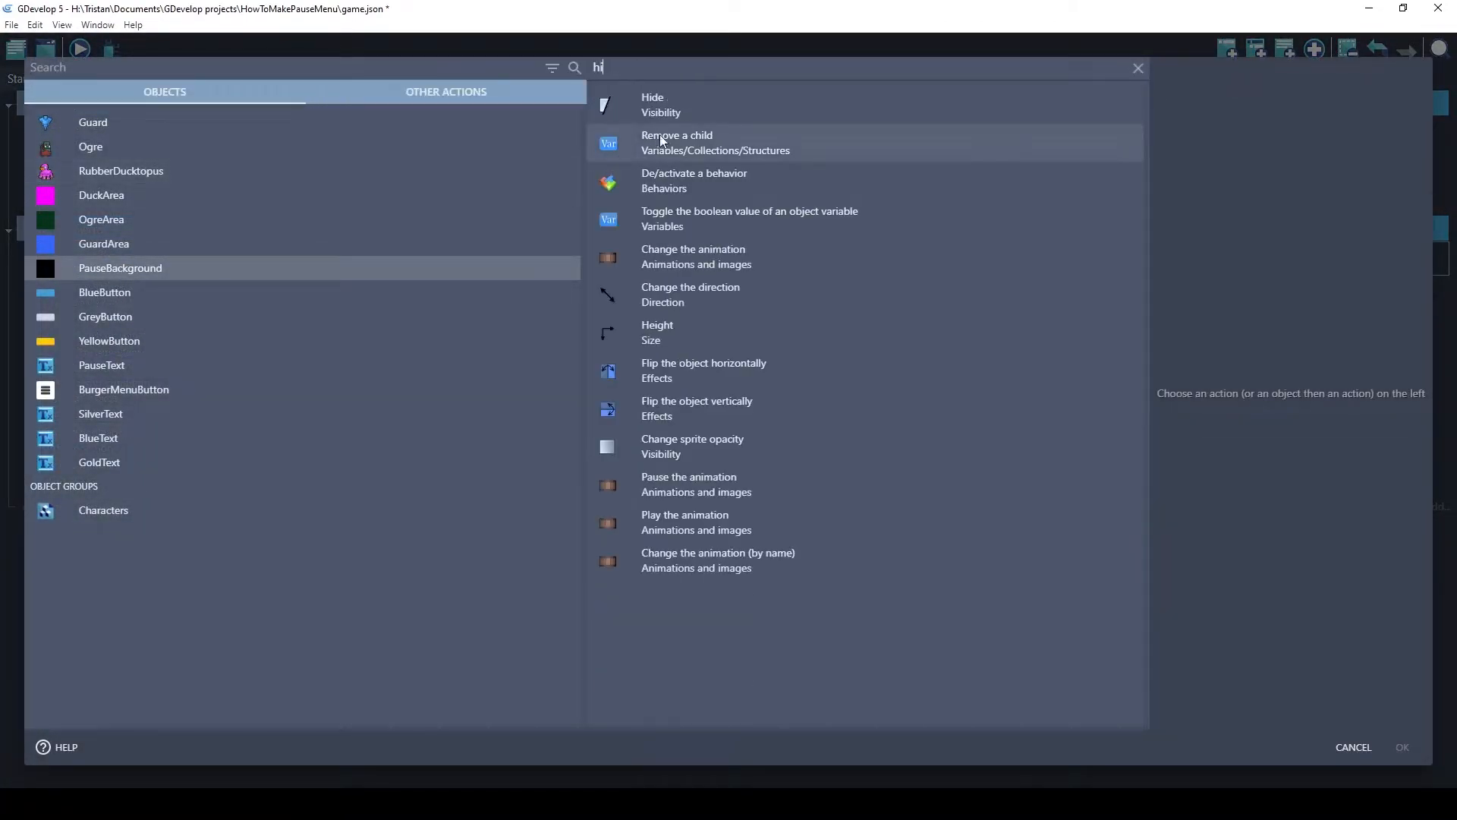
{"action": "key", "text": "Return"}
{"action": "left_click", "coordinate": [1402, 749]}
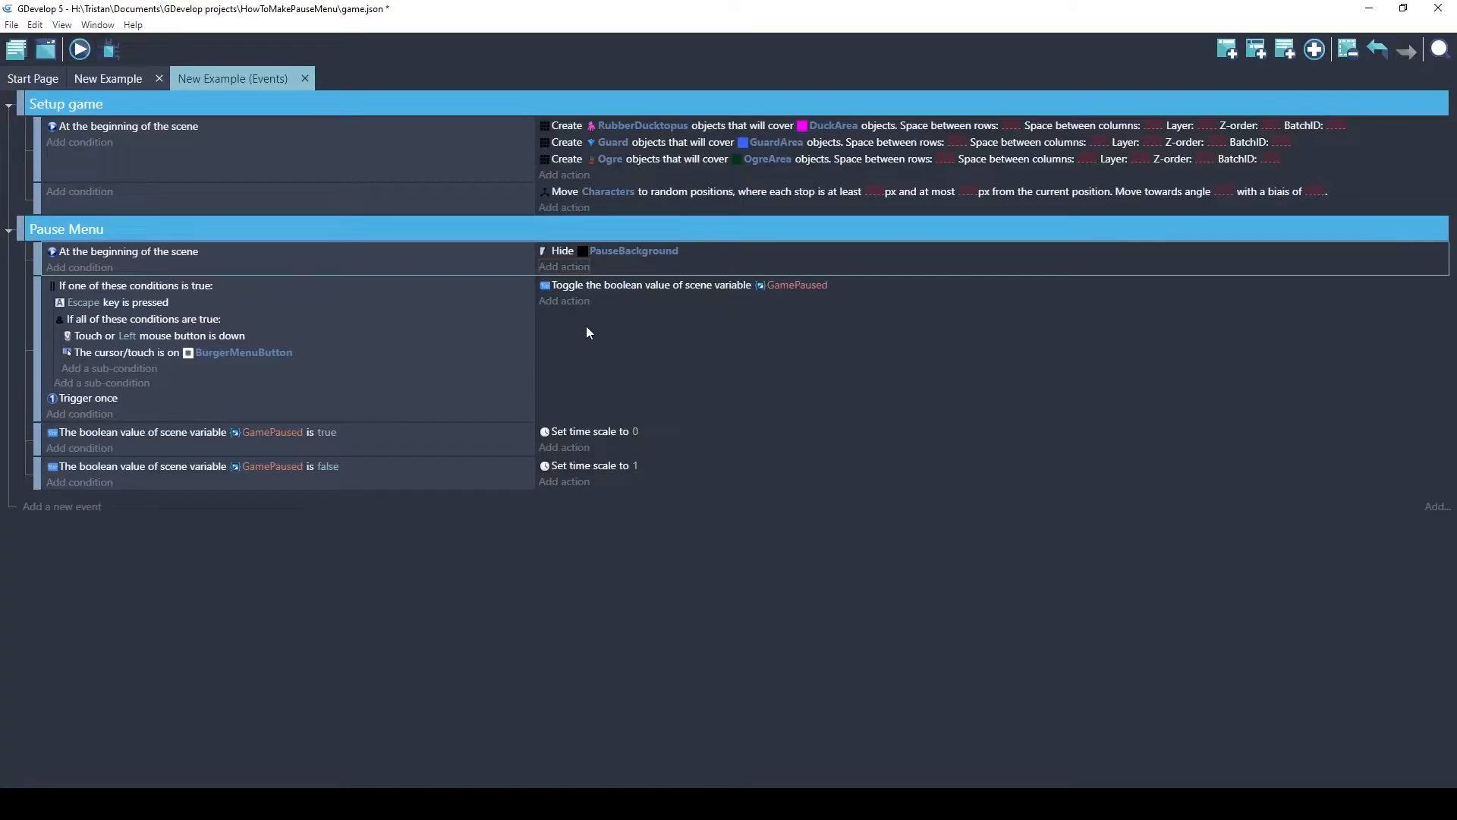
Switch to the New Example scene editor and try adding a new layer above the Pause layer
{"action": "left_click", "coordinate": [111, 77]}
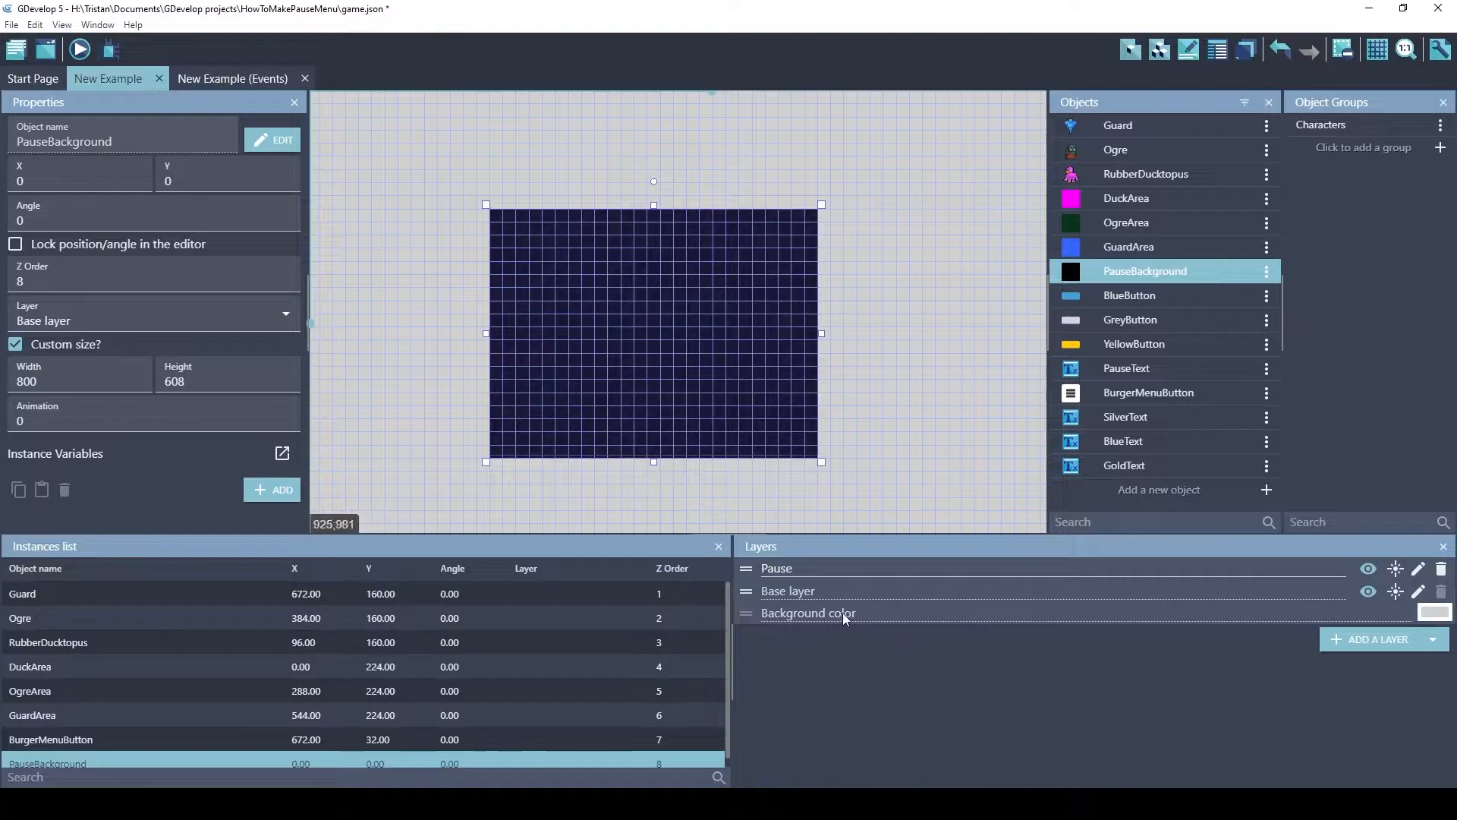
{"action": "left_click", "coordinate": [815, 571]}
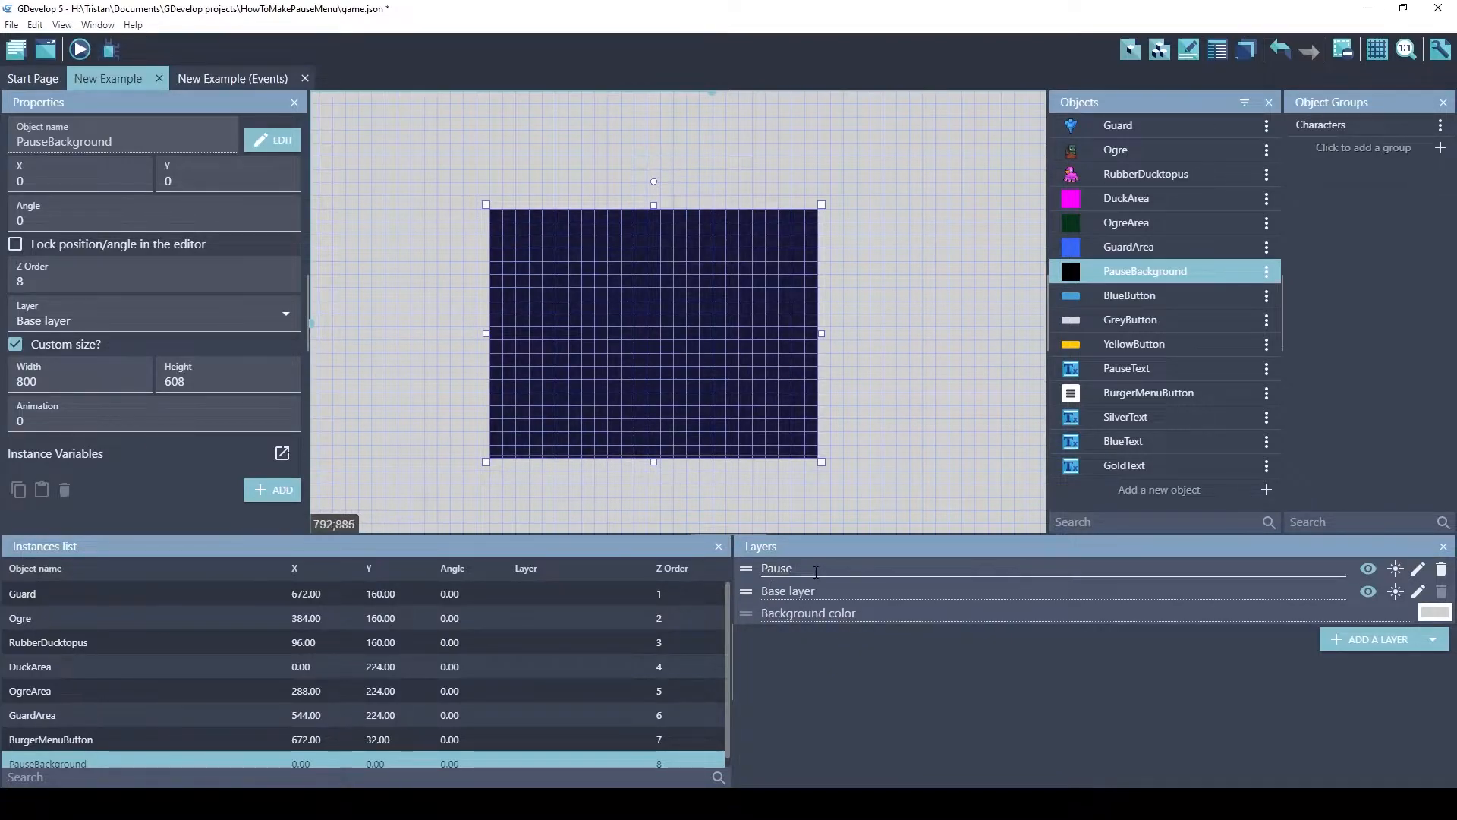
{"action": "left_click", "coordinate": [748, 573]}
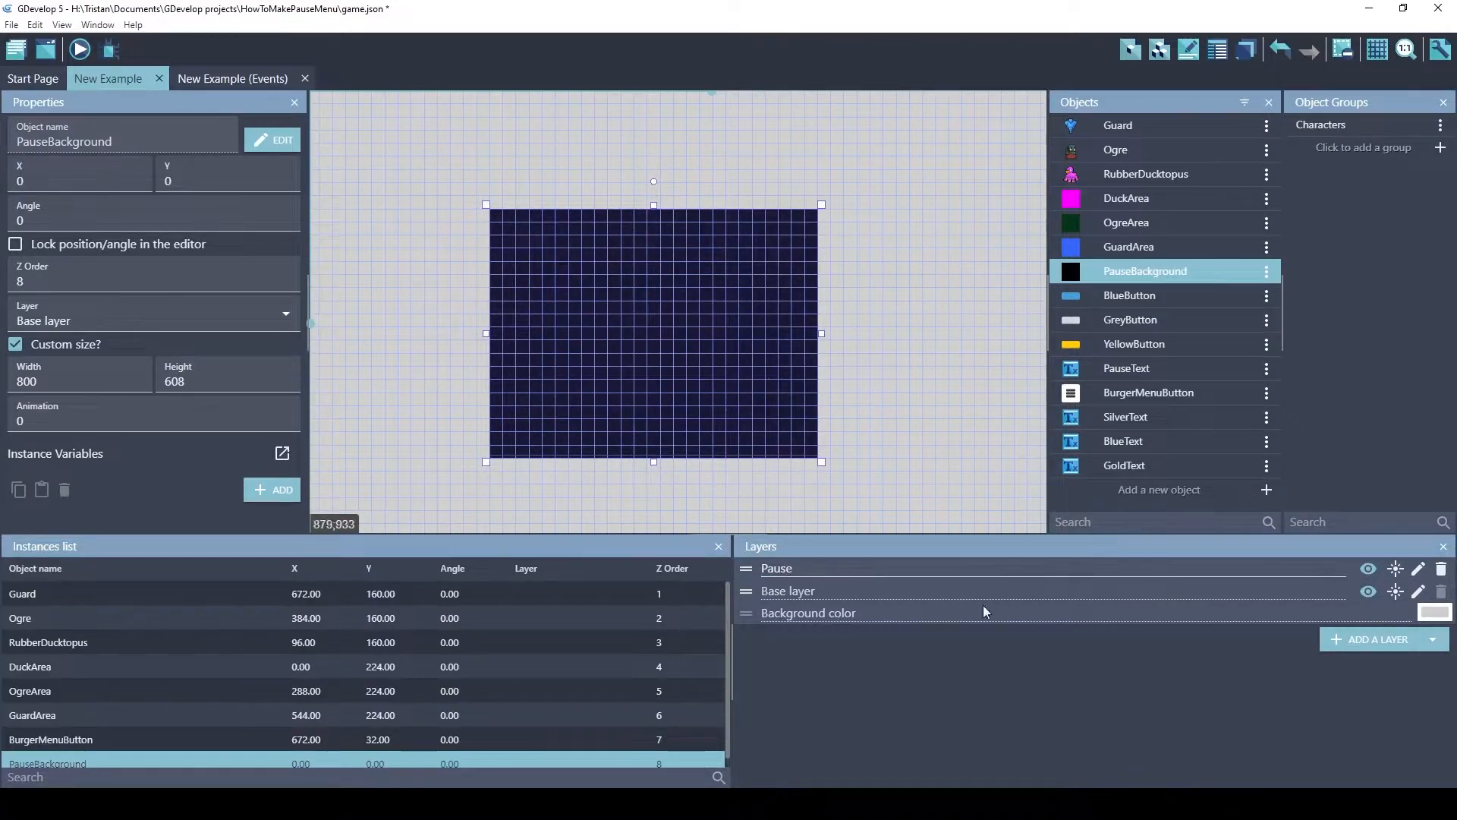
{"action": "left_click", "coordinate": [1370, 647]}
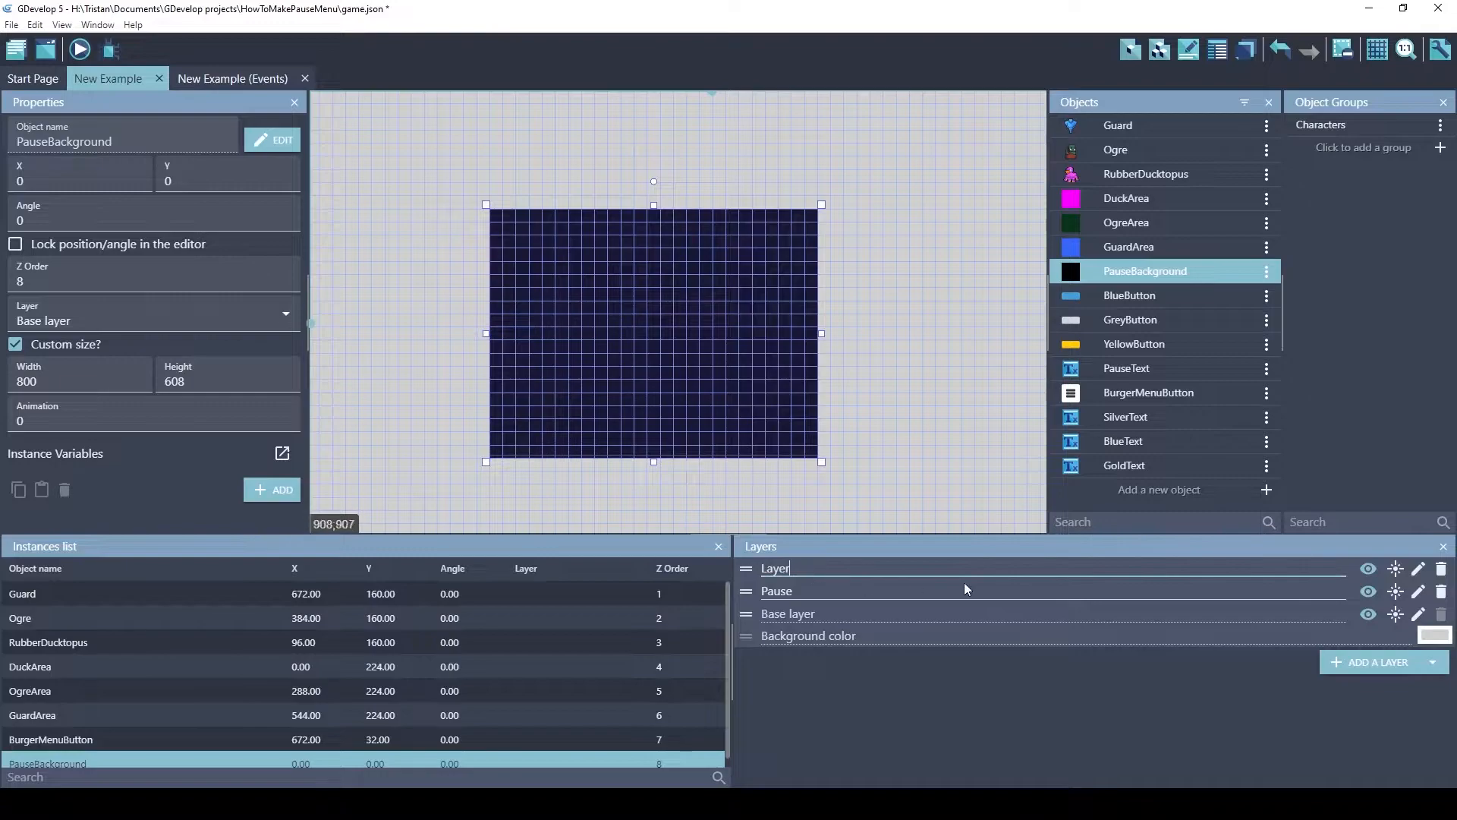
{"action": "left_click", "coordinate": [1440, 571]}
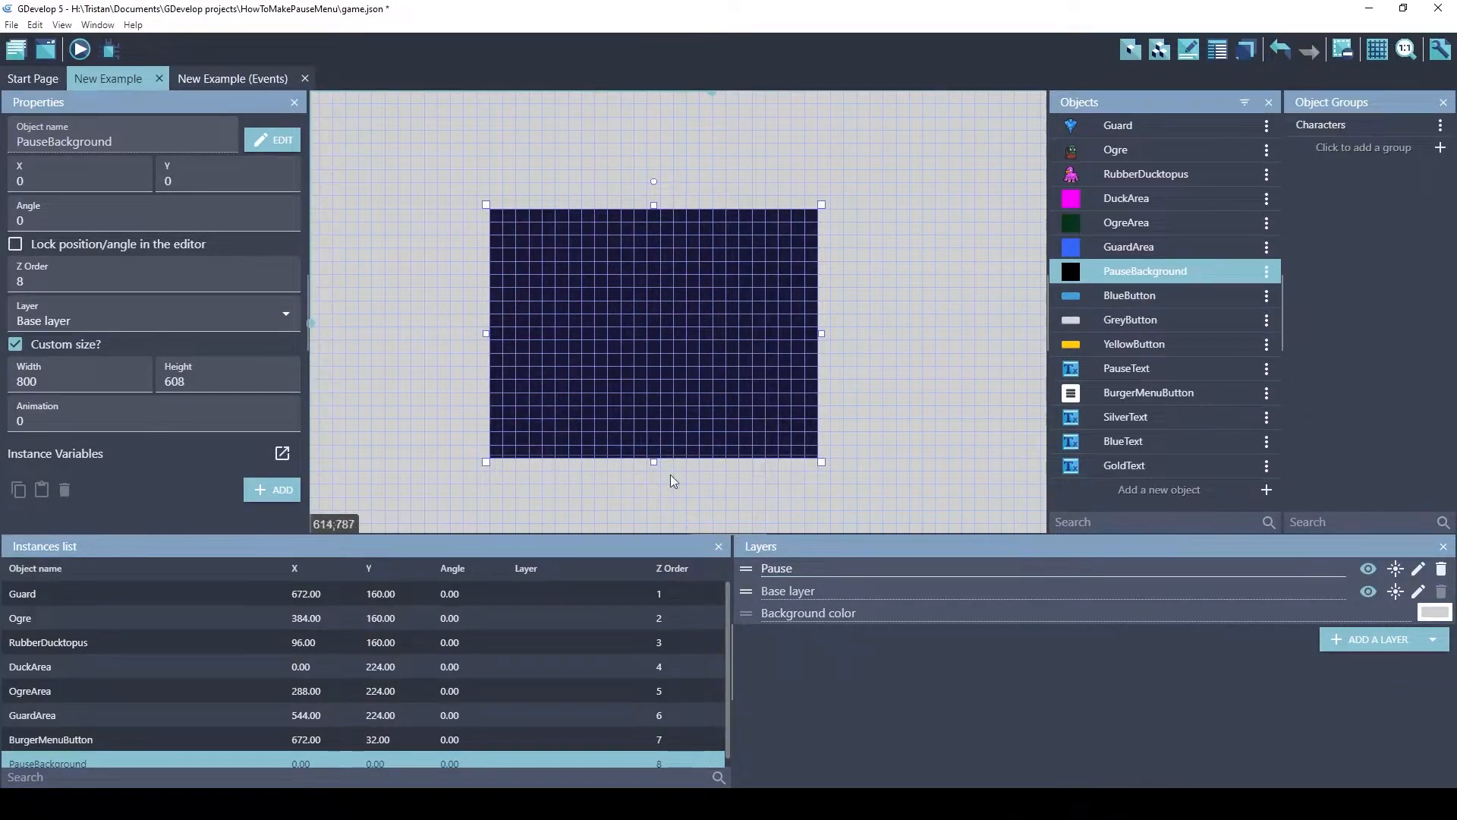
Assign the PauseBackground instance to the Pause layer, keeping it positioned at X 0, Y 0
{"action": "left_click_drag", "start_coordinate": [548, 232], "coordinate": [439, 185]}
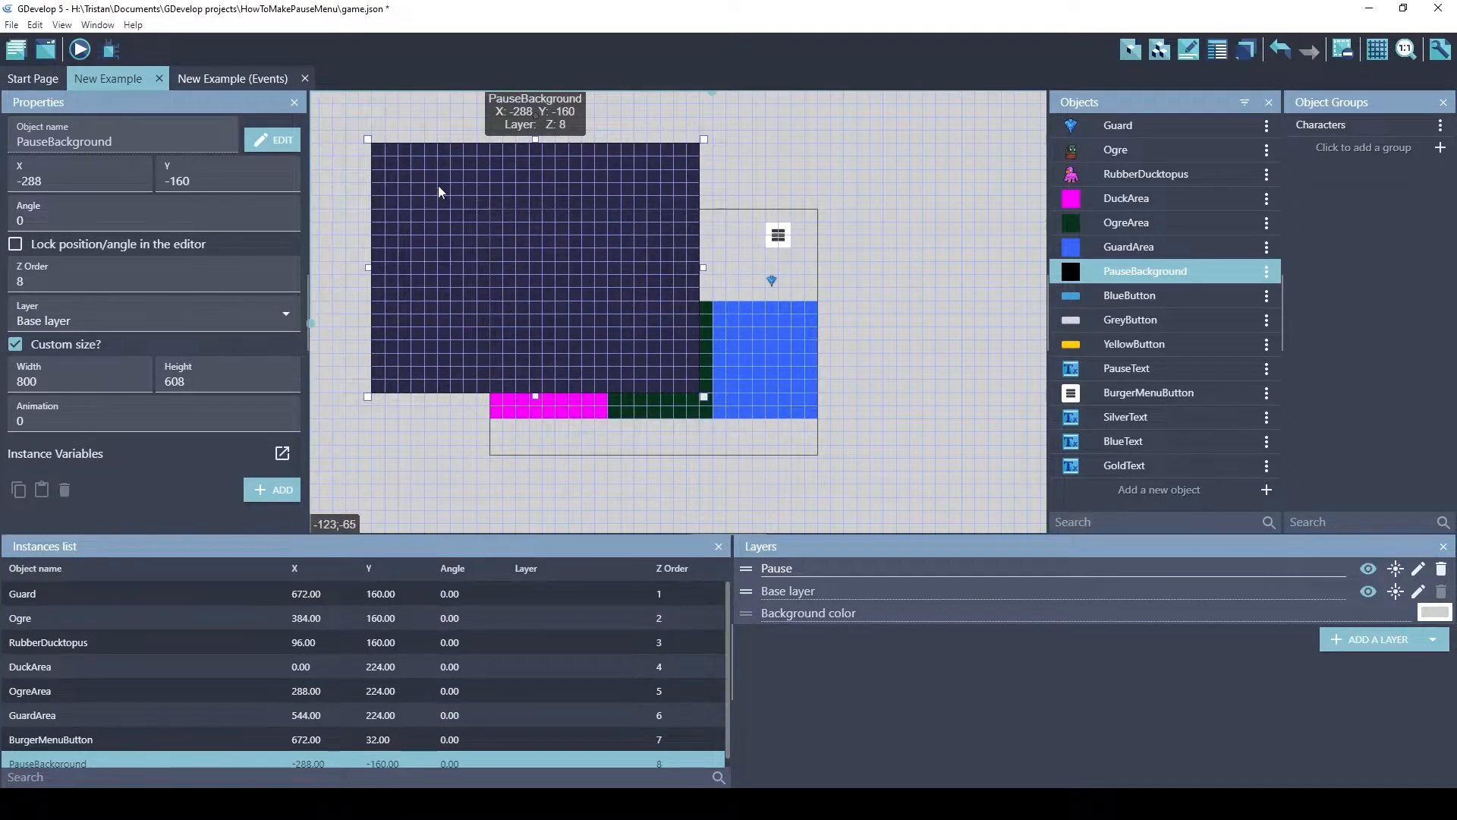
{"action": "left_click", "coordinate": [60, 320]}
{"action": "left_click", "coordinate": [61, 357]}
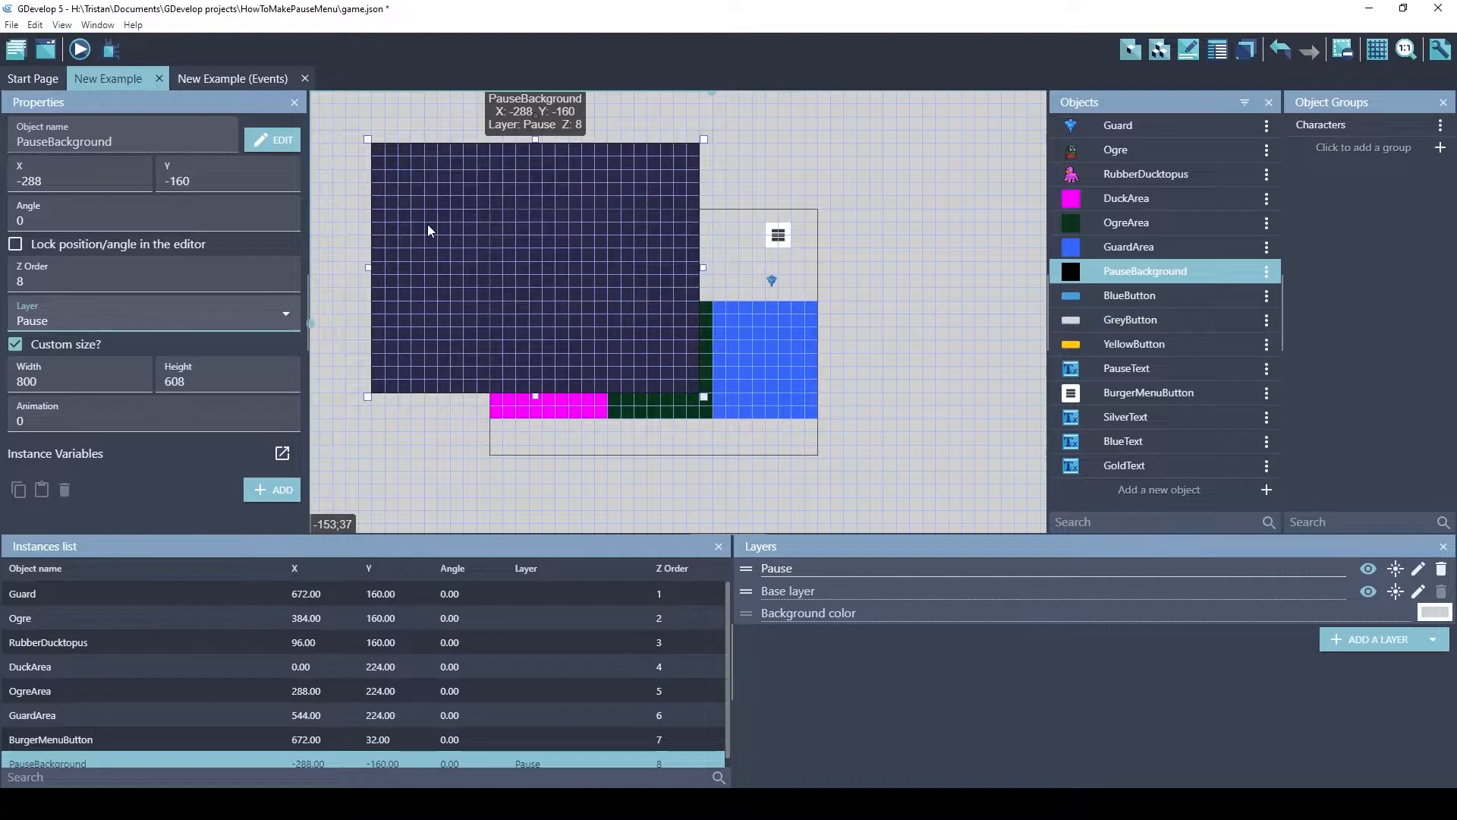
{"action": "left_click_drag", "start_coordinate": [428, 226], "coordinate": [546, 293]}
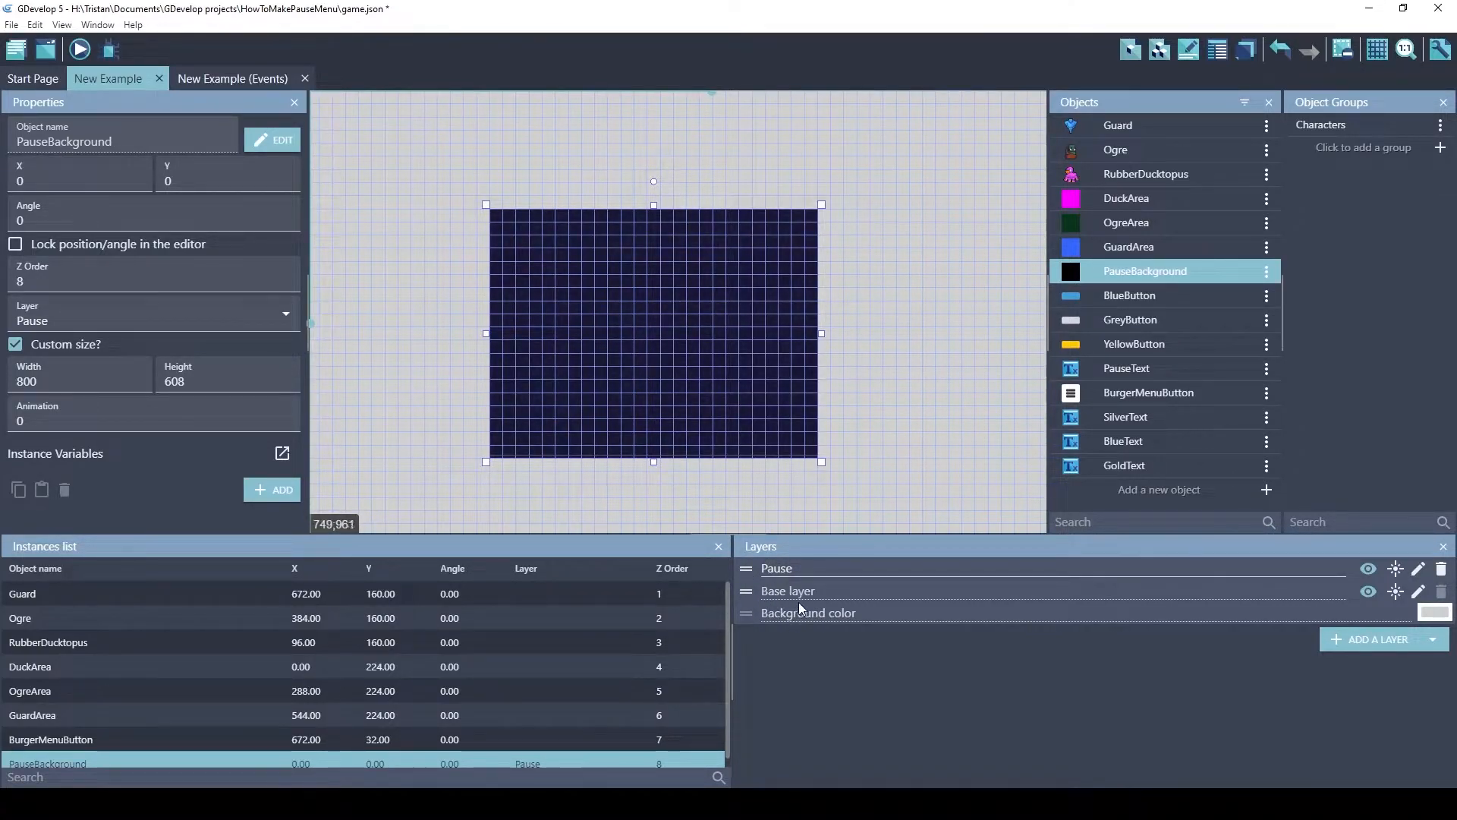
Re-enable the disabled beginning-of-scene event in the Pause Menu group of the New Example events
{"action": "left_click", "coordinate": [212, 79]}
{"action": "right_click", "coordinate": [160, 269]}
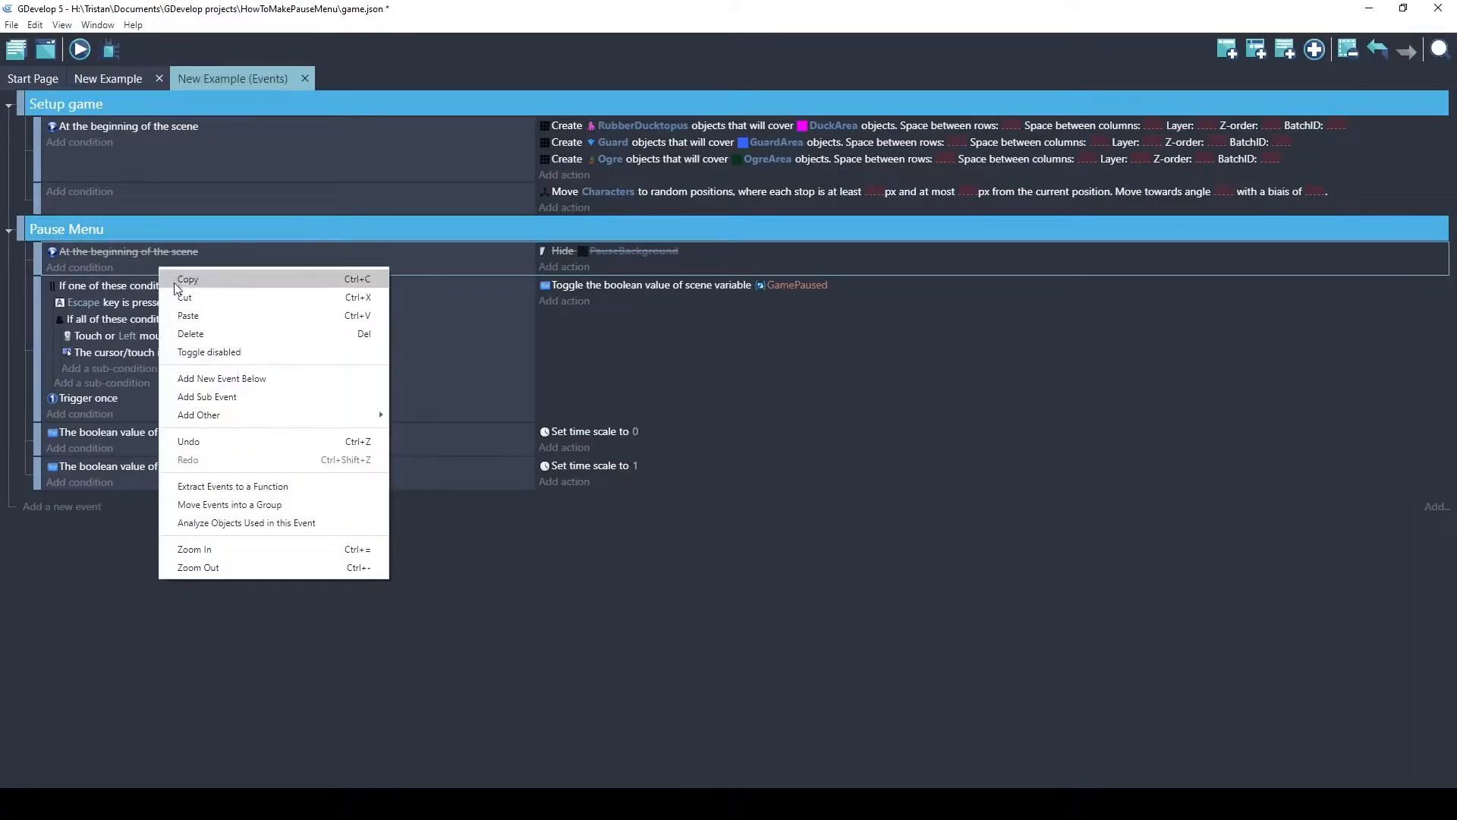
{"action": "left_click", "coordinate": [192, 353]}
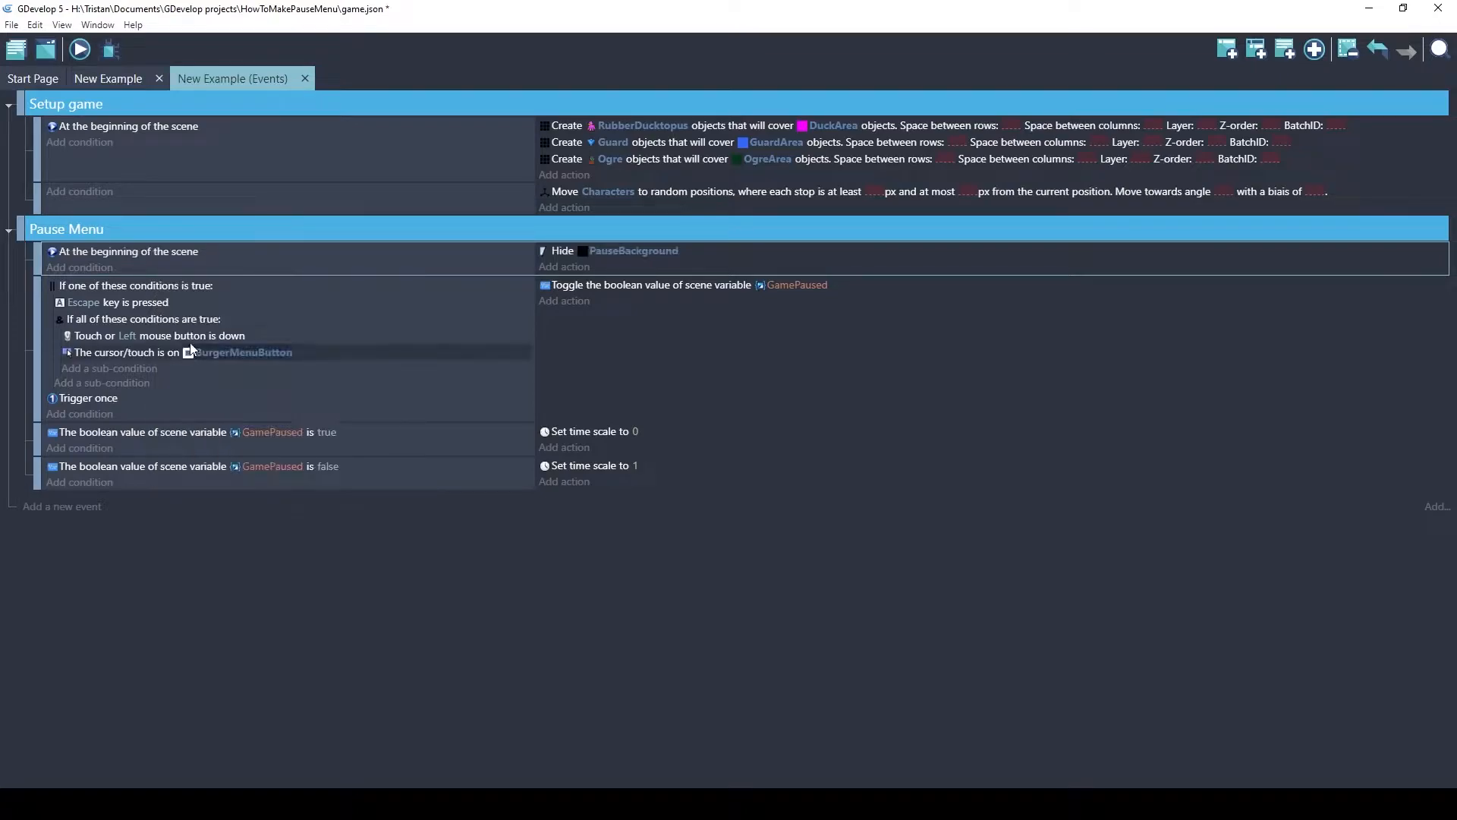
Add an action to the Pause Menu's beginning-of-scene event that sets the sprite opacity of PauseBackground to 128
{"action": "left_click", "coordinate": [548, 271]}
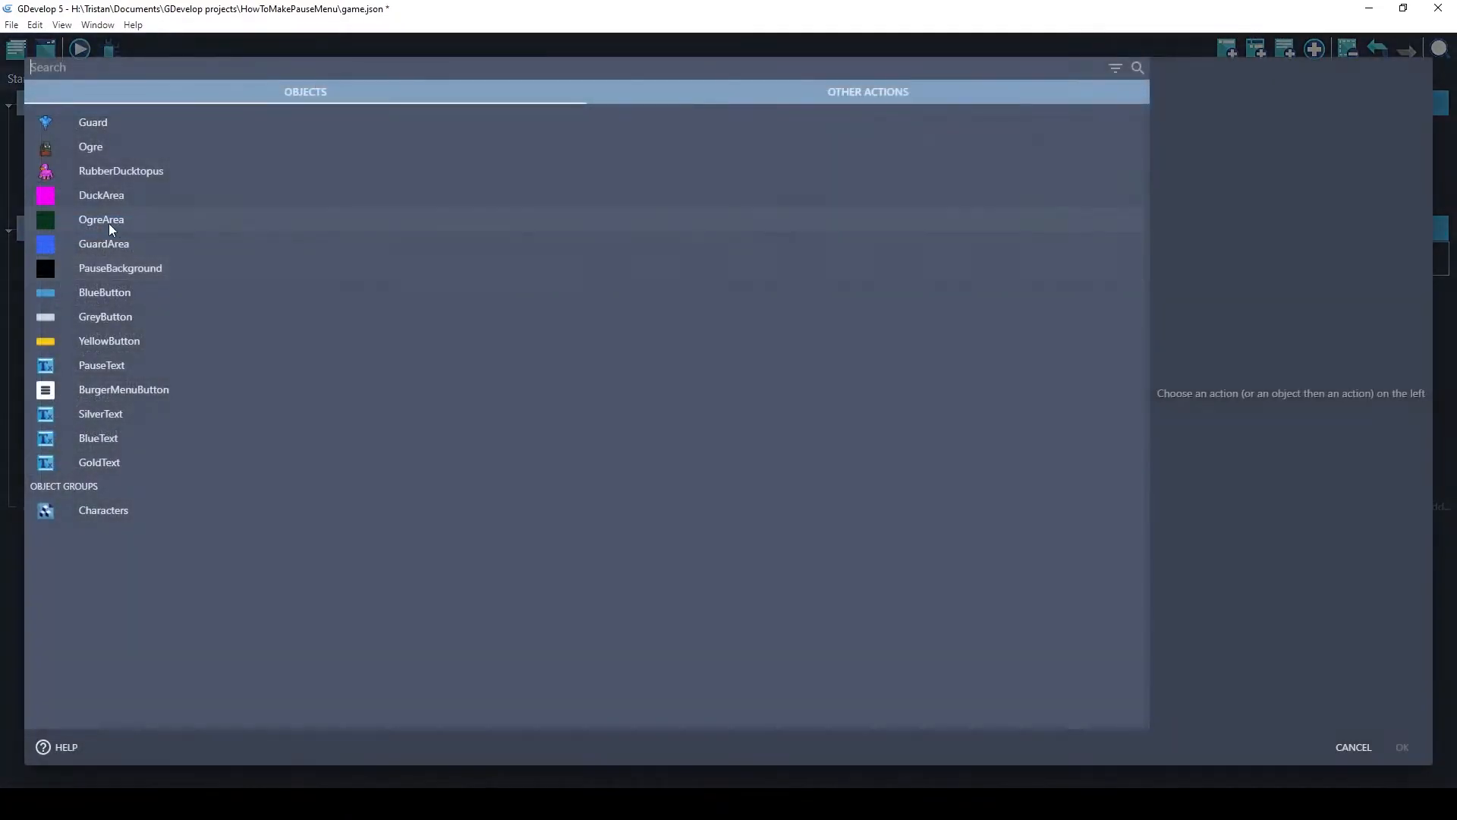
{"action": "left_click", "coordinate": [116, 273]}
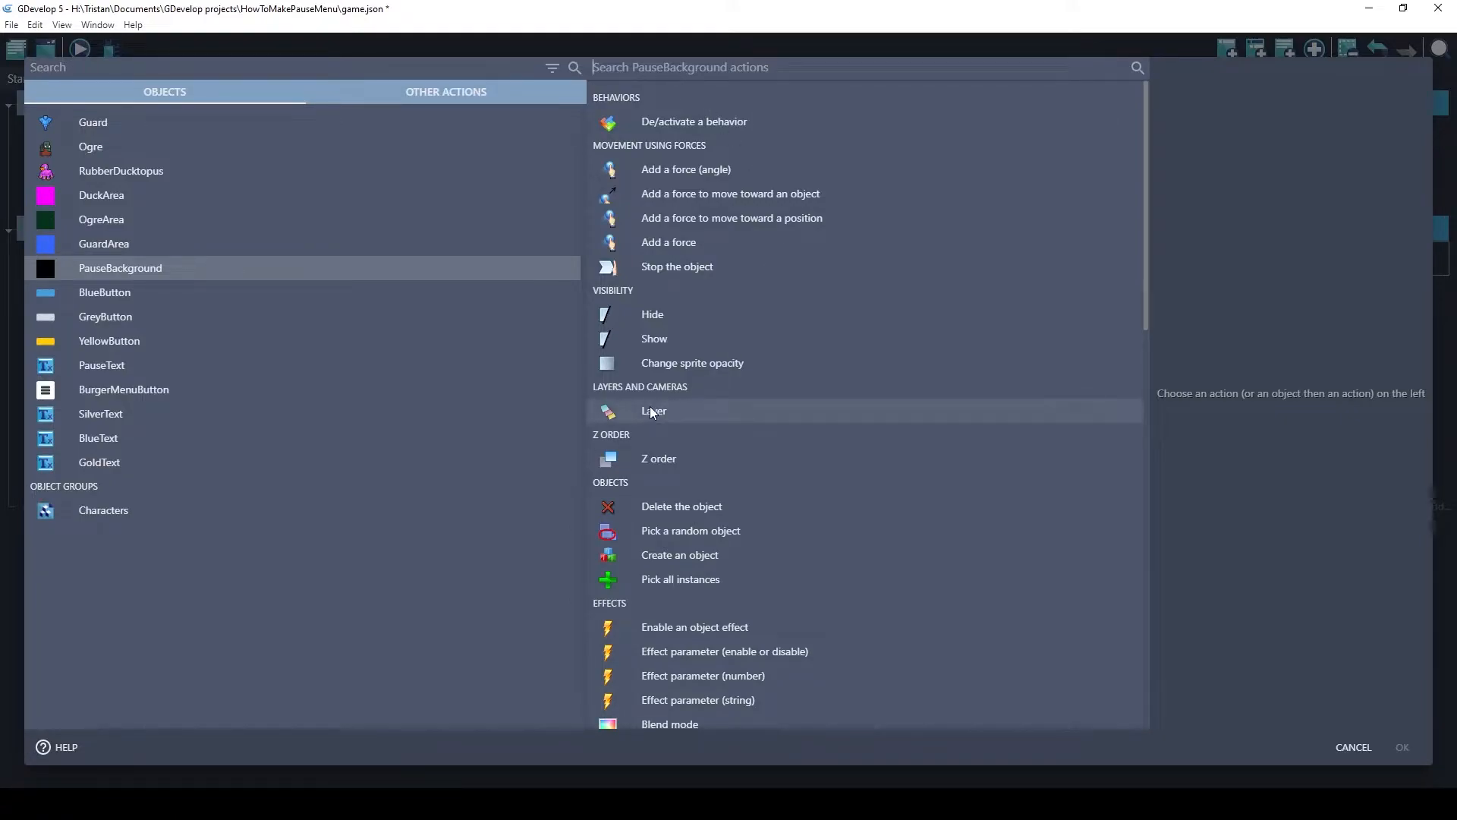
{"action": "type", "text": "opac"}
{"action": "left_click", "coordinate": [713, 102]}
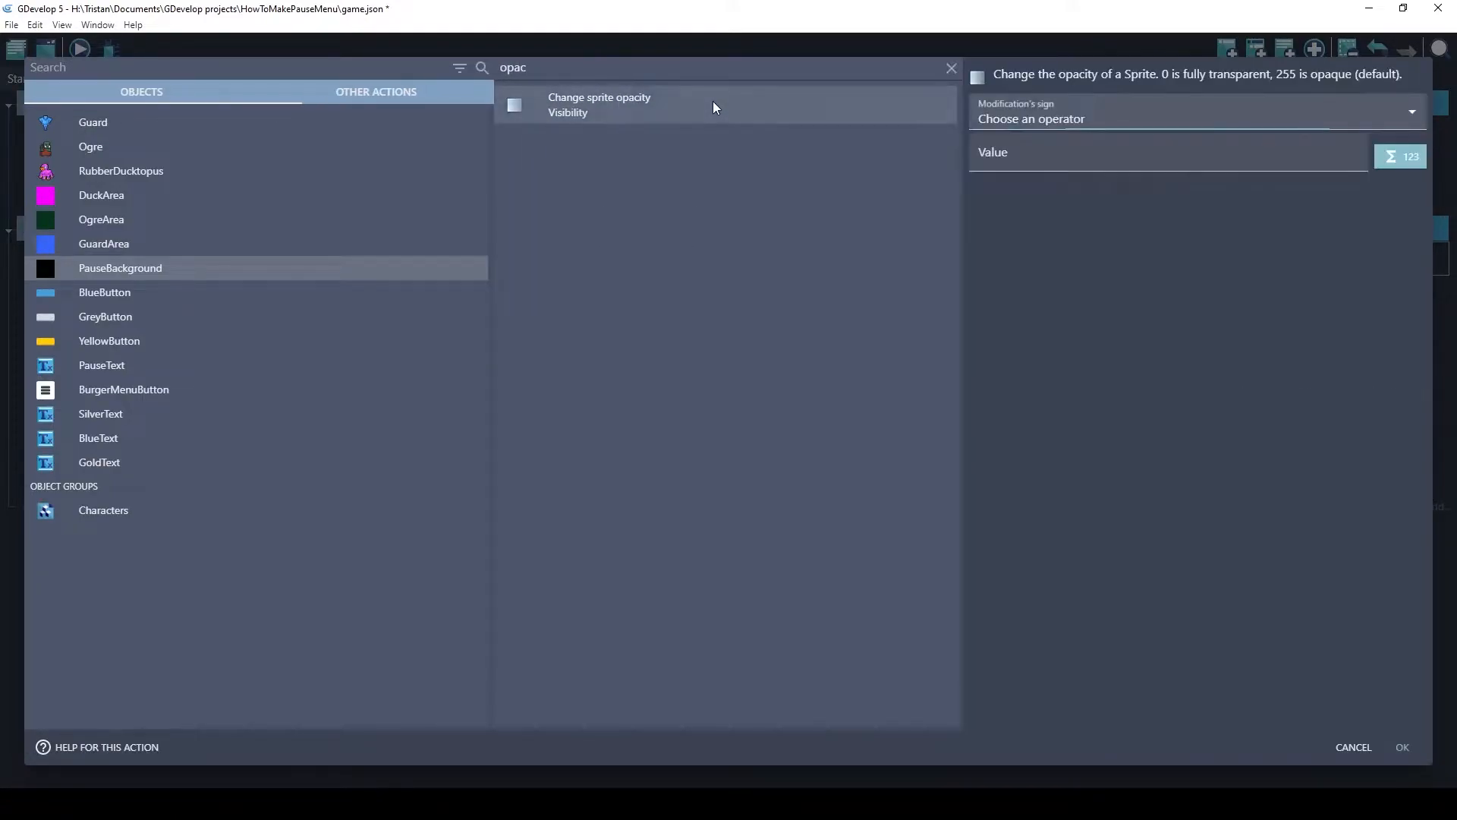
{"action": "left_click", "coordinate": [1022, 120]}
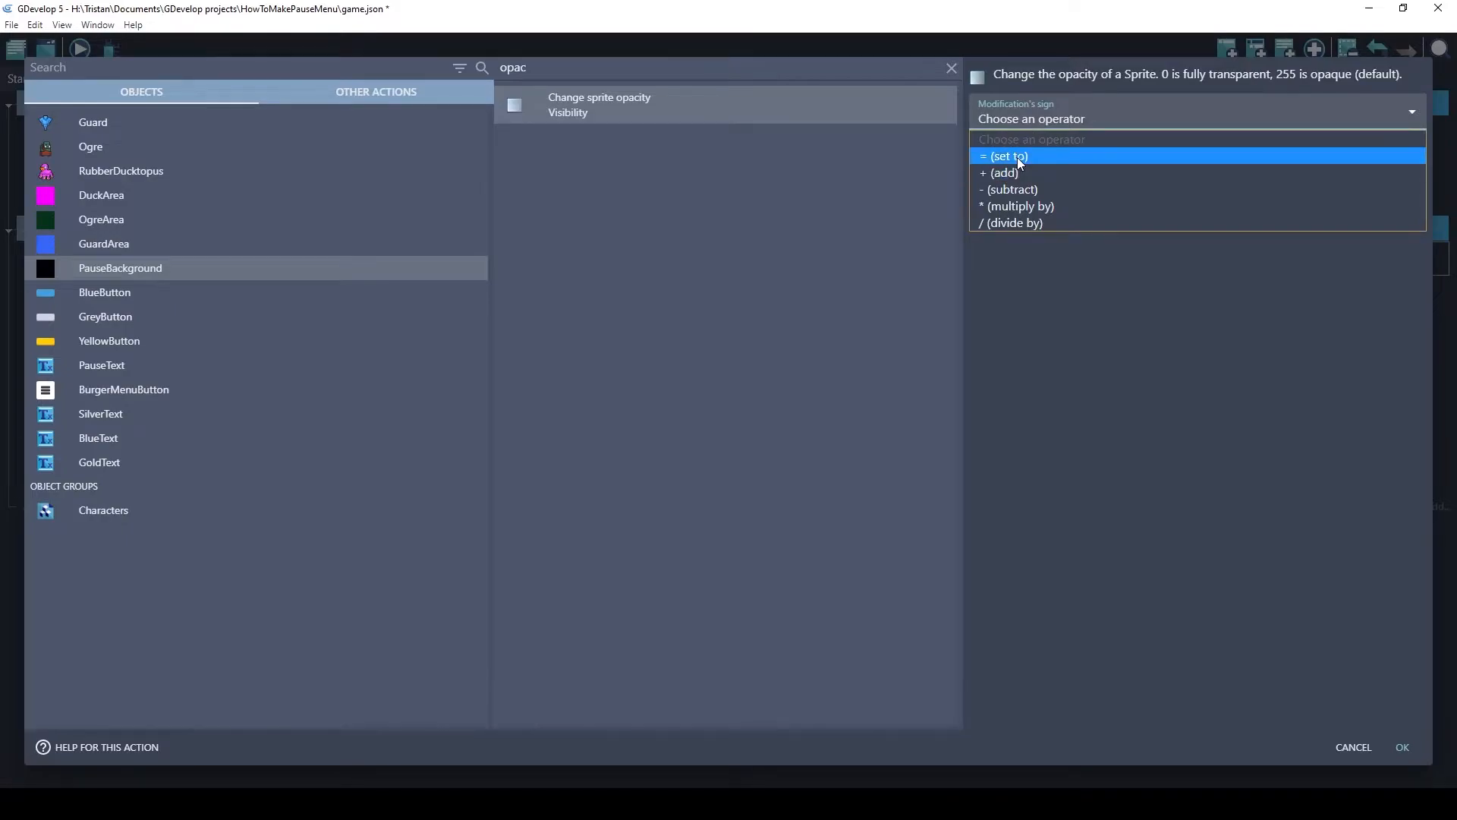
{"action": "left_click", "coordinate": [1017, 157]}
{"action": "left_click", "coordinate": [1021, 159]}
{"action": "type", "text": "255"}
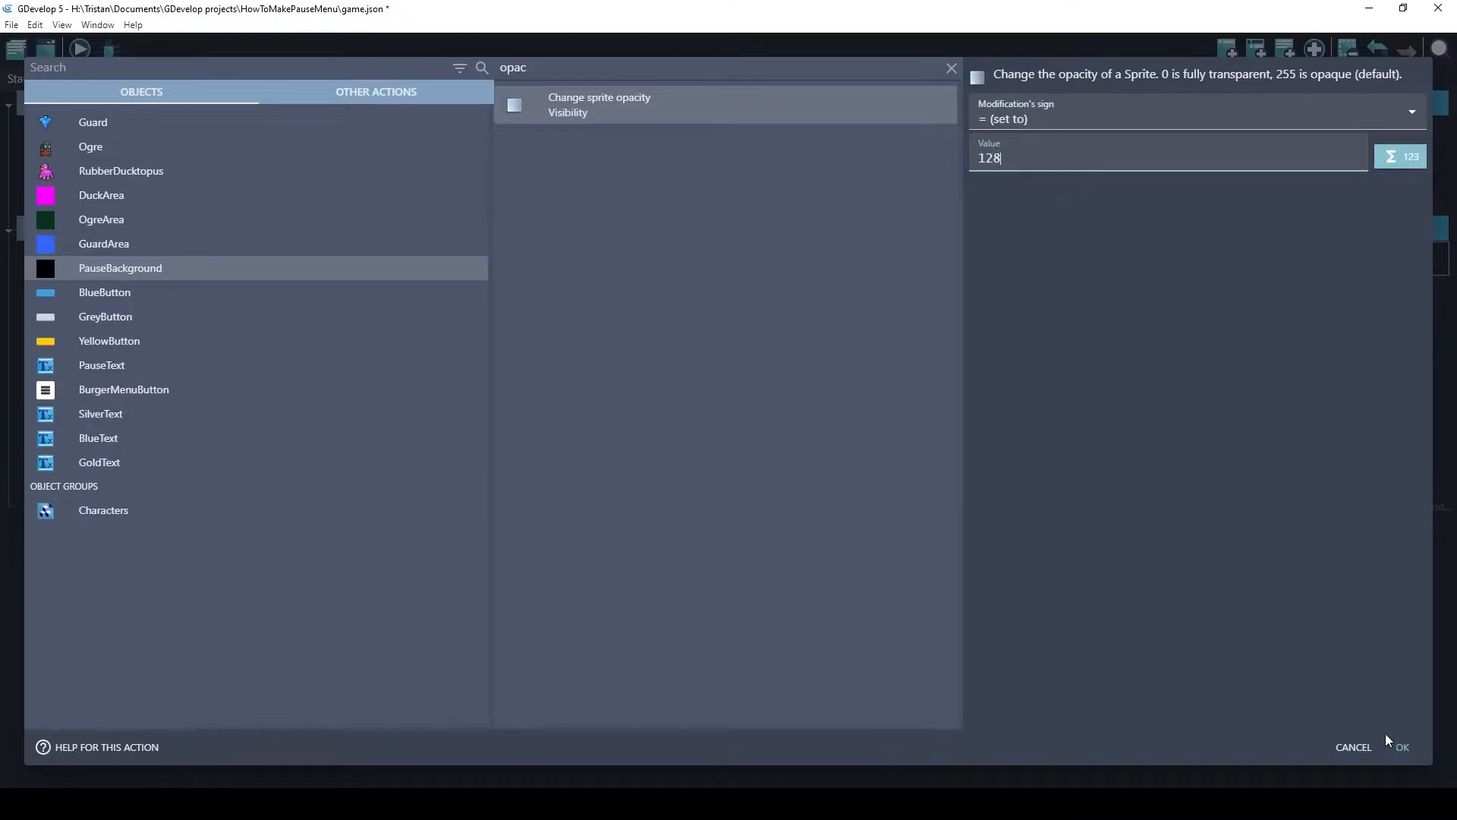
{"action": "left_click", "coordinate": [1403, 747]}
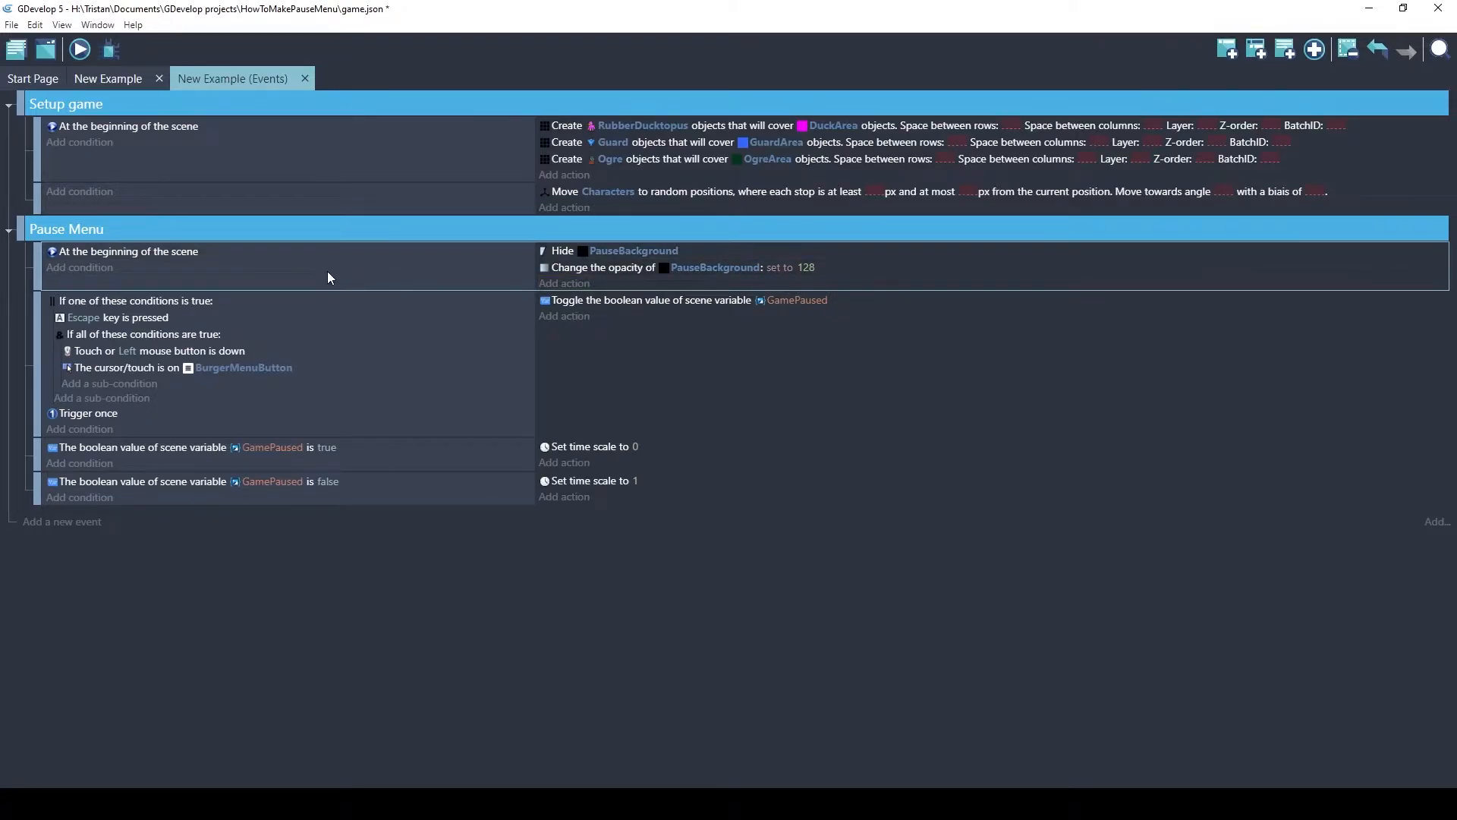
Copy the Hide PauseBackground action into the event where GamePaused is true
{"action": "right_click", "coordinate": [560, 250]}
{"action": "left_click", "coordinate": [568, 262]}
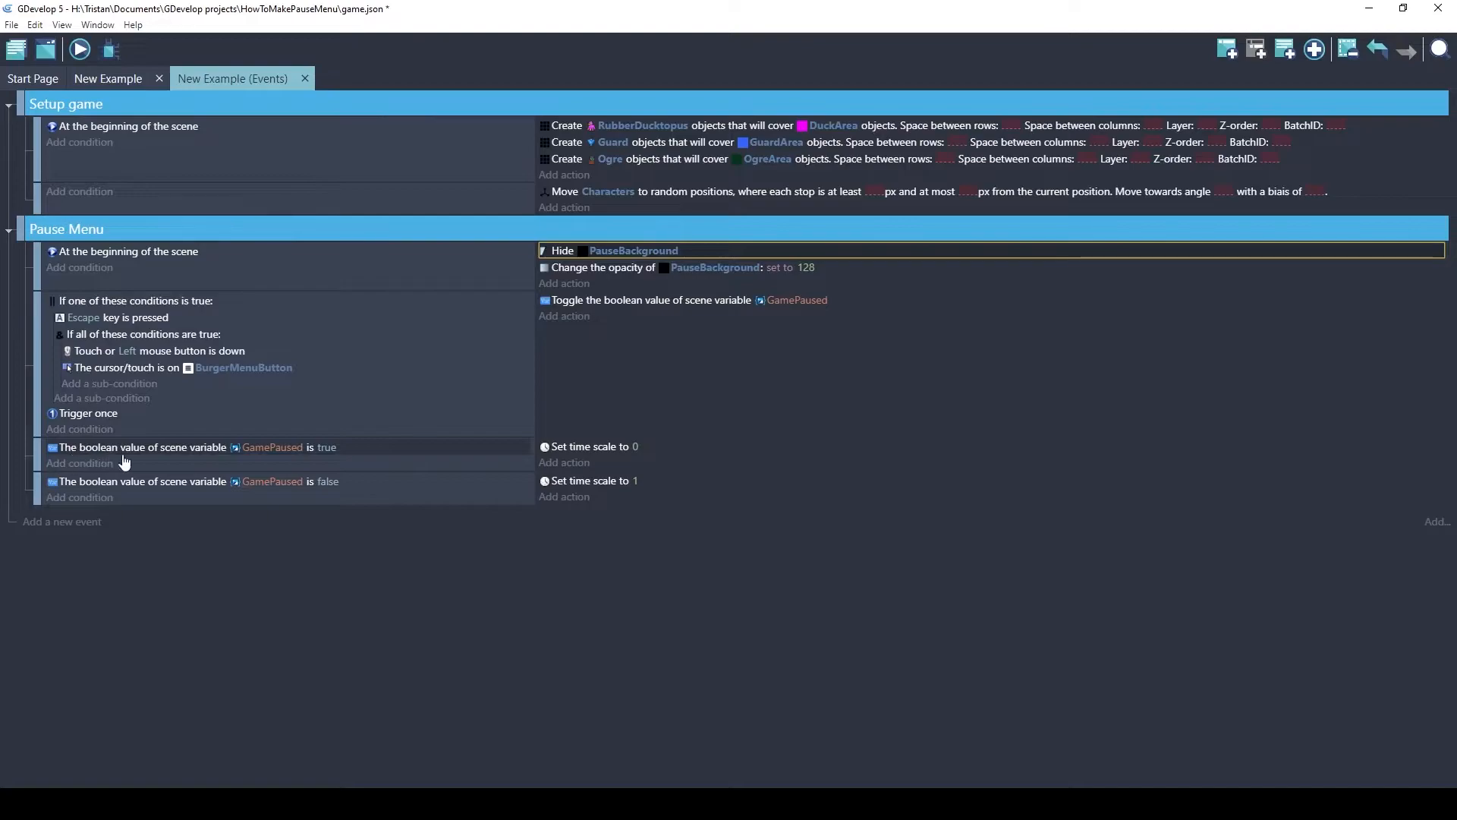
{"action": "left_click", "coordinate": [295, 458]}
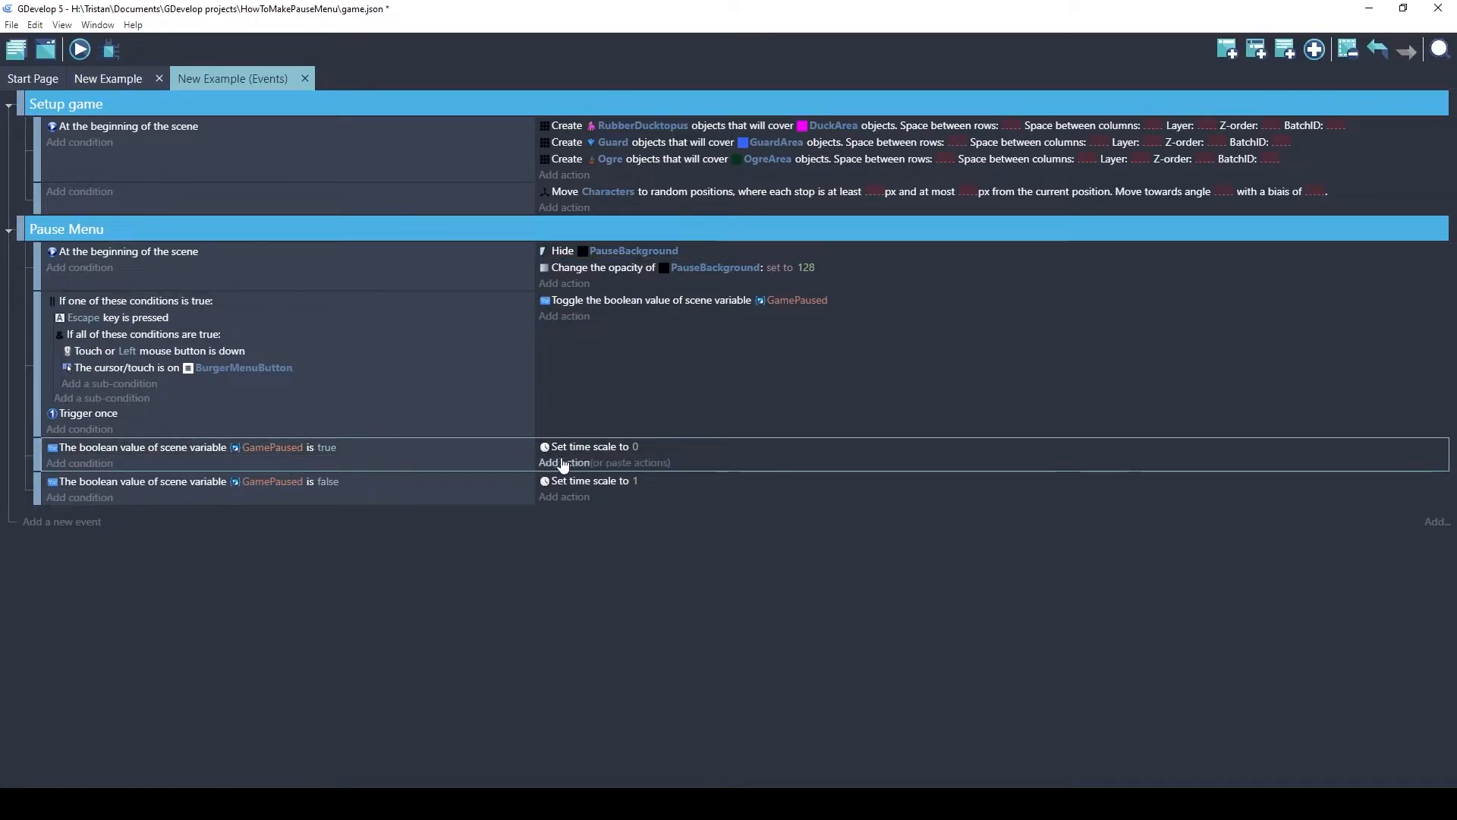
{"action": "left_click", "coordinate": [613, 462]}
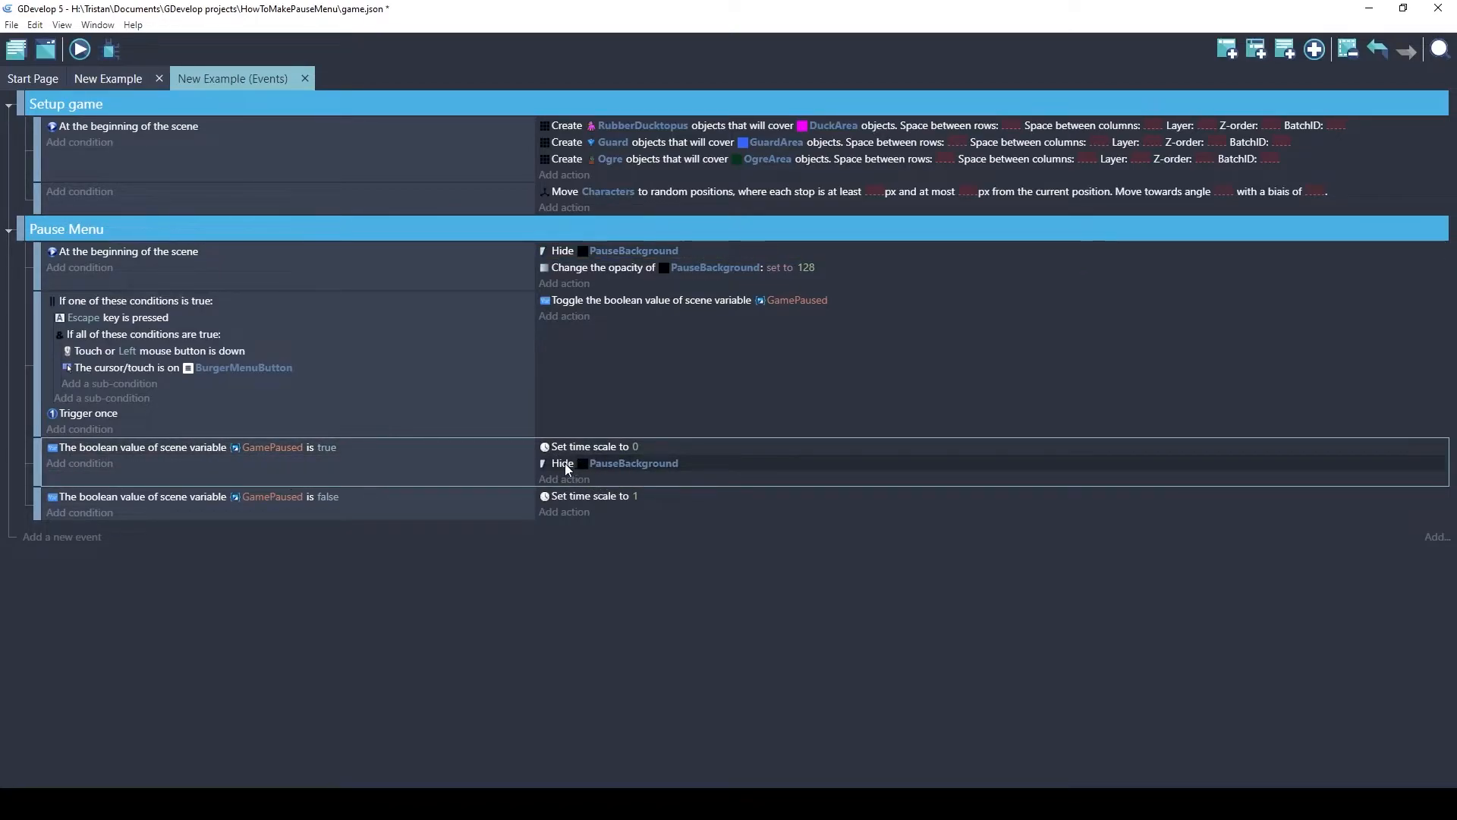
Change the copied action in the GamePaused true event to Show, and paste the Hide PauseBackground action into the GamePaused false event
{"action": "left_click", "coordinate": [604, 464]}
{"action": "left_click", "coordinate": [556, 468]}
{"action": "double_click", "coordinate": [559, 464]}
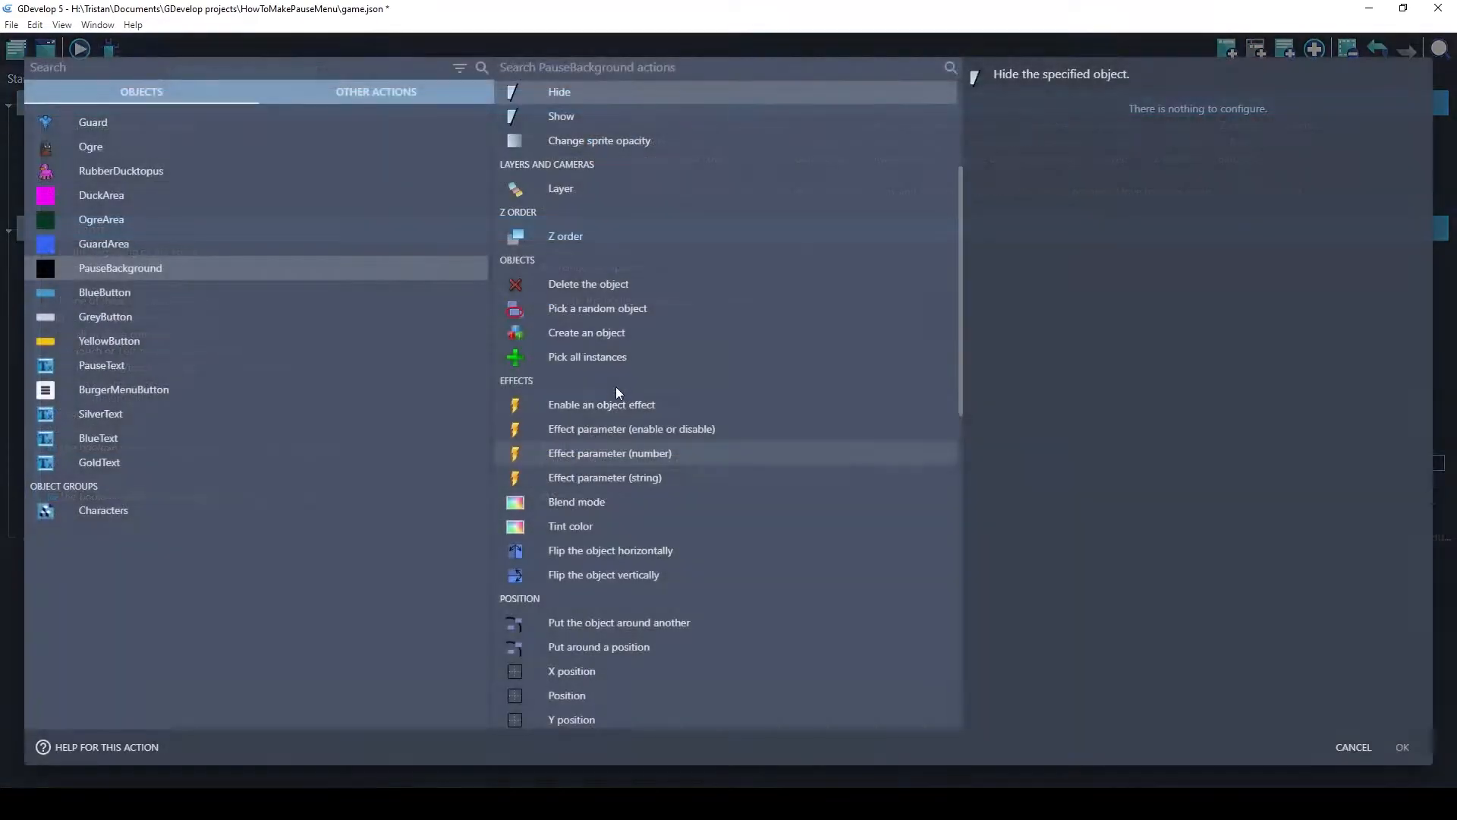
{"action": "left_click", "coordinate": [564, 116]}
{"action": "left_click", "coordinate": [1413, 748]}
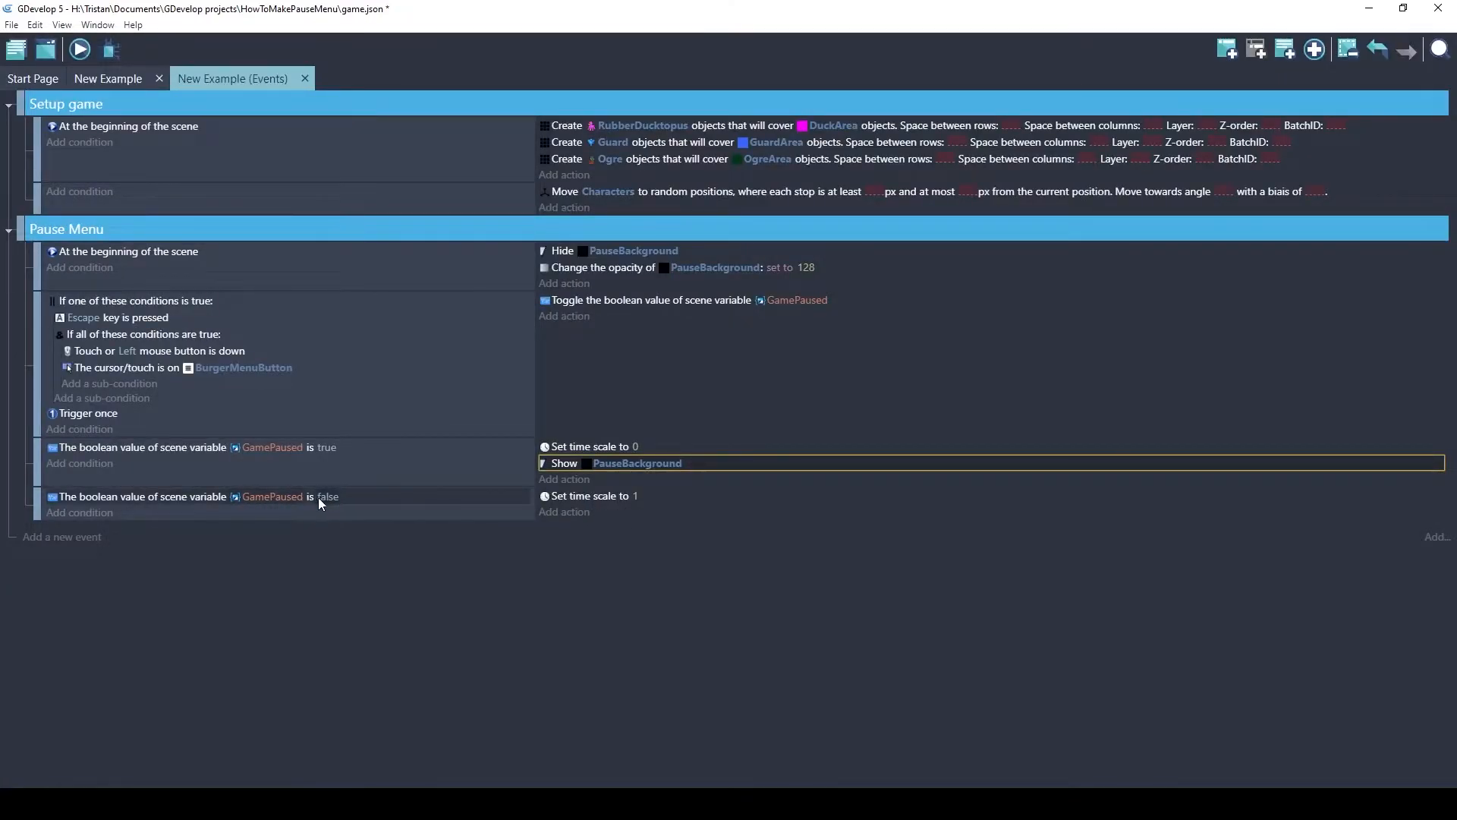
{"action": "left_click", "coordinate": [637, 512]}
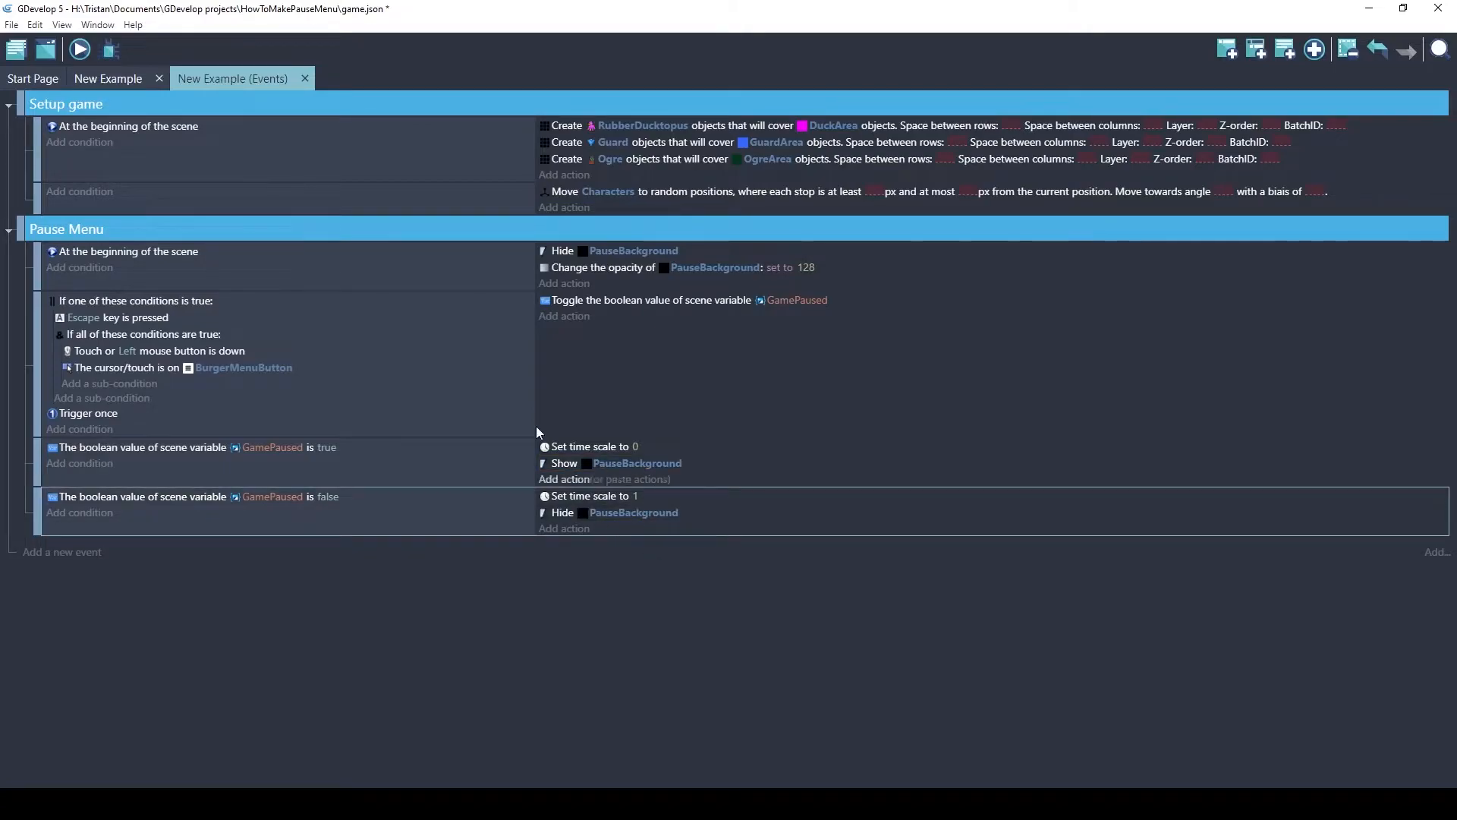
Preview the scene and test pausing and resuming with the burger menu button and Escape, then close the preview
{"action": "left_click", "coordinate": [80, 50]}
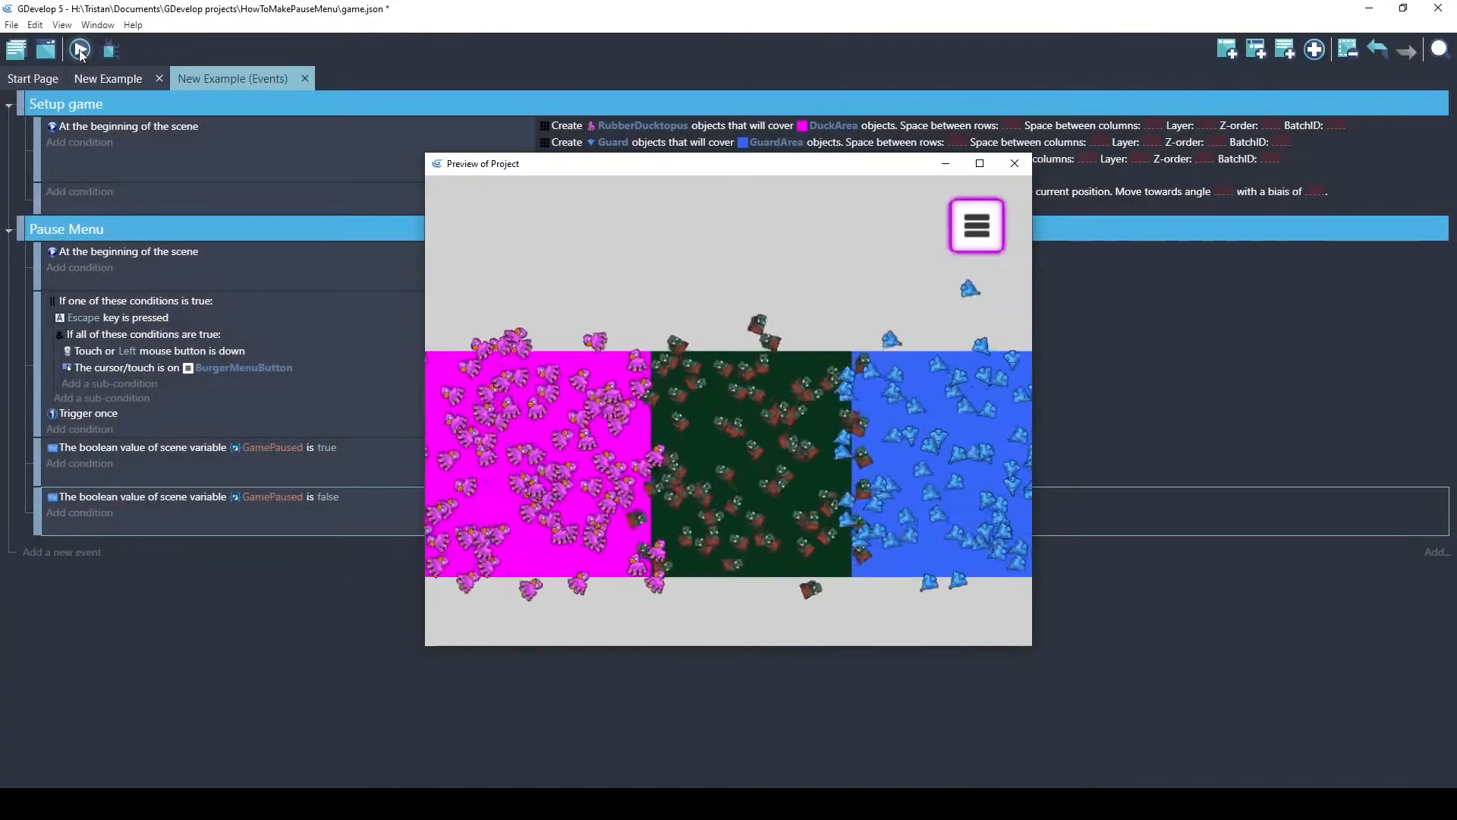
{"action": "left_click_drag", "start_coordinate": [593, 170], "coordinate": [717, 301]}
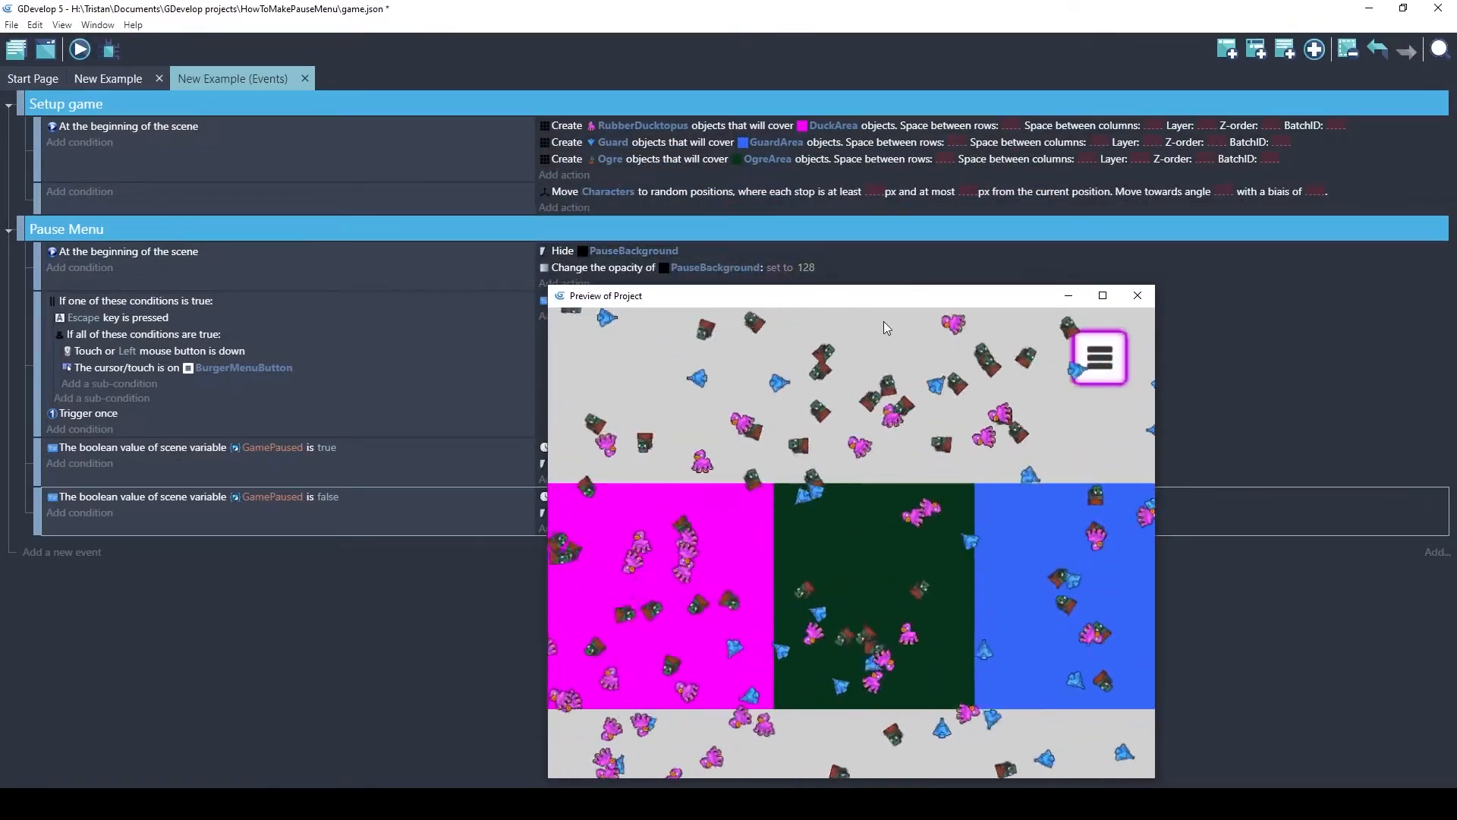
{"action": "left_click", "coordinate": [1098, 368]}
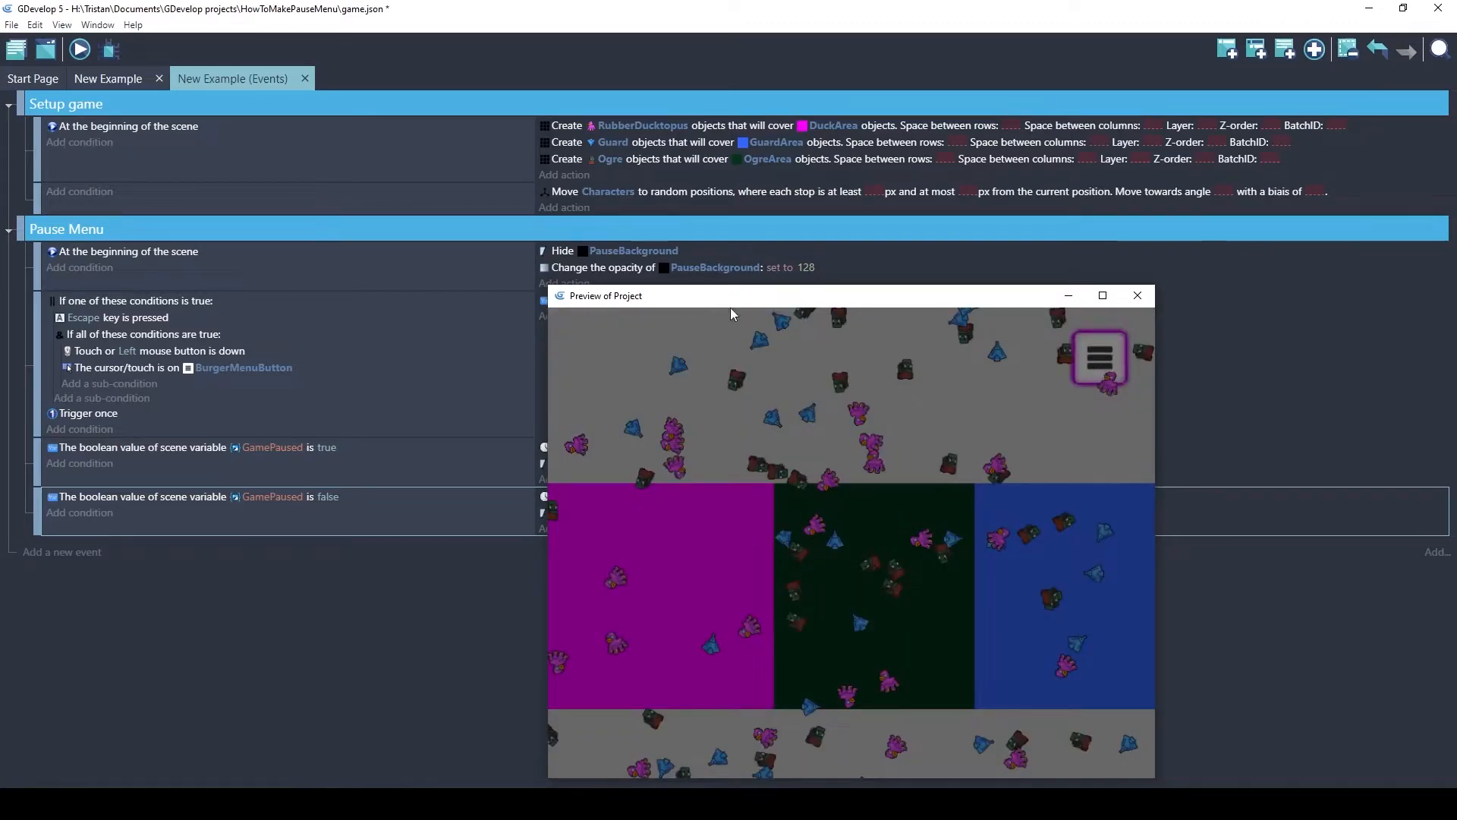
{"action": "left_click_drag", "start_coordinate": [730, 299], "coordinate": [962, 125]}
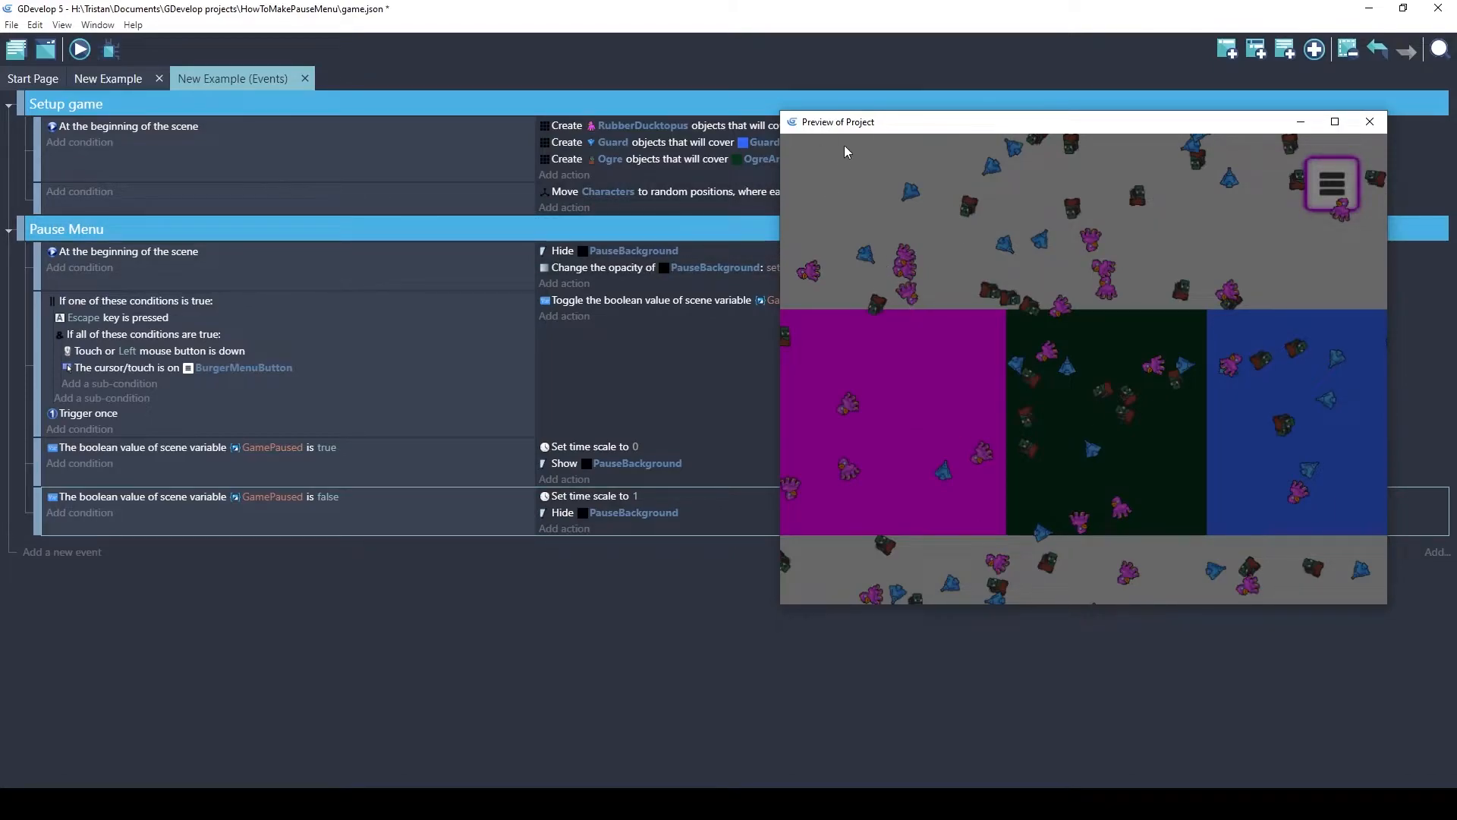
{"action": "left_click_drag", "start_coordinate": [845, 128], "coordinate": [1003, 169]}
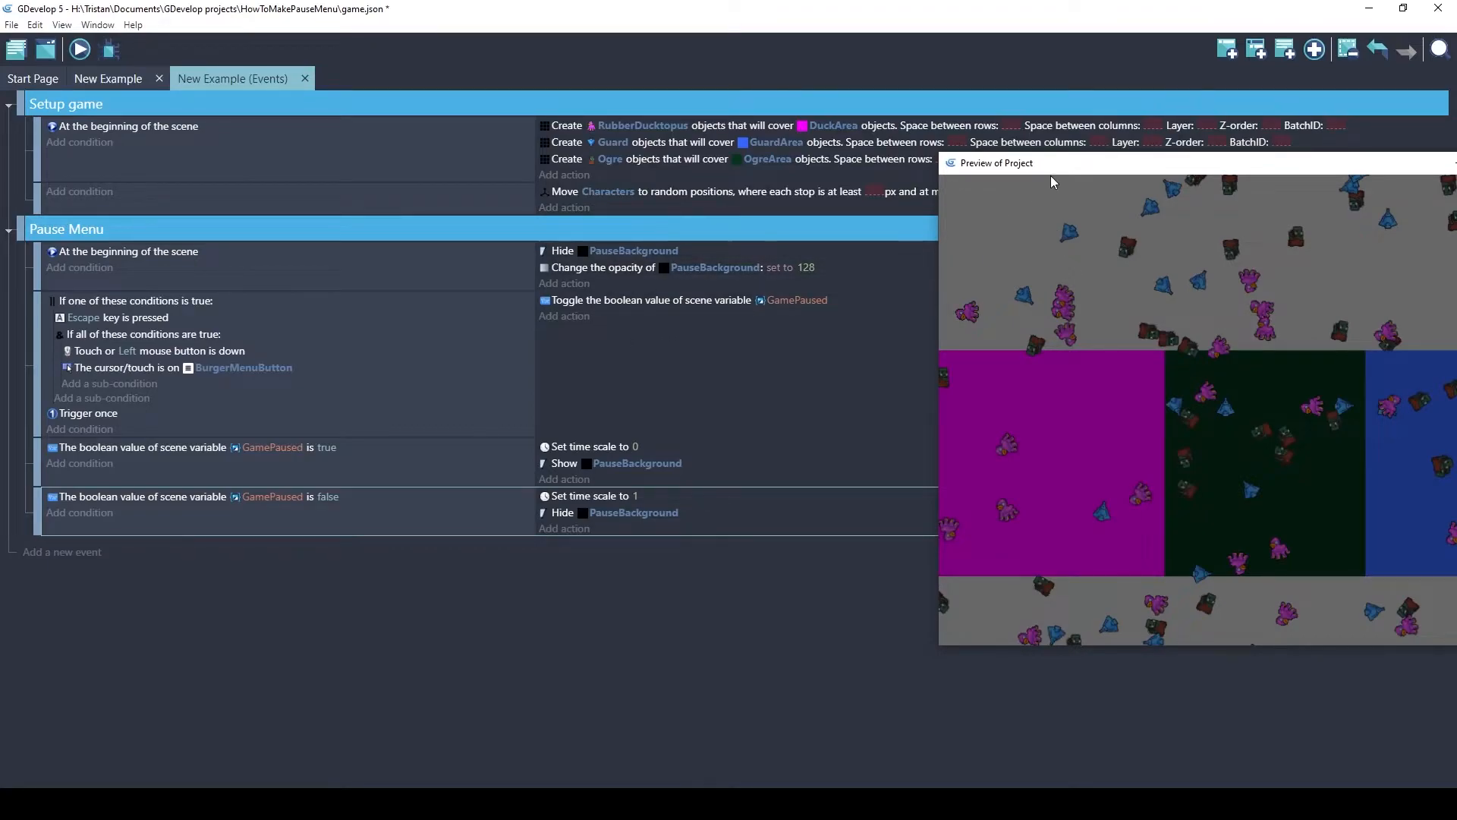
{"action": "left_click_drag", "start_coordinate": [1044, 171], "coordinate": [517, 160]}
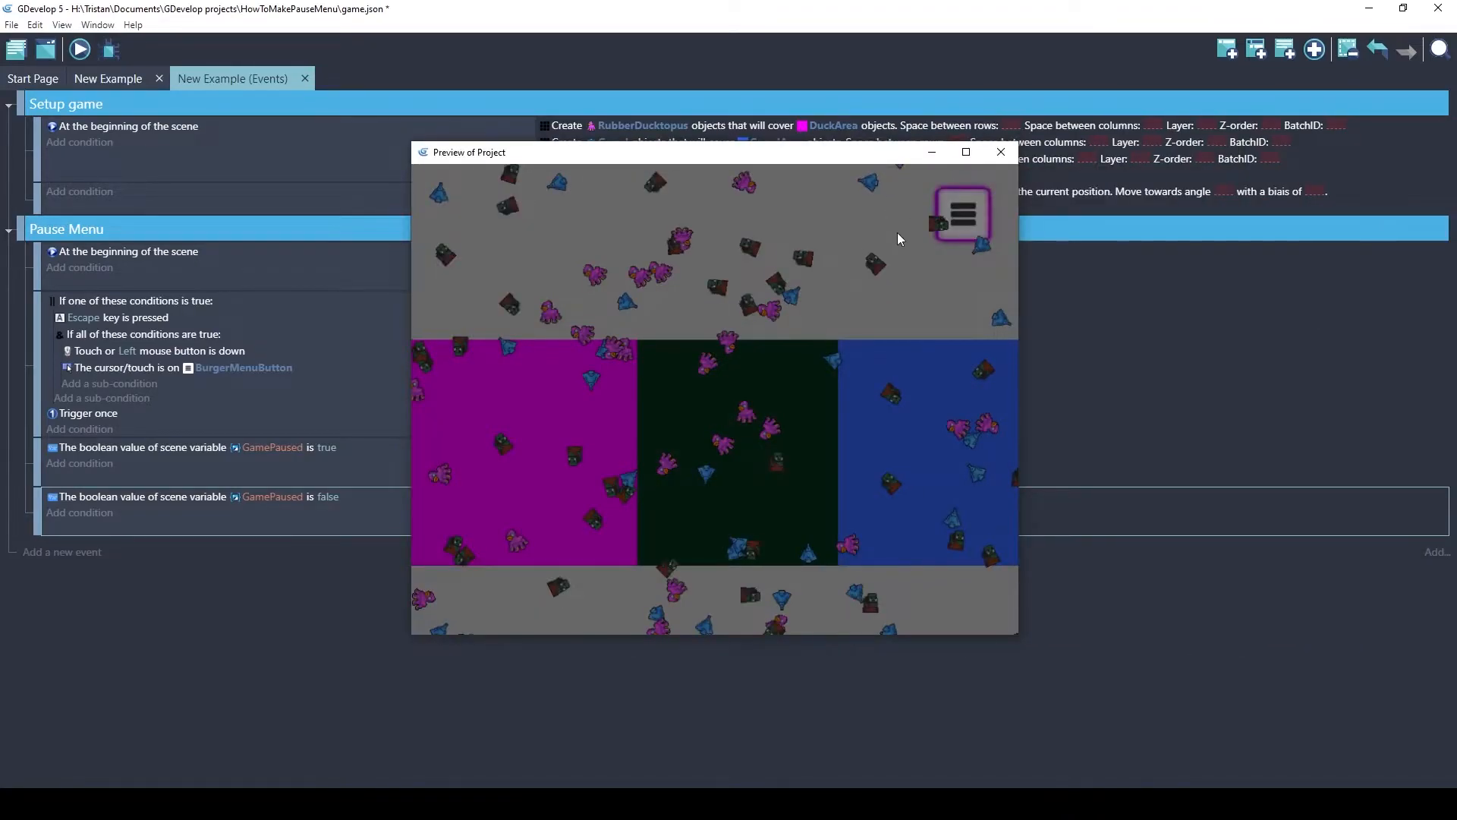
{"action": "left_click", "coordinate": [958, 216]}
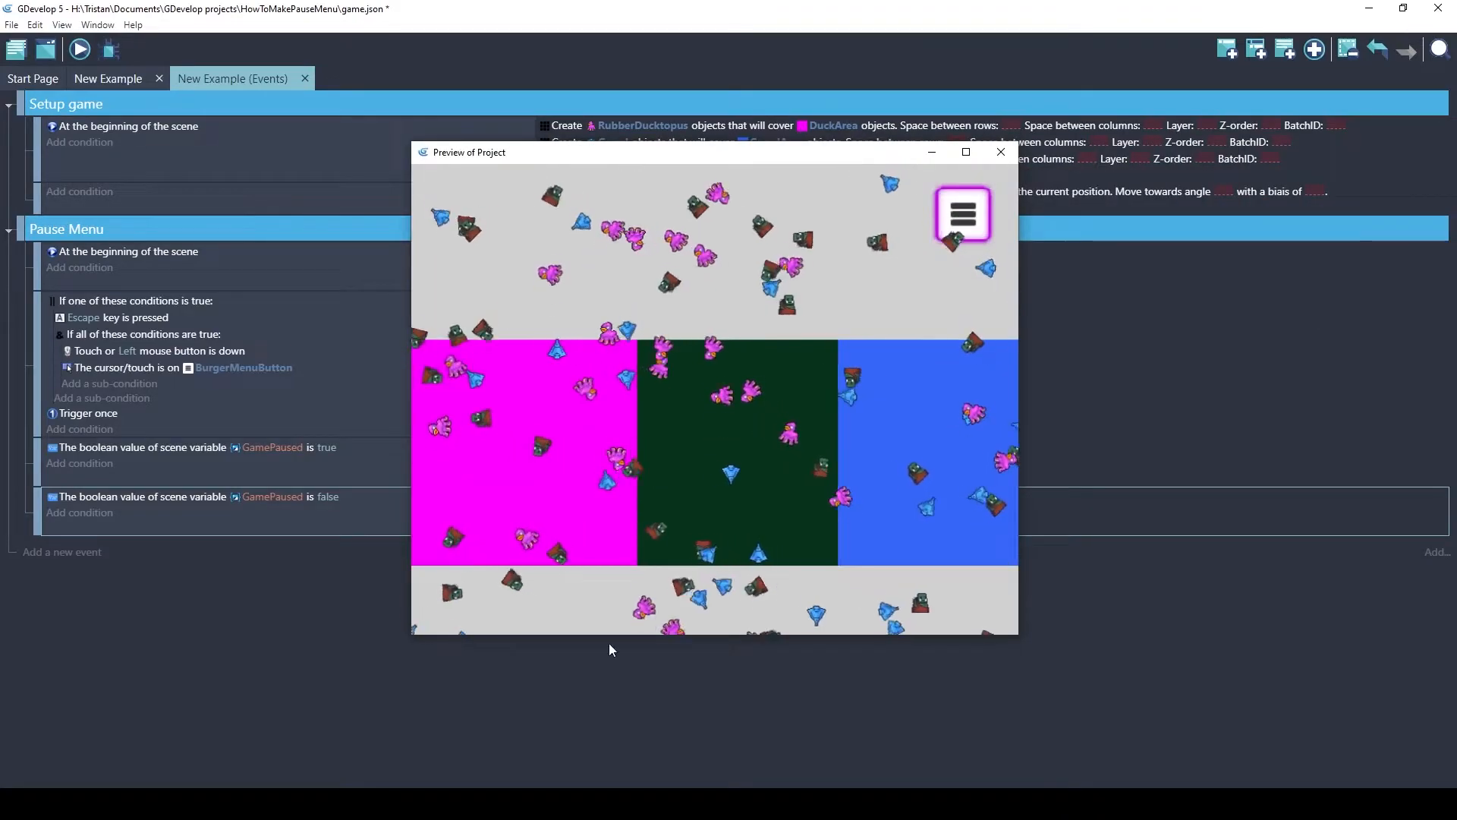
{"action": "left_click", "coordinate": [972, 217]}
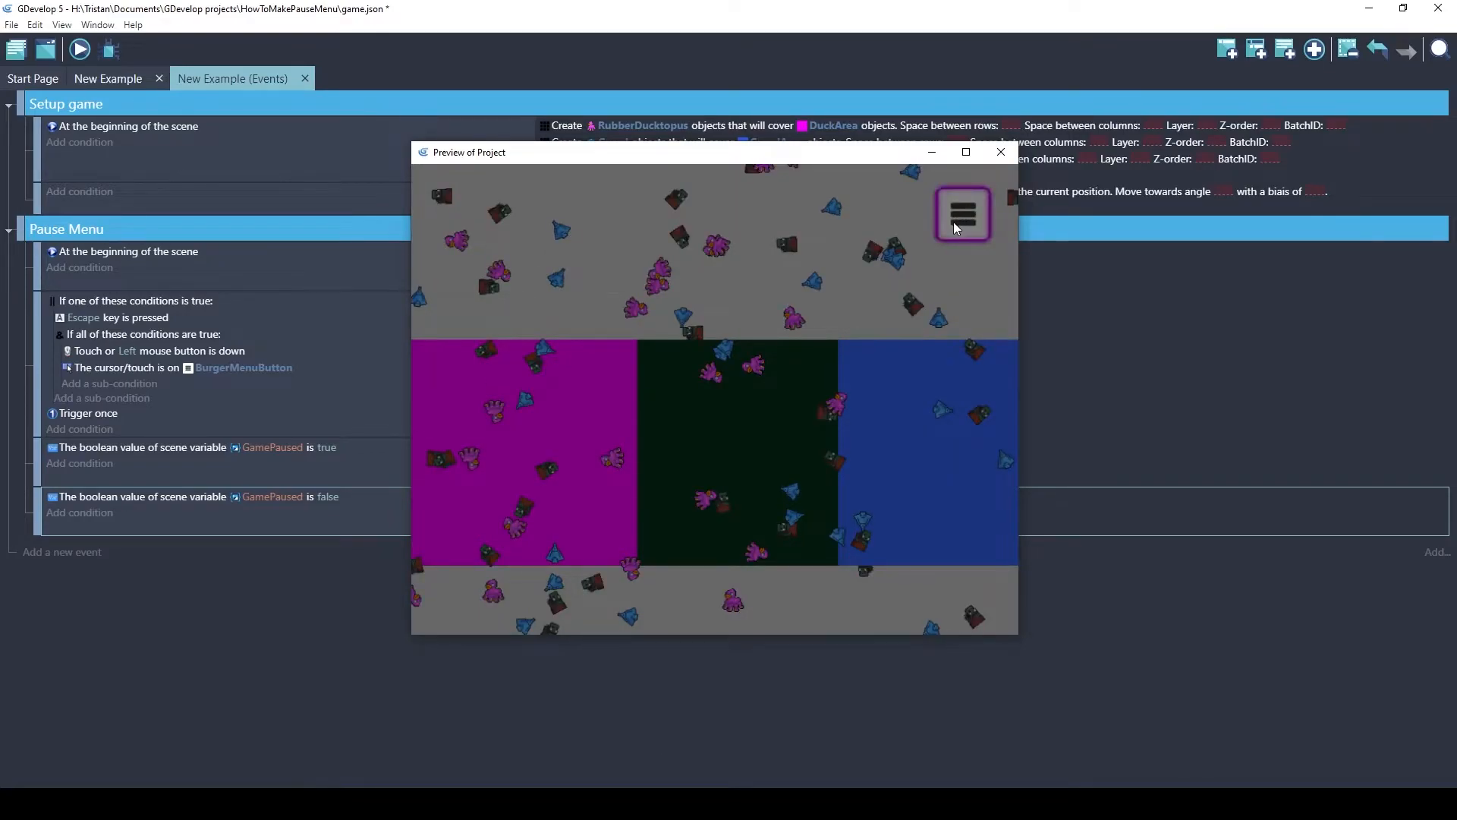
{"action": "key", "text": "Escape"}
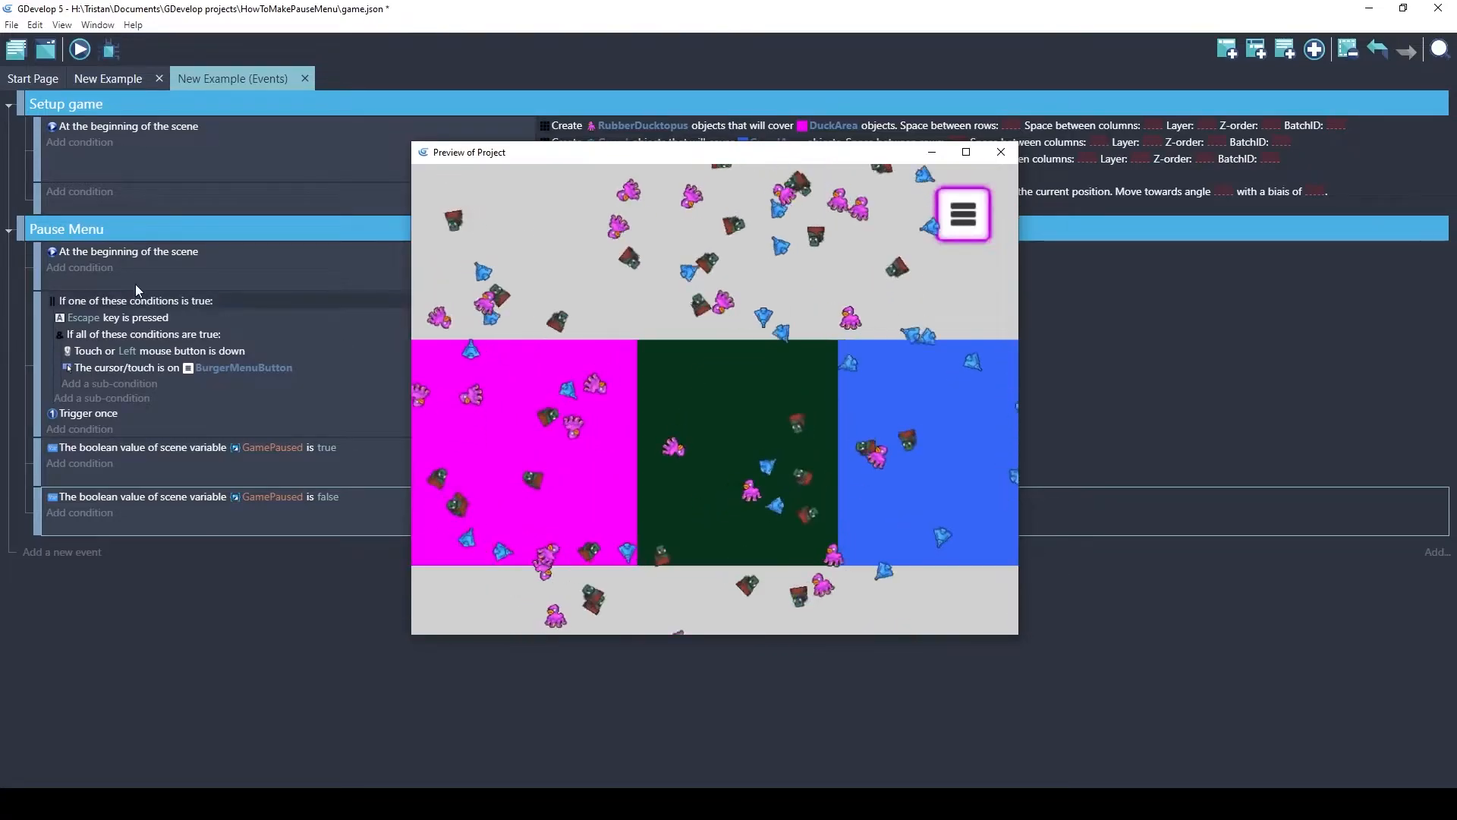
{"action": "left_click_drag", "start_coordinate": [704, 154], "coordinate": [895, 324]}
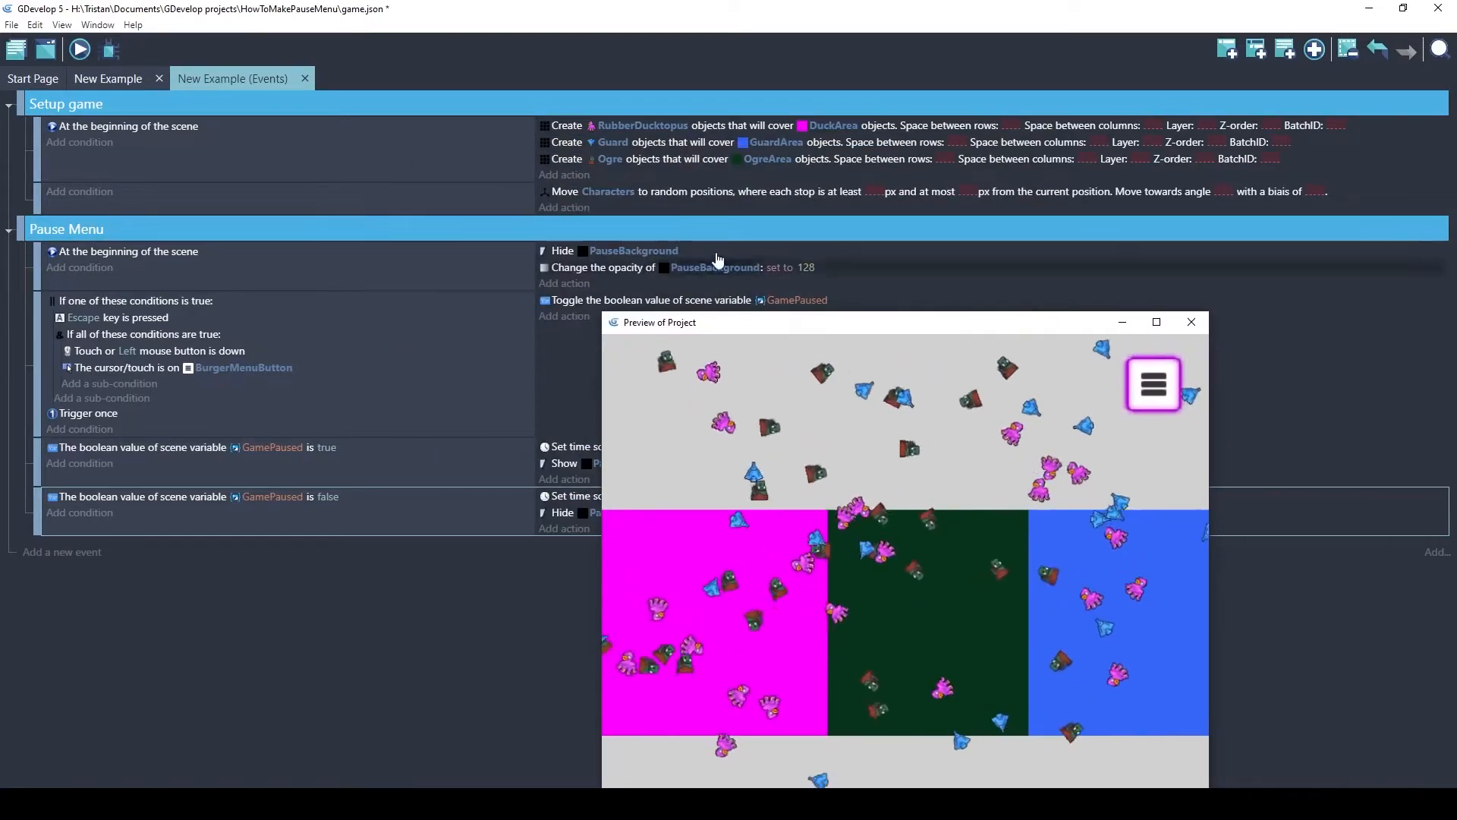
{"action": "left_click_drag", "start_coordinate": [808, 328], "coordinate": [656, 143]}
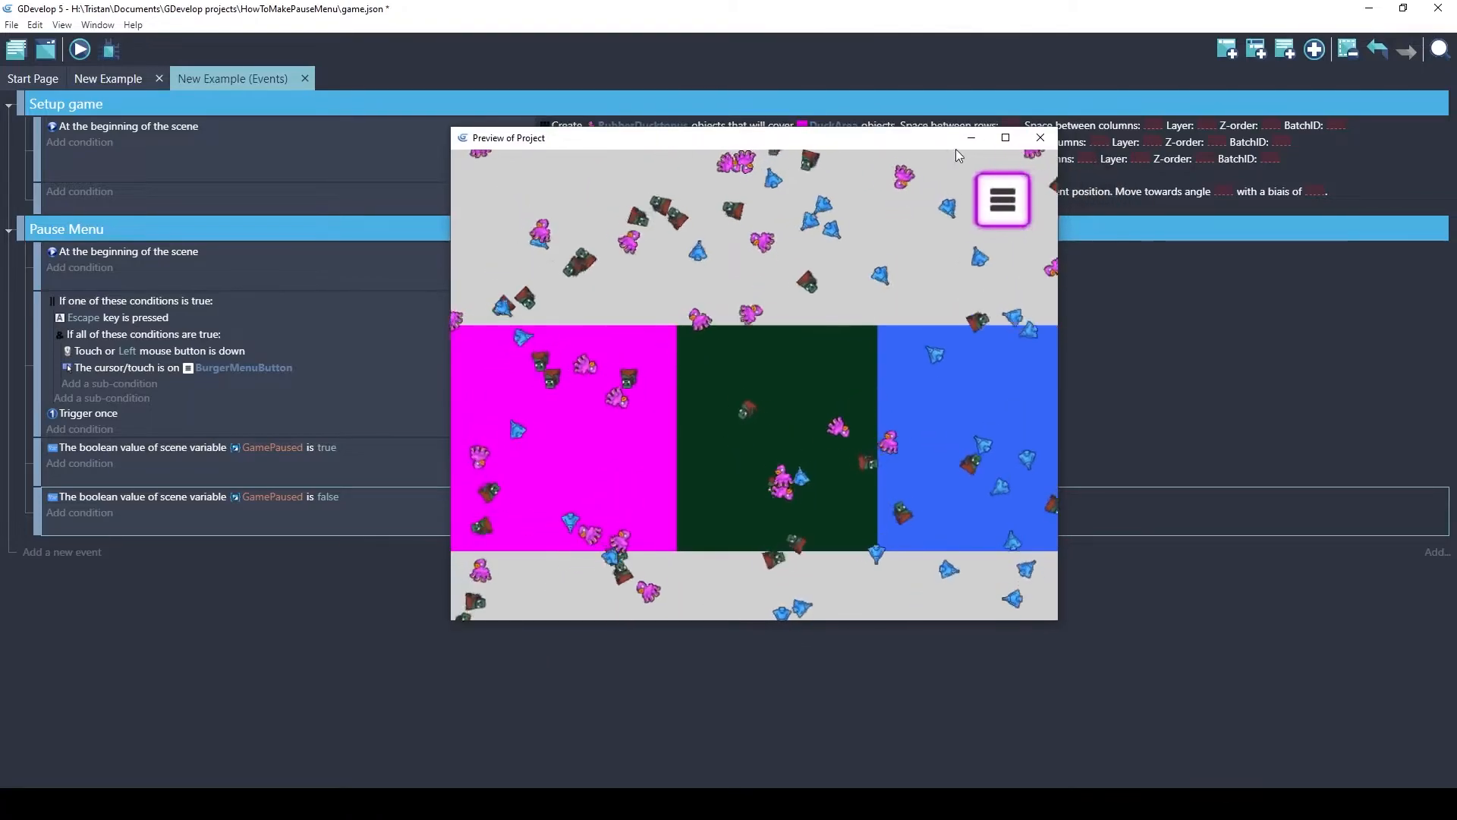
{"action": "left_click", "coordinate": [1038, 139]}
Move the PauseBackground instance in the New Example scene just below the game frame, to X 0, Y 608
{"action": "left_click", "coordinate": [103, 79]}
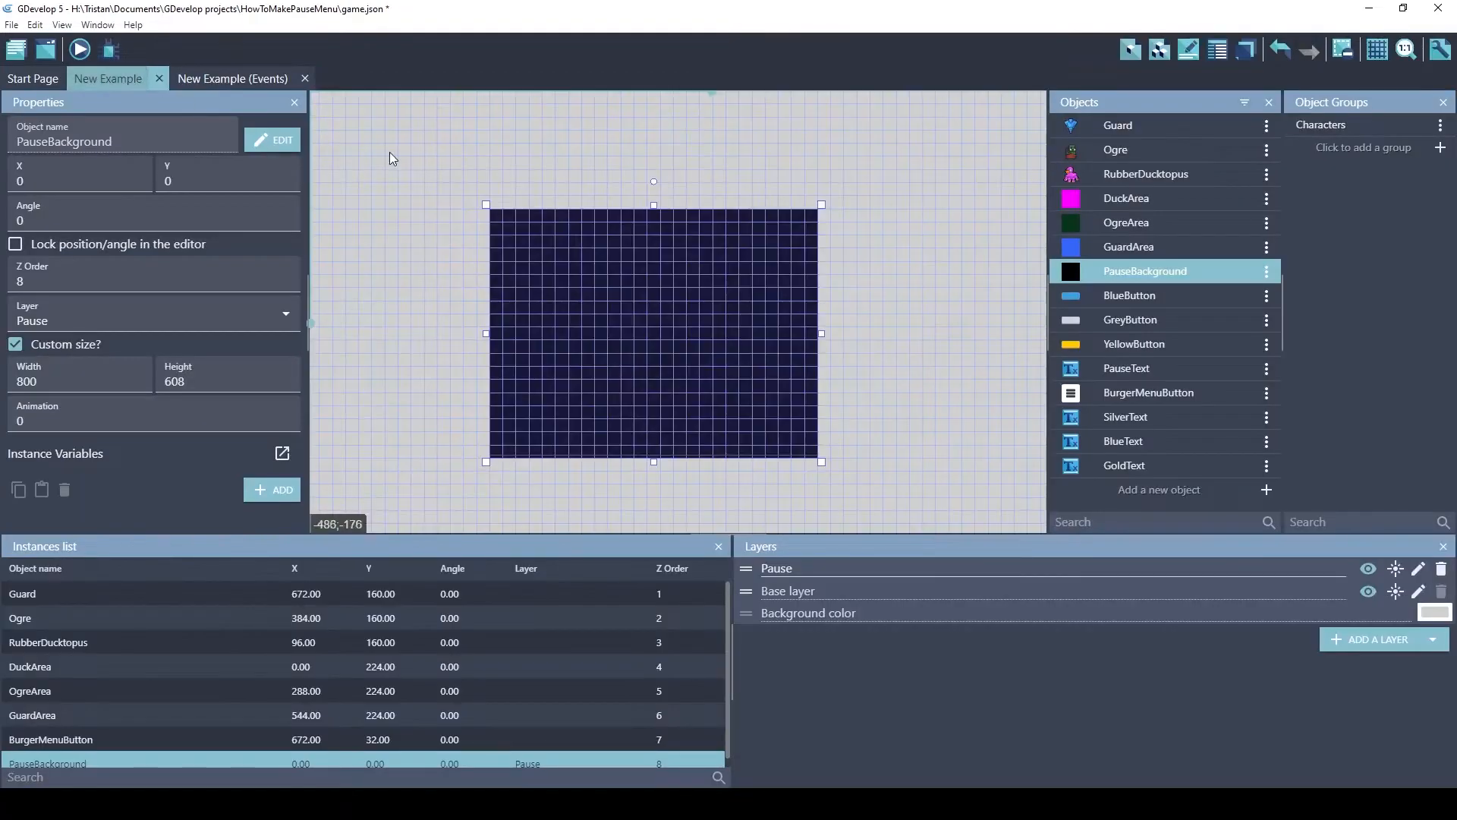
{"action": "middle_click_drag", "start_coordinate": [894, 373], "coordinate": [872, 221]}
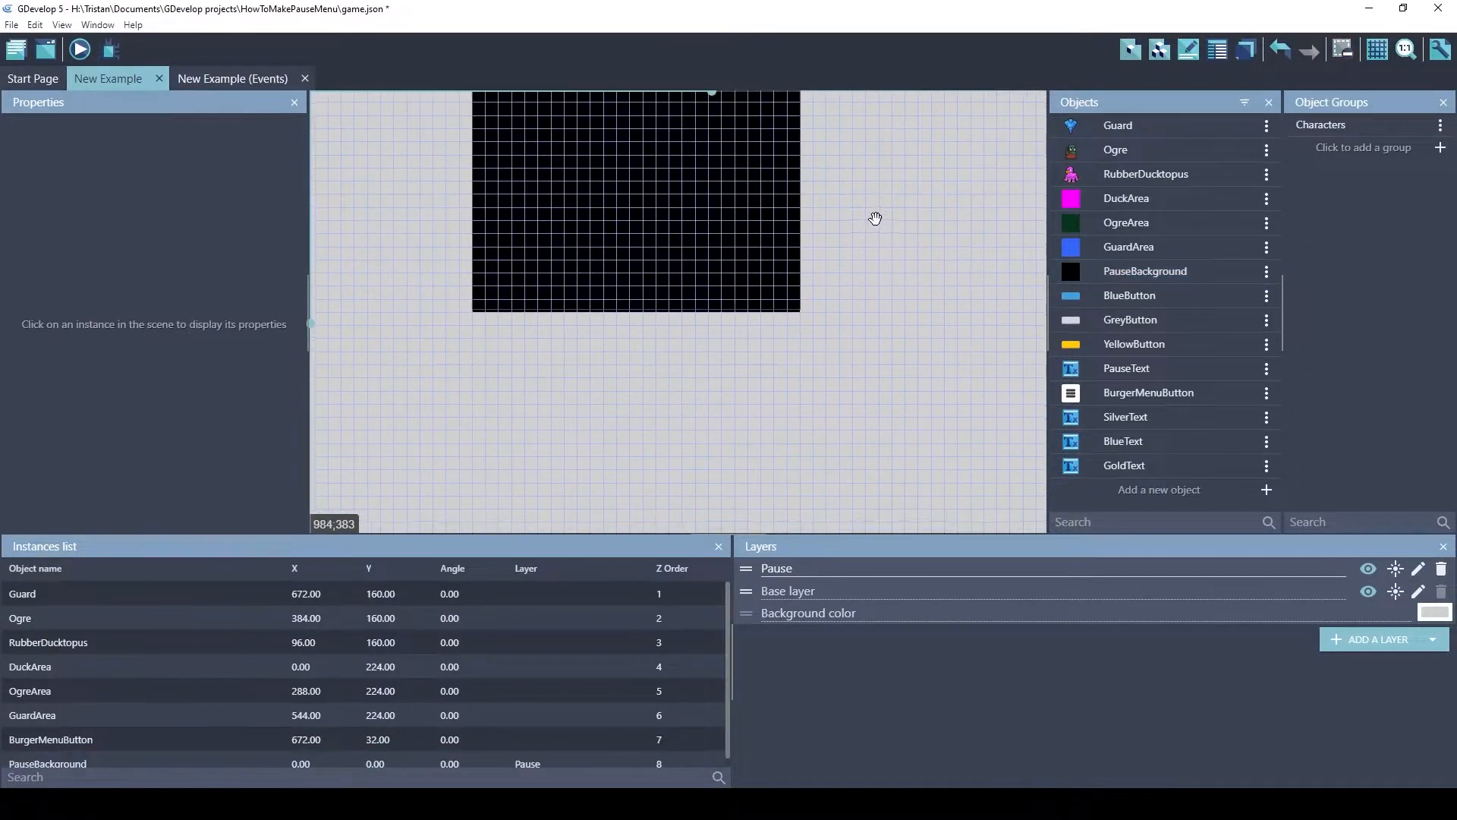
{"action": "left_click_drag", "start_coordinate": [543, 228], "coordinate": [539, 476]}
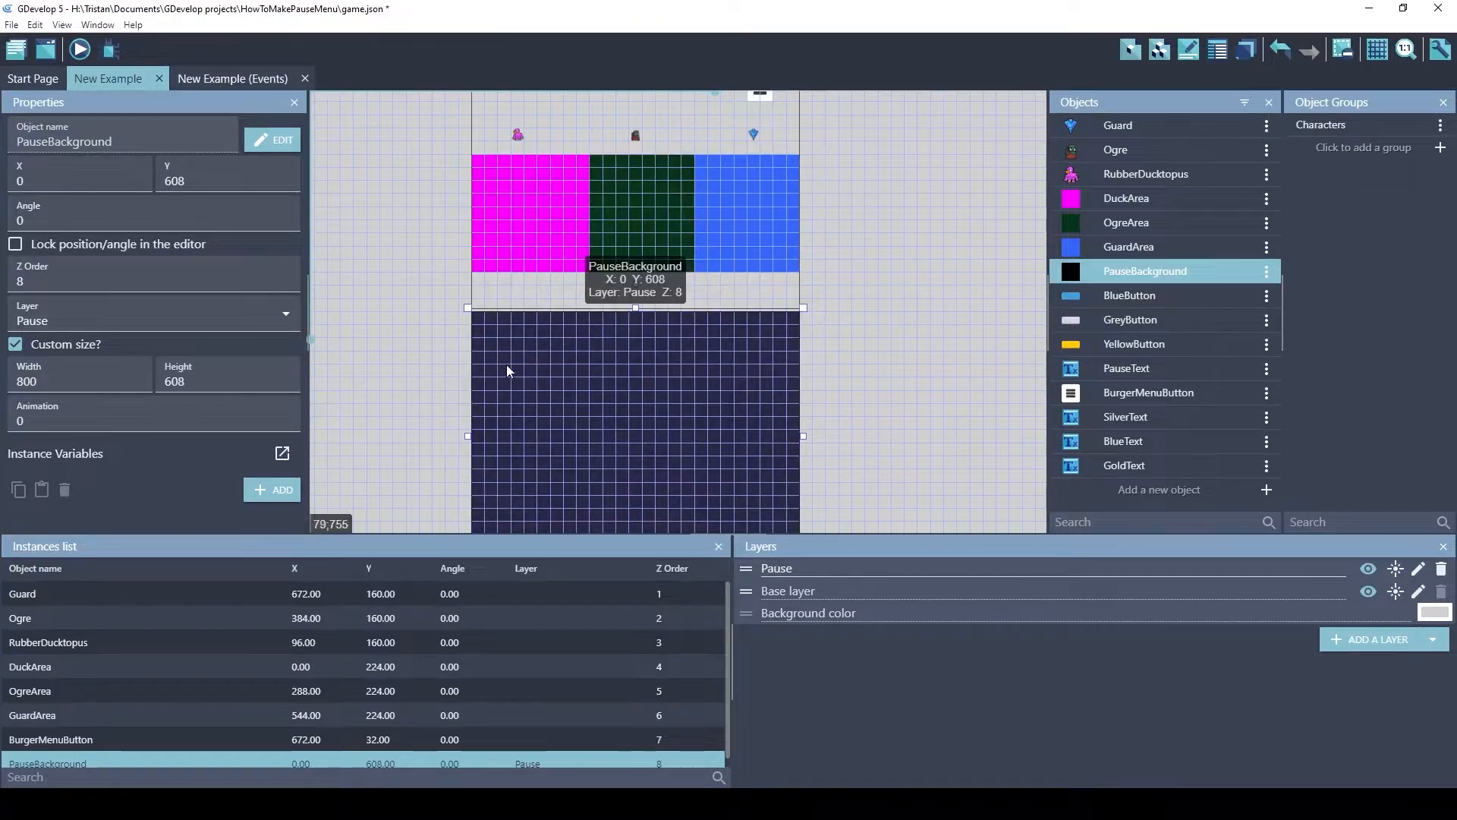
{"action": "middle_click_drag", "start_coordinate": [440, 197], "coordinate": [476, 195]}
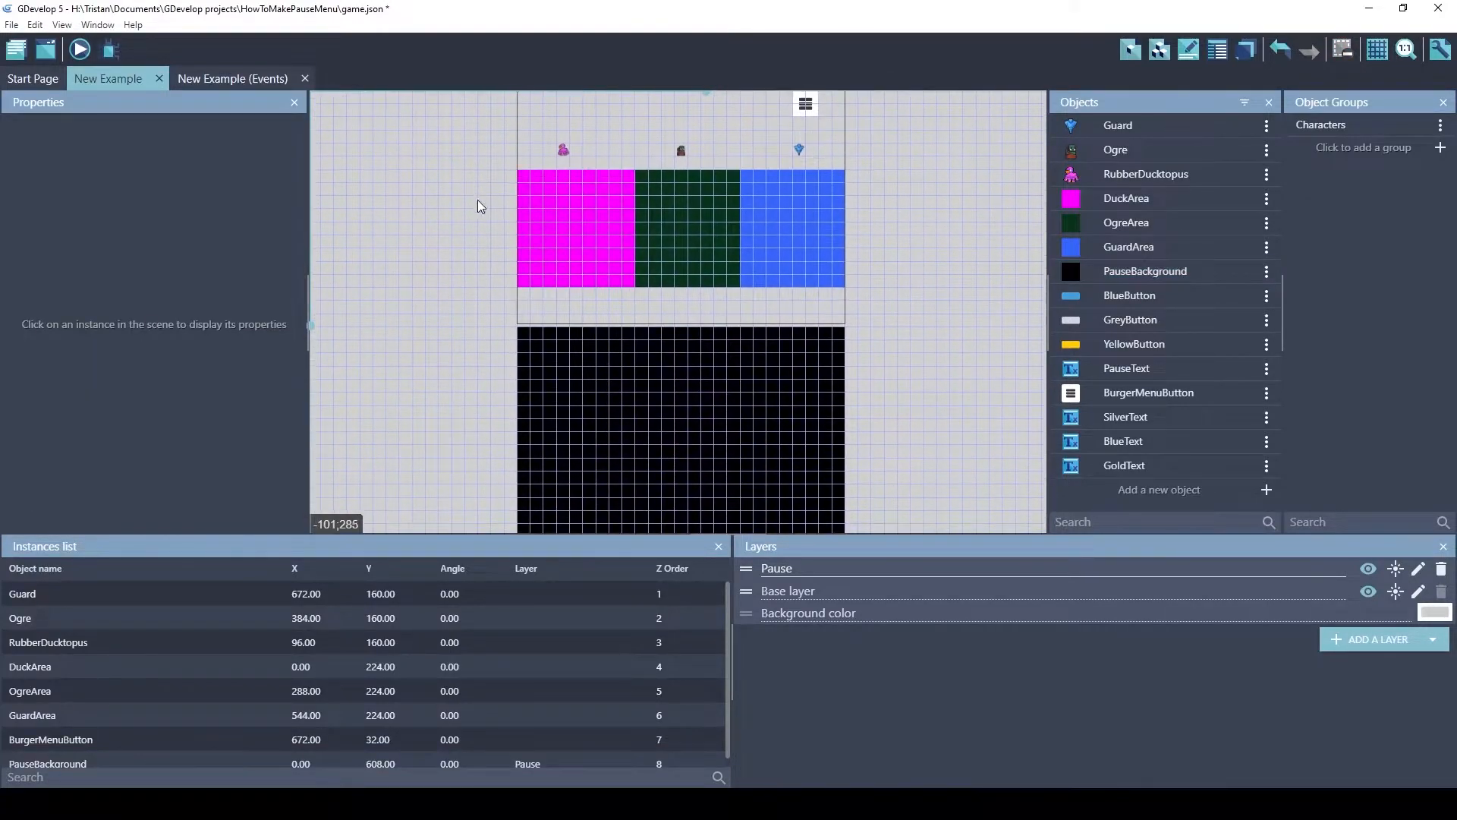
Nudge PauseBackground up to Y 600 so its upper edge meets the lower border of the game frame
{"action": "scroll", "coordinate": [609, 340], "scroll_direction": "up", "scroll_amount": 3}
{"action": "scroll", "coordinate": [608, 353], "scroll_direction": "up", "scroll_amount": 4}
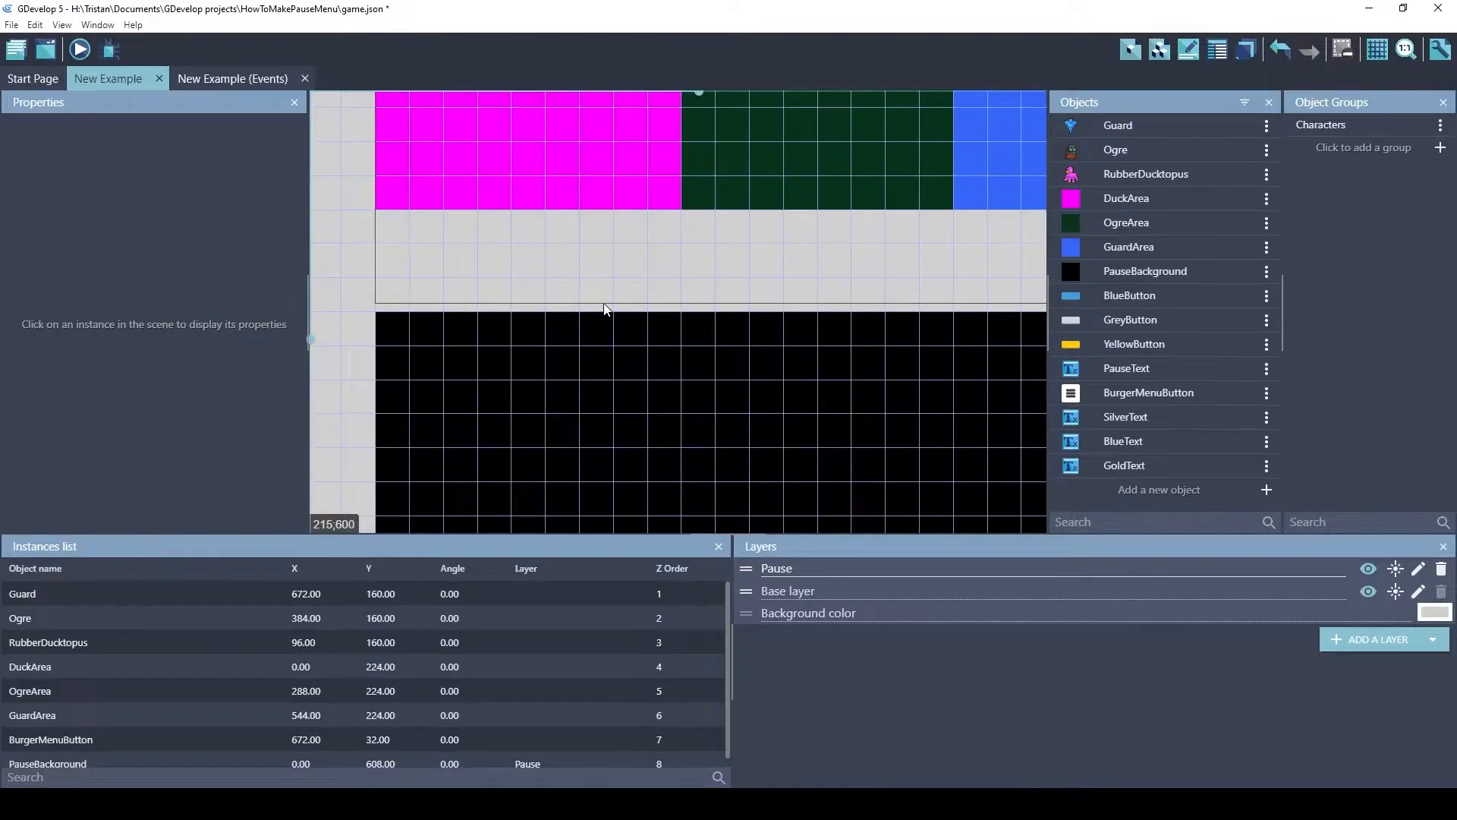
{"action": "left_click", "coordinate": [467, 314]}
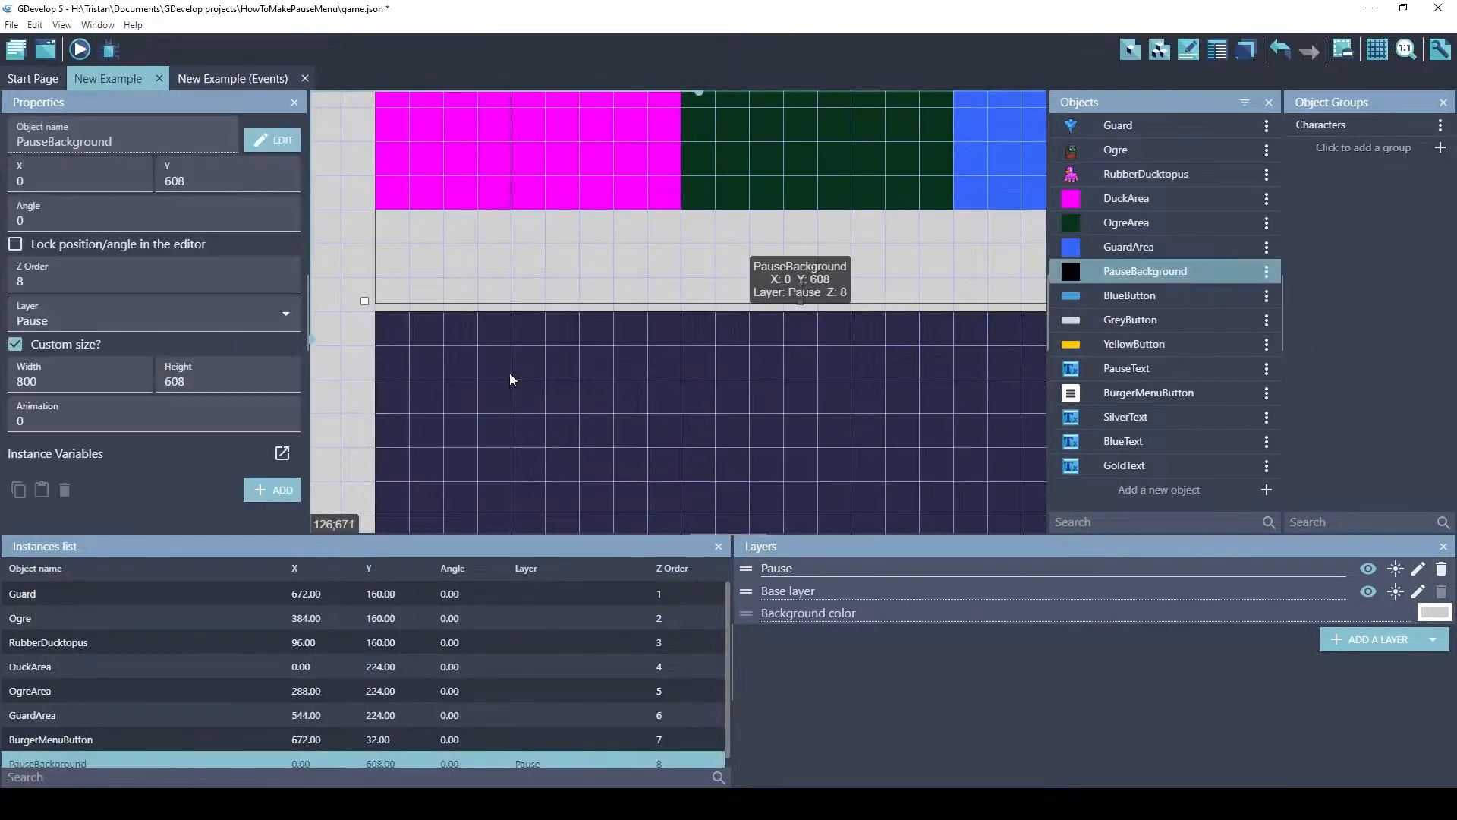
{"action": "key", "text": "Up"}
{"action": "key", "text": "Up"}
{"action": "key", "text": "Up"}
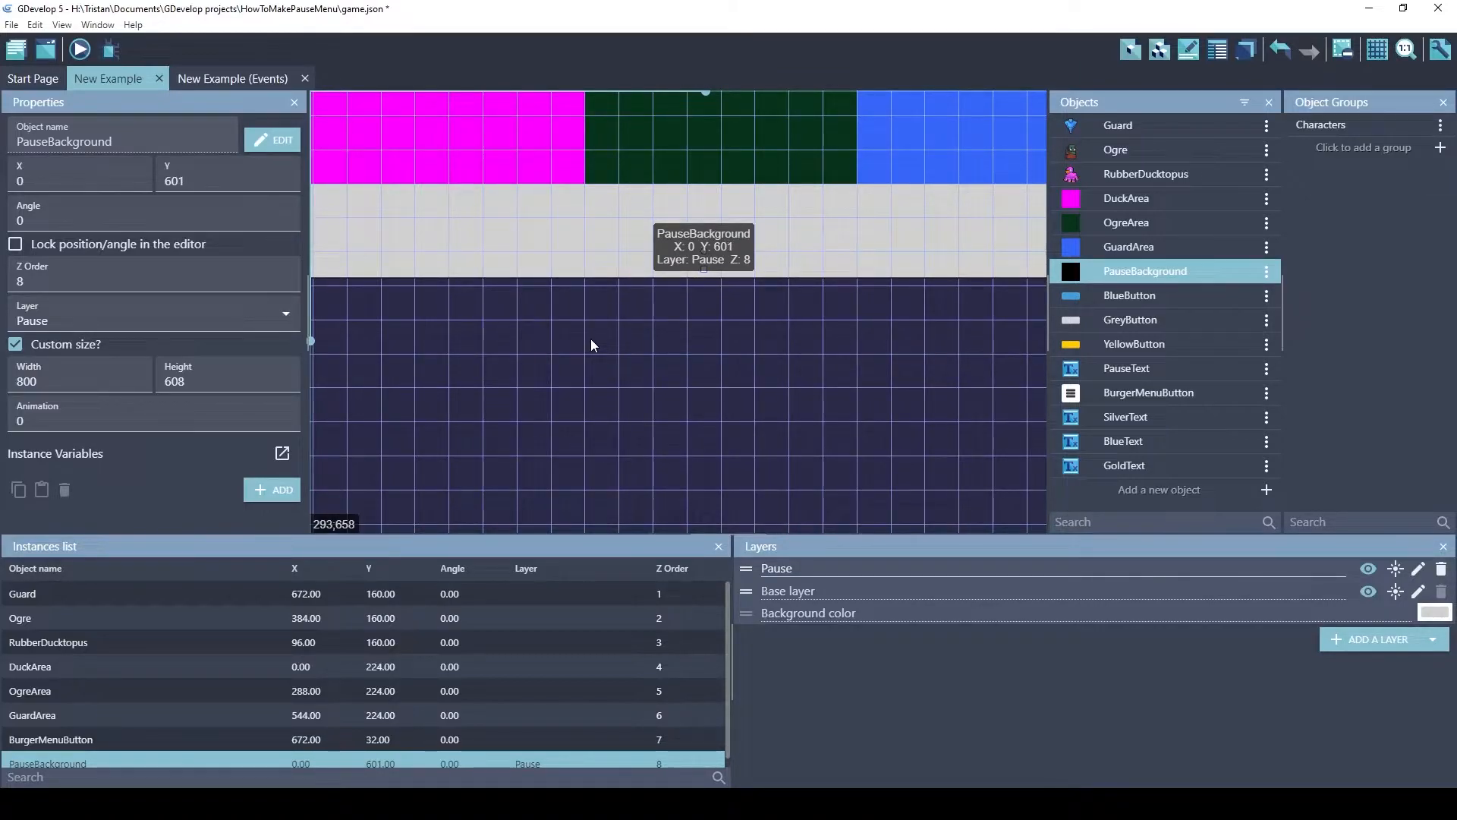
{"action": "left_click", "coordinate": [544, 235]}
{"action": "left_click", "coordinate": [579, 334]}
{"action": "key", "text": "Up"}
{"action": "left_click", "coordinate": [527, 217]}
{"action": "middle_click_drag", "start_coordinate": [453, 248], "coordinate": [418, 237]}
{"action": "scroll", "coordinate": [558, 312], "scroll_direction": "down", "scroll_amount": 8}
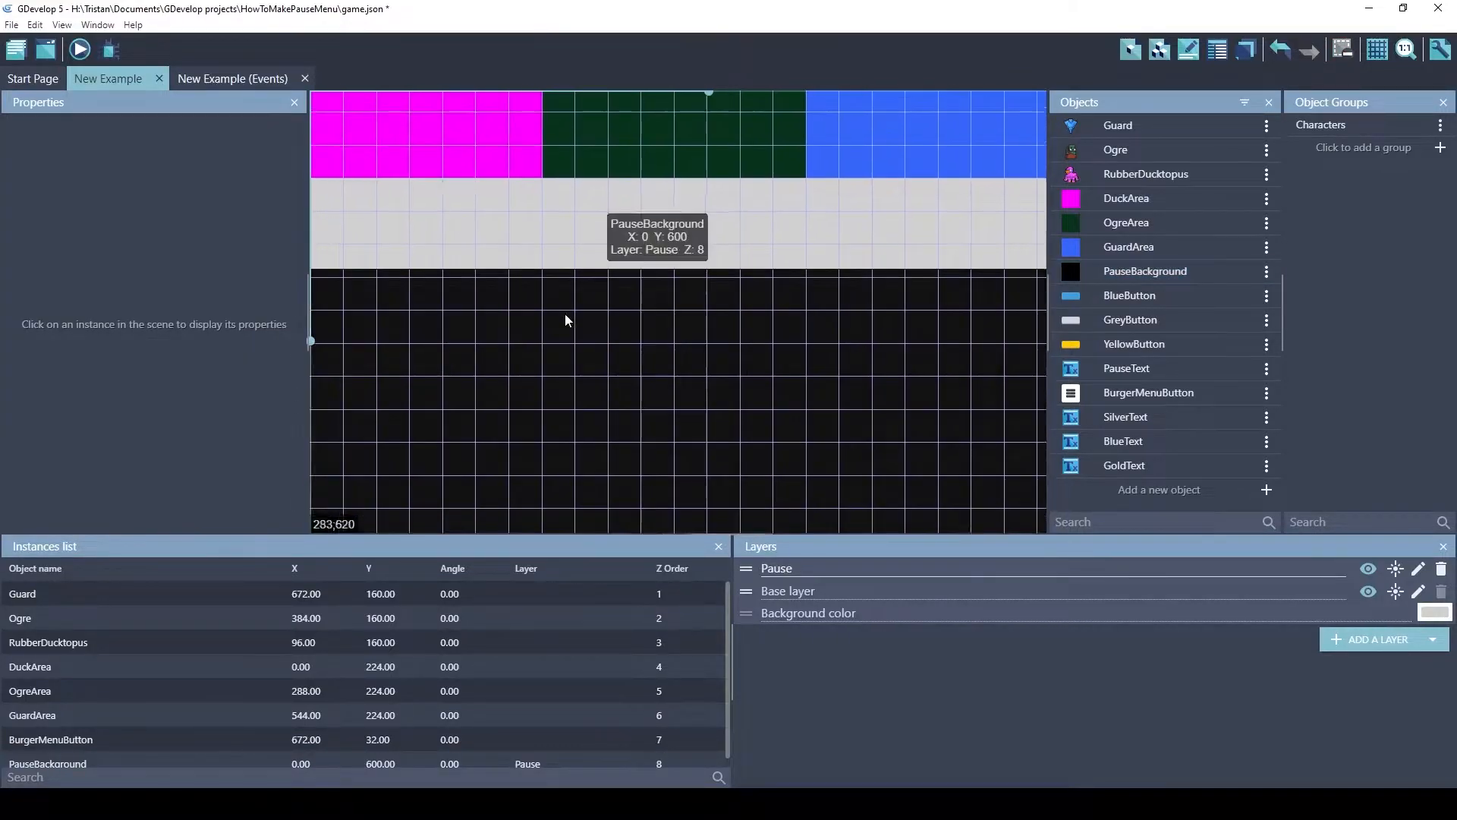
{"action": "scroll", "coordinate": [597, 317], "scroll_direction": "down", "scroll_amount": 3}
{"action": "scroll", "coordinate": [577, 209], "scroll_direction": "down", "scroll_amount": 2}
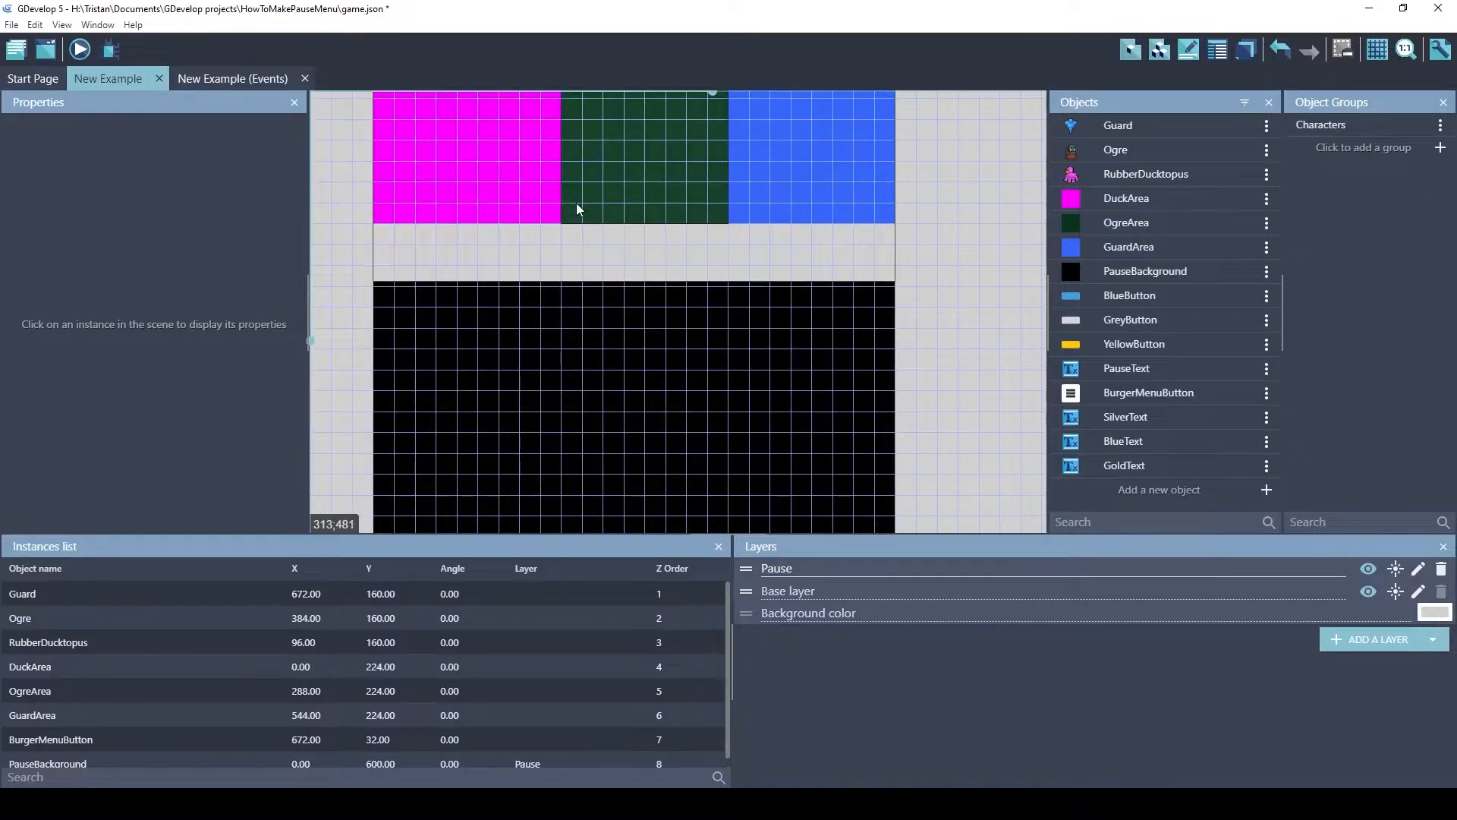
Examine the Pause Menu's beginning-of-scene event and the placement of PauseBackground relative to the game frame
{"action": "left_click", "coordinate": [232, 79]}
{"action": "left_click", "coordinate": [226, 287]}
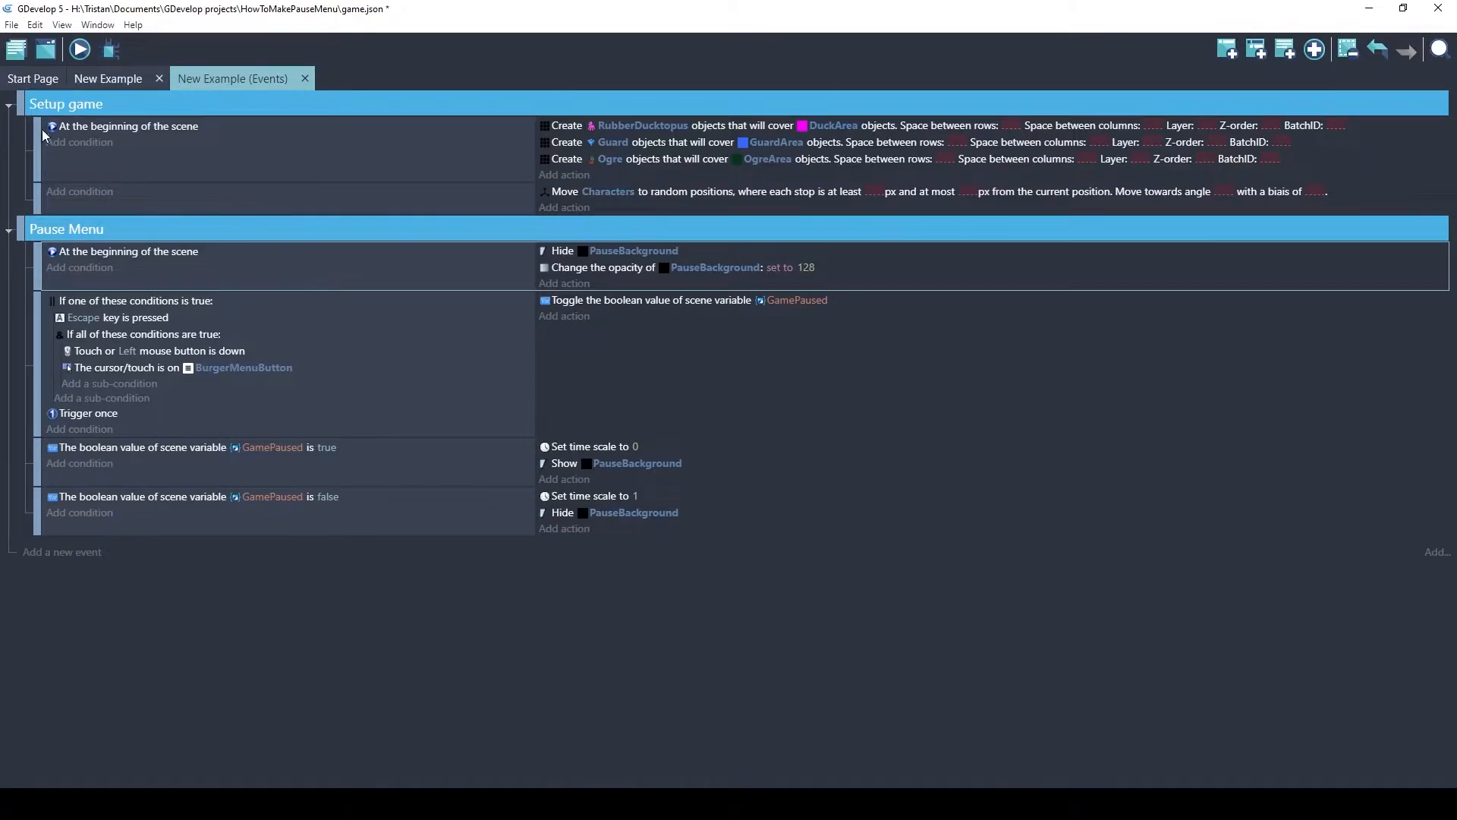
{"action": "left_click", "coordinate": [107, 79]}
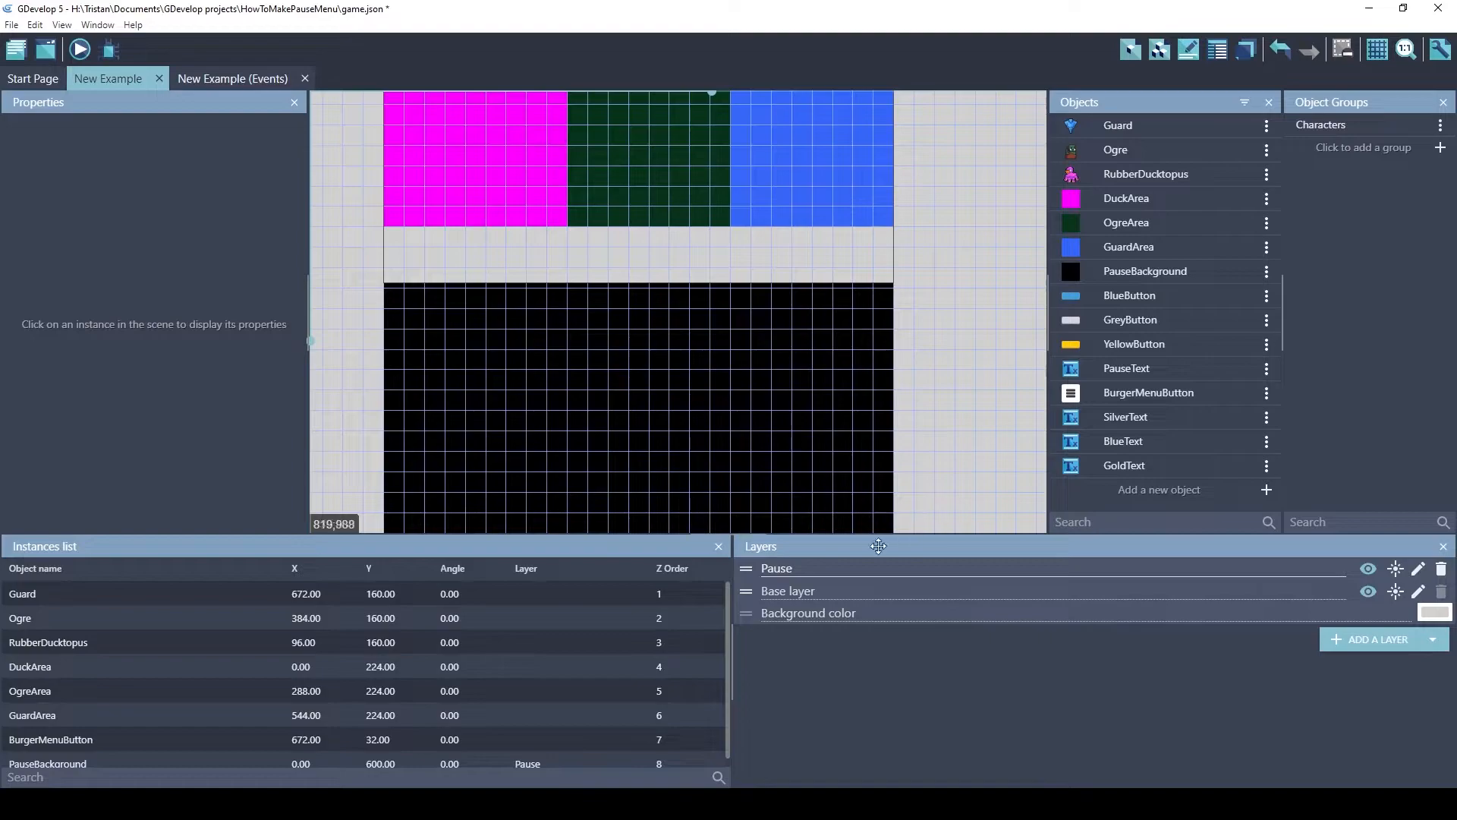
{"action": "left_click", "coordinate": [707, 407]}
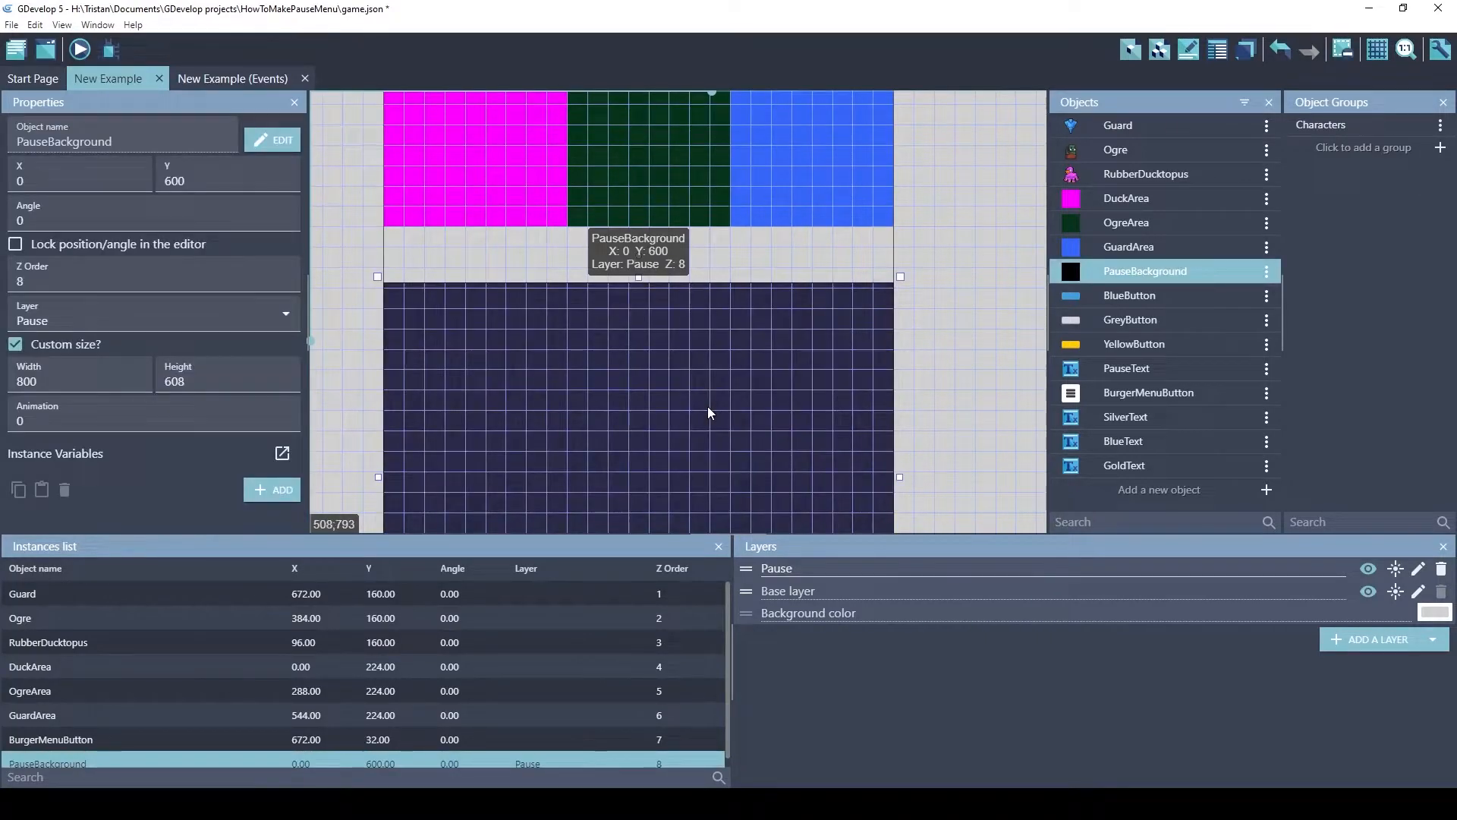
{"action": "left_click", "coordinate": [941, 356]}
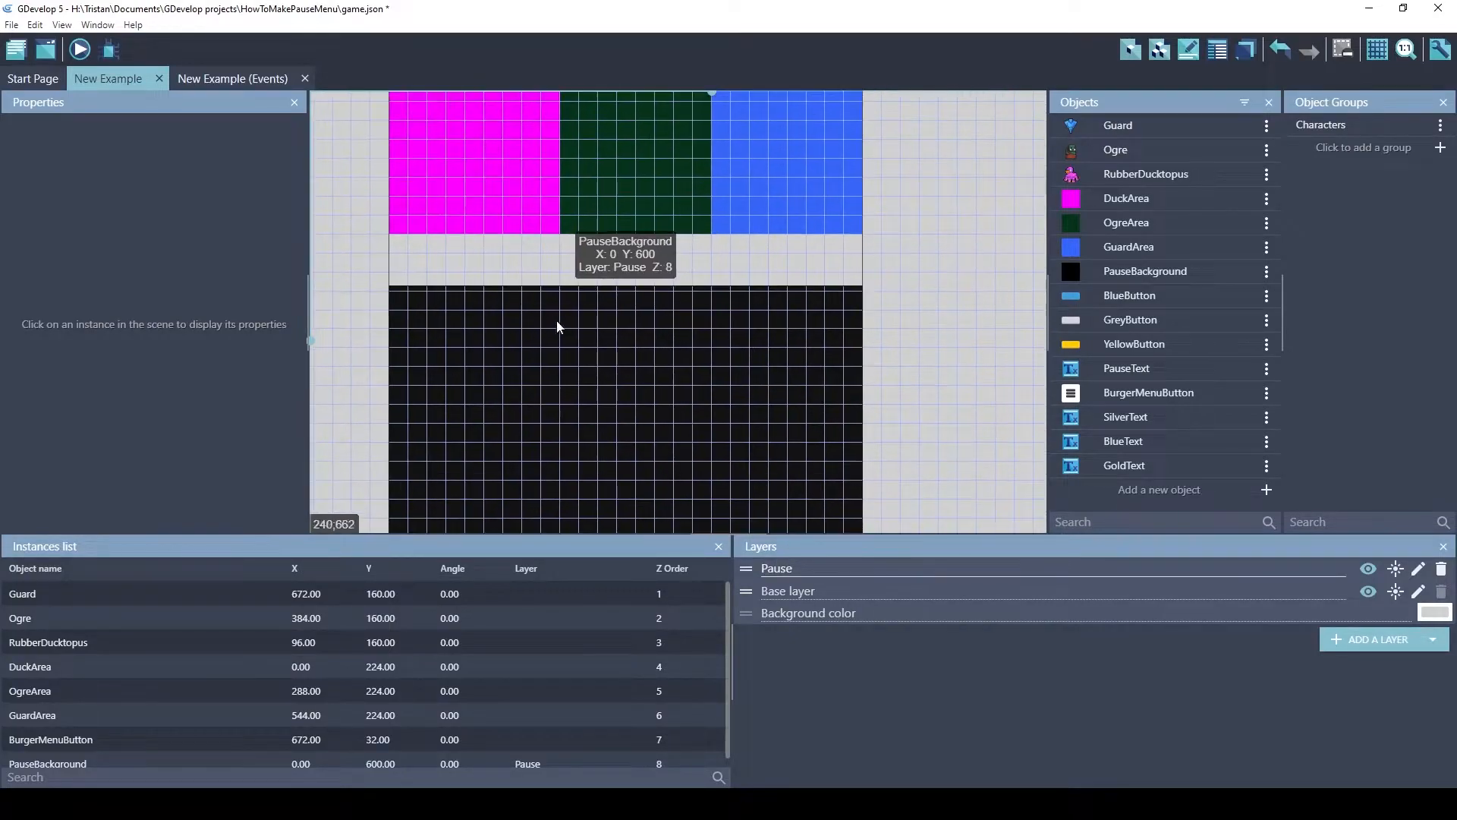
{"action": "scroll", "coordinate": [643, 320], "scroll_direction": "down", "scroll_amount": 5}
{"action": "middle_click_drag", "start_coordinate": [898, 350], "coordinate": [917, 326]}
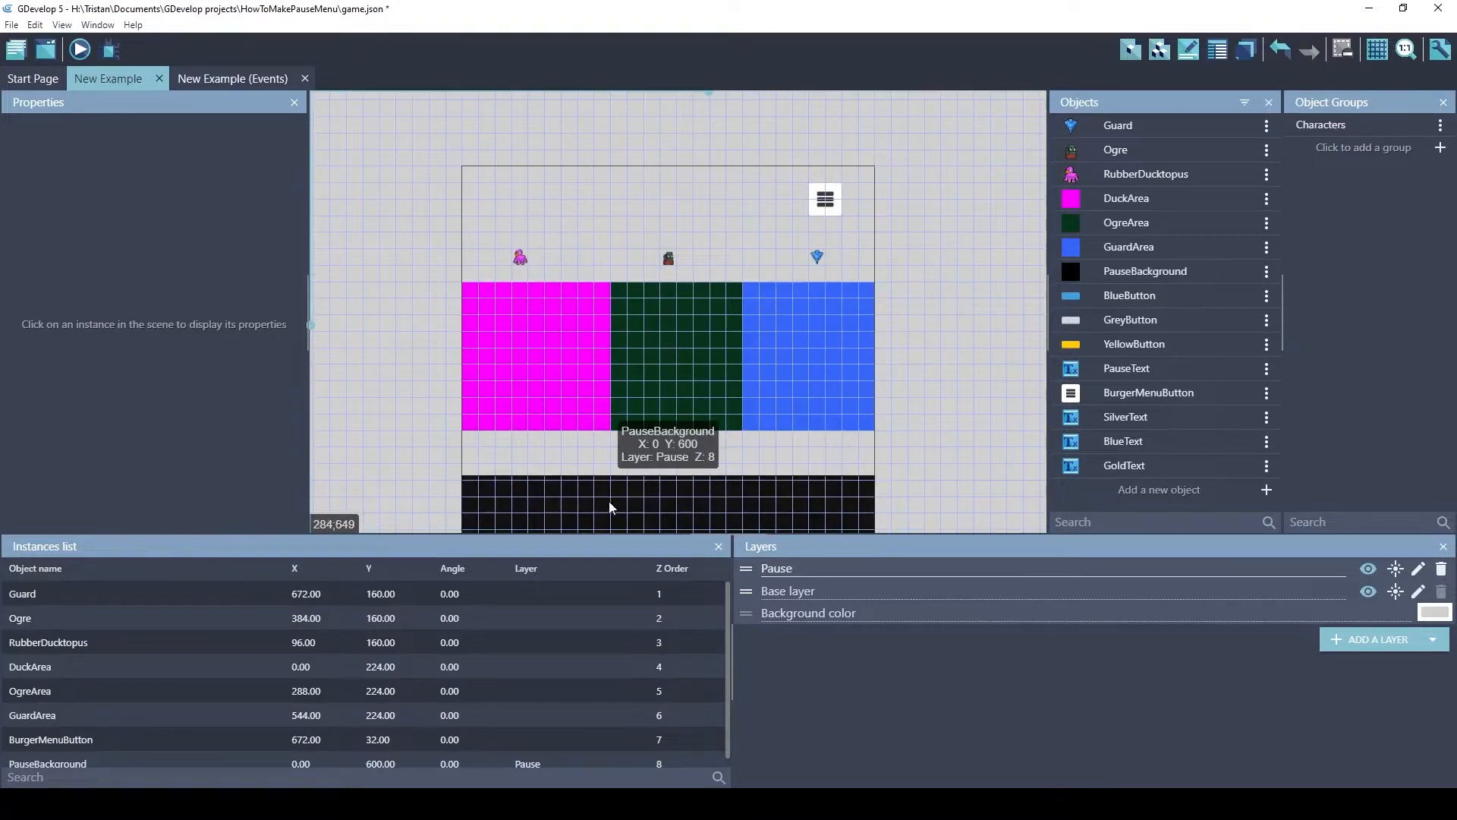
Preview the scene with PauseBackground placed outside the game frame, and close the preview
{"action": "left_click", "coordinate": [80, 50]}
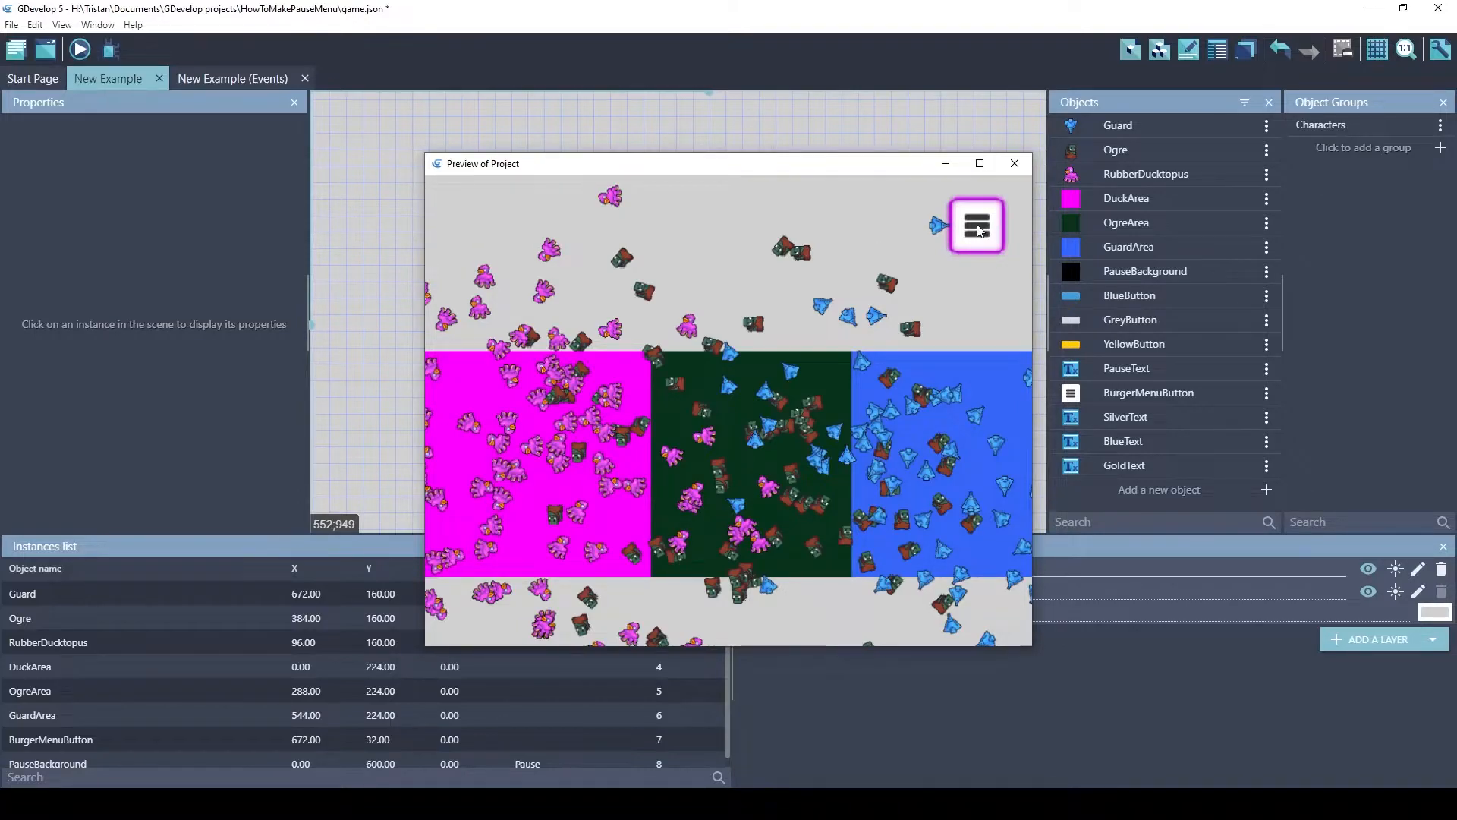
{"action": "left_click", "coordinate": [1015, 165]}
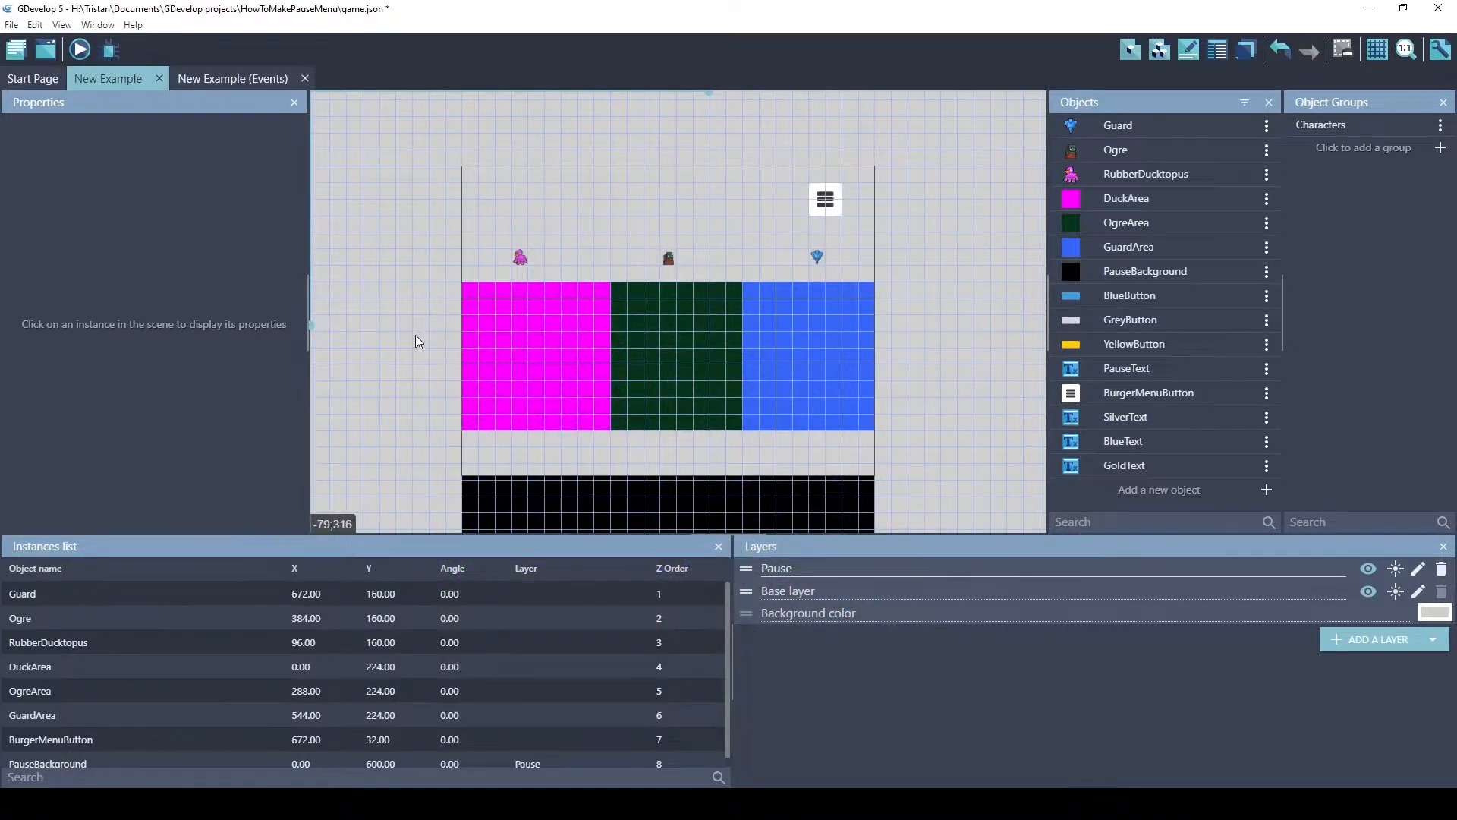
{"action": "middle_click_drag", "start_coordinate": [413, 341], "coordinate": [444, 320]}
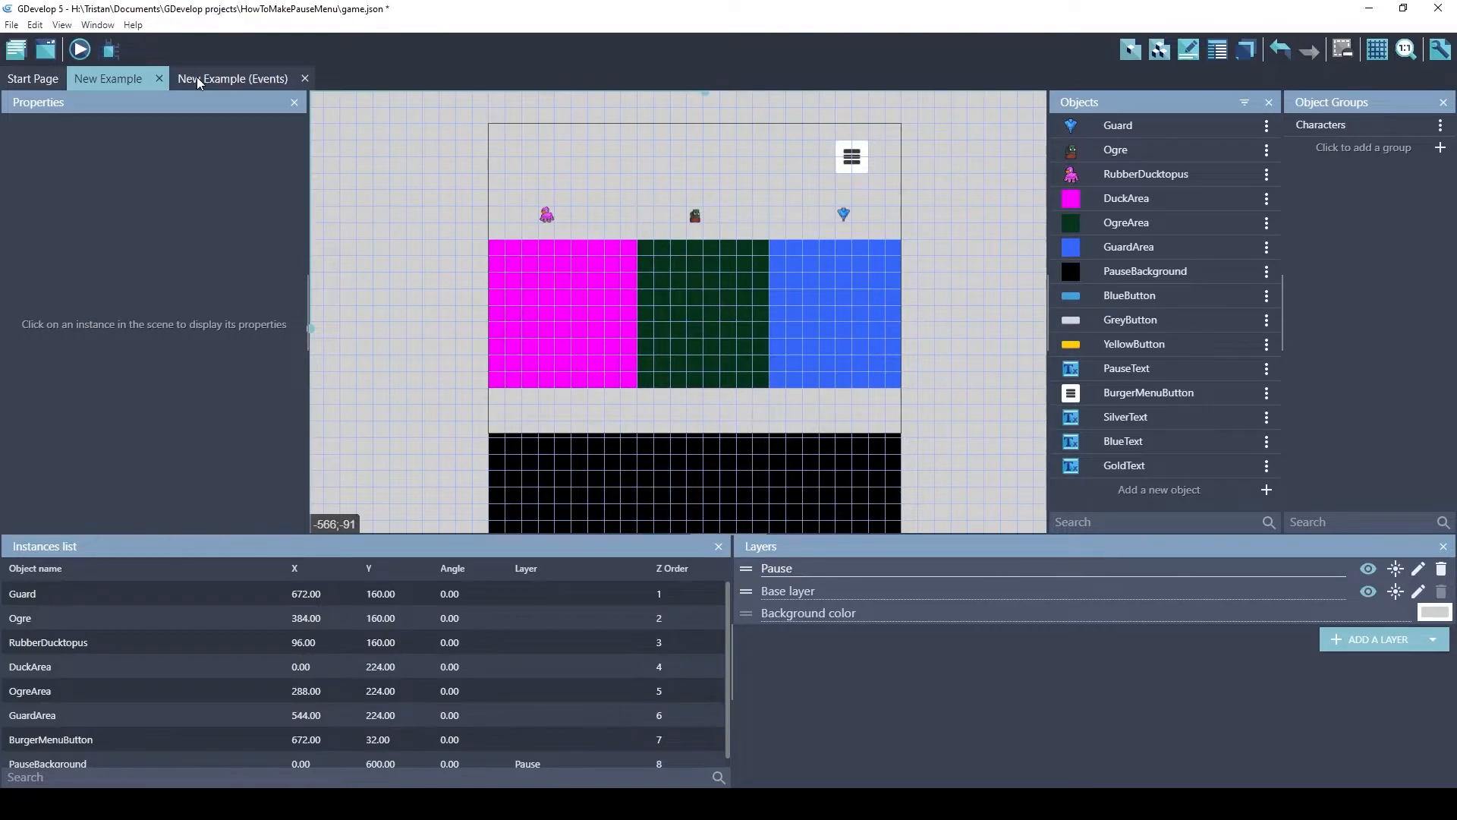
Add a sub-event to the GamePaused true event and move its time scale and Show PauseBackground actions into it
{"action": "left_click", "coordinate": [216, 79]}
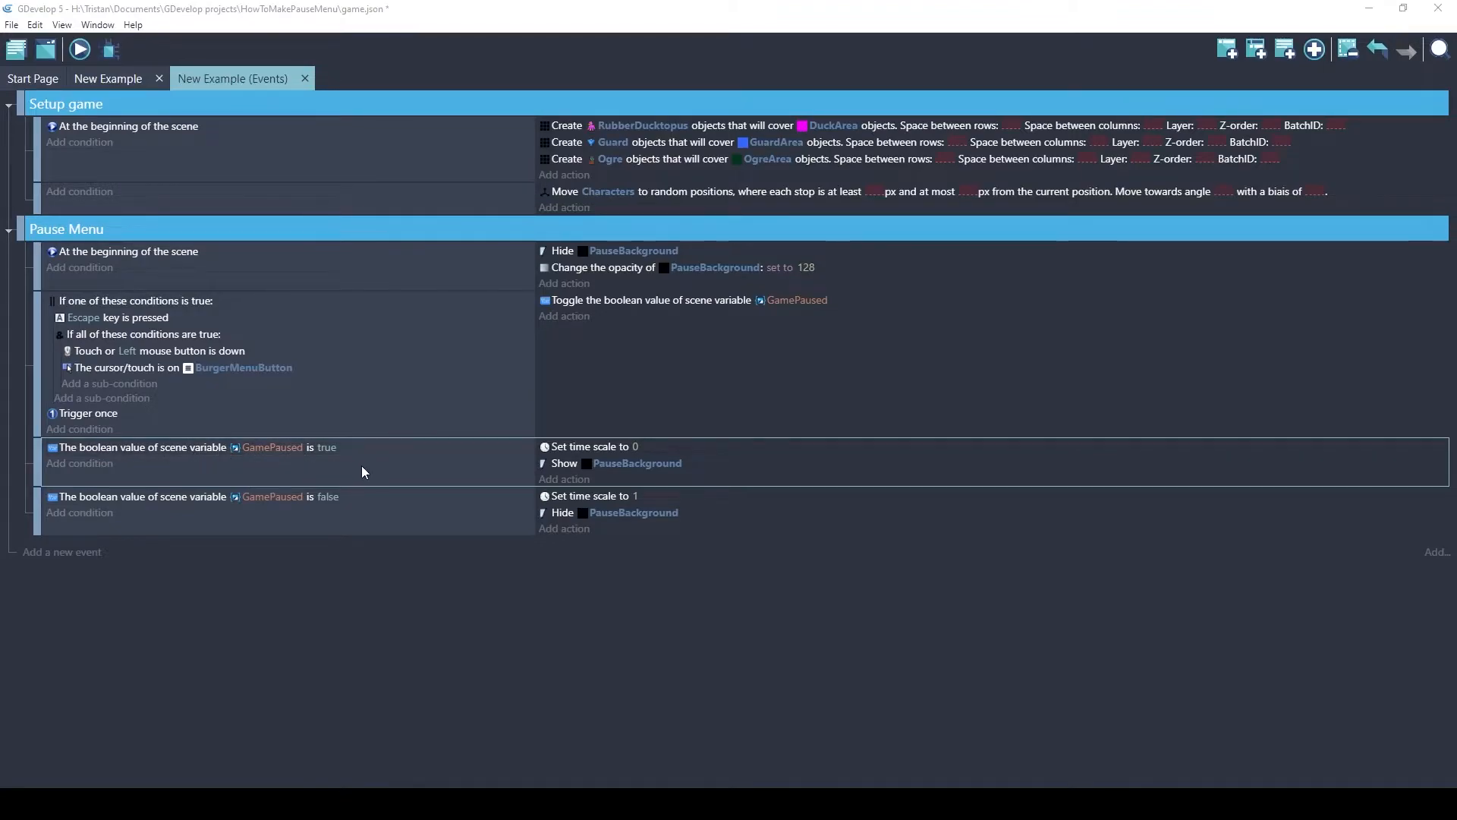
{"action": "left_click", "coordinate": [1256, 50]}
{"action": "mouse_move", "coordinate": [571, 470]}
{"action": "left_mouse_down"}
{"action": "mouse_move", "coordinate": [564, 443]}
{"action": "mouse_move", "coordinate": [568, 498]}
{"action": "left_mouse_up"}
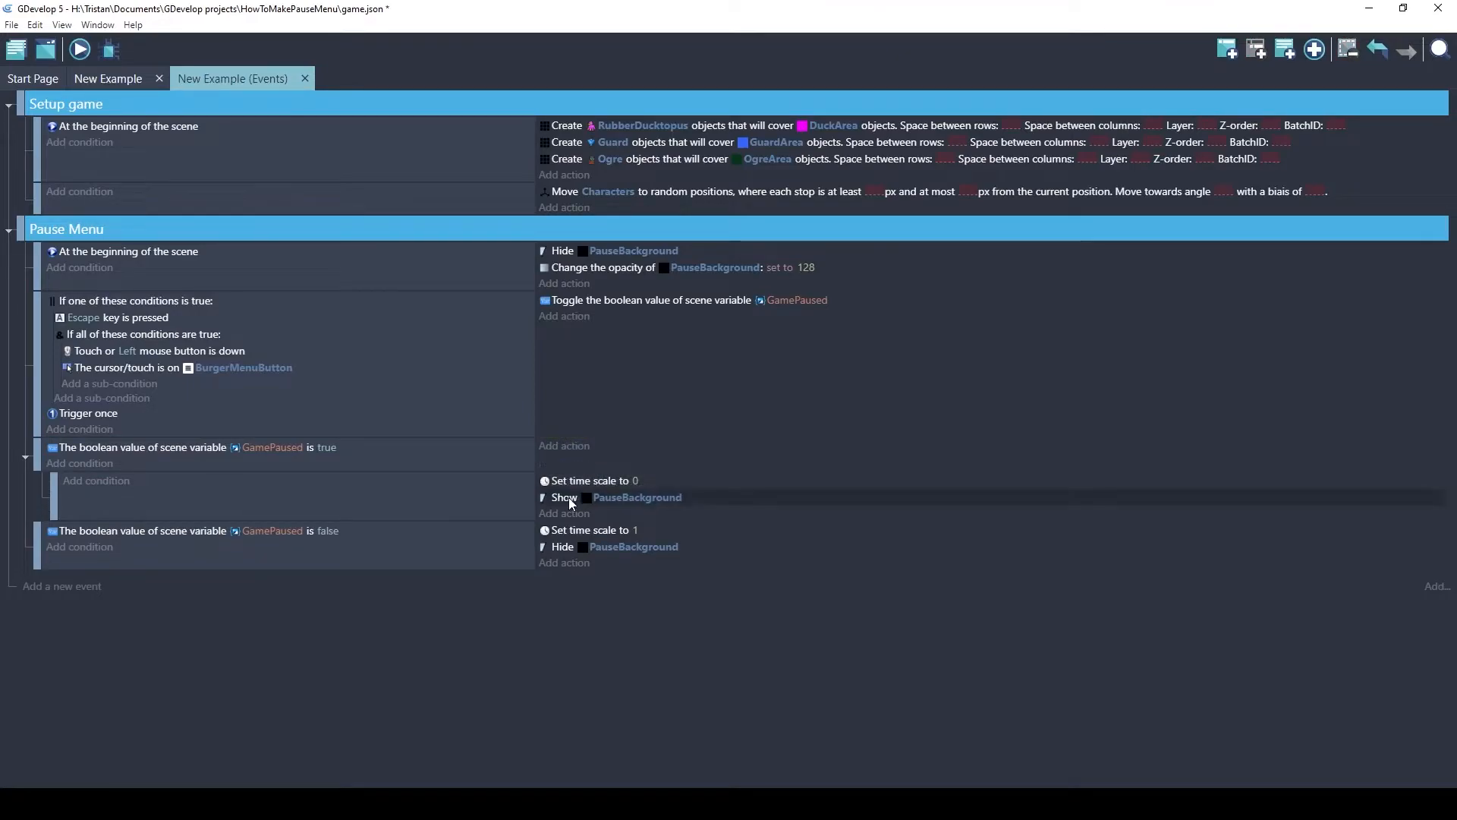
Copy the Trigger once condition from the GamePaused toggle event into the new sub-event under GamePaused true
{"action": "right_click", "coordinate": [85, 415]}
{"action": "left_click", "coordinate": [102, 427]}
{"action": "left_click", "coordinate": [172, 485]}
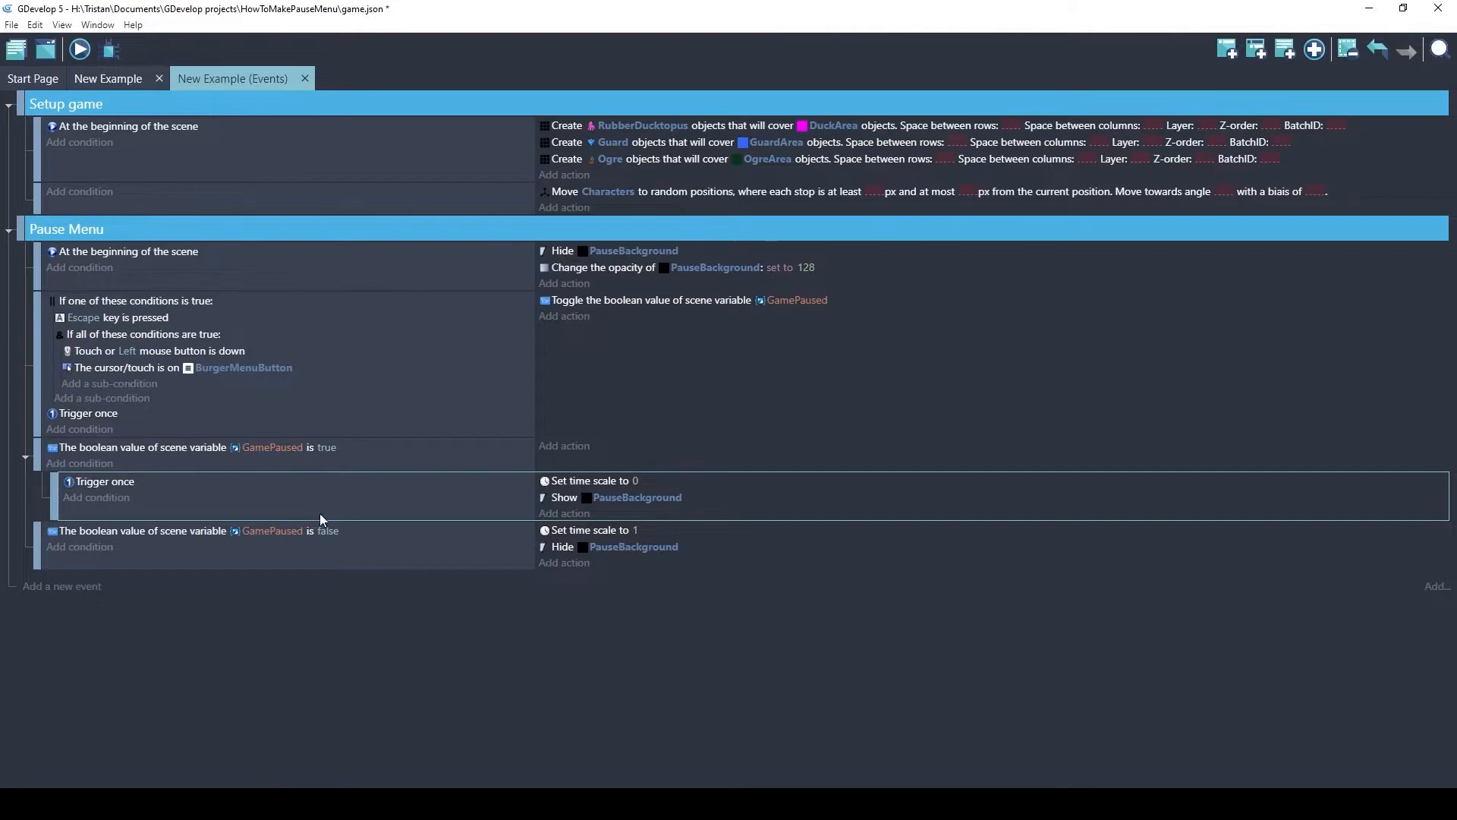
Add a second, empty sub-event under the GamePaused true event and a sub-event to the GamePaused false event
{"action": "left_click", "coordinate": [1230, 51]}
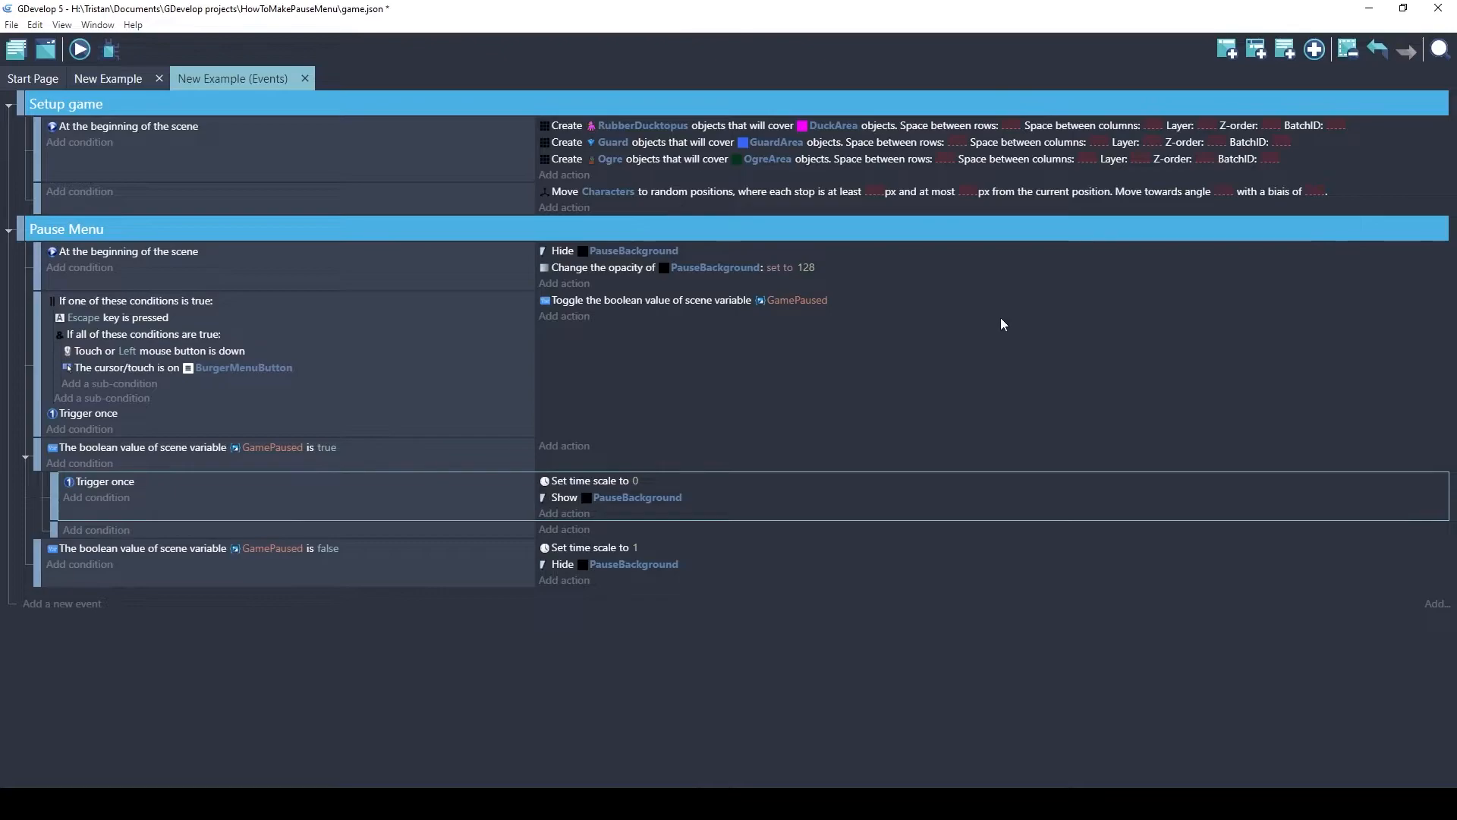
{"action": "left_click", "coordinate": [485, 571]}
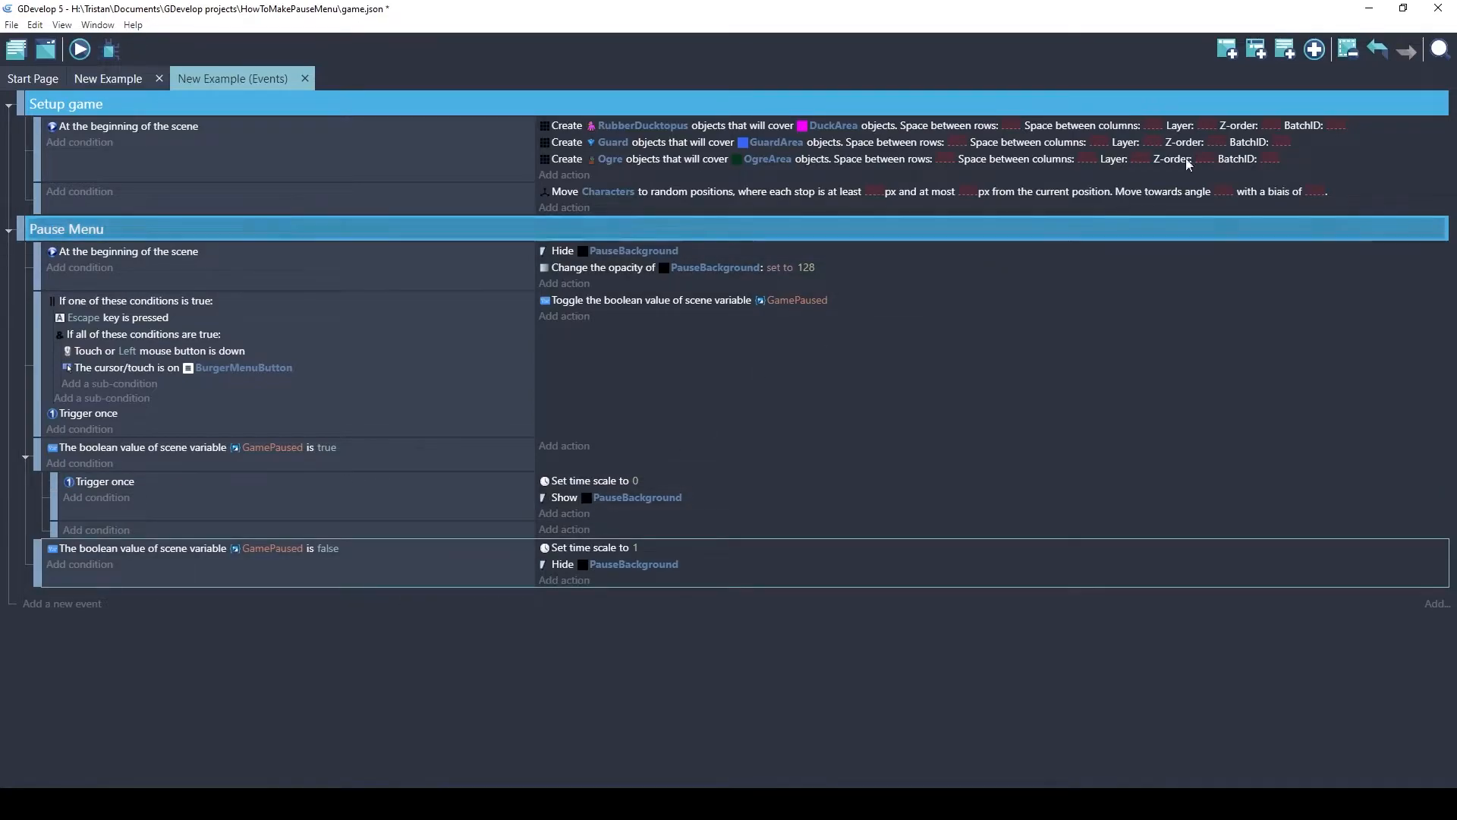
{"action": "left_click", "coordinate": [1252, 49]}
Return to the scene layout and select the PauseBackground instance to examine its position
{"action": "key", "text": "ctrl+Tab"}
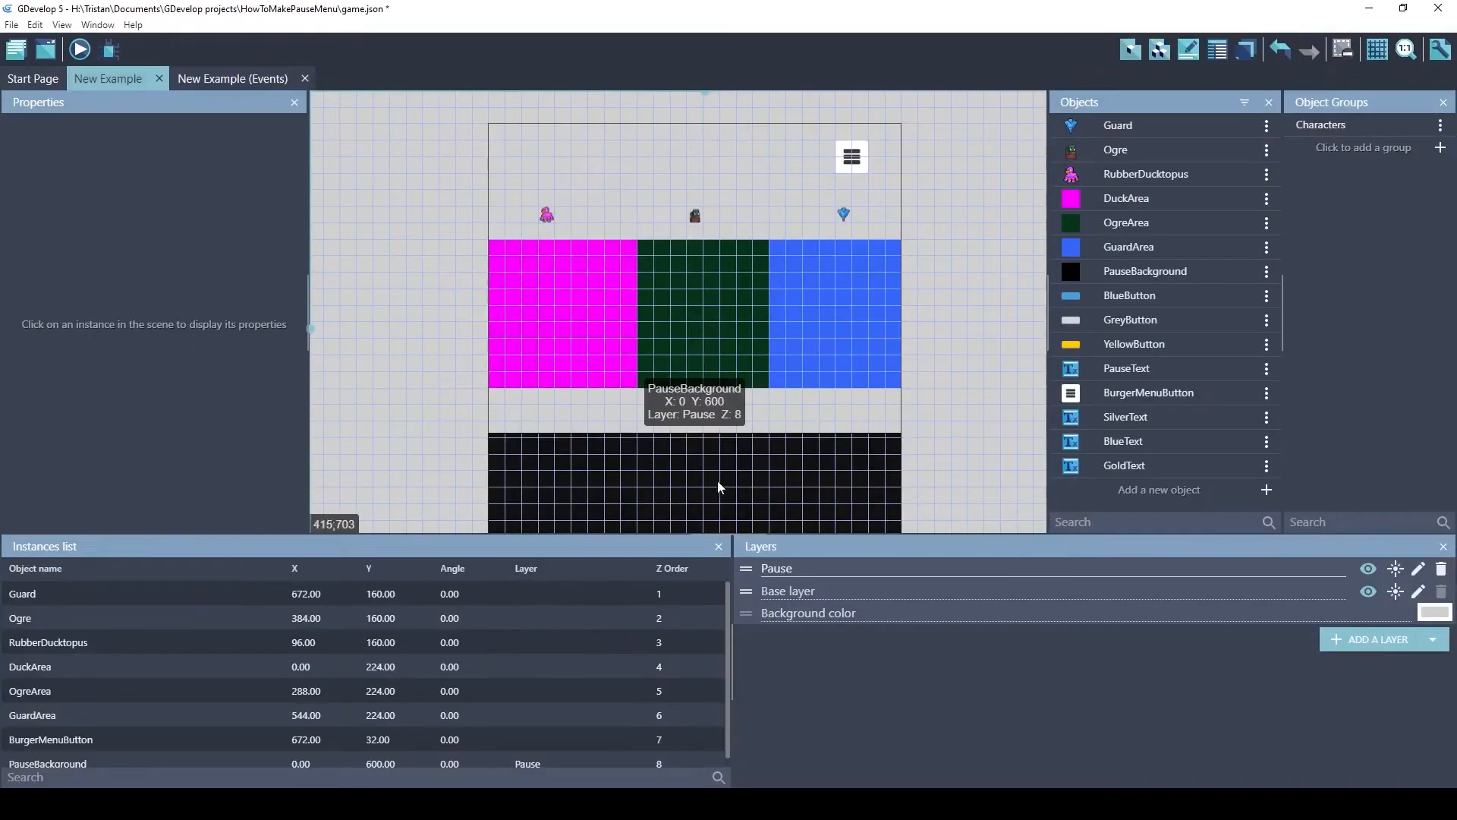
{"action": "left_click", "coordinate": [664, 466]}
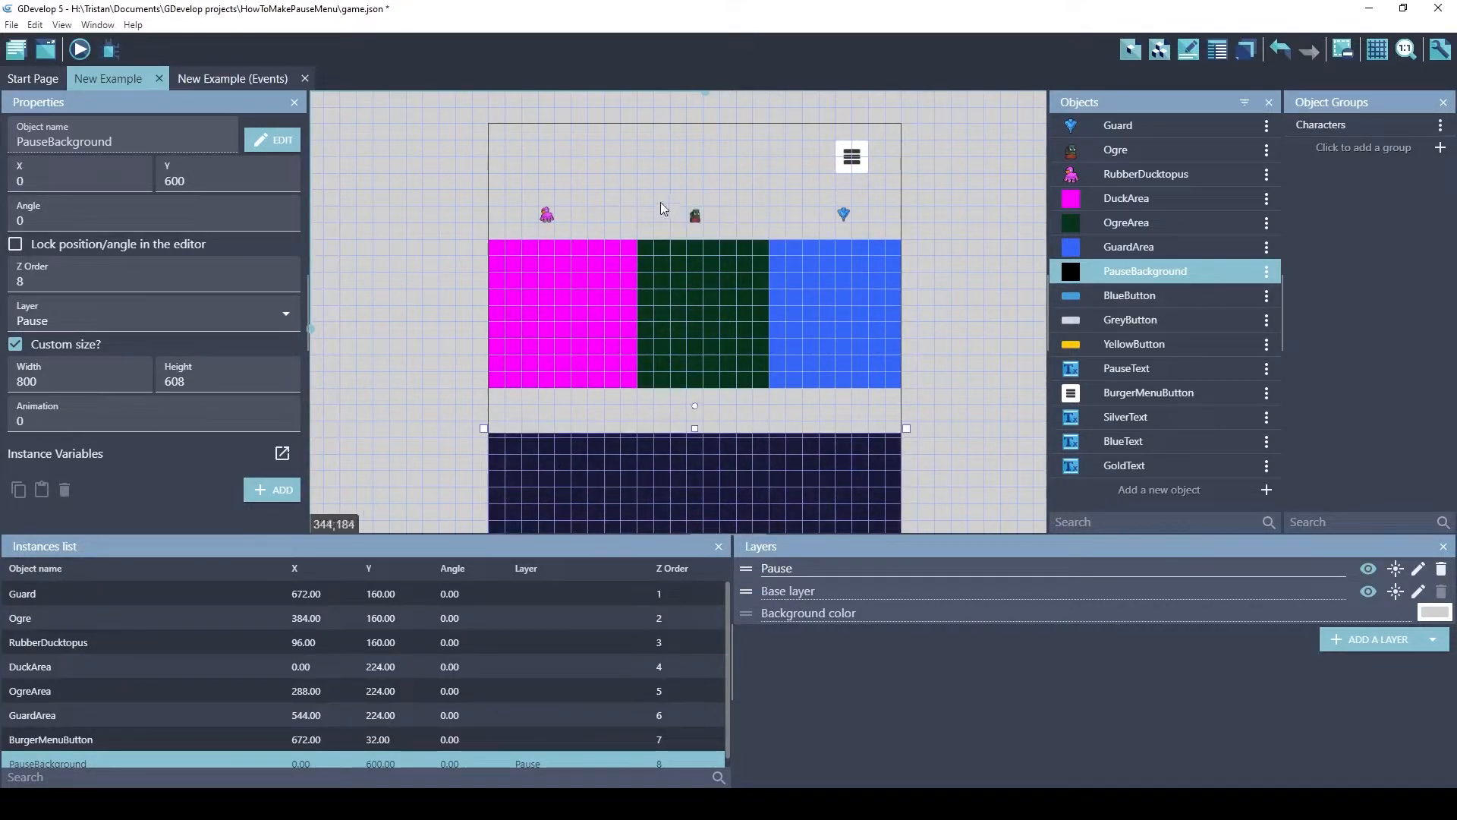
Add a Camera center Y position action to the empty sub-event under the GamePaused is true condition
{"action": "left_click", "coordinate": [226, 79]}
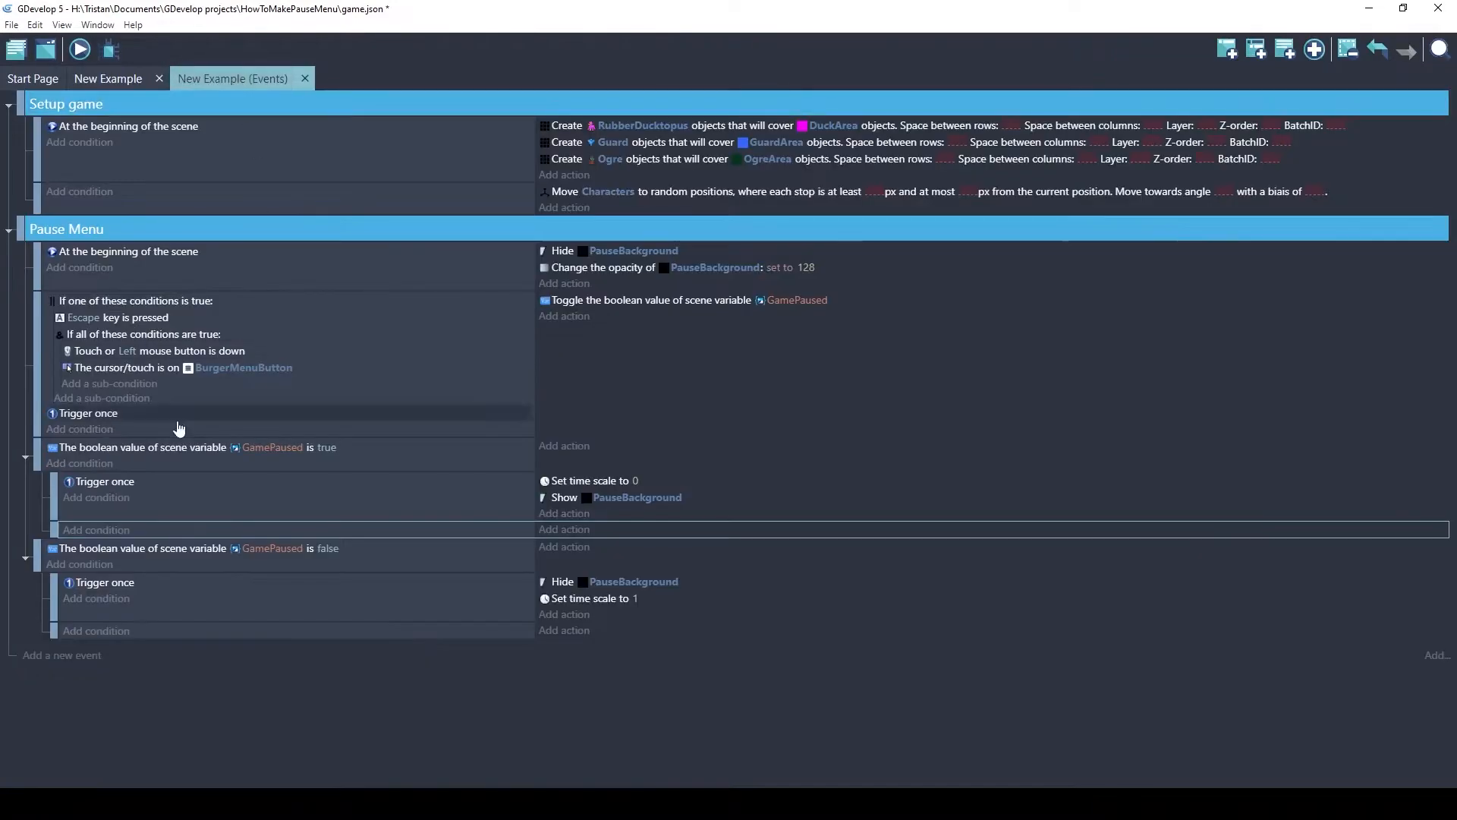
{"action": "left_click", "coordinate": [553, 529]}
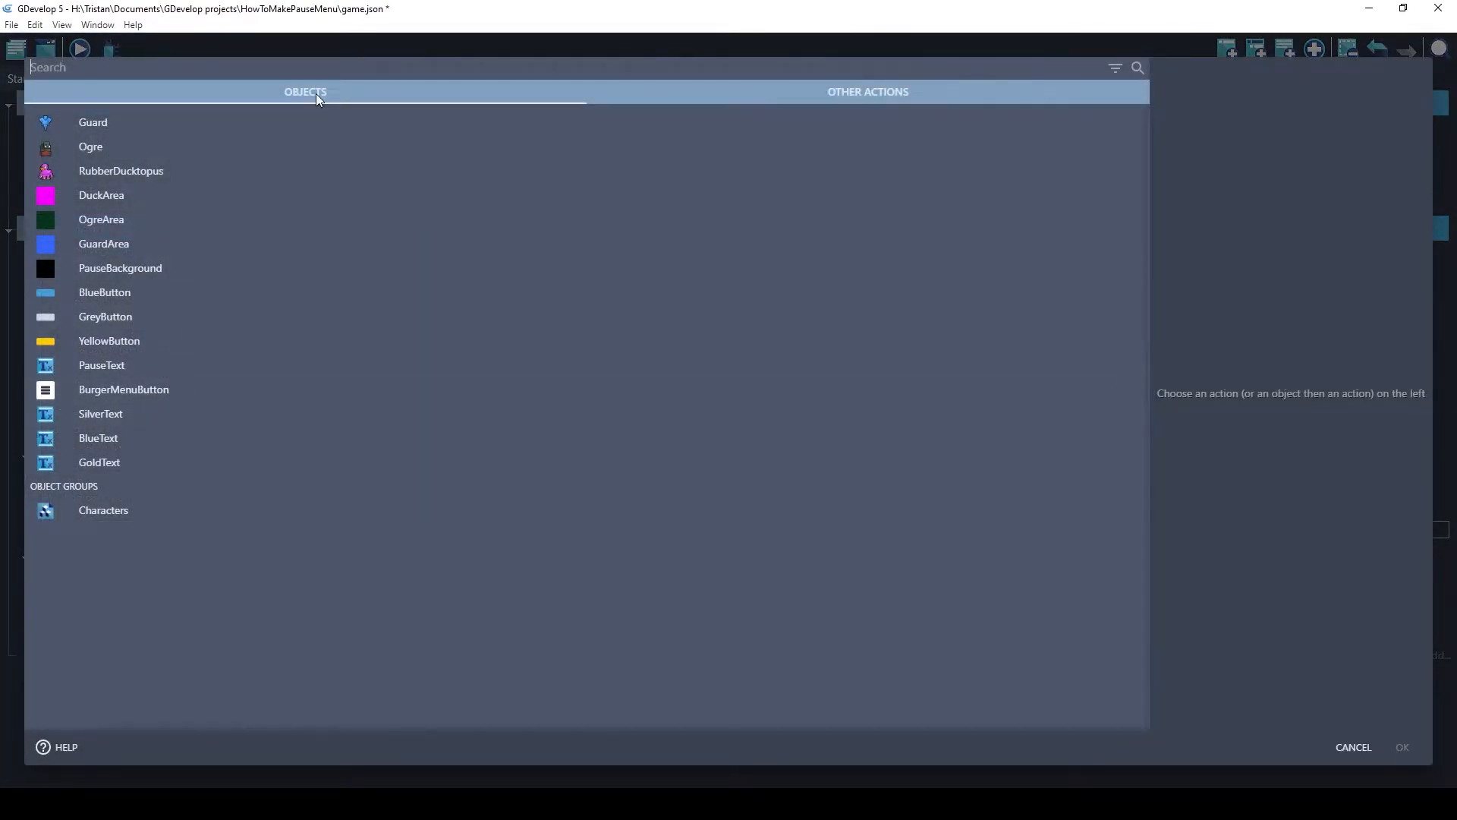
{"action": "type", "text": "camer"}
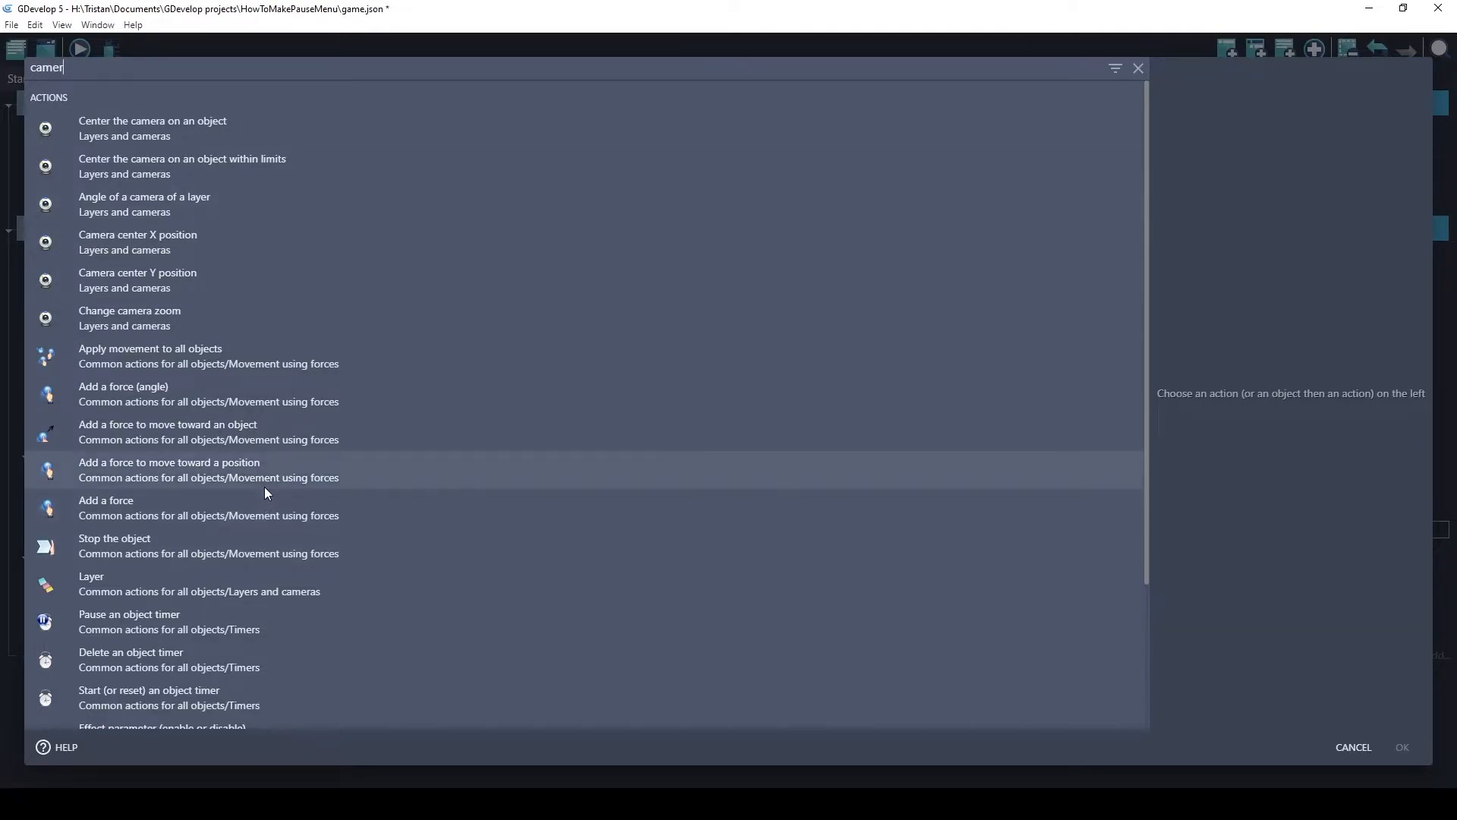
{"action": "type", "text": "a"}
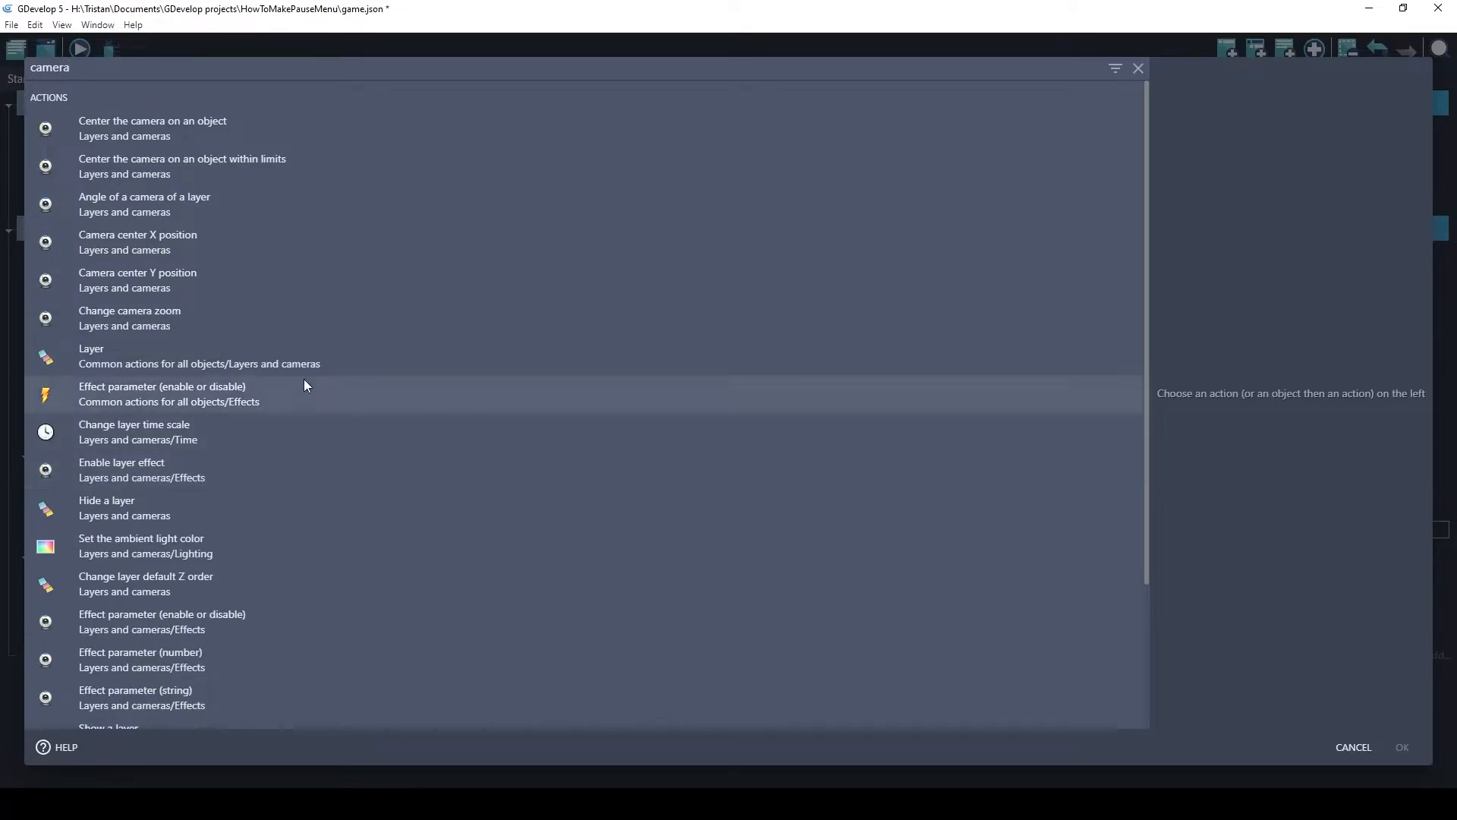
{"action": "left_click", "coordinate": [225, 283]}
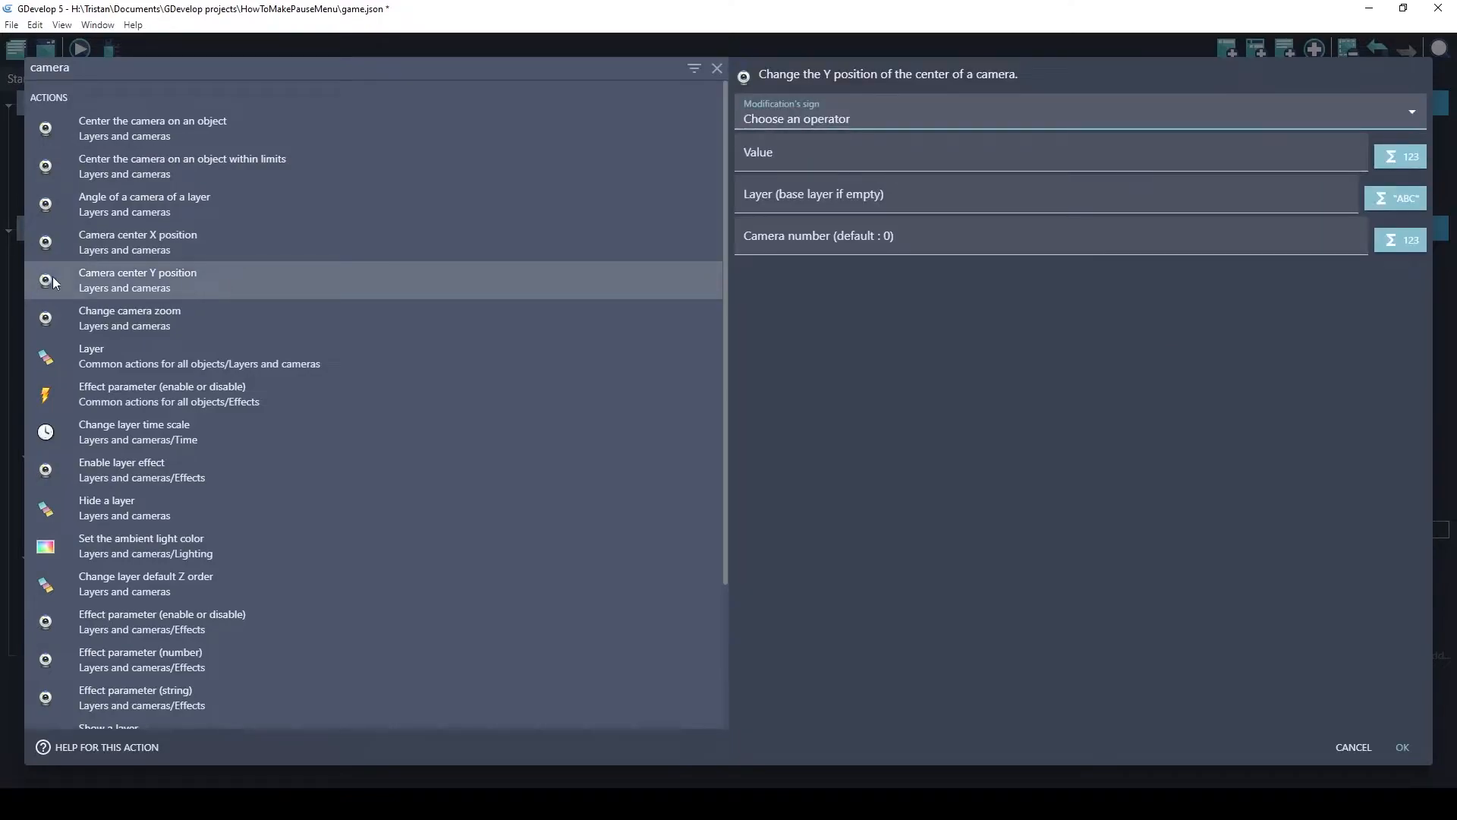
Configure the camera action to use the = (set to) operator, layer "Pause" and camera number 0
{"action": "left_click", "coordinate": [870, 120]}
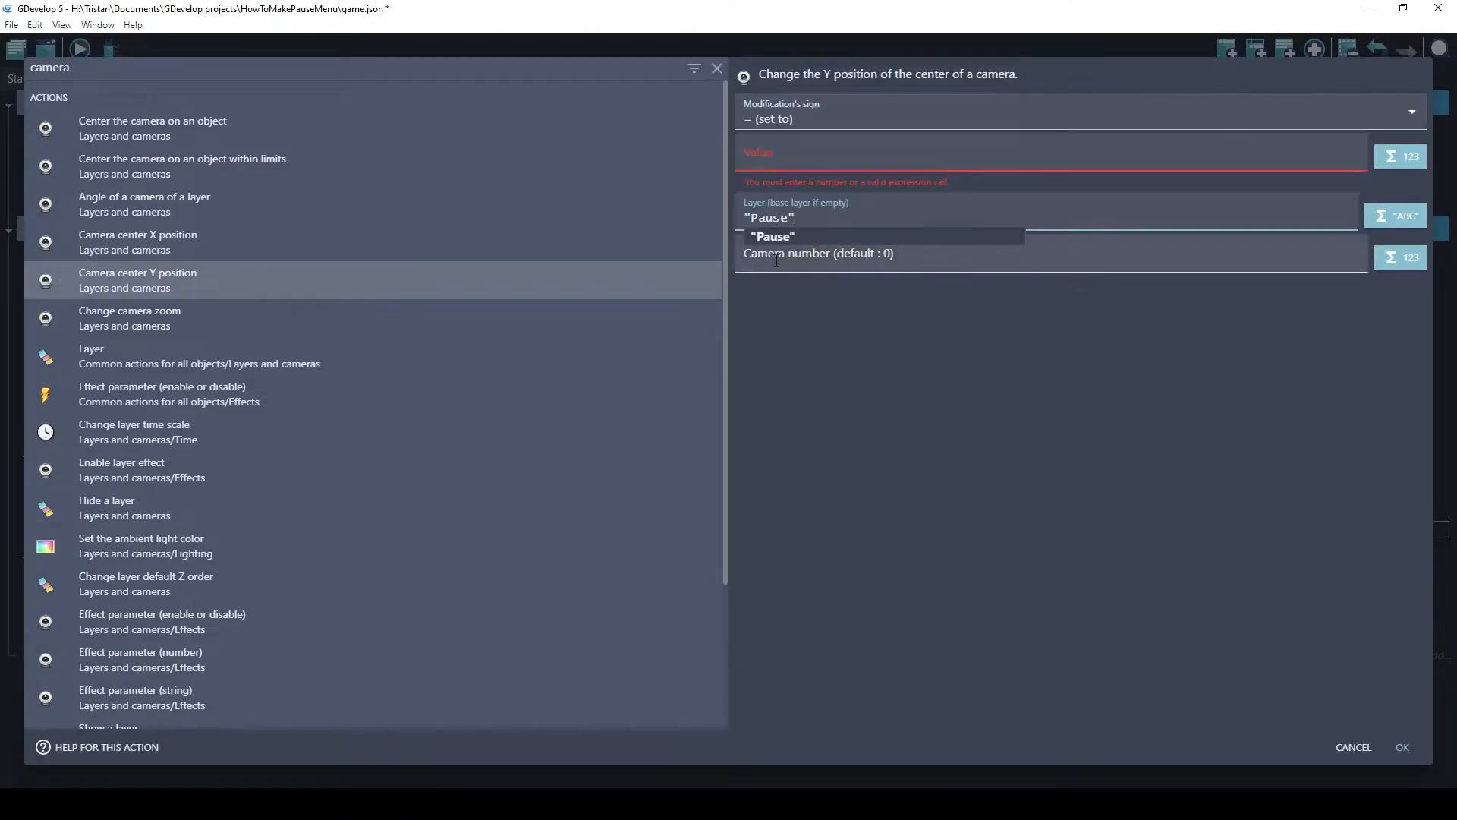
{"action": "left_click", "coordinate": [797, 259]}
{"action": "type", "text": "0"}
Begin the action's value as a lerp expression whose first parameter calls CameraY on the "Pause" layer
{"action": "left_click", "coordinate": [785, 144]}
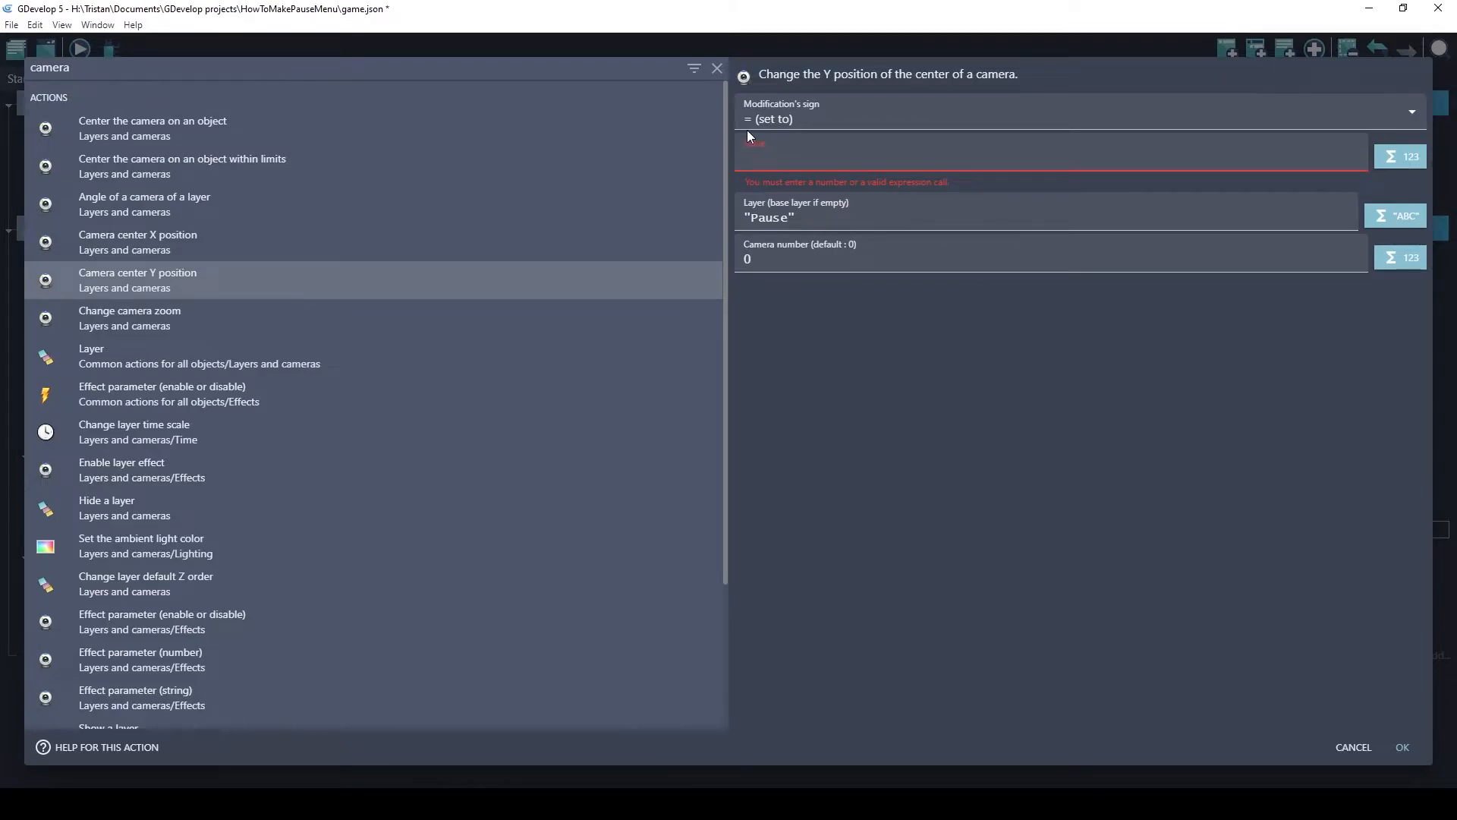
{"action": "type", "text": "lerp("}
{"action": "key", "text": "BackSpace"}
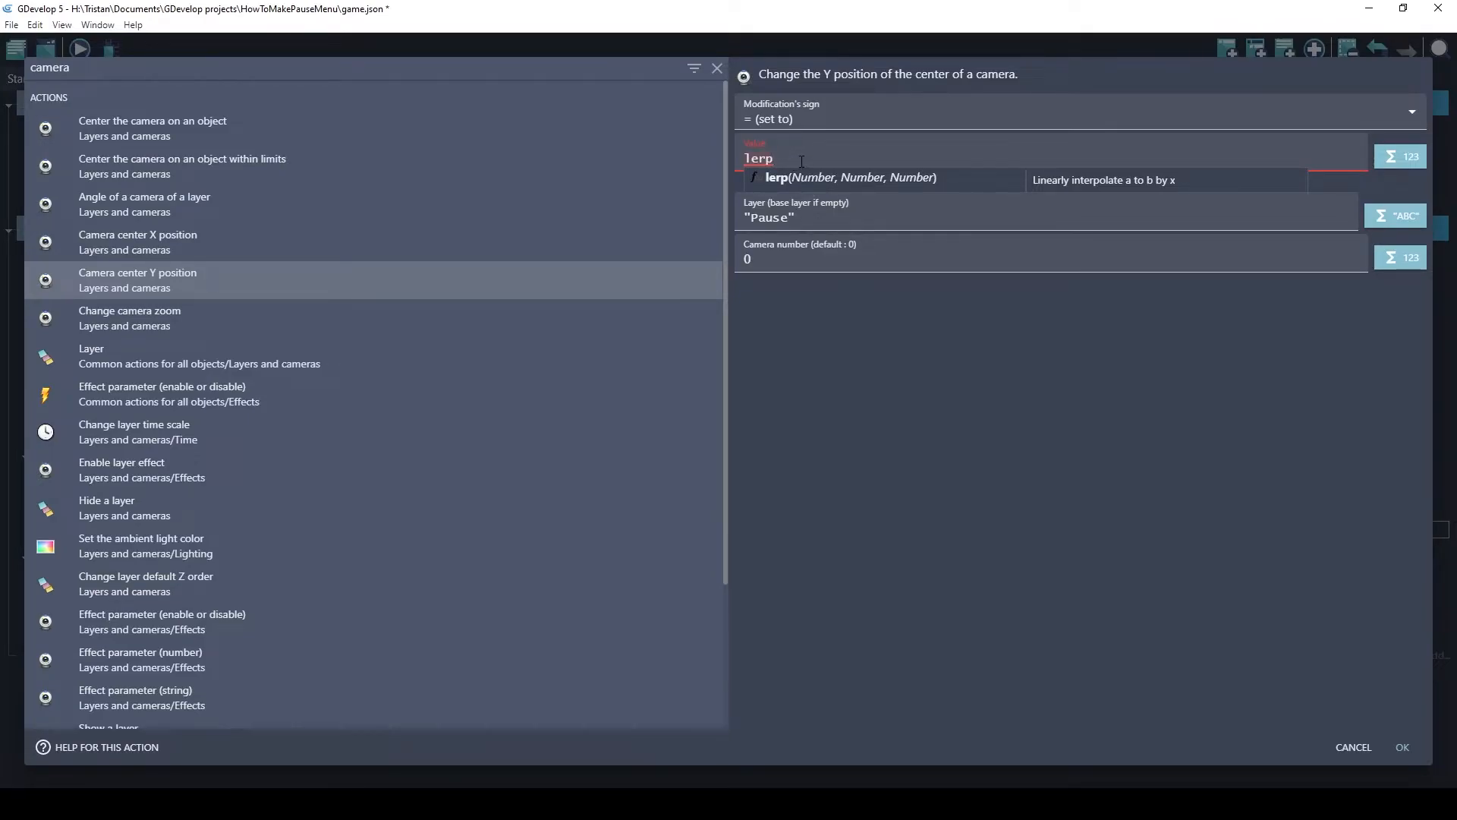
{"action": "type", "text": "(Camer"}
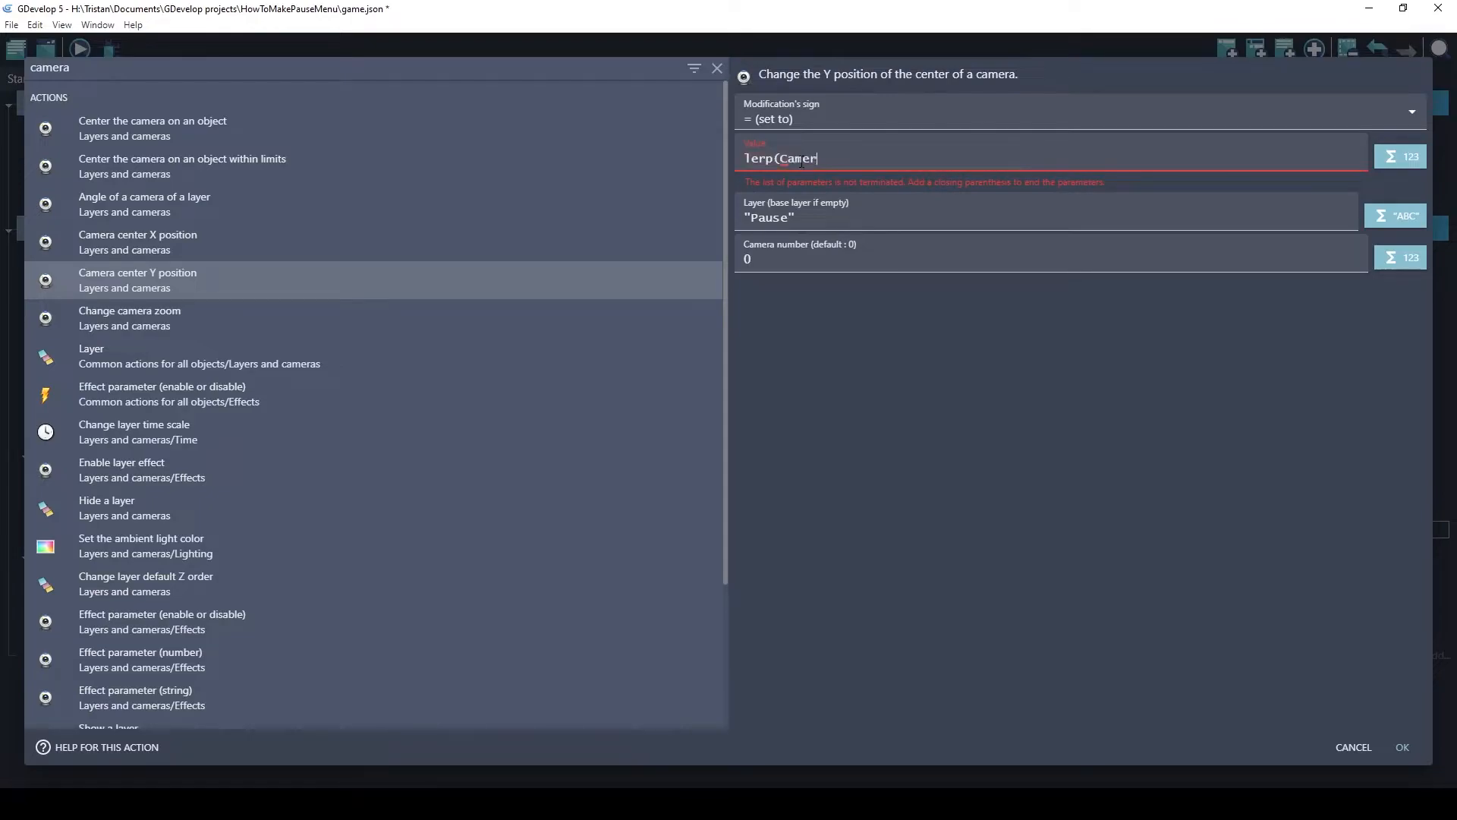
{"action": "type", "text": "aY("}
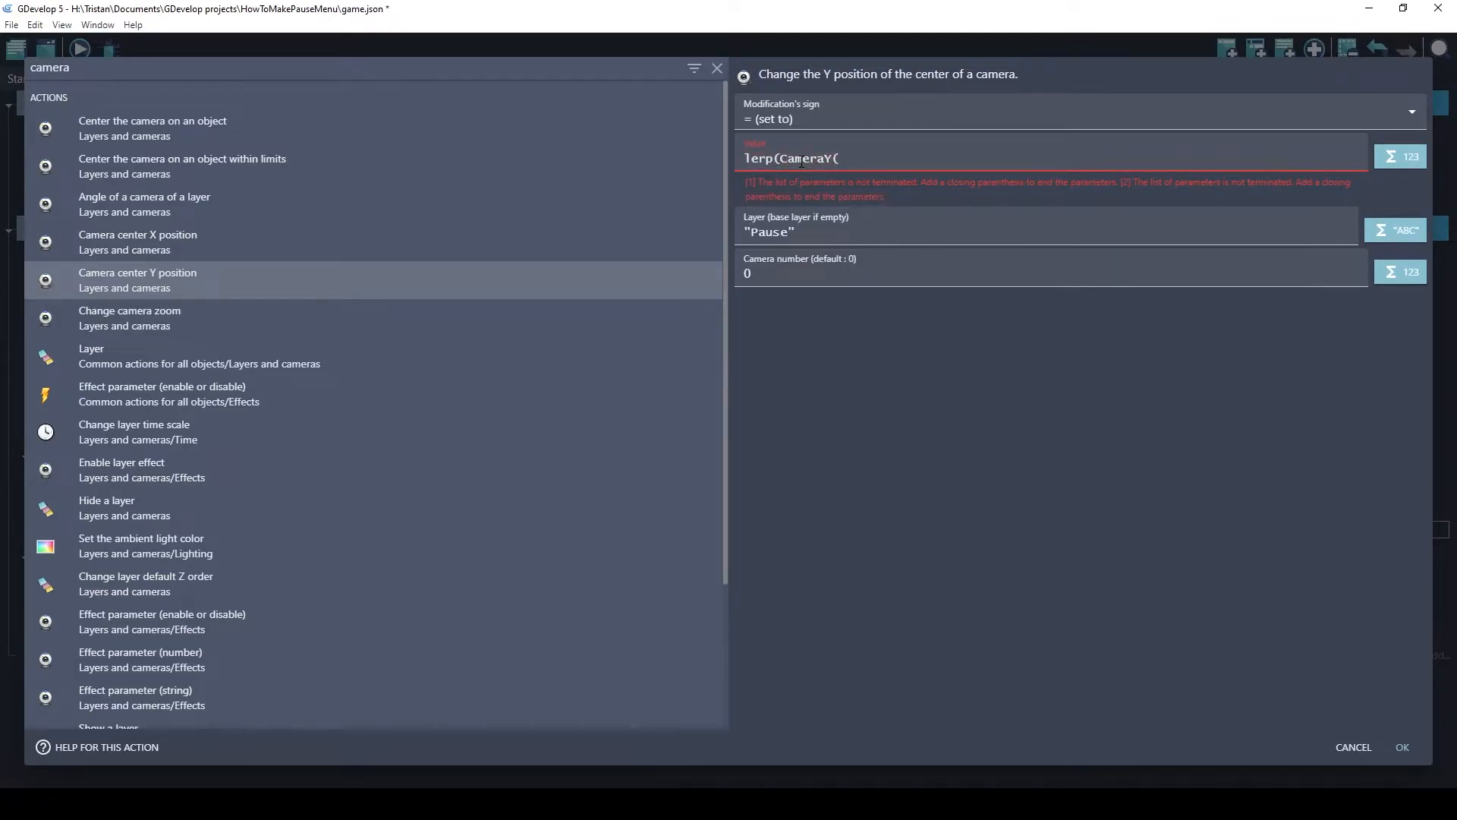
{"action": "type", "text": "\""}
{"action": "key", "text": "Down"}
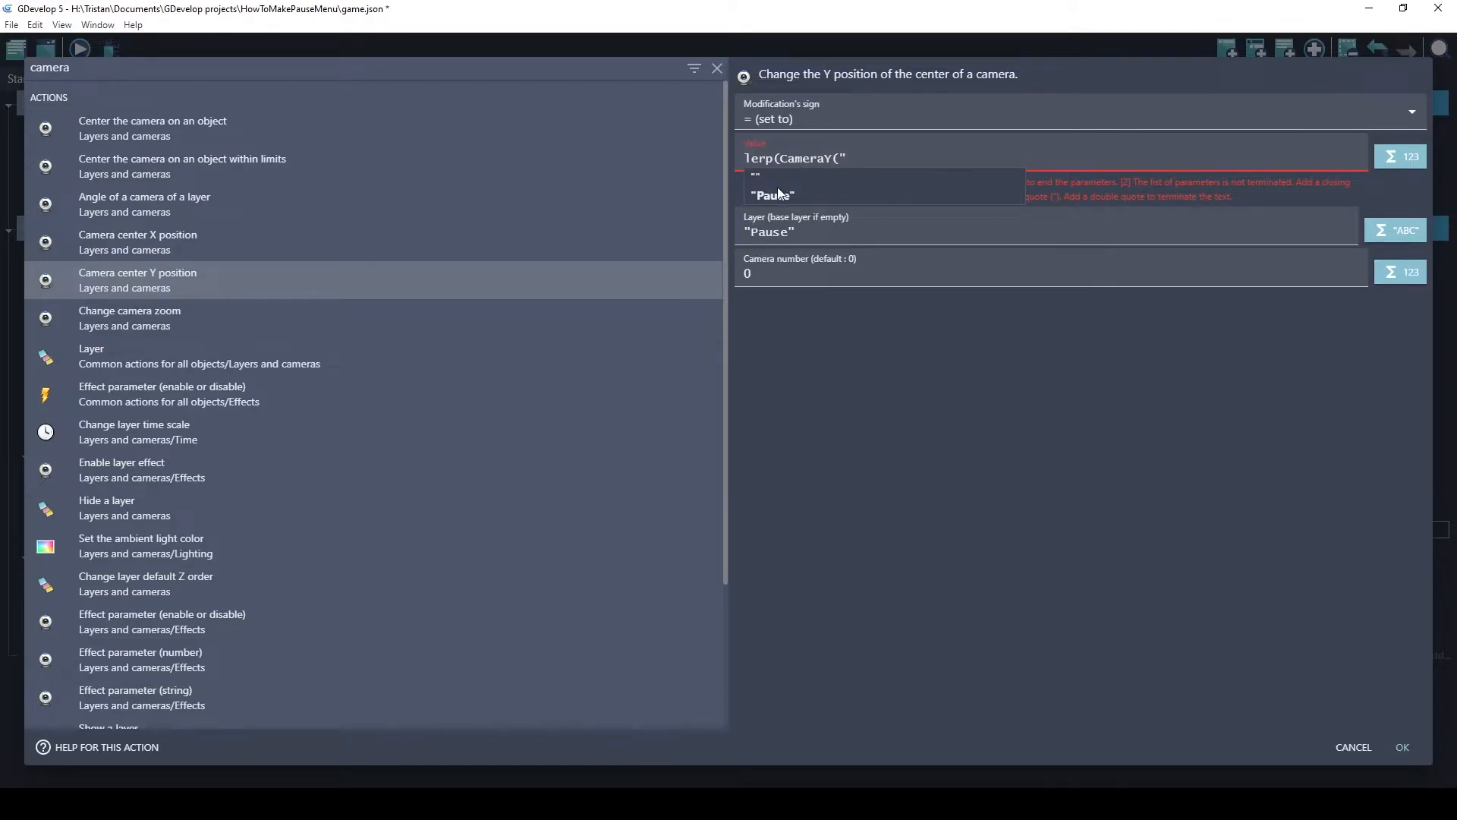
{"action": "key", "text": "Return"}
Complete the first lerp parameter with camera 0 and enter CameraY("",0) + SceneWindowHeight() as the second
{"action": "type", "text": ", 0),Camera"}
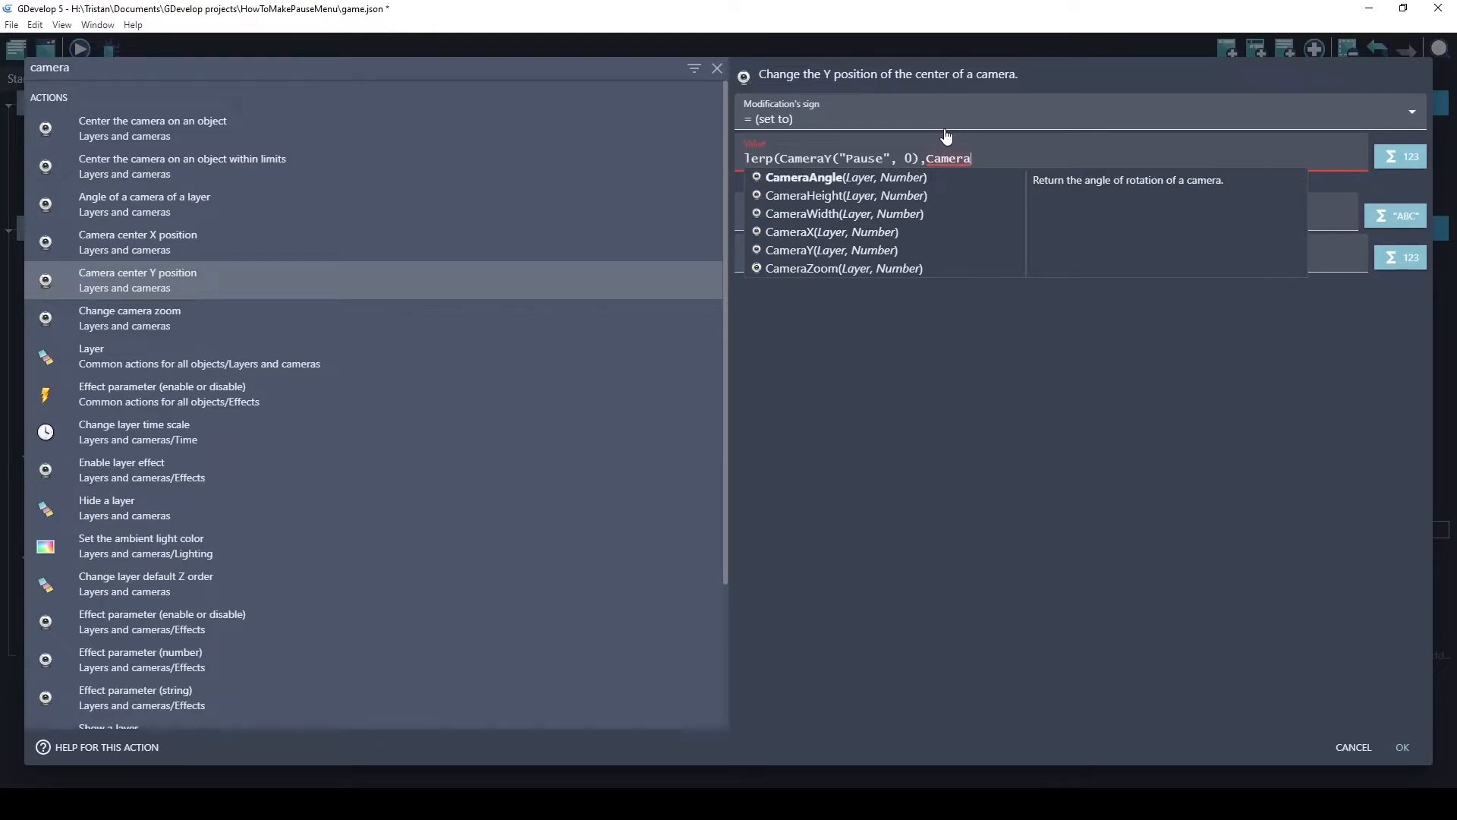
{"action": "type", "text": "Y(\"\","}
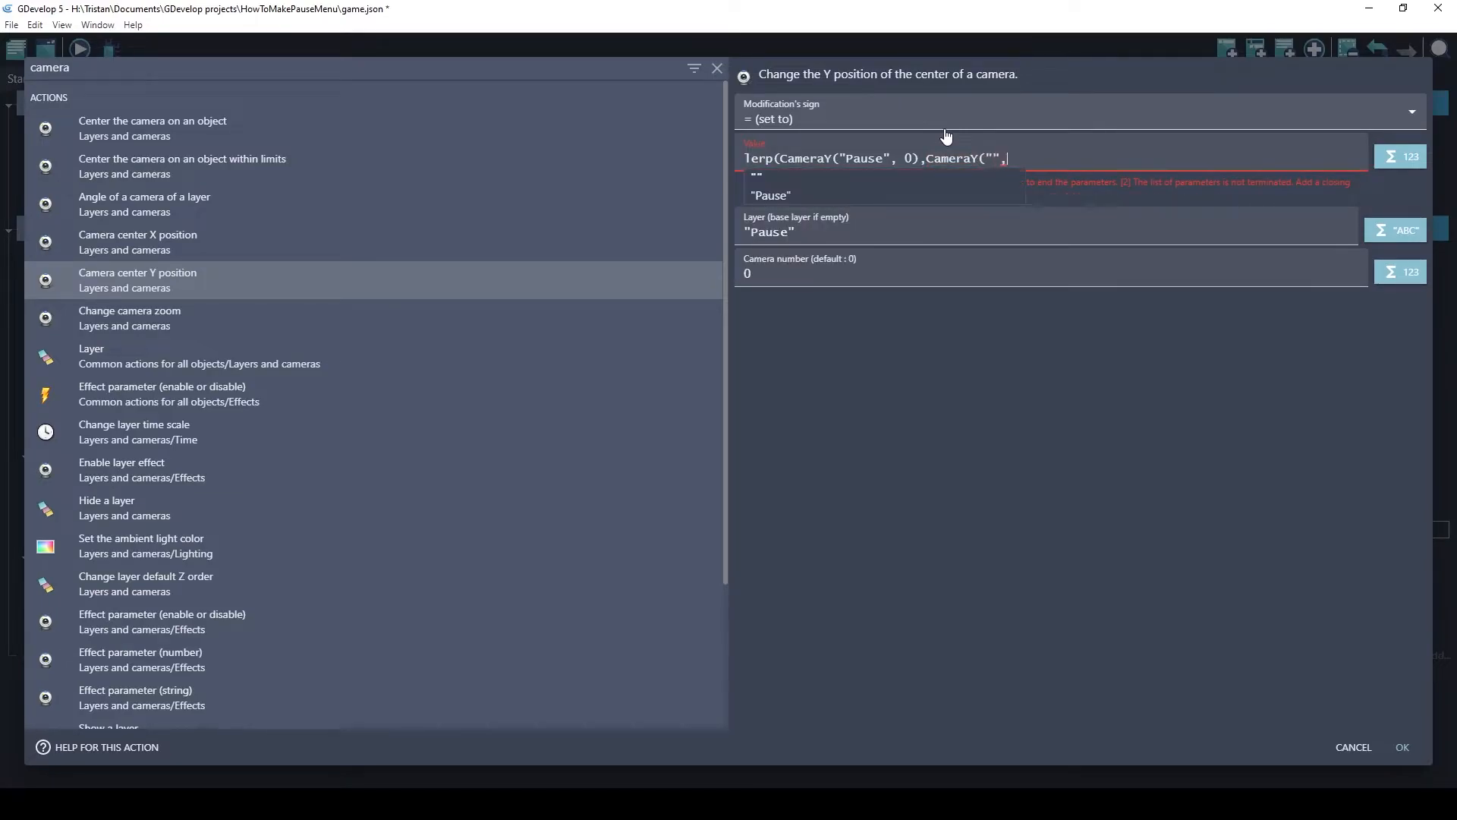
{"action": "type", "text": "0)+Scene"}
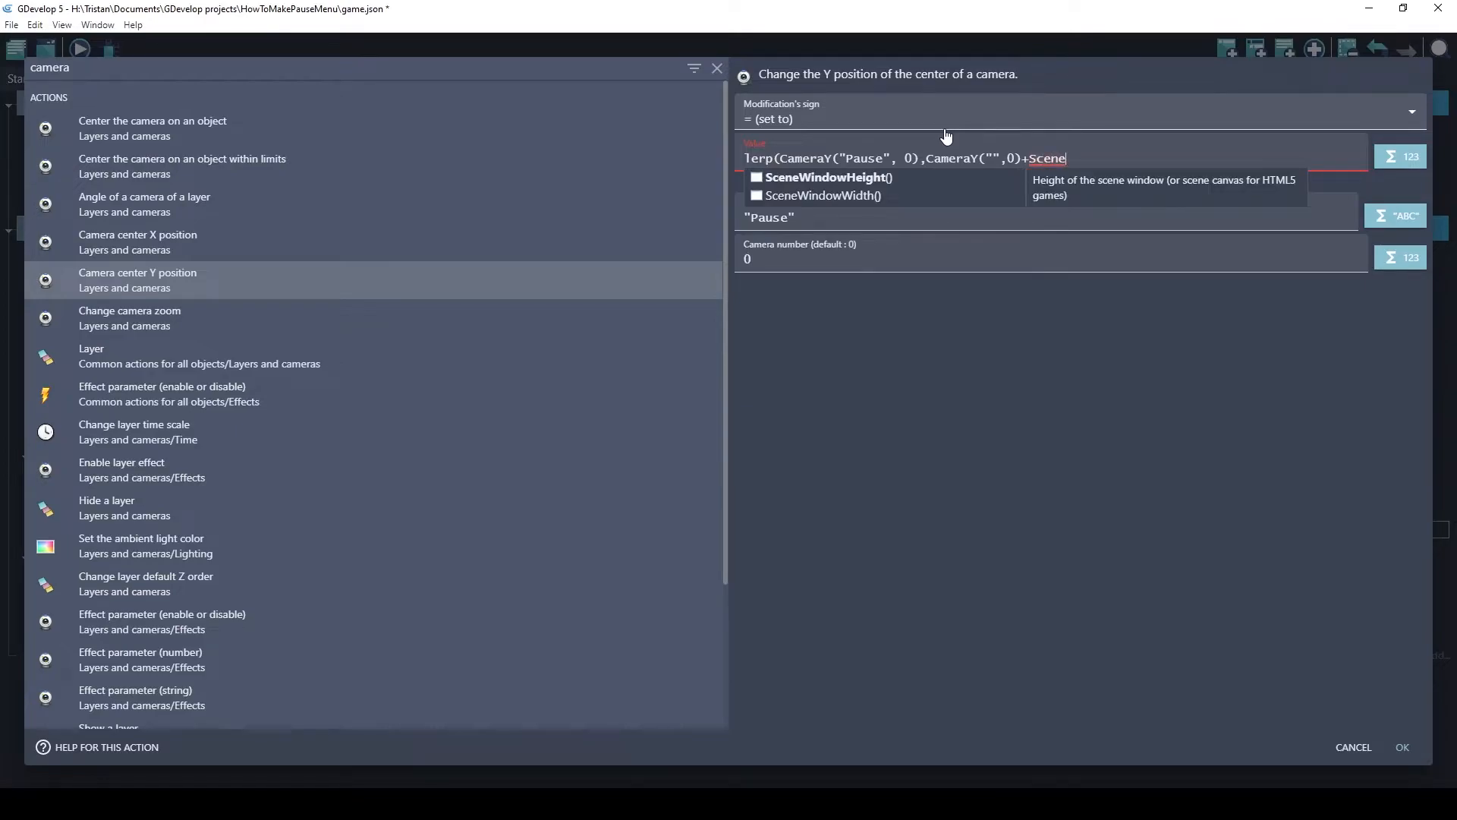
{"action": "left_click", "coordinate": [868, 179]}
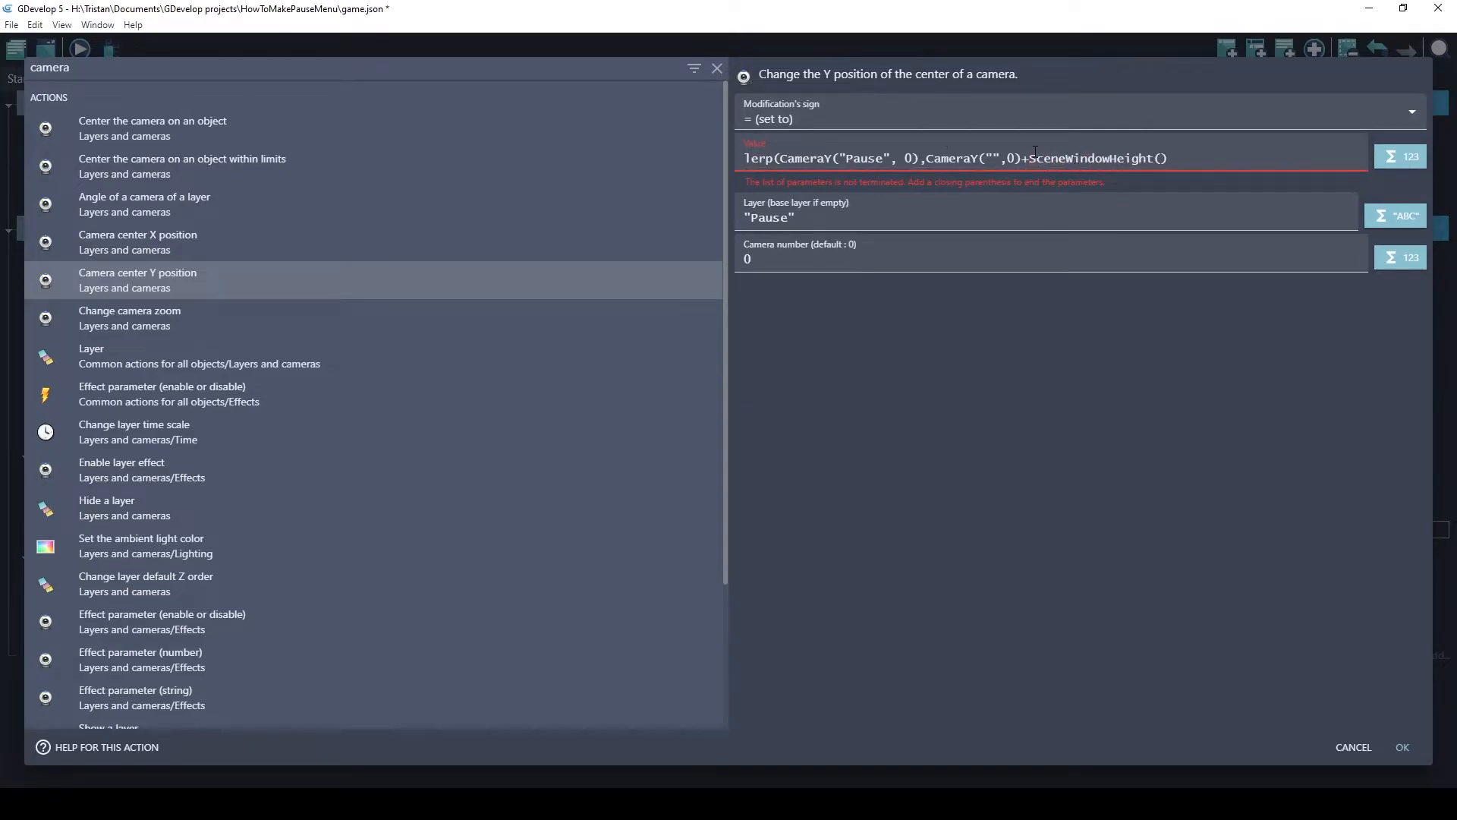
{"action": "left_click_drag", "start_coordinate": [1030, 159], "coordinate": [1186, 160]}
{"action": "left_click", "coordinate": [1194, 158]}
{"action": "type", "text": ")"}
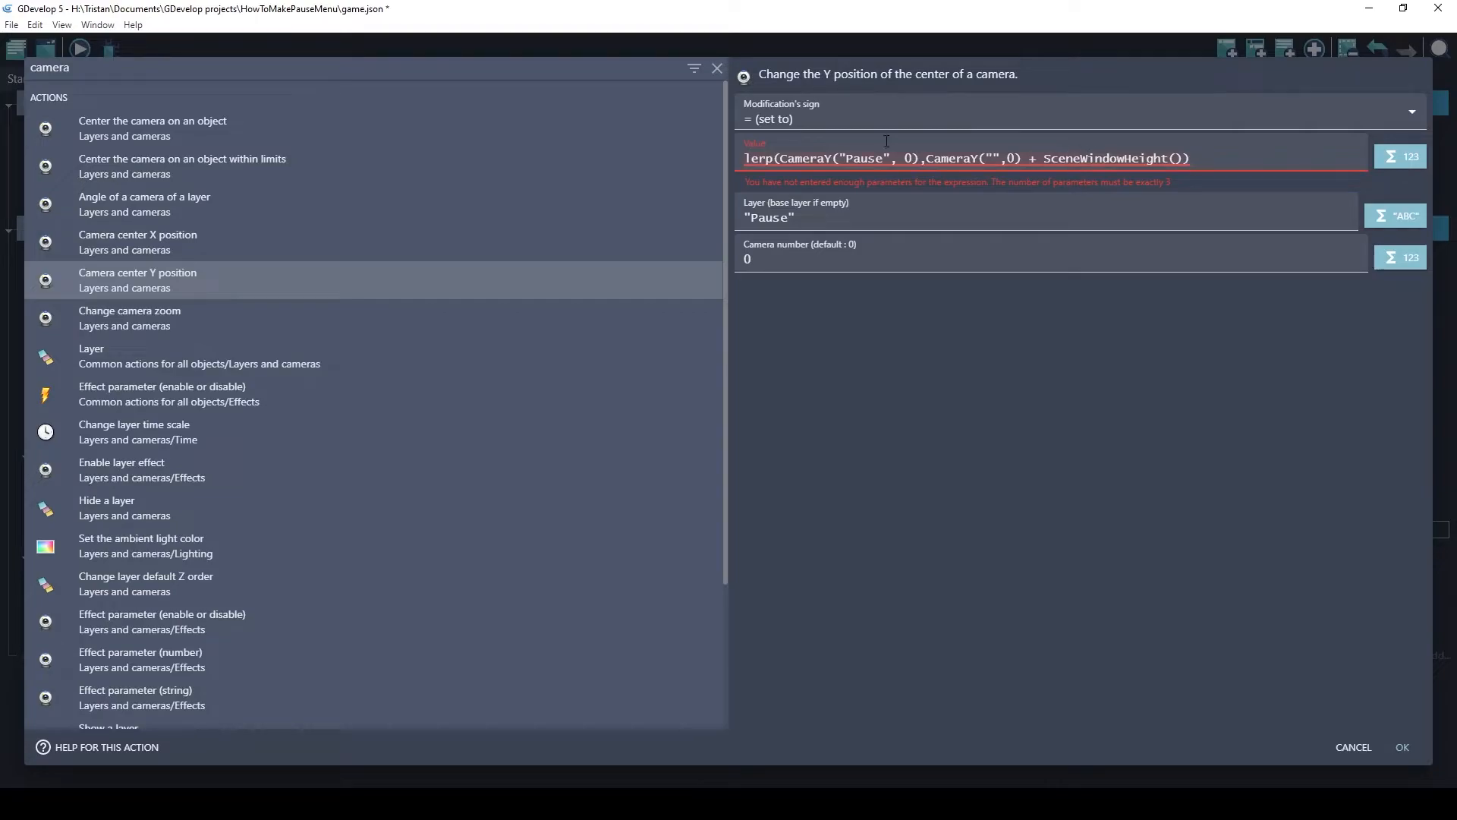
{"action": "type", "text": ")"}
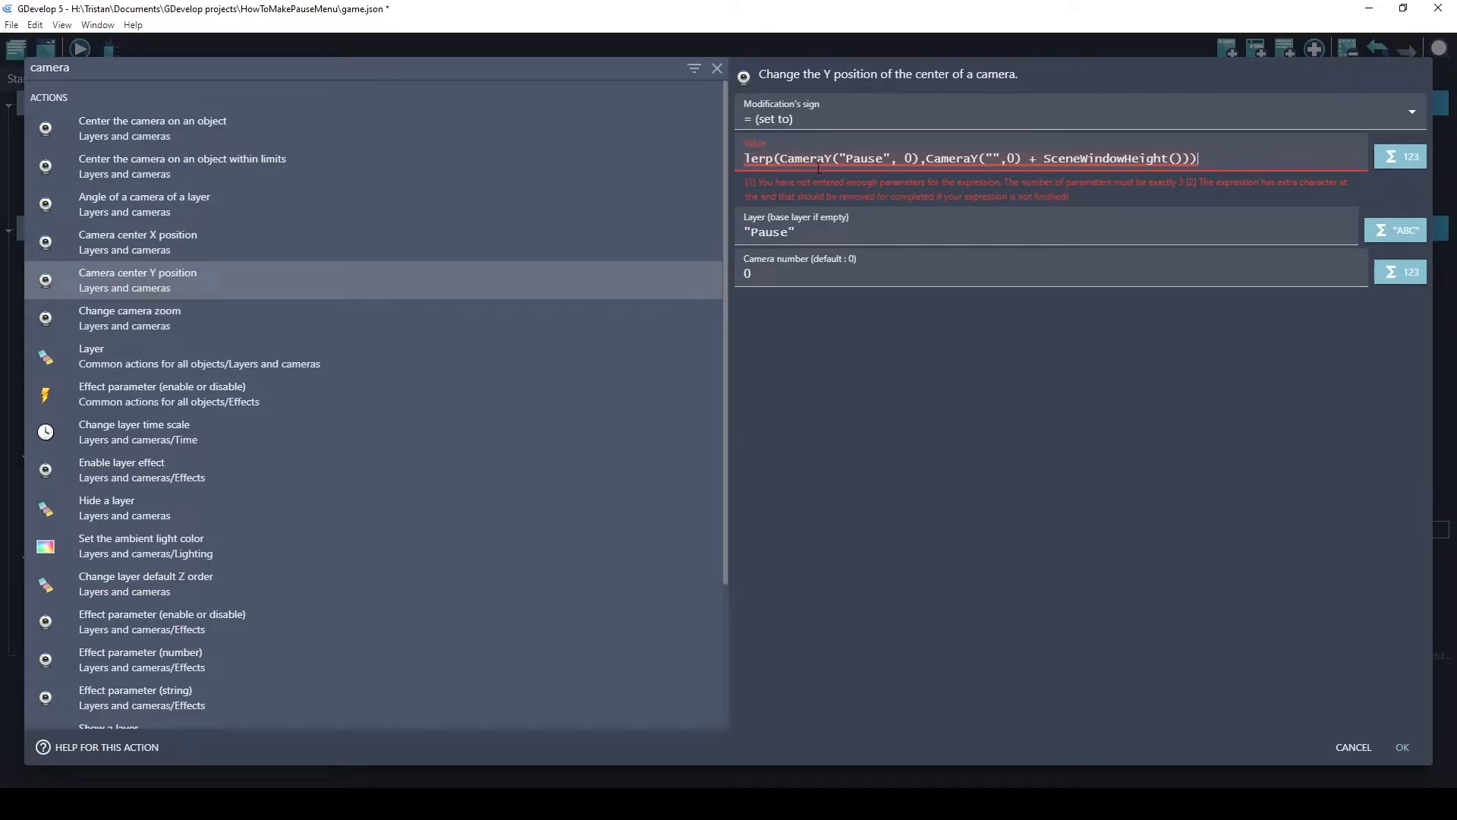
Add 0.10 as the lerp's third parameter and confirm the camera Y position action
{"action": "left_click_drag", "start_coordinate": [782, 159], "coordinate": [905, 161]}
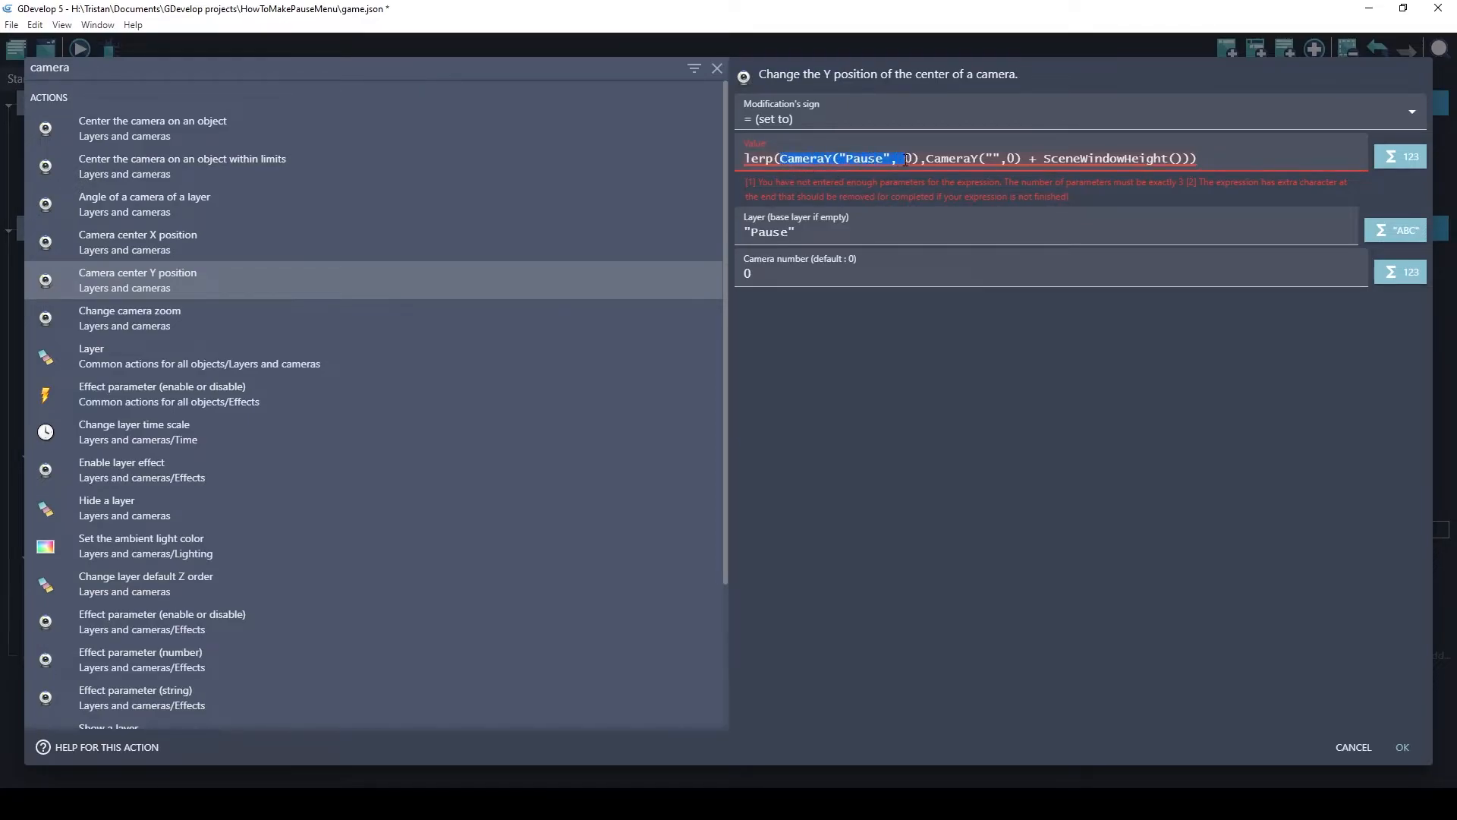
{"action": "left_click", "coordinate": [1037, 158]}
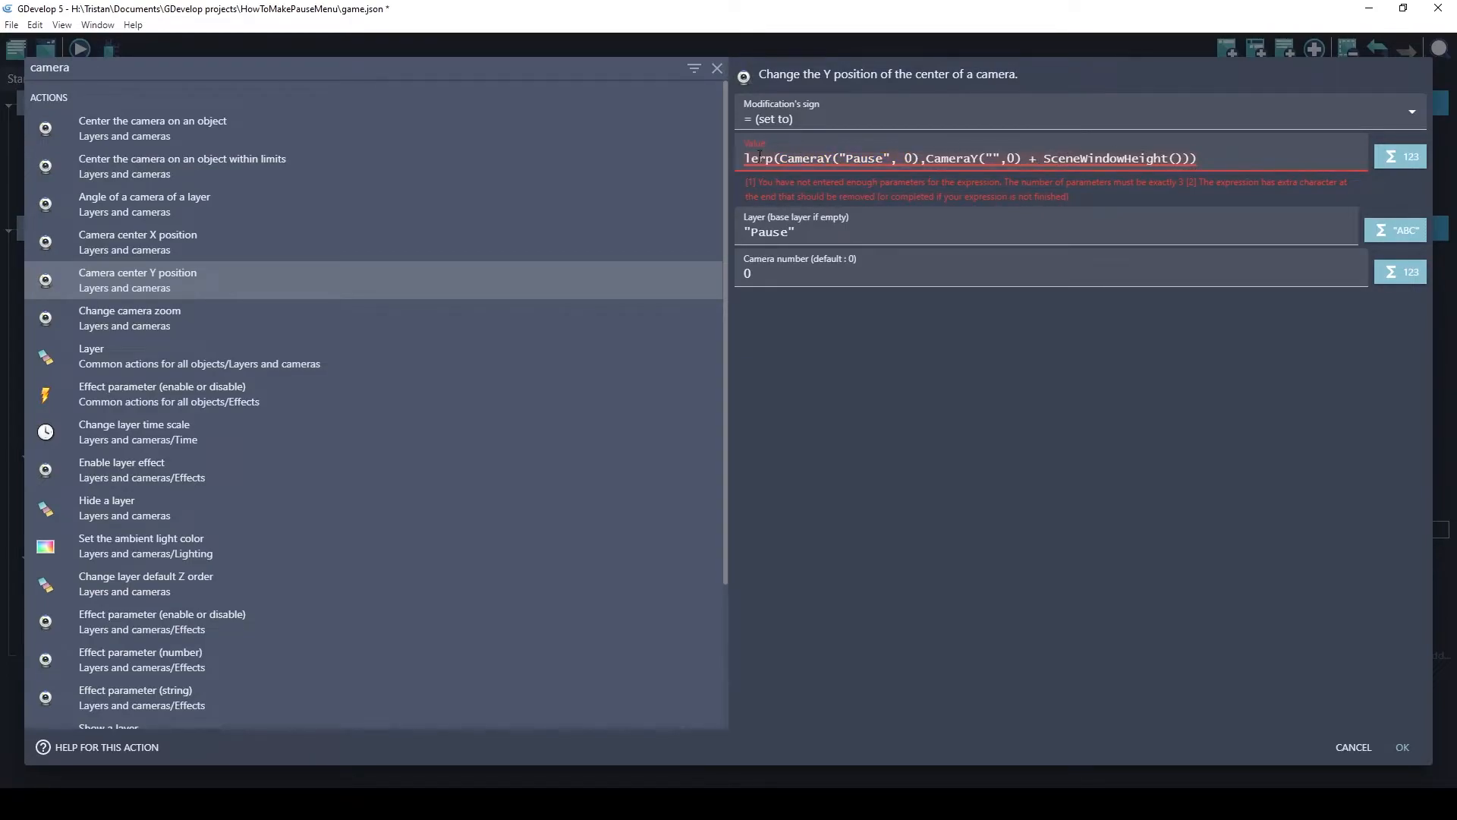
{"action": "left_click", "coordinate": [768, 158]}
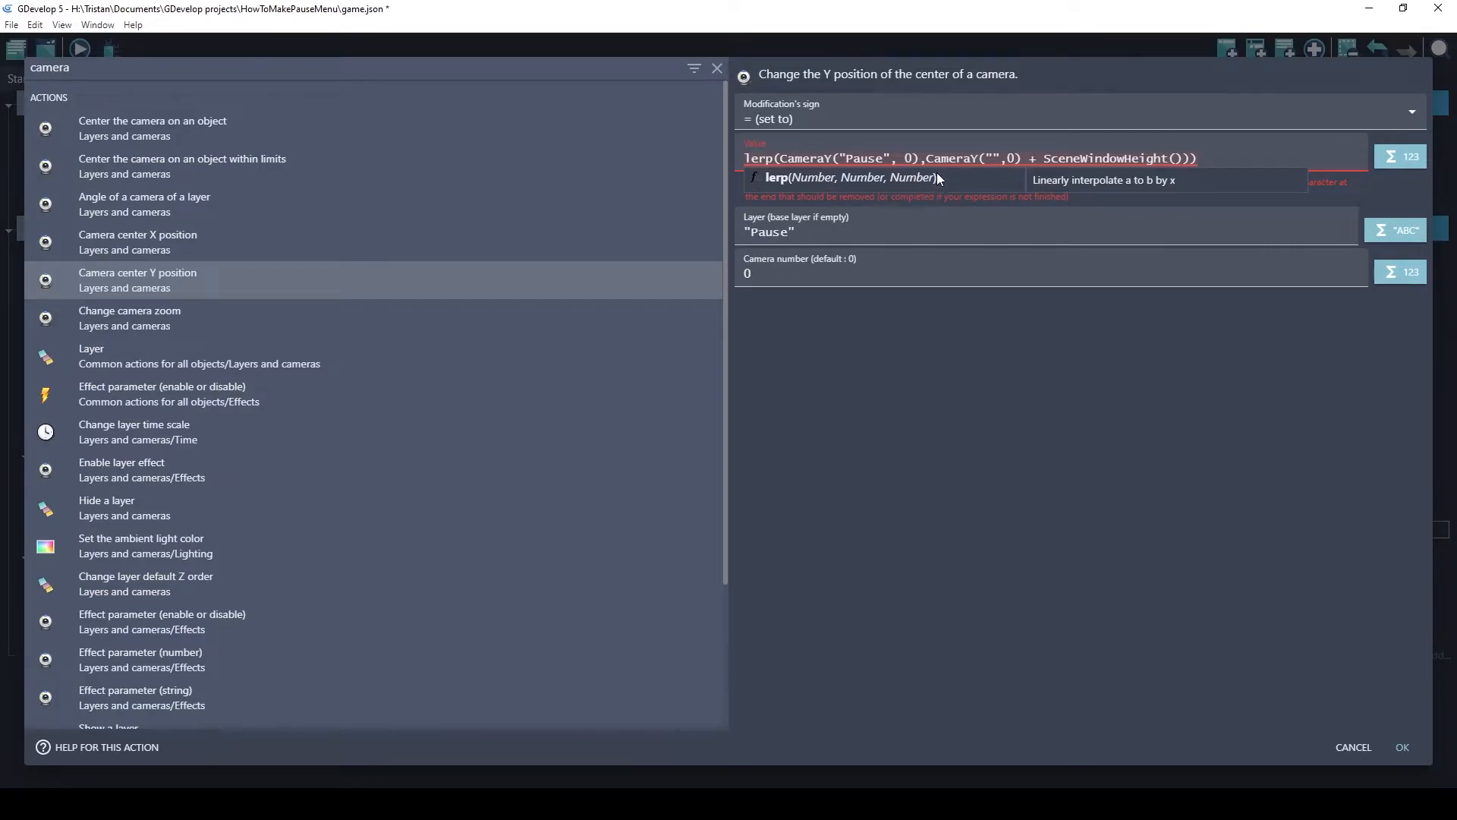
{"action": "left_click", "coordinate": [892, 158]}
{"action": "left_click", "coordinate": [1189, 158]}
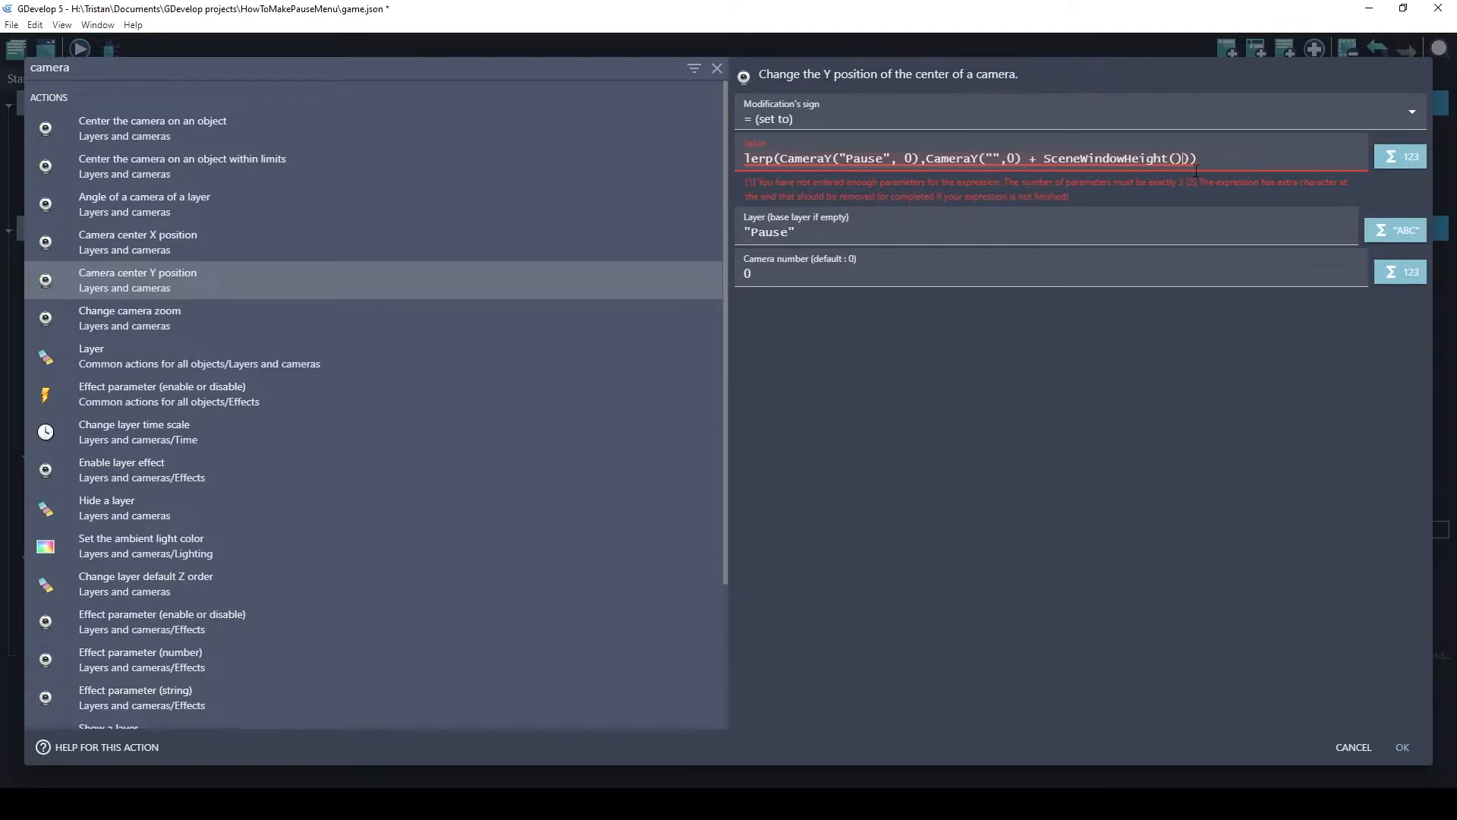
{"action": "type", "text": ","}
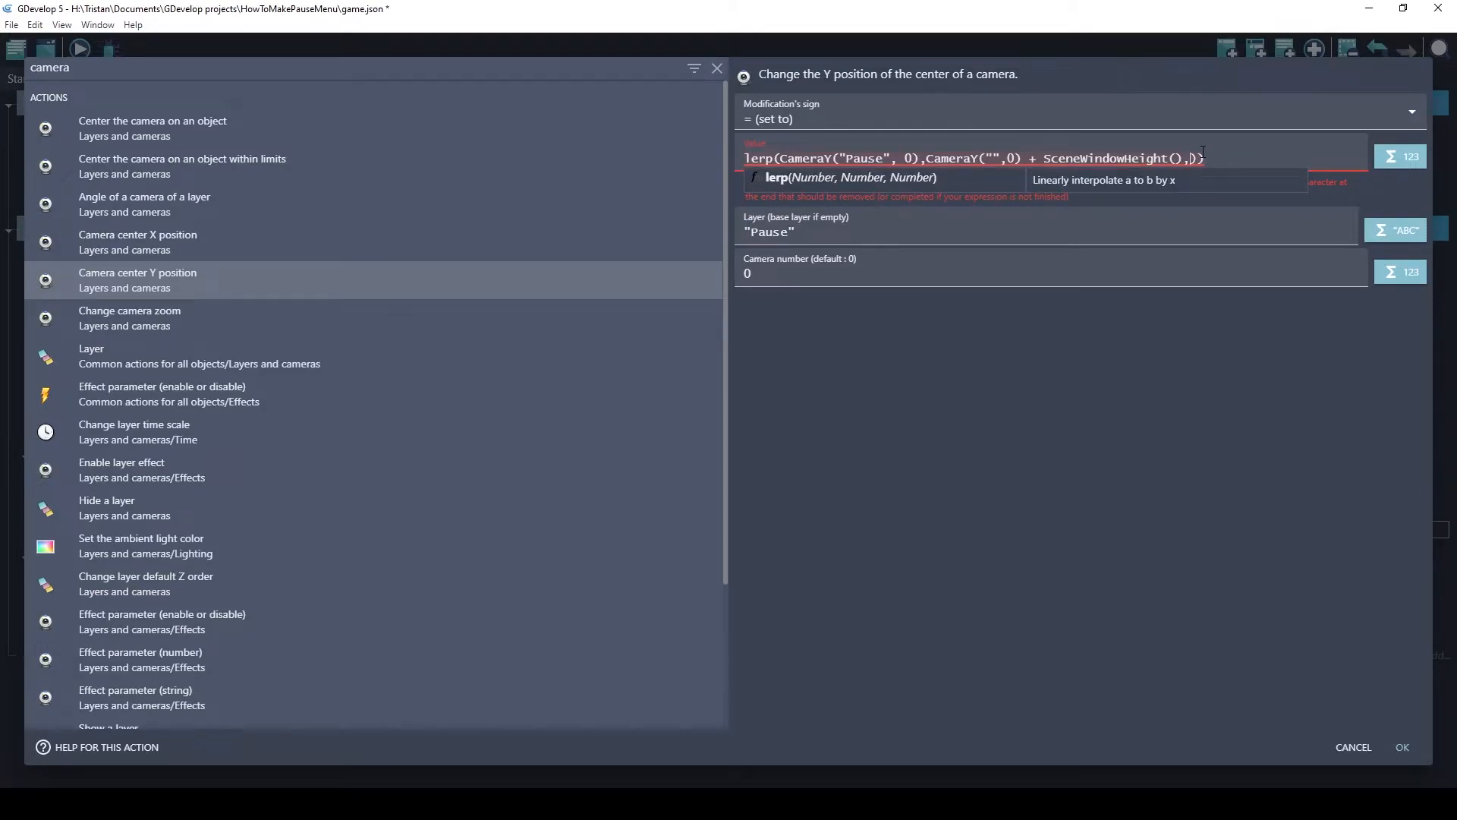
{"action": "type", "text": "0."}
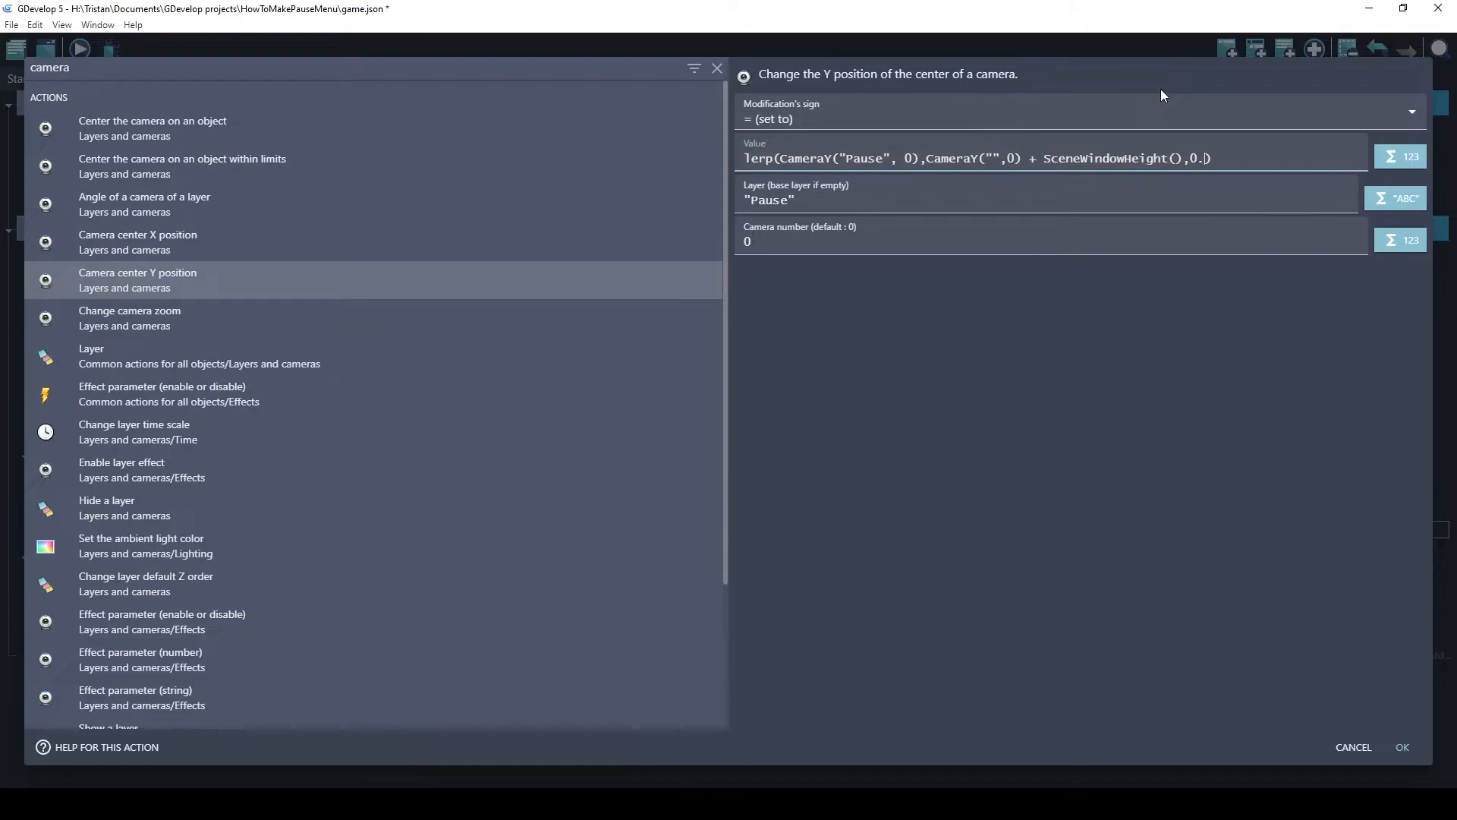
{"action": "type", "text": "10"}
{"action": "left_click_drag", "start_coordinate": [780, 158], "coordinate": [894, 160]}
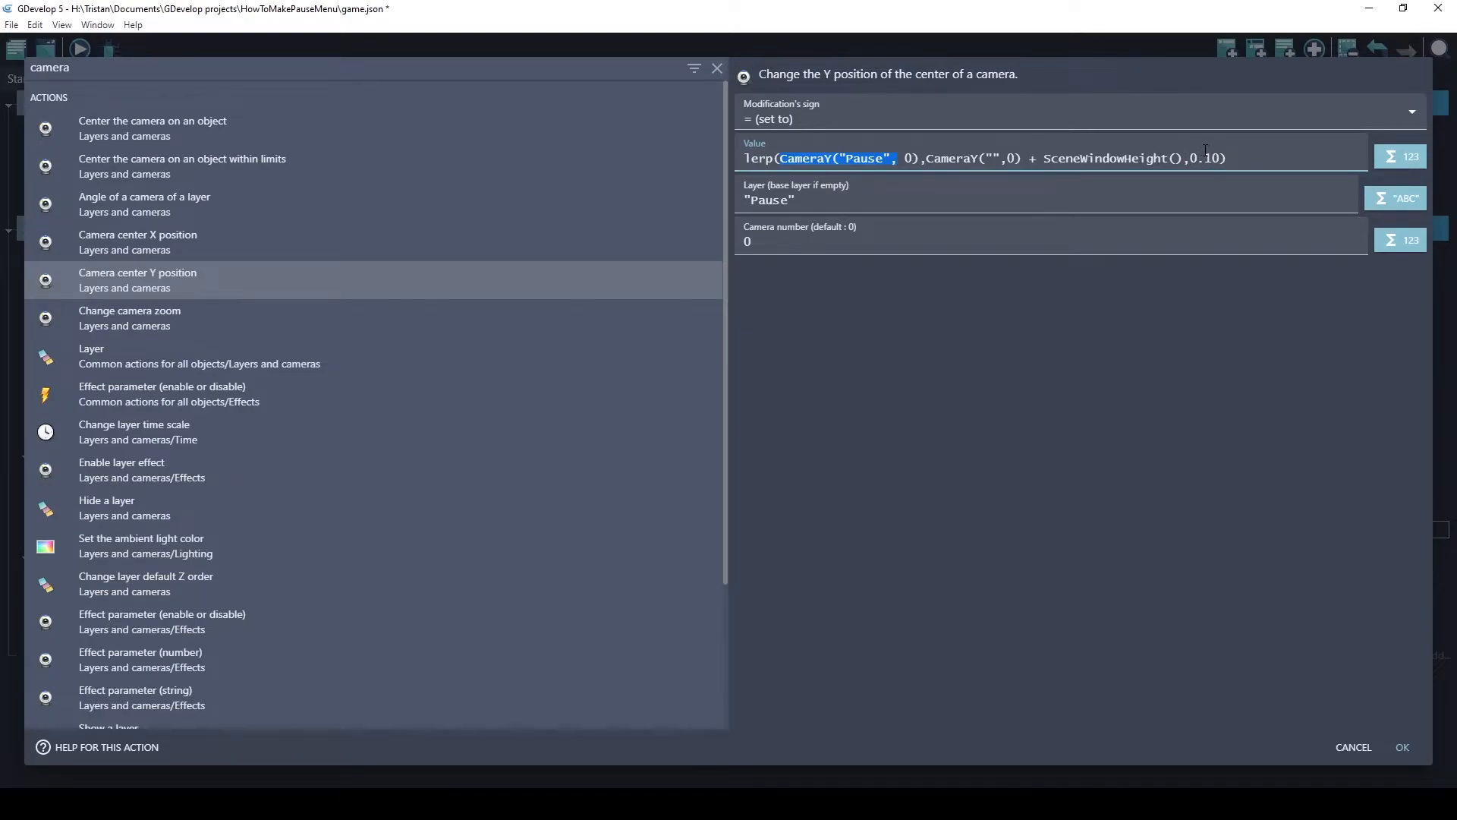
{"action": "left_click", "coordinate": [1247, 159]}
{"action": "left_click", "coordinate": [849, 194]}
{"action": "left_click", "coordinate": [812, 168]}
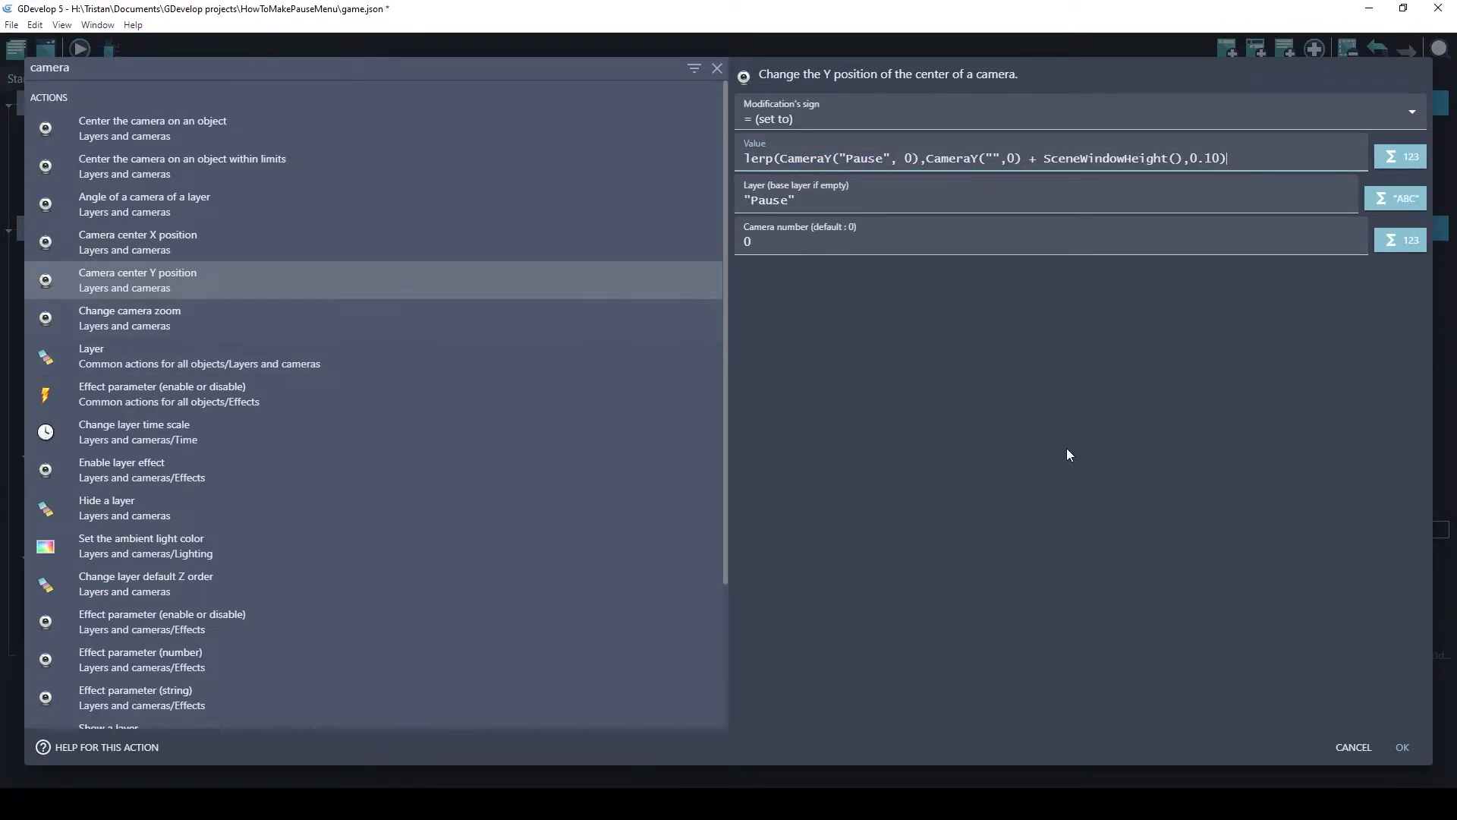
{"action": "left_click", "coordinate": [1388, 744]}
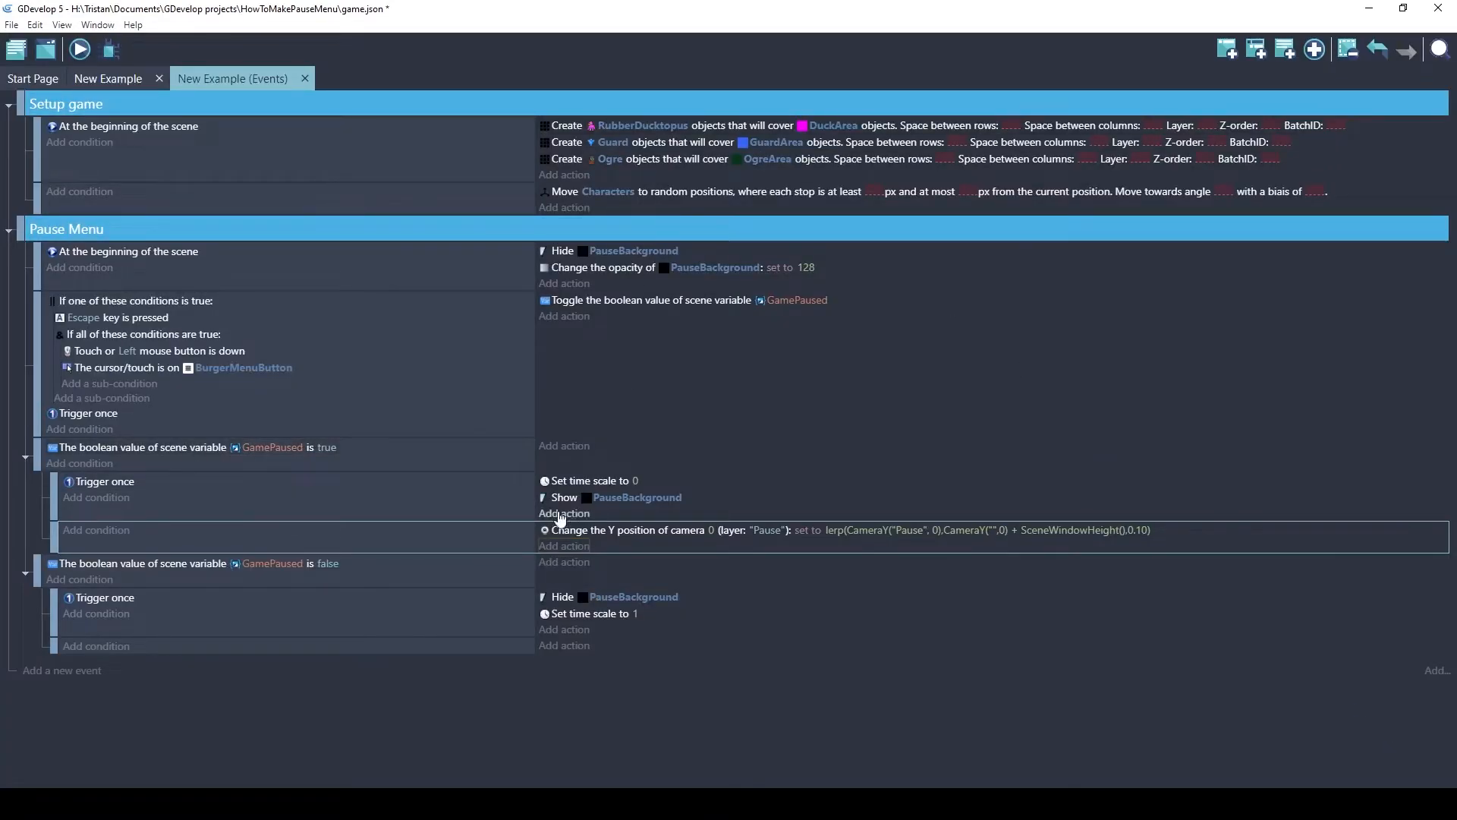
Copy the camera Y position action into the empty sub-event under the GamePaused is false condition
{"action": "right_click", "coordinate": [580, 536]}
{"action": "left_click", "coordinate": [581, 540]}
{"action": "left_click", "coordinate": [576, 646]}
{"action": "key", "text": "ctrl+v"}
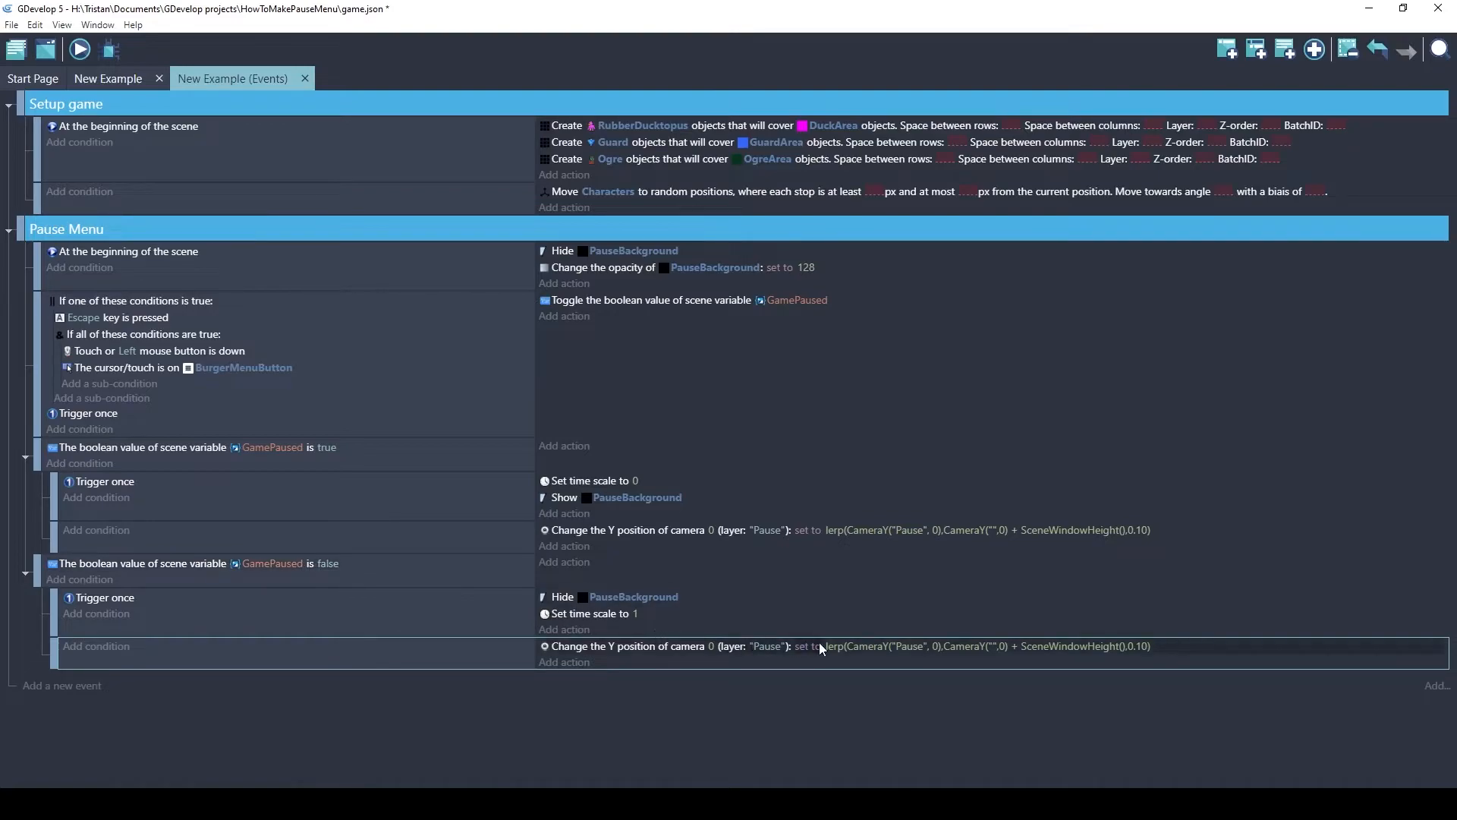
Remove + SceneWindowHeight() from the copied action, leaving the value lerp(CameraY("Pause", 0),CameraY("",0),0.10)
{"action": "left_click", "coordinate": [886, 645]}
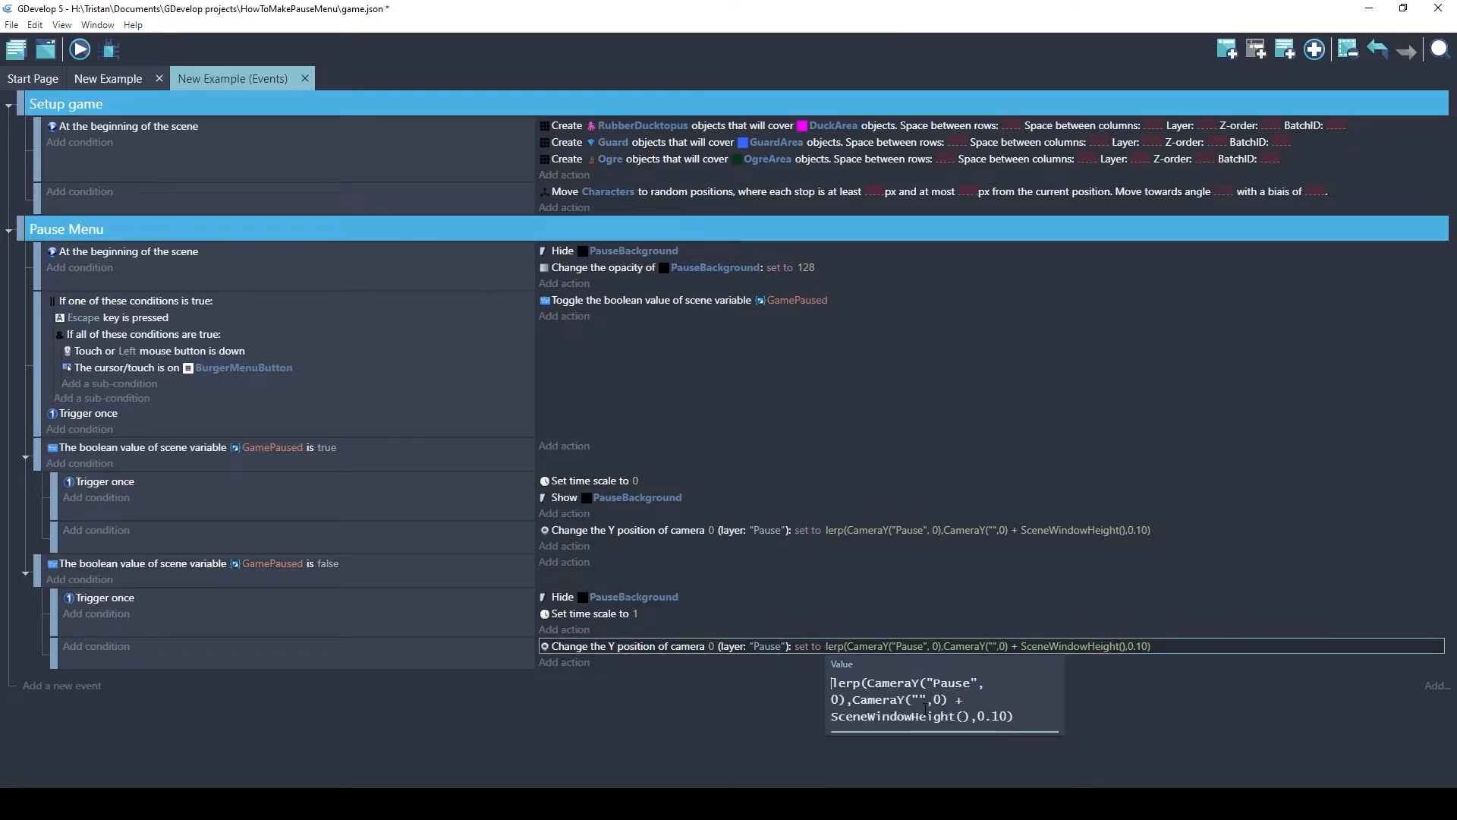
{"action": "left_click", "coordinate": [953, 703]}
{"action": "left_click_drag", "start_coordinate": [952, 704], "coordinate": [972, 717]}
{"action": "key", "text": "BackSpace"}
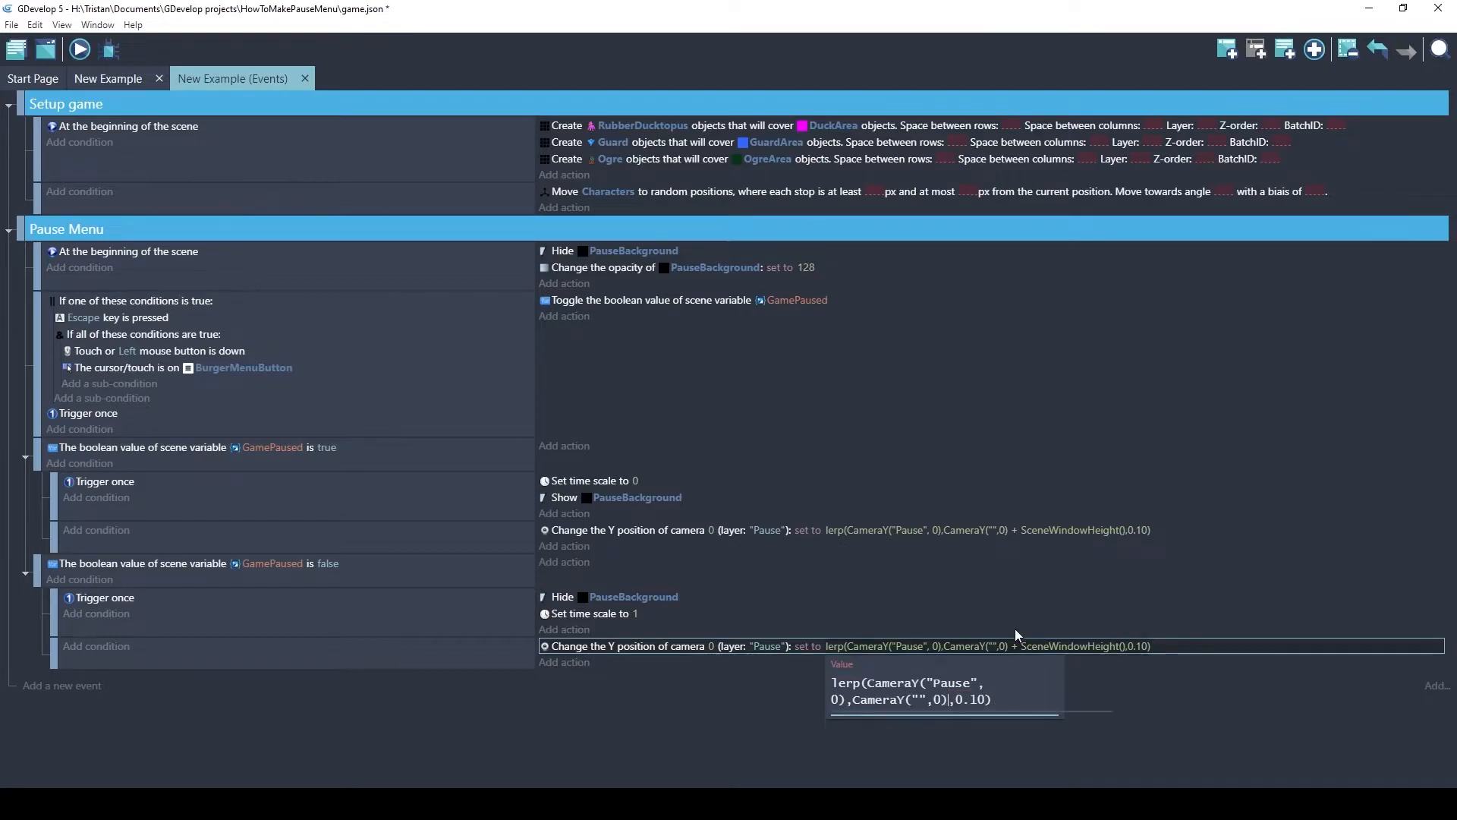
{"action": "left_click", "coordinate": [735, 709]}
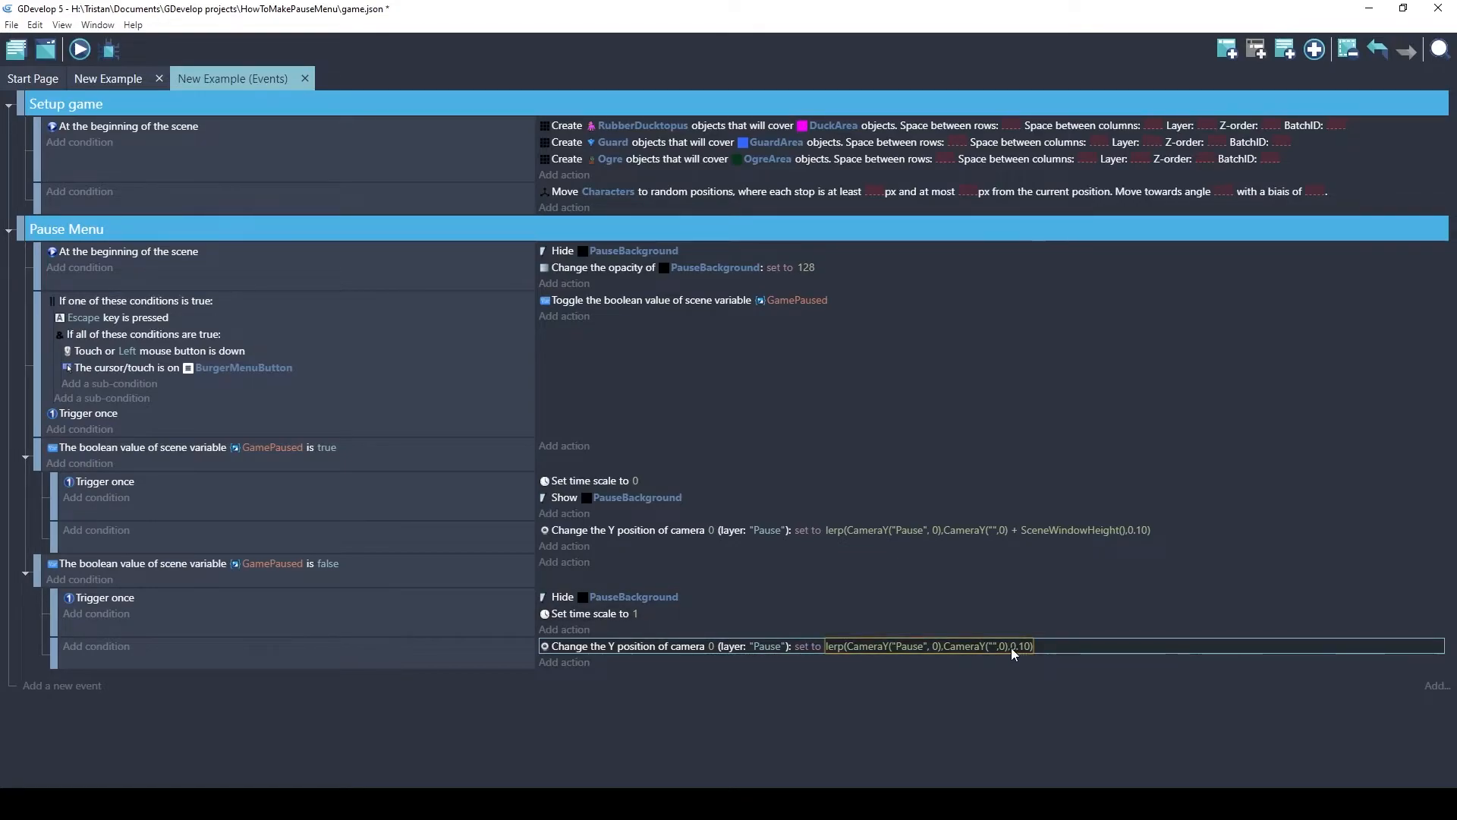
Preview the game and toggle the pause state repeatedly with the burger menu button to test the camera transition
{"action": "left_click", "coordinate": [79, 50]}
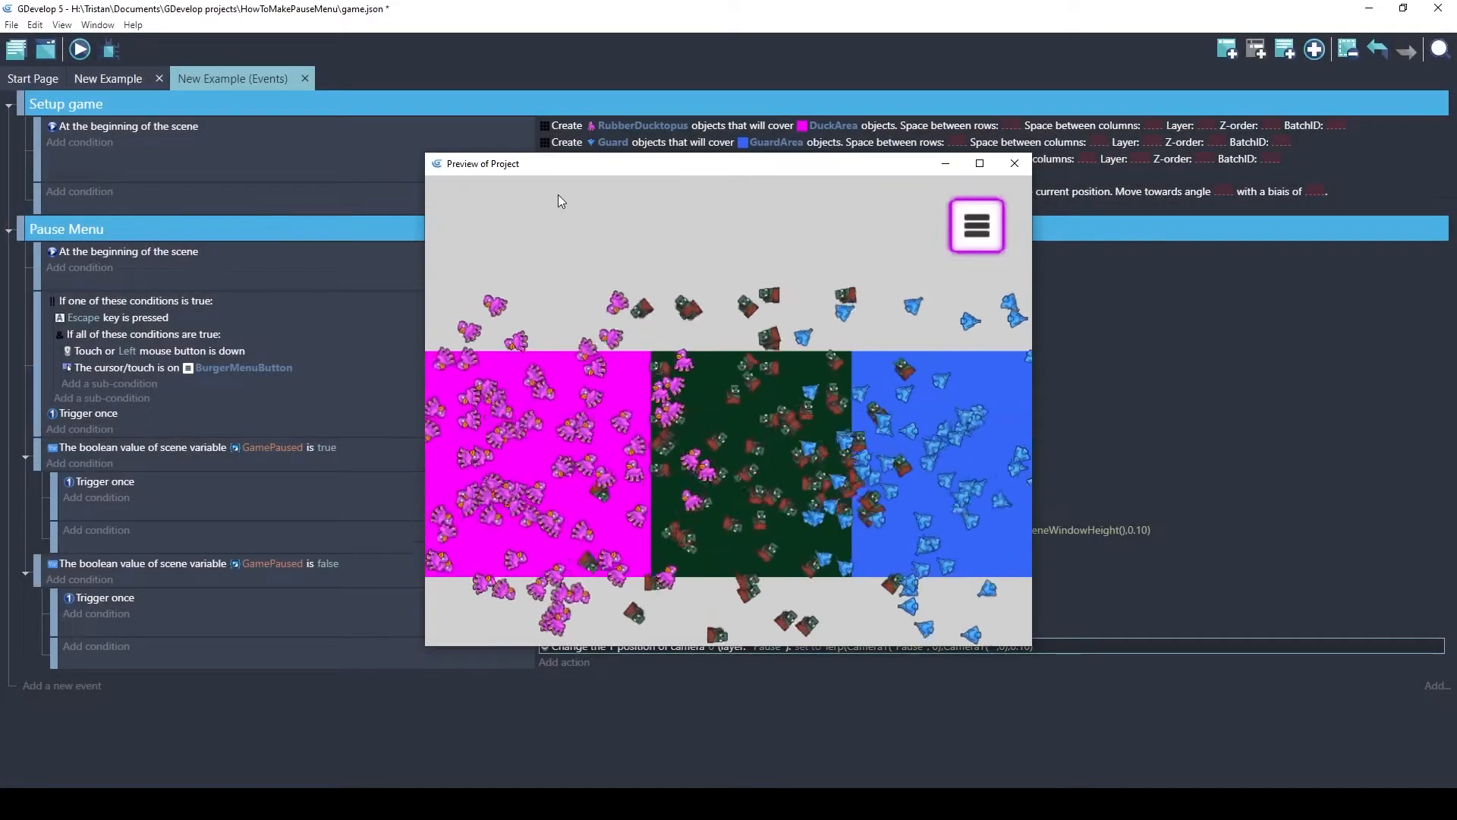
{"action": "left_click", "coordinate": [976, 233]}
{"action": "left_click", "coordinate": [974, 230]}
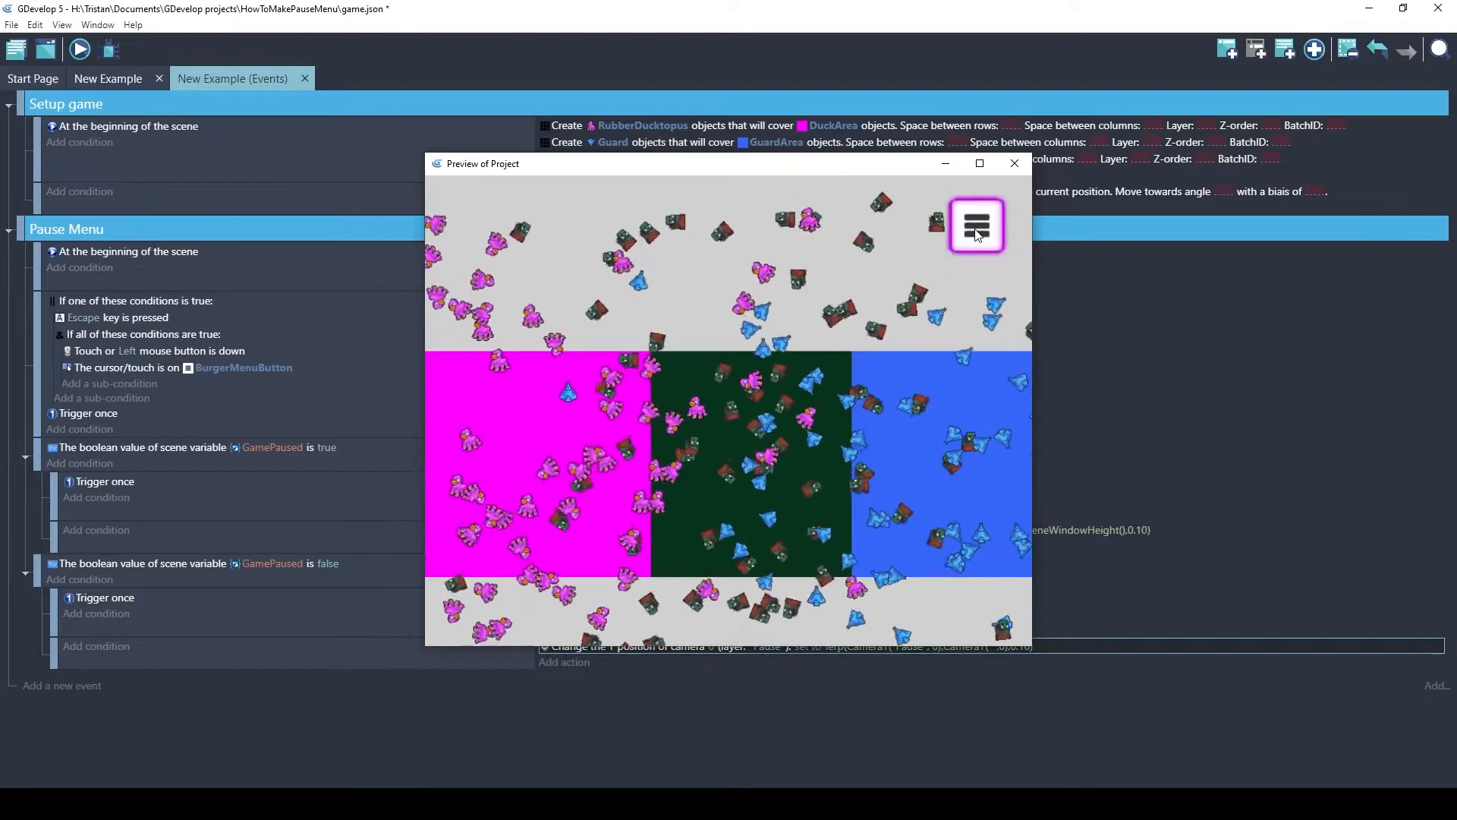
{"action": "left_click", "coordinate": [972, 229]}
{"action": "left_click", "coordinate": [974, 231]}
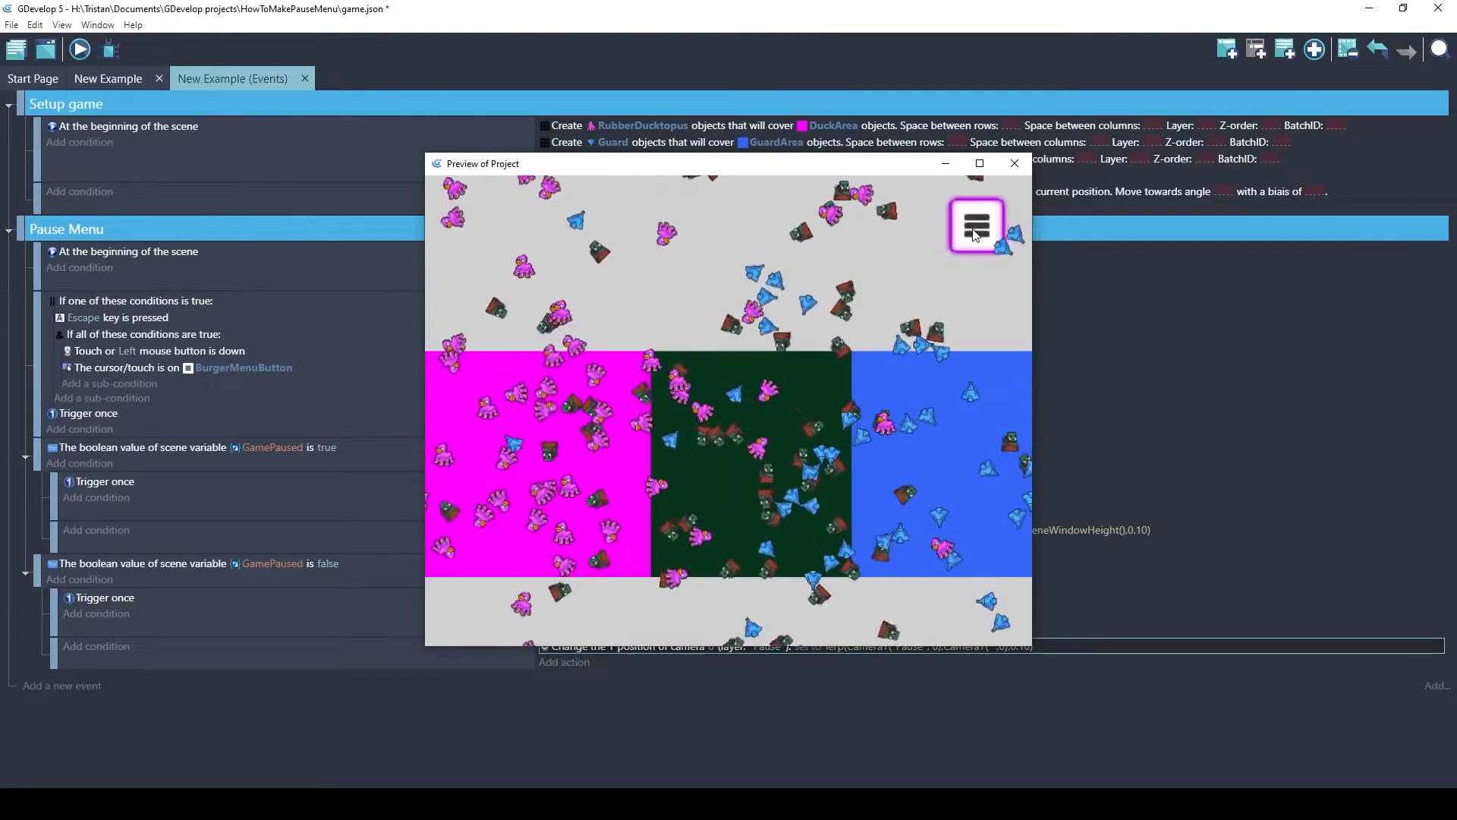
{"action": "left_click", "coordinate": [973, 231]}
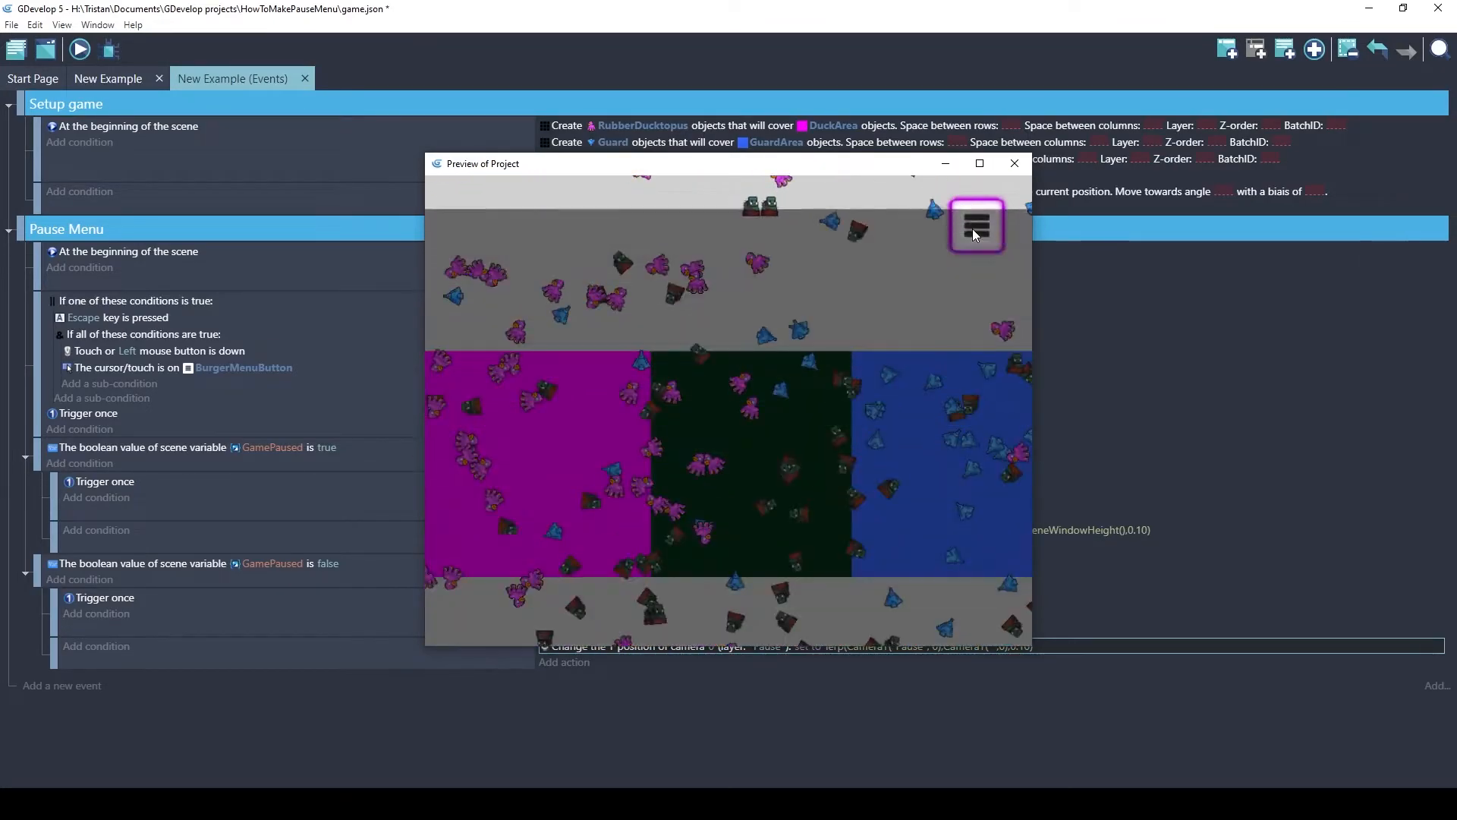
{"action": "left_click", "coordinate": [977, 232]}
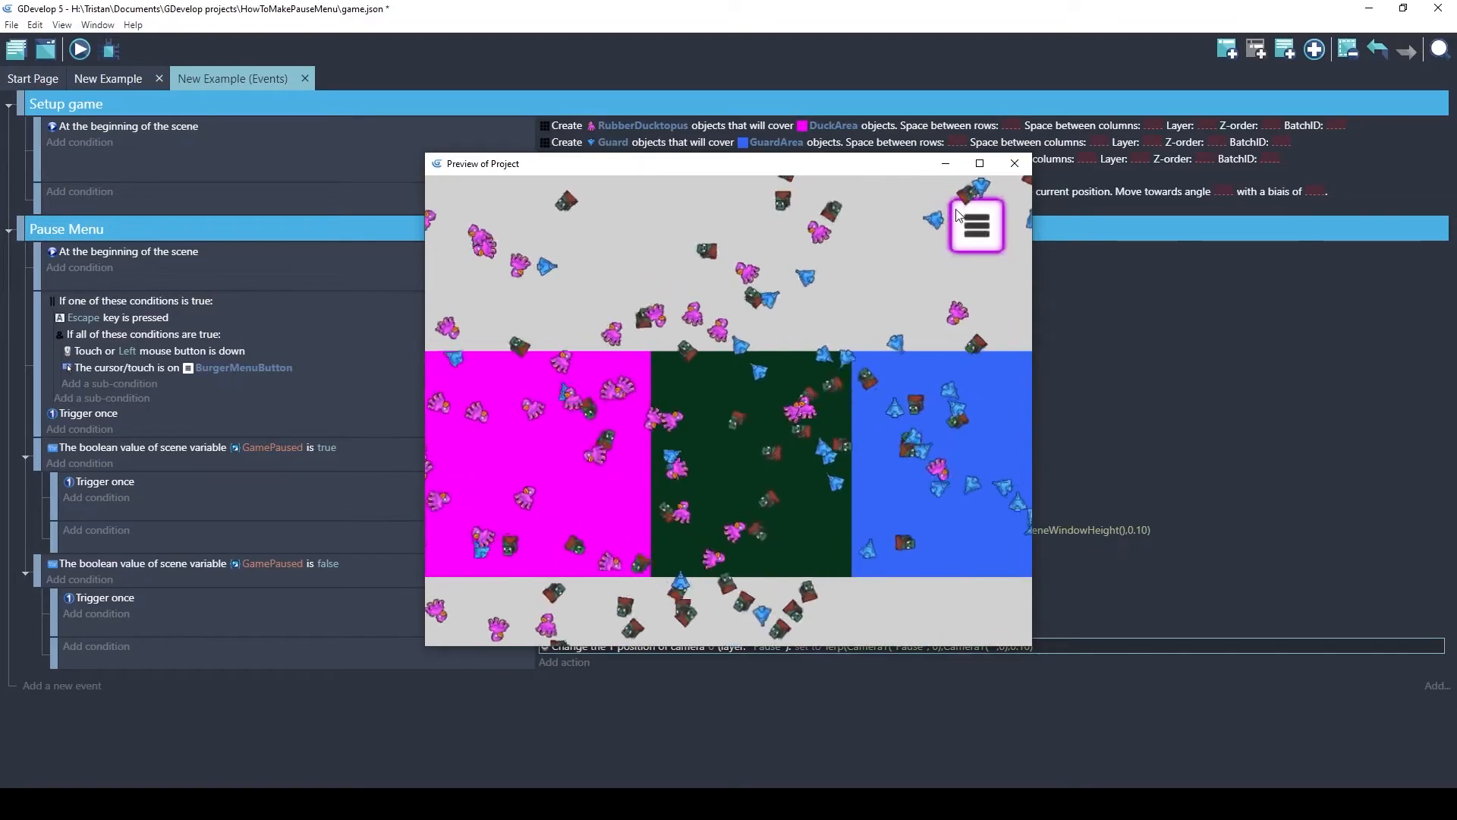
Toggle the pause state a few more times in the preview with the burger menu button, then close the preview
{"action": "left_click", "coordinate": [961, 240]}
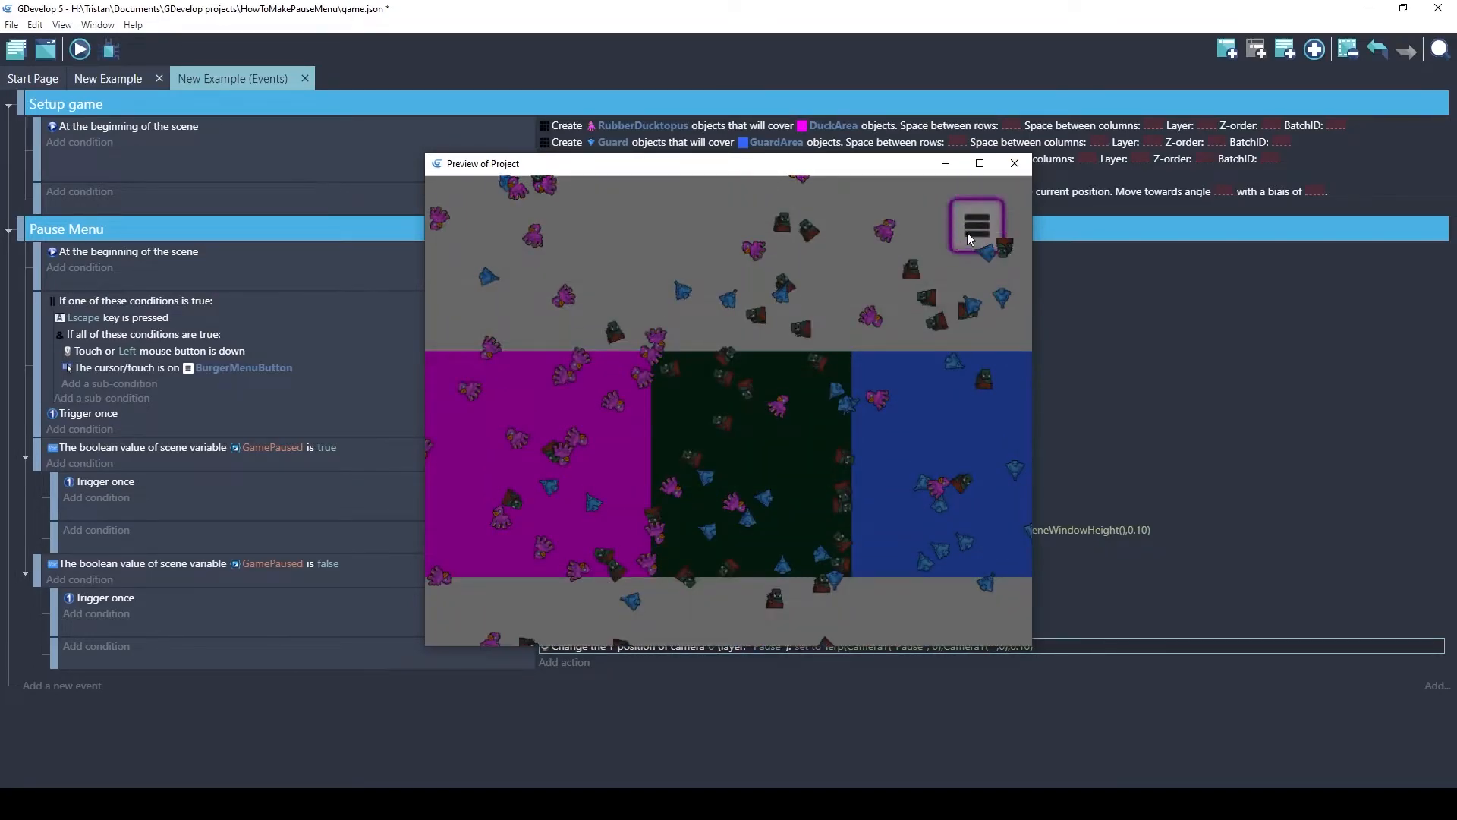
{"action": "left_click", "coordinate": [964, 235]}
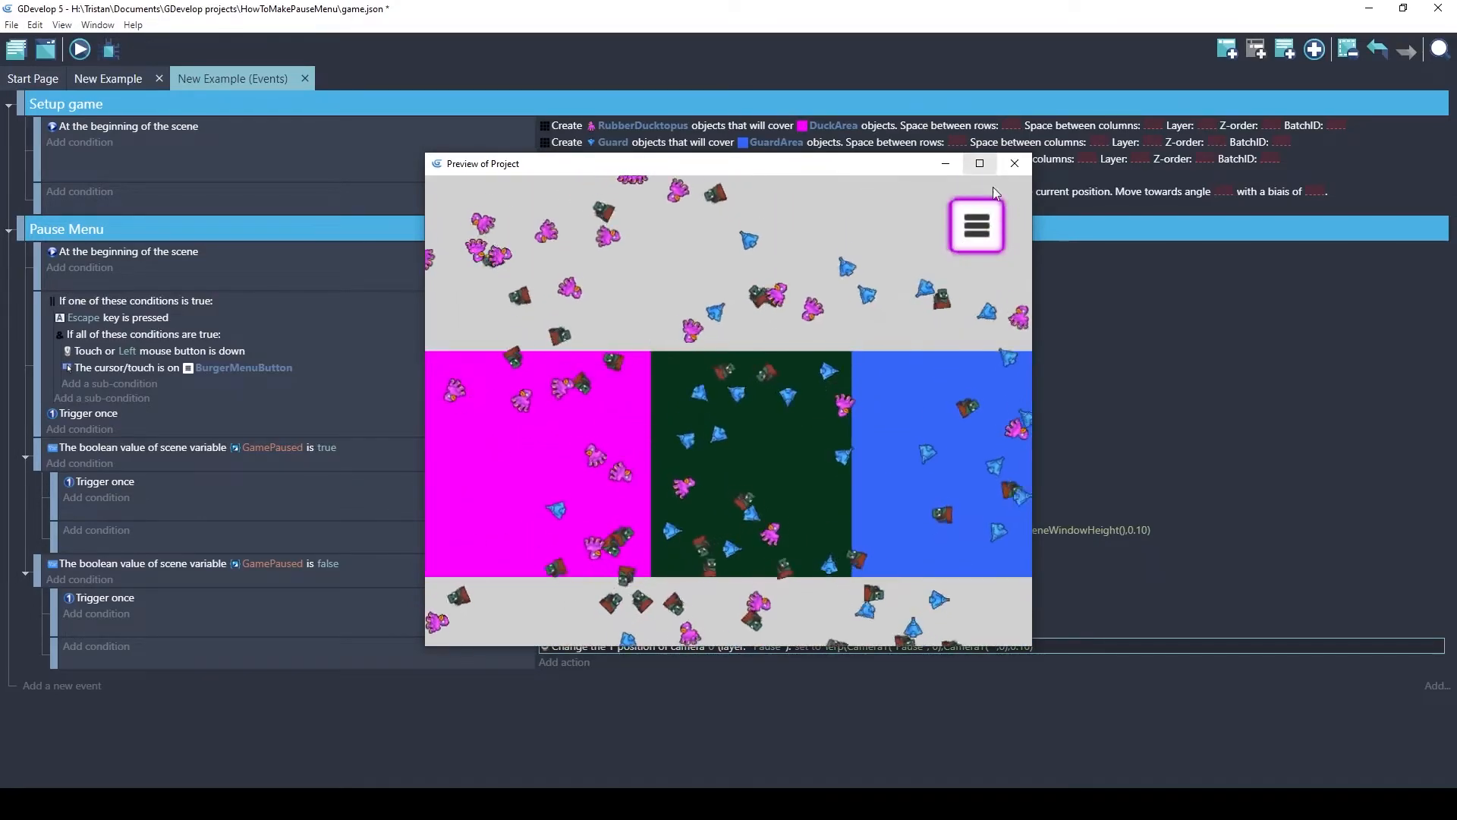
{"action": "left_click", "coordinate": [977, 234]}
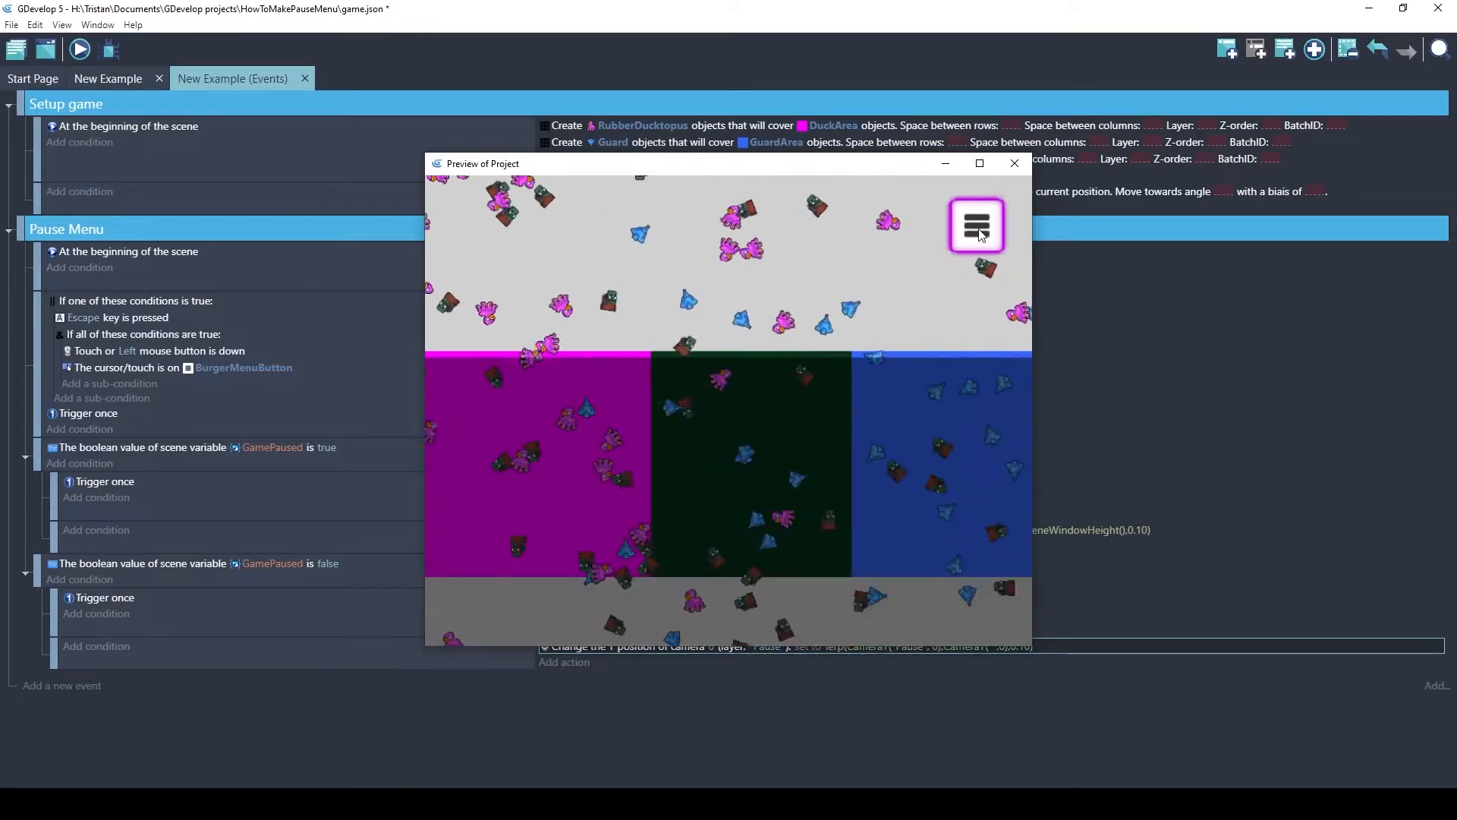
{"action": "left_click", "coordinate": [1014, 164]}
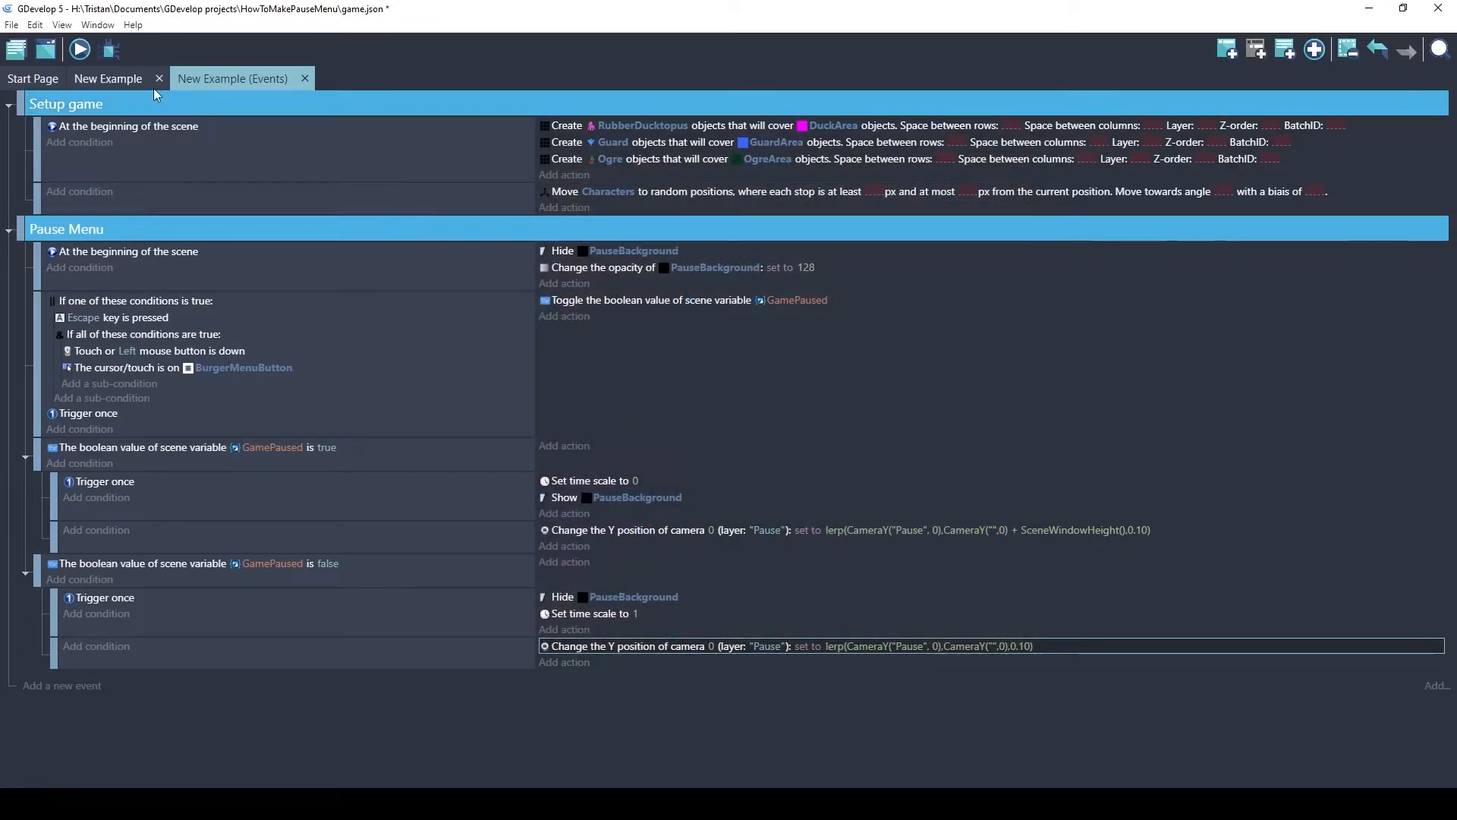
Examine the PauseBackground placed below the game window in the New Example scene, temporarily hiding the Base layer to isolate the Pause layer
{"action": "left_click", "coordinate": [111, 79]}
{"action": "middle_click_drag", "start_coordinate": [396, 377], "coordinate": [401, 130]}
{"action": "left_click", "coordinate": [716, 295]}
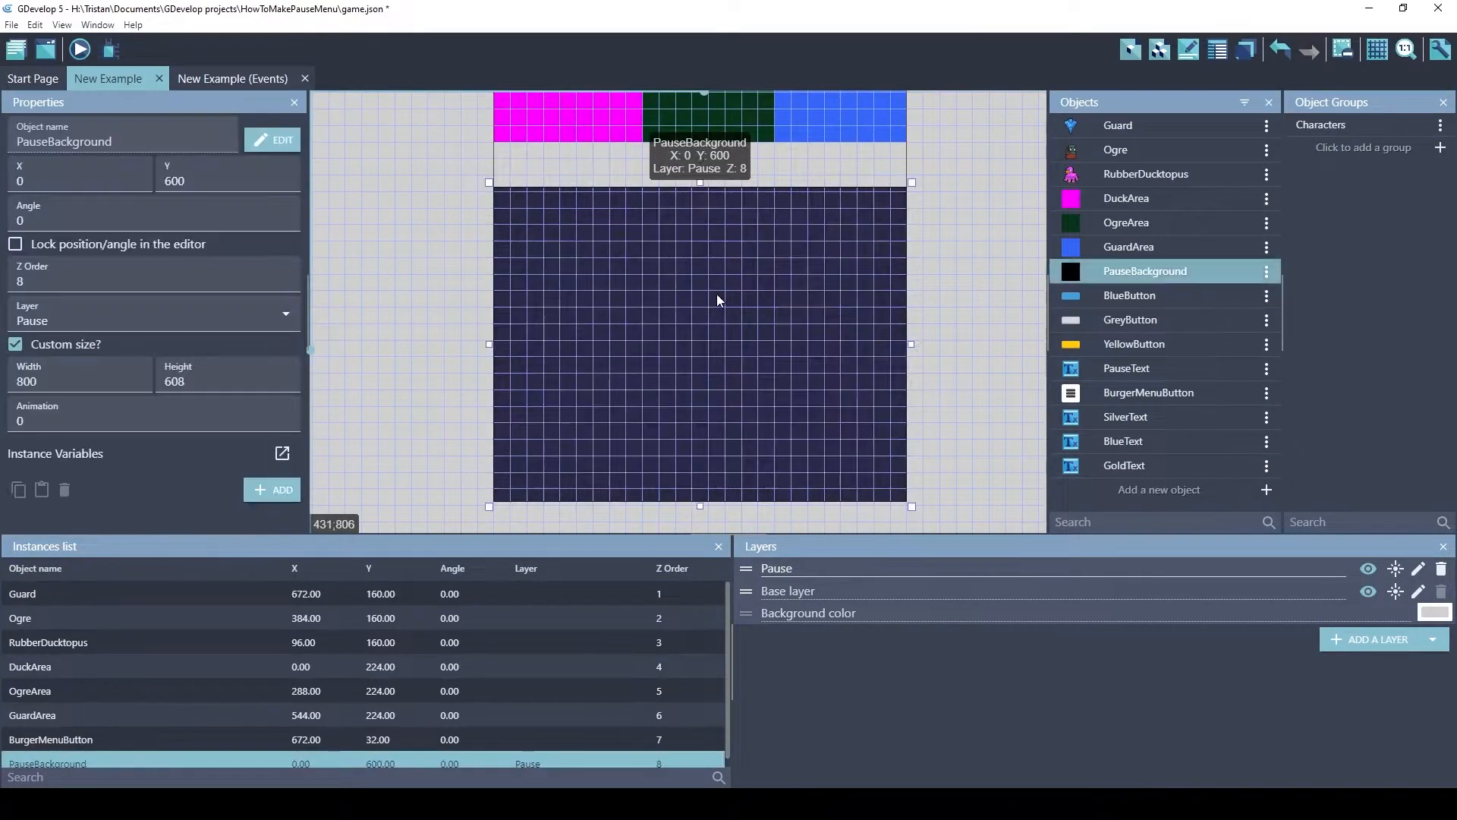
{"action": "middle_click_drag", "start_coordinate": [412, 212], "coordinate": [435, 504]}
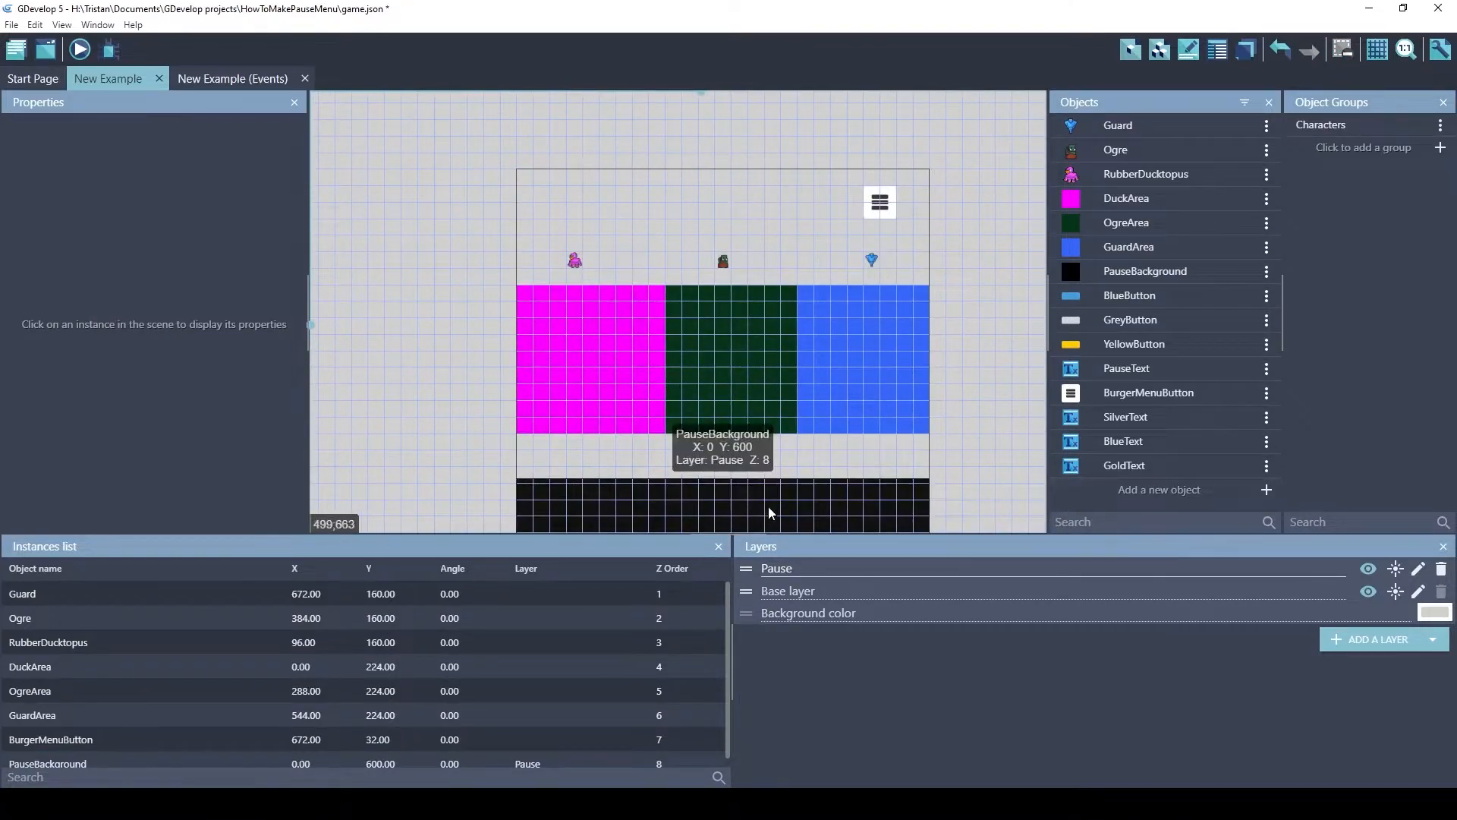
{"action": "left_click", "coordinate": [1368, 592]}
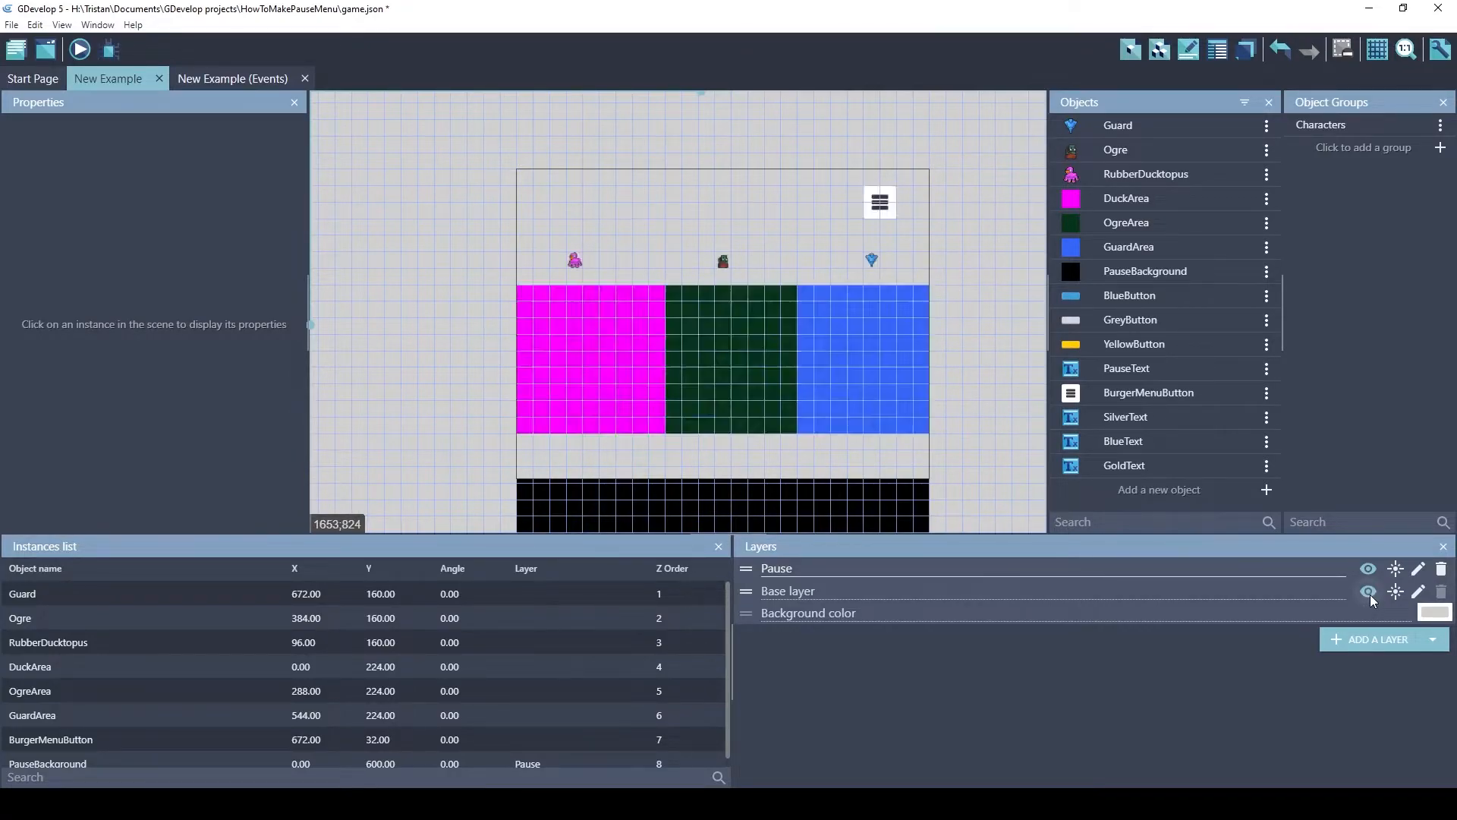
{"action": "left_click", "coordinate": [1369, 595]}
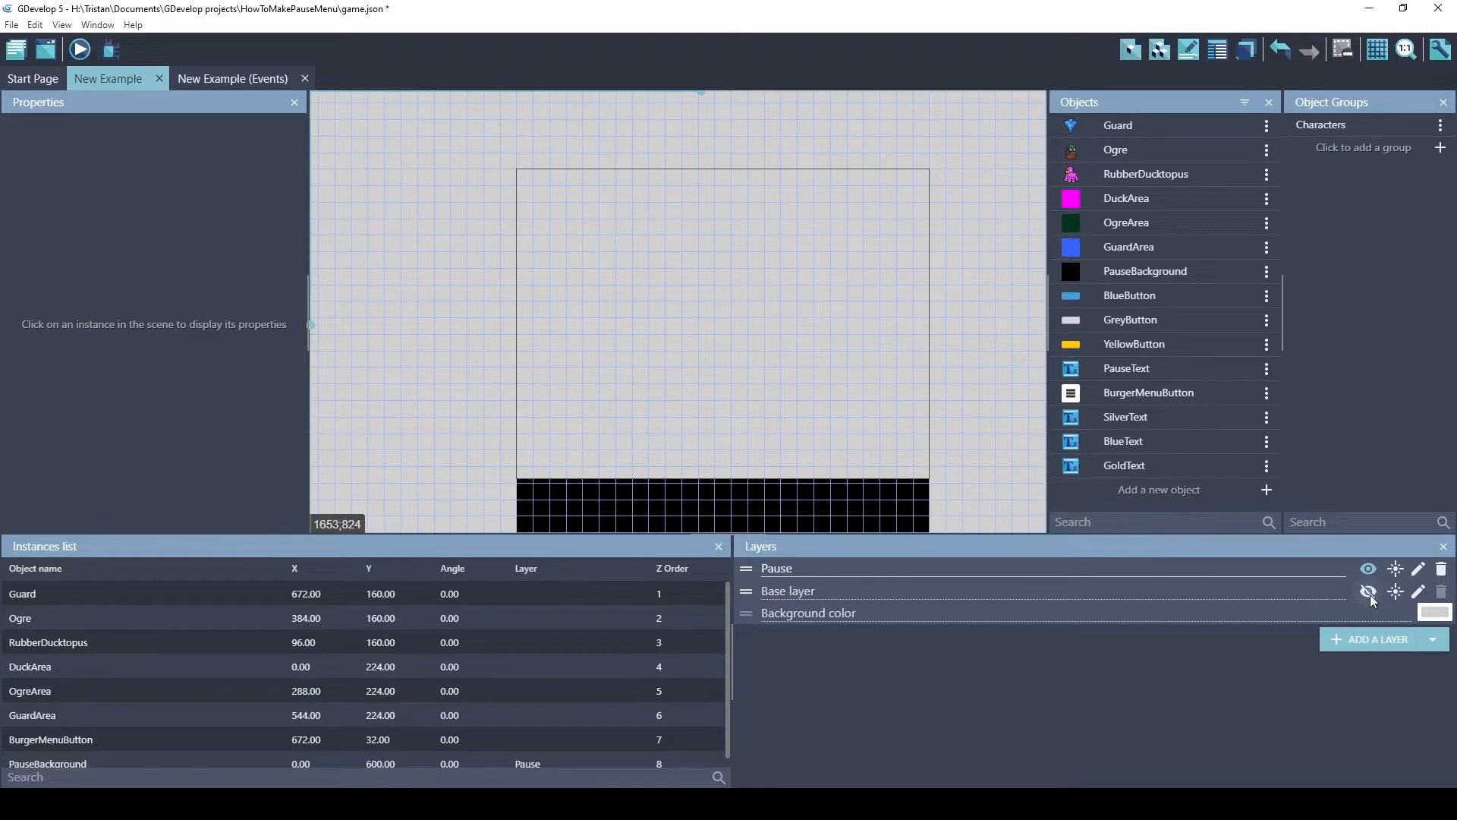
{"action": "left_click", "coordinate": [1370, 593]}
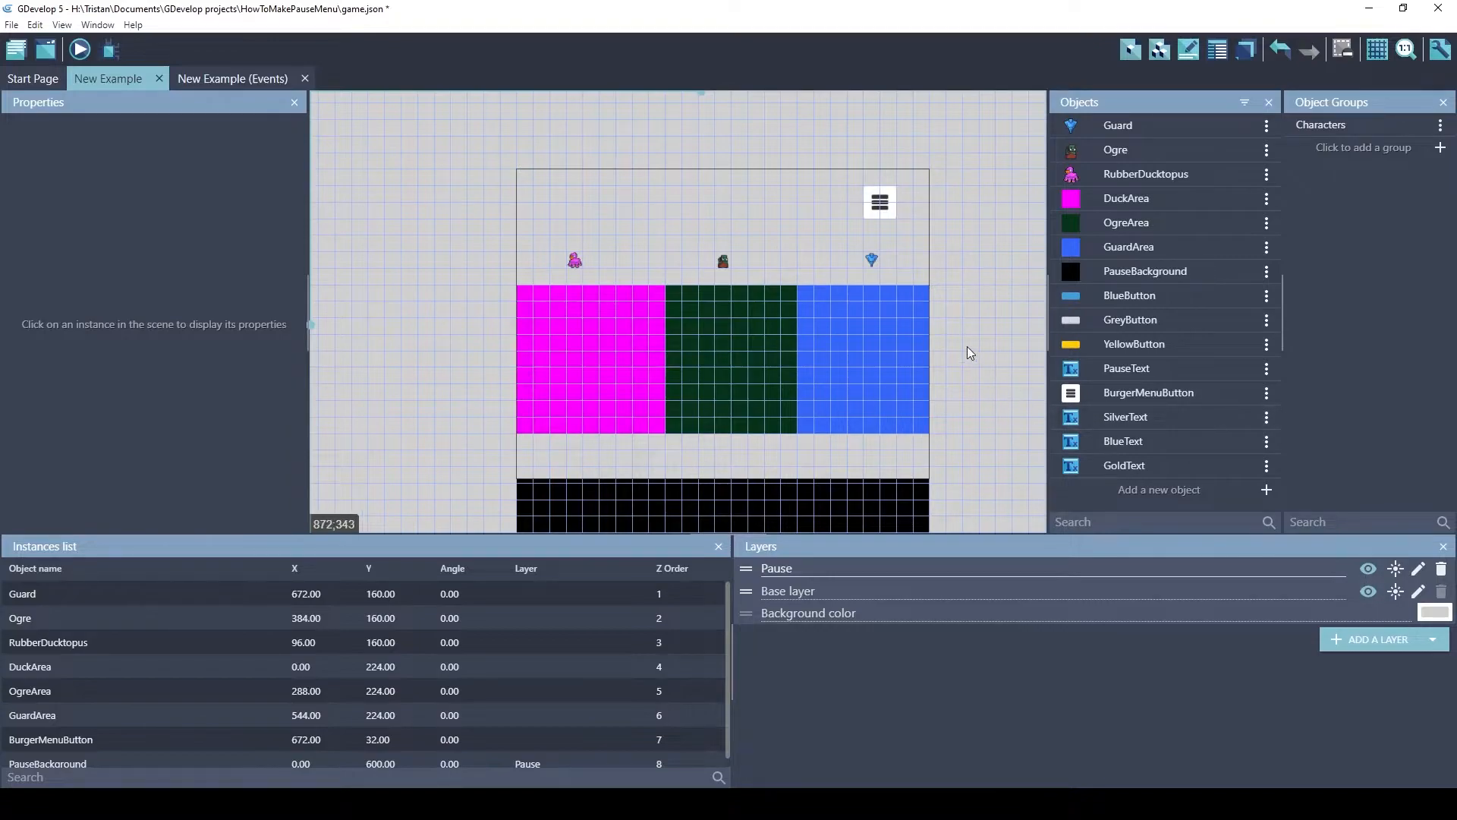
{"action": "scroll", "coordinate": [969, 351], "scroll_direction": "down", "scroll_amount": 5}
{"action": "middle_click_drag", "start_coordinate": [1004, 378], "coordinate": [999, 302]}
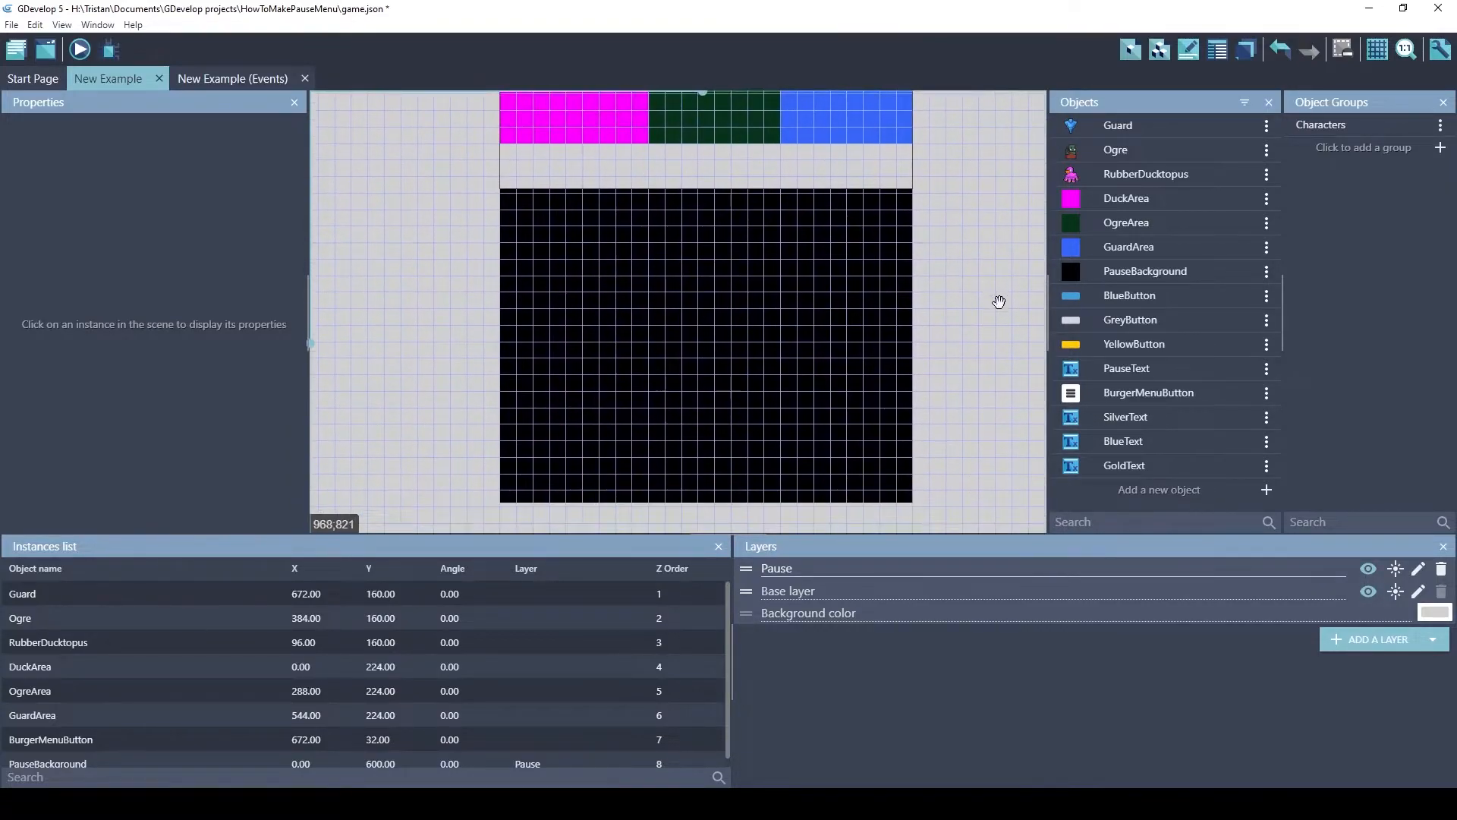
Add PauseText to the scene on the Pause layer and position it near the upper middle of PauseBackground, at about X 256, Y 647
{"action": "left_click_drag", "start_coordinate": [1090, 370], "coordinate": [354, 224]}
{"action": "left_click_drag", "start_coordinate": [418, 241], "coordinate": [378, 220]}
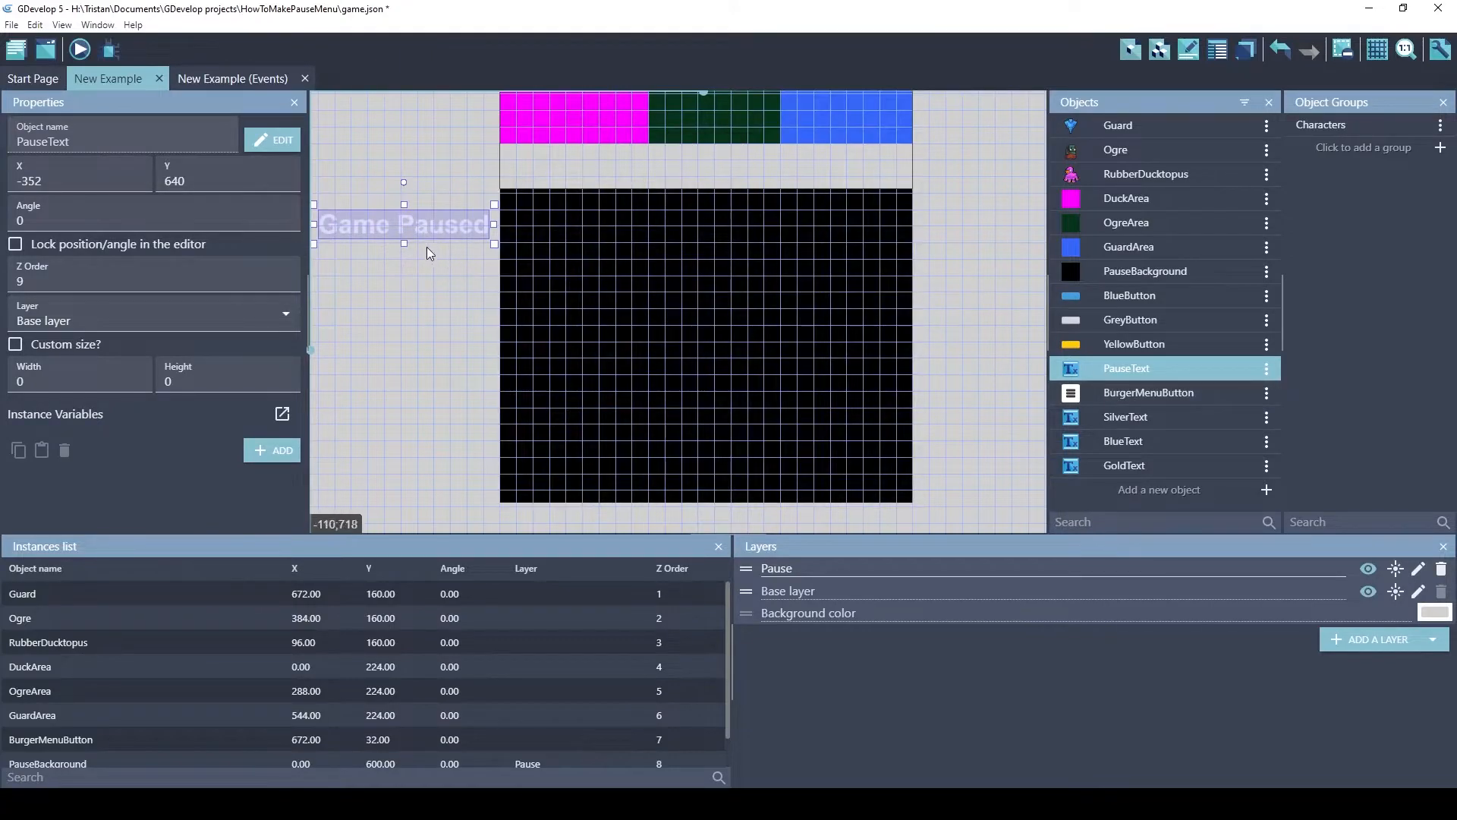
{"action": "left_click", "coordinate": [114, 319]}
{"action": "left_click", "coordinate": [76, 355]}
{"action": "left_click_drag", "start_coordinate": [366, 234], "coordinate": [681, 233]}
Place BlueButton, GreyButton and YellowButton stacked at the edge of PauseBackground and assign all three to the Pause layer
{"action": "left_click_drag", "start_coordinate": [1131, 295], "coordinate": [436, 353]}
{"action": "left_click_drag", "start_coordinate": [1131, 343], "coordinate": [431, 414]}
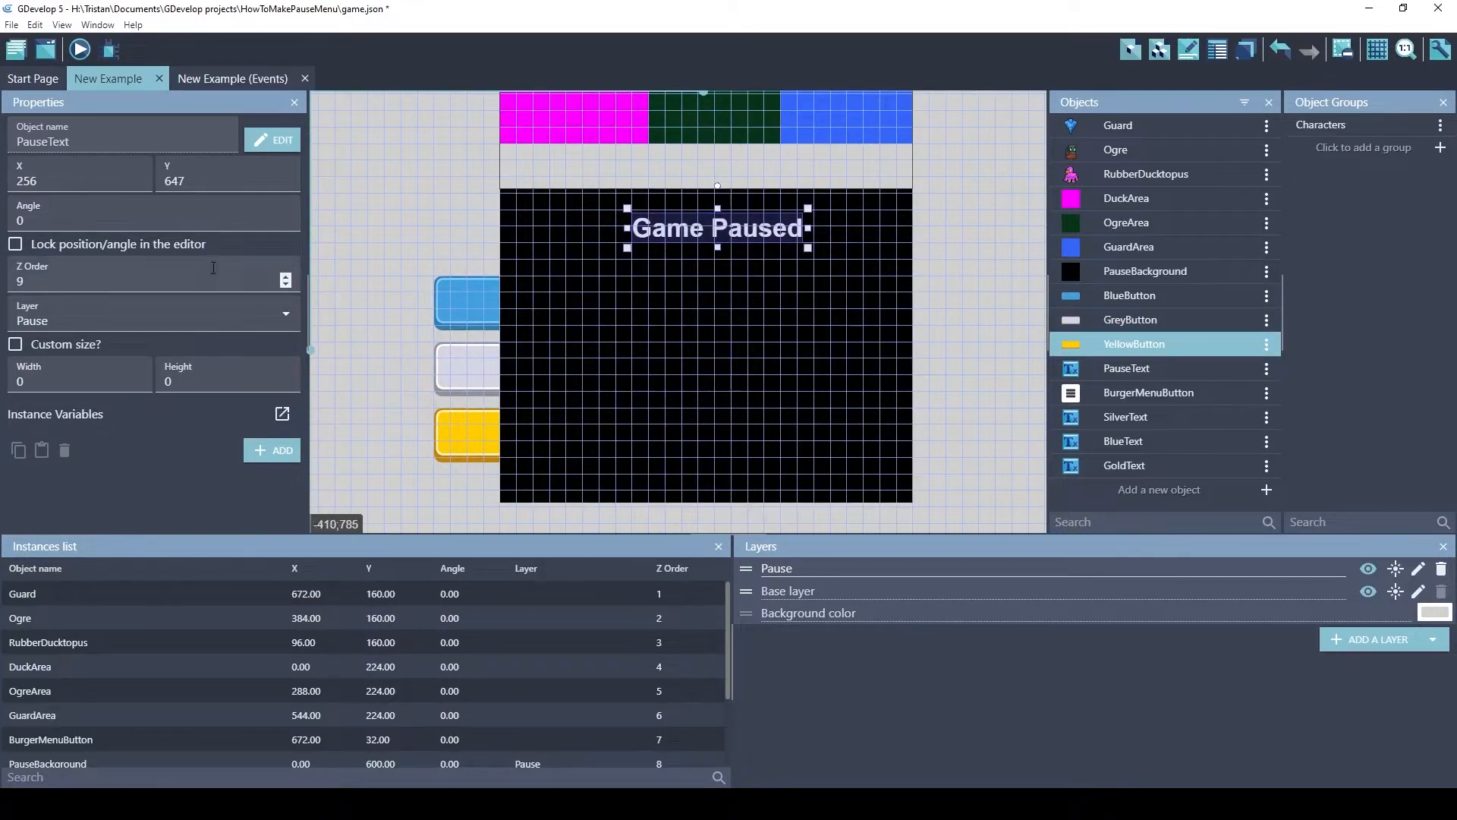
{"action": "left_click_drag", "start_coordinate": [390, 234], "coordinate": [467, 427]}
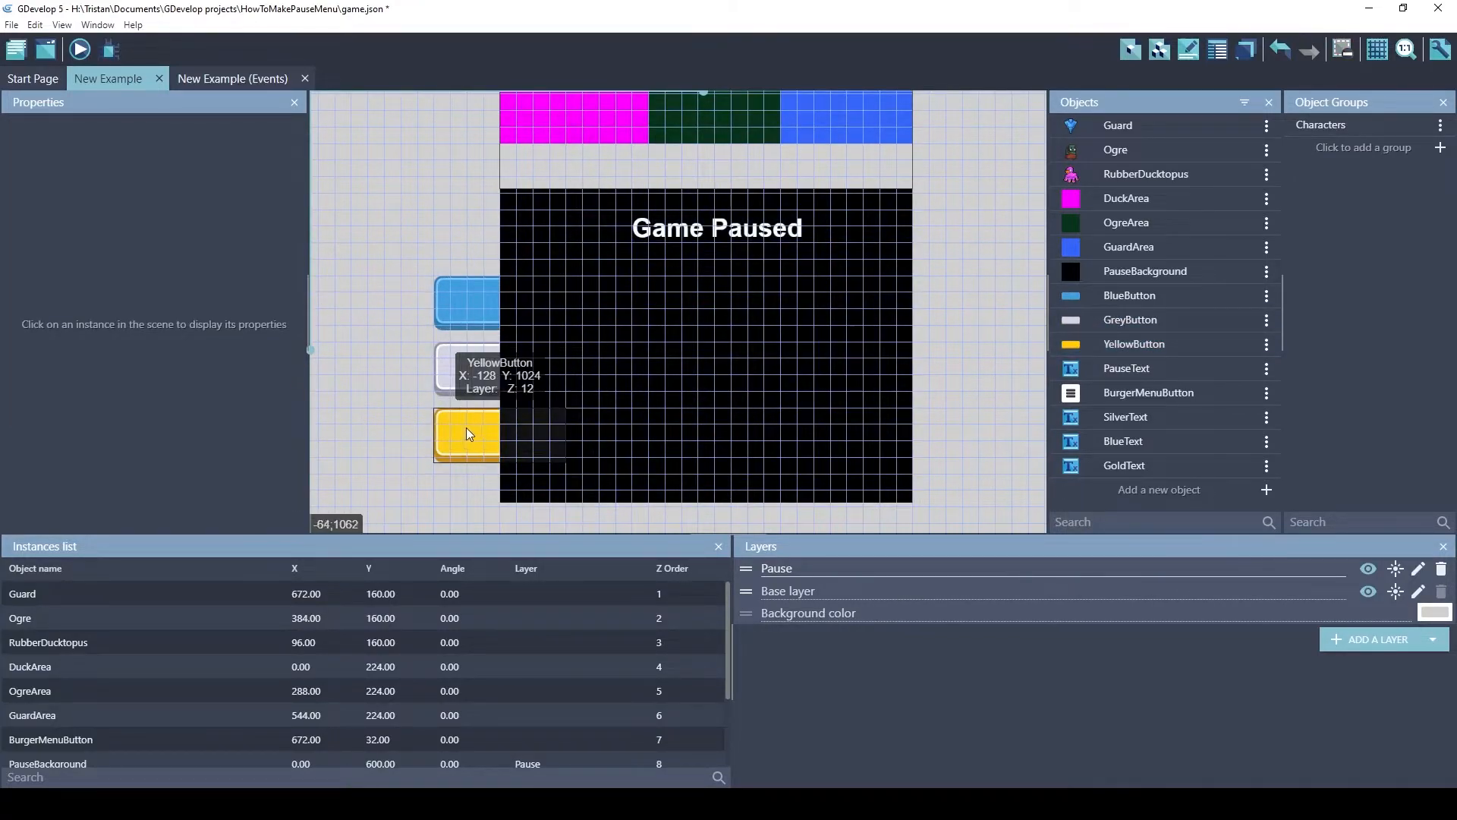
{"action": "left_click", "coordinate": [469, 434]}
{"action": "left_click", "coordinate": [439, 363], "text": "shift"}
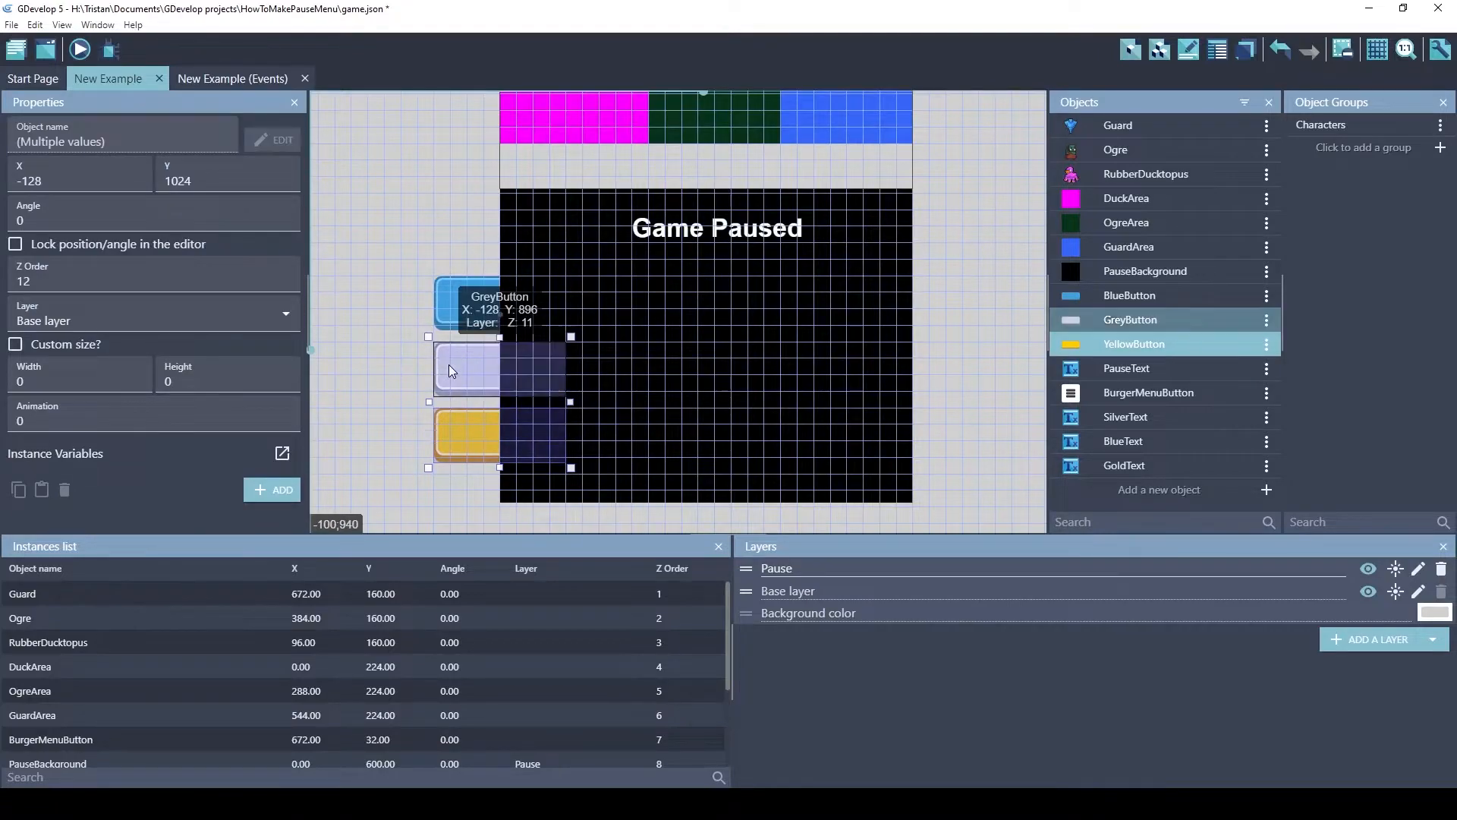
{"action": "left_click", "coordinate": [441, 294], "text": "shift"}
{"action": "left_click", "coordinate": [155, 321]}
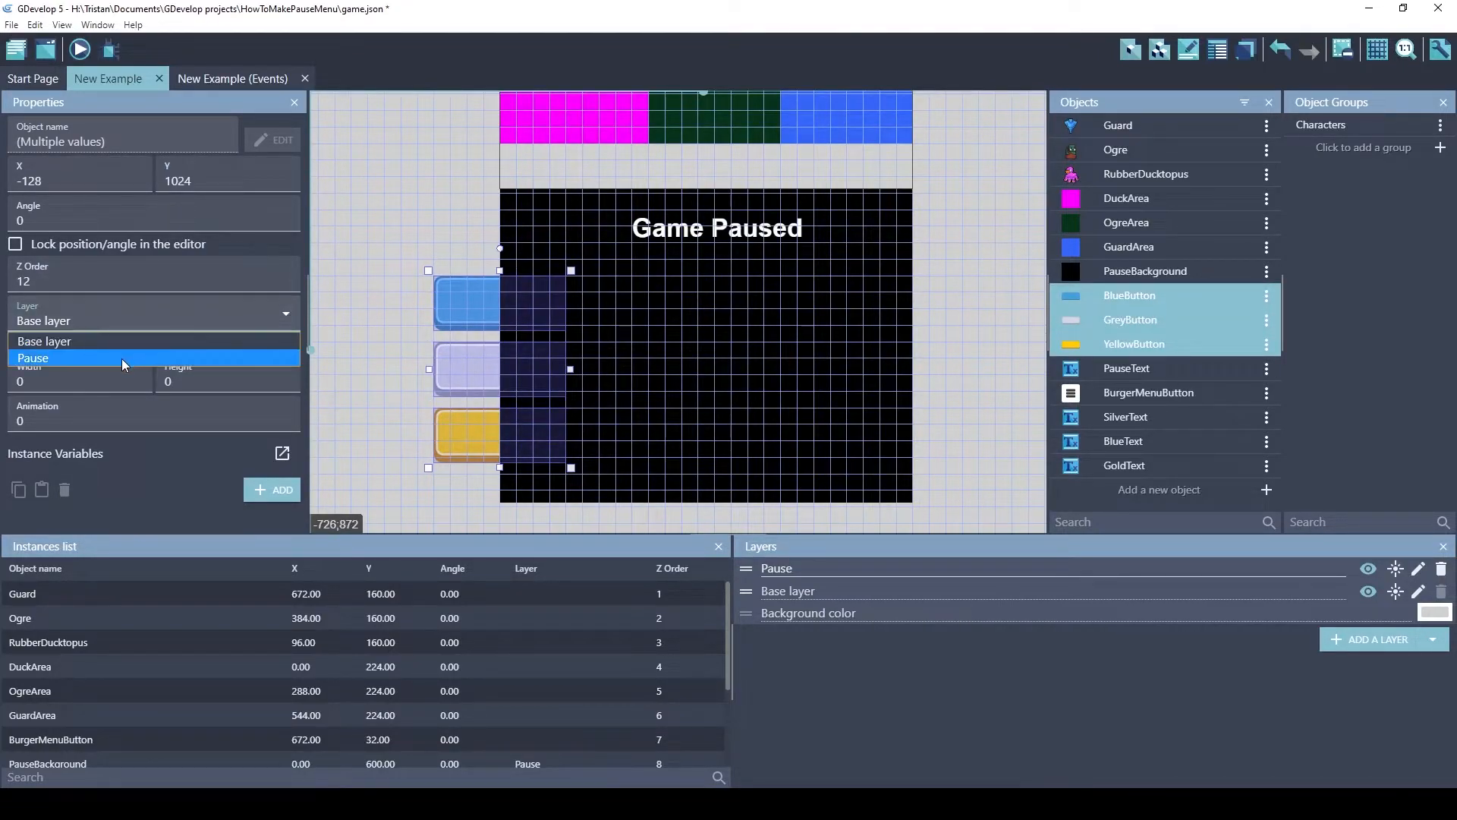
{"action": "left_click", "coordinate": [122, 359]}
Move the three buttons to the middle of PauseBackground at X 288 and delete the surplus YellowButton on the Base layer
{"action": "left_click_drag", "start_coordinate": [527, 303], "coordinate": [704, 300]}
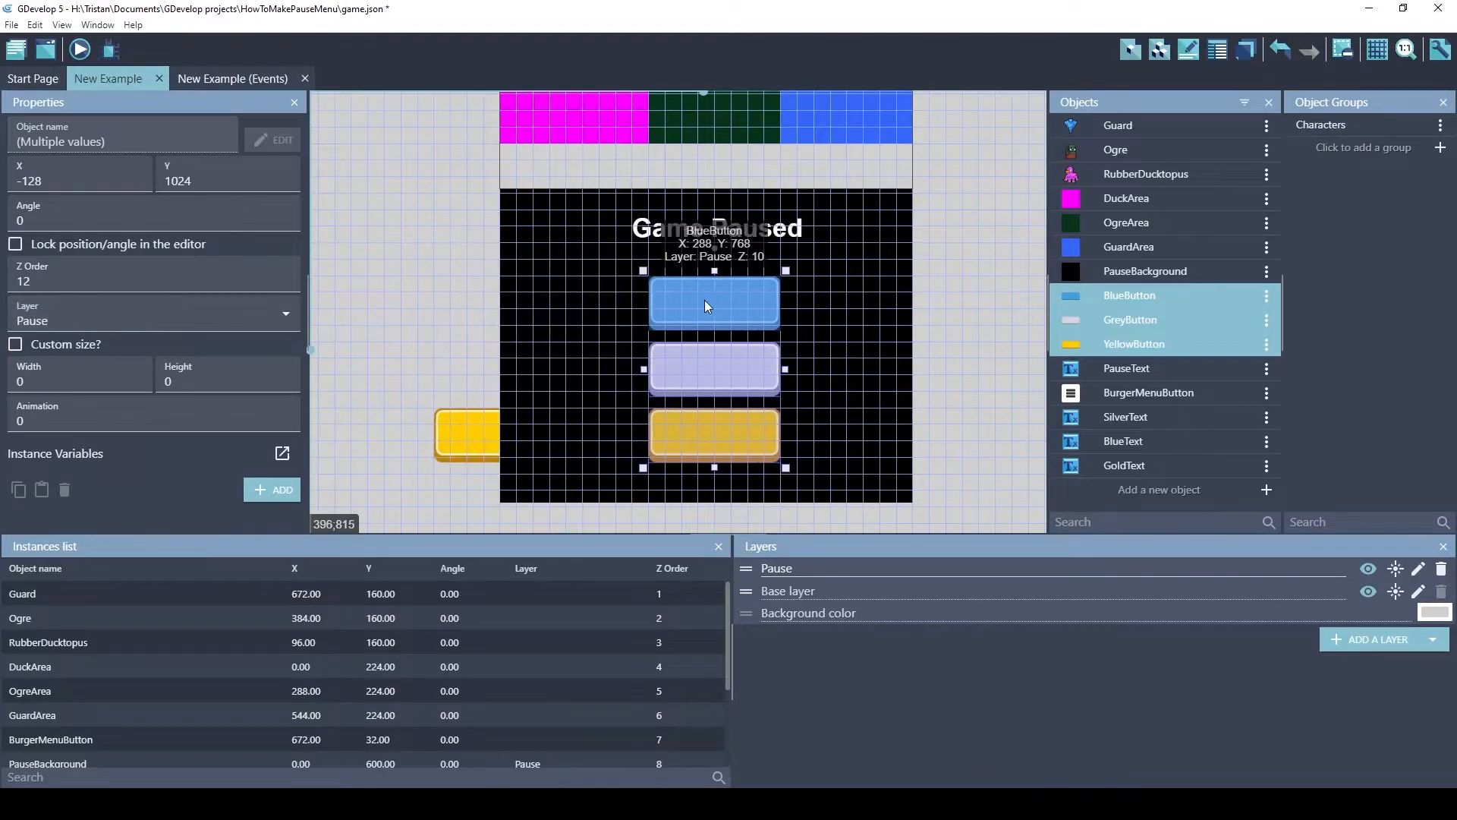
{"action": "left_click", "coordinate": [381, 350]}
{"action": "left_click_drag", "start_coordinate": [485, 435], "coordinate": [452, 362]}
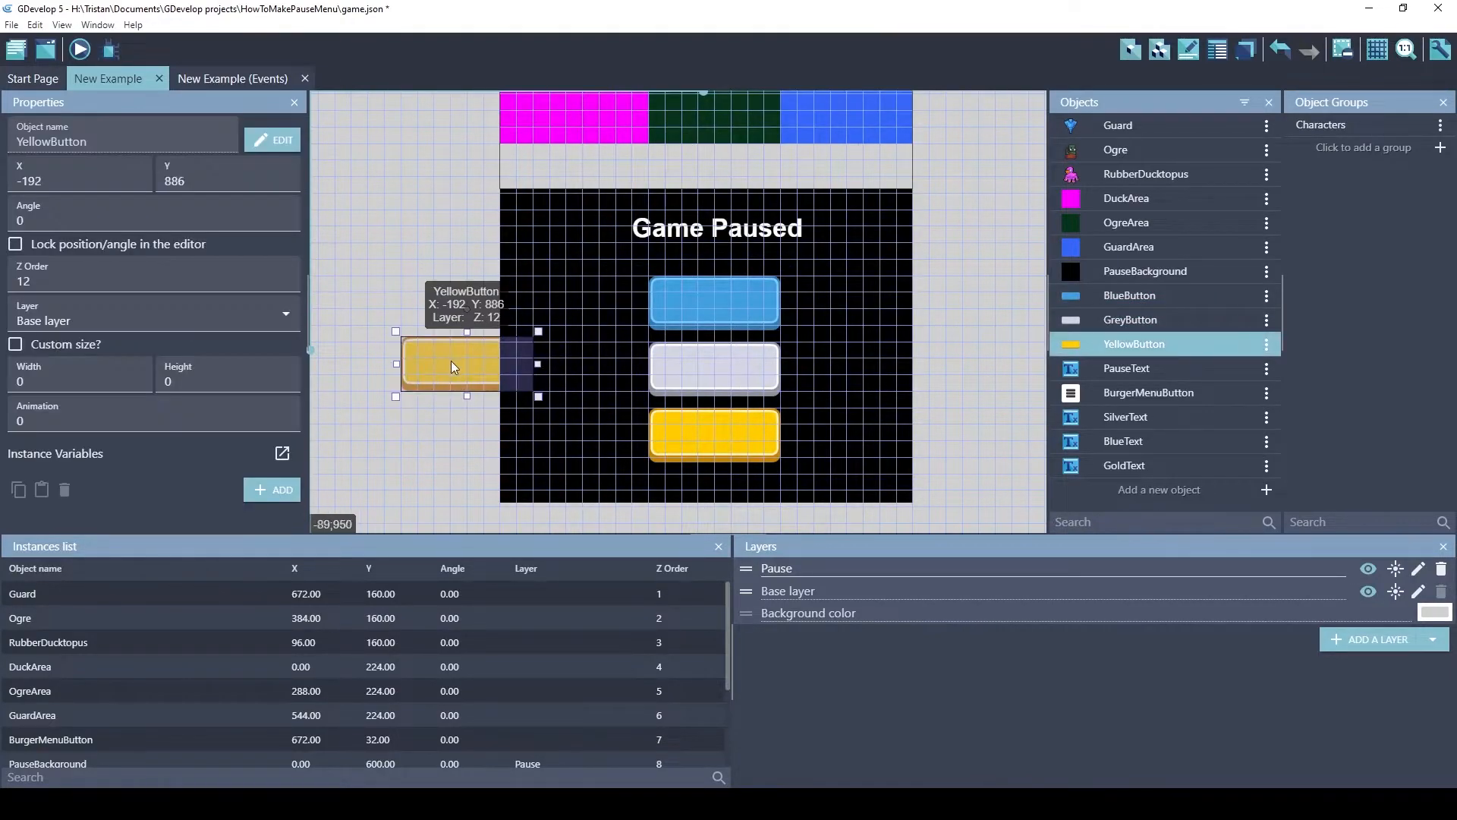
{"action": "key", "text": "Delete"}
Spread the buttons vertically by moving YellowButton down to Y 1046 and BlueButton up to Y 736
{"action": "mouse_move", "coordinate": [725, 438]}
{"action": "left_mouse_down"}
{"action": "mouse_move", "coordinate": [666, 430]}
{"action": "mouse_move", "coordinate": [703, 444]}
{"action": "left_mouse_up"}
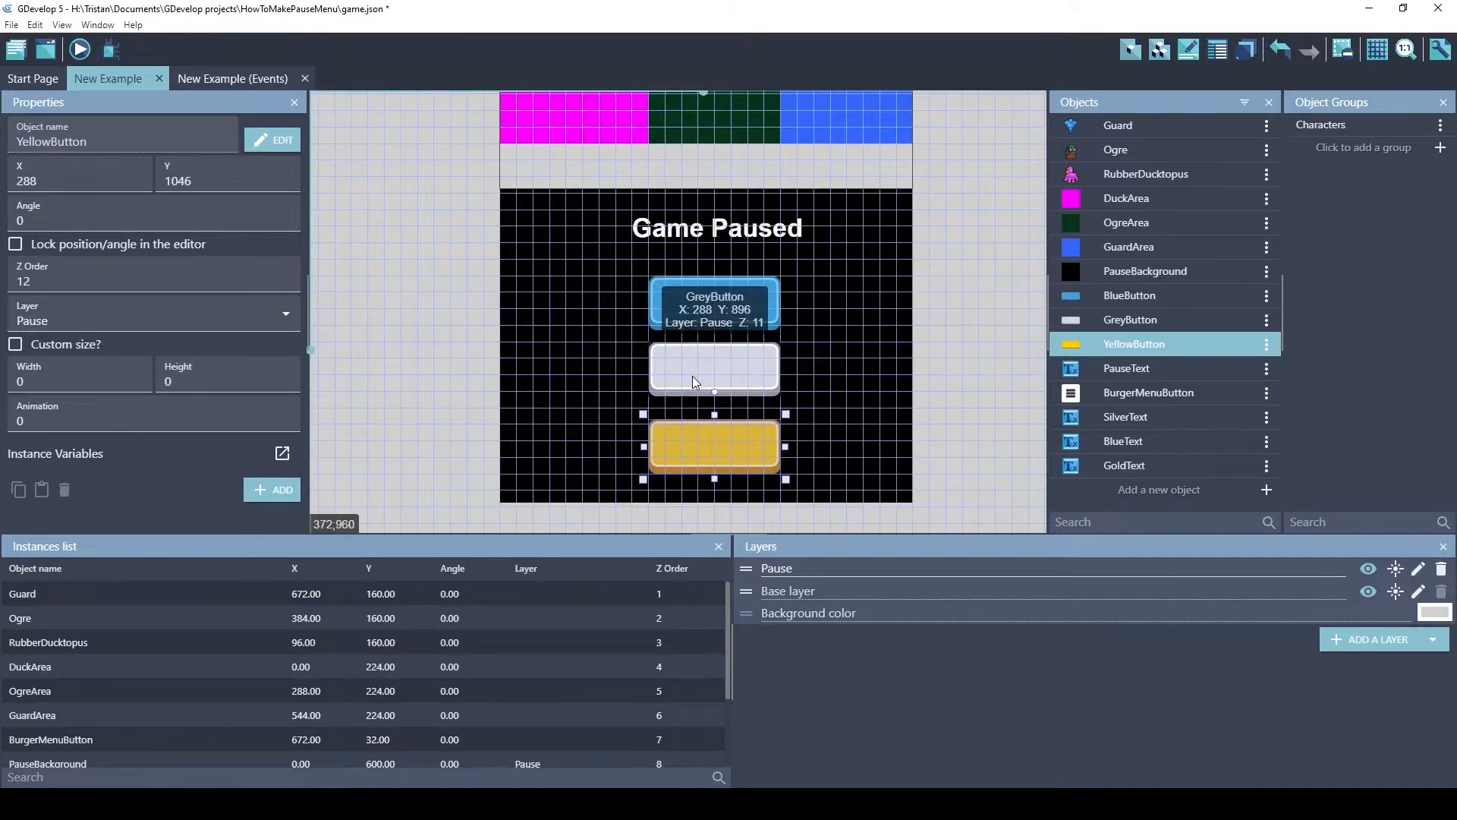
{"action": "left_click_drag", "start_coordinate": [716, 295], "coordinate": [716, 280]}
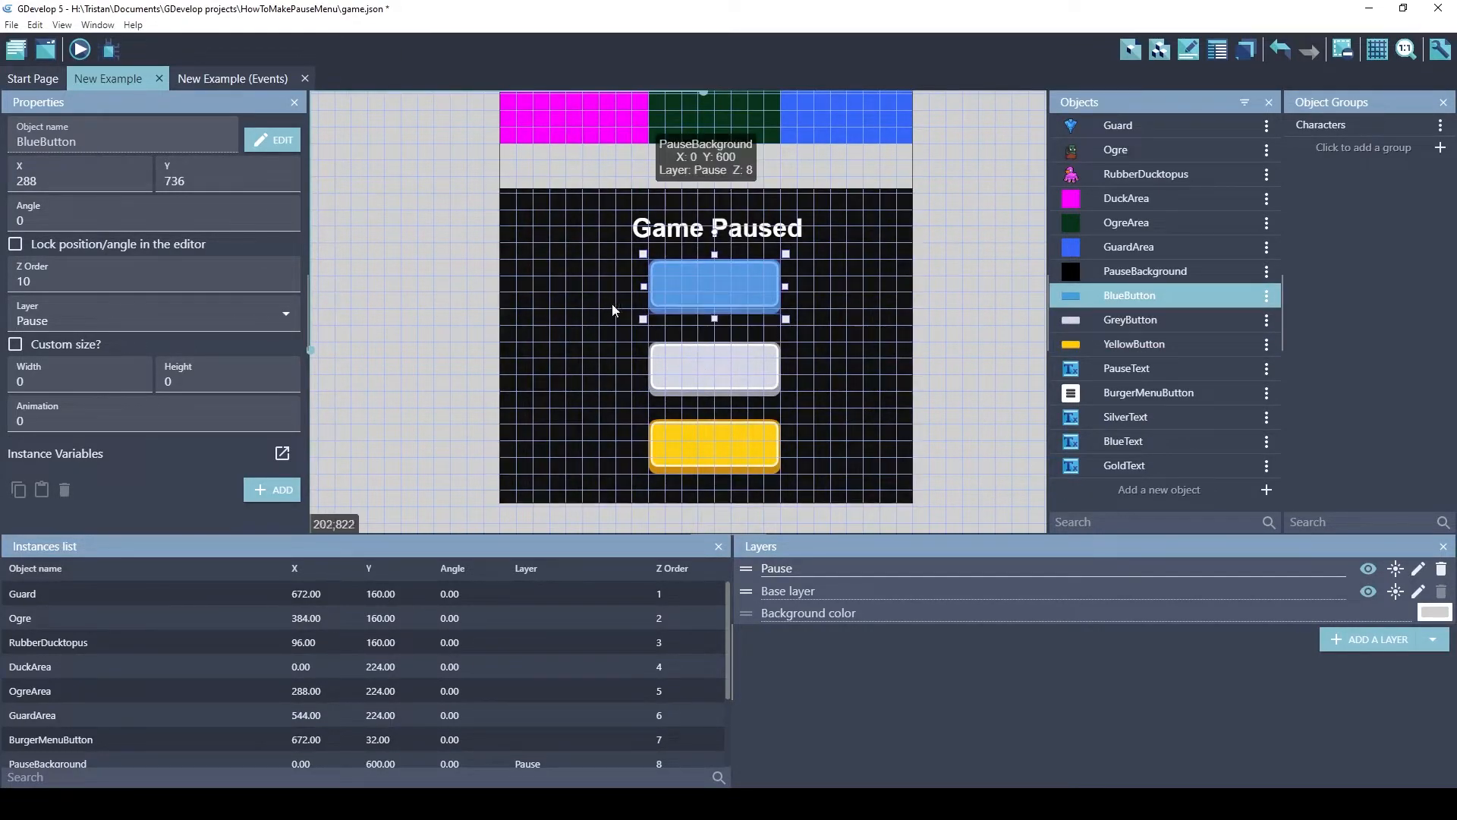
Duplicate GreyButton outside PauseBackground and delete the resulting copies
{"action": "left_click", "coordinate": [703, 376]}
{"action": "left_click_drag", "start_coordinate": [687, 374], "coordinate": [407, 197], "text": "ctrl"}
{"action": "left_click", "coordinate": [396, 269]}
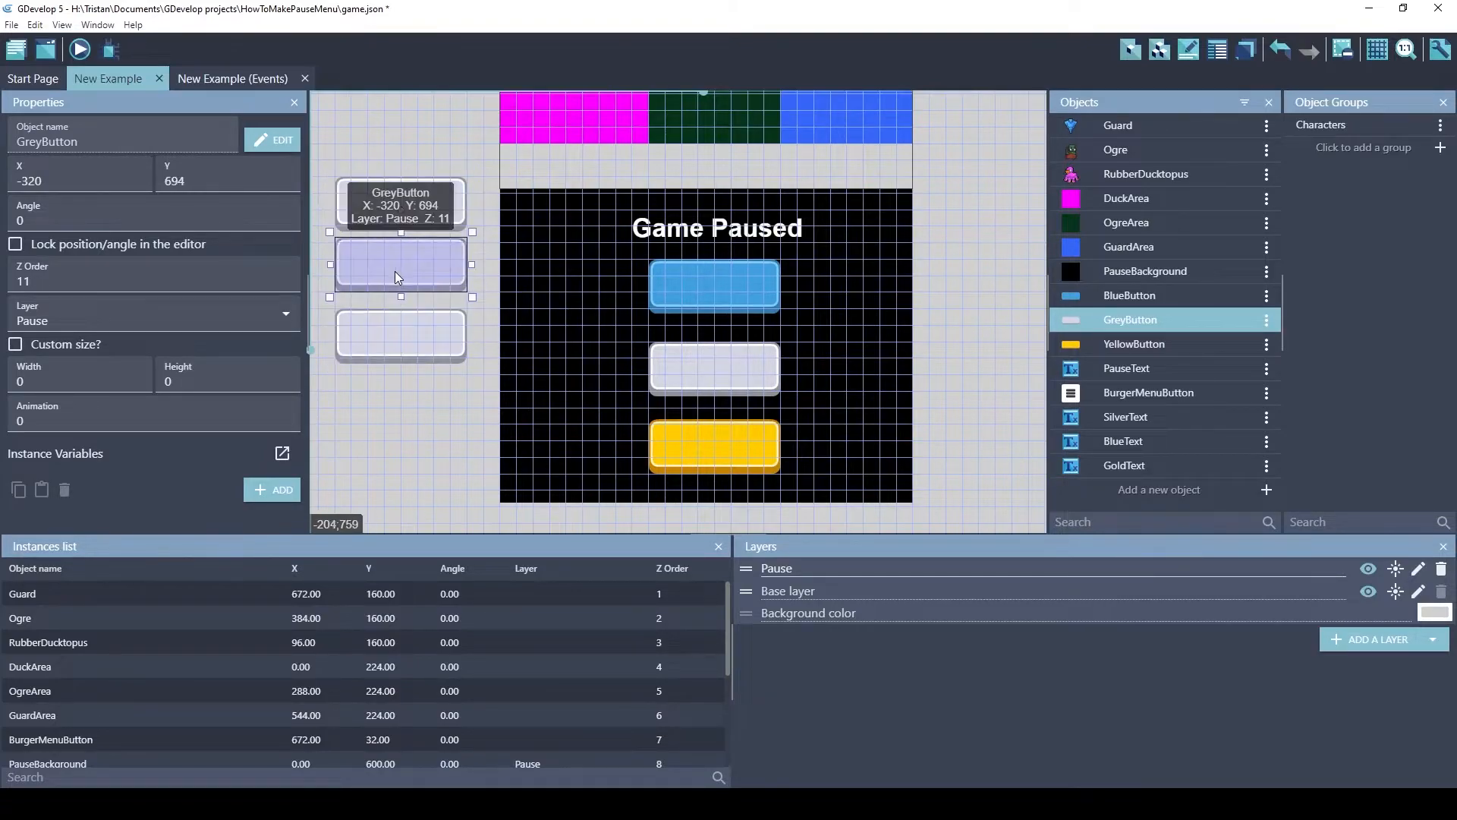
{"action": "left_click", "coordinate": [386, 213]}
{"action": "key", "text": "Delete"}
{"action": "left_click", "coordinate": [389, 274]}
{"action": "key", "text": "Delete"}
{"action": "left_click", "coordinate": [398, 330]}
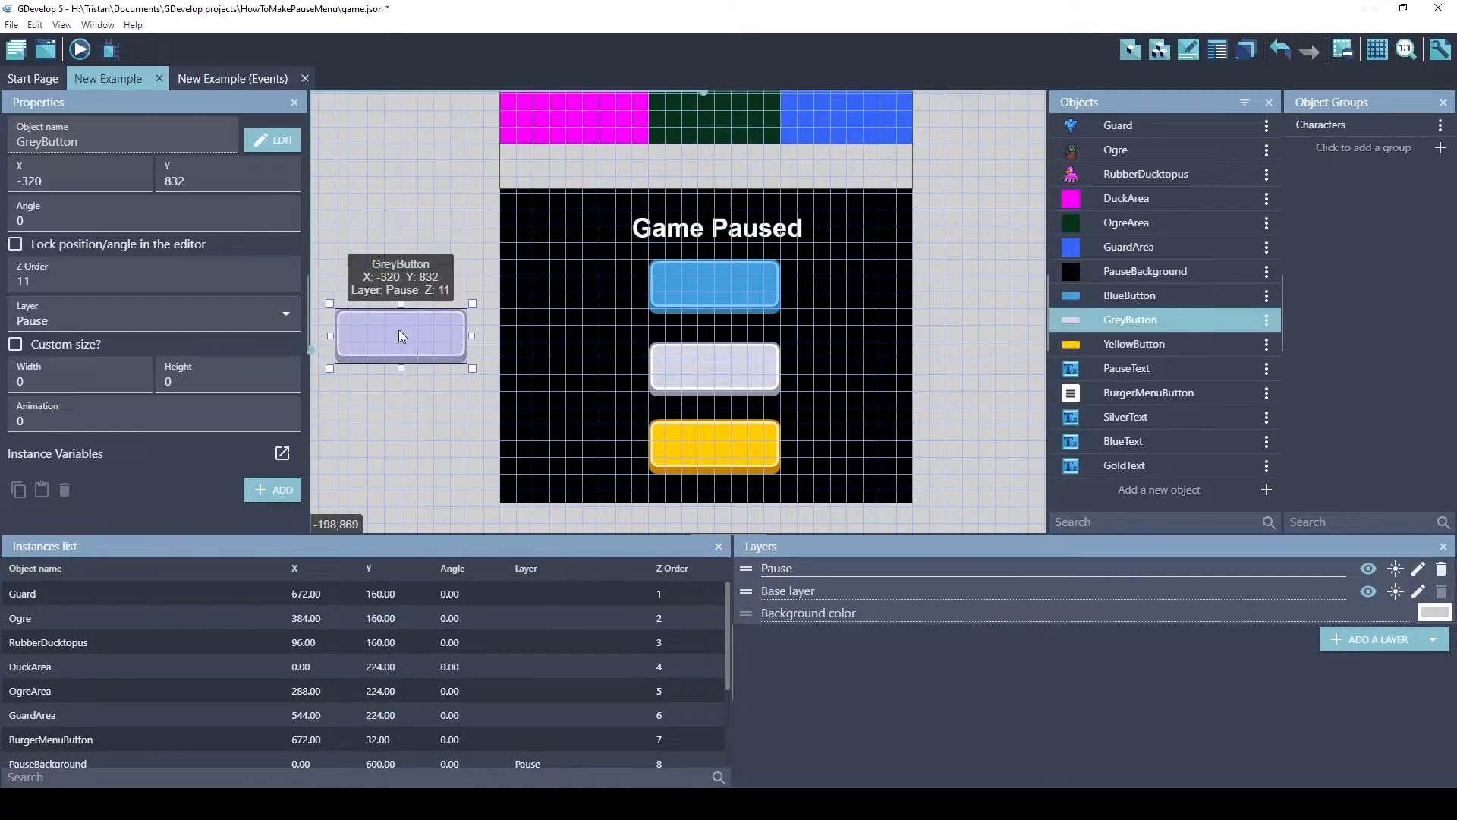
{"action": "key", "text": "Delete"}
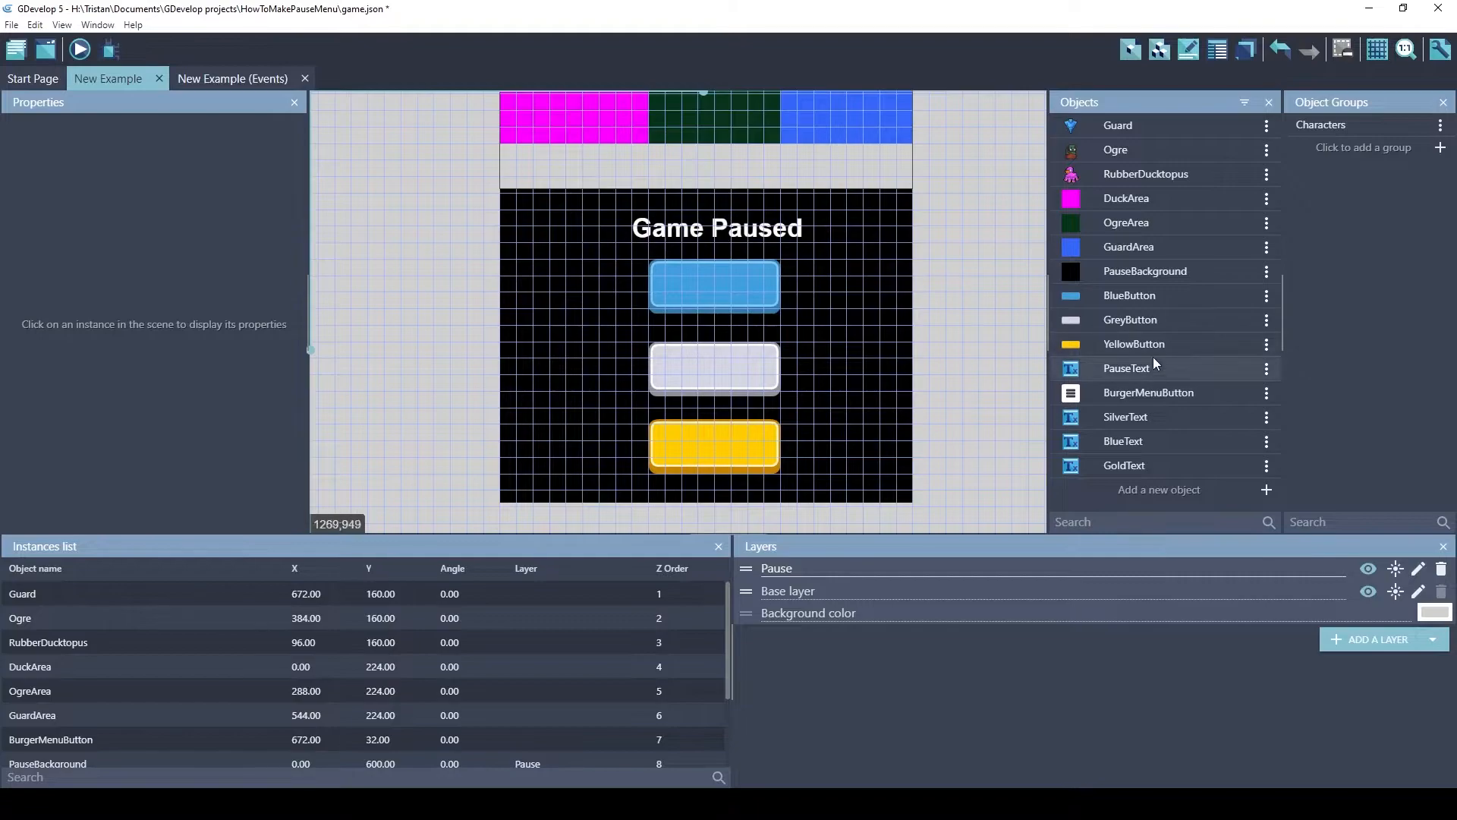
Place SilverText, BlueText and GoldText beside PauseBackground, level with their buttons, and assign all three to the Pause layer
{"action": "left_click_drag", "start_coordinate": [1123, 417], "coordinate": [389, 285]}
{"action": "left_click_drag", "start_coordinate": [1123, 465], "coordinate": [389, 435]}
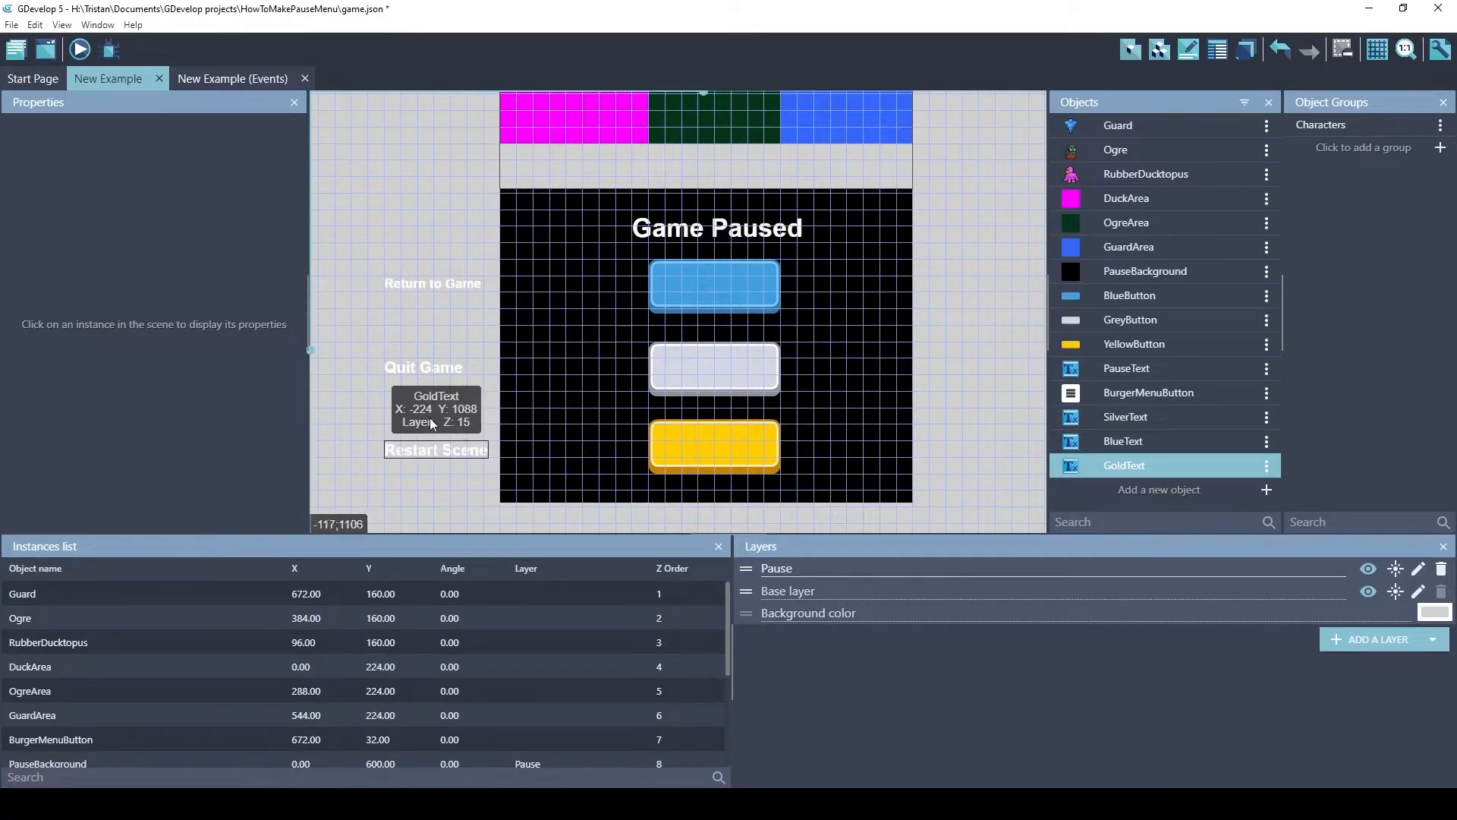
{"action": "left_click_drag", "start_coordinate": [335, 220], "coordinate": [485, 502]}
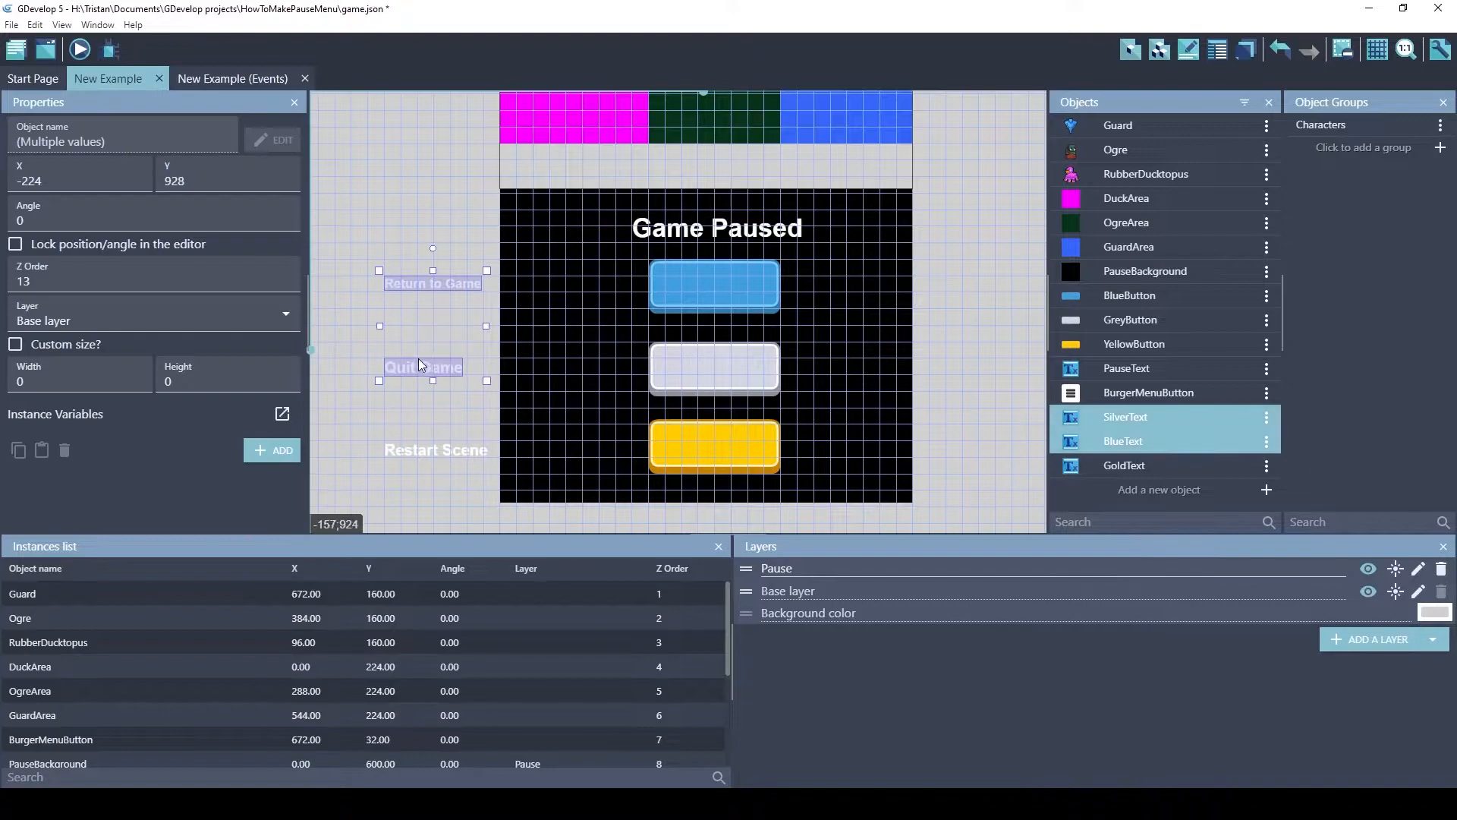
{"action": "left_click", "coordinate": [428, 449], "text": "shift"}
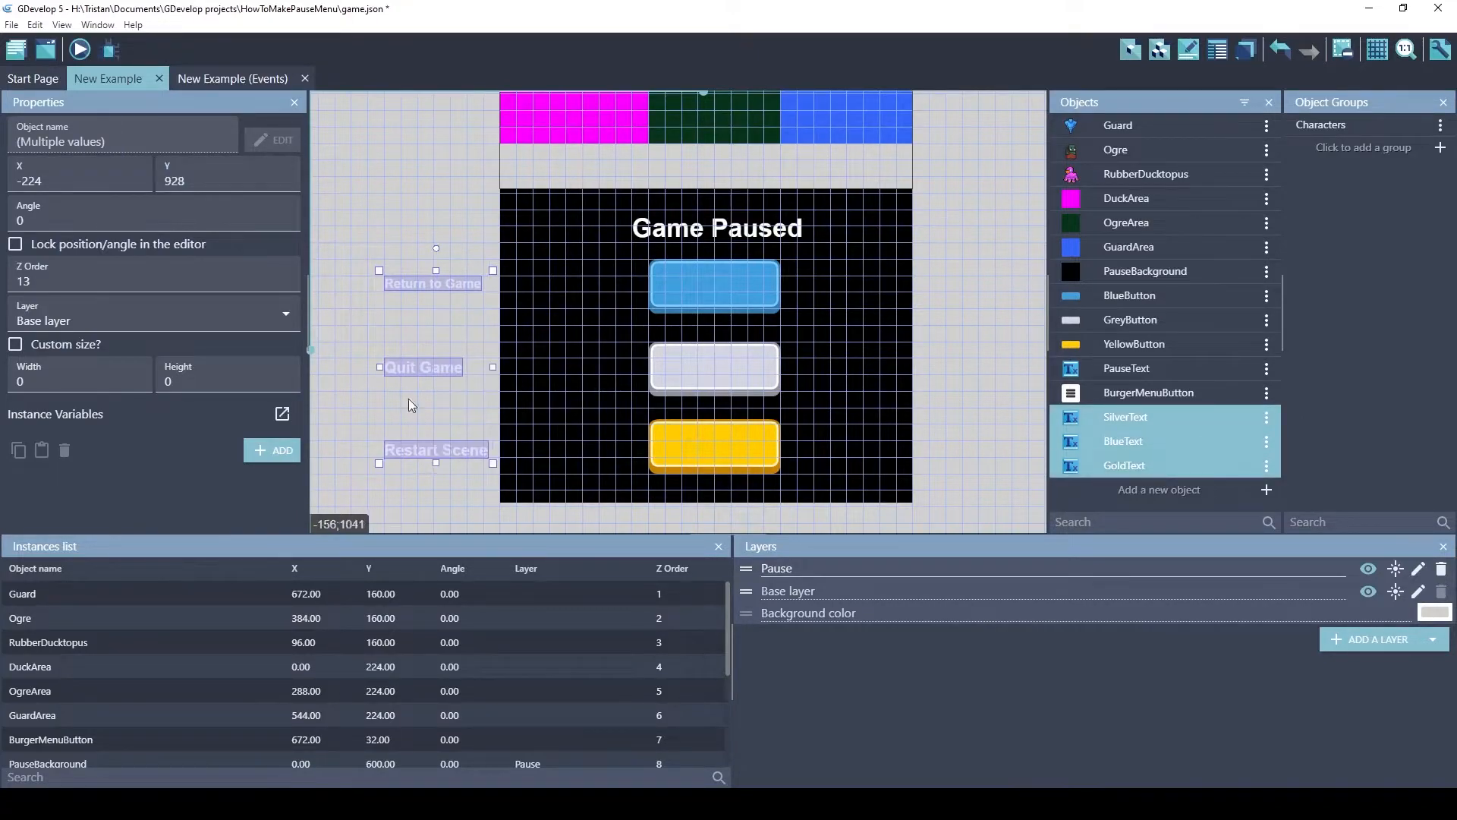
{"action": "left_click", "coordinate": [49, 325]}
{"action": "left_click", "coordinate": [62, 361]}
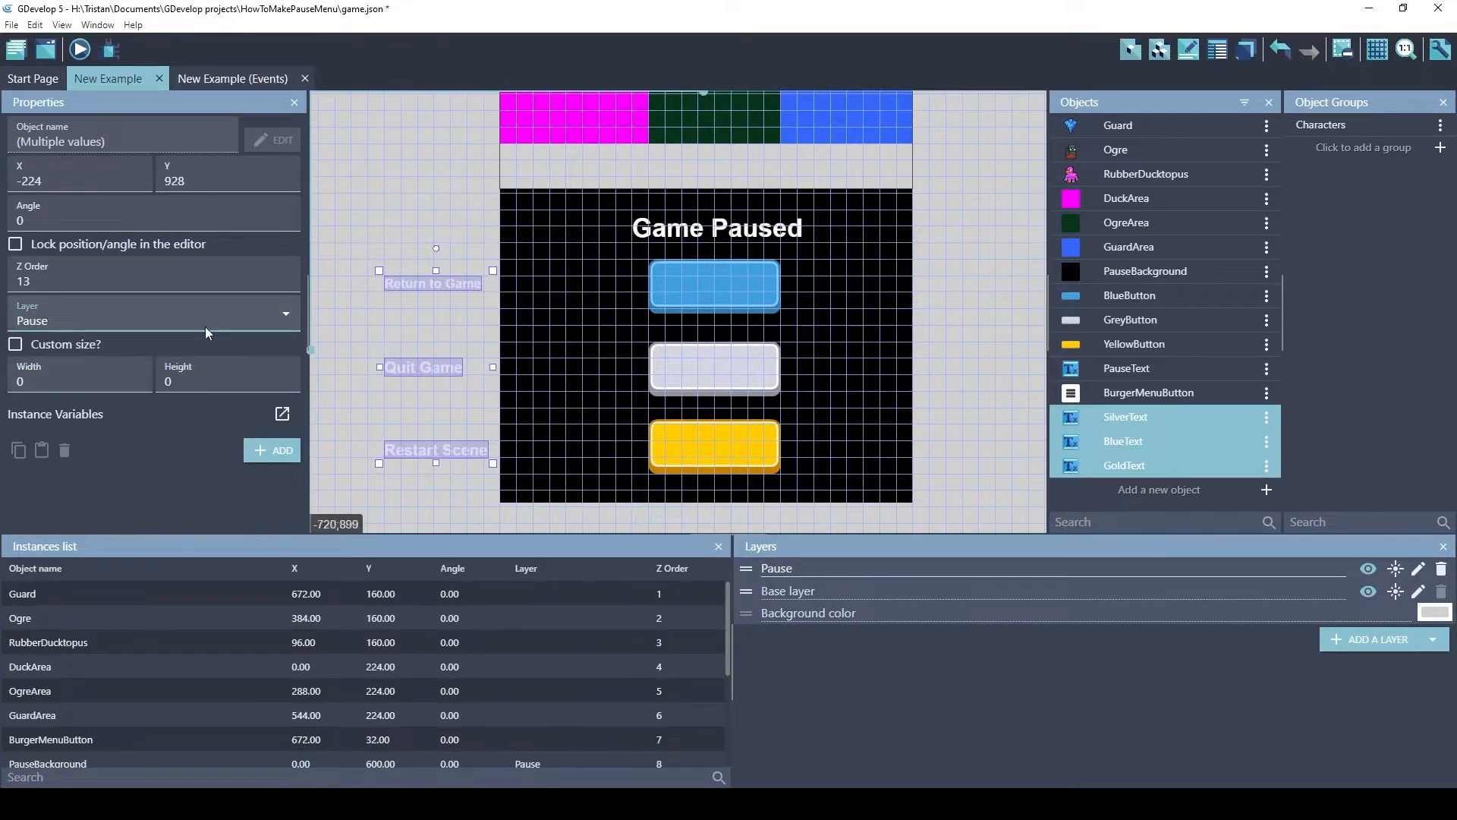
Move the Return to Game, Quit Game and Restart Scene texts onto their matching buttons and nudge each one to the button's center
{"action": "left_click_drag", "start_coordinate": [636, 296], "coordinate": [678, 285]}
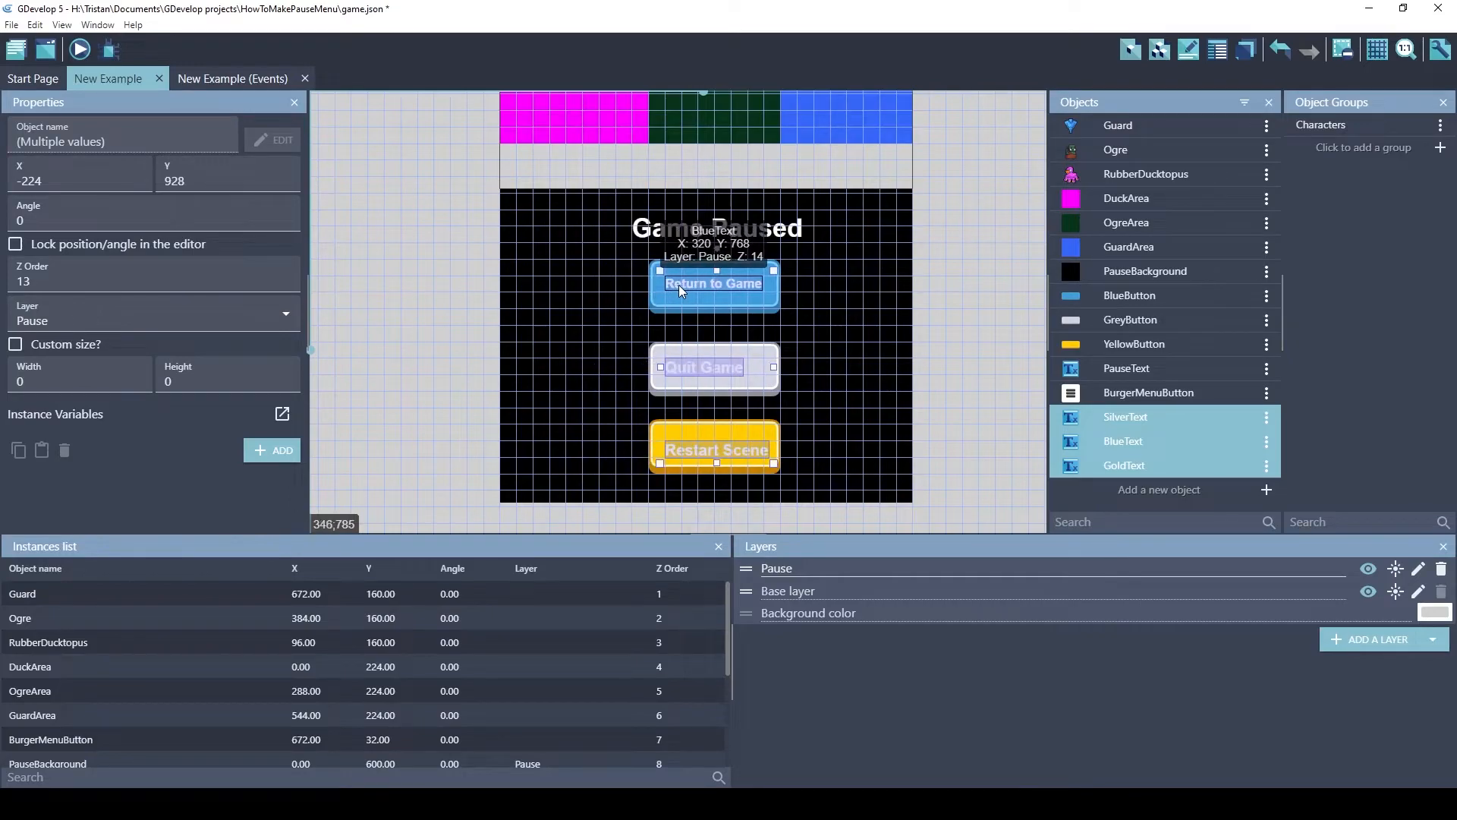
{"action": "left_click", "coordinate": [561, 338]}
{"action": "left_click", "coordinate": [710, 453]}
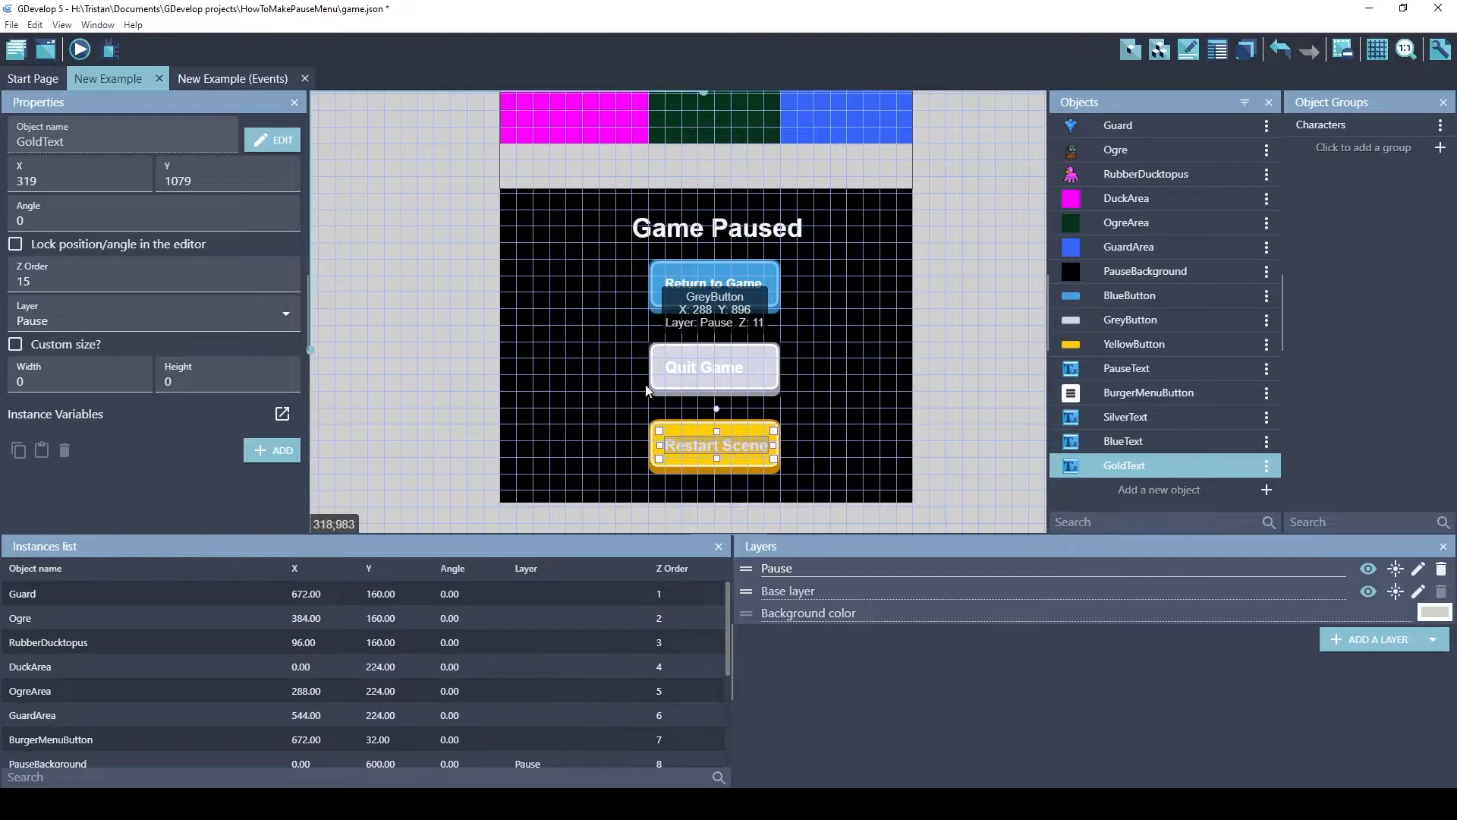
{"action": "left_click", "coordinate": [611, 372]}
{"action": "key", "text": "Right"}
{"action": "key", "text": "Right"}
{"action": "key", "text": "Right"}
{"action": "key", "text": "Right"}
{"action": "key", "text": "Right"}
{"action": "key", "text": "Right"}
{"action": "key", "text": "Right"}
{"action": "key", "text": "Right"}
{"action": "key", "text": "Right"}
{"action": "key", "text": "Right"}
{"action": "key", "text": "Right"}
{"action": "key", "text": "Right"}
{"action": "key", "text": "Right"}
{"action": "key", "text": "Right"}
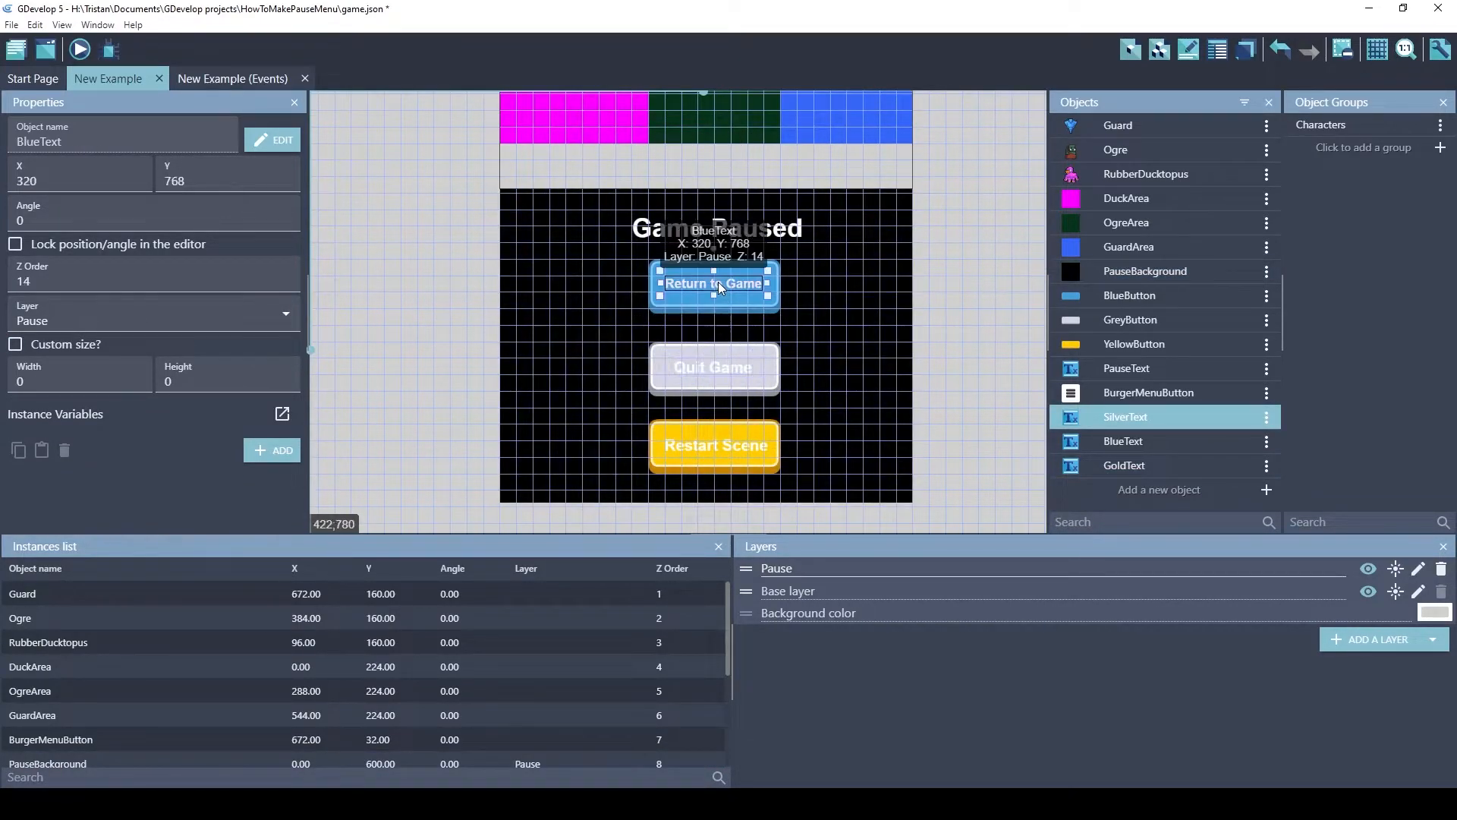
{"action": "left_click", "coordinate": [718, 283]}
{"action": "left_click", "coordinate": [417, 259]}
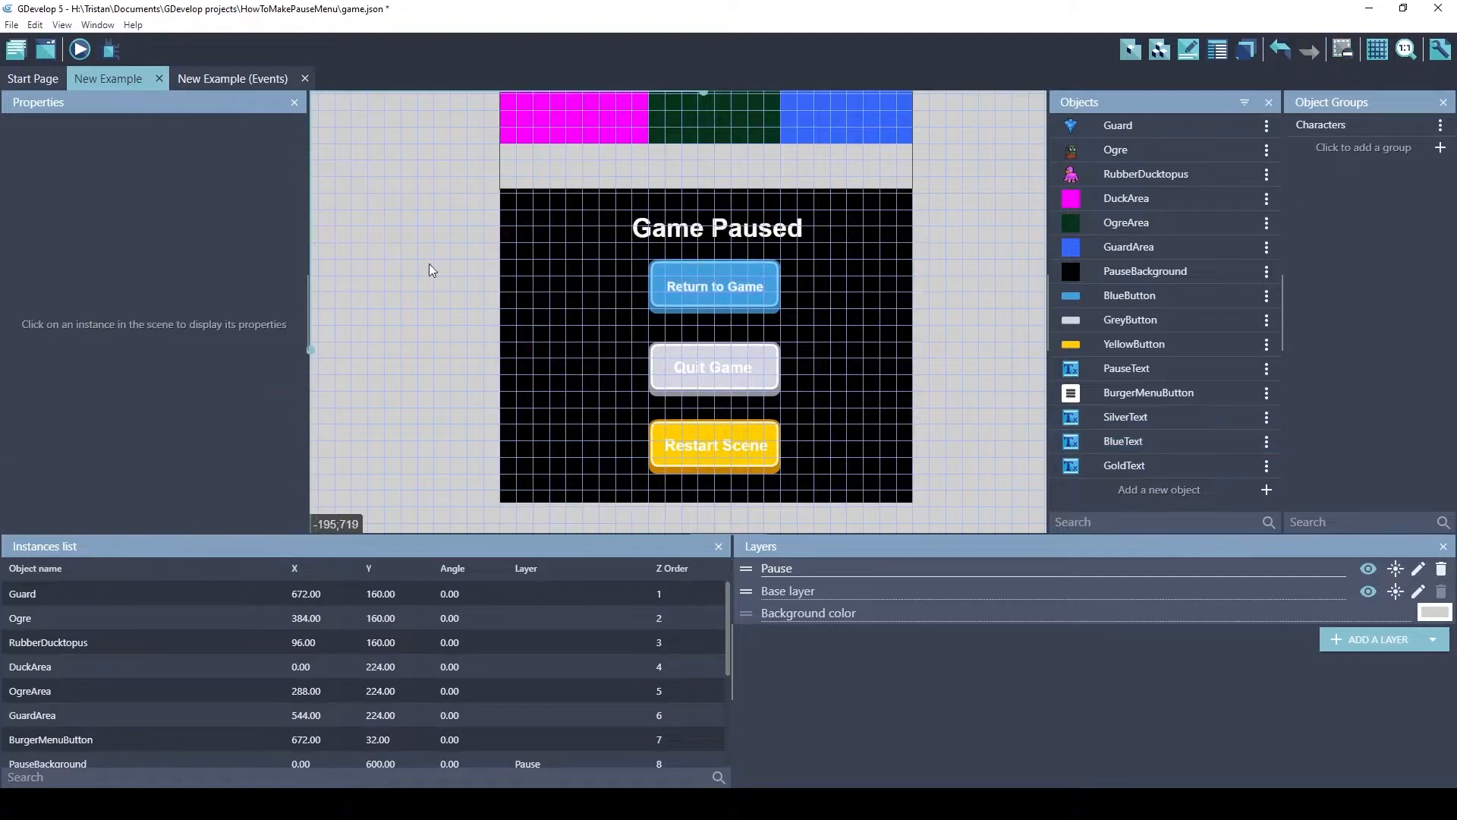
{"action": "left_click", "coordinate": [547, 243]}
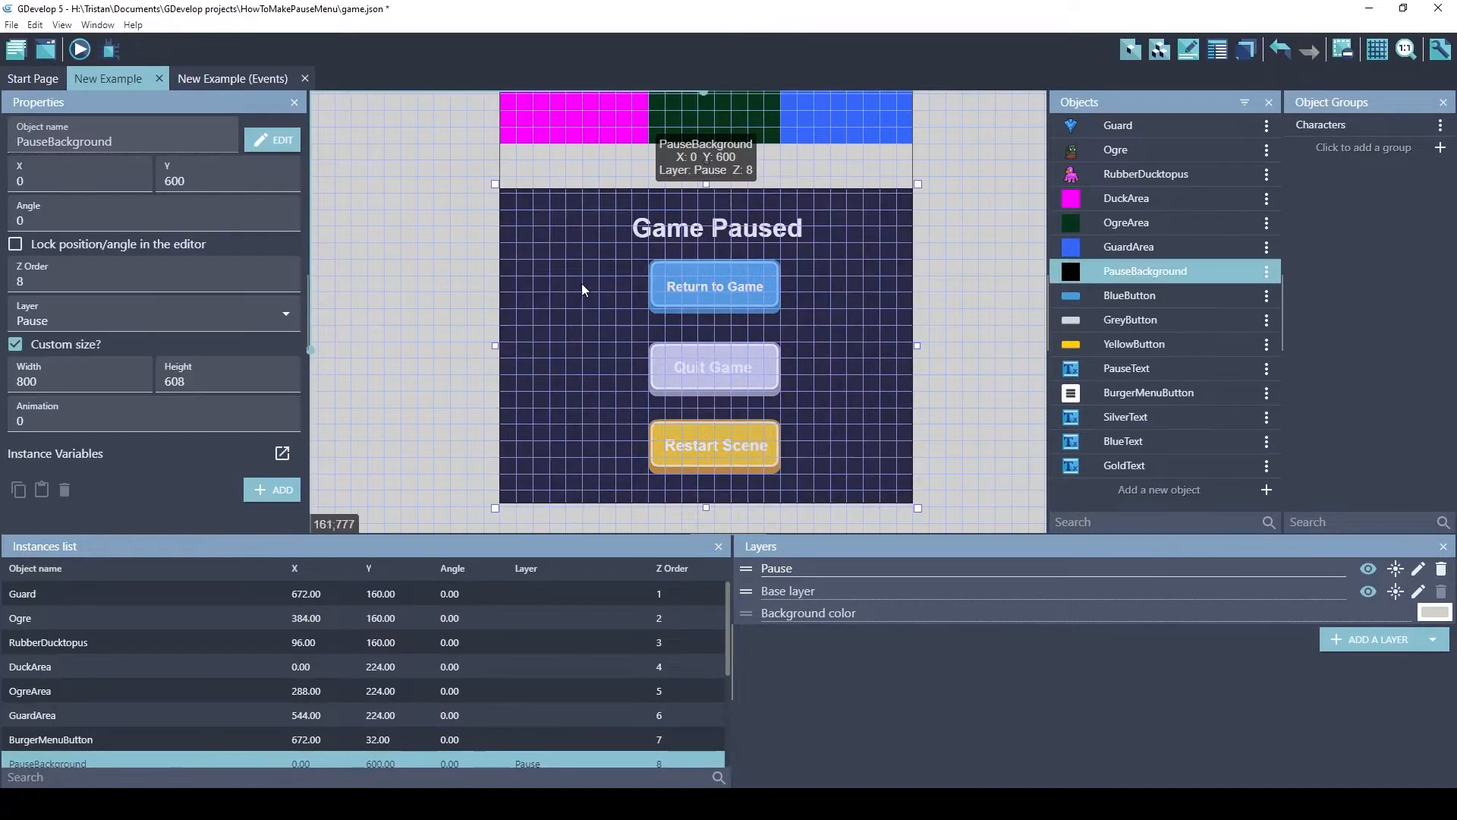
{"action": "left_click", "coordinate": [469, 258]}
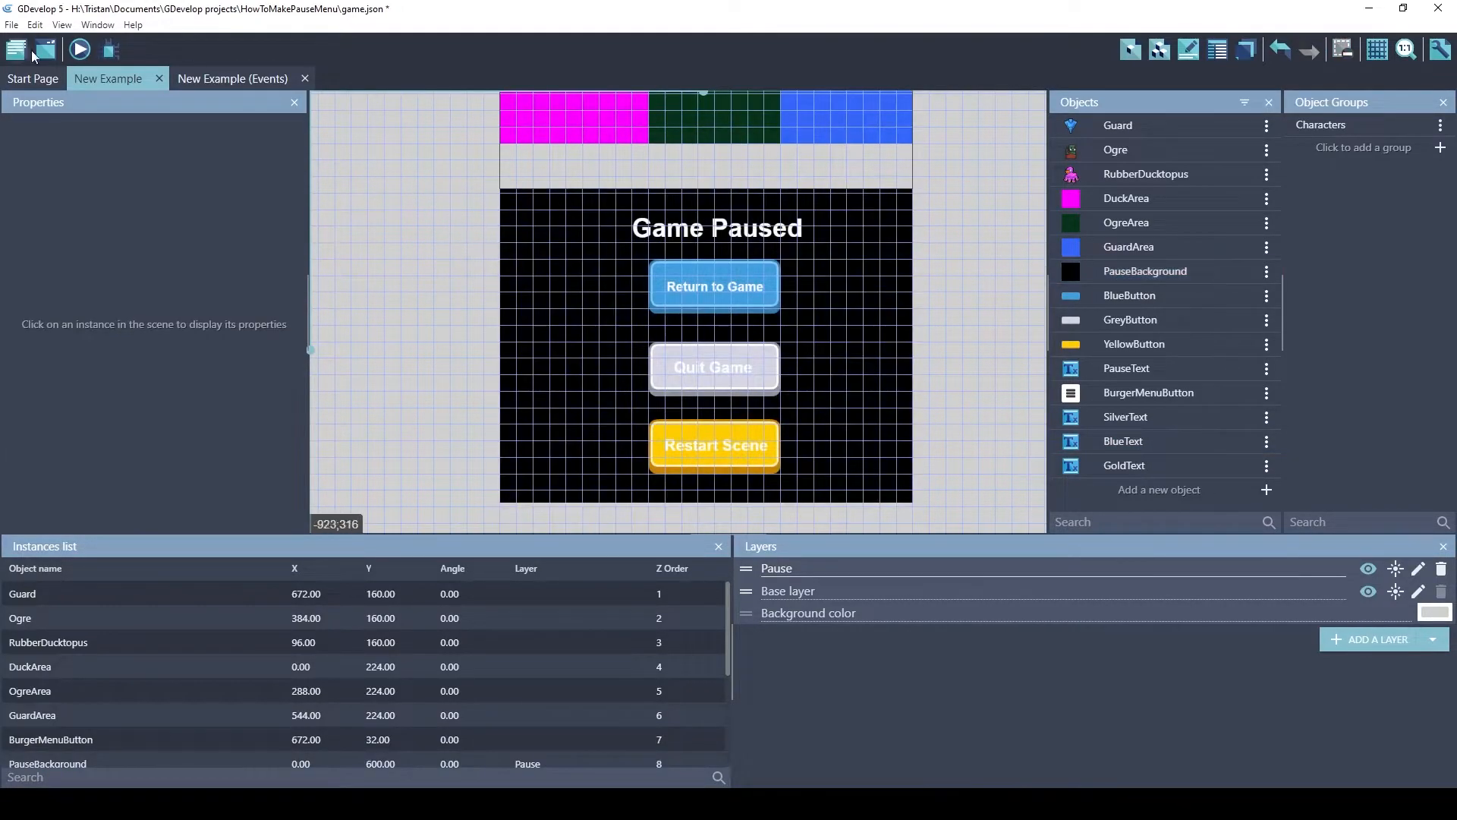
Preview the game and toggle the pause state with the burger menu button to test the menu's text and buttons sliding in
{"action": "left_click", "coordinate": [80, 50]}
{"action": "left_click", "coordinate": [982, 228]}
{"action": "left_click", "coordinate": [983, 228]}
{"action": "left_click", "coordinate": [982, 227]}
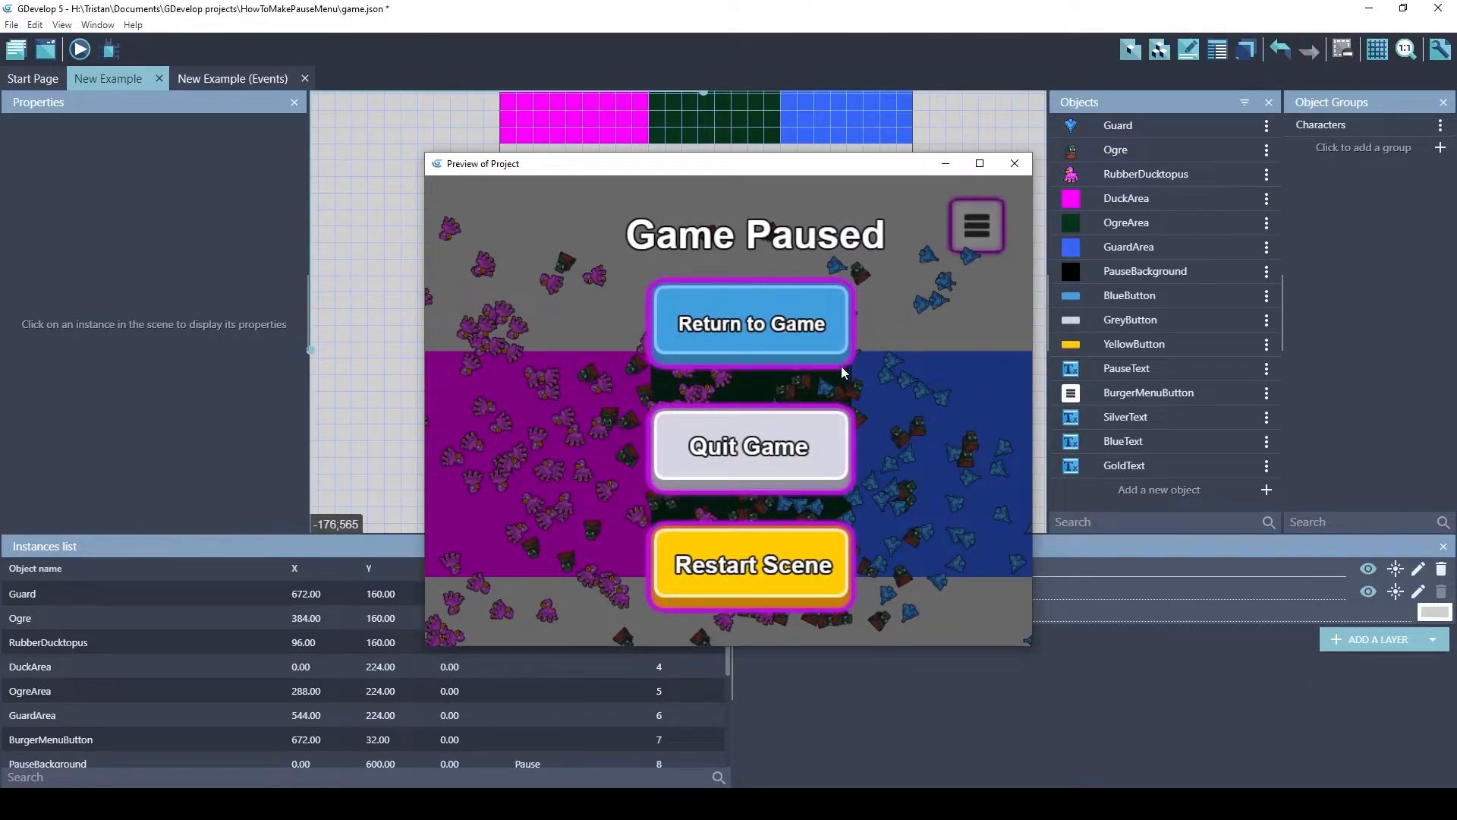
{"action": "left_click", "coordinate": [1018, 167]}
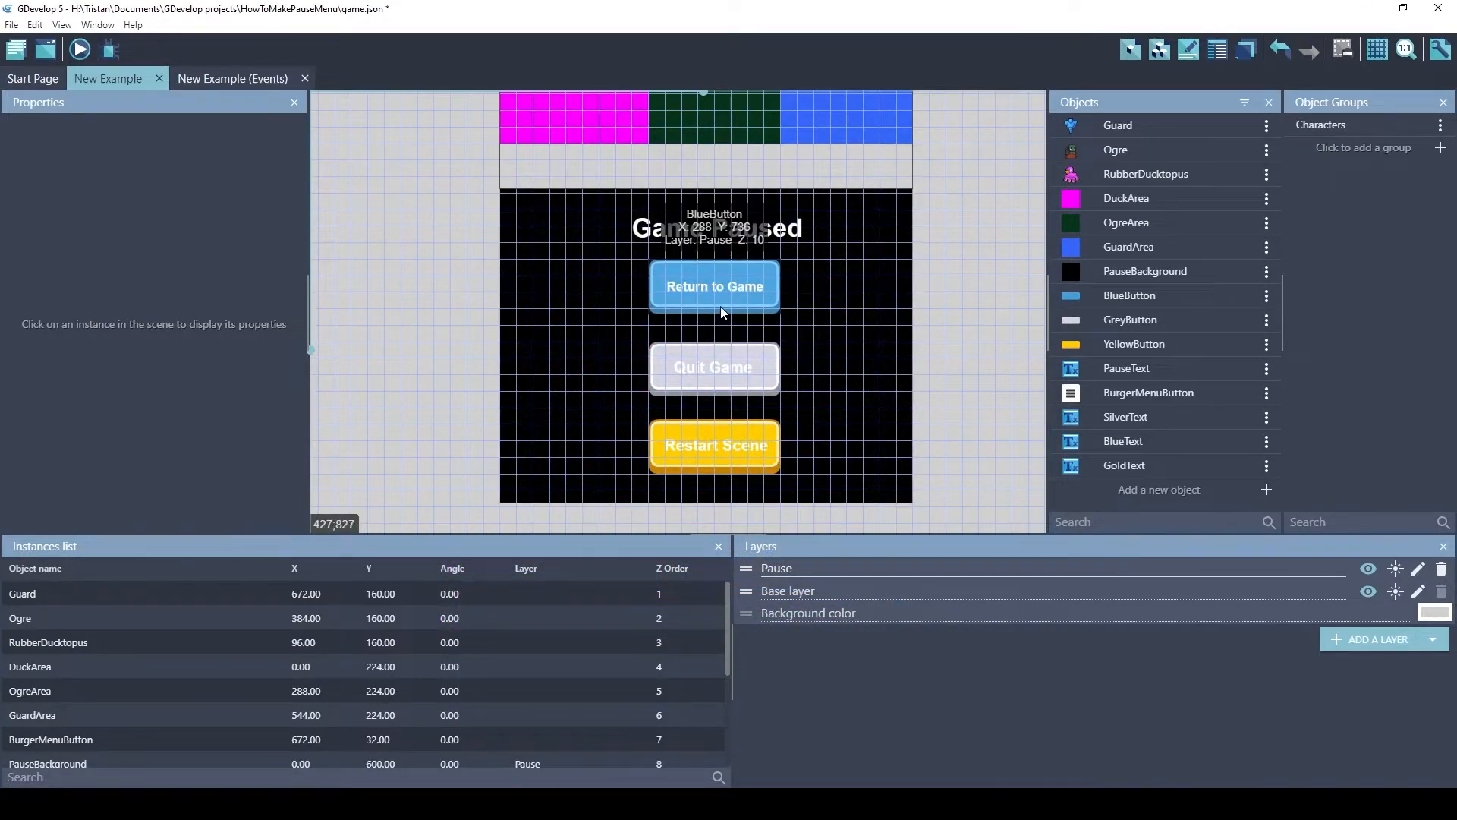
Review the color, distance and strength settings of BlueButton's Glow effect and run a brief game preview
{"action": "left_click", "coordinate": [767, 267]}
{"action": "double_click", "coordinate": [770, 271]}
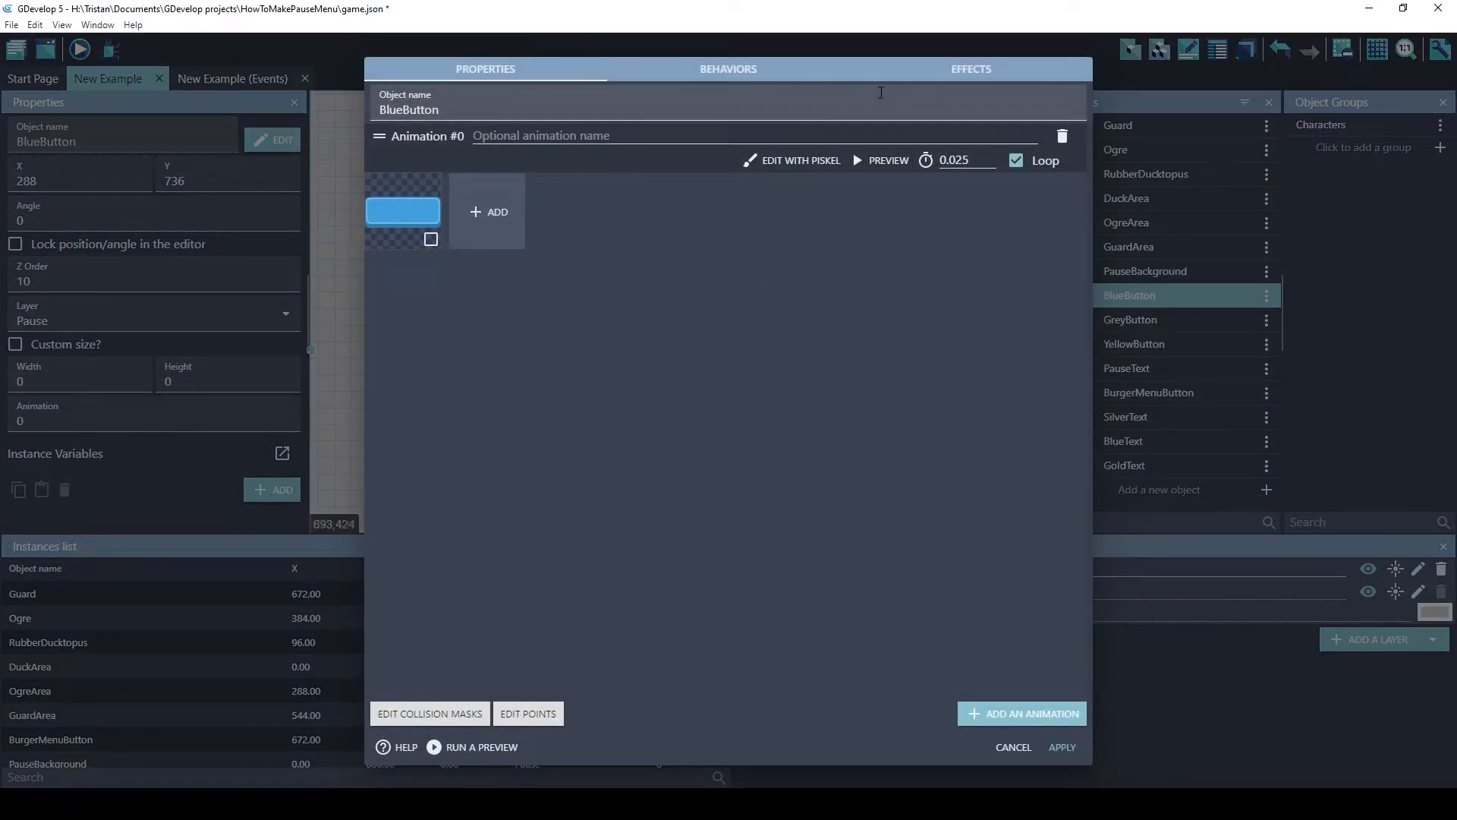
{"action": "left_click", "coordinate": [977, 69]}
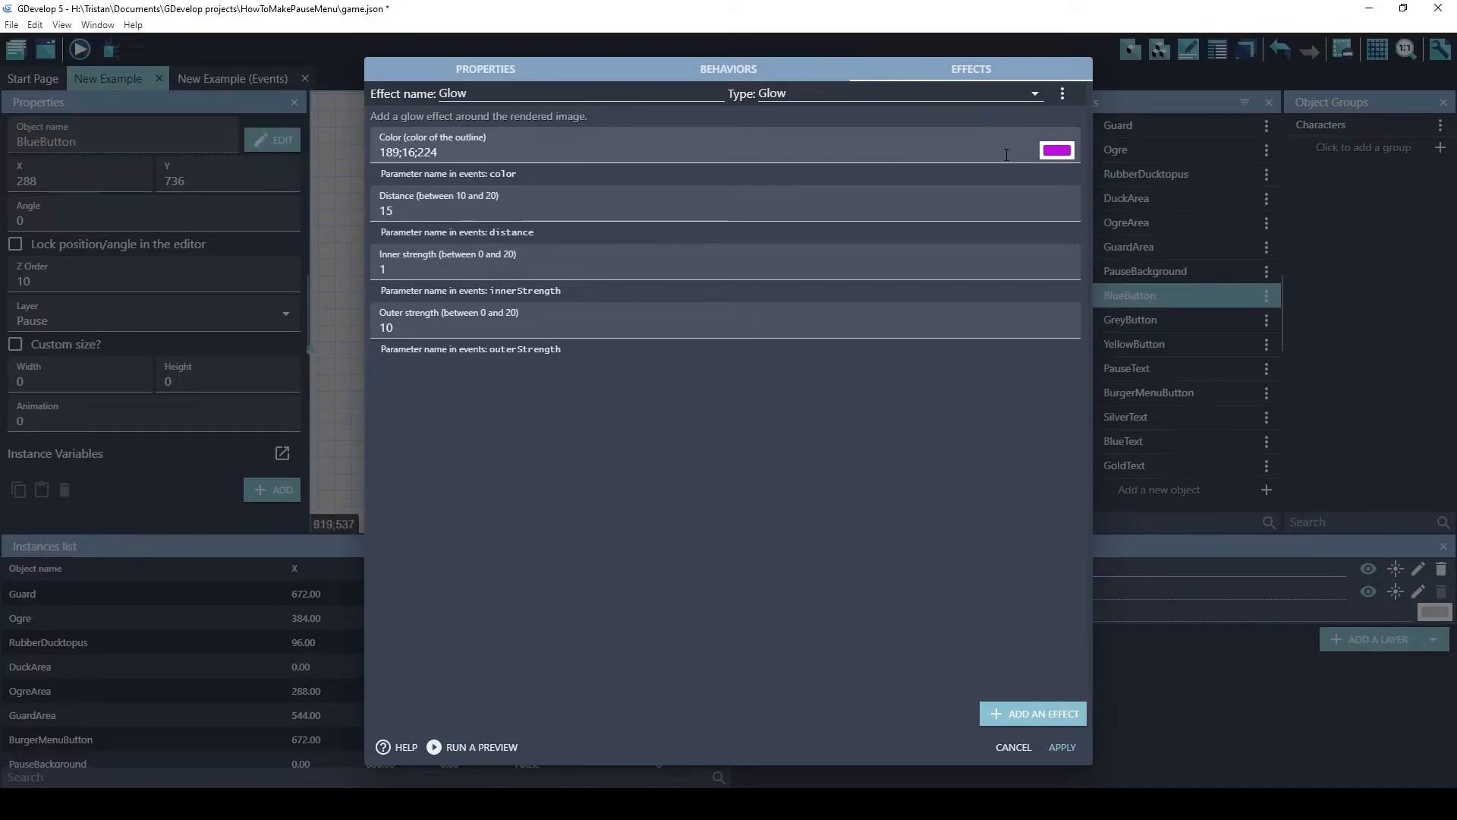
{"action": "left_click", "coordinate": [1055, 151]}
{"action": "left_click", "coordinate": [839, 484]}
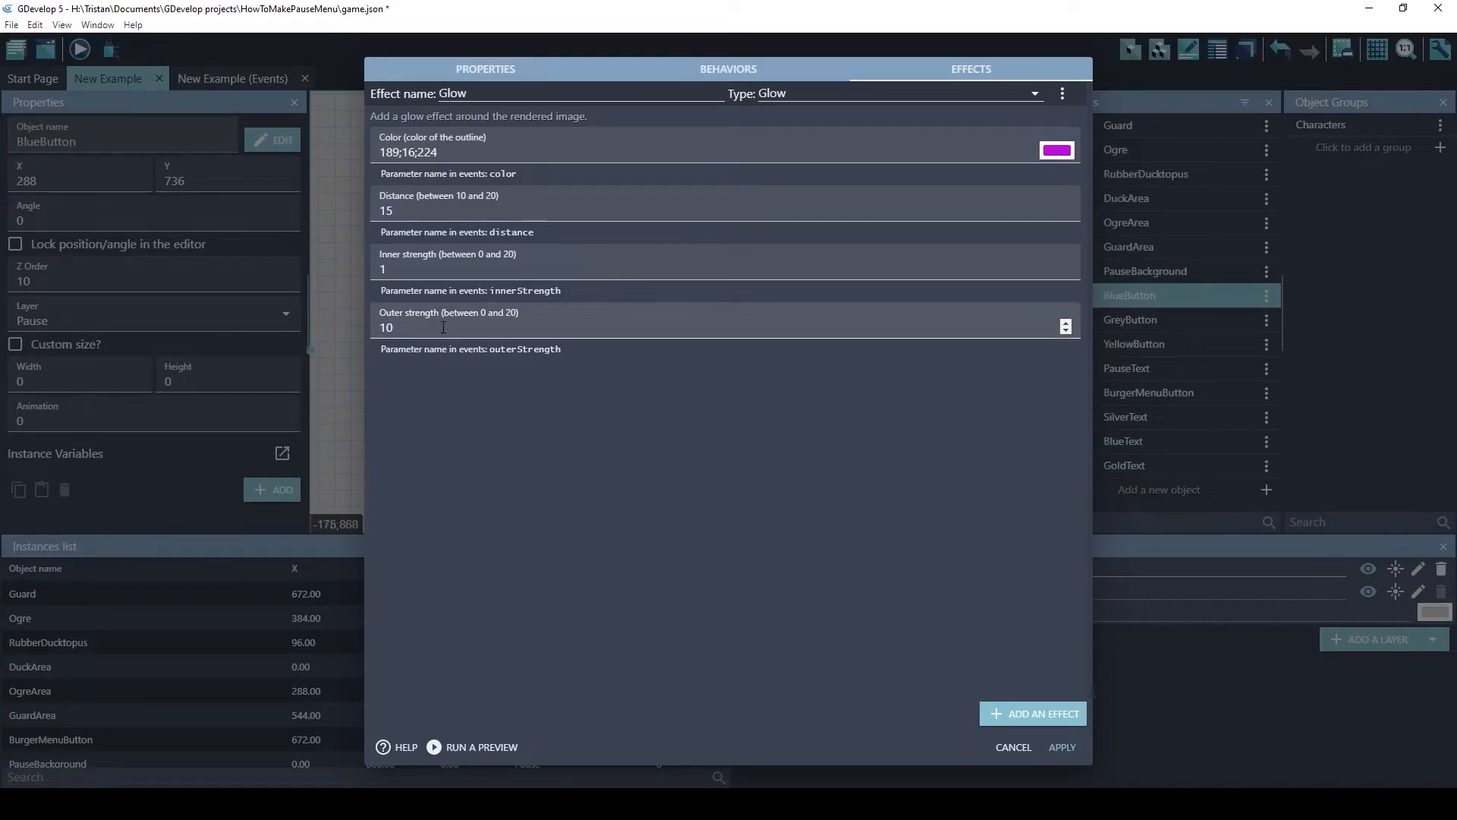
{"action": "left_click", "coordinate": [1061, 748]}
{"action": "left_click", "coordinate": [80, 50]}
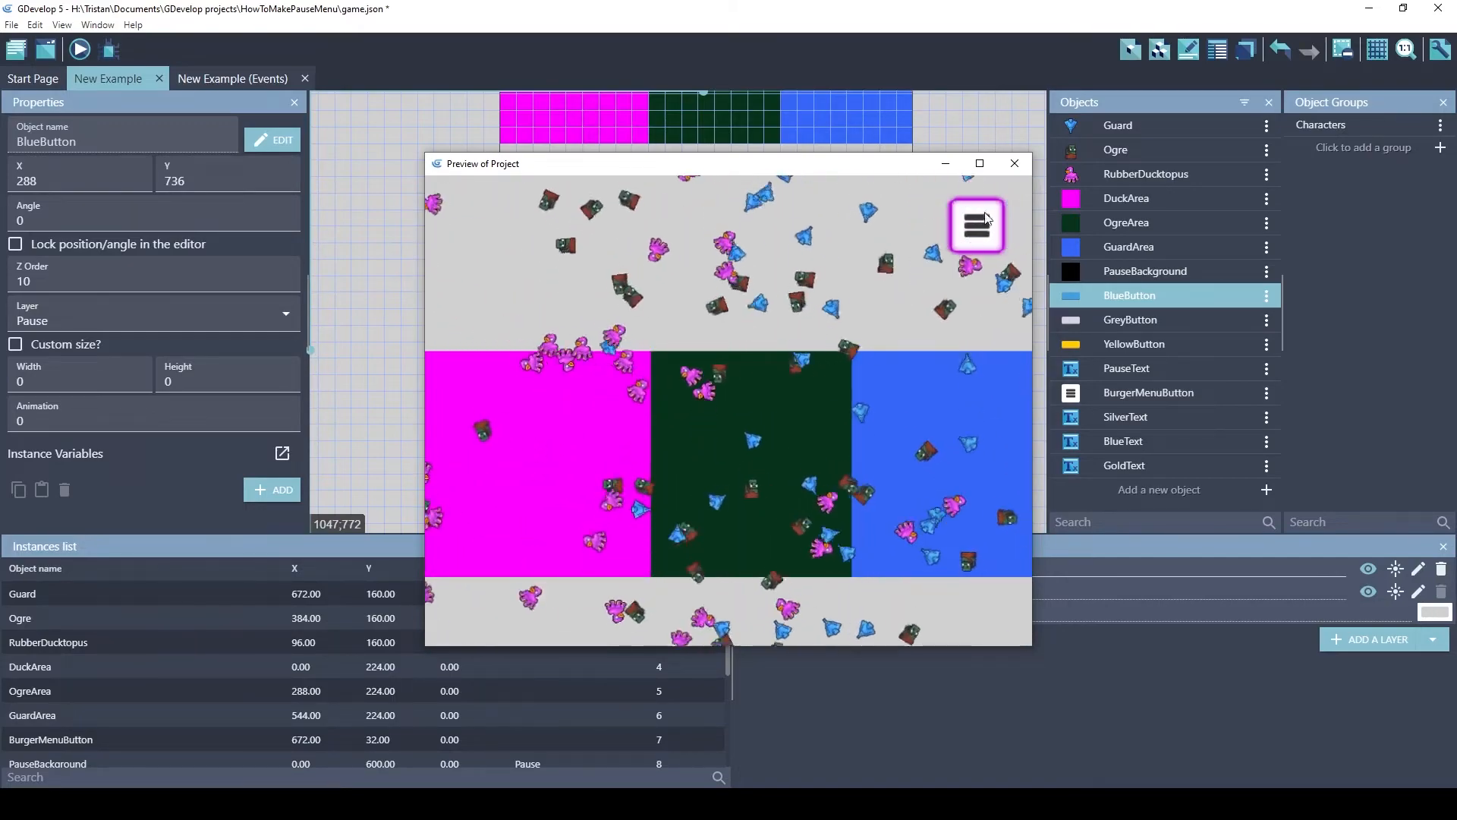
{"action": "left_click", "coordinate": [1014, 164]}
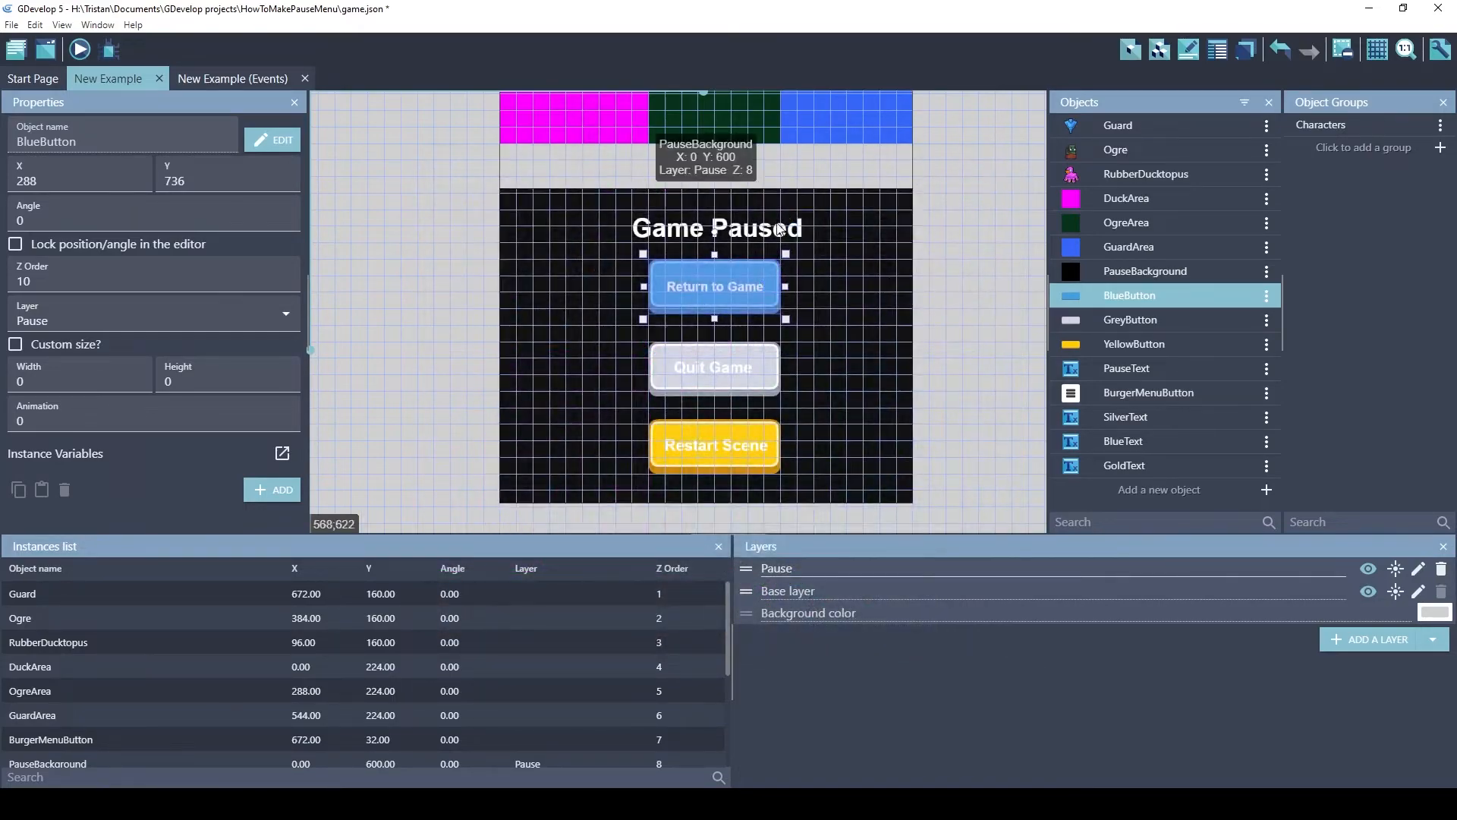
Examine the Outline effect settings of the Quit Game and Return to Game text objects
{"action": "double_click", "coordinate": [722, 362]}
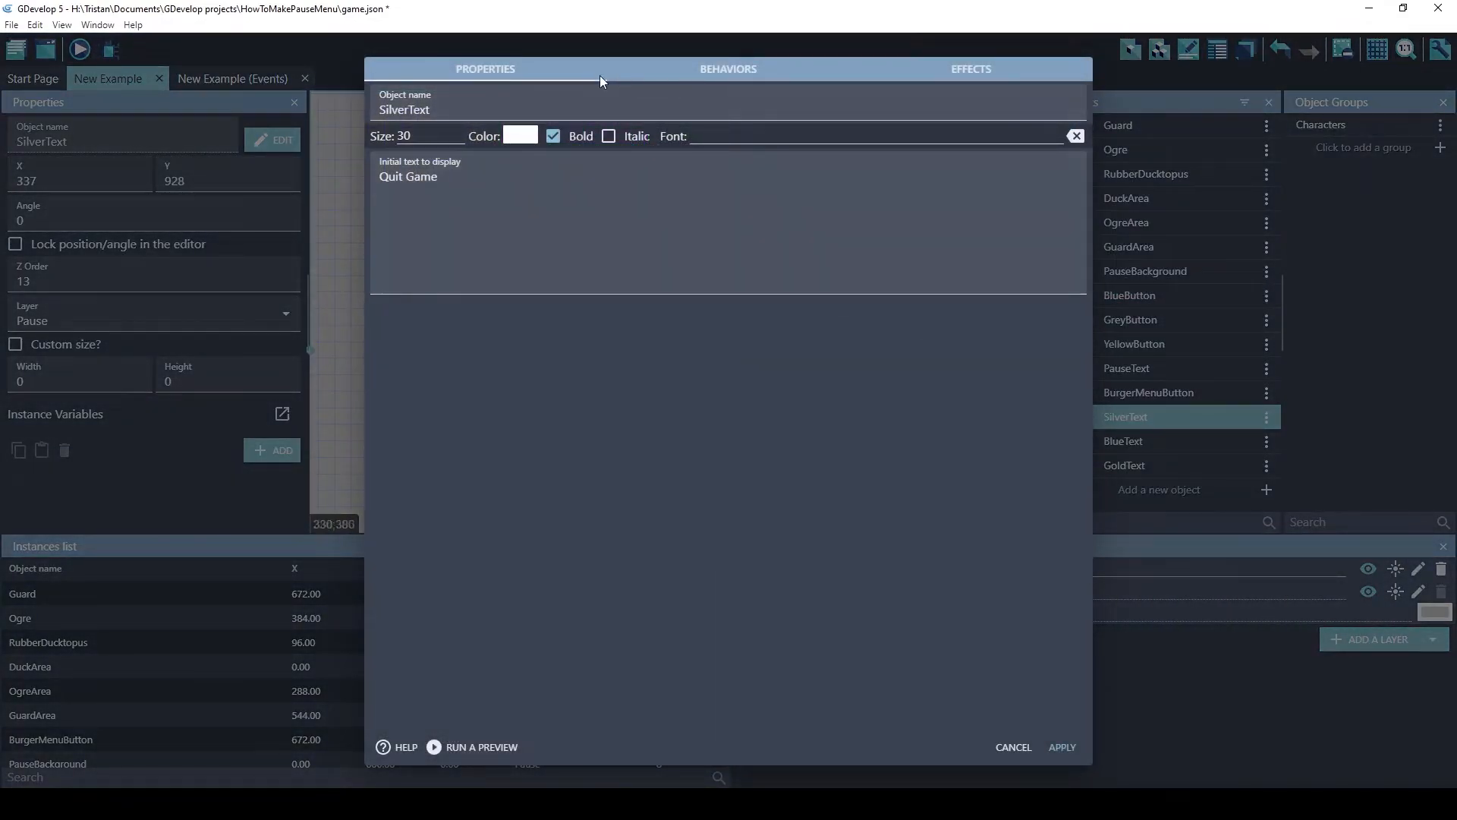
{"action": "left_click", "coordinate": [547, 218]}
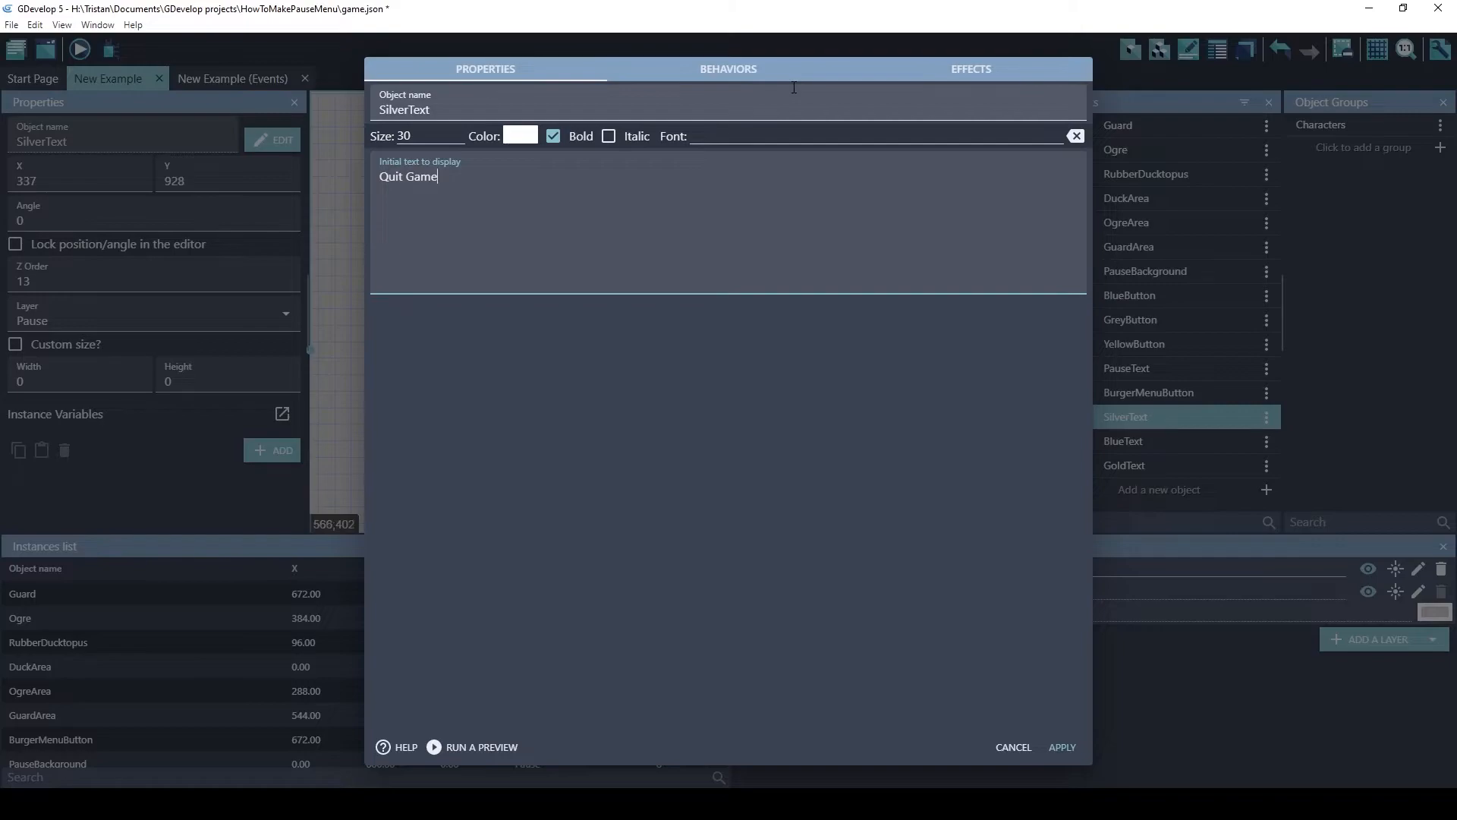
{"action": "left_click", "coordinate": [976, 76]}
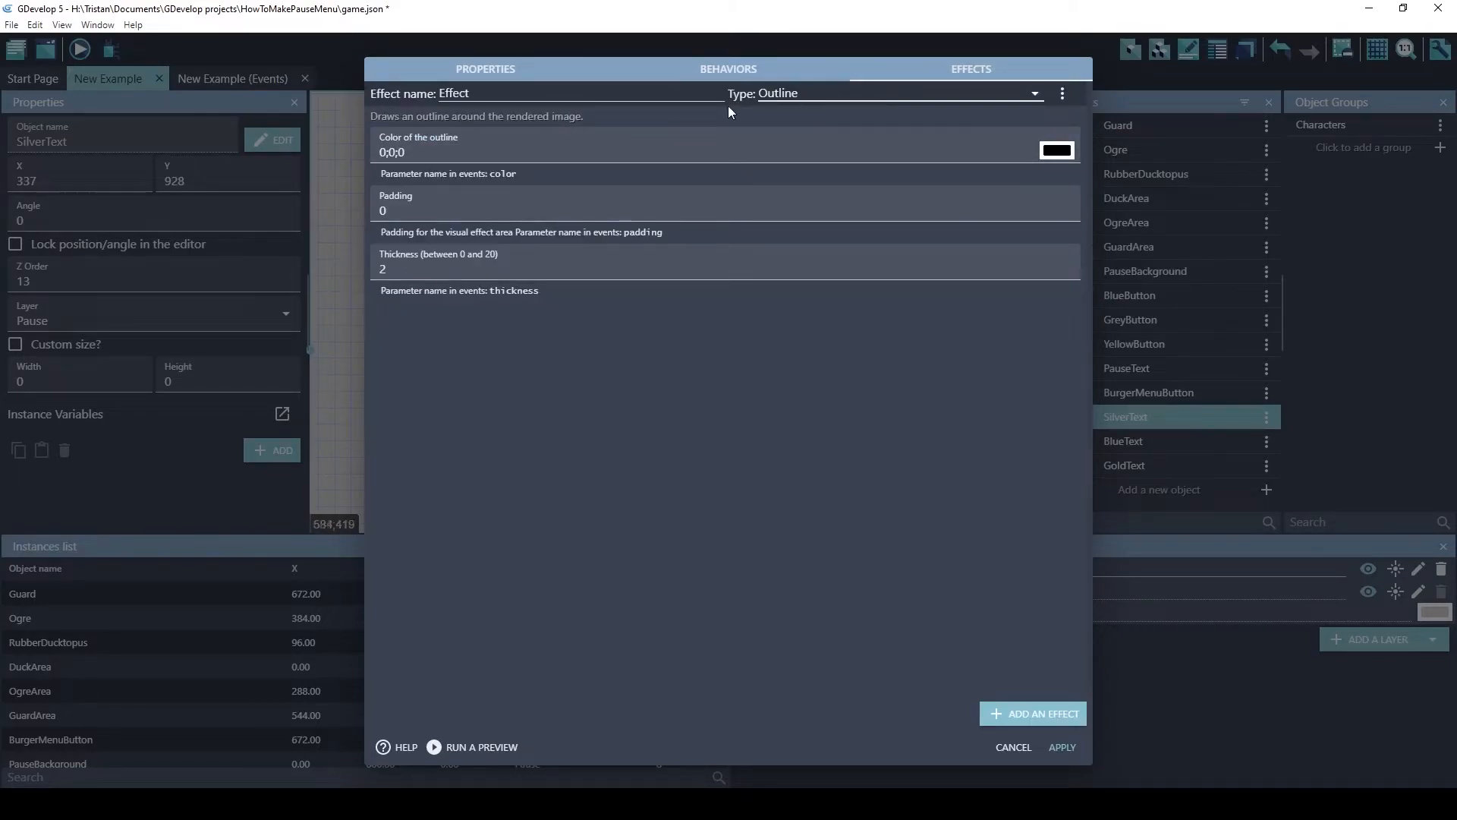
{"action": "left_click", "coordinate": [1013, 747]}
{"action": "left_click", "coordinate": [390, 292]}
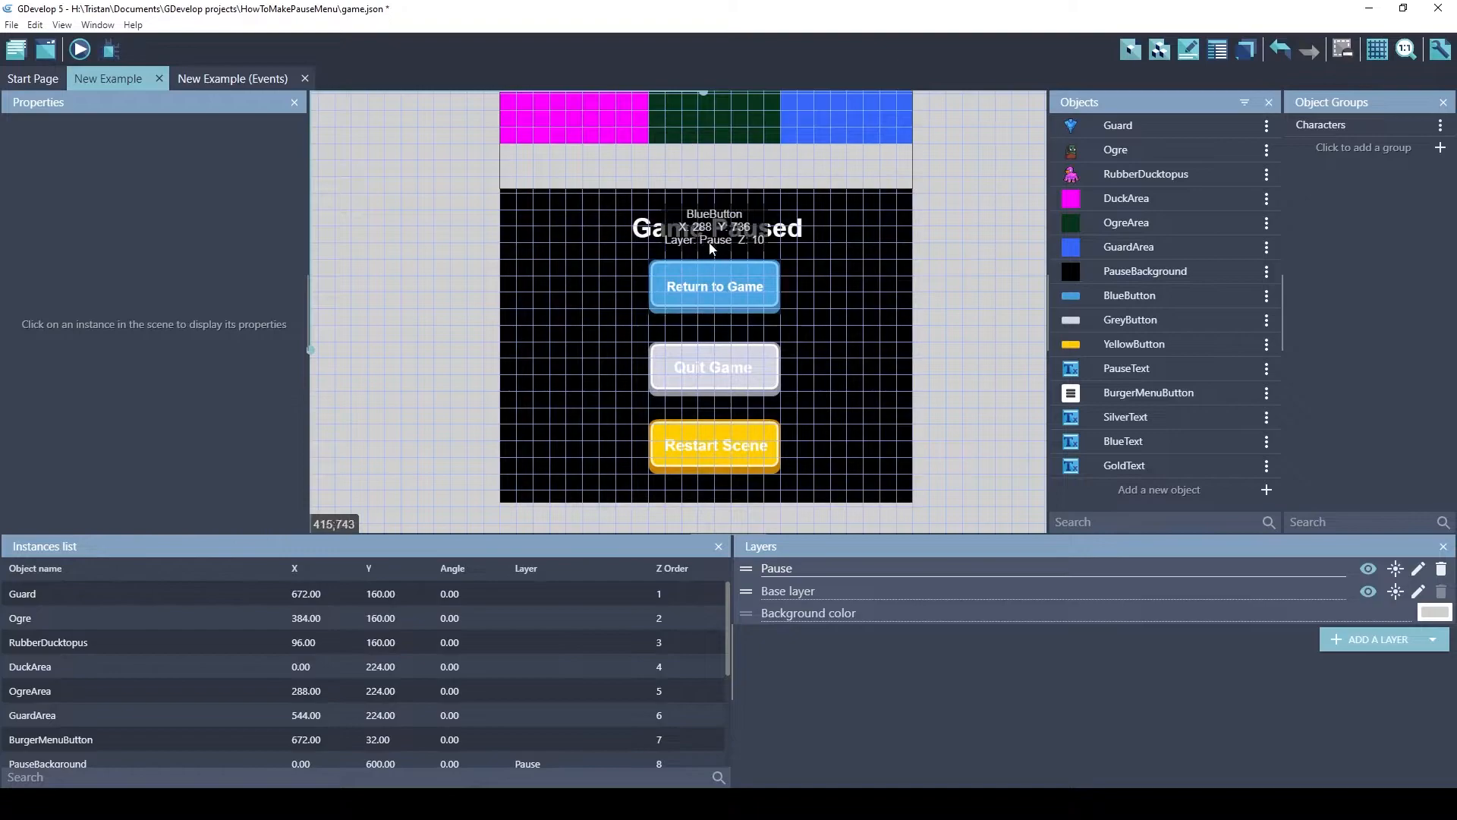
{"action": "double_click", "coordinate": [702, 287]}
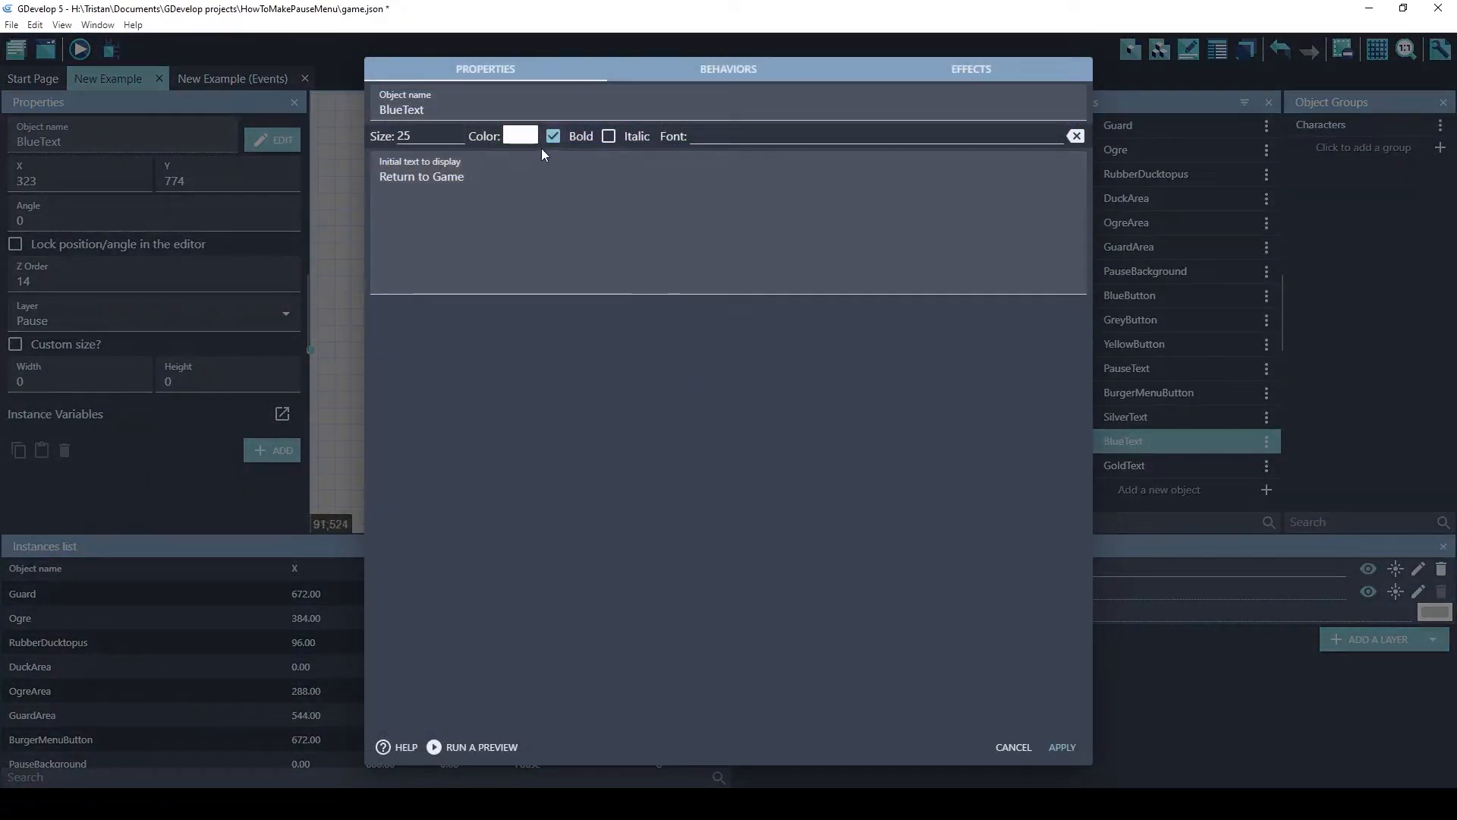
{"action": "left_click", "coordinate": [985, 72]}
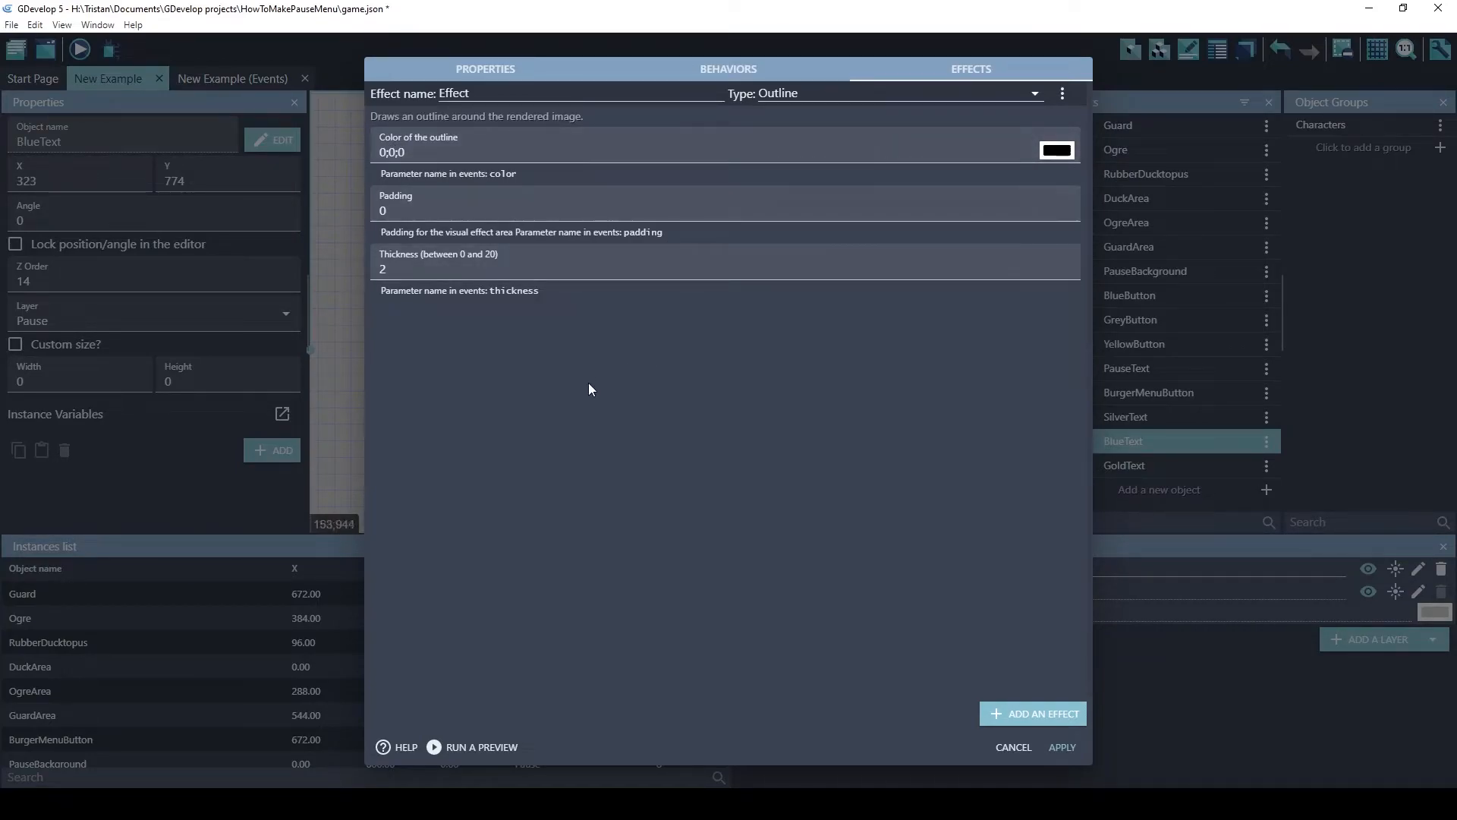
{"action": "left_click", "coordinate": [1063, 747]}
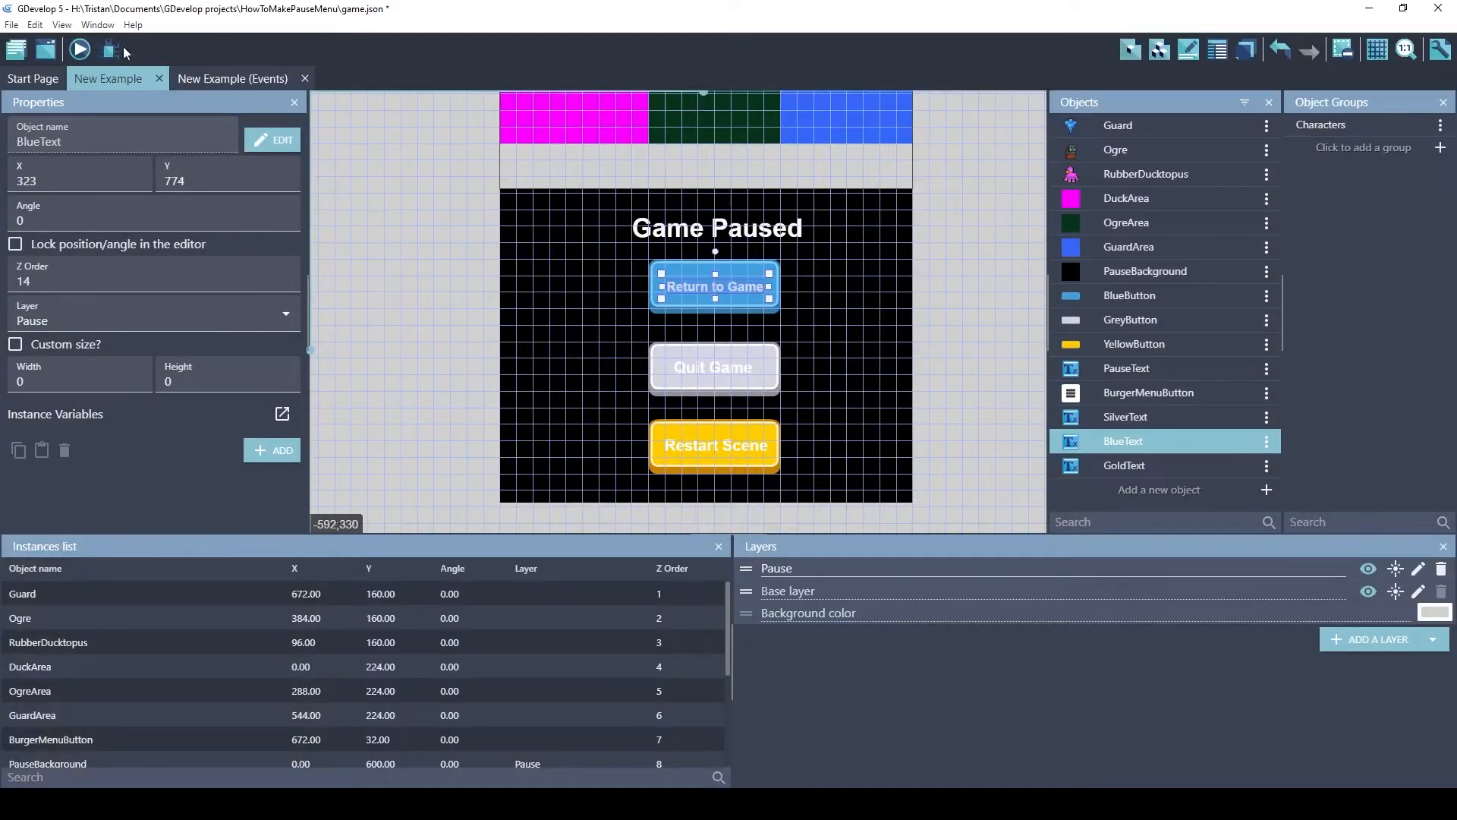
Preview the game twice, pausing with the burger menu button to check the menu's glowing buttons and outlined texts
{"action": "left_click", "coordinate": [84, 52]}
{"action": "left_click", "coordinate": [976, 224]}
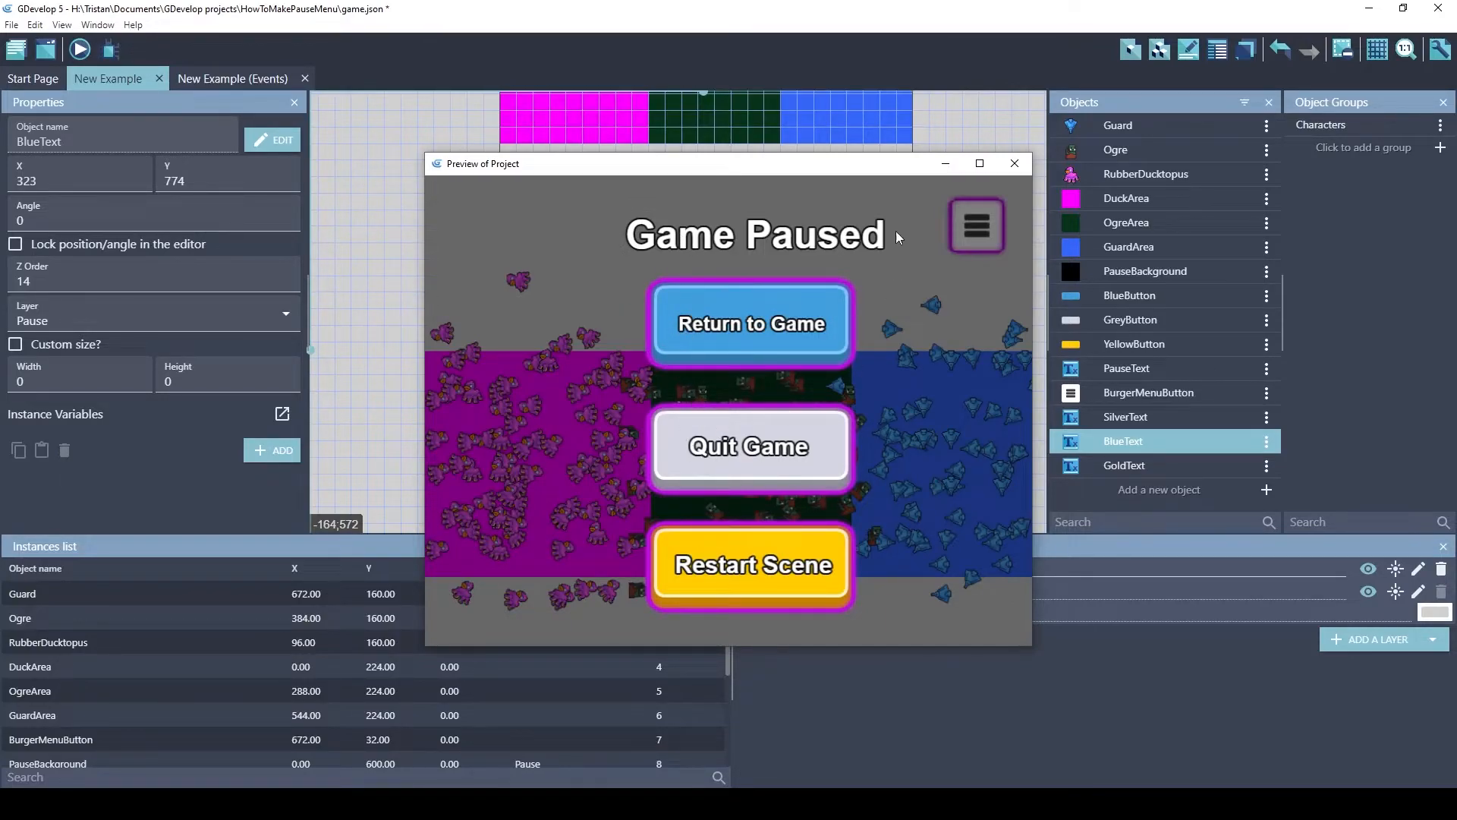
{"action": "left_click", "coordinate": [1016, 166]}
{"action": "left_click", "coordinate": [453, 223]}
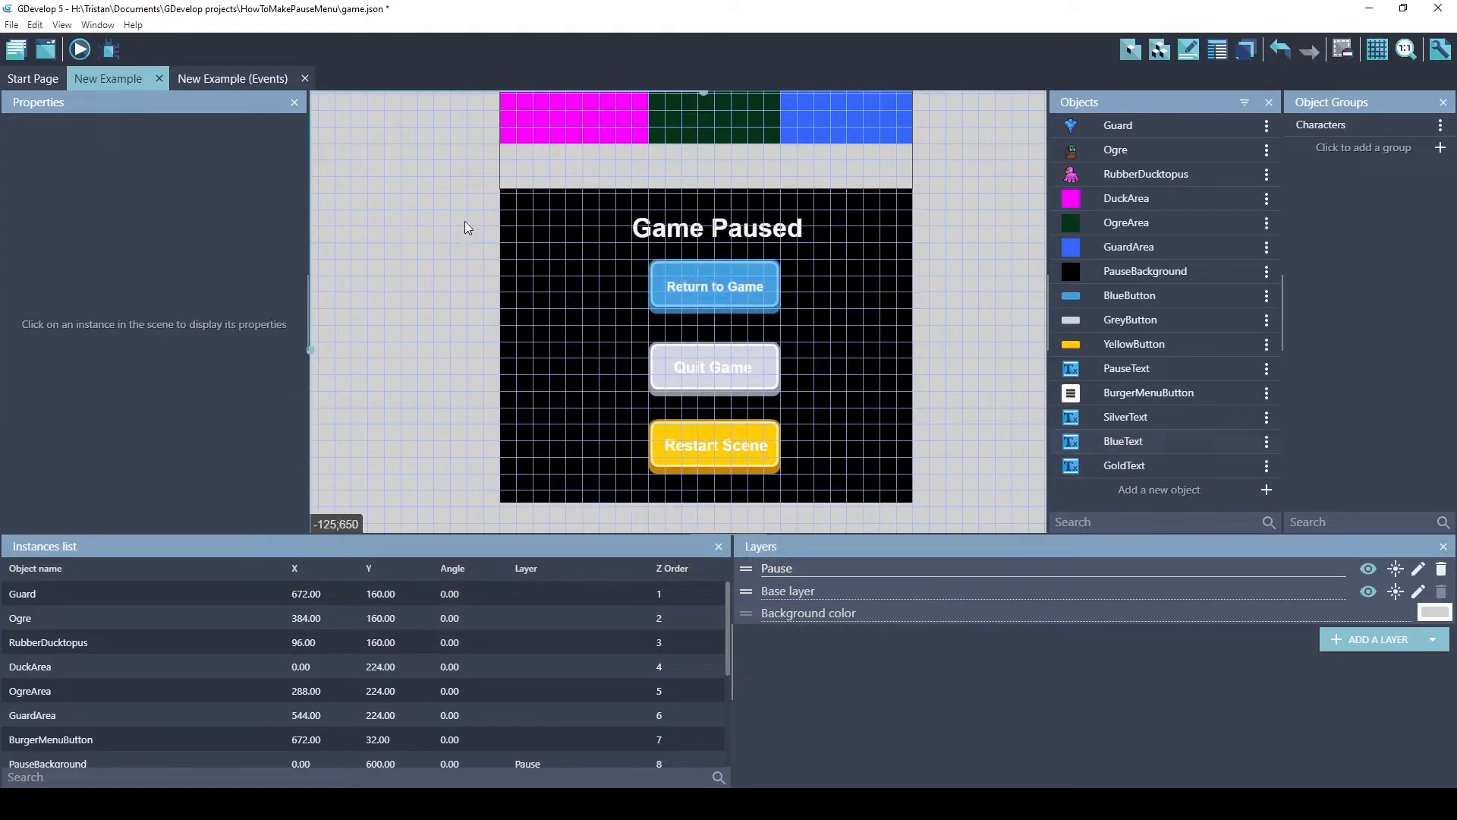
{"action": "key", "text": "F5"}
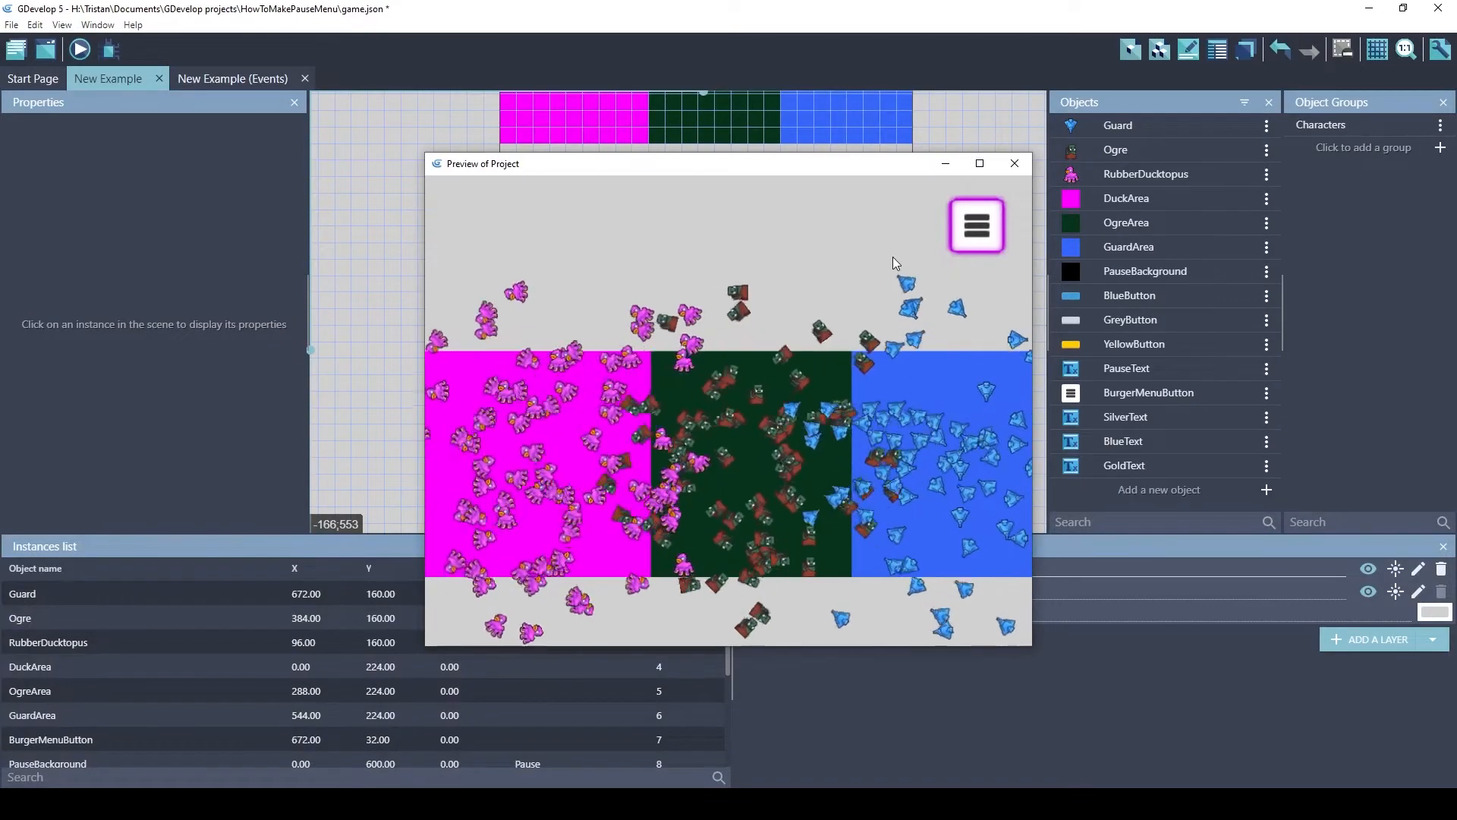
{"action": "left_click", "coordinate": [972, 229]}
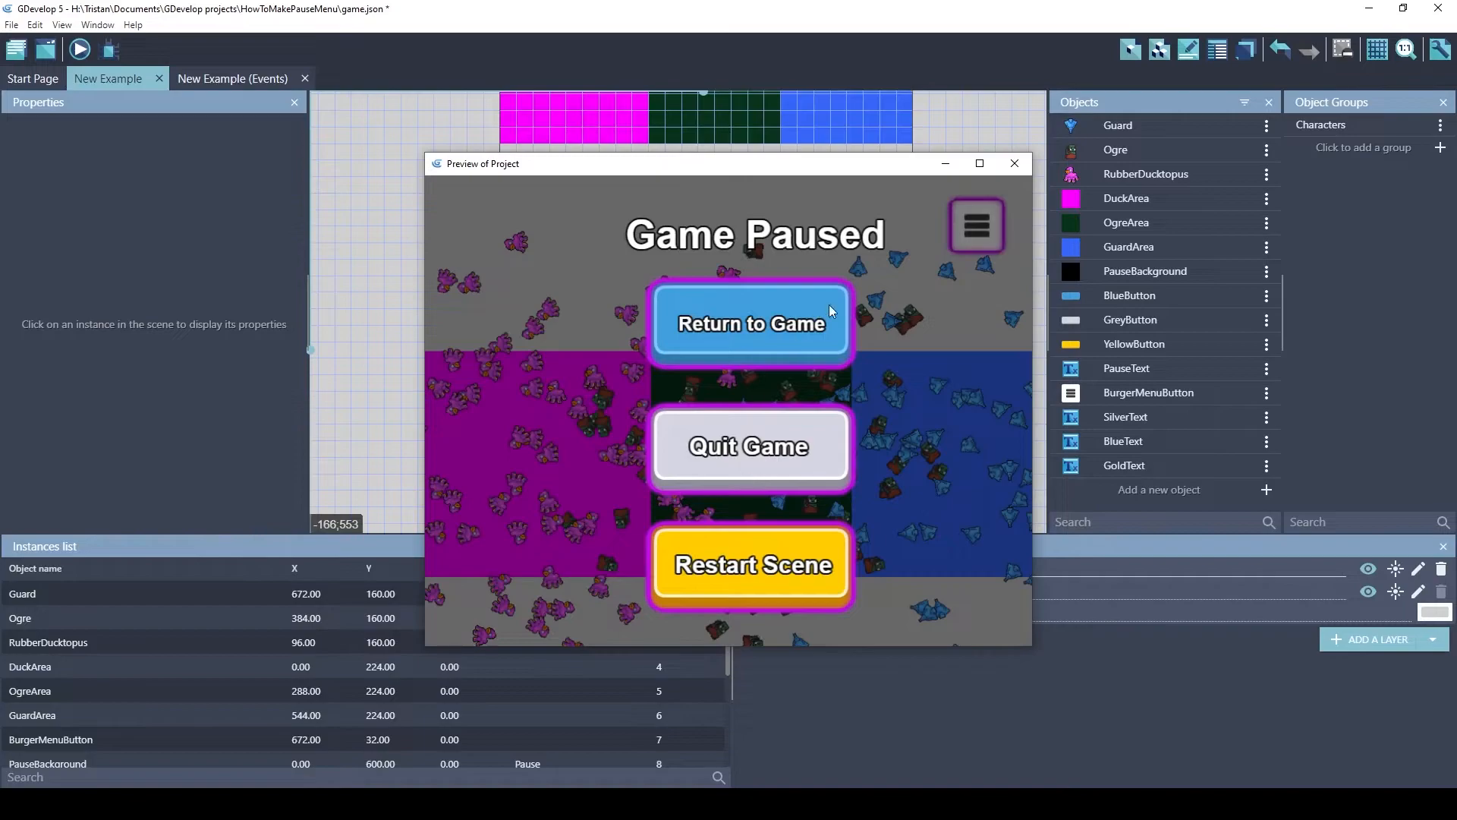
{"action": "left_click", "coordinate": [1014, 164]}
Add a new object group and name it Buttons
{"action": "left_click", "coordinate": [1377, 148]}
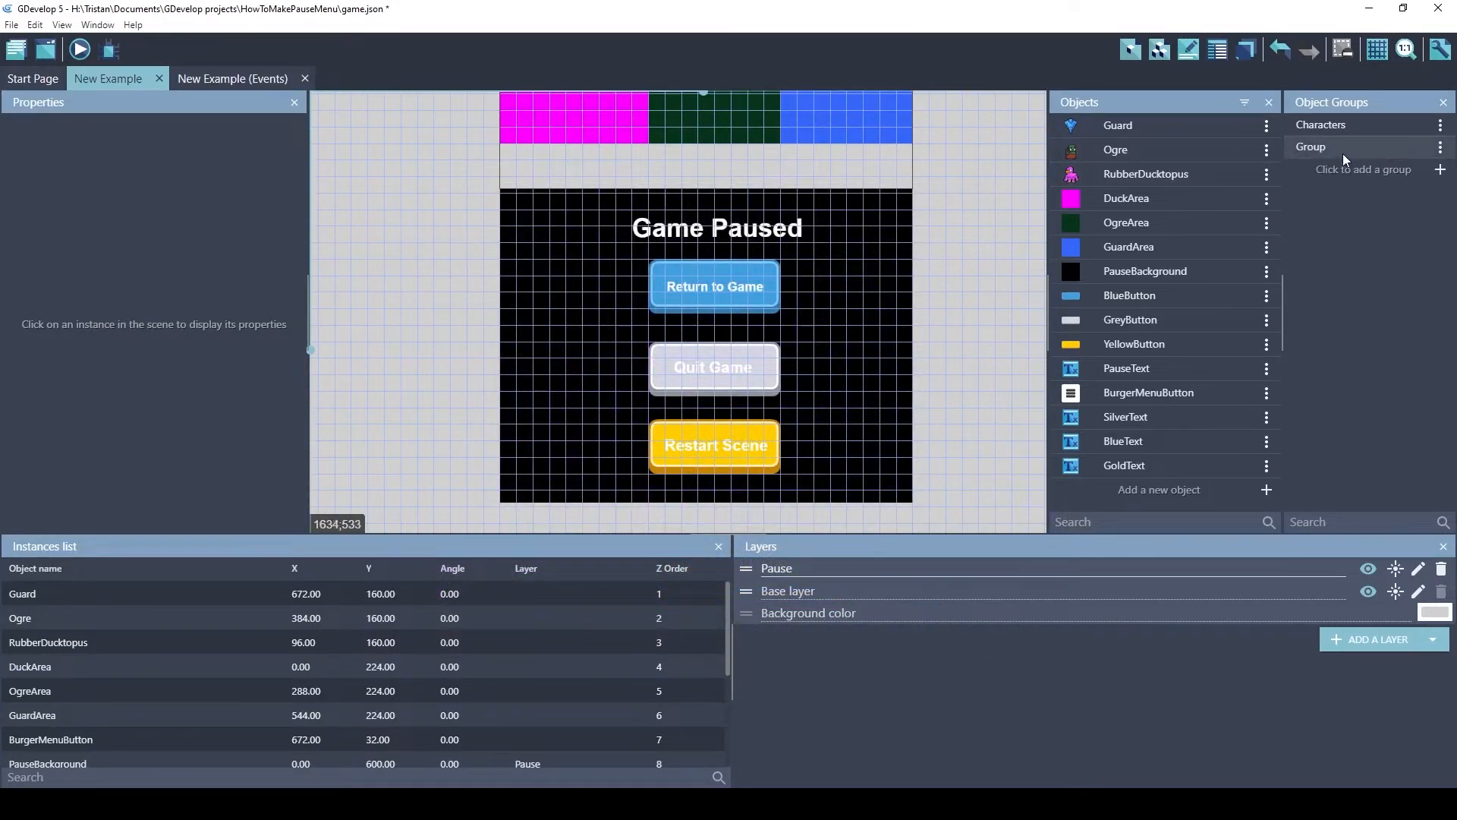
{"action": "left_click", "coordinate": [1439, 147]}
{"action": "left_click", "coordinate": [1379, 202]}
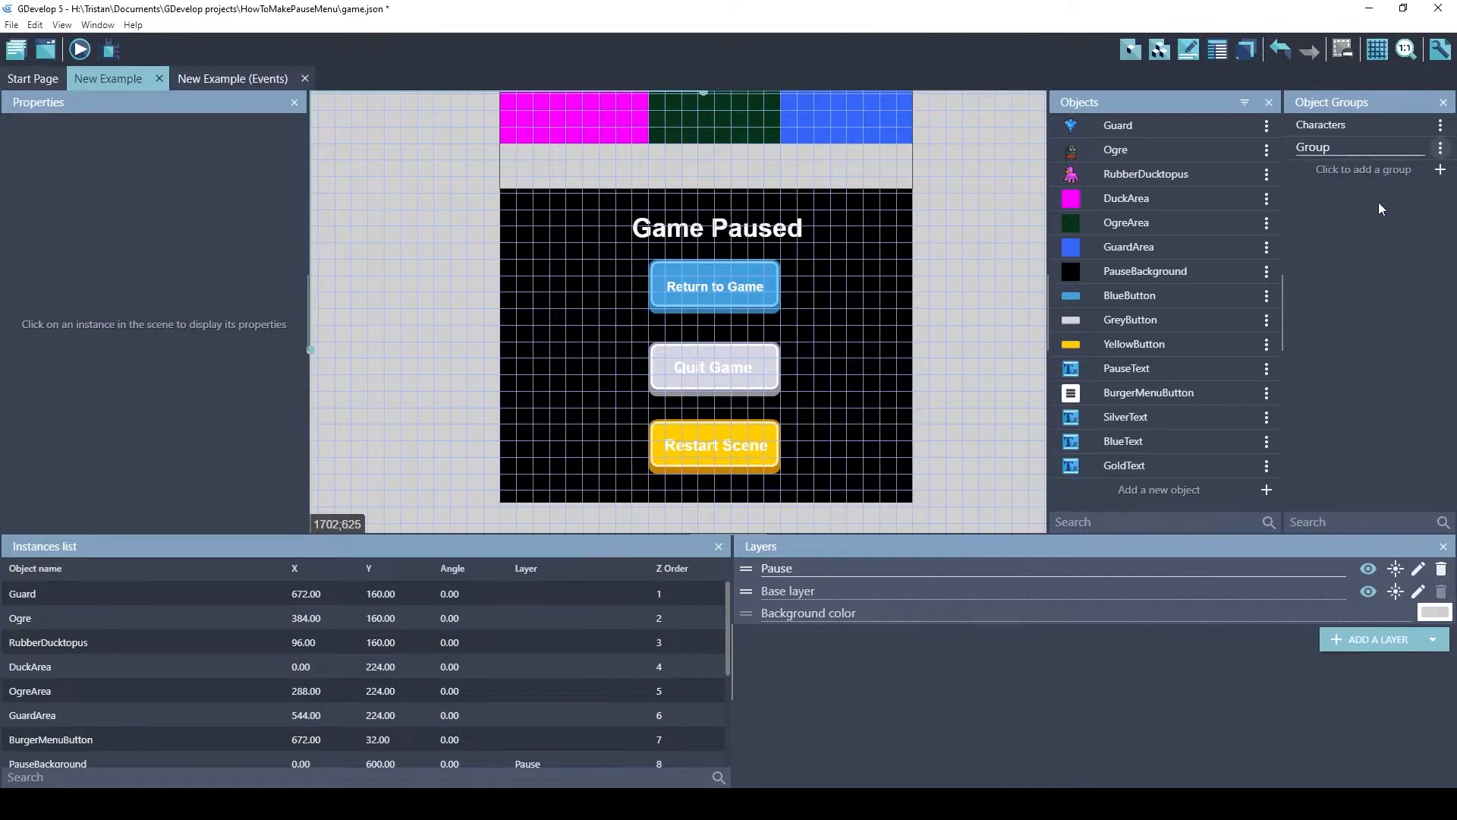
{"action": "key", "text": "BackSpace"}
{"action": "key", "text": "BackSpace"}
{"action": "key", "text": "BackSpace"}
{"action": "key", "text": "BackSpace"}
{"action": "type", "text": "Buttons"}
{"action": "key", "text": "Return"}
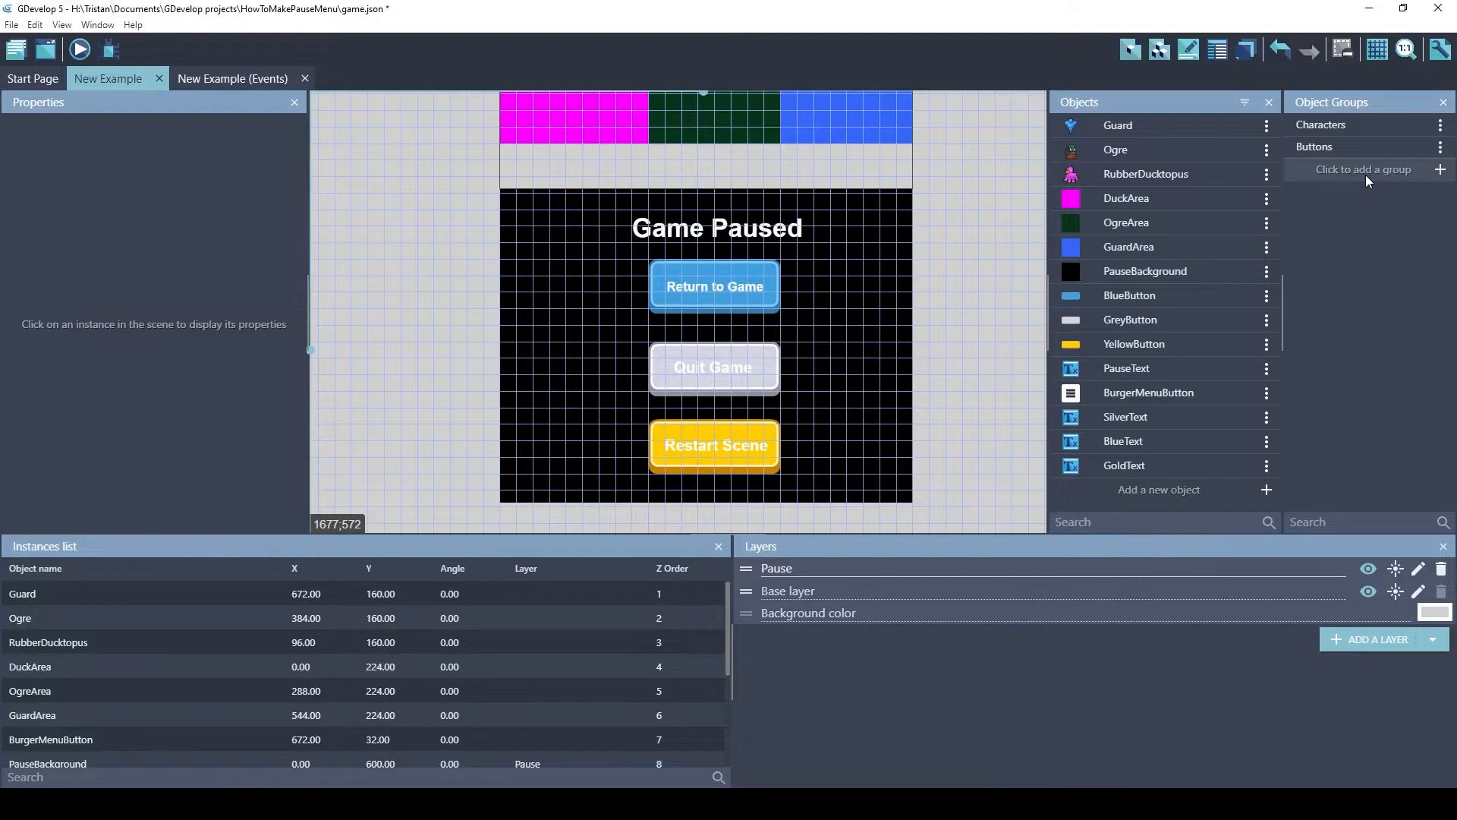
Add BlueButton, GreyButton and YellowButton to the Buttons group
{"action": "left_click", "coordinate": [1341, 150]}
{"action": "left_click", "coordinate": [577, 434]}
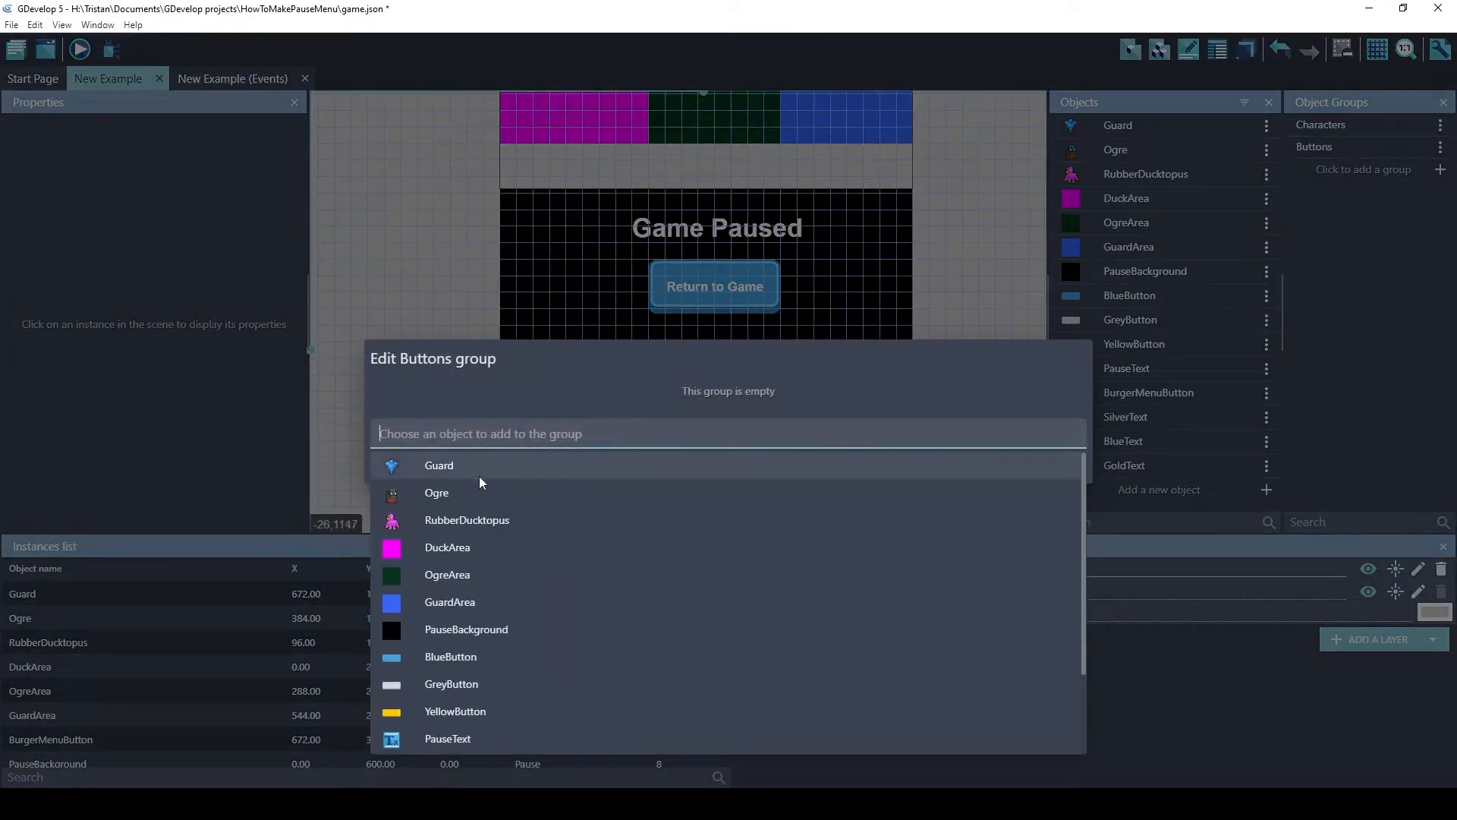
{"action": "left_click", "coordinate": [511, 652]}
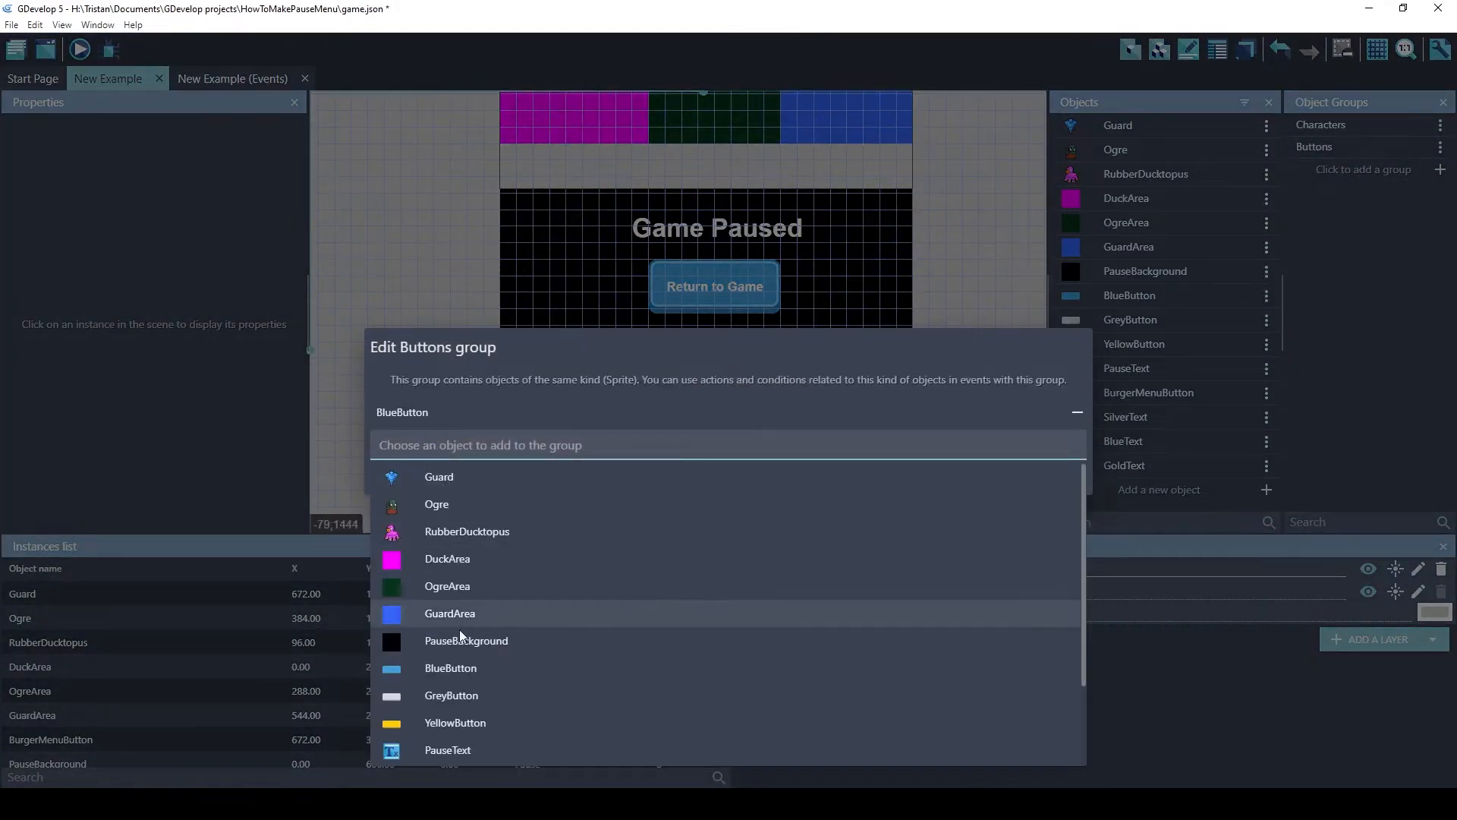
{"action": "left_click", "coordinate": [482, 694]}
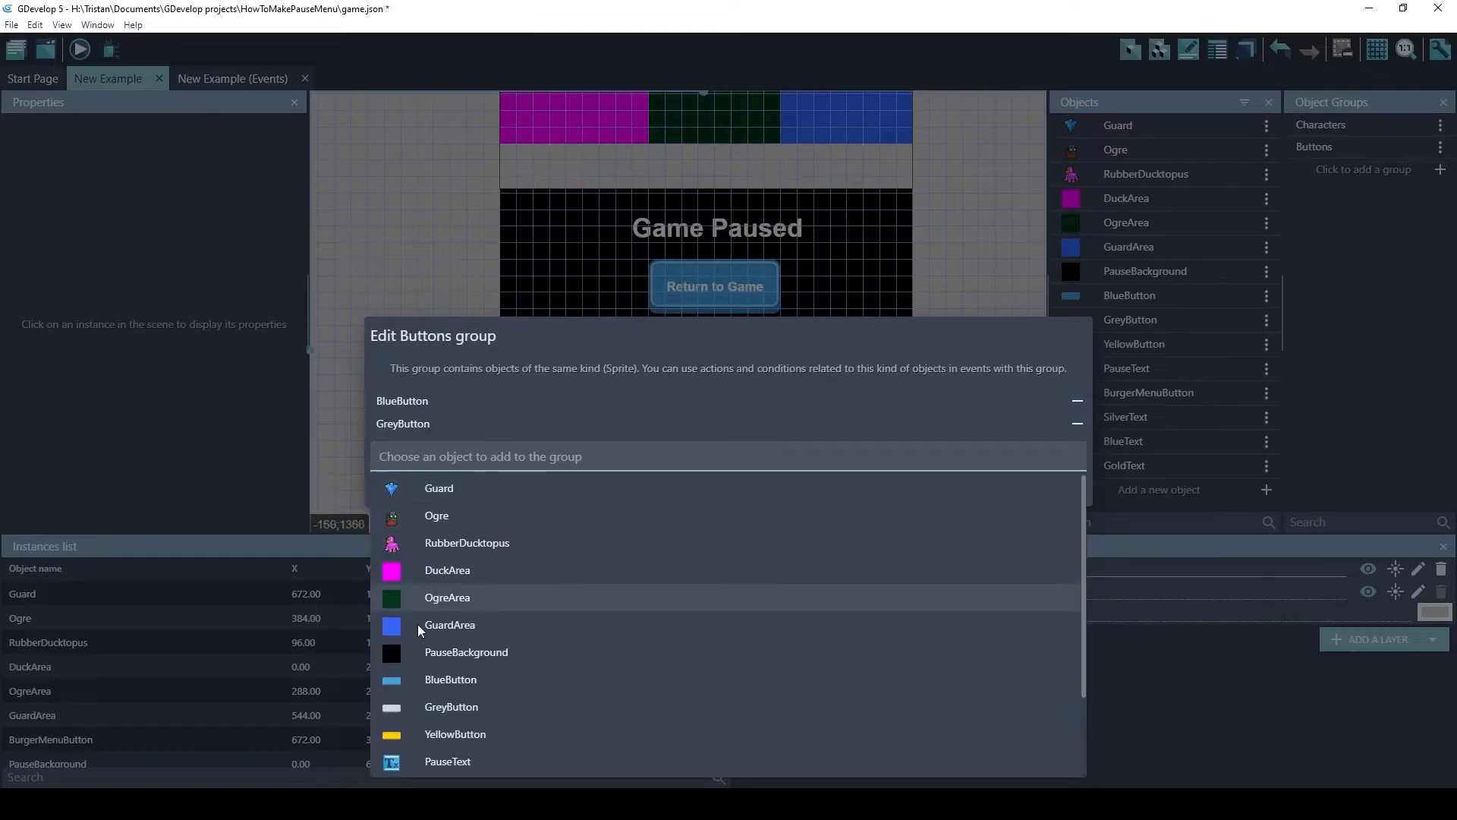
{"action": "left_click", "coordinate": [455, 734]}
{"action": "left_click", "coordinate": [1061, 499]}
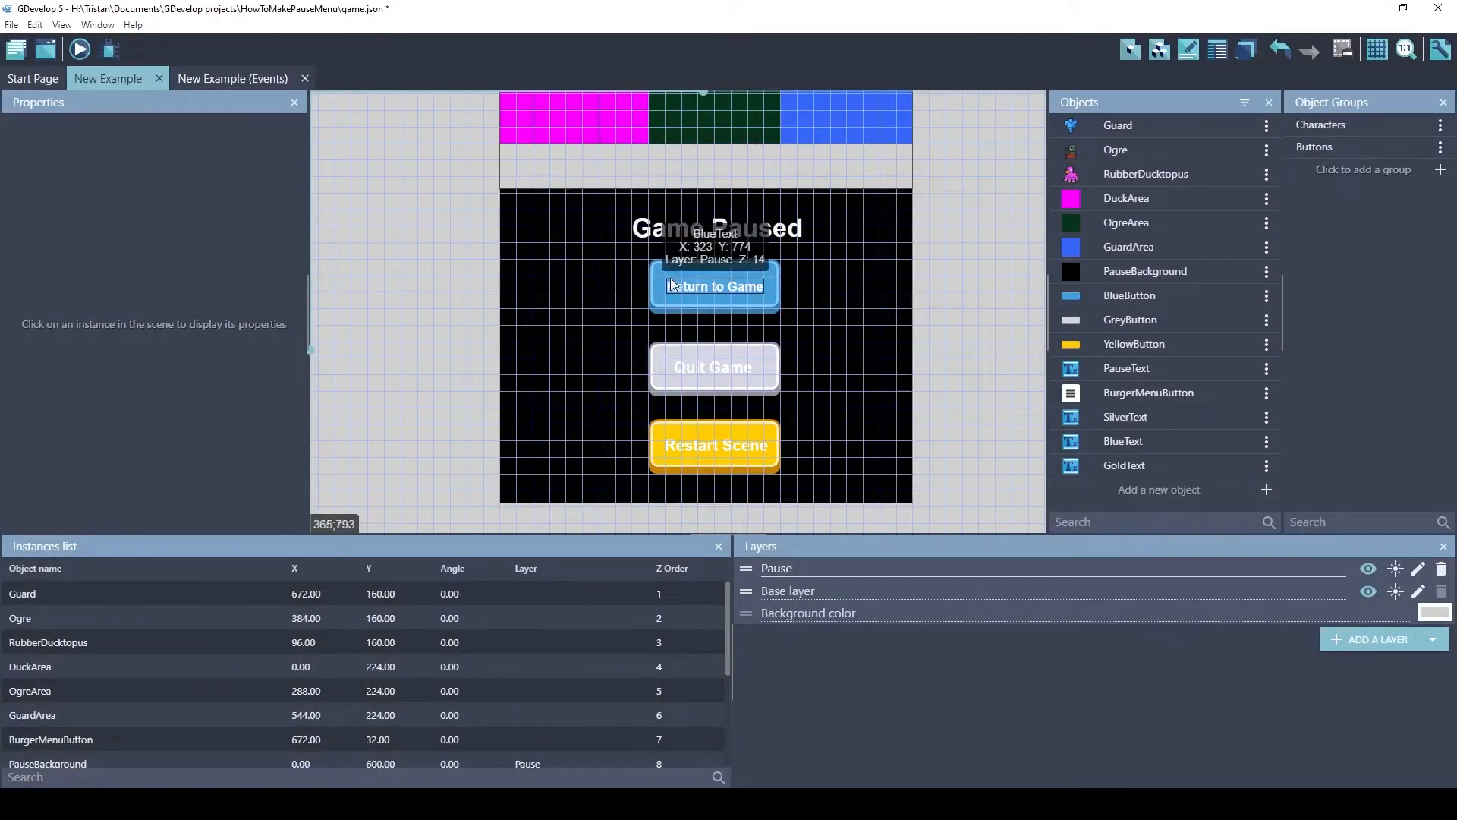
Add an empty event in the scene's events below the GamePaused false event and move it out to that event's level
{"action": "left_click", "coordinate": [217, 74]}
{"action": "left_click", "coordinate": [149, 662]}
{"action": "left_click", "coordinate": [1228, 50]}
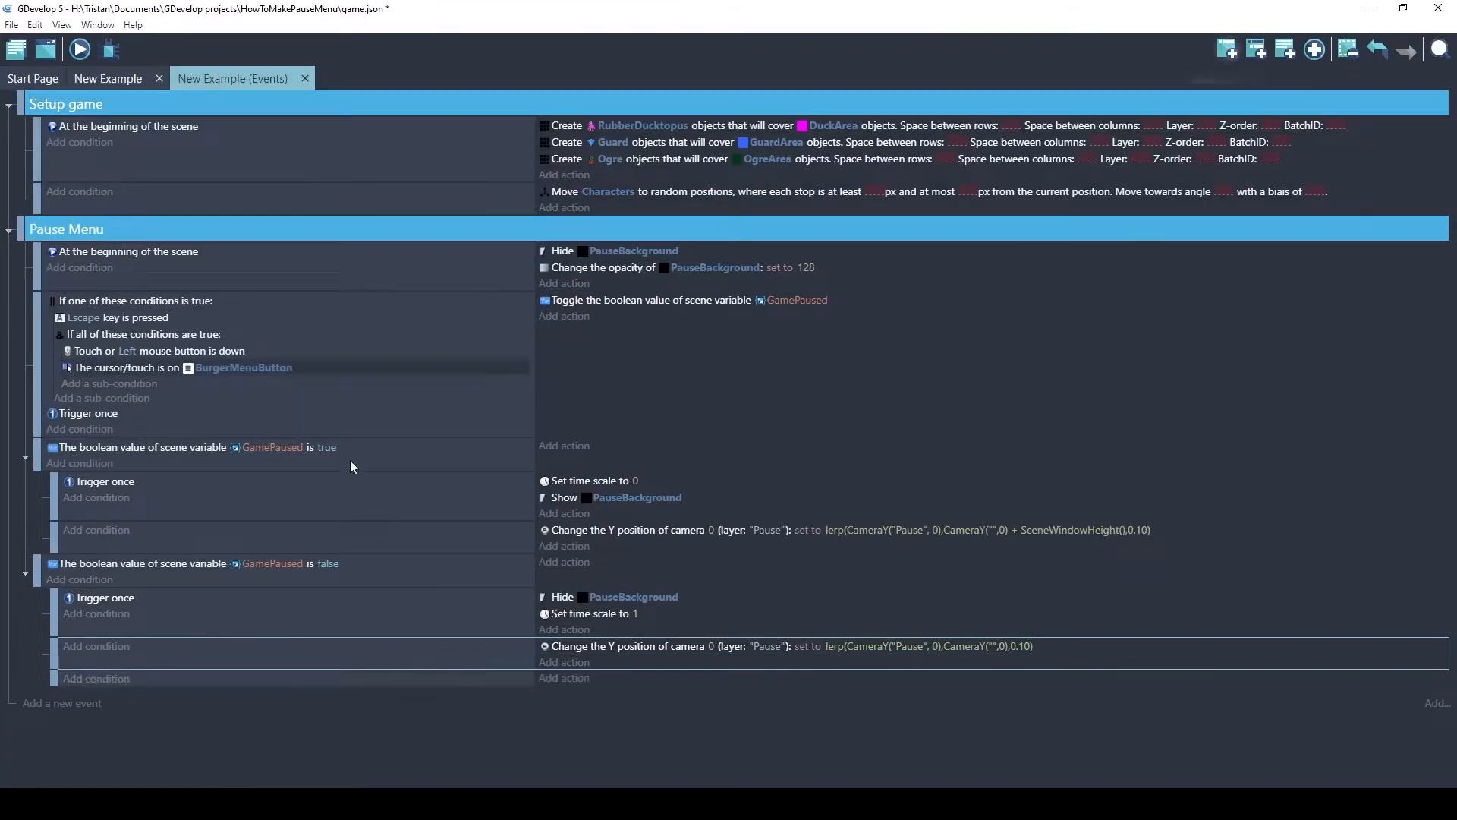
{"action": "left_click_drag", "start_coordinate": [55, 678], "coordinate": [44, 686]}
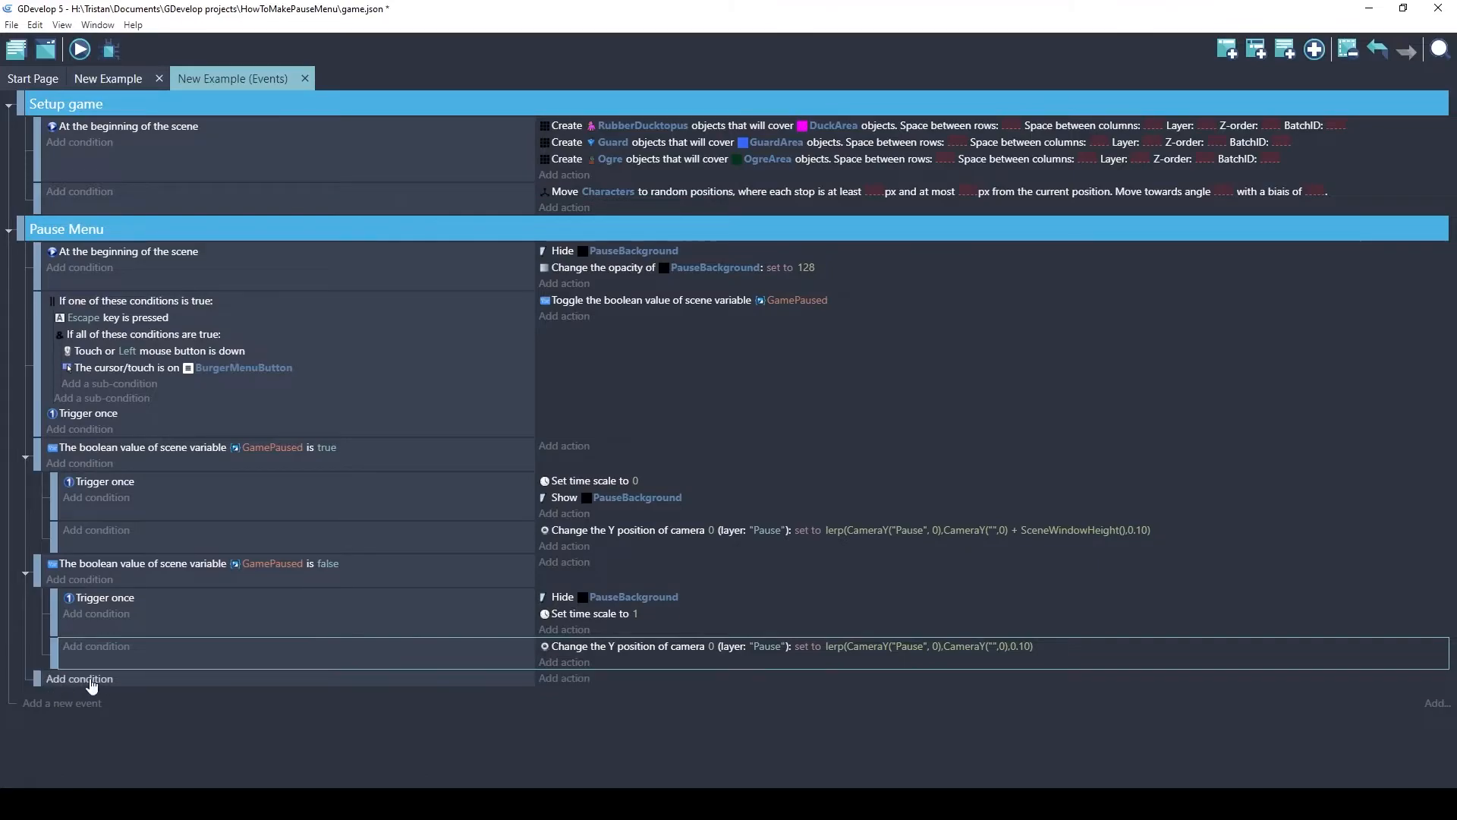
Give the new event the condition that the cursor/touch is on the Buttons group
{"action": "left_click", "coordinate": [79, 678]}
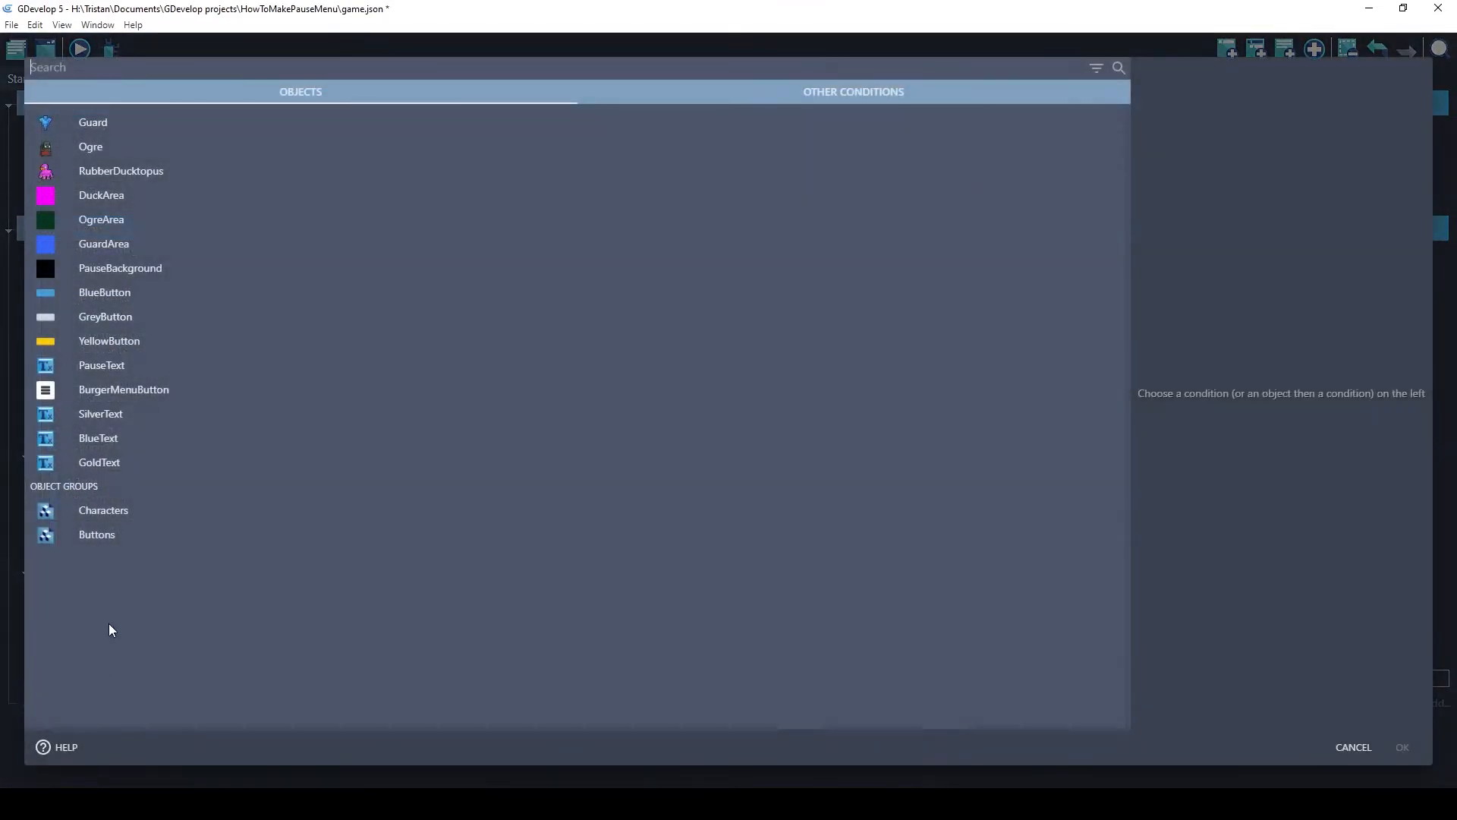
{"action": "left_click", "coordinate": [160, 539]}
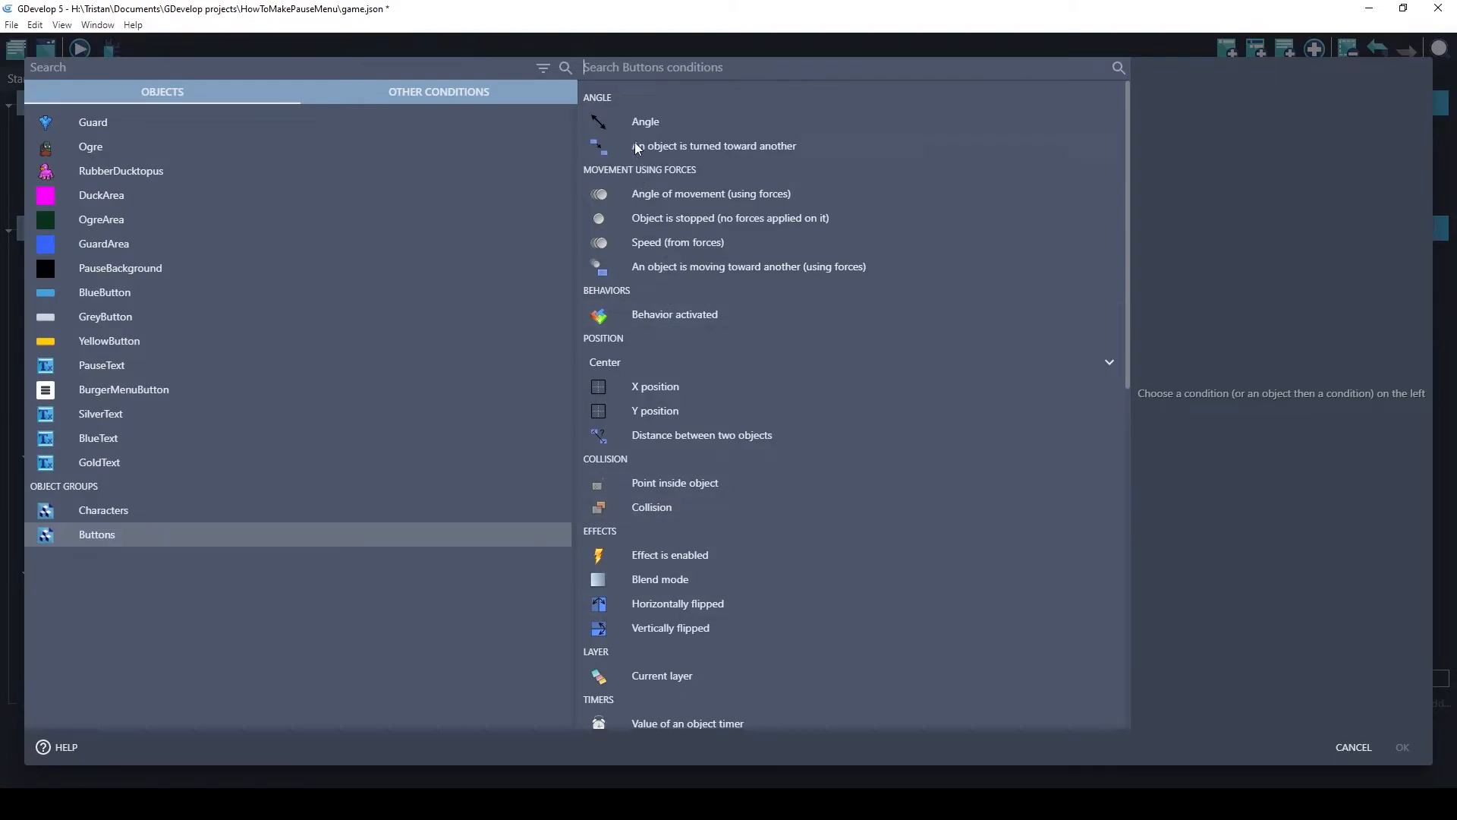
{"action": "scroll", "coordinate": [686, 454], "scroll_direction": "down", "scroll_amount": 2}
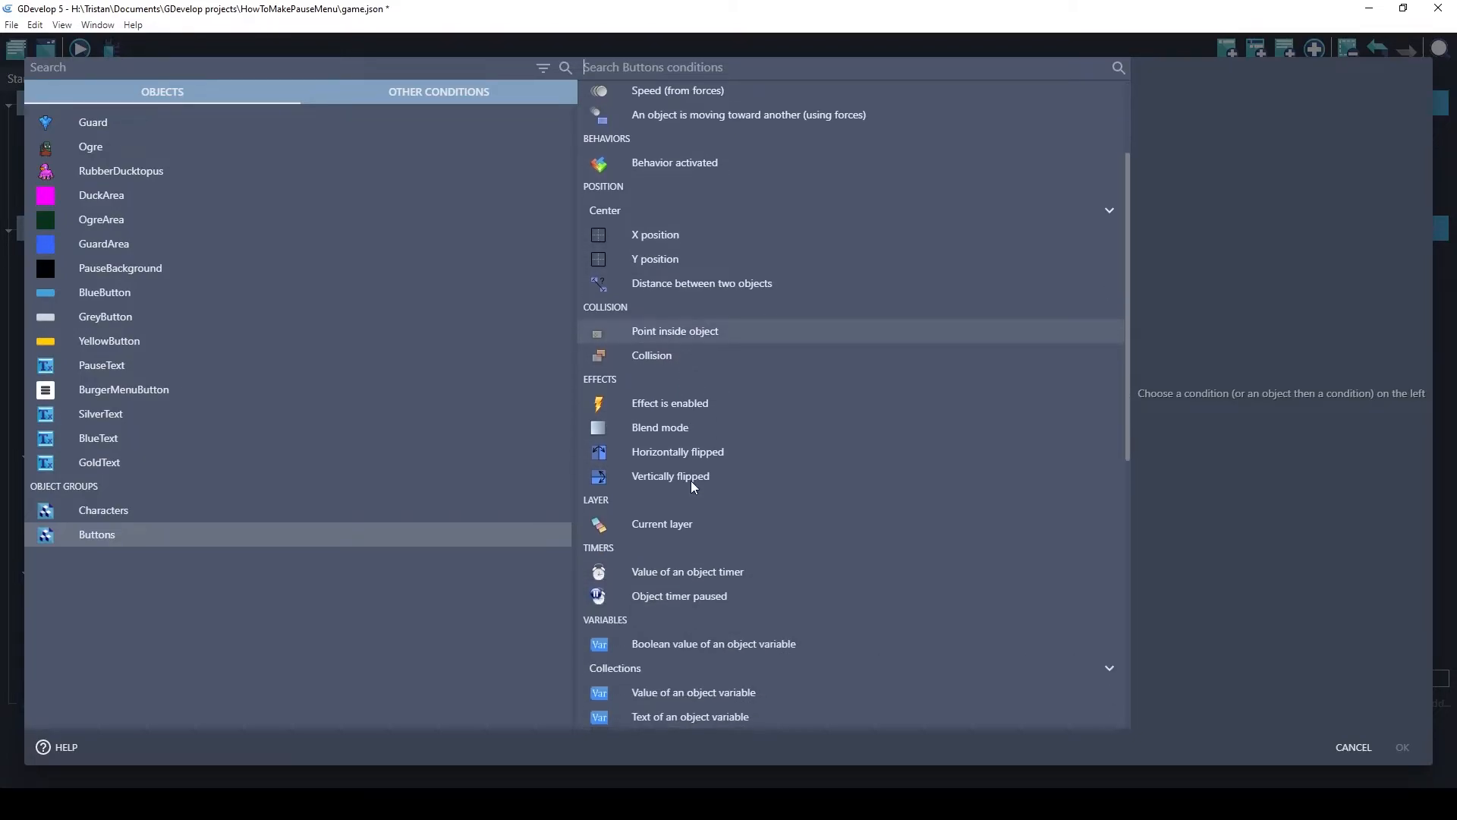
{"action": "type", "text": "mou"}
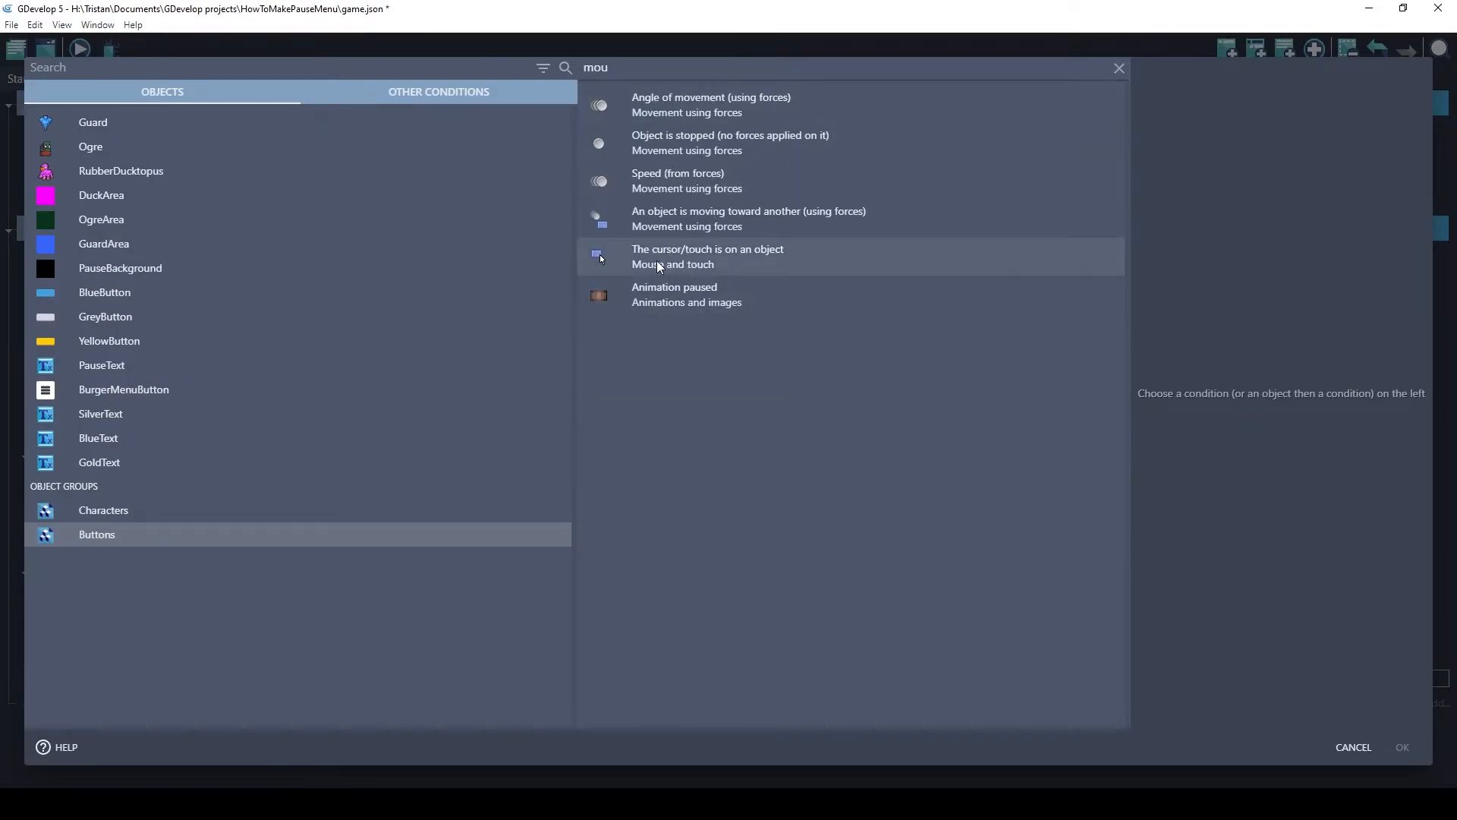
{"action": "left_click", "coordinate": [711, 258]}
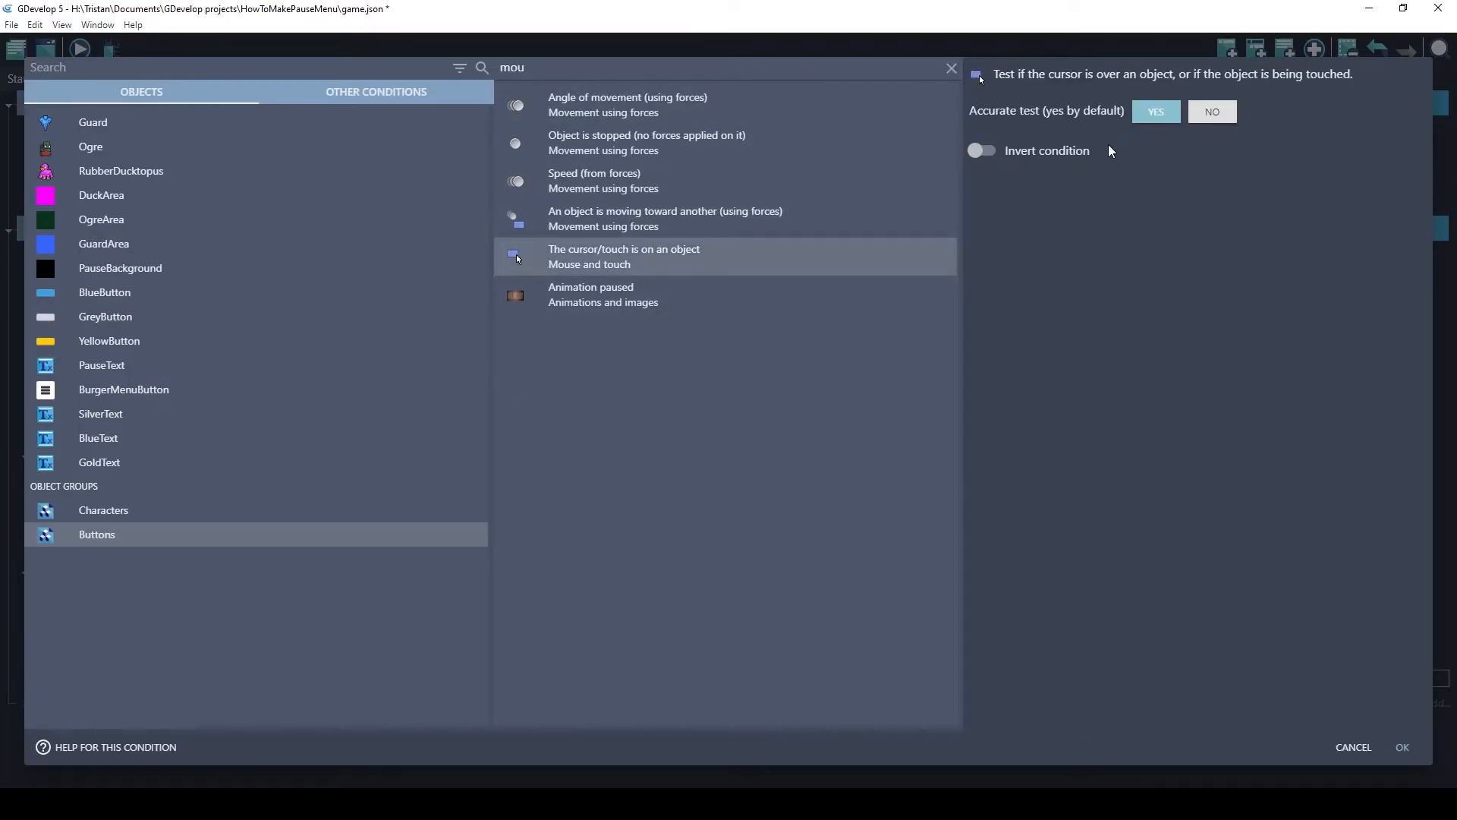
{"action": "left_click", "coordinate": [1403, 747]}
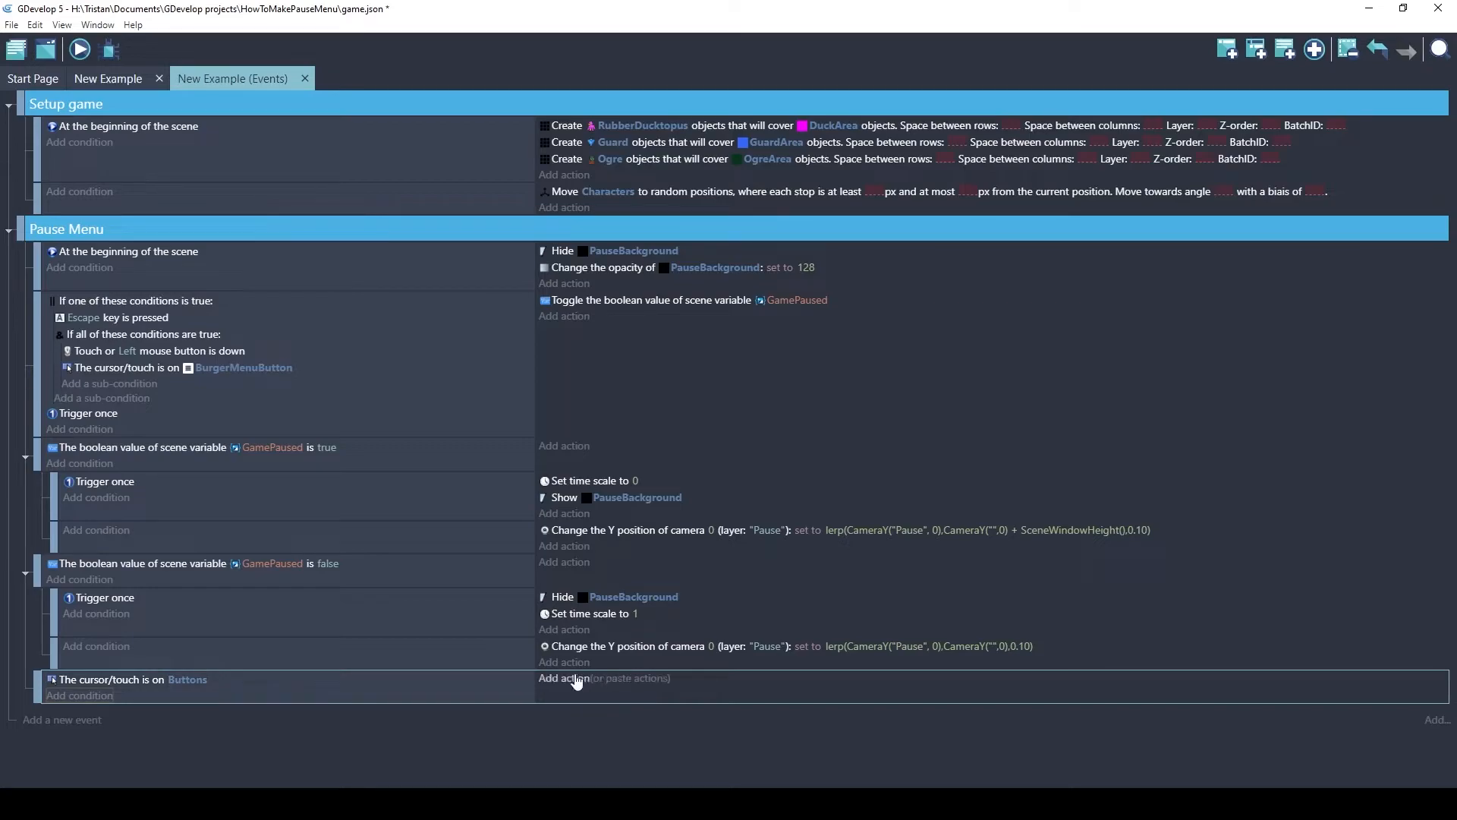
Check the exact name of BlueButton's Glow effect in the scene editor and return to the events
{"action": "left_click", "coordinate": [117, 80]}
{"action": "double_click", "coordinate": [672, 265]}
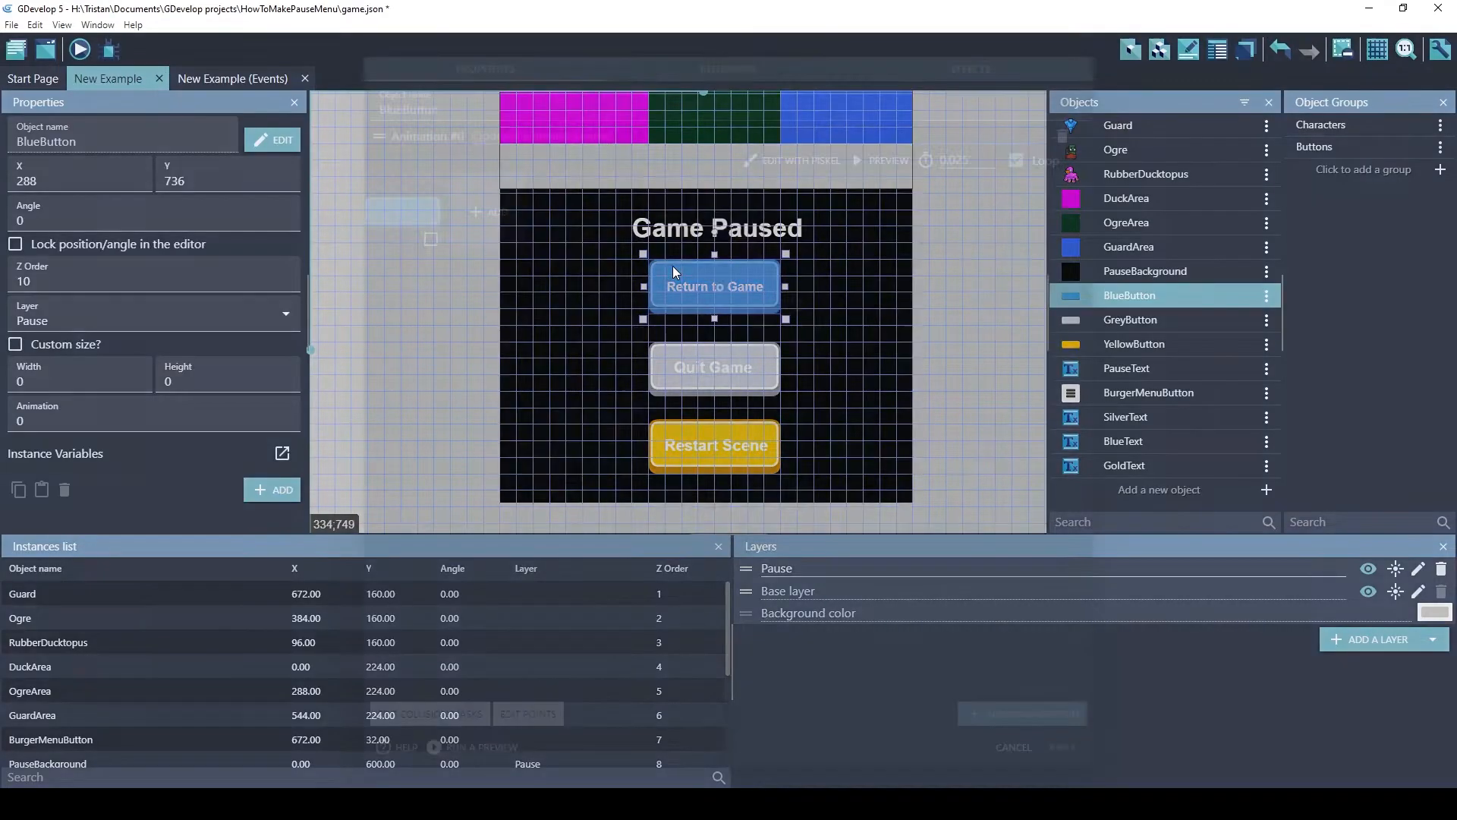
{"action": "left_click", "coordinate": [974, 70]}
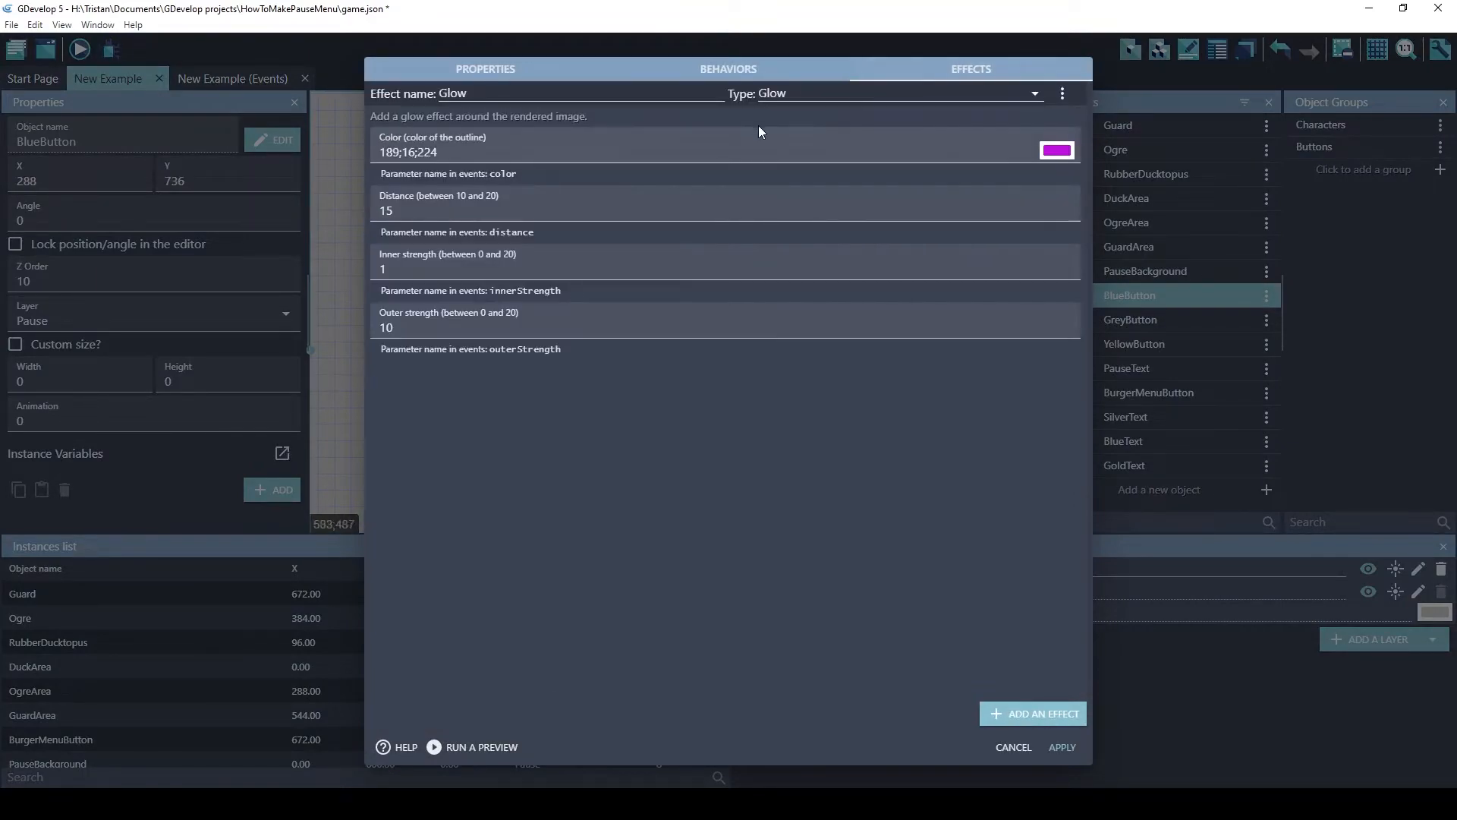
{"action": "double_click", "coordinate": [435, 99]}
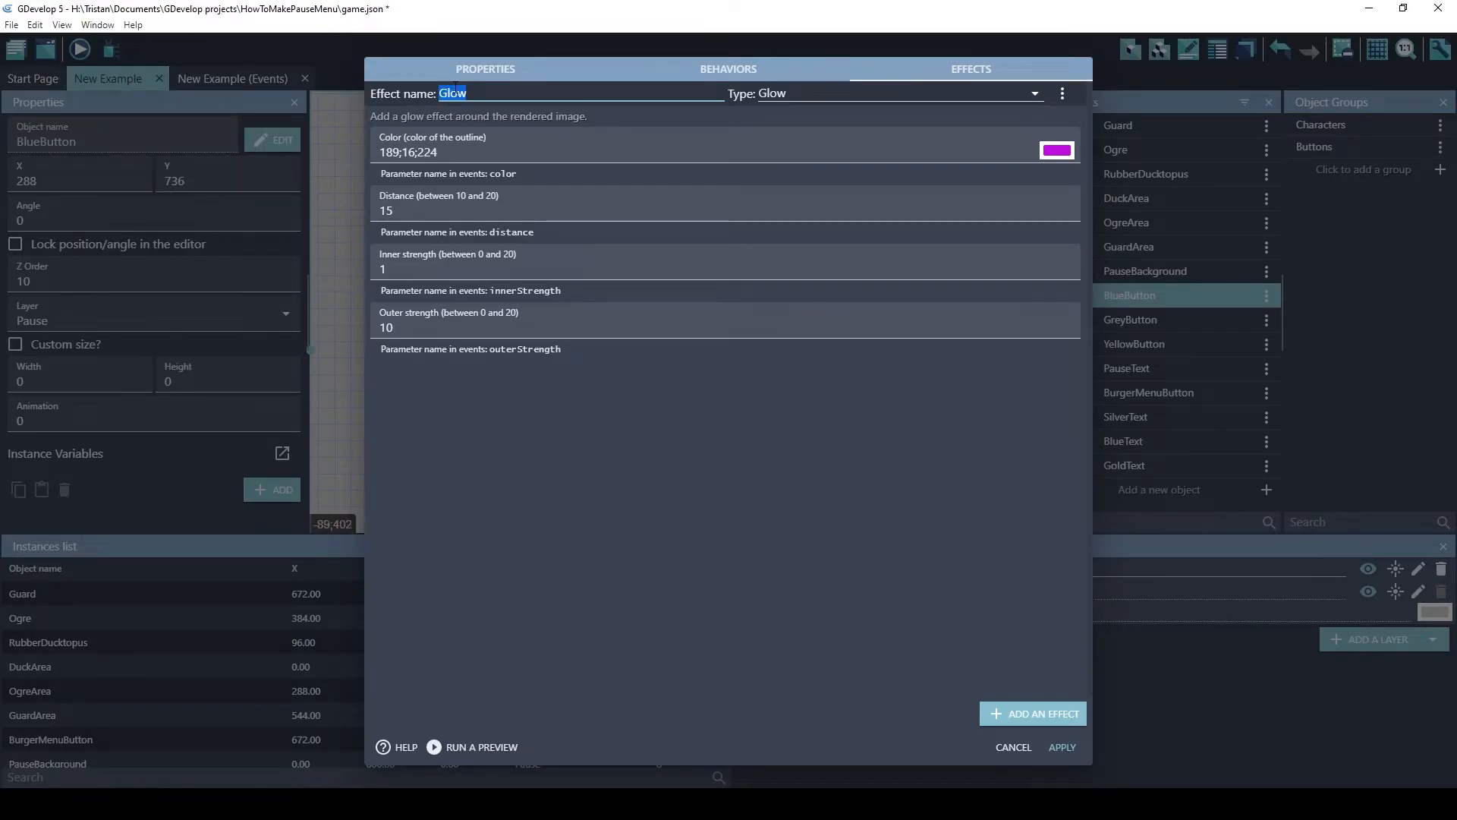
{"action": "left_click", "coordinate": [1062, 752]}
{"action": "left_click", "coordinate": [228, 79]}
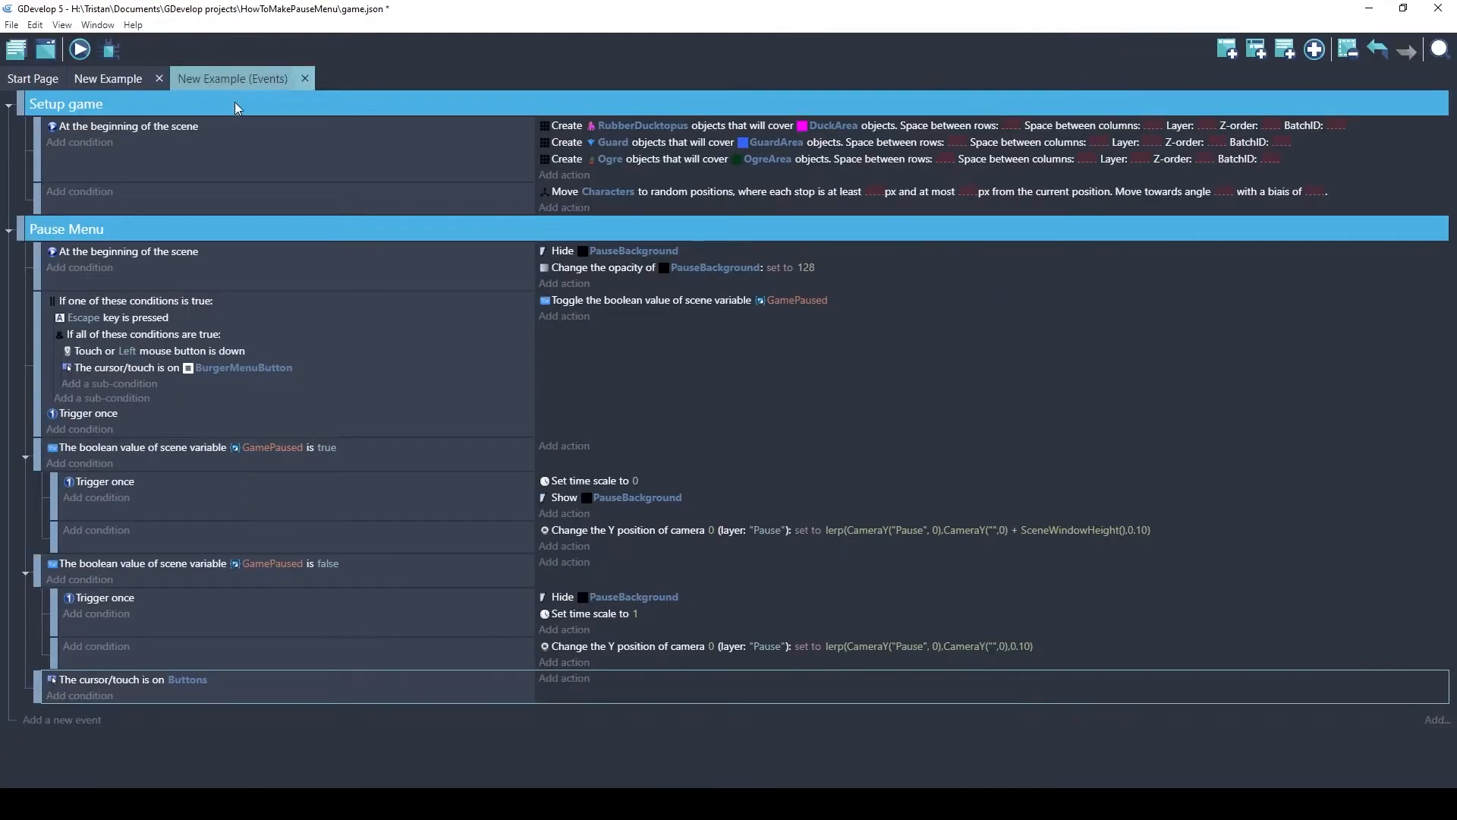
Add an action to the Buttons cursor event that enables the "Glow" effect on the Buttons group, set to yes
{"action": "left_click", "coordinate": [566, 679]}
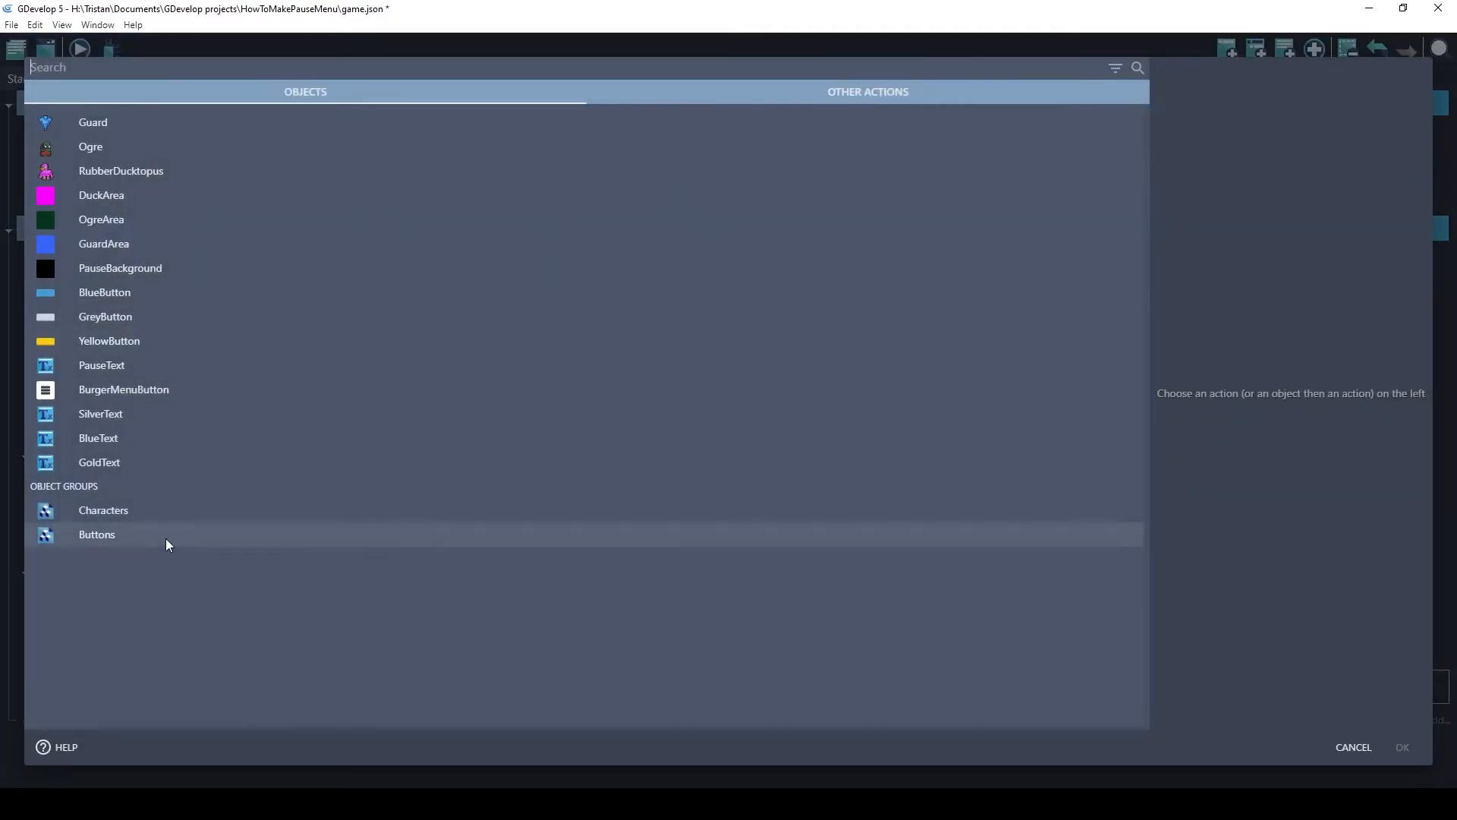
{"action": "left_click", "coordinate": [94, 531]}
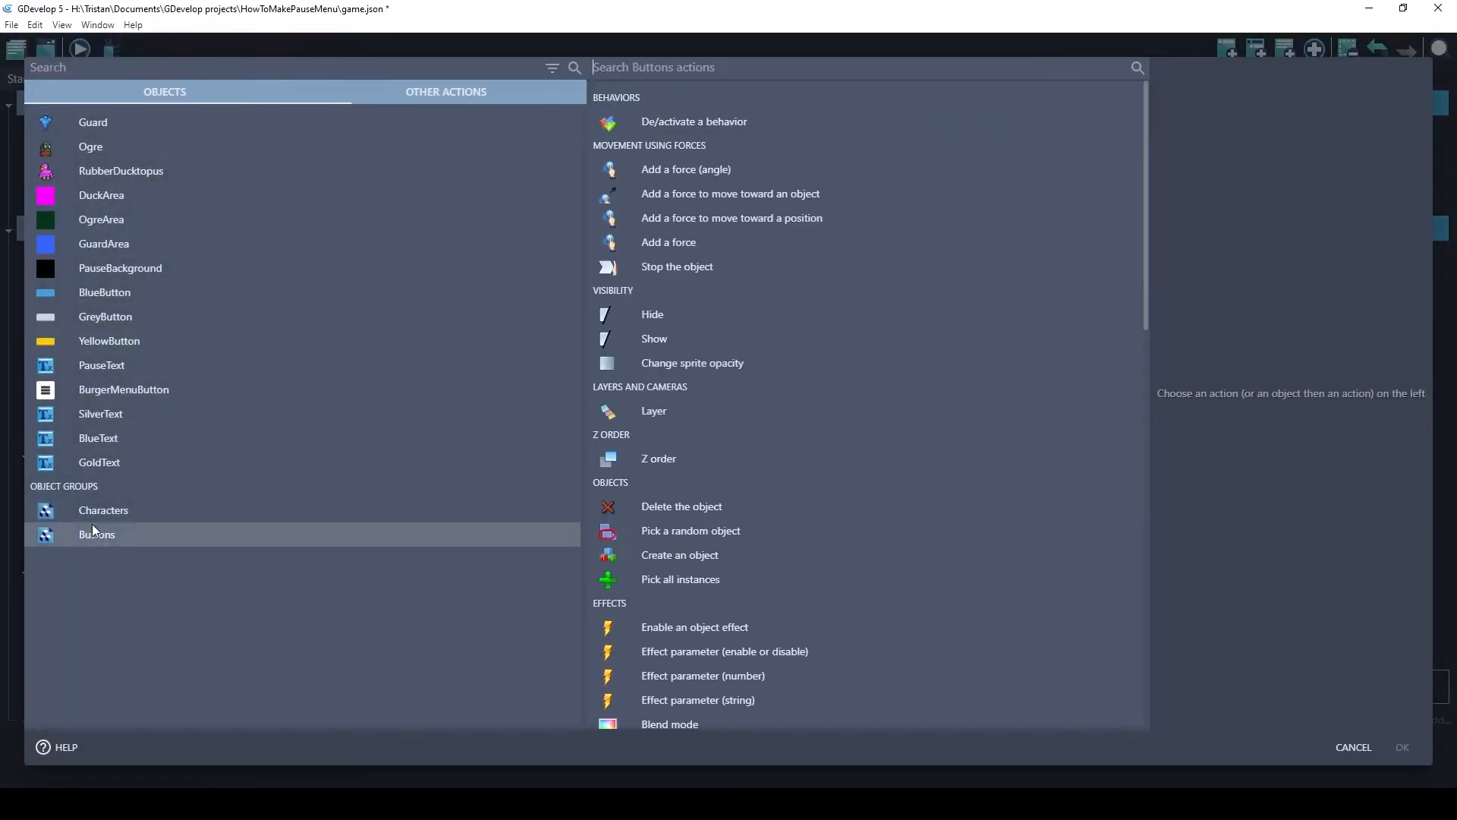
{"action": "left_click", "coordinate": [629, 66]}
{"action": "type", "text": "effect"}
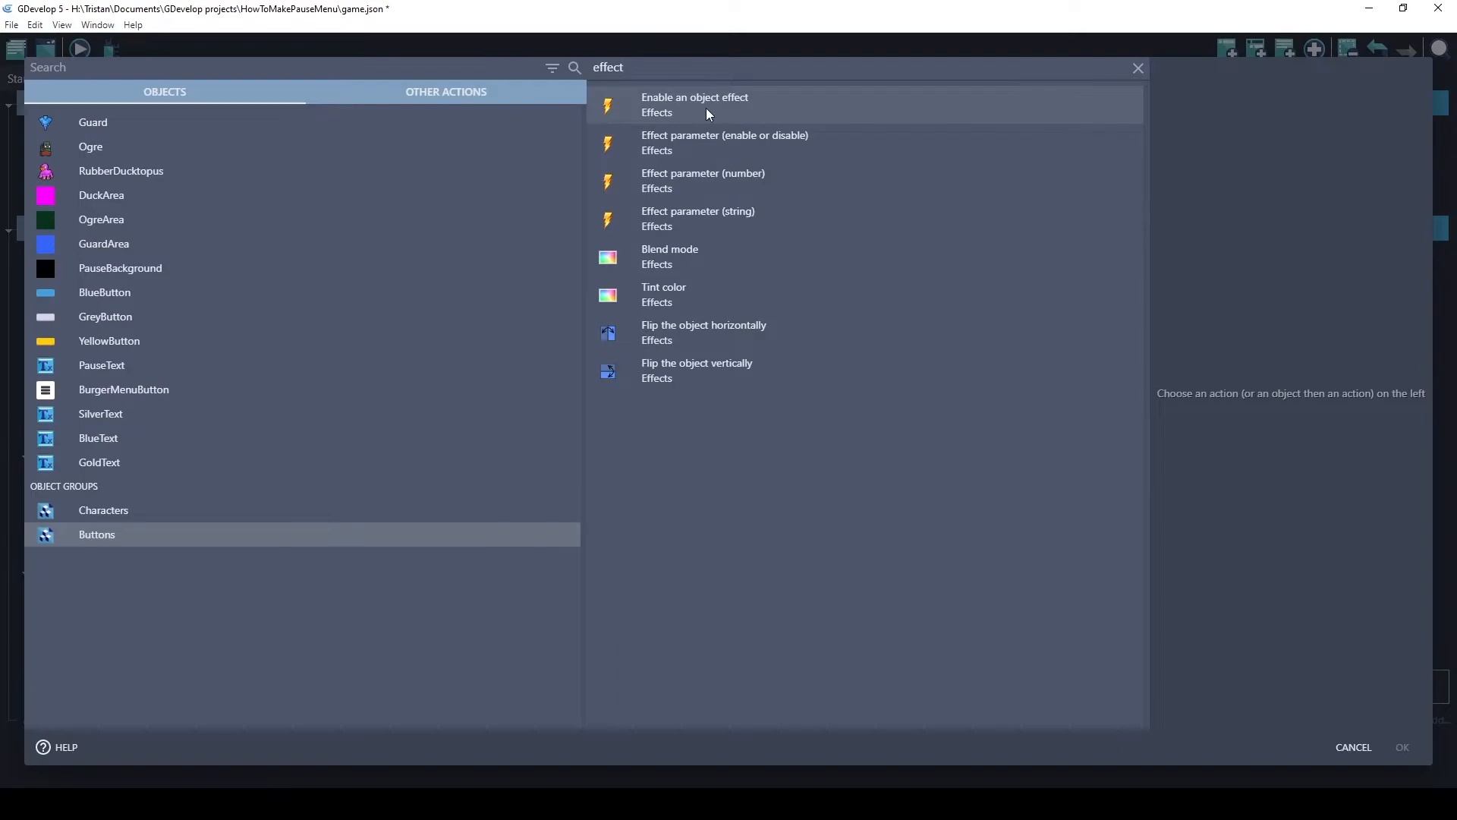
{"action": "left_click", "coordinate": [750, 105]}
{"action": "type", "text": "\"Glow\""}
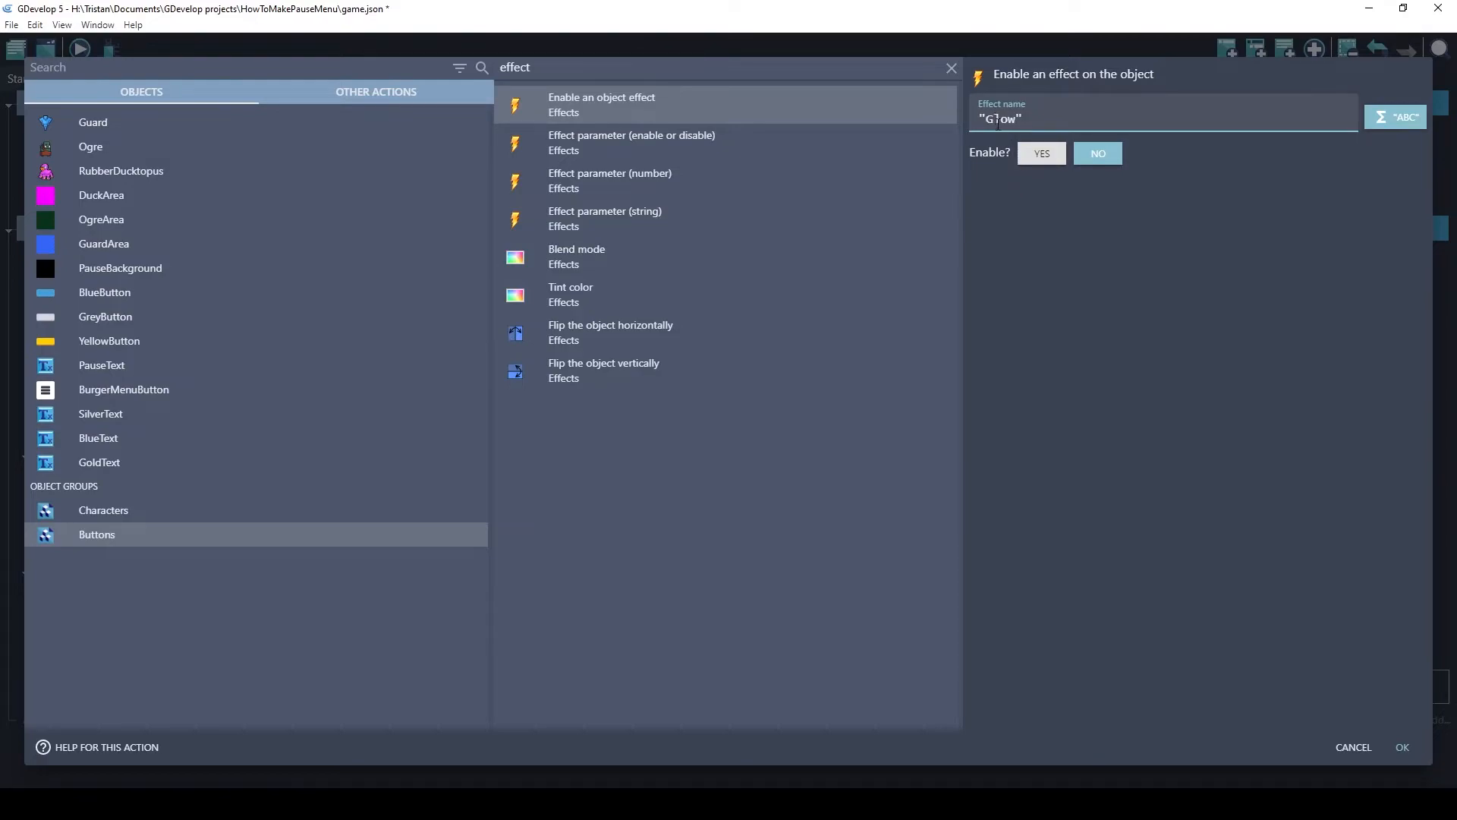
{"action": "left_click", "coordinate": [1042, 157]}
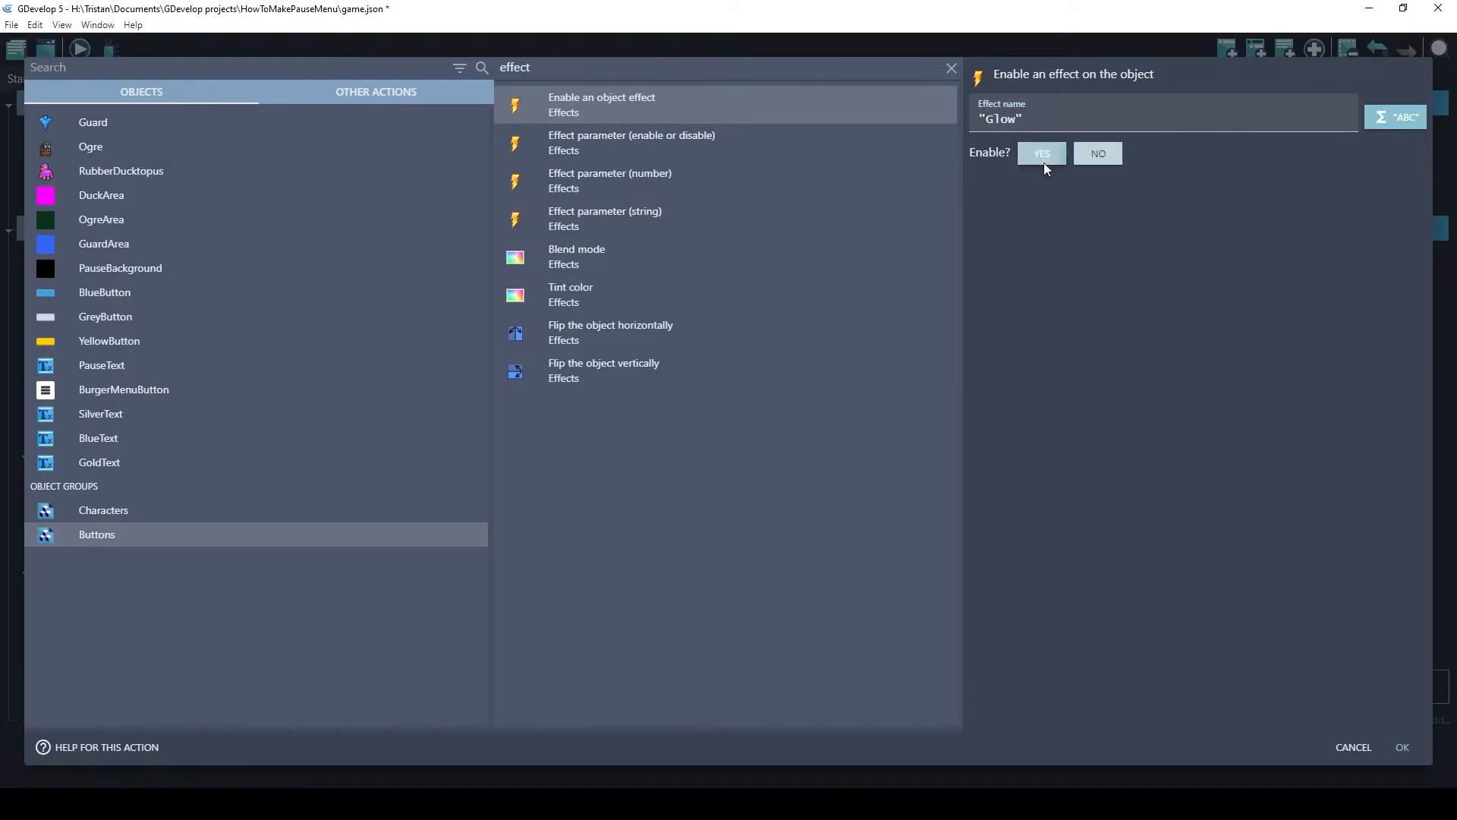
{"action": "left_click", "coordinate": [1399, 749]}
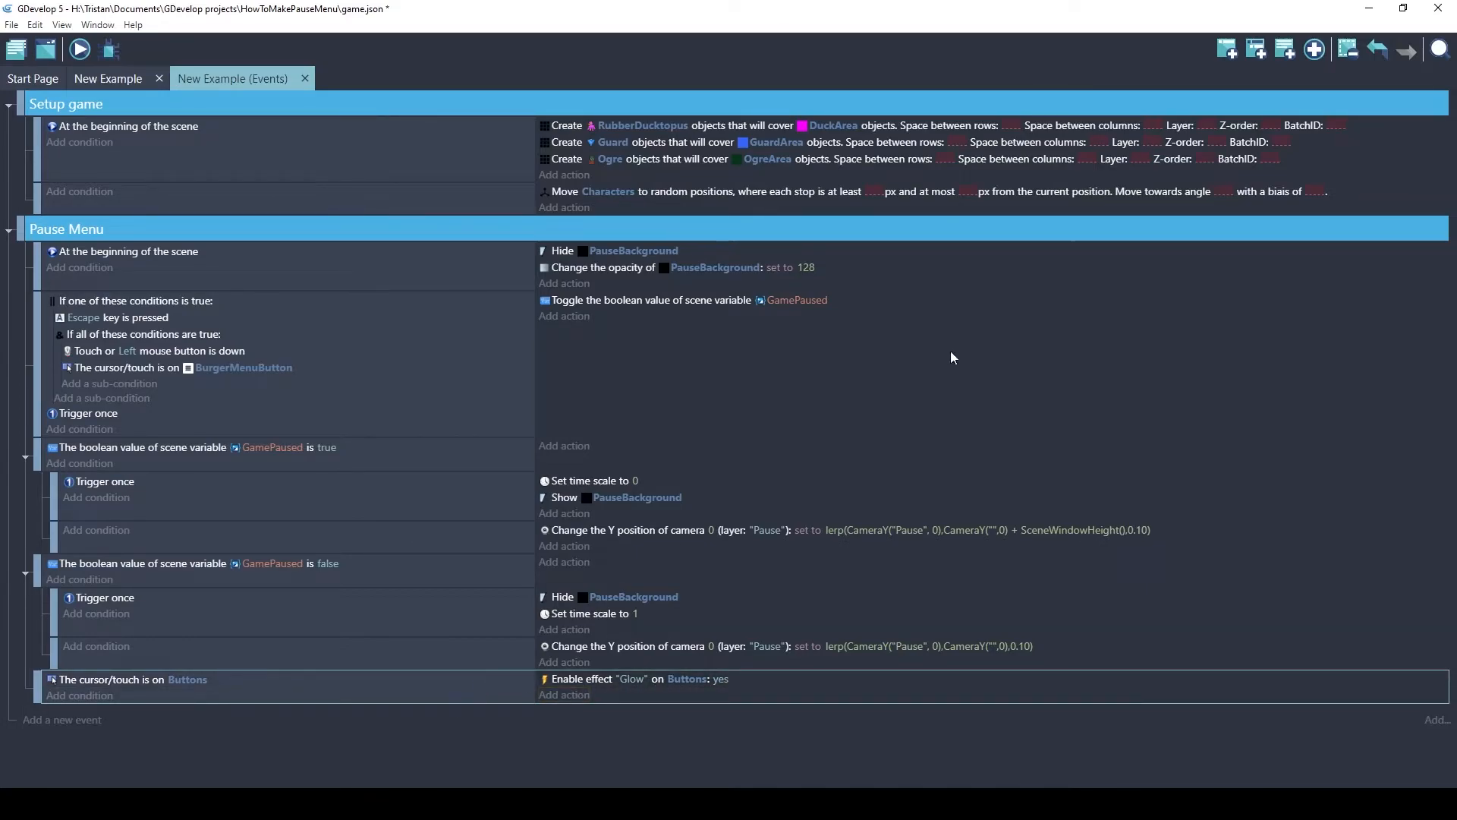
Duplicate the Buttons cursor event directly below itself and remove the leftover empty event
{"action": "right_click", "coordinate": [235, 700]}
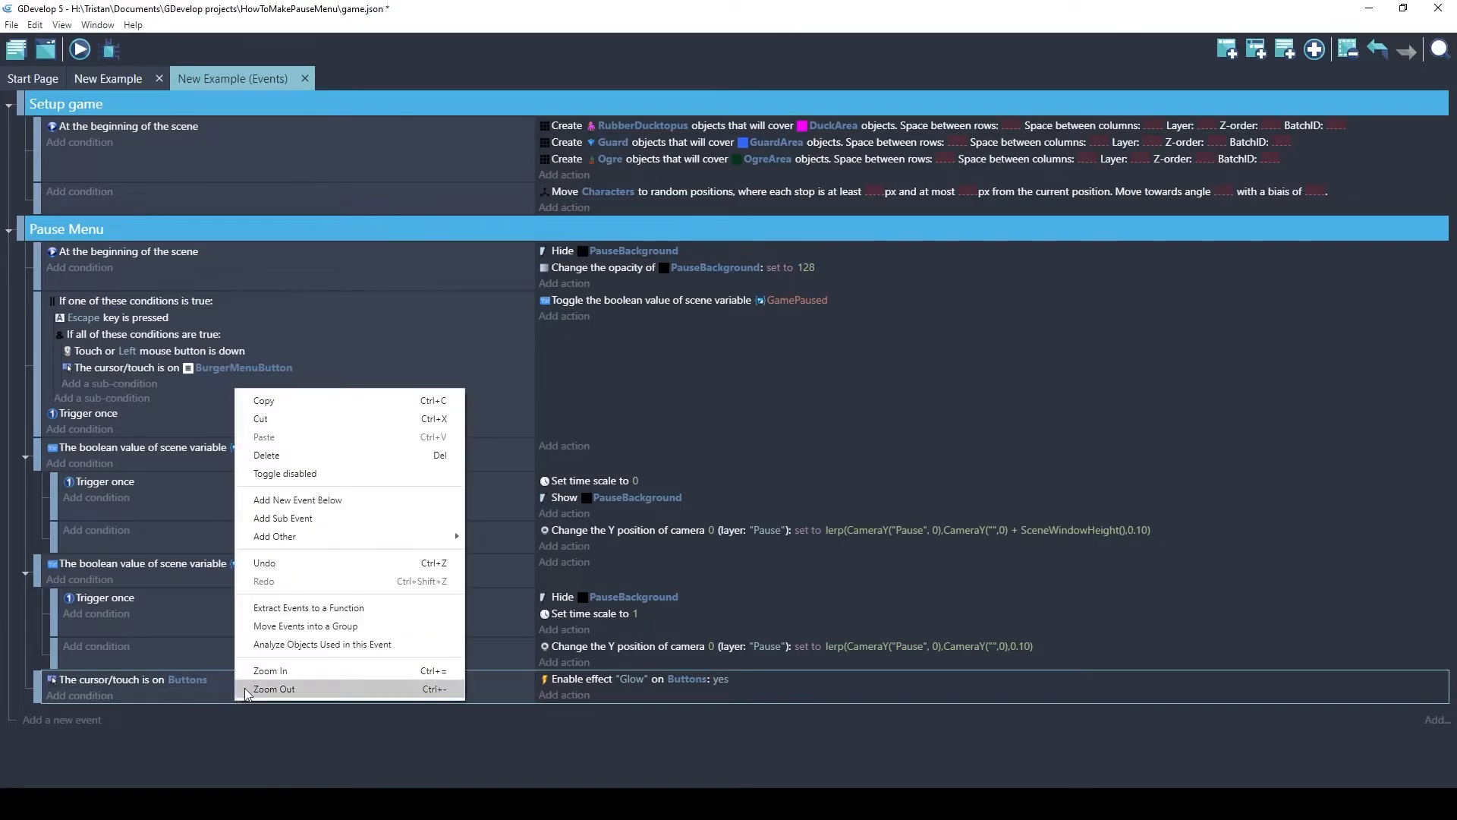
{"action": "left_click", "coordinate": [261, 400]}
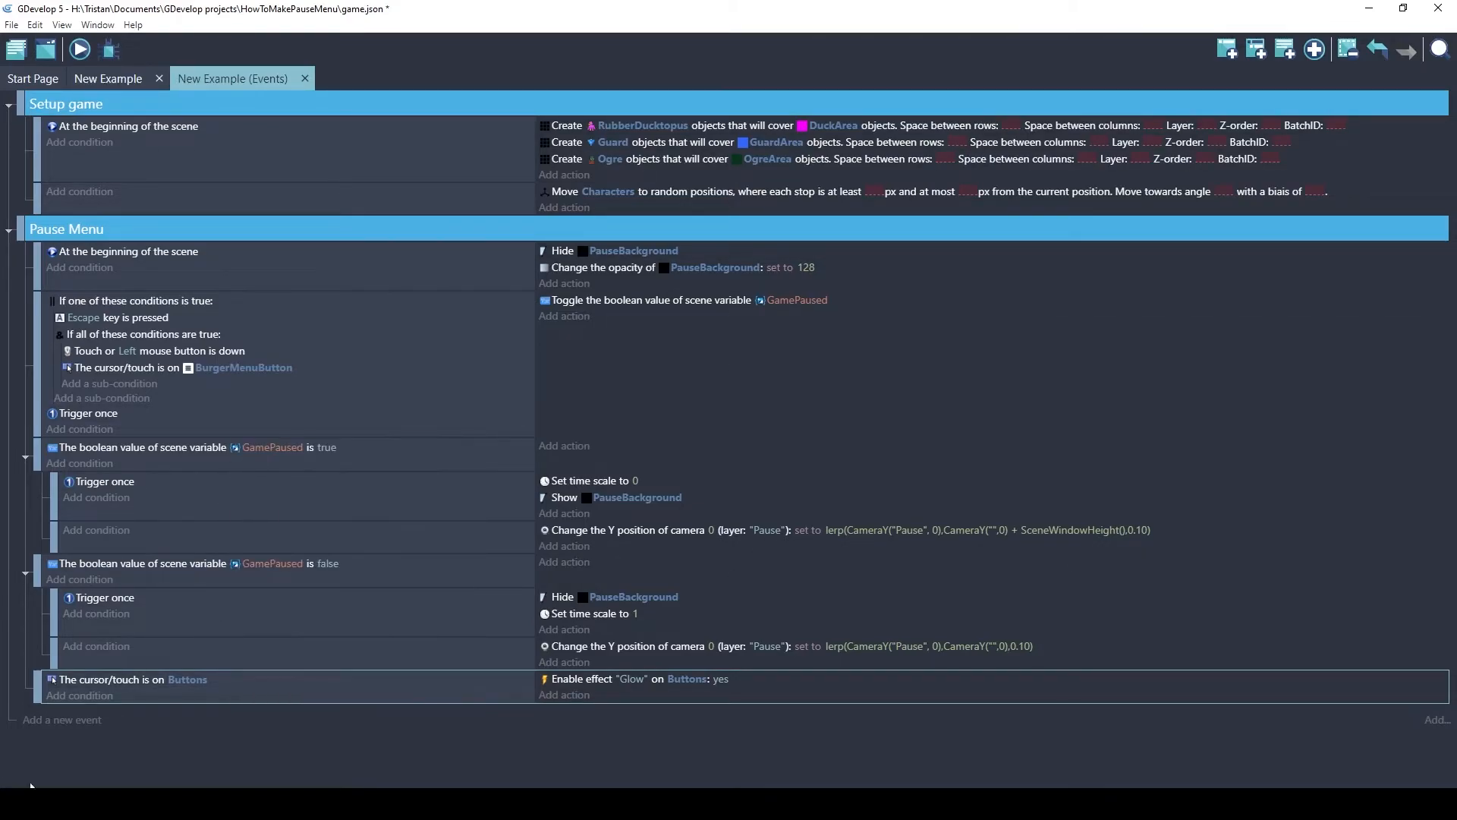
{"action": "left_click", "coordinate": [30, 720]}
{"action": "left_click", "coordinate": [125, 716]}
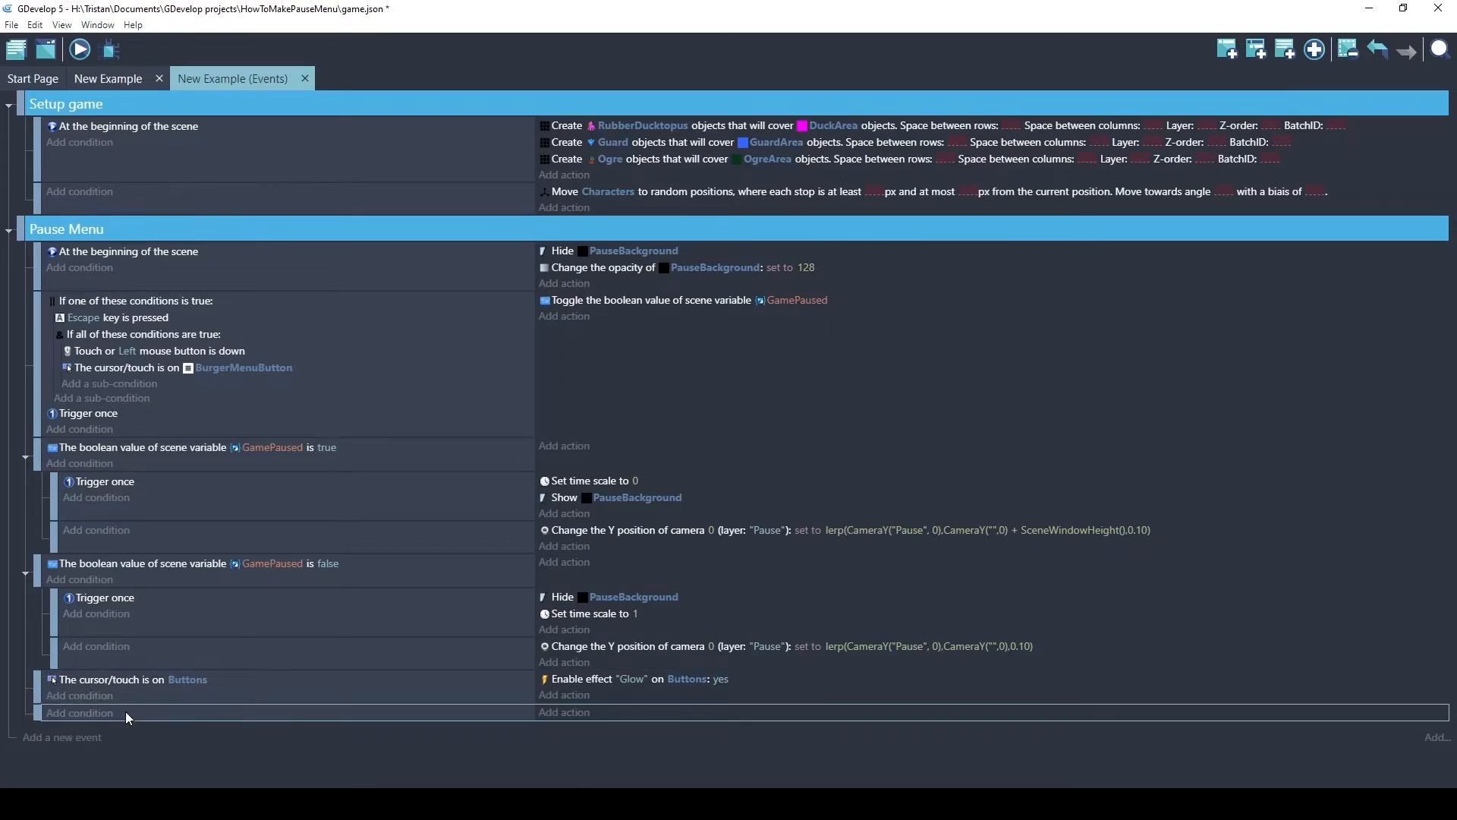
{"action": "key", "text": "ctrl+v"}
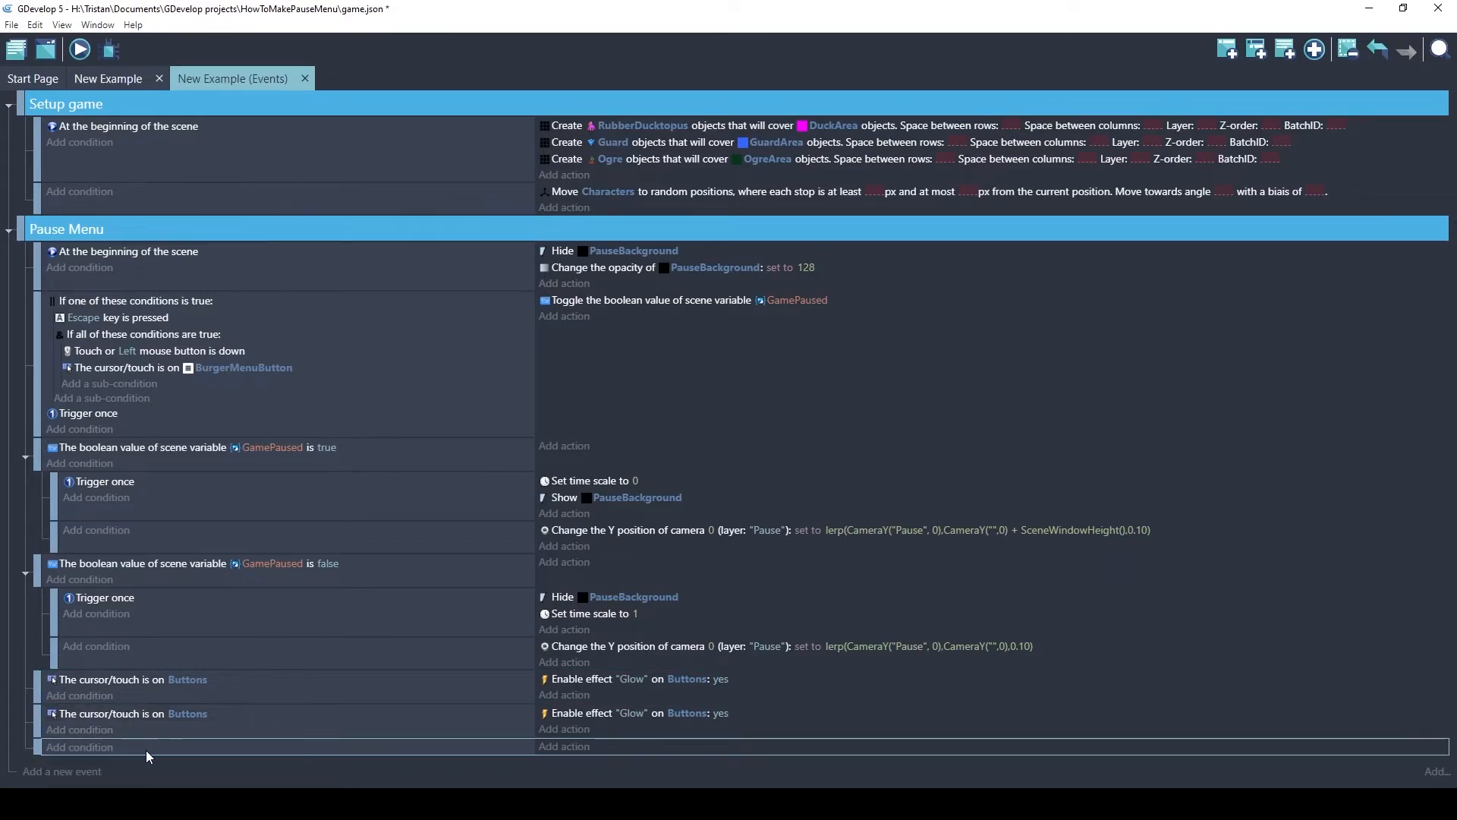
{"action": "key", "text": "Delete"}
Invert the cursor condition of the duplicated event and set its "Glow" effect action to no
{"action": "left_click", "coordinate": [130, 714]}
{"action": "right_click", "coordinate": [130, 713]}
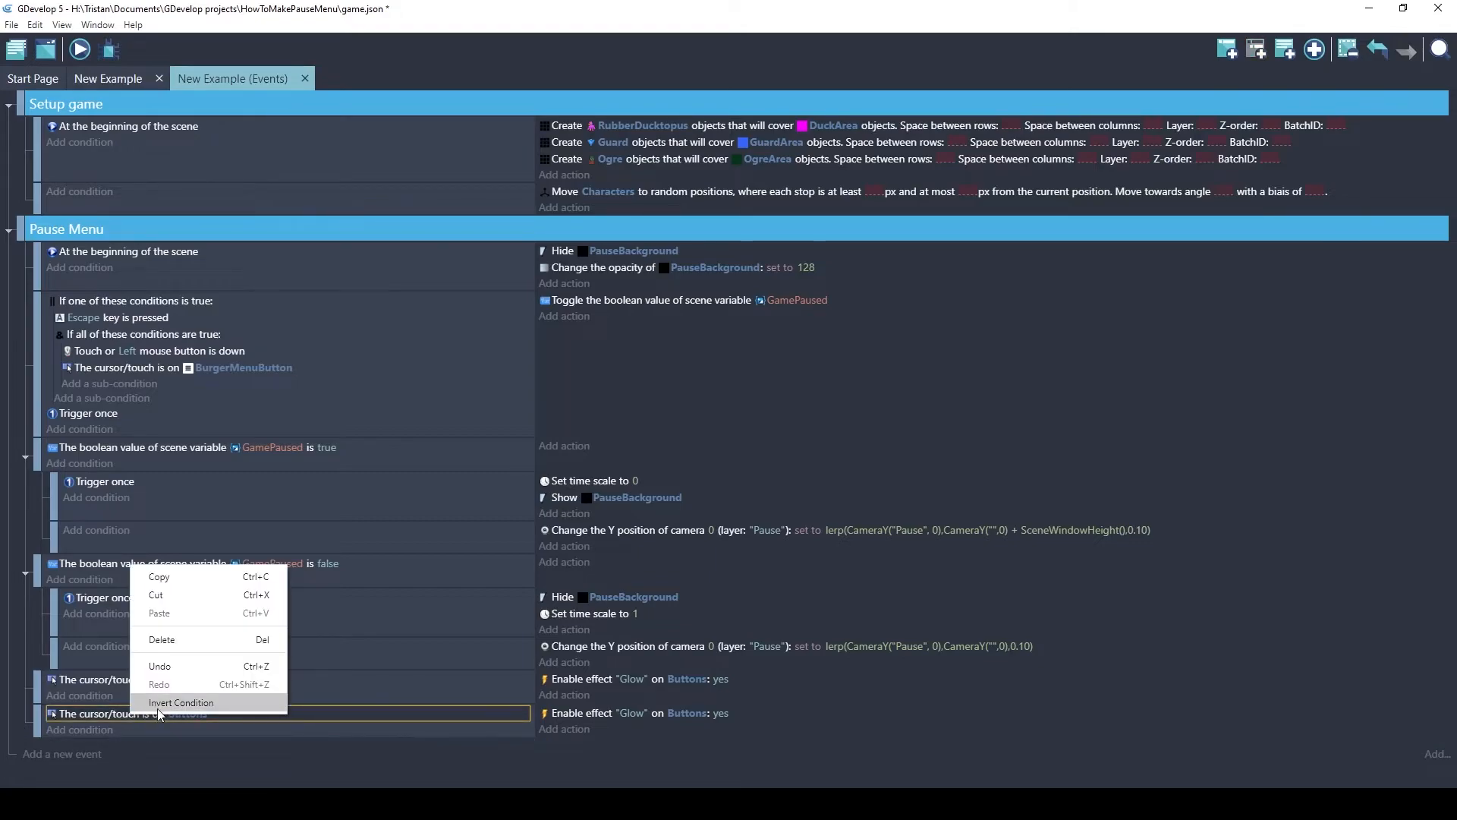
{"action": "left_click", "coordinate": [159, 703]}
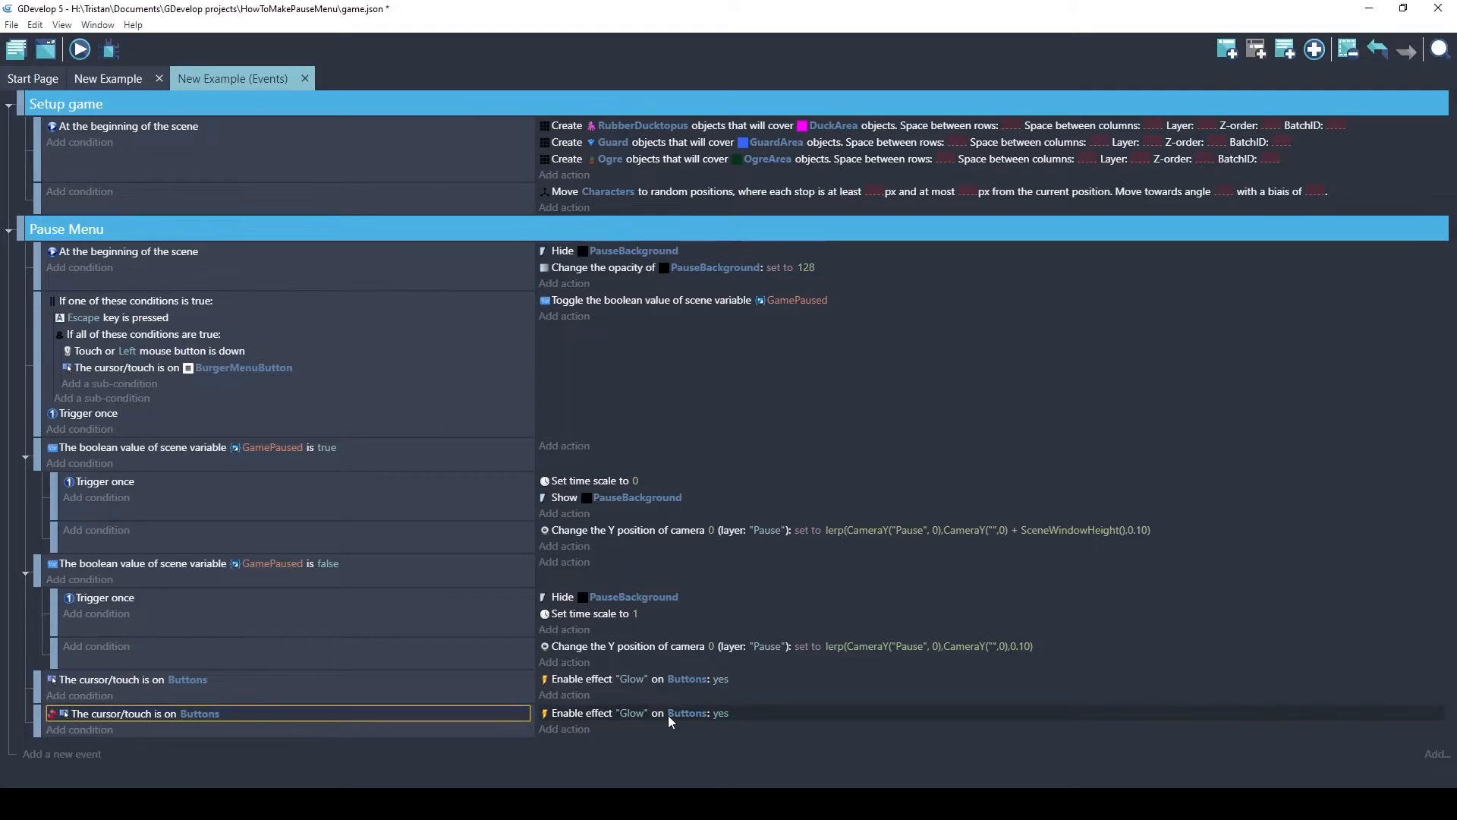
{"action": "left_click", "coordinate": [723, 715]}
{"action": "left_click", "coordinate": [844, 743]}
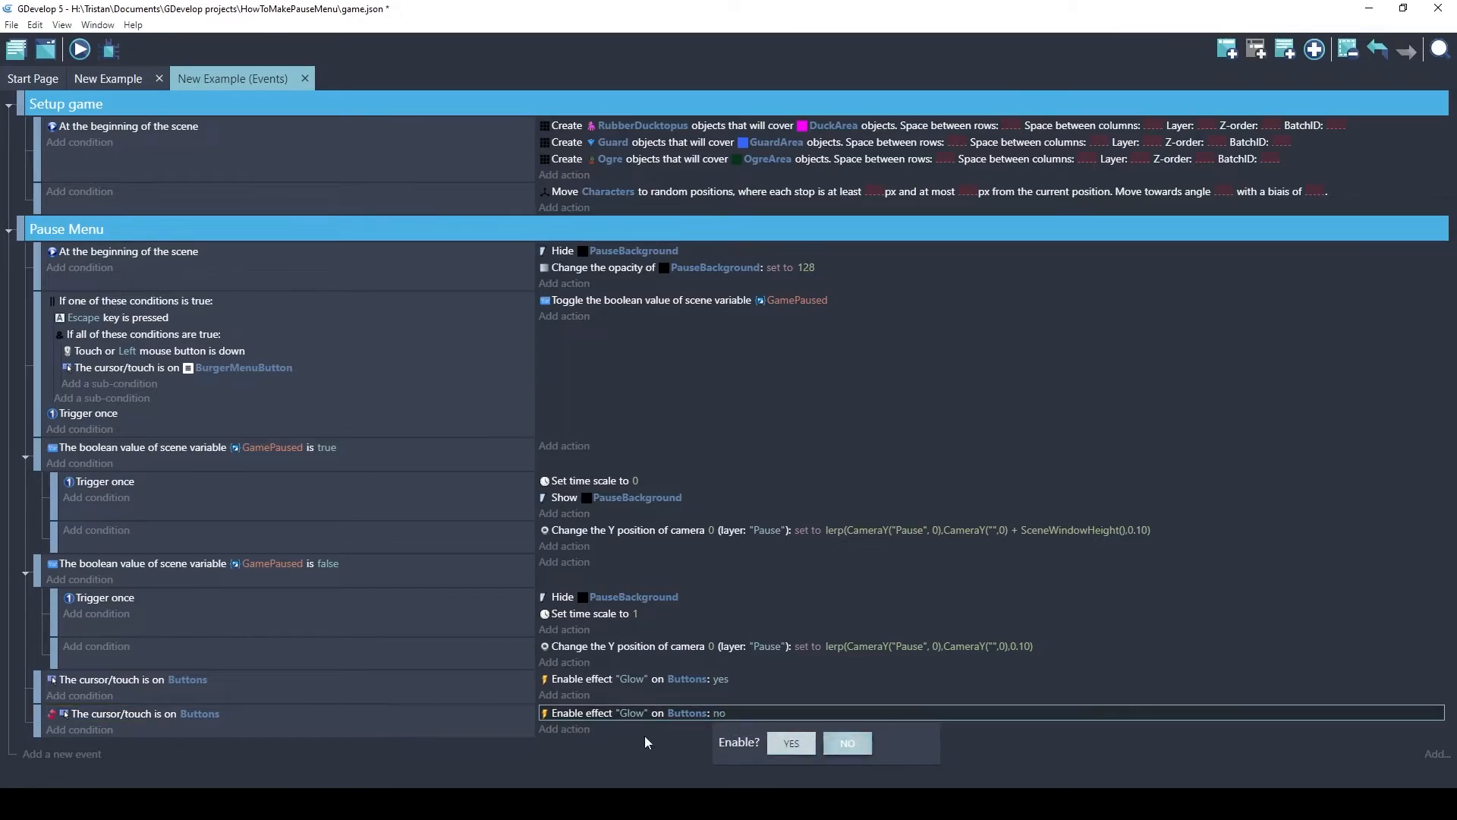
Preview the game to check the burger menu button's glow, and close the preview
{"action": "left_click", "coordinate": [302, 703]}
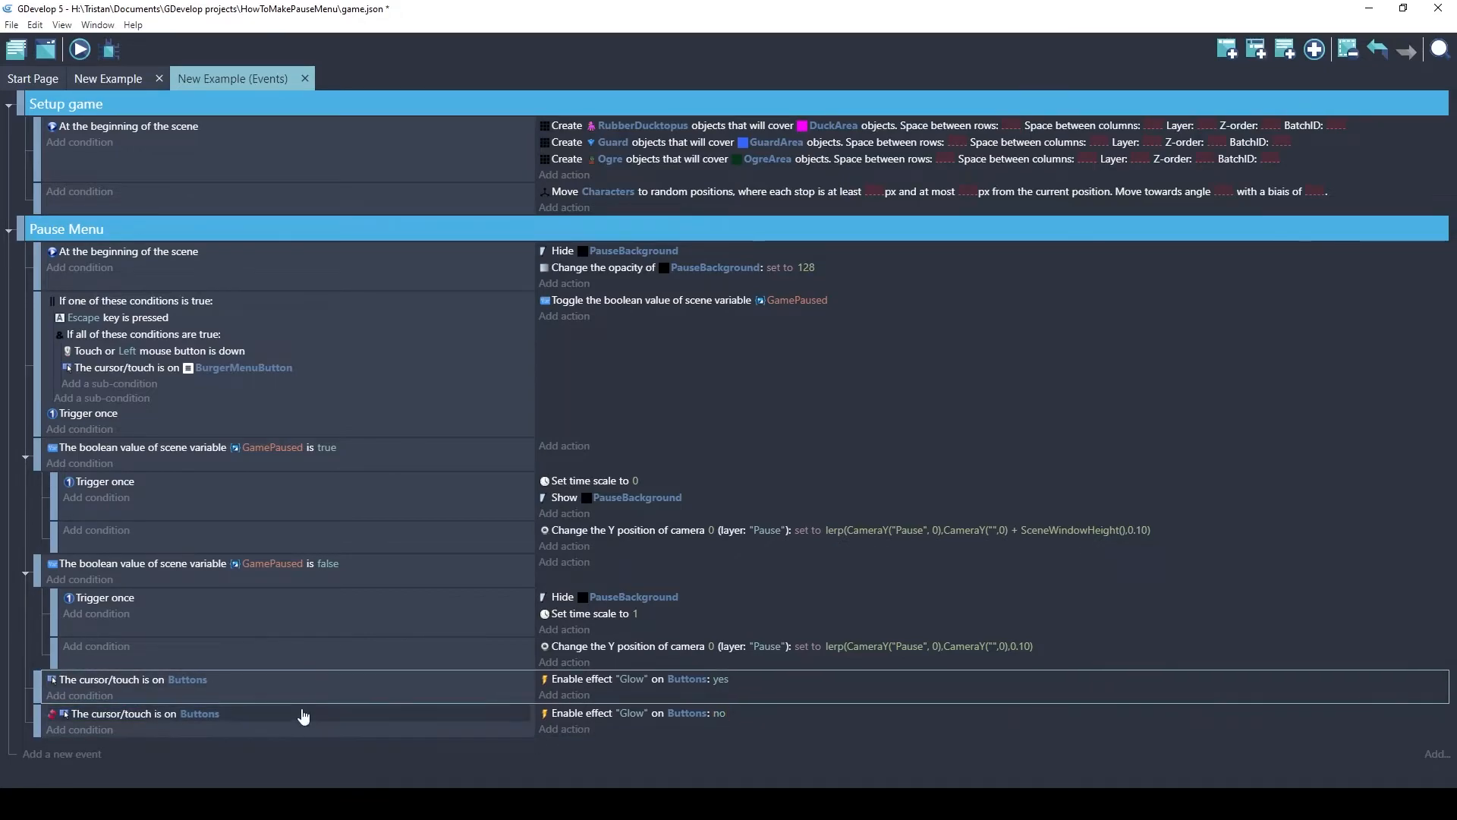
{"action": "left_click", "coordinate": [208, 730]}
{"action": "left_click", "coordinate": [200, 698]}
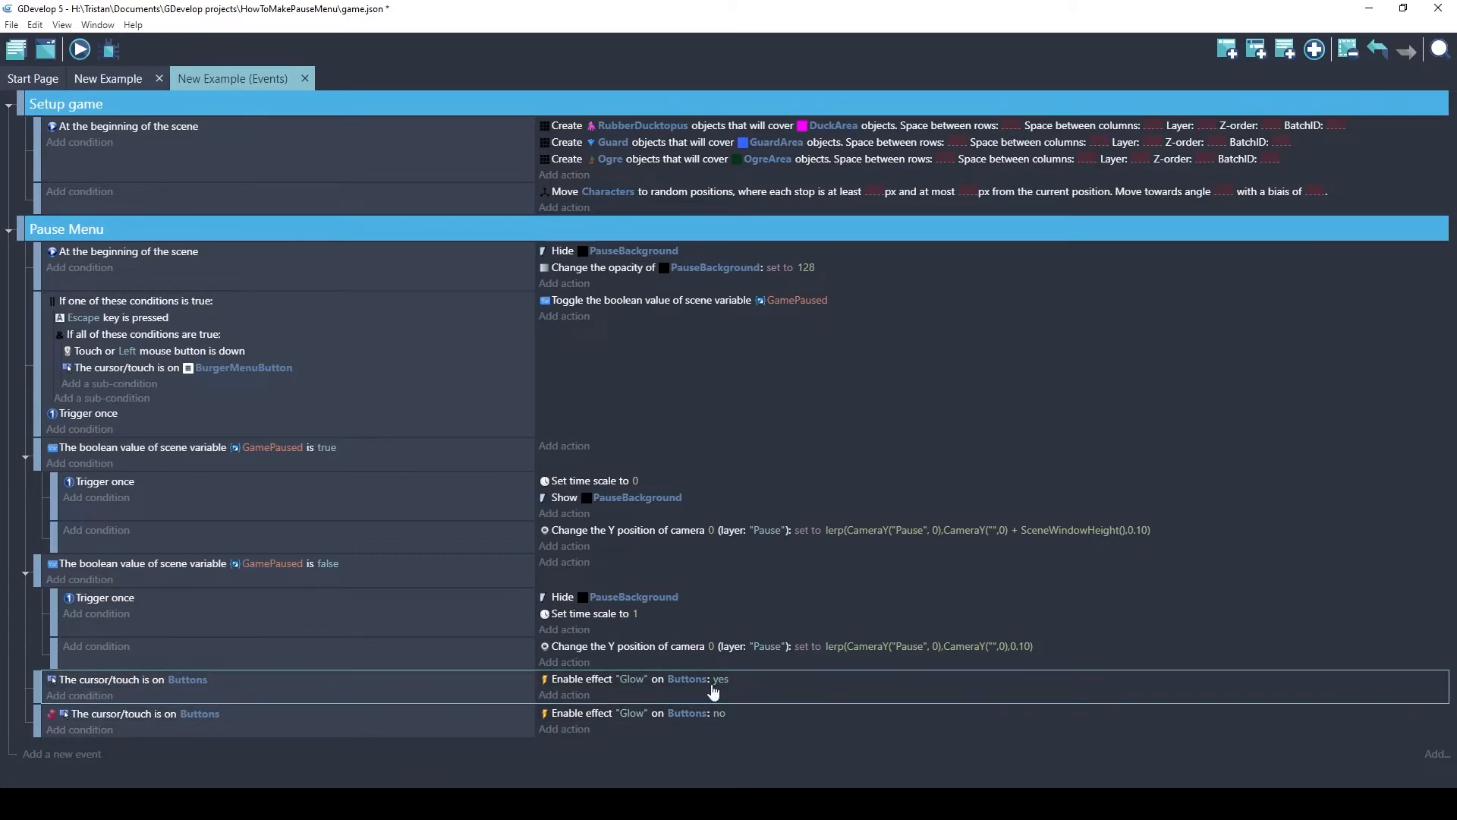
{"action": "left_click", "coordinate": [80, 50]}
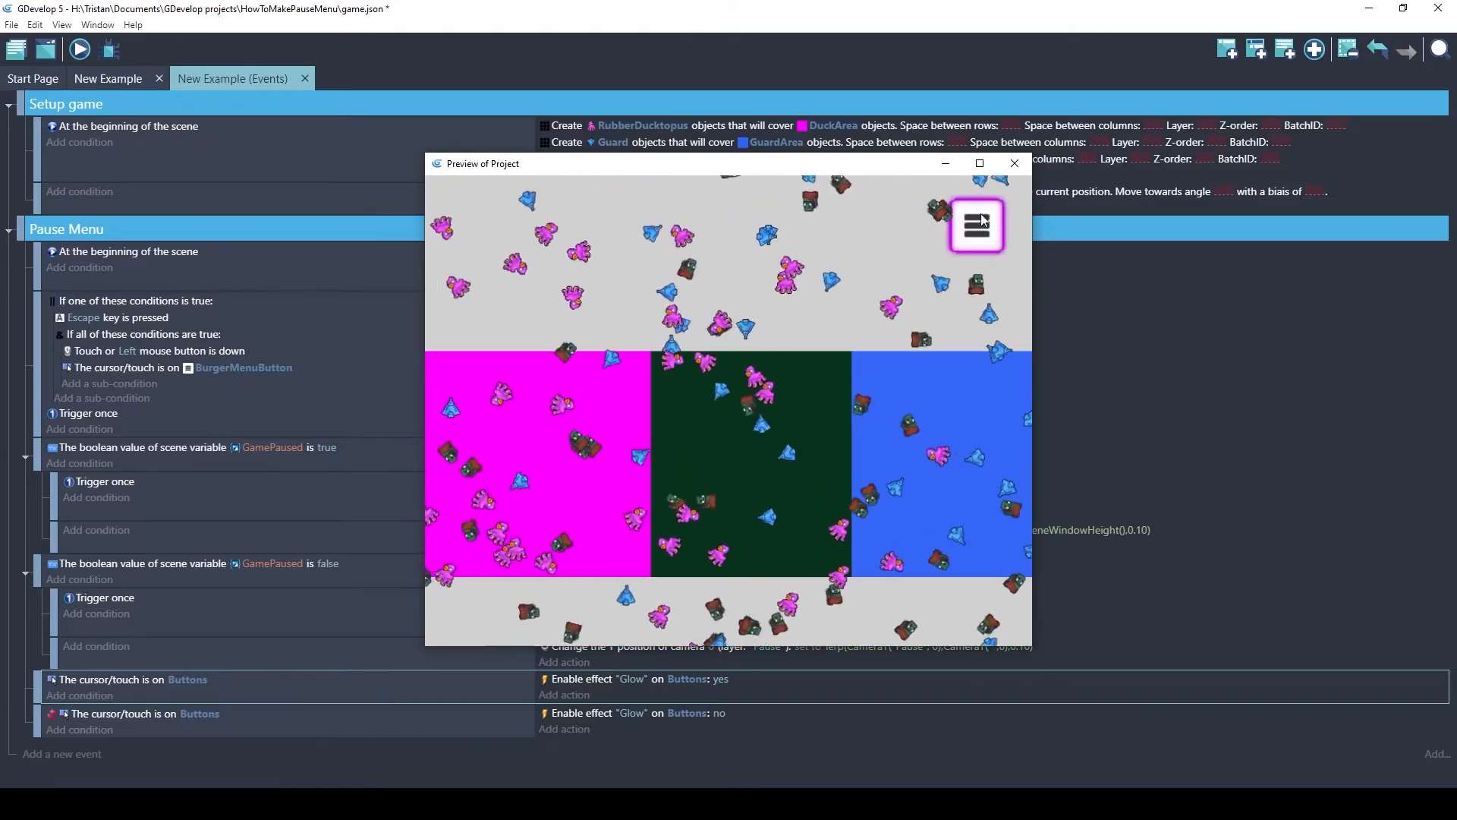
{"action": "left_click", "coordinate": [1015, 163]}
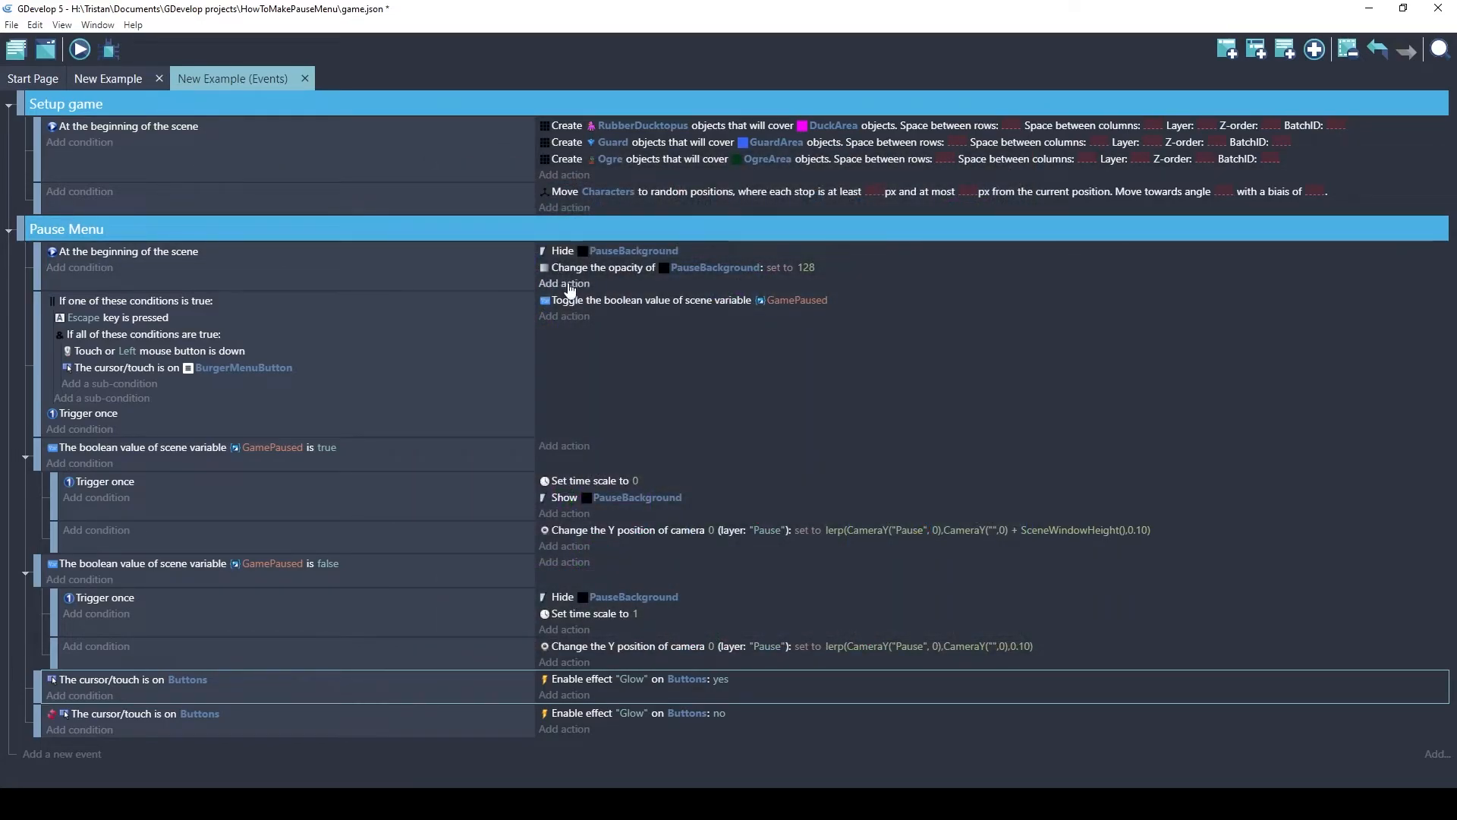
Copy the action that disables "Glow" on Buttons into the Pause Menu's "At the beginning of the scene" event
{"action": "right_click", "coordinate": [567, 715]}
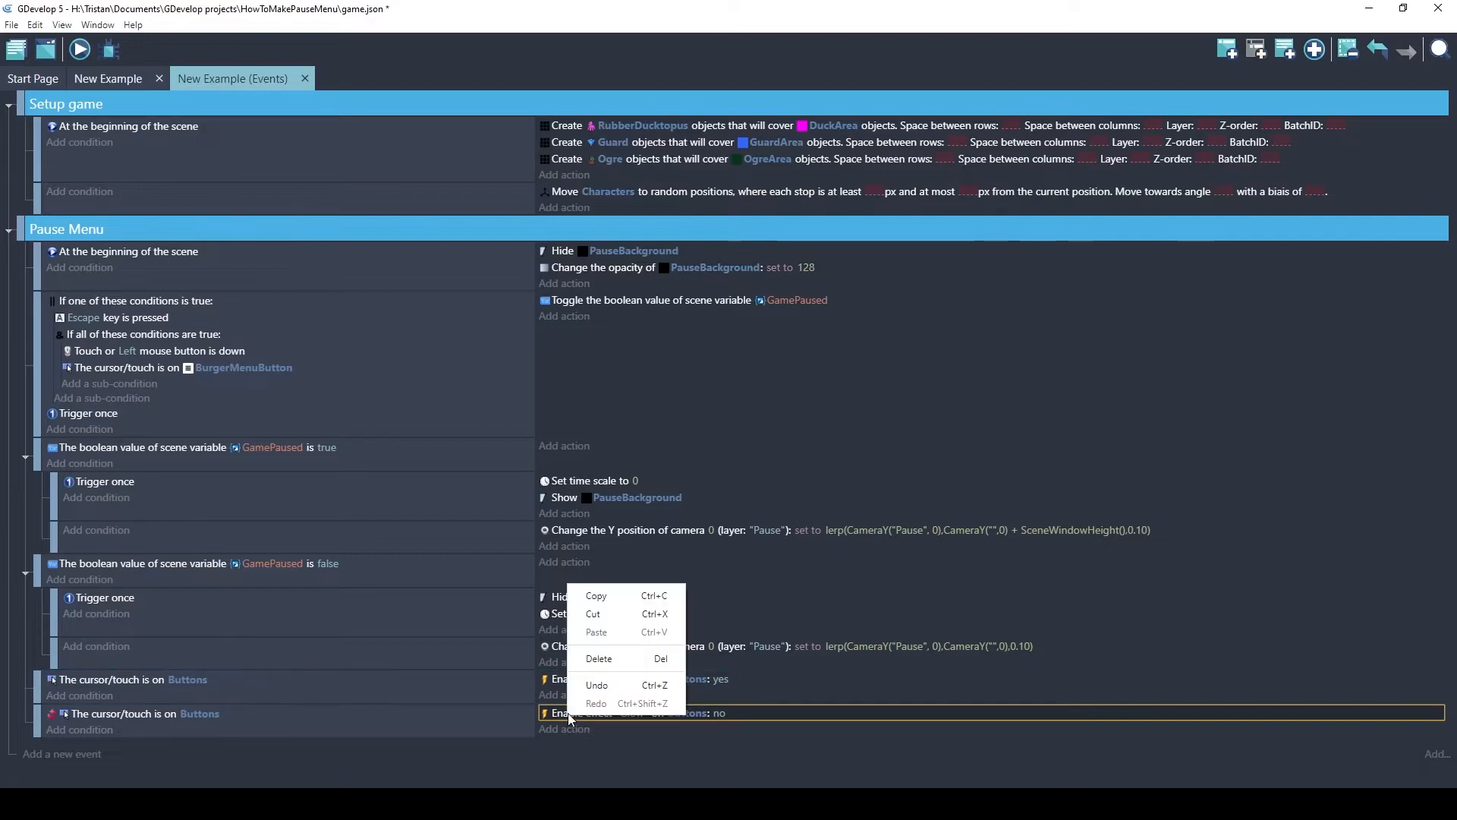
{"action": "left_click", "coordinate": [594, 599]}
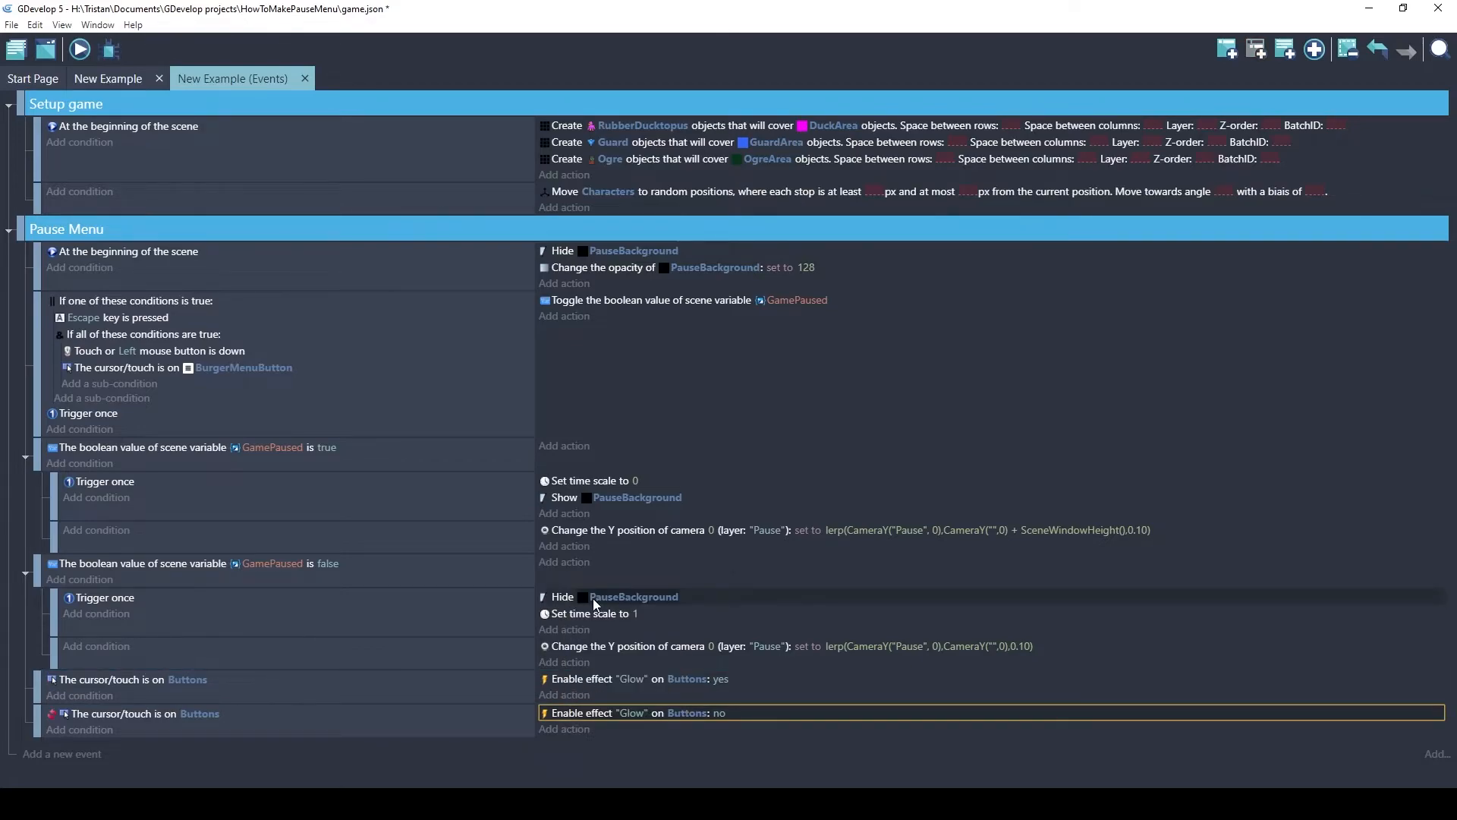
{"action": "left_click", "coordinate": [633, 285]}
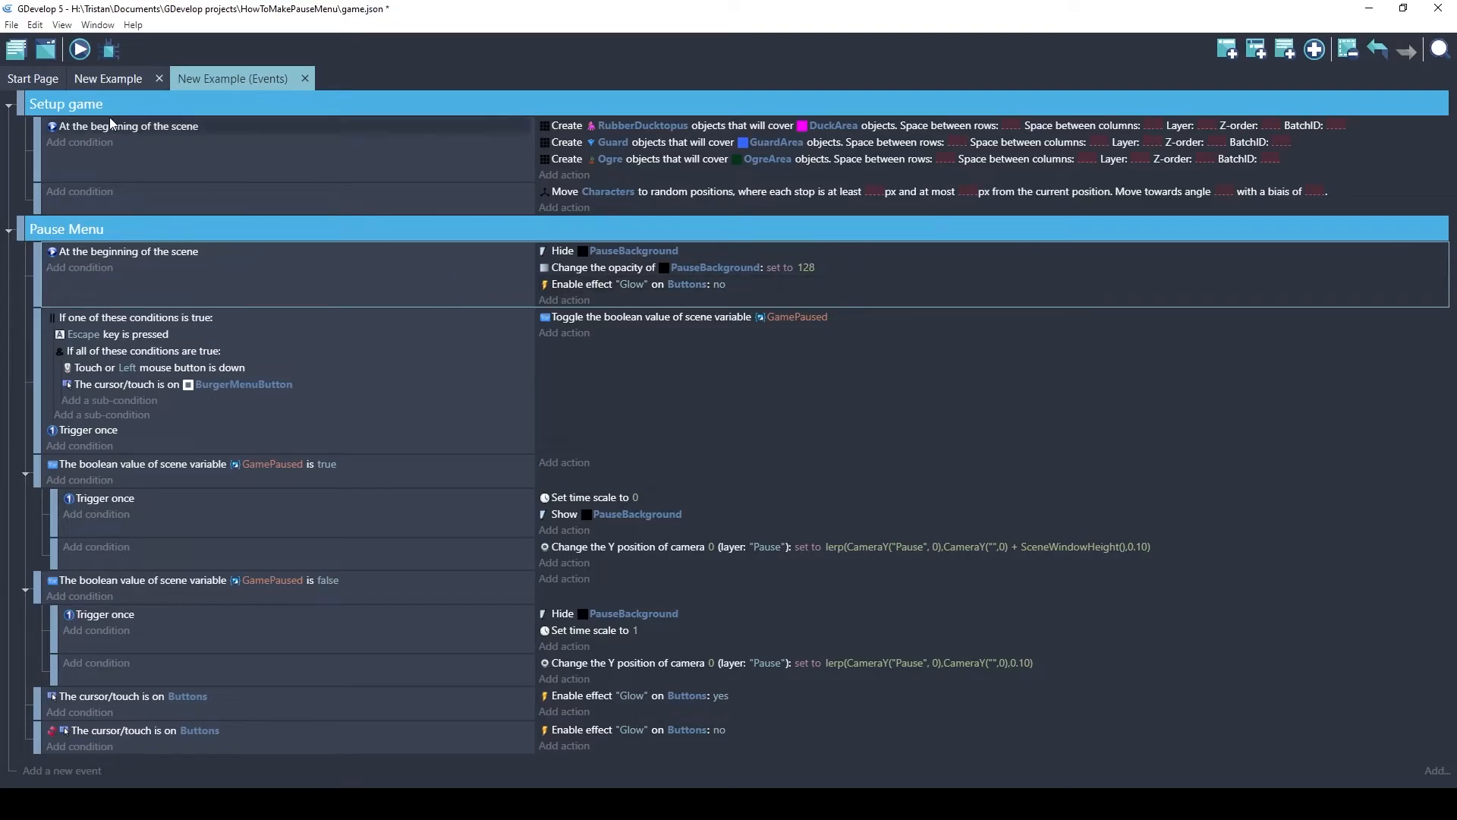
Preview the game, open the pause menu to test the glow on its buttons, and close the preview
{"action": "left_click", "coordinate": [79, 50]}
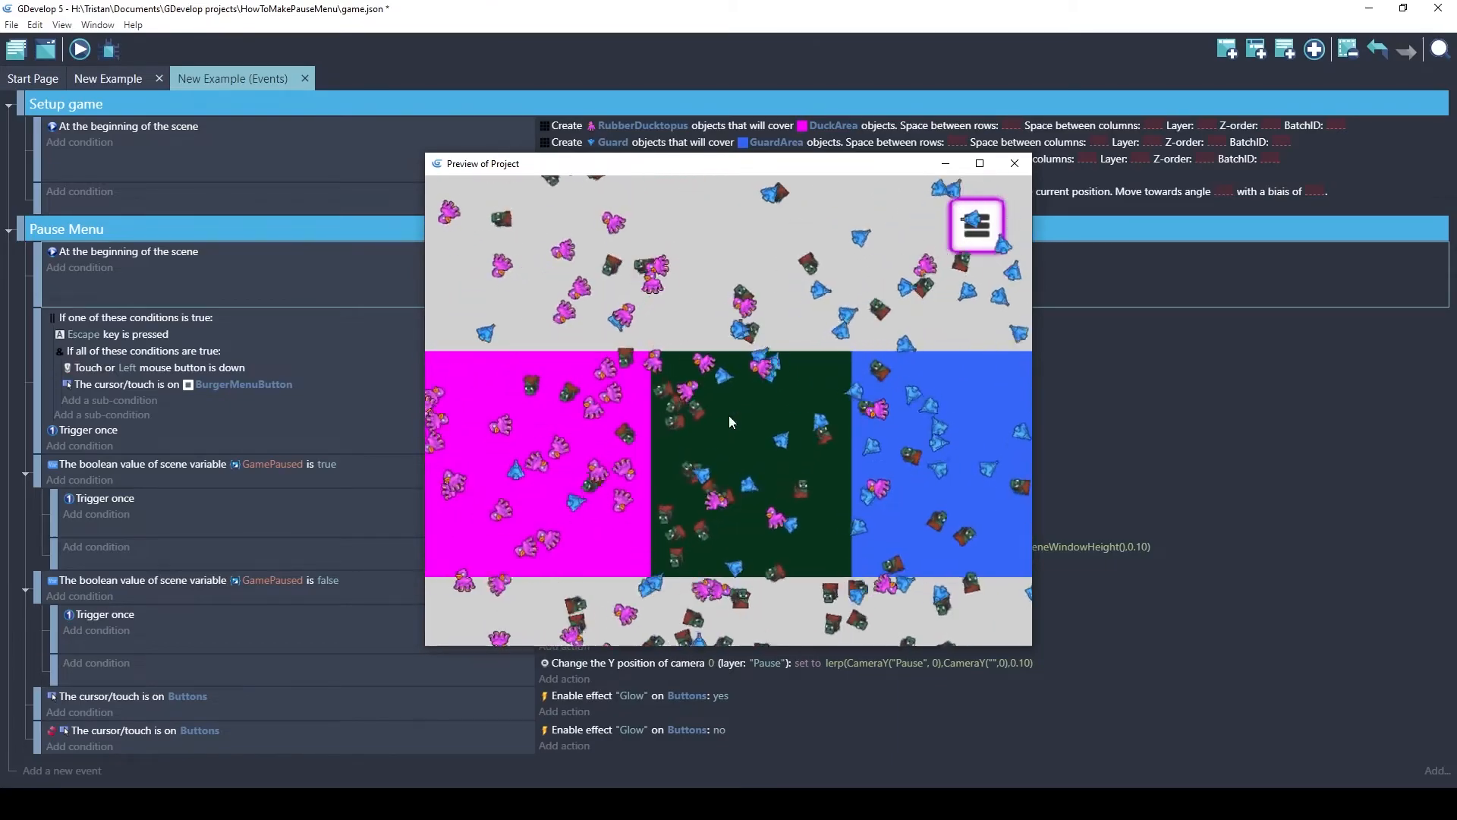
{"action": "left_click", "coordinate": [973, 229]}
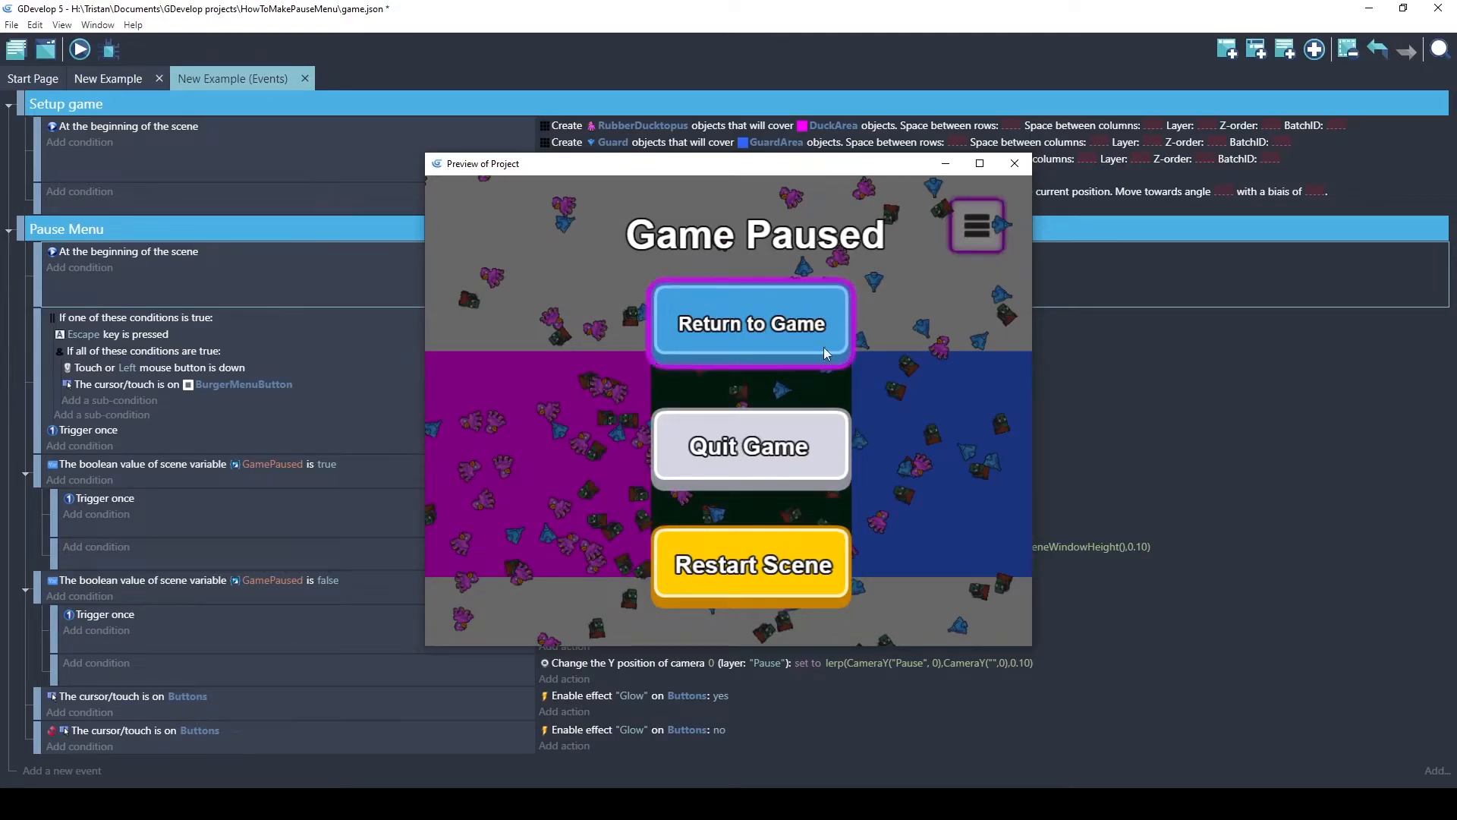
{"action": "left_click", "coordinate": [1014, 164]}
Add BurgerMenuButton to the Buttons object group in the scene editor
{"action": "left_click", "coordinate": [105, 78]}
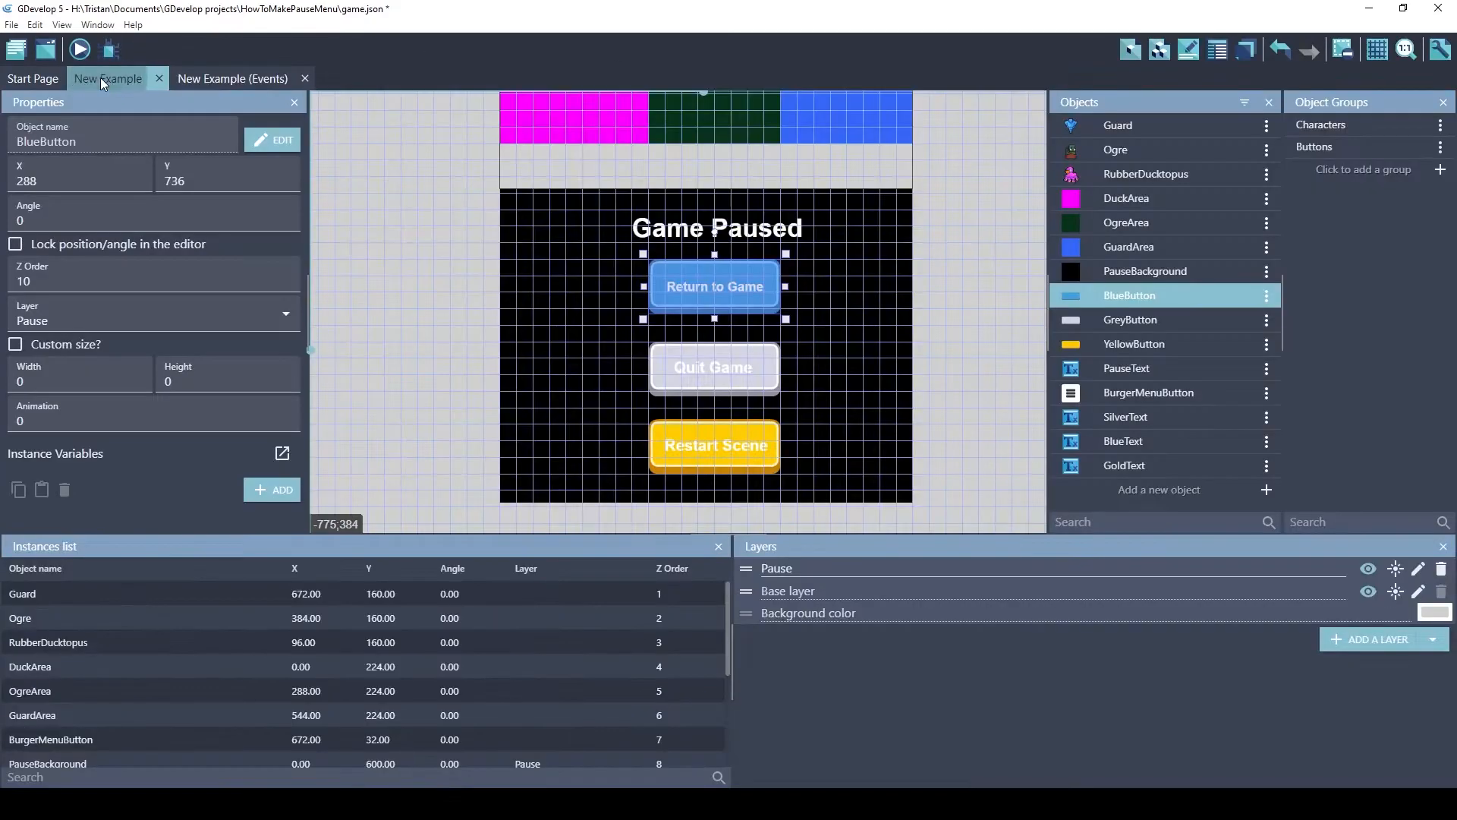
{"action": "left_click", "coordinate": [1313, 149]}
{"action": "left_click", "coordinate": [493, 467]}
{"action": "scroll", "coordinate": [486, 431], "scroll_direction": "down", "scroll_amount": 2}
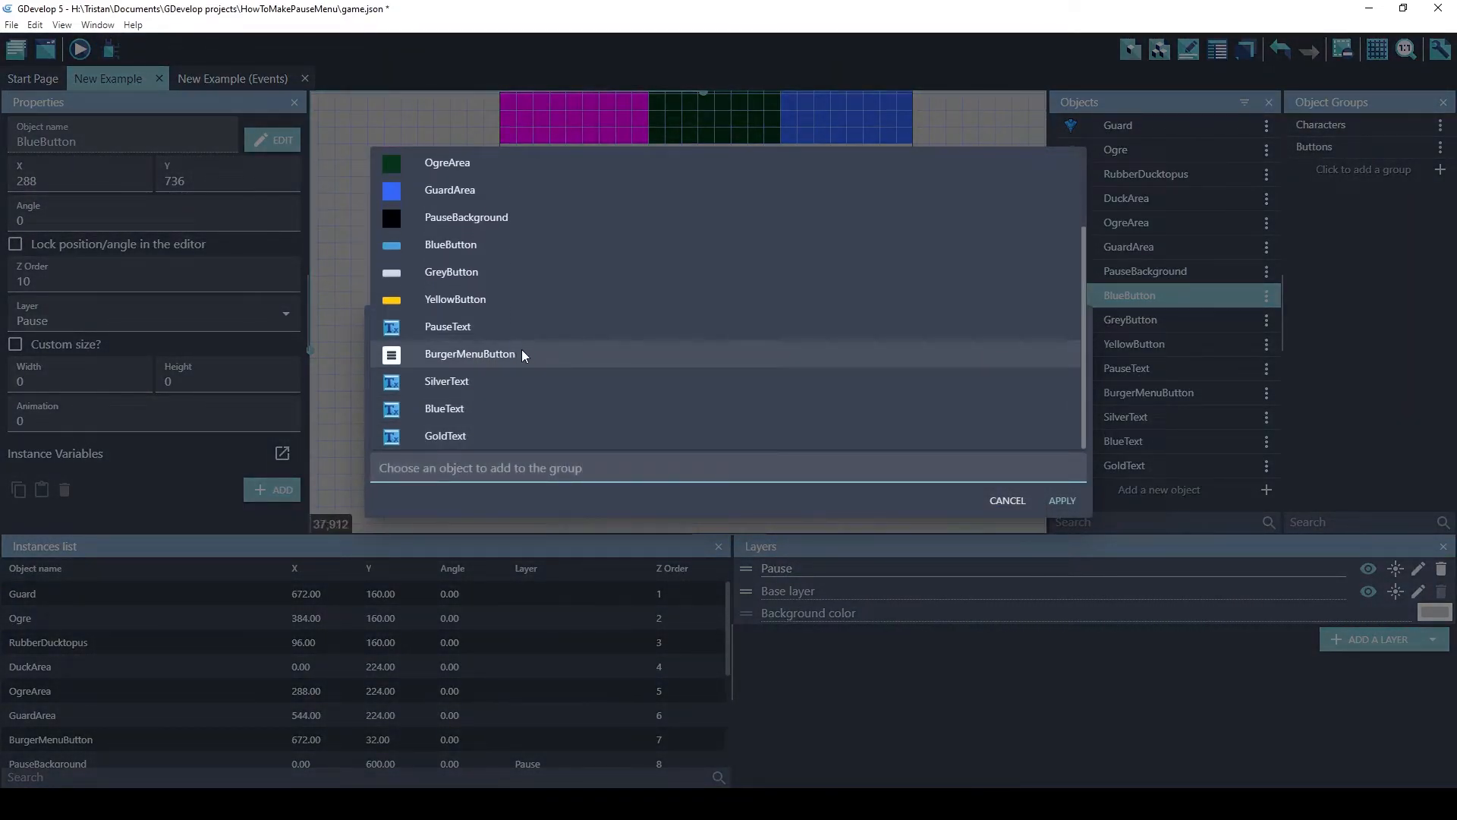
{"action": "left_click", "coordinate": [521, 355]}
{"action": "left_click", "coordinate": [1062, 512]}
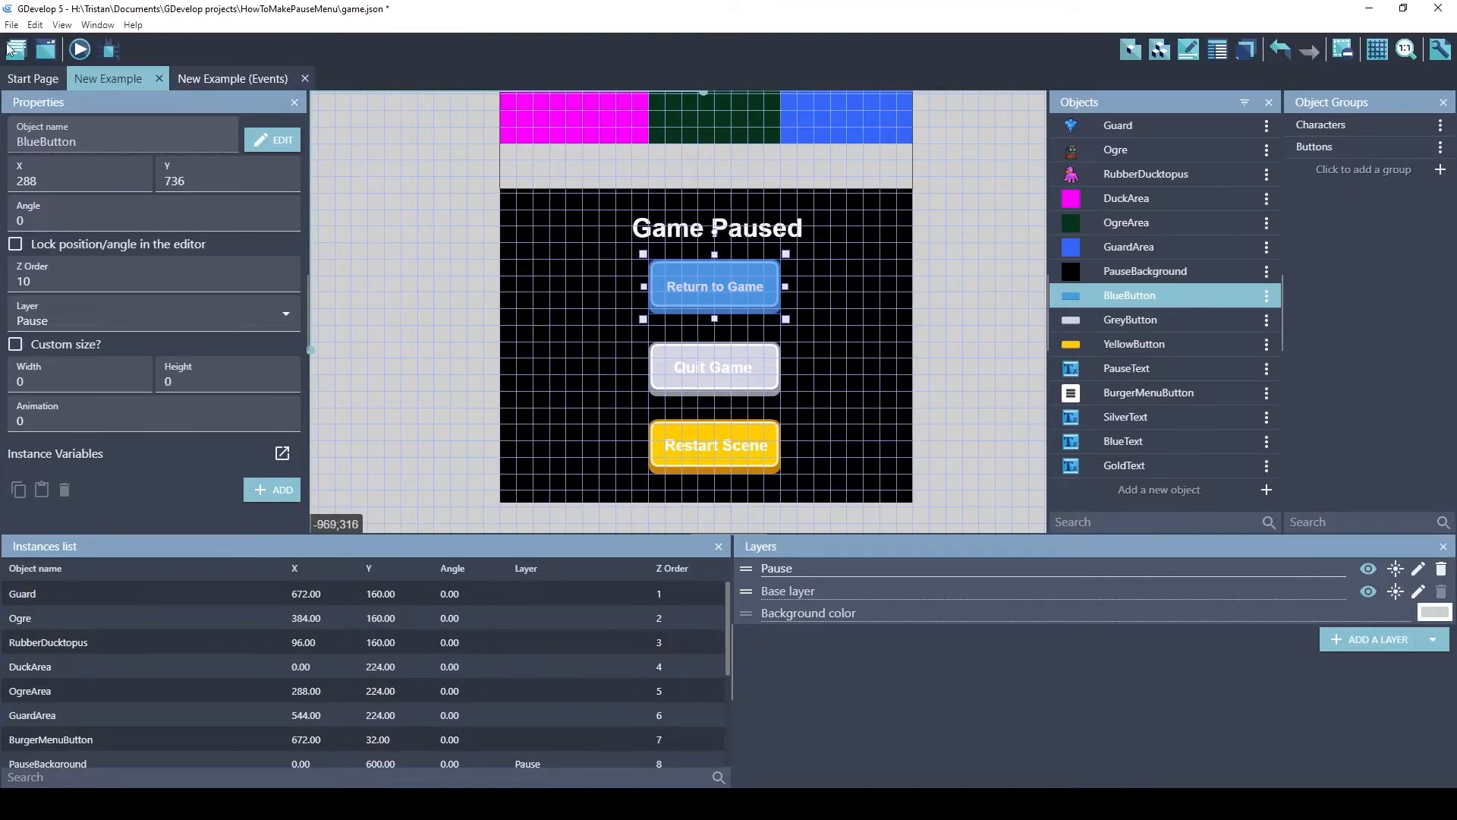
Preview the game again to test the glow on the burger button and pause menu buttons, and close it
{"action": "left_click", "coordinate": [79, 49]}
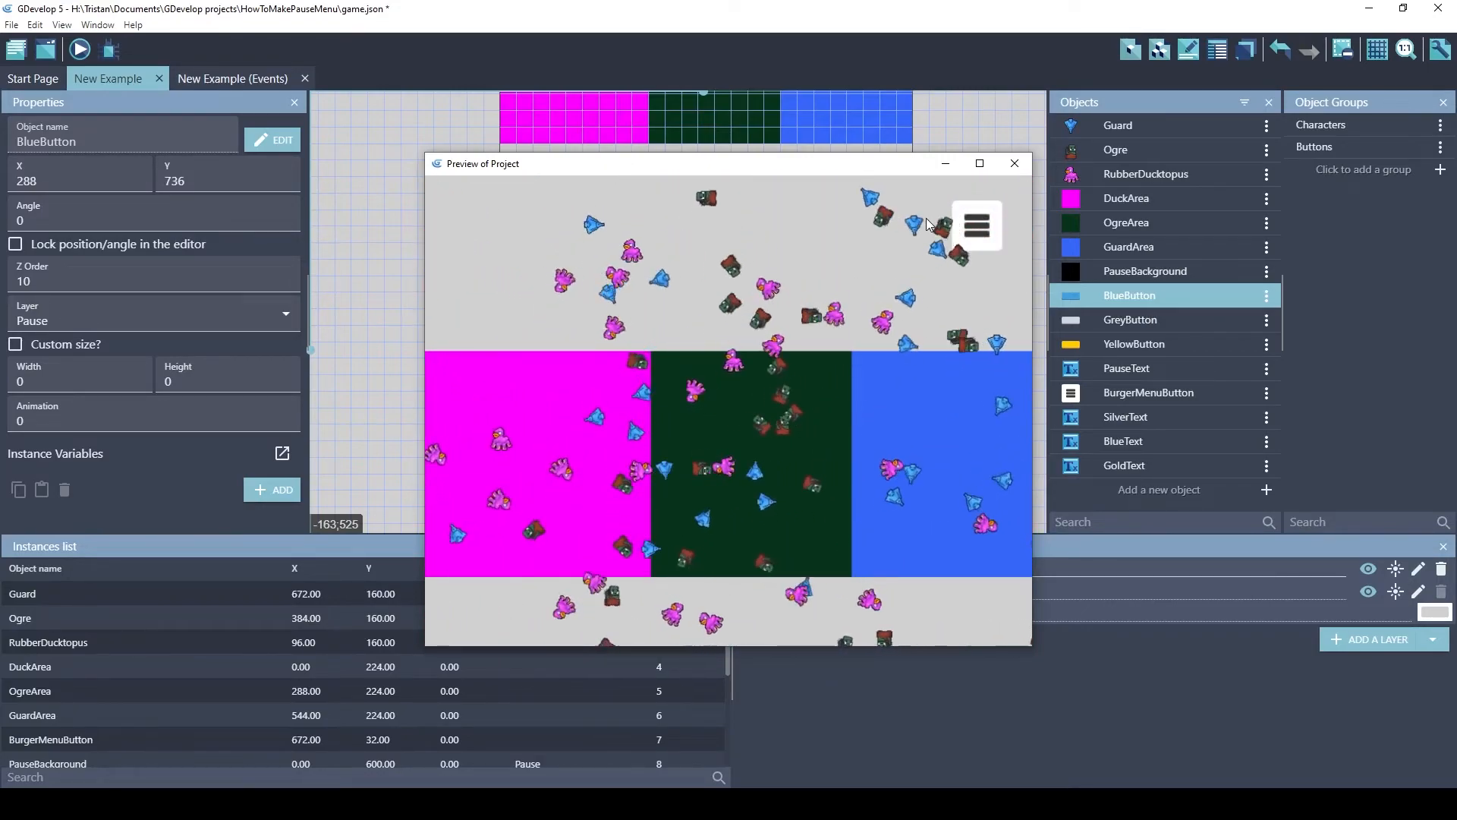
{"action": "left_click", "coordinate": [977, 225]}
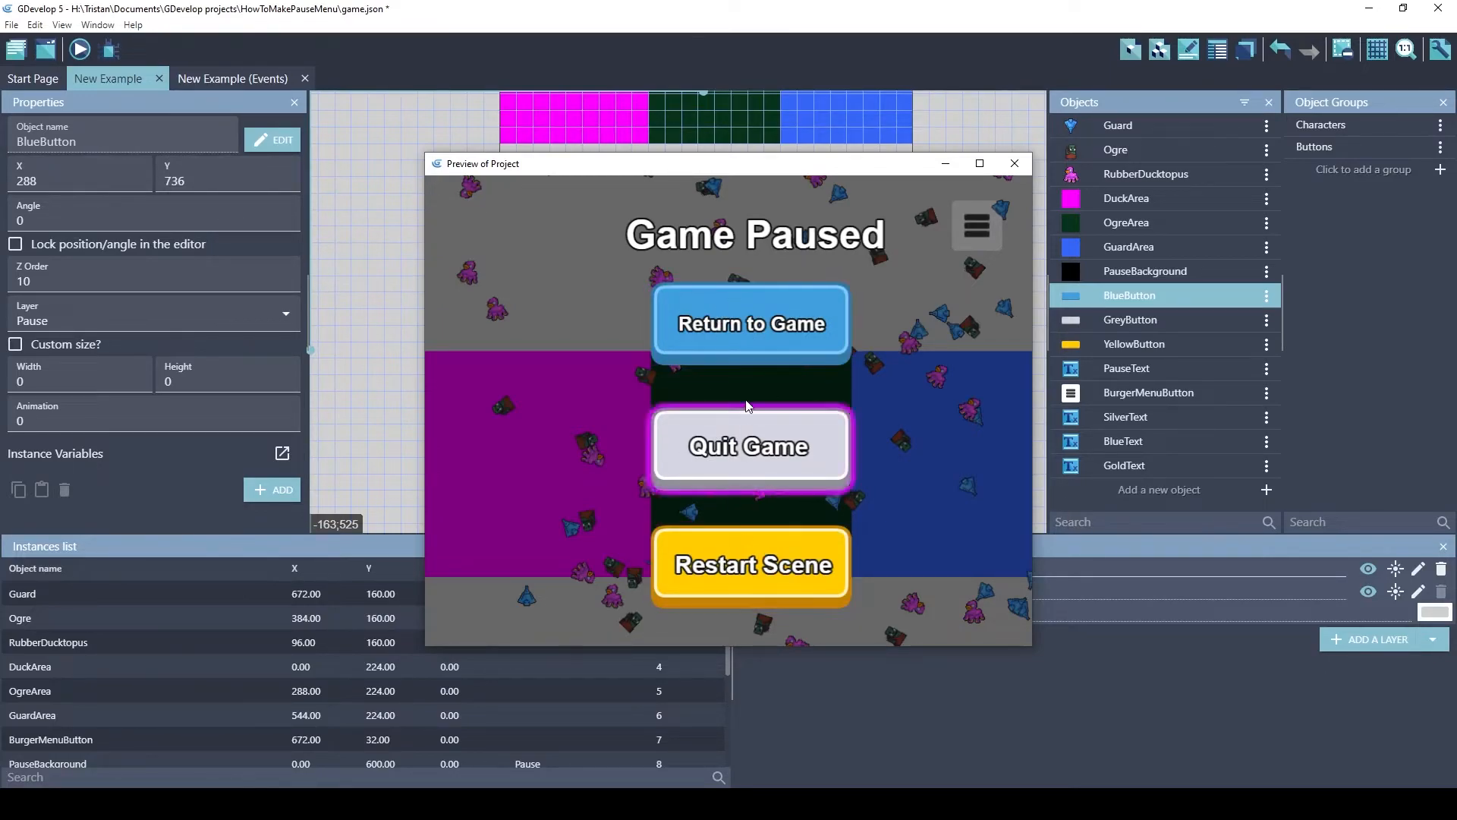
{"action": "left_click", "coordinate": [1015, 164]}
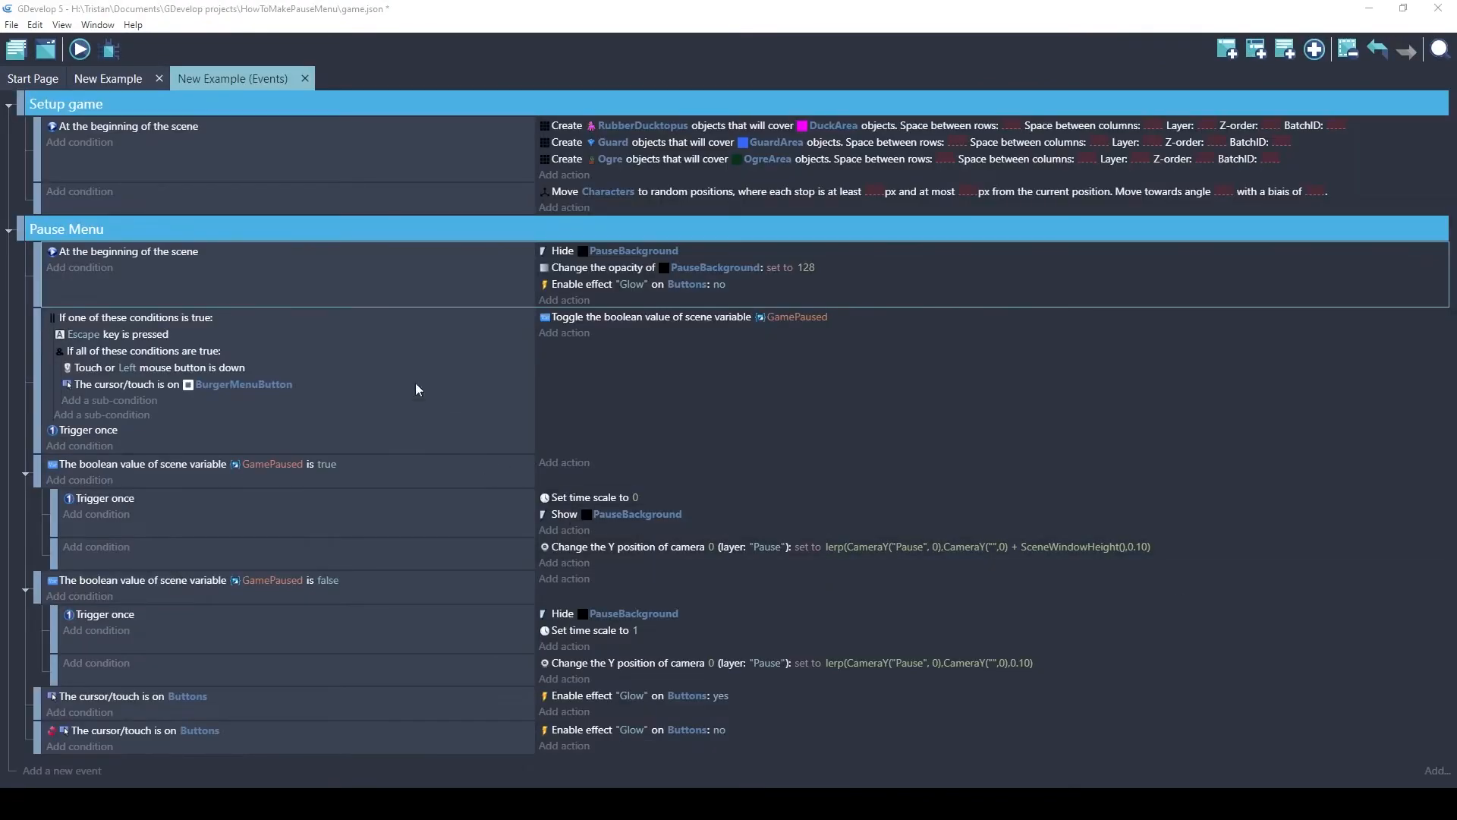
Add an event group named "Manage button glow" above the two glow events and nest both events inside it
{"action": "left_click", "coordinate": [200, 715]}
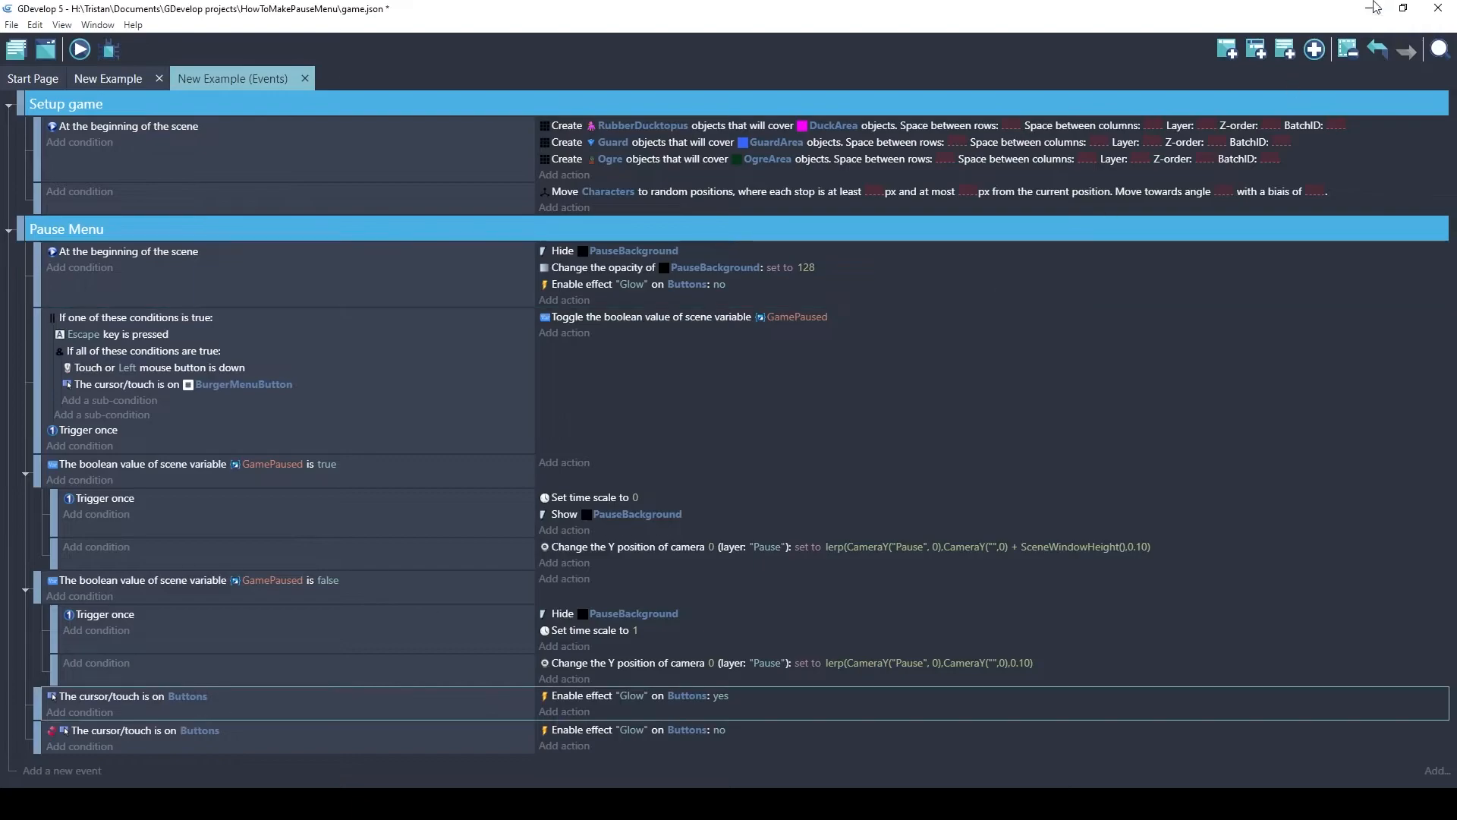
{"action": "left_click", "coordinate": [1315, 50]}
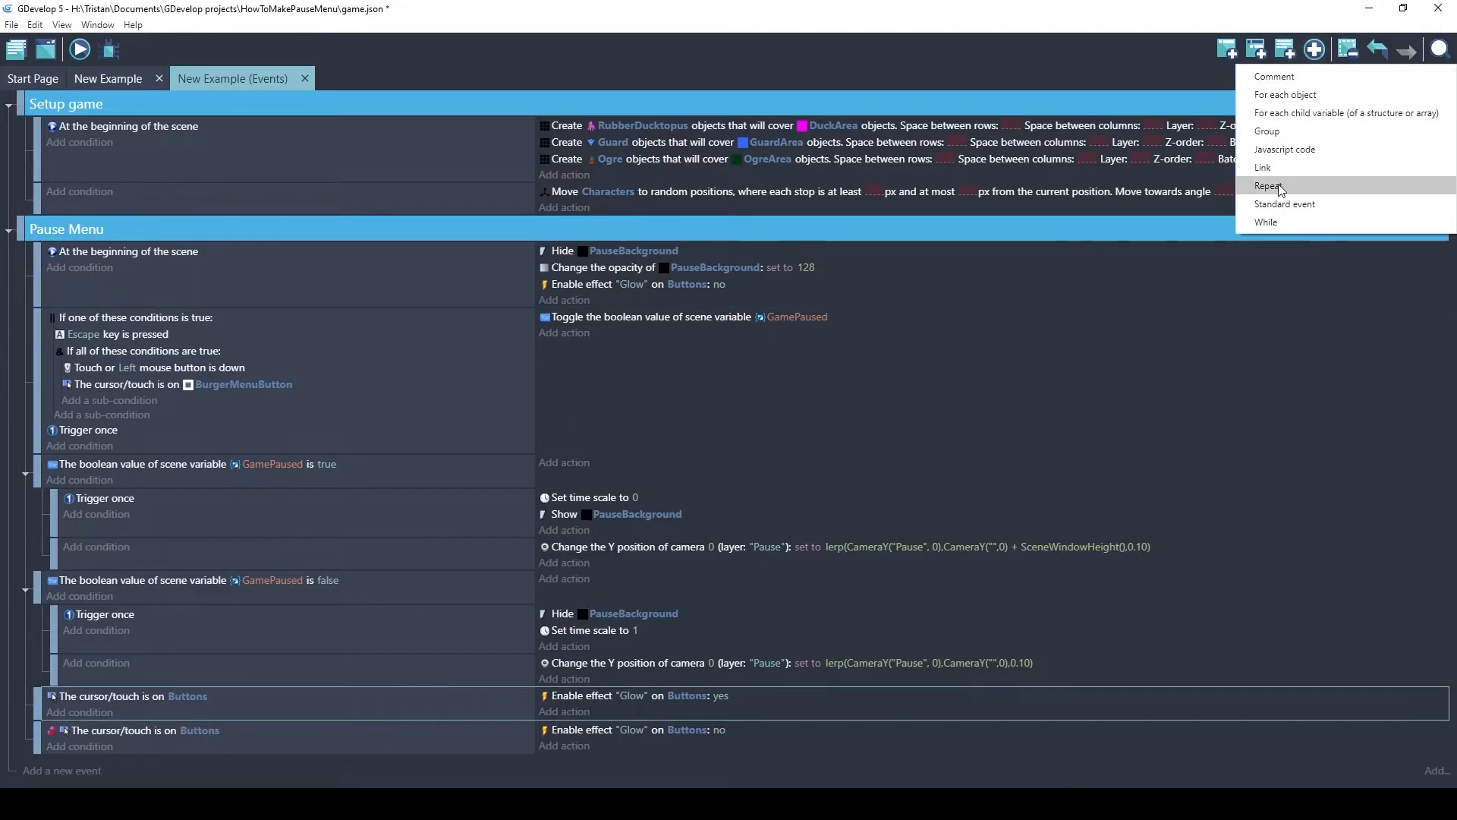
{"action": "left_click", "coordinate": [1291, 127]}
{"action": "left_click", "coordinate": [79, 708]}
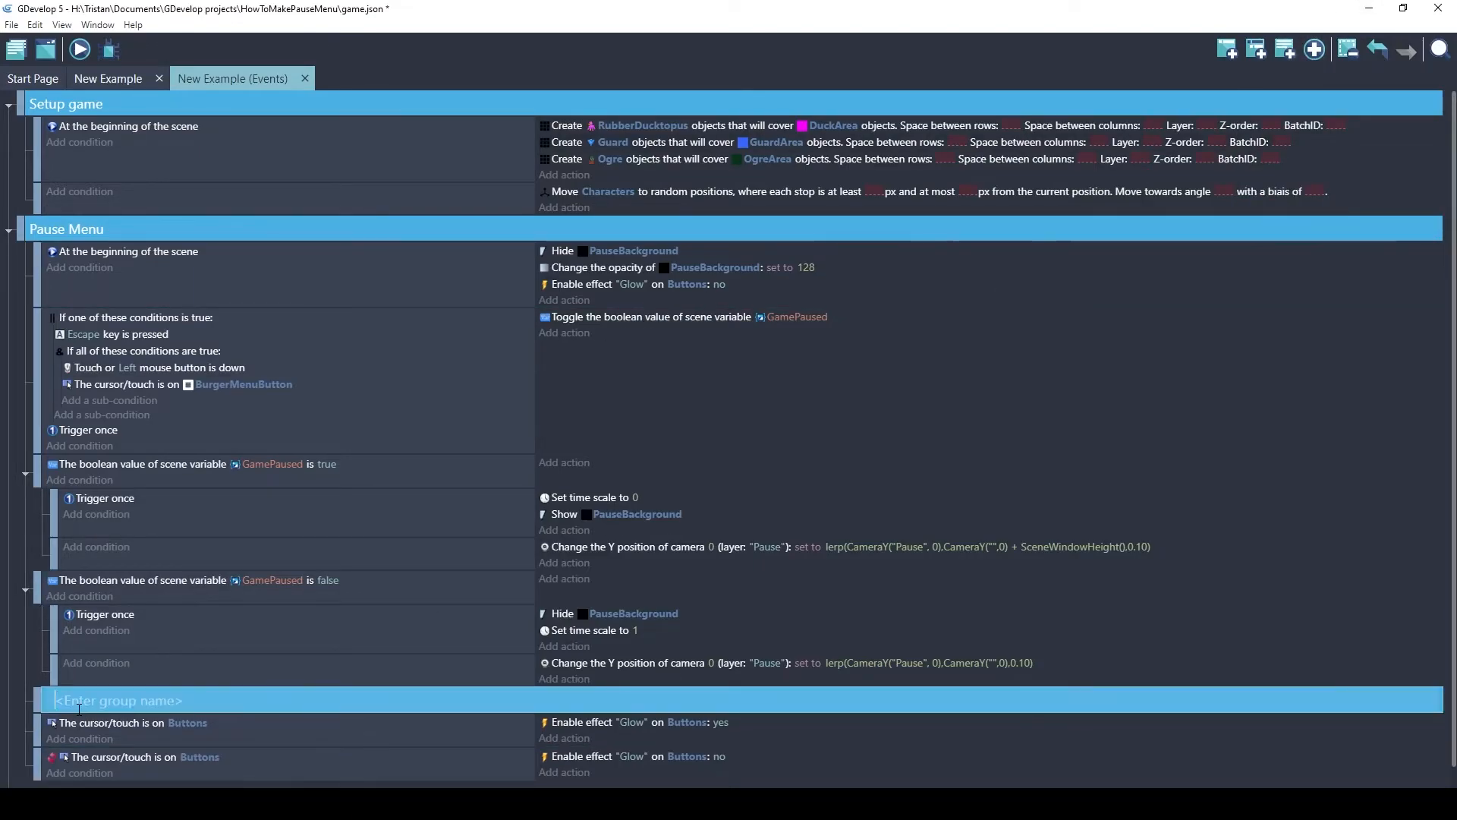
{"action": "type", "text": "MAn"}
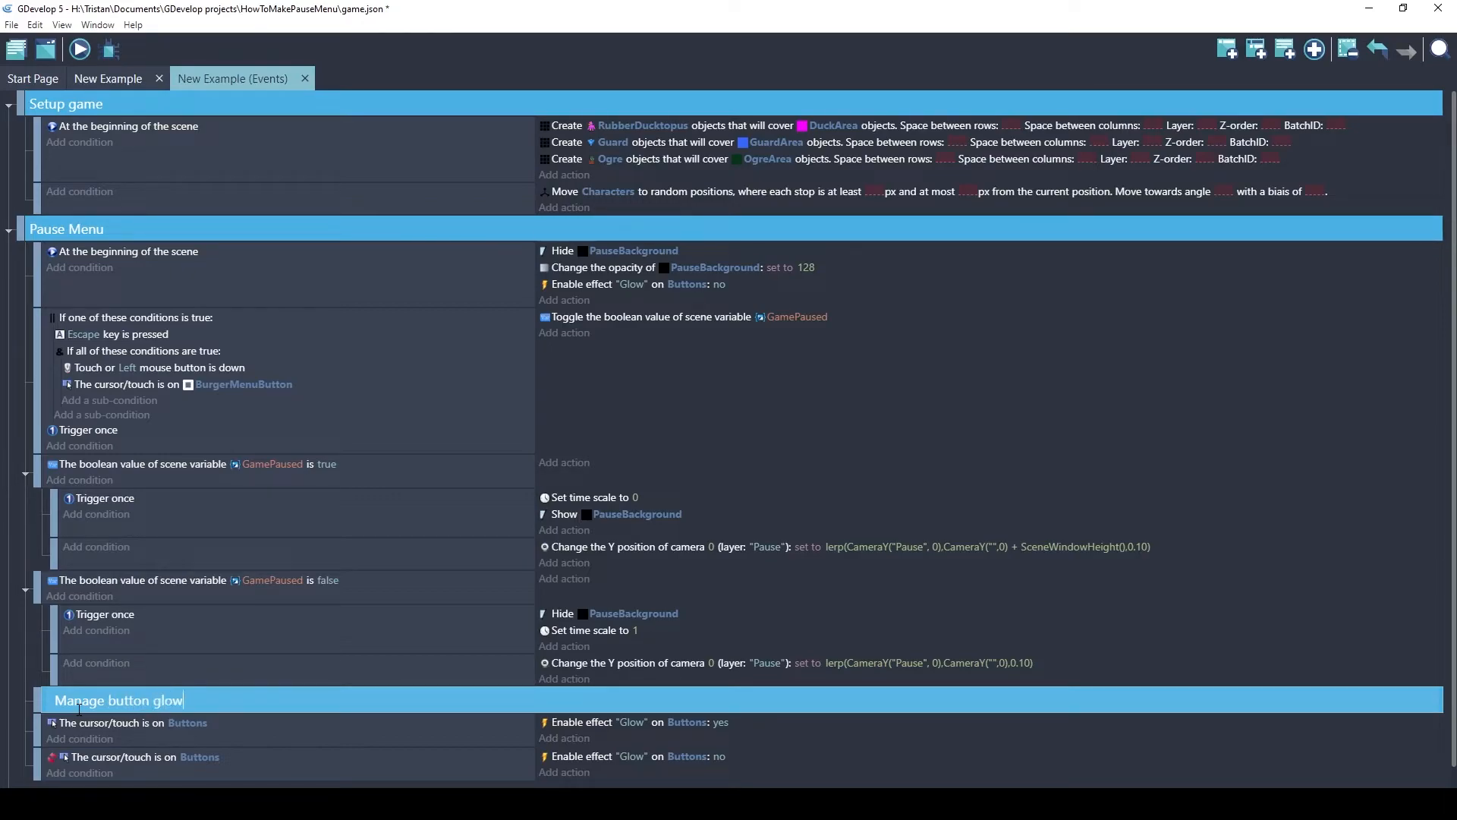
{"action": "key", "text": "Return"}
{"action": "scroll", "coordinate": [45, 719], "scroll_direction": "down", "scroll_amount": 1}
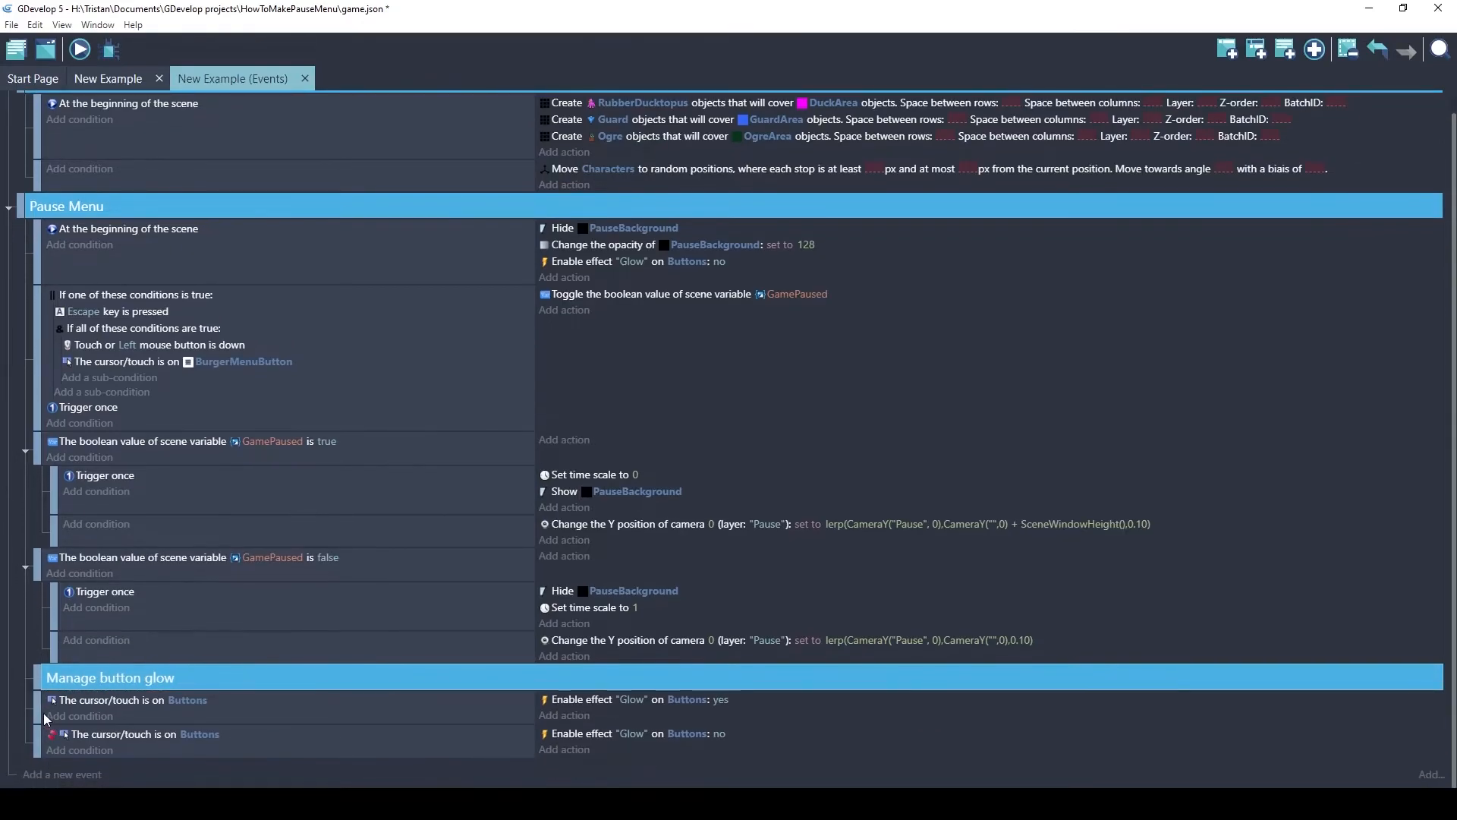
{"action": "mouse_move", "coordinate": [38, 734]}
{"action": "left_mouse_down"}
{"action": "mouse_move", "coordinate": [40, 704]}
{"action": "mouse_move", "coordinate": [66, 748]}
{"action": "mouse_move", "coordinate": [61, 730]}
{"action": "left_mouse_up"}
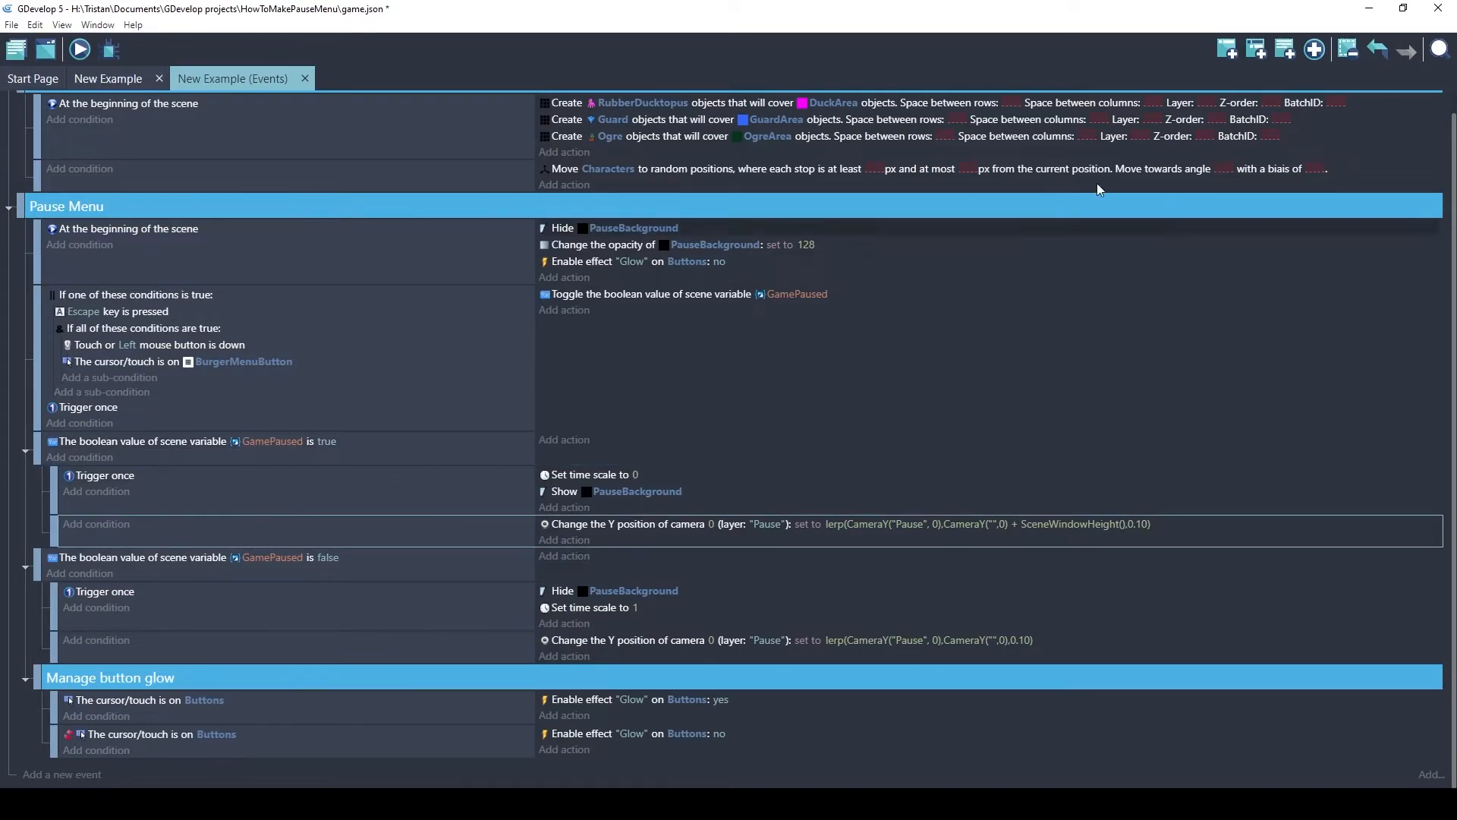
Add a sub-event under the GamePaused is true event with the condition that the cursor/touch is on BlueButton
{"action": "left_click", "coordinate": [1227, 53]}
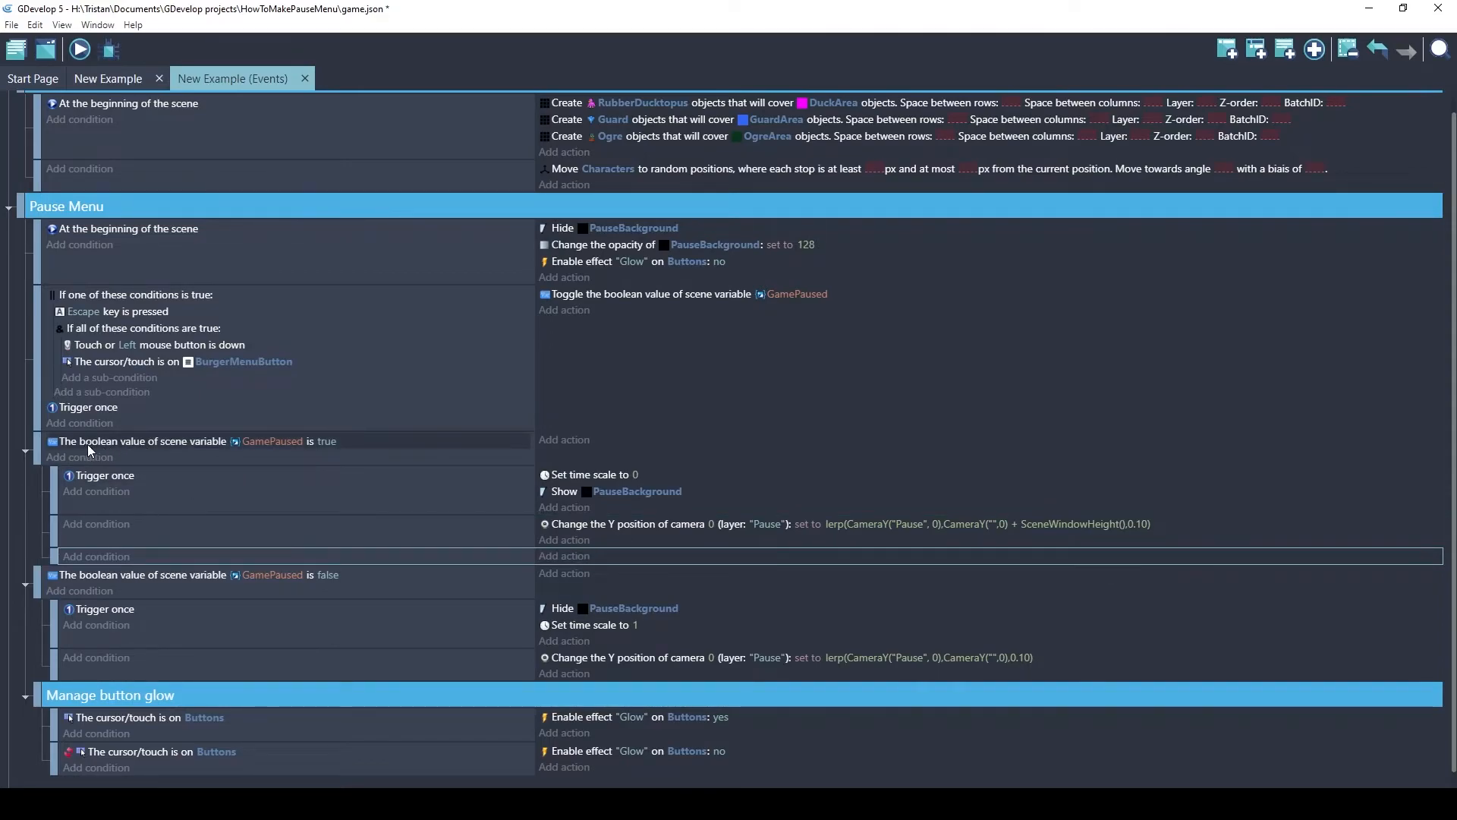
{"action": "left_click", "coordinate": [112, 560]}
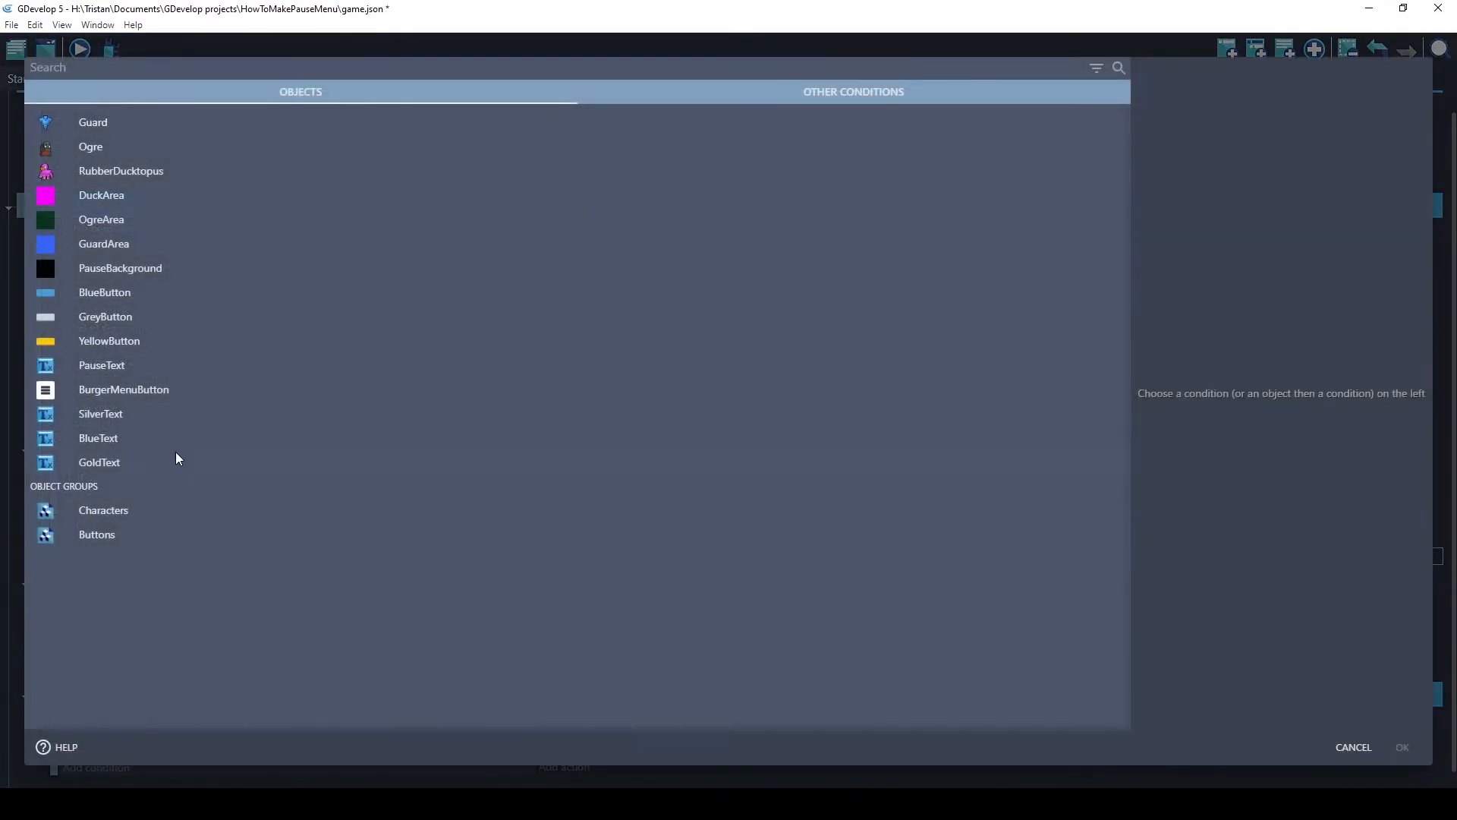
{"action": "left_click", "coordinate": [148, 290]}
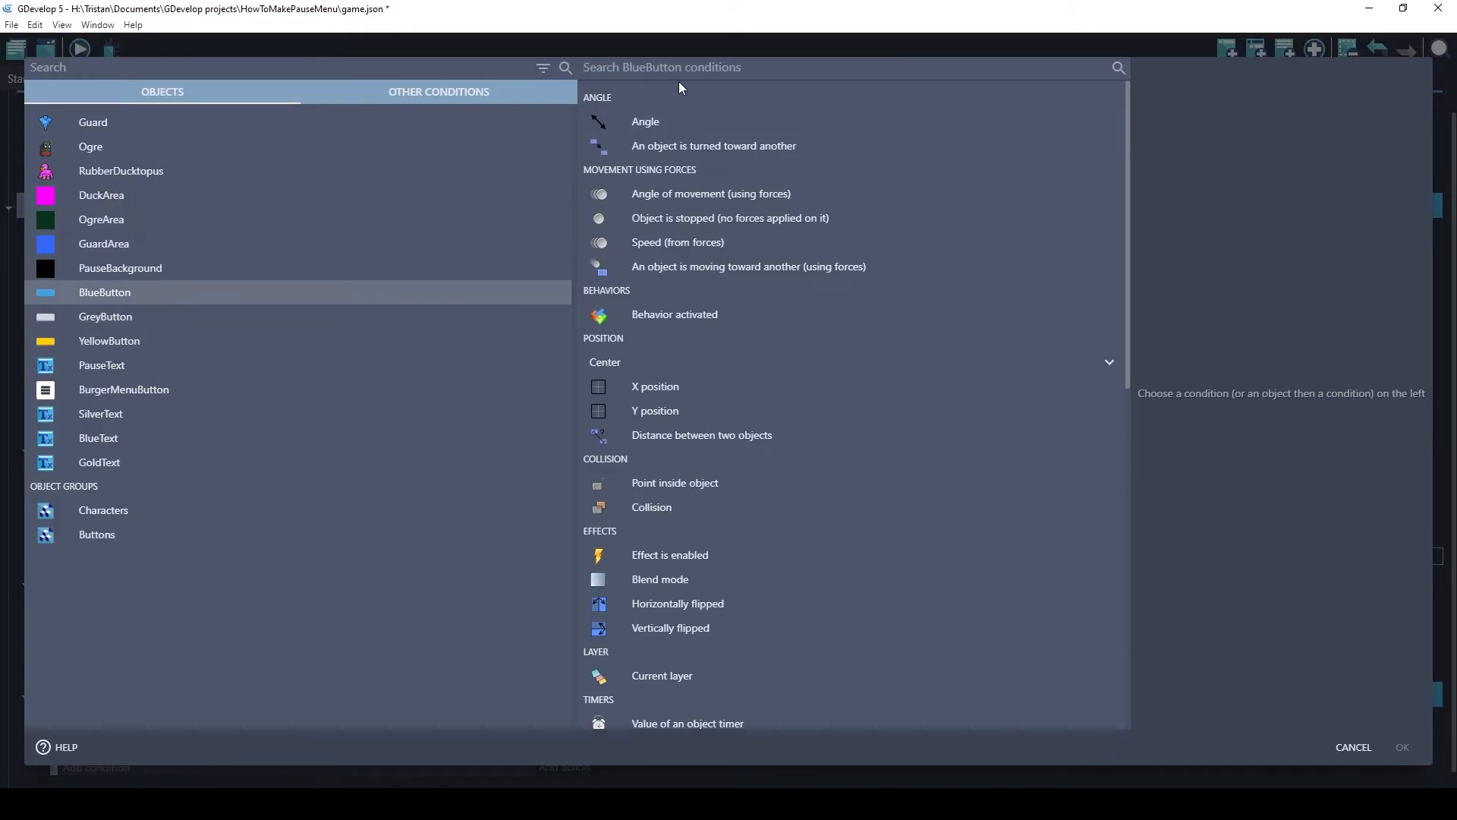
{"action": "type", "text": "curo"}
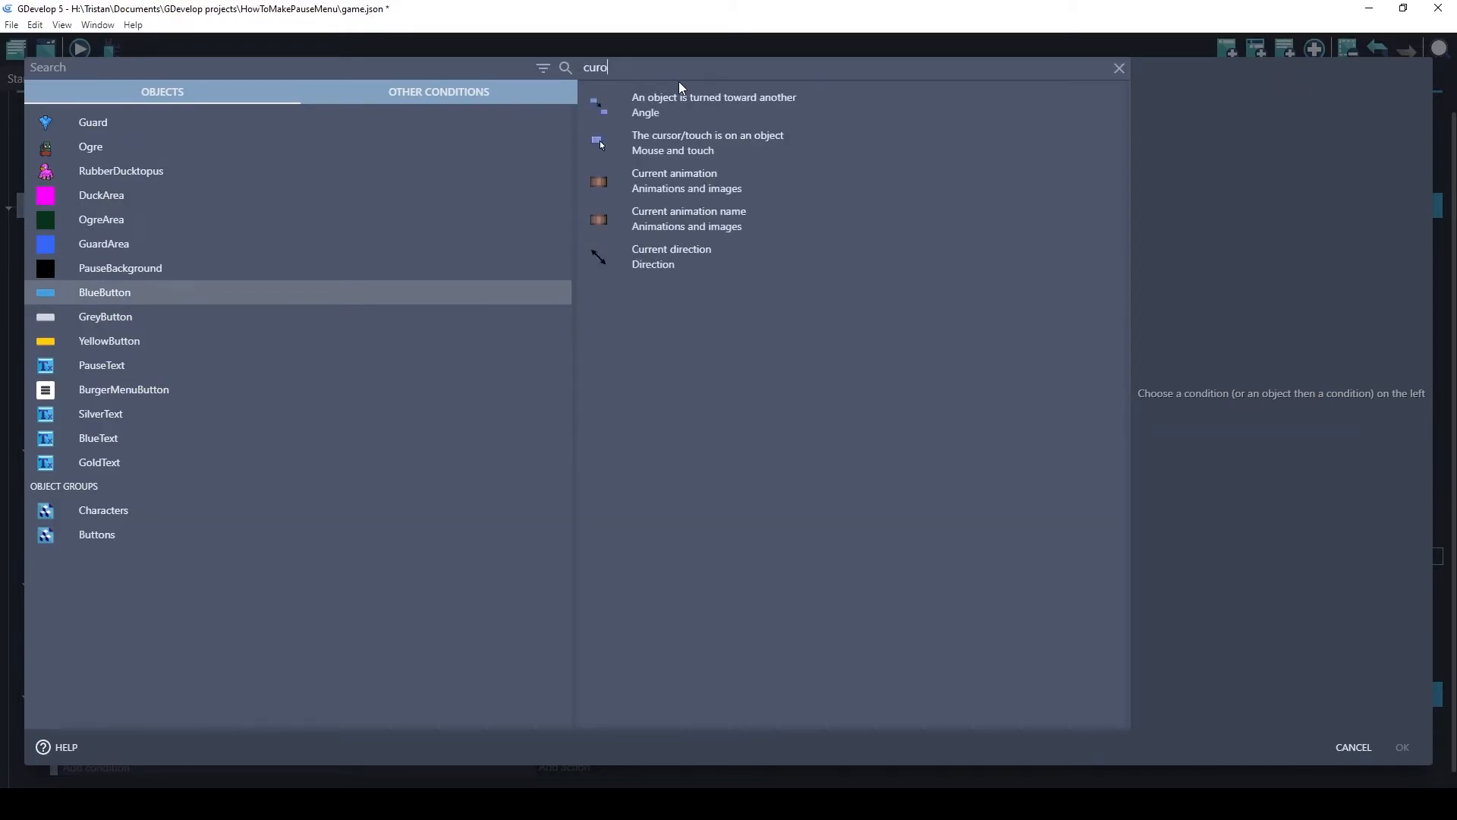
{"action": "left_click", "coordinate": [696, 145]}
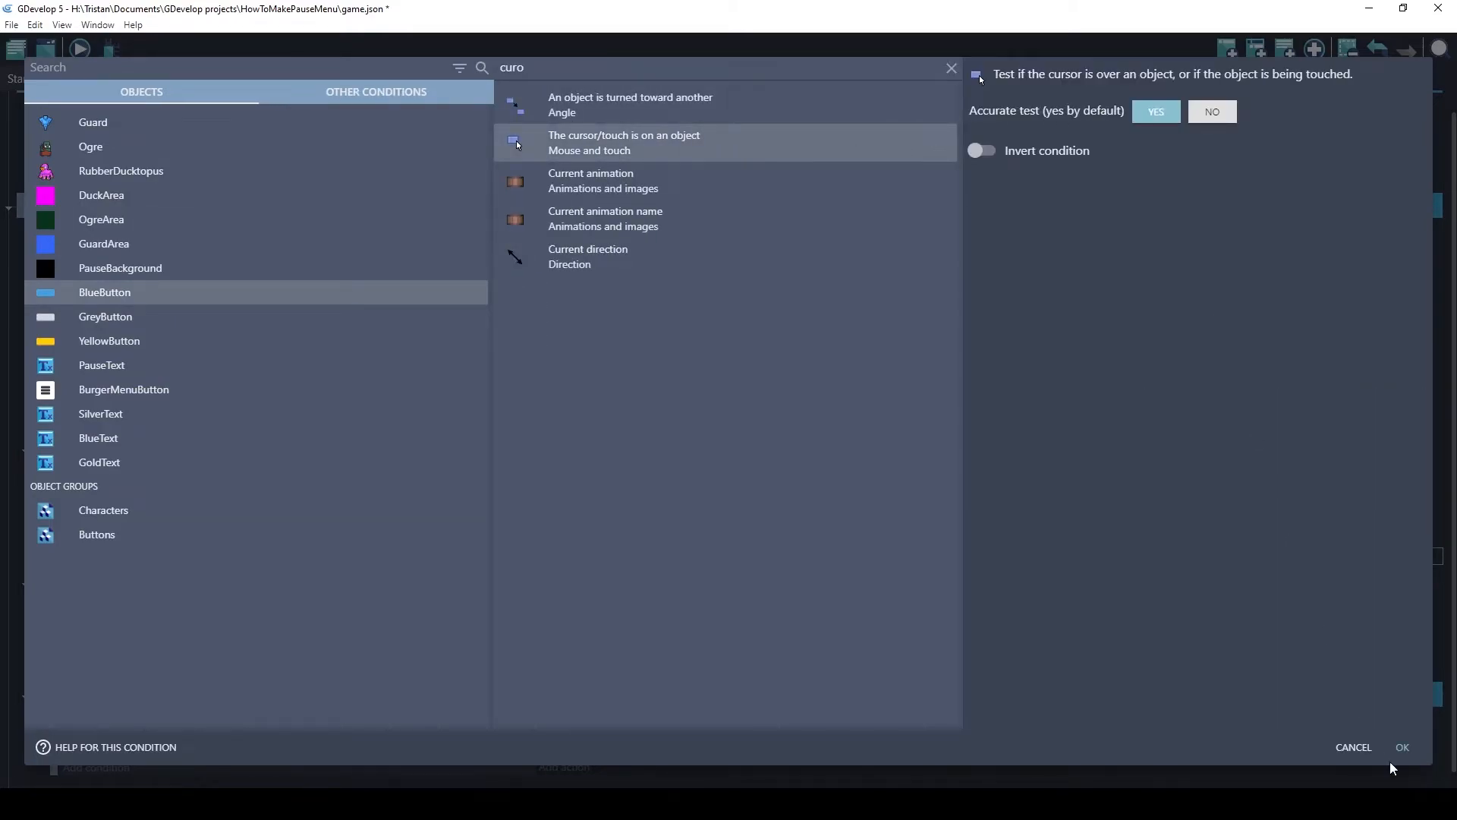
{"action": "left_click", "coordinate": [1402, 748]}
Add a left mouse button or touch held condition to the new sub-event and place it above the BlueButton condition
{"action": "left_click", "coordinate": [113, 572]}
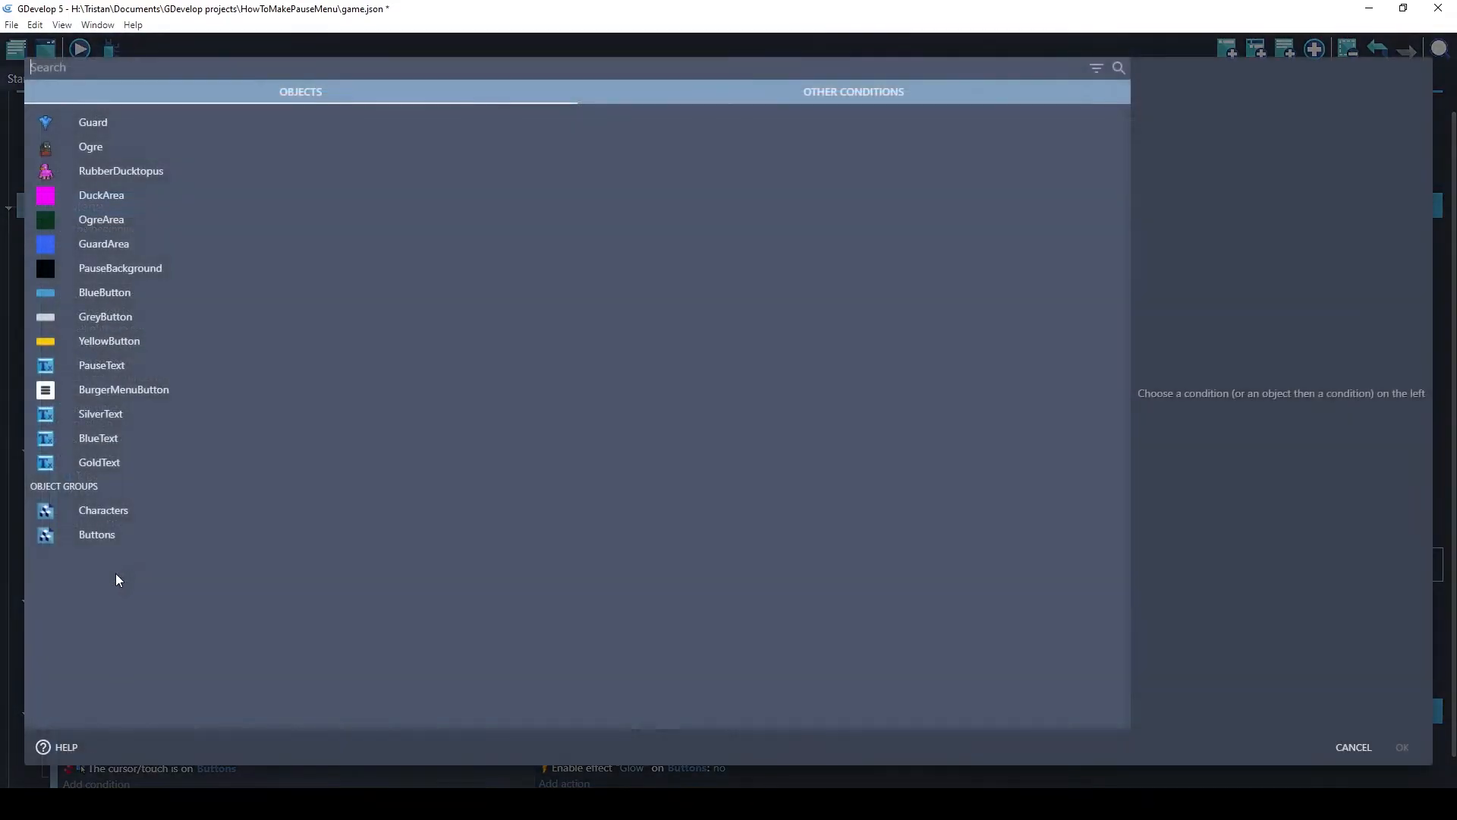
{"action": "type", "text": "press"}
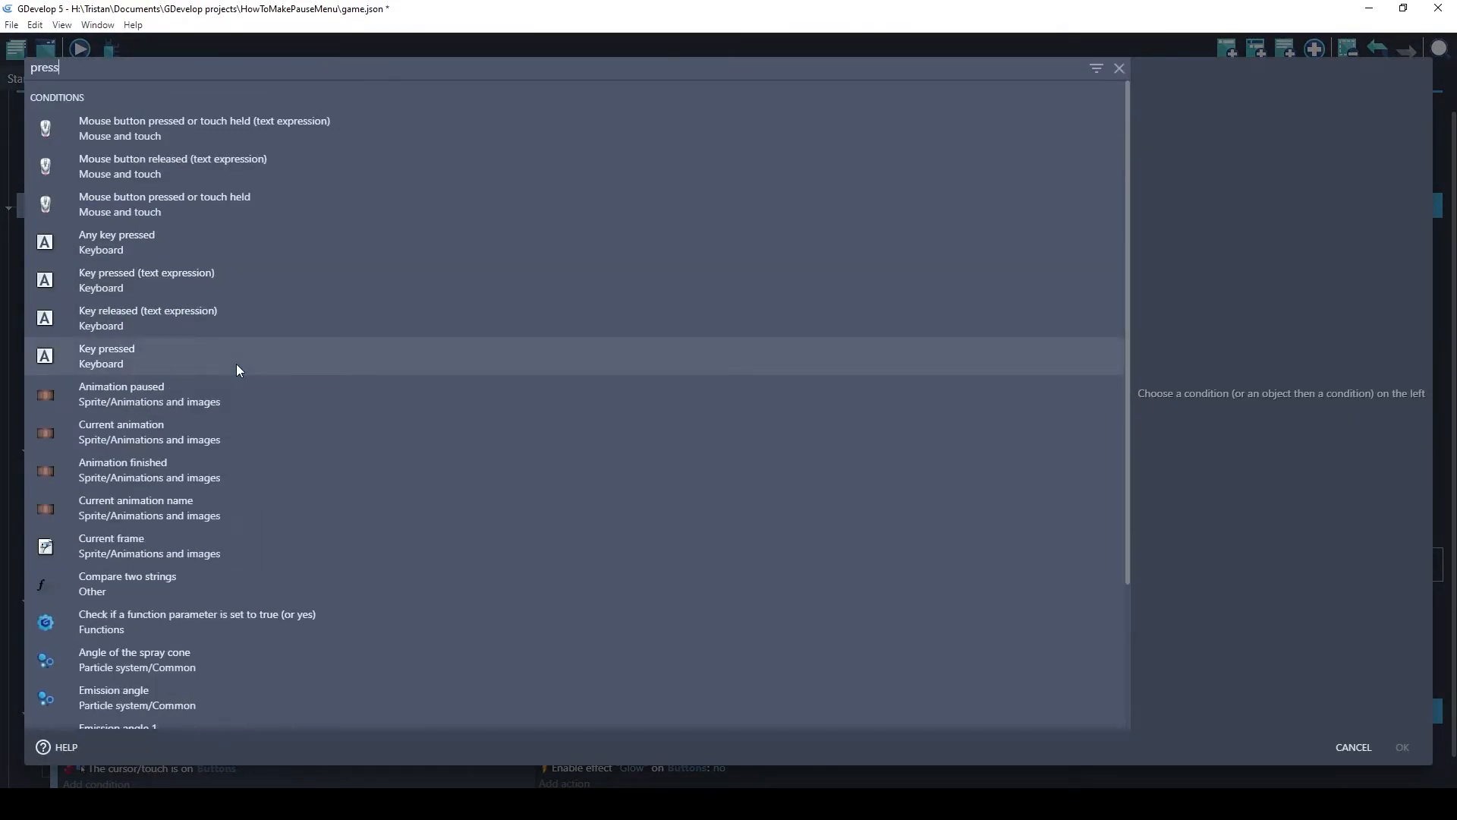
{"action": "left_click", "coordinate": [170, 202]}
{"action": "left_click", "coordinate": [795, 125]}
{"action": "left_click", "coordinate": [803, 154]}
{"action": "left_click", "coordinate": [1401, 746]}
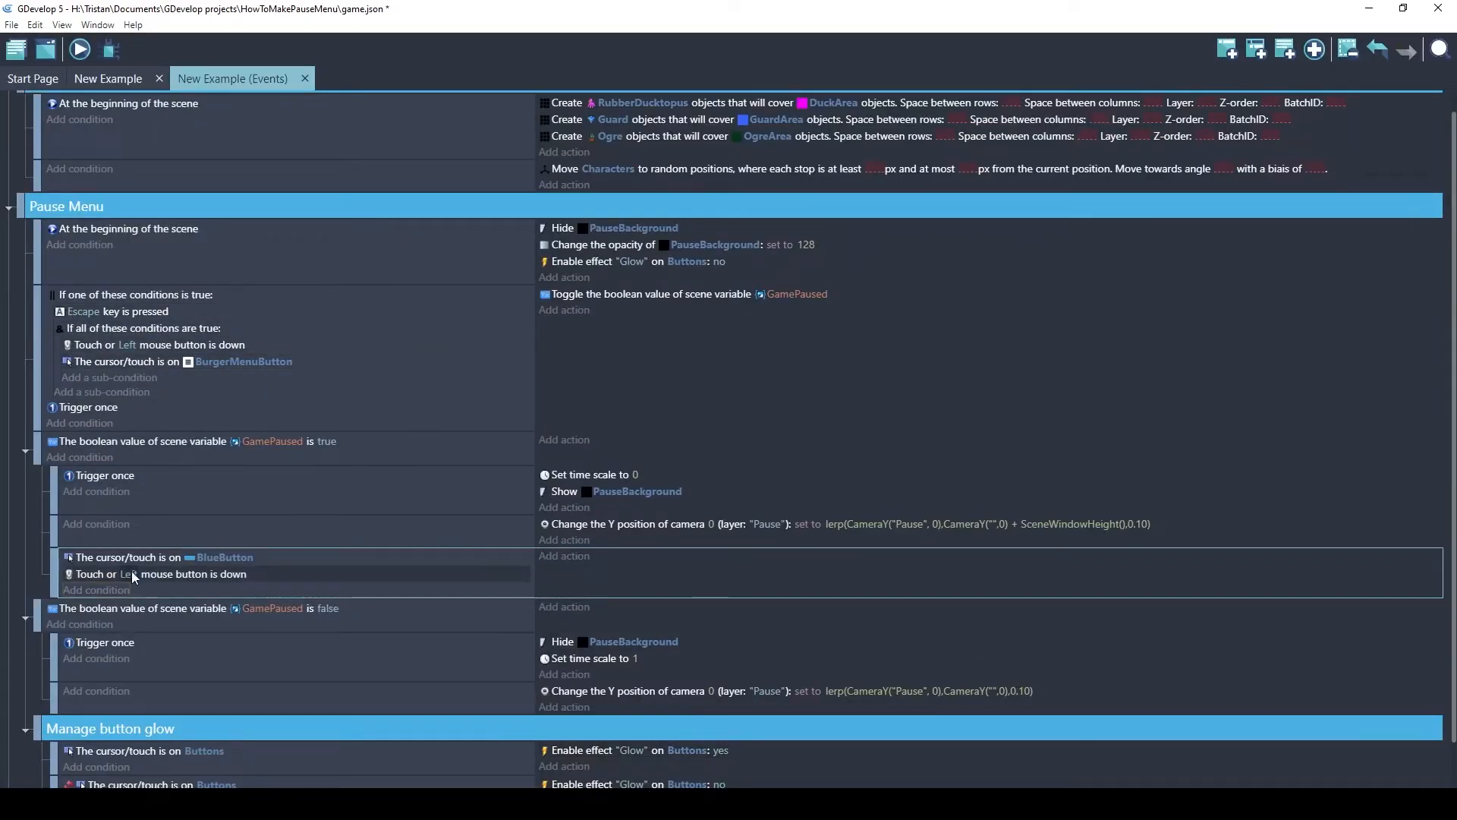
{"action": "left_click_drag", "start_coordinate": [153, 572], "coordinate": [153, 552]}
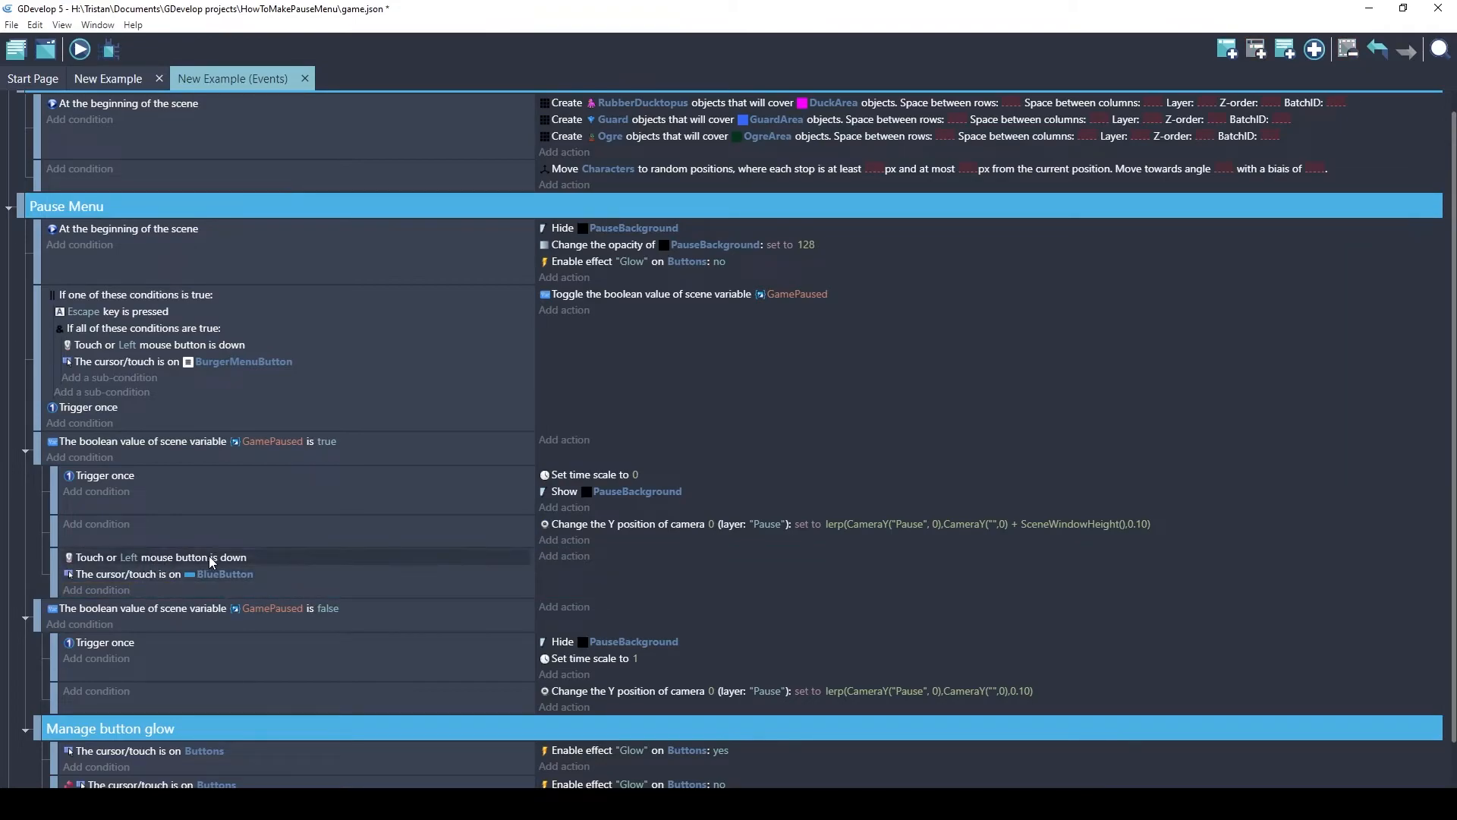
Create three sub-events under the mouse button event and move the BlueButton cursor condition into the first one
{"action": "left_click", "coordinate": [189, 589]}
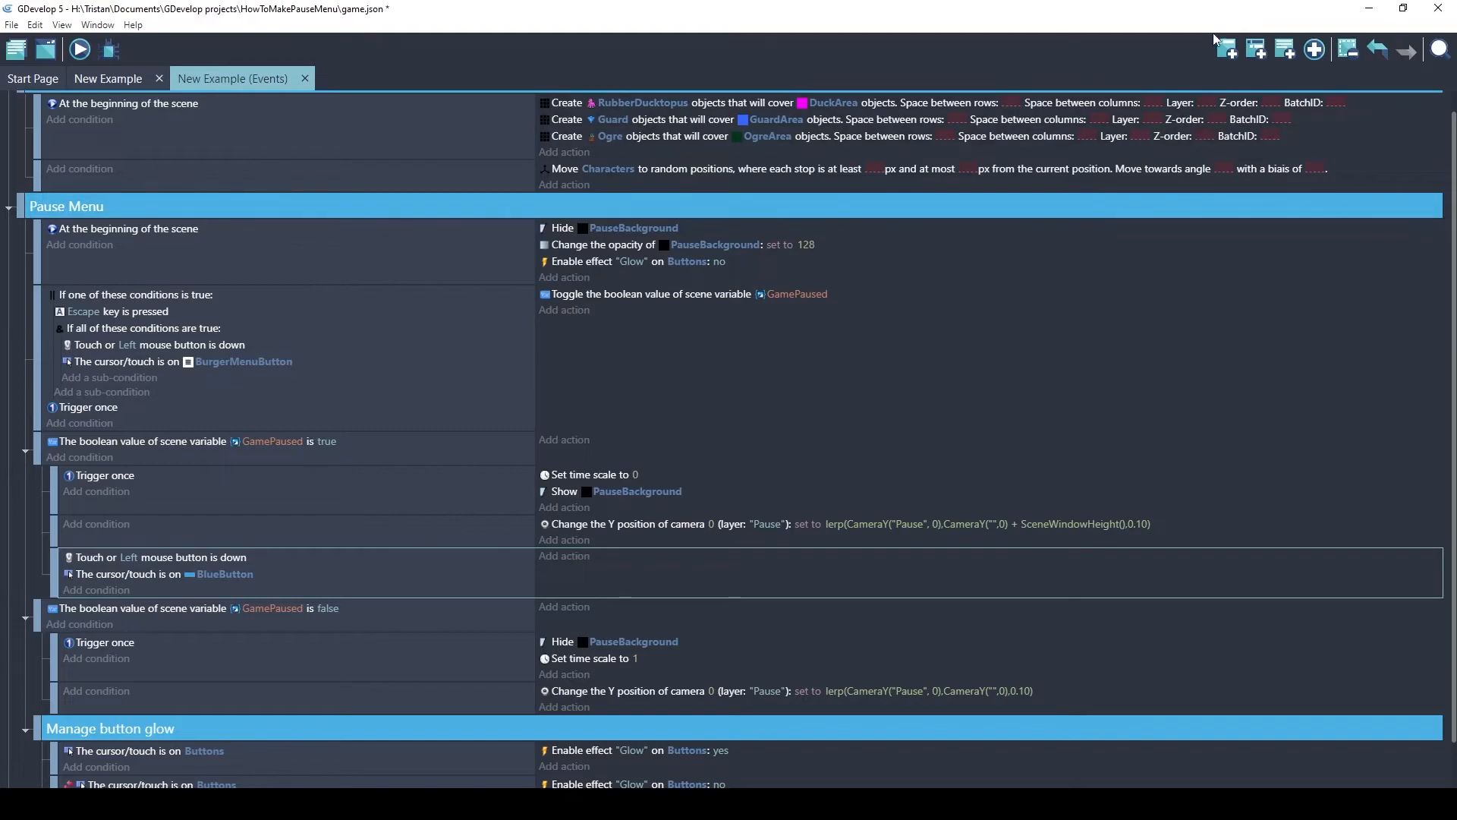
{"action": "left_click", "coordinate": [1258, 52]}
{"action": "left_click", "coordinate": [1258, 51]}
{"action": "left_click", "coordinate": [1257, 52]}
{"action": "left_click_drag", "start_coordinate": [134, 574], "coordinate": [149, 601]}
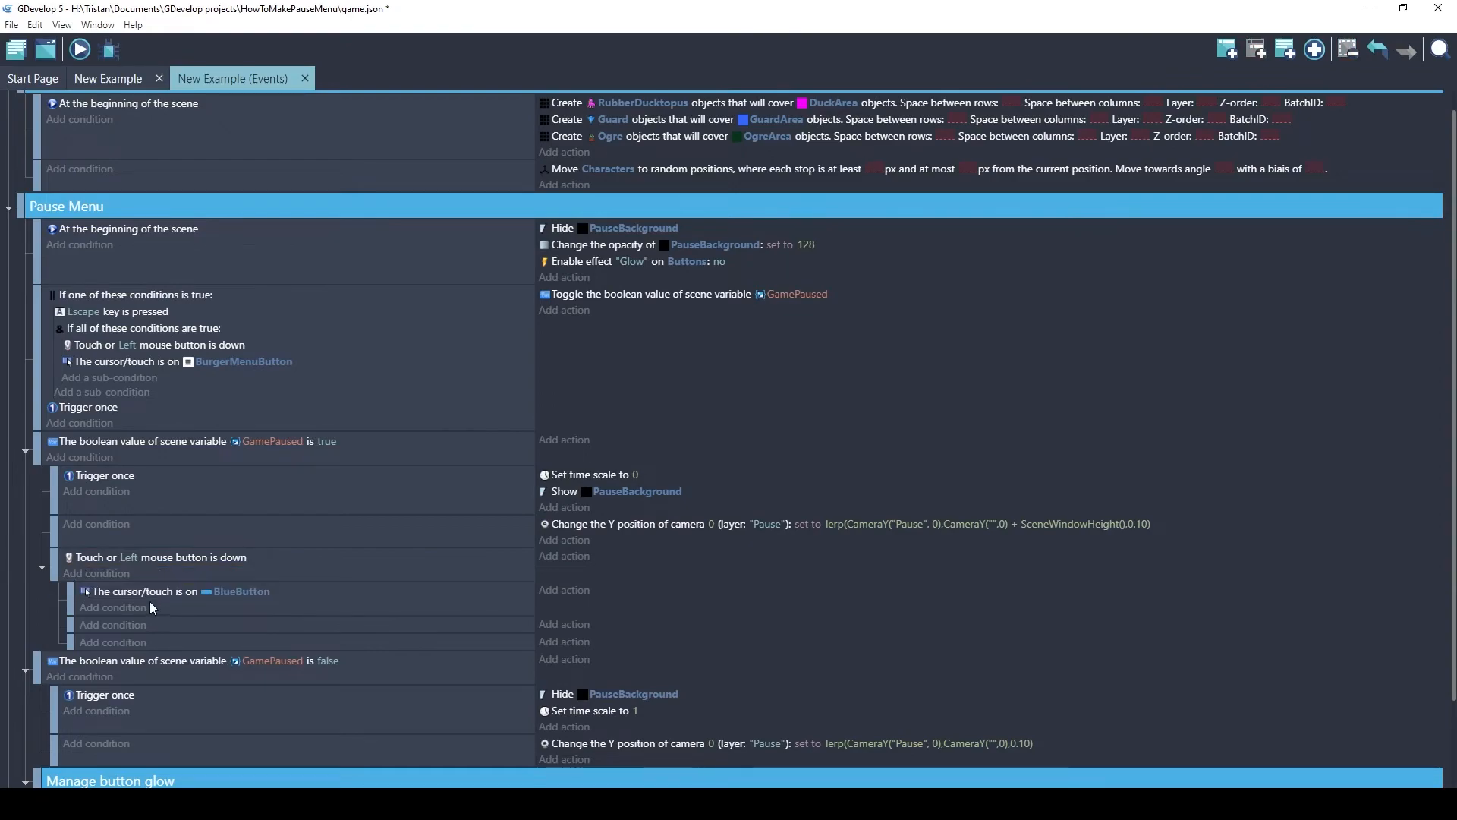
Copy the BlueButton cursor condition into the two empty sub-events beneath it
{"action": "left_click", "coordinate": [197, 573]}
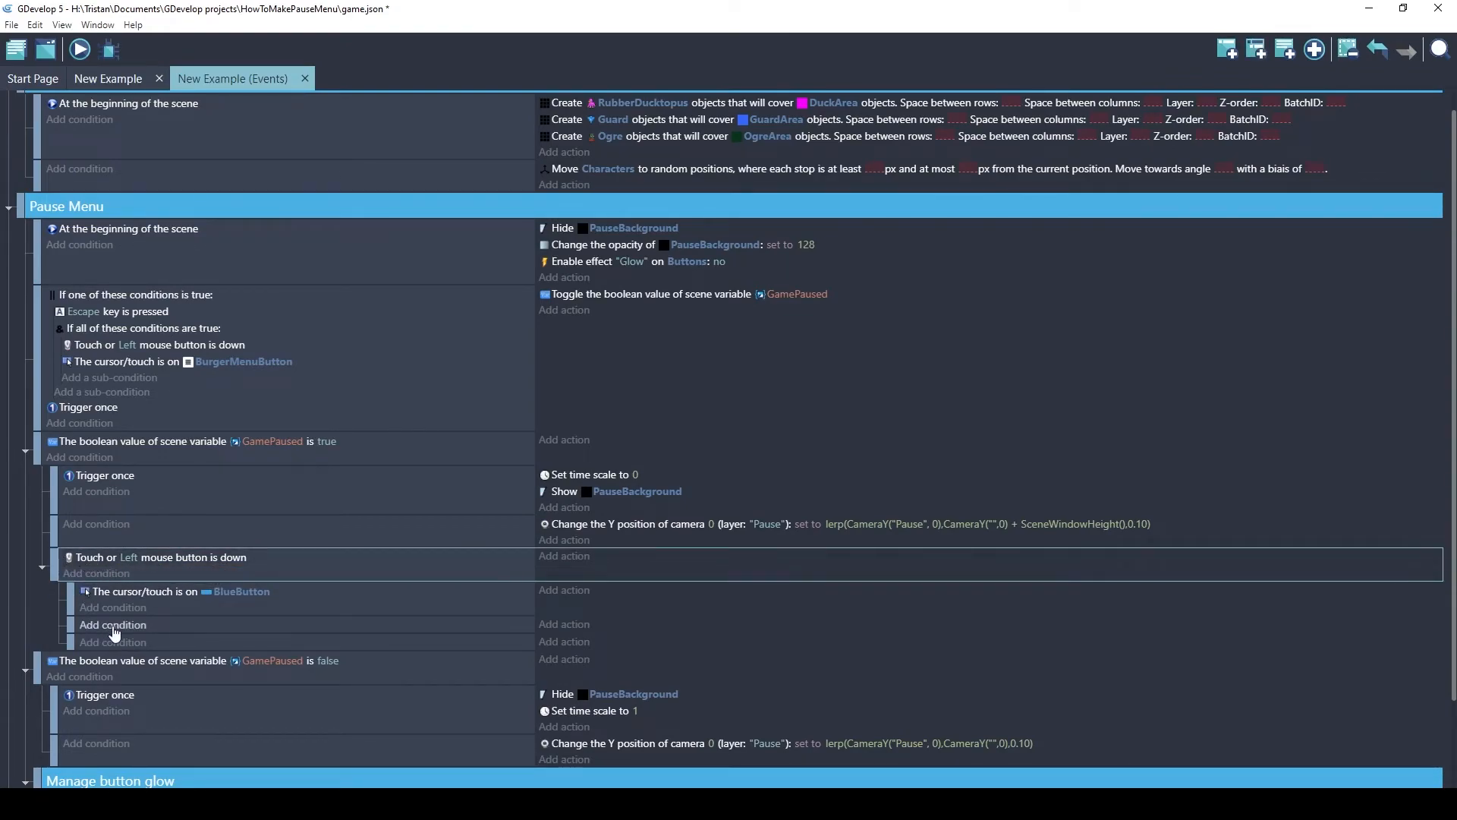
{"action": "right_click", "coordinate": [157, 591]}
{"action": "left_click", "coordinate": [182, 602]}
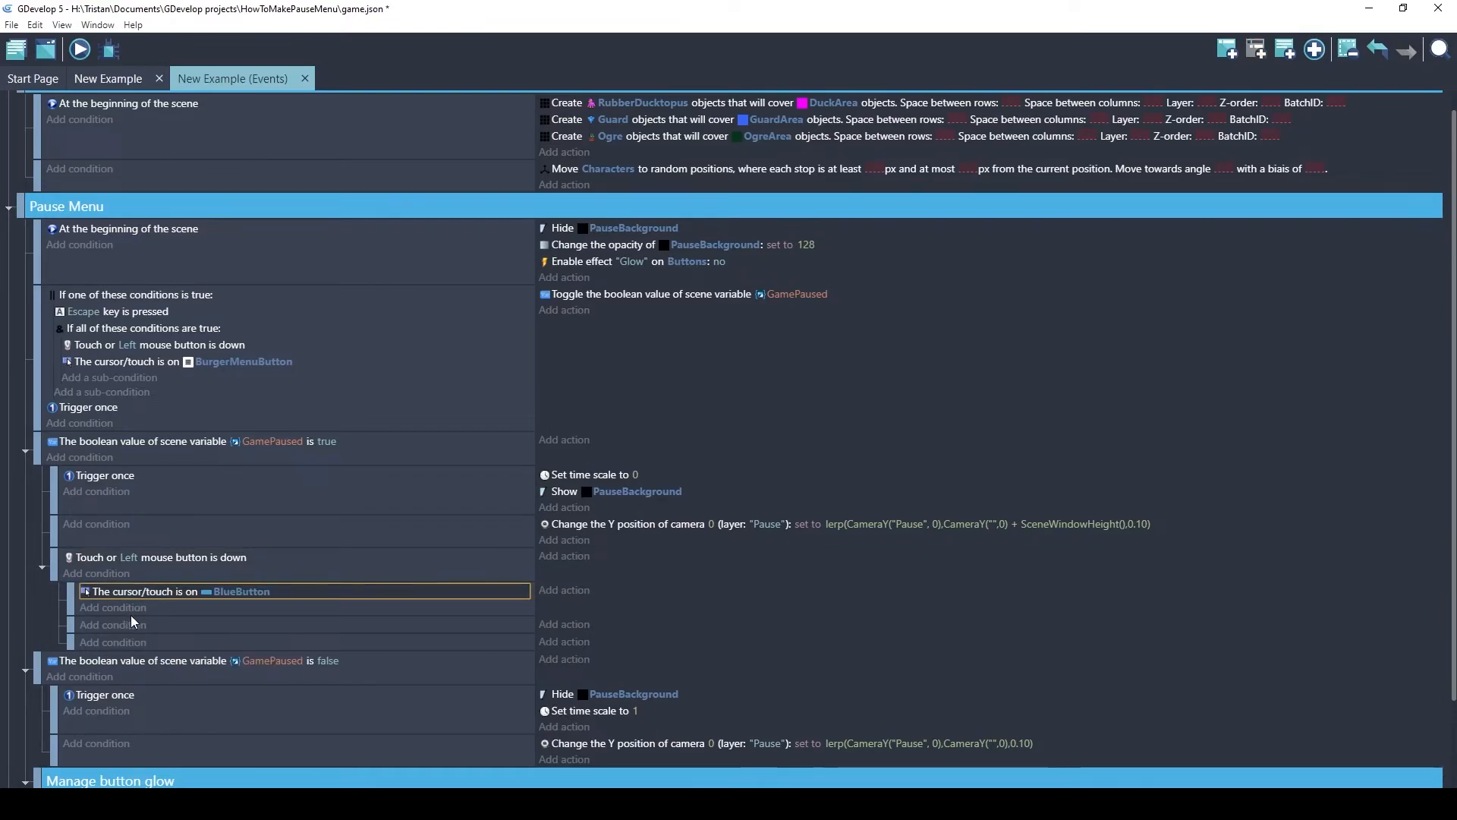
{"action": "left_click", "coordinate": [182, 625]}
{"action": "left_click", "coordinate": [182, 658]}
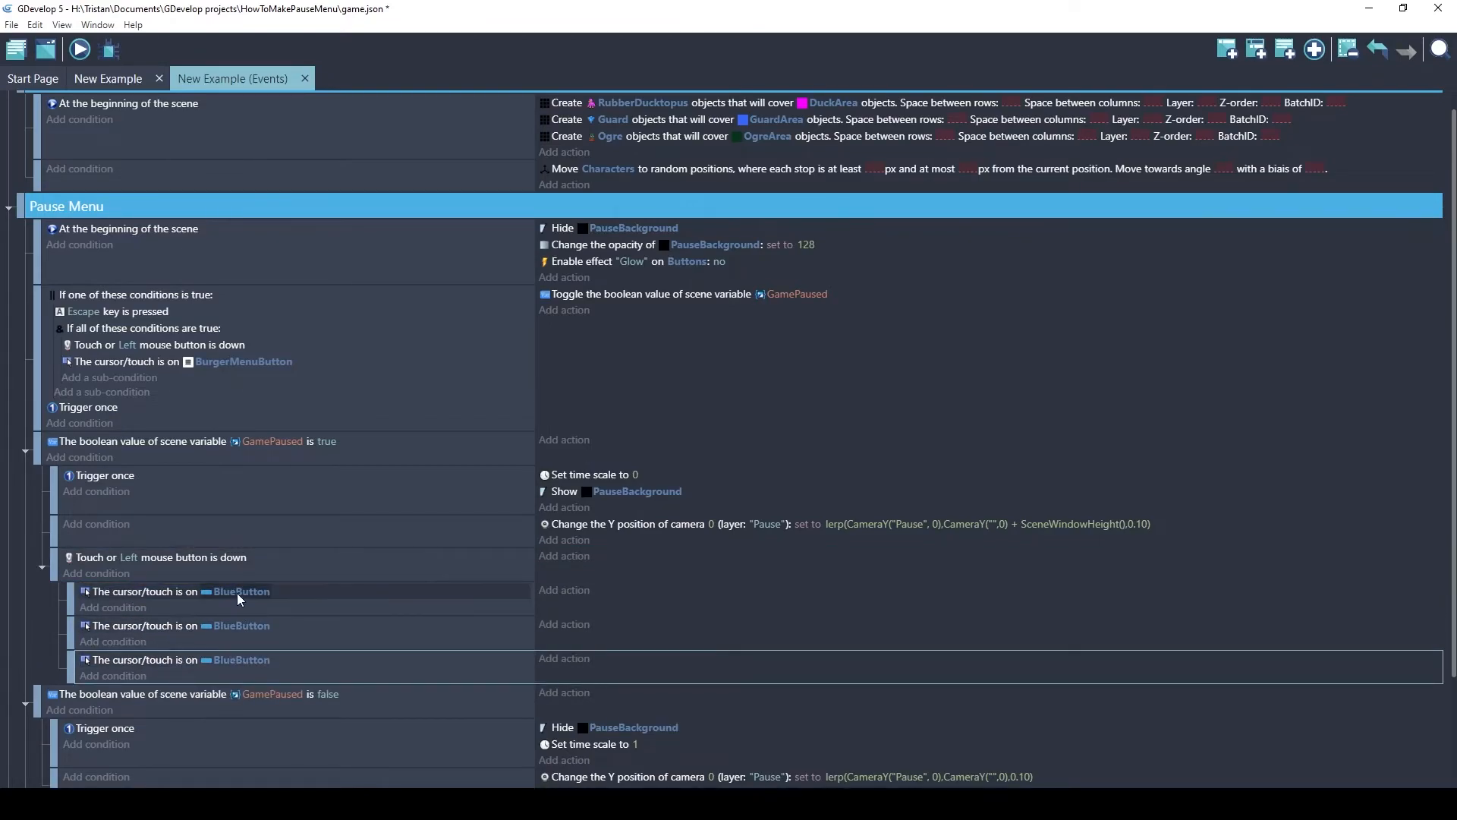
Change the object in the second cursor condition to GreyButton and in the third to YellowButton
{"action": "left_click", "coordinate": [243, 627]}
{"action": "key", "text": "BackSpace"}
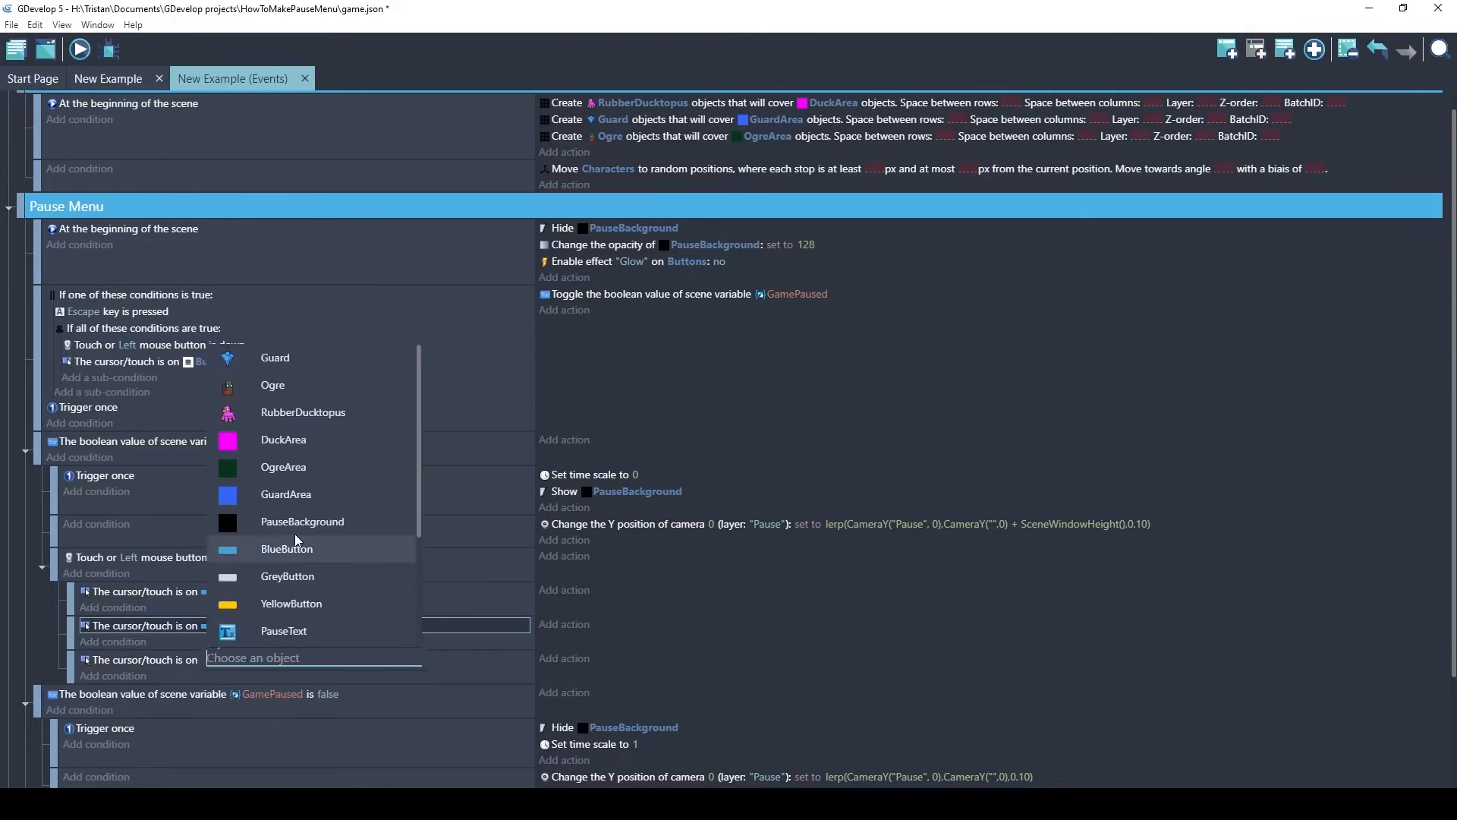
{"action": "left_click", "coordinate": [310, 576]}
{"action": "left_click", "coordinate": [239, 659]}
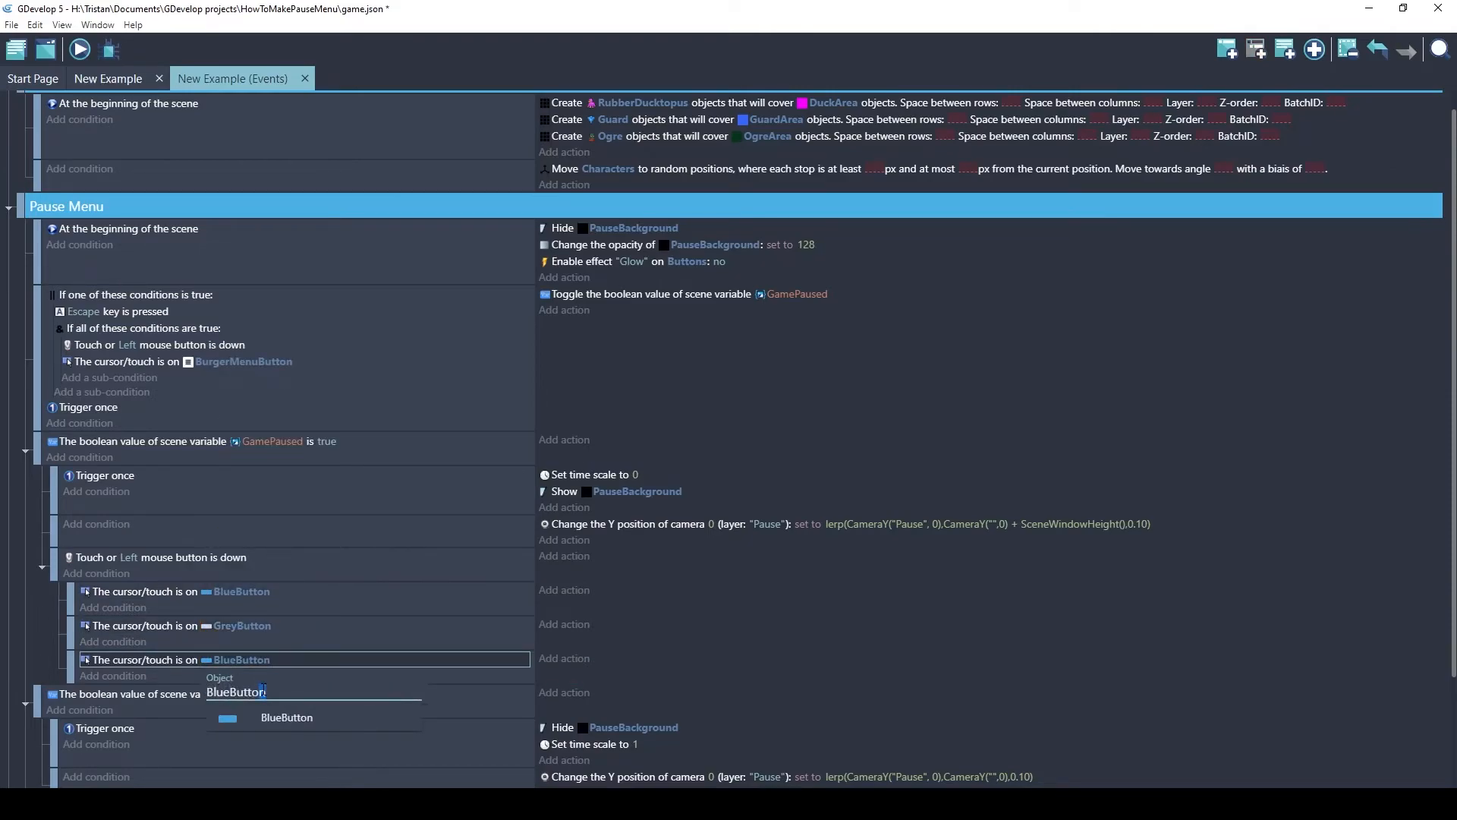
{"action": "key", "text": "BackSpace"}
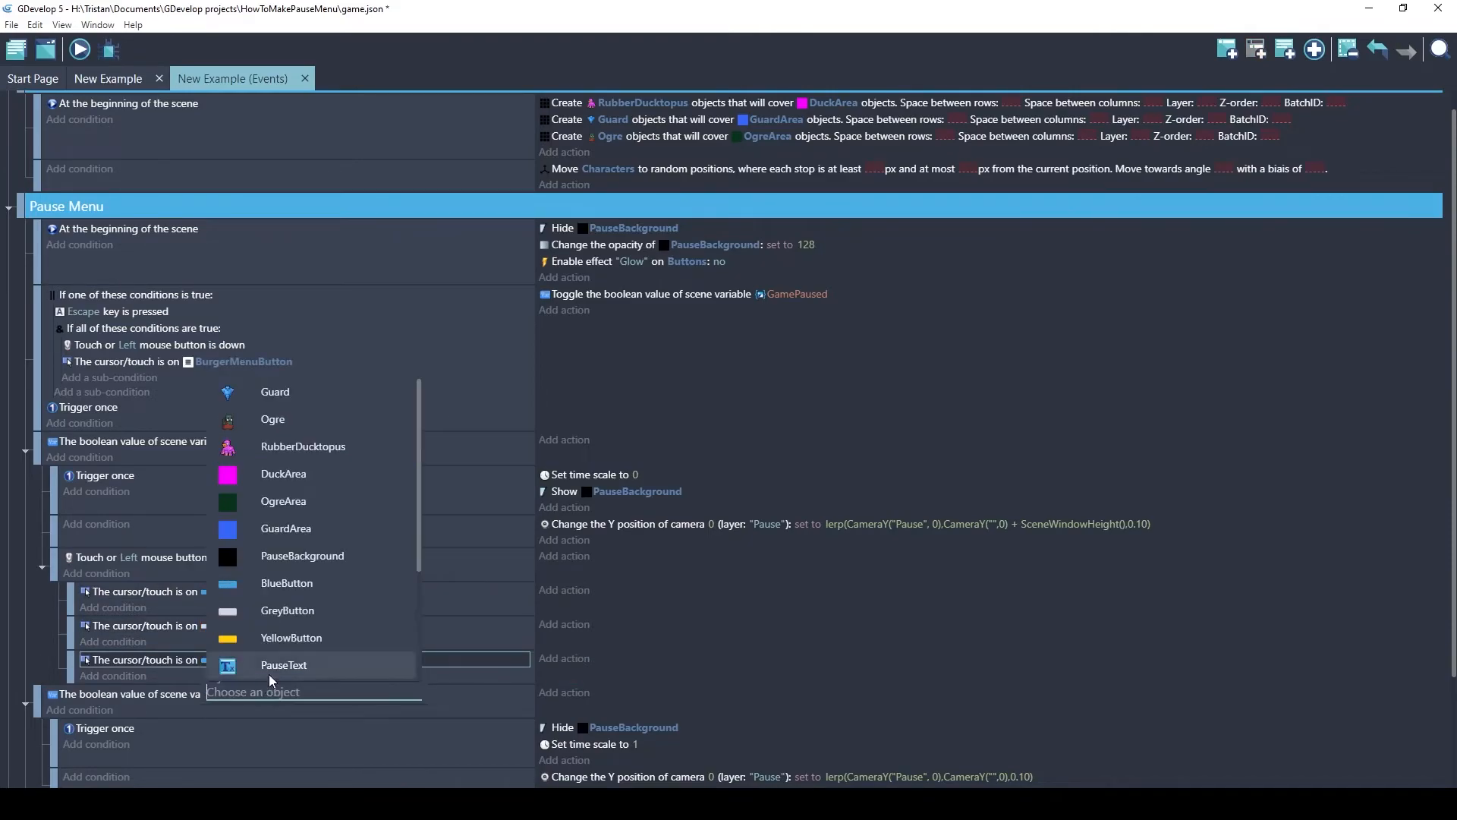
{"action": "left_click", "coordinate": [284, 627]}
Check the pause menu buttons in the scene editor and copy the toggle GamePaused action into the BlueButton sub-event
{"action": "left_click", "coordinate": [179, 606]}
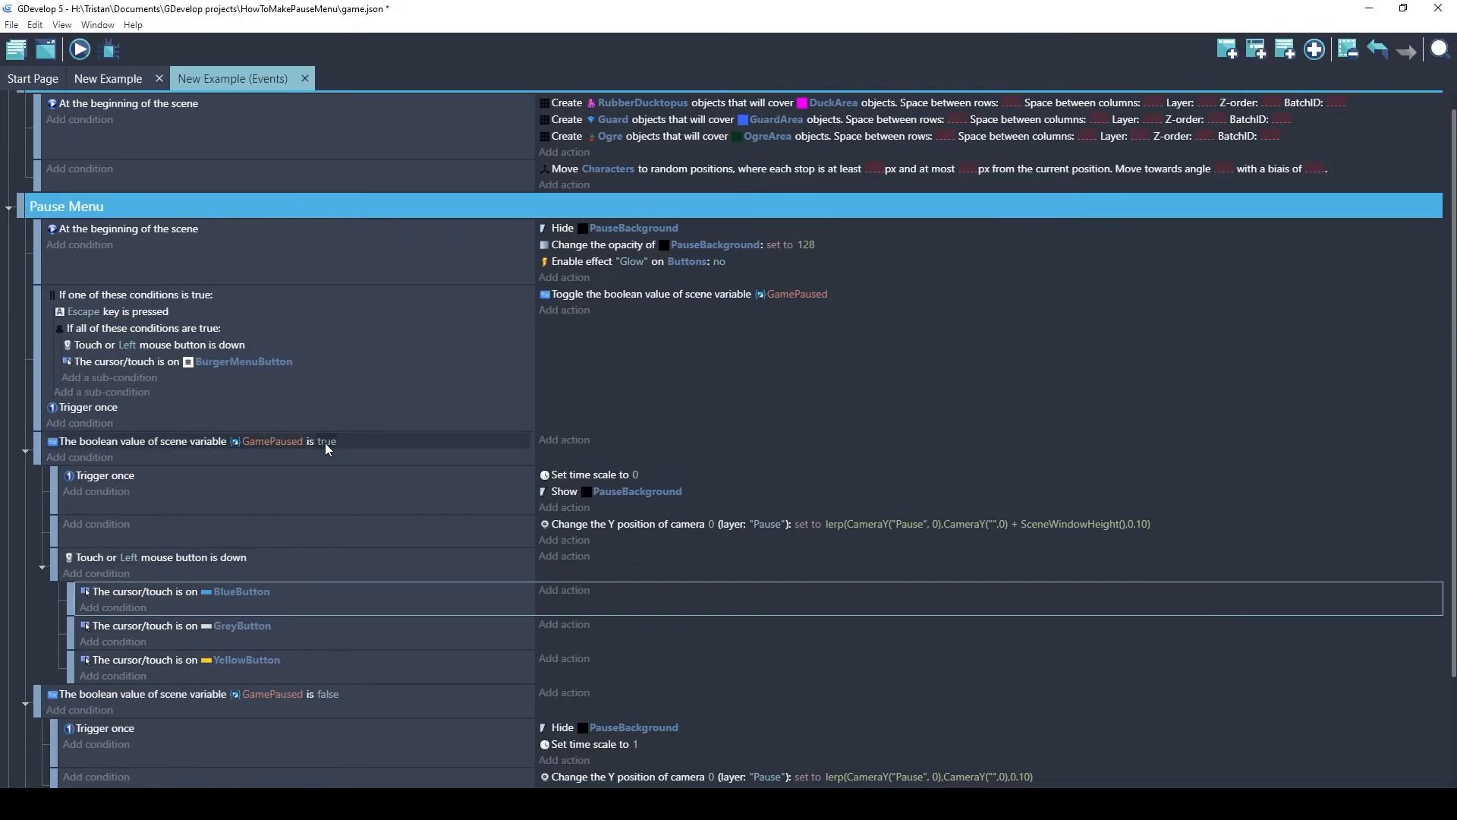
{"action": "left_click", "coordinate": [171, 571]}
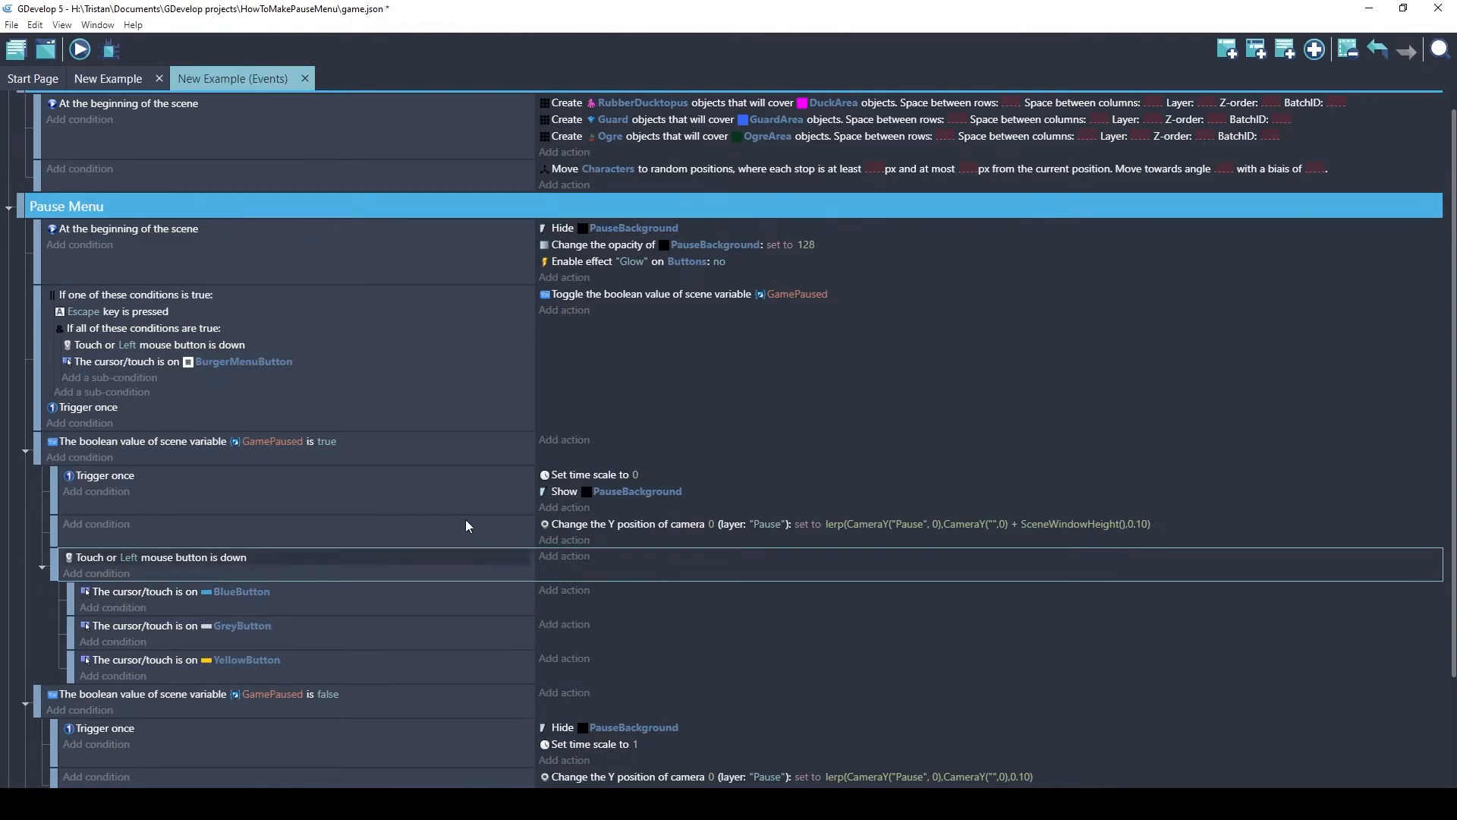
{"action": "left_click", "coordinate": [103, 78]}
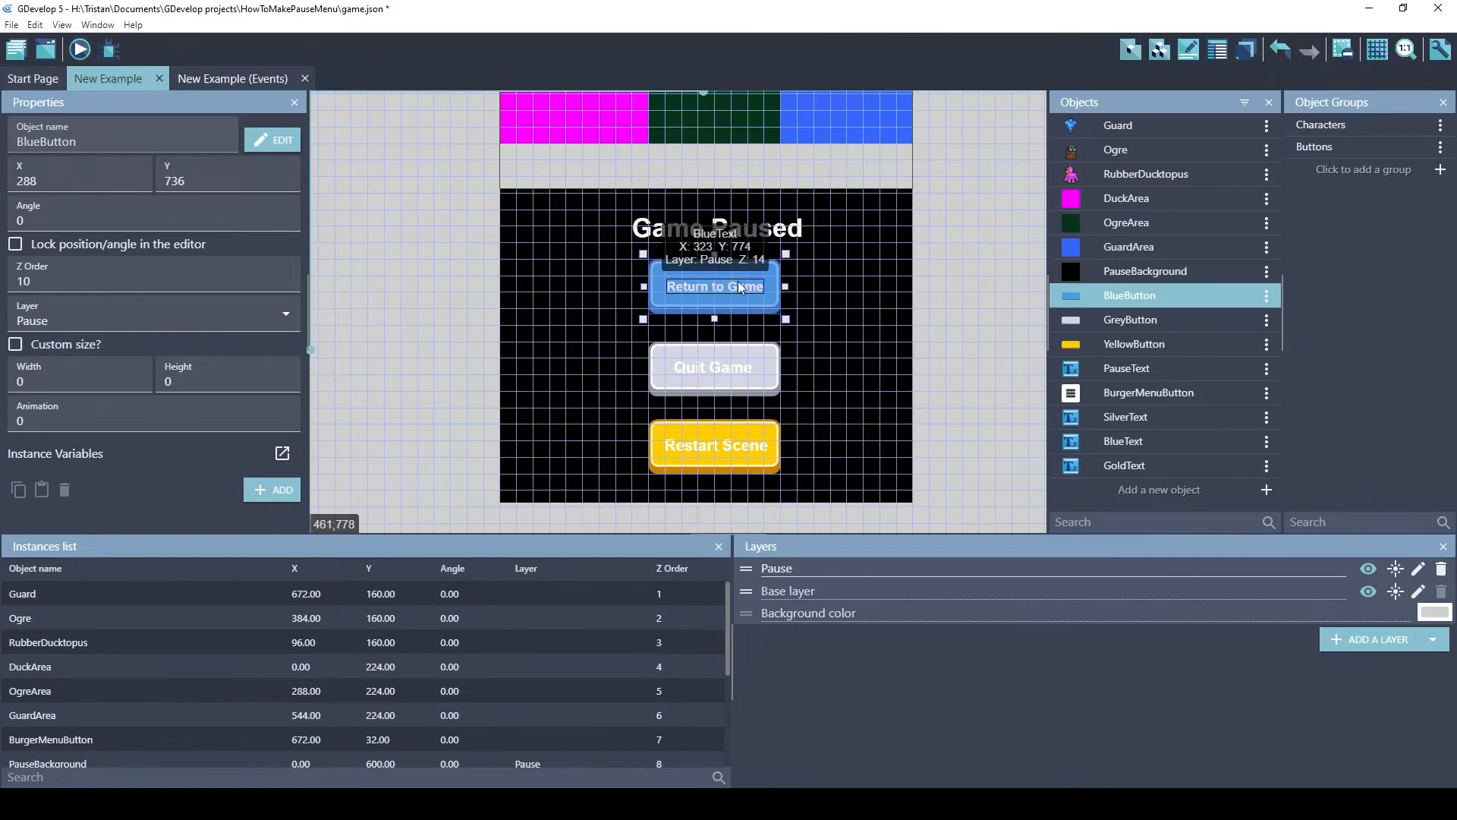
{"action": "left_click", "coordinate": [213, 76]}
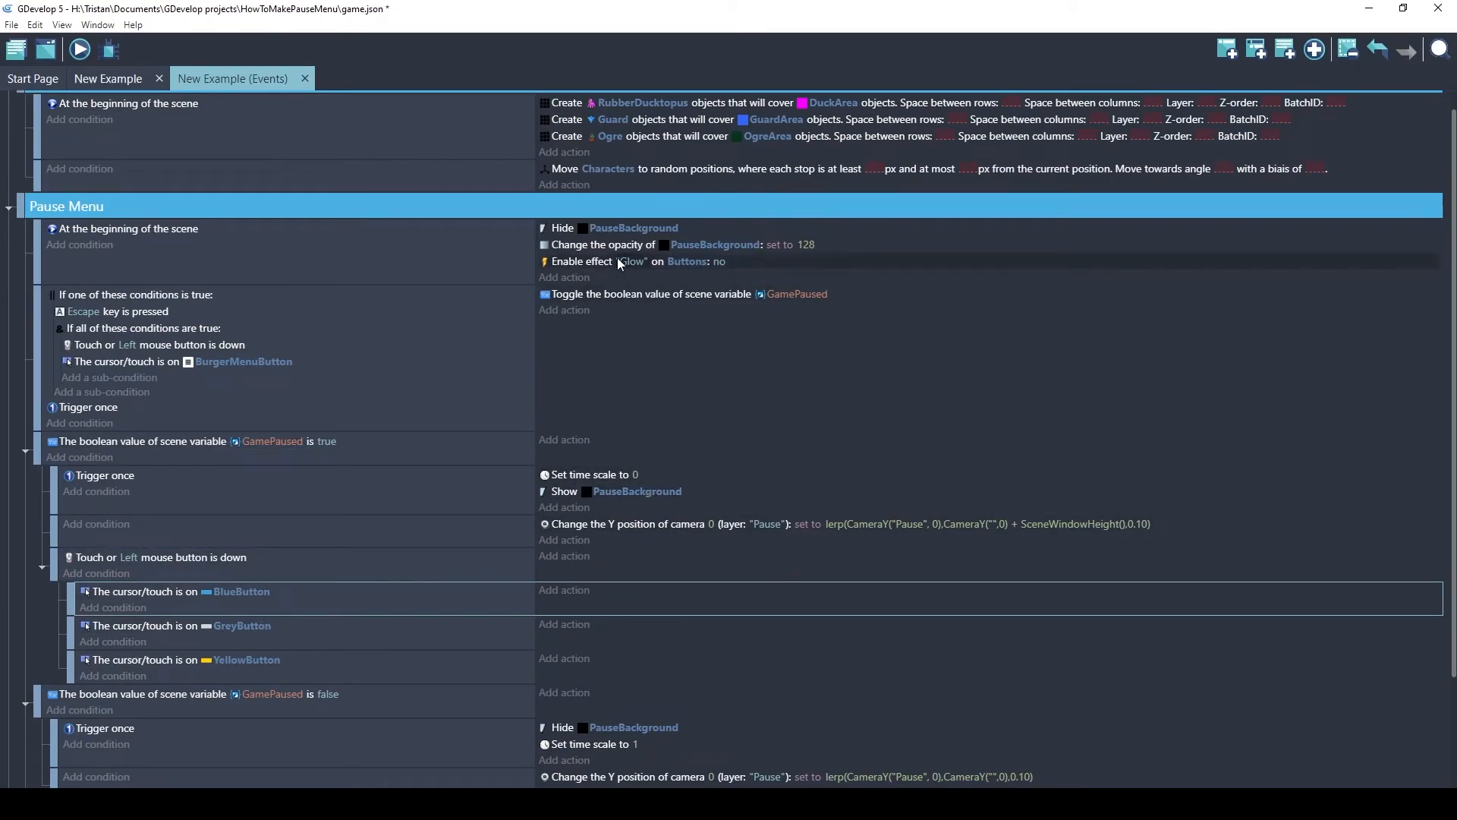
{"action": "right_click", "coordinate": [626, 299]}
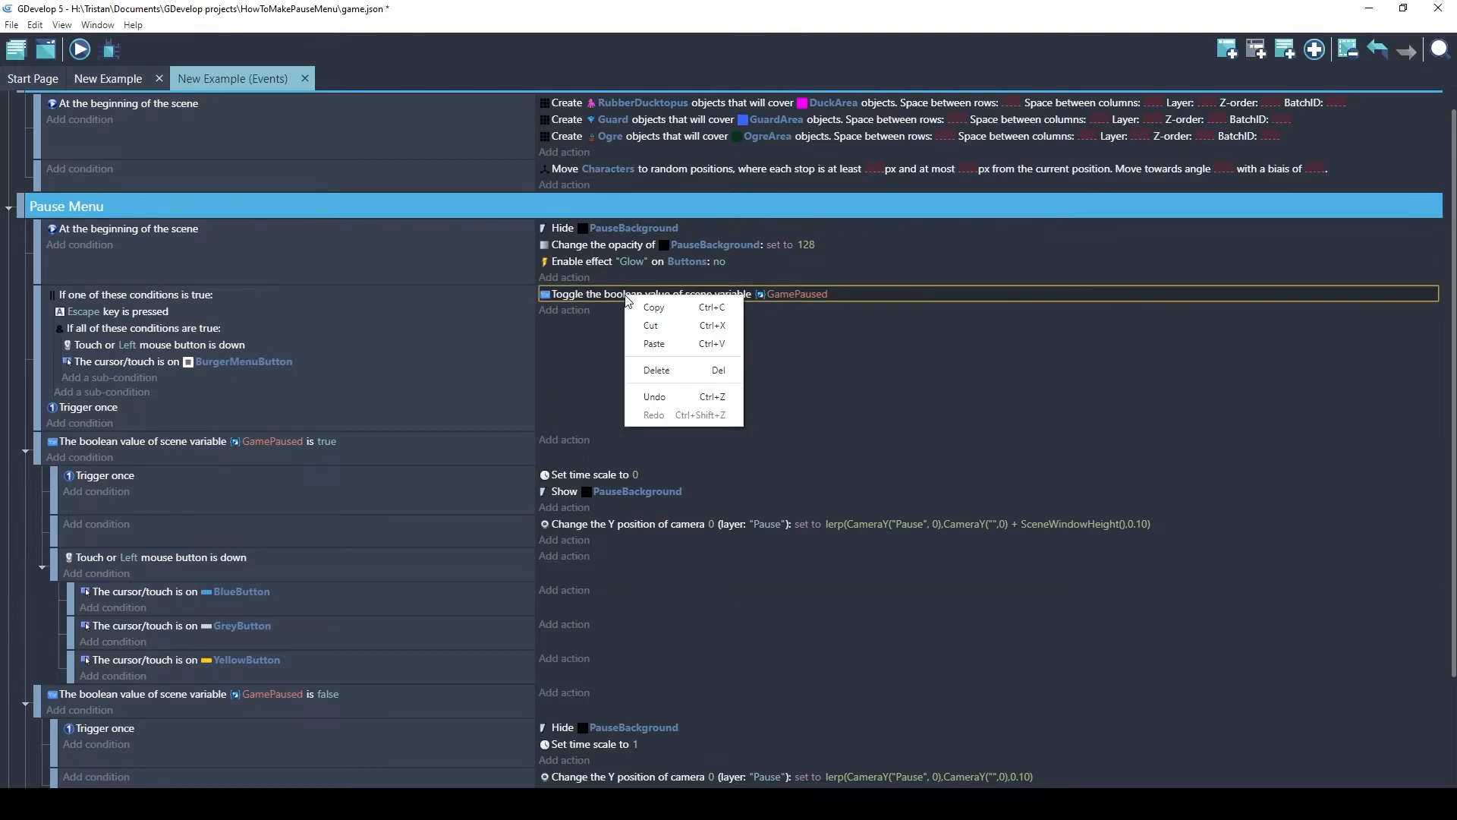
{"action": "left_click", "coordinate": [638, 307]}
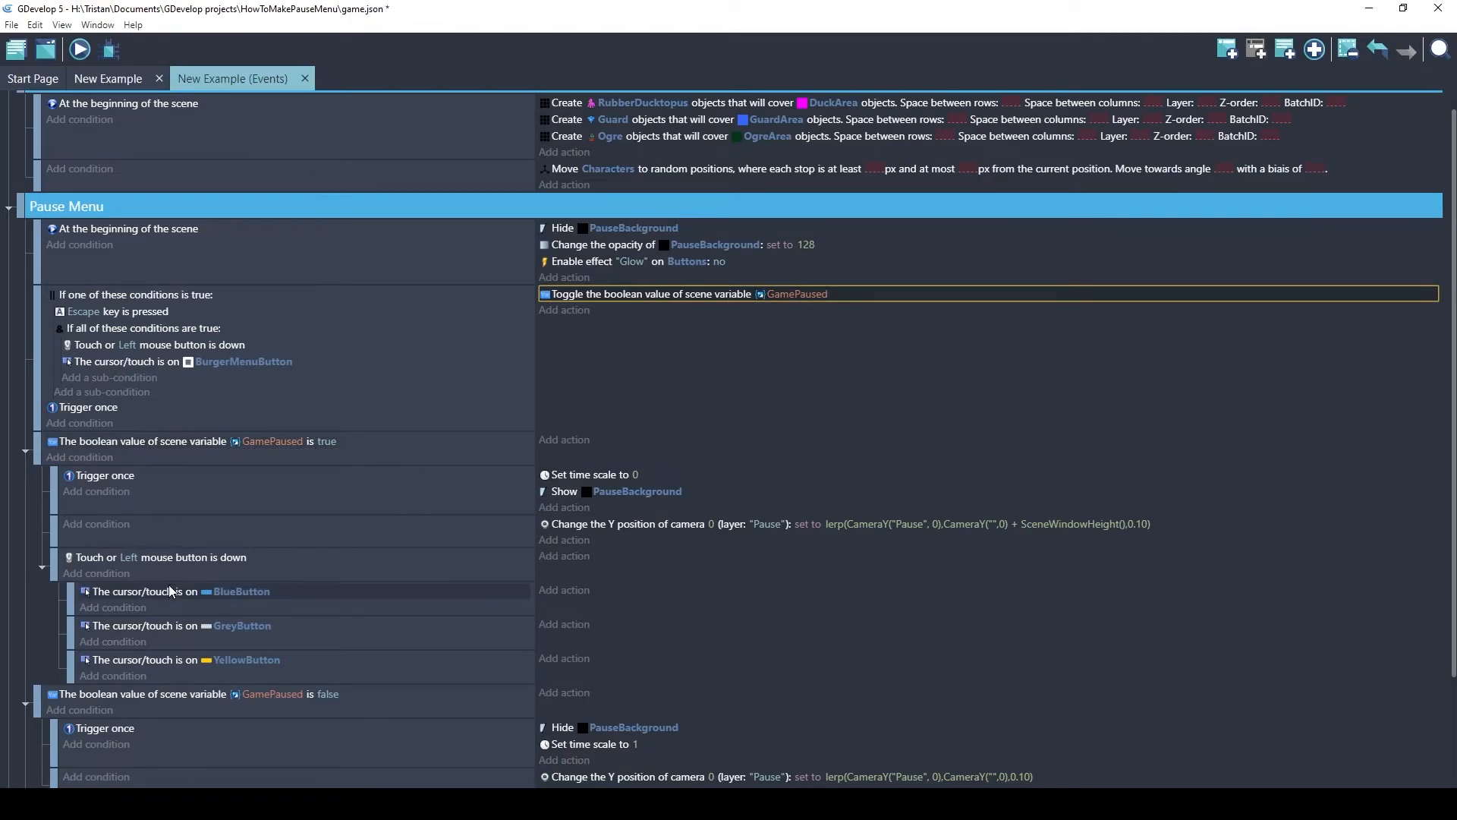
{"action": "left_click", "coordinate": [609, 590]}
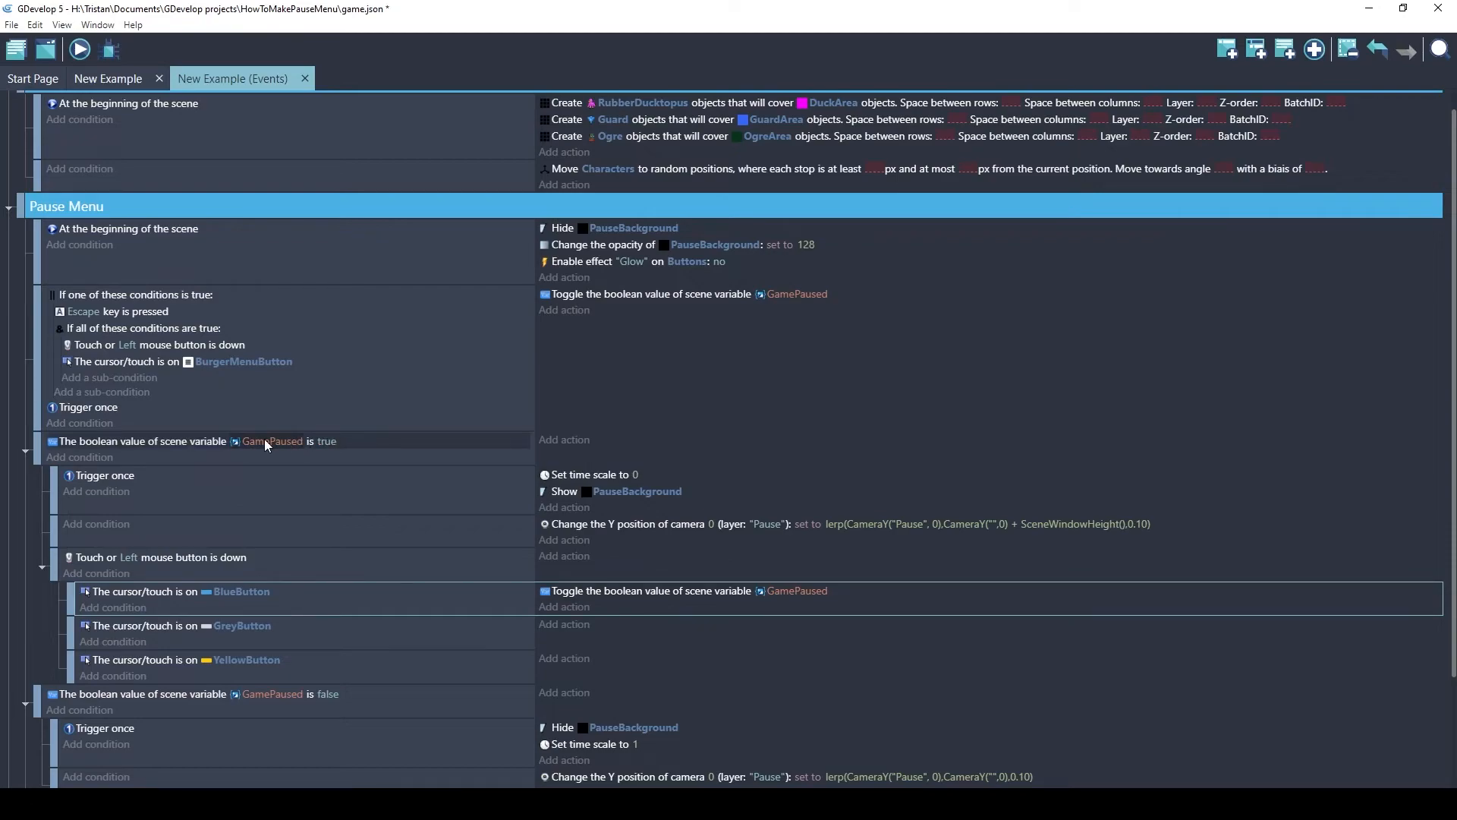
Change the BlueButton sub-event's action to set the boolean value of scene variable GamePaused to false
{"action": "double_click", "coordinate": [578, 590]}
{"action": "scroll", "coordinate": [234, 180], "scroll_direction": "up", "scroll_amount": 1}
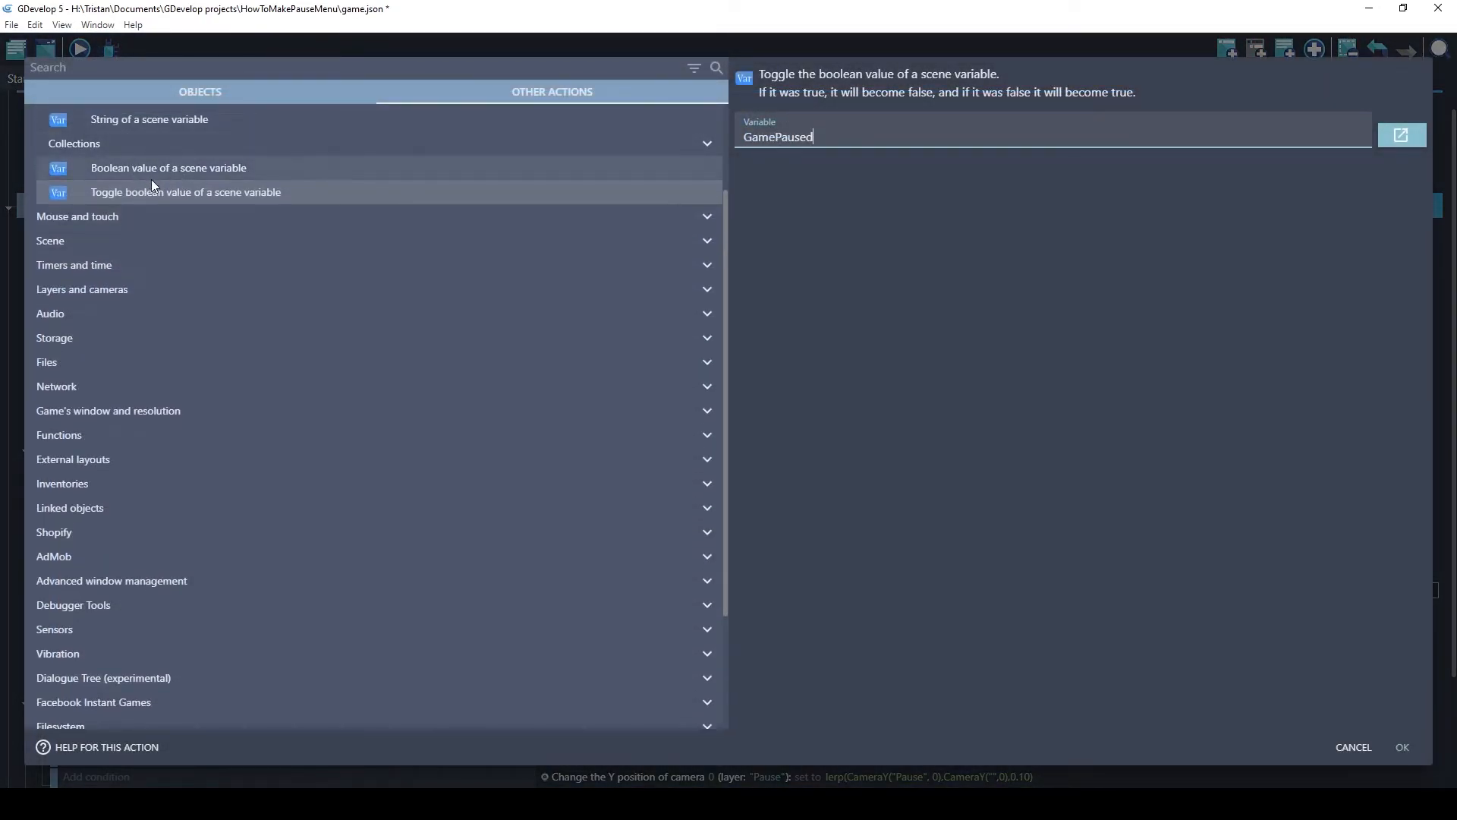
{"action": "left_click", "coordinate": [151, 170]}
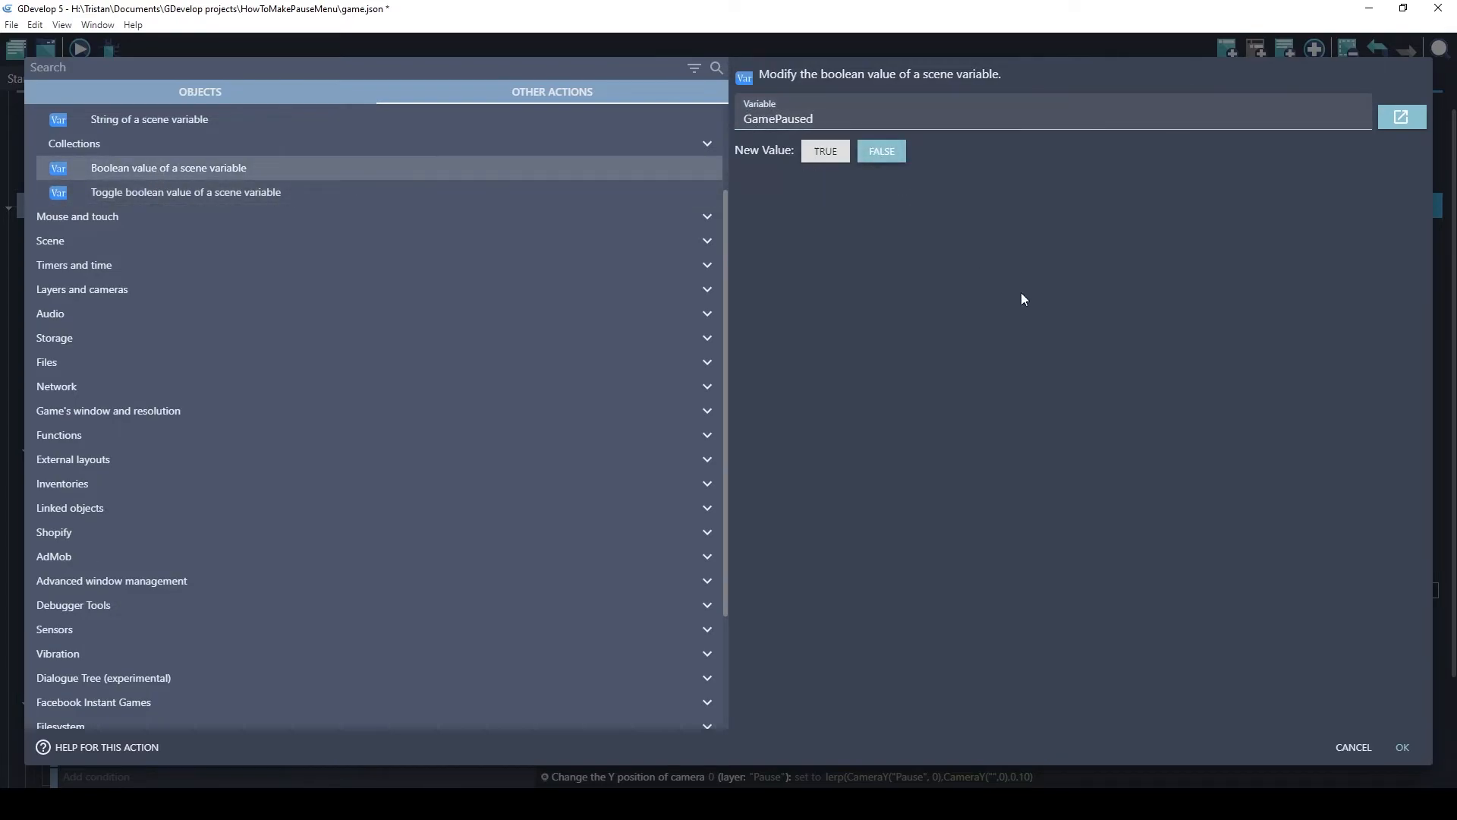
{"action": "left_click", "coordinate": [1401, 746]}
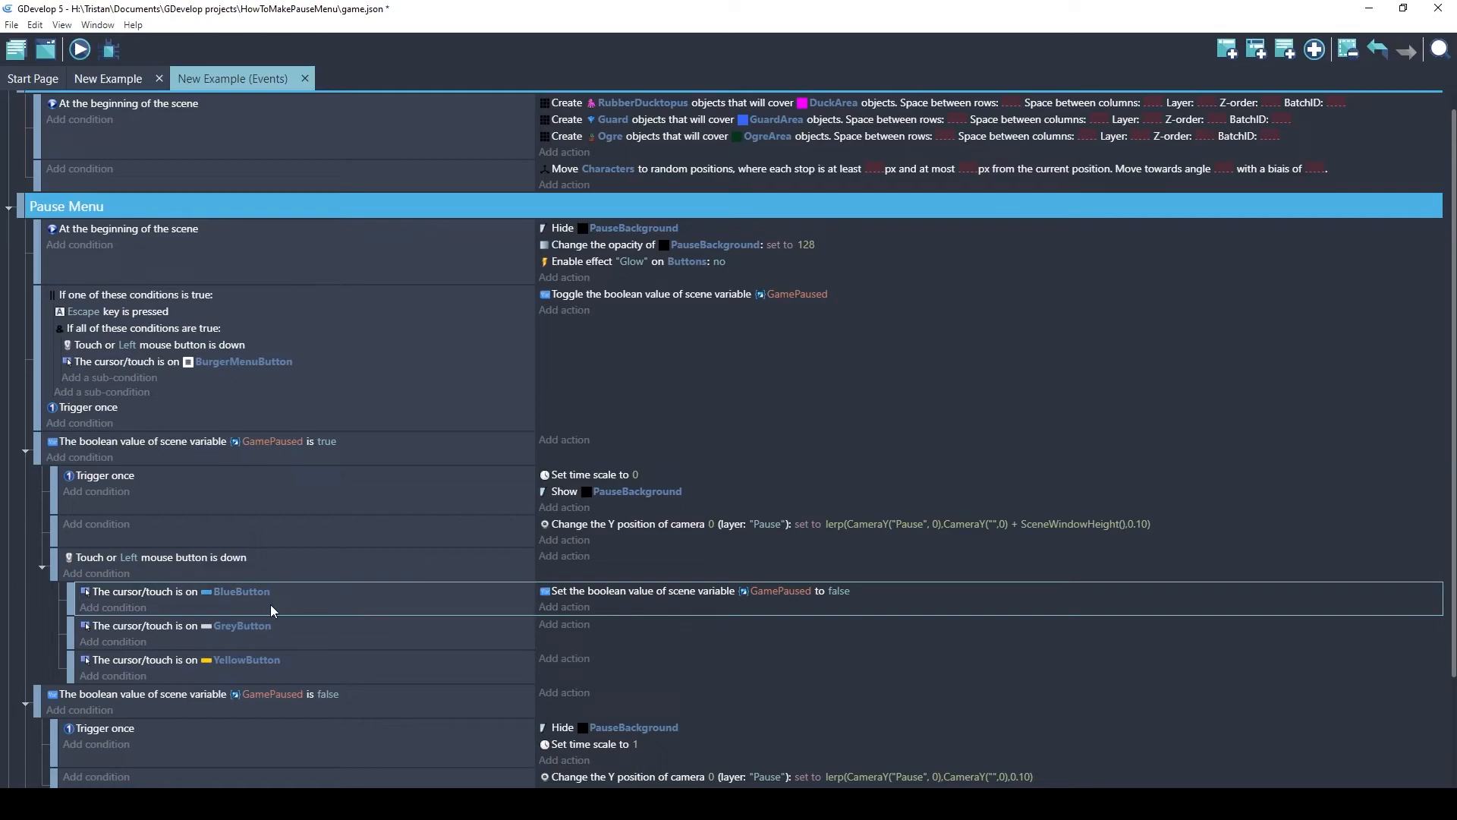
Preview the game, repeatedly open the pause menu and resume with the Return to Game button, and close the preview
{"action": "left_click", "coordinate": [79, 50]}
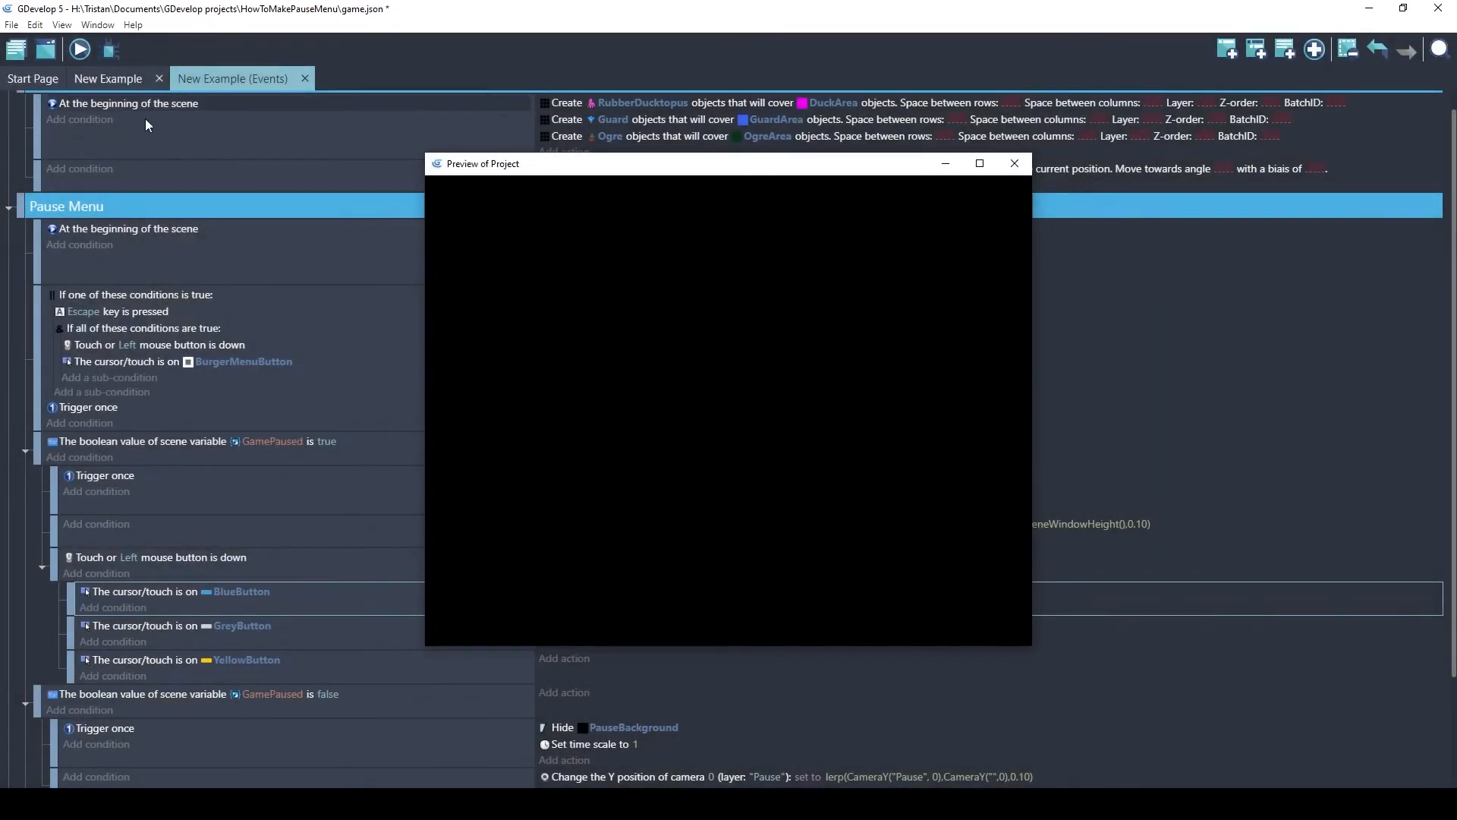
{"action": "left_click", "coordinate": [960, 237]}
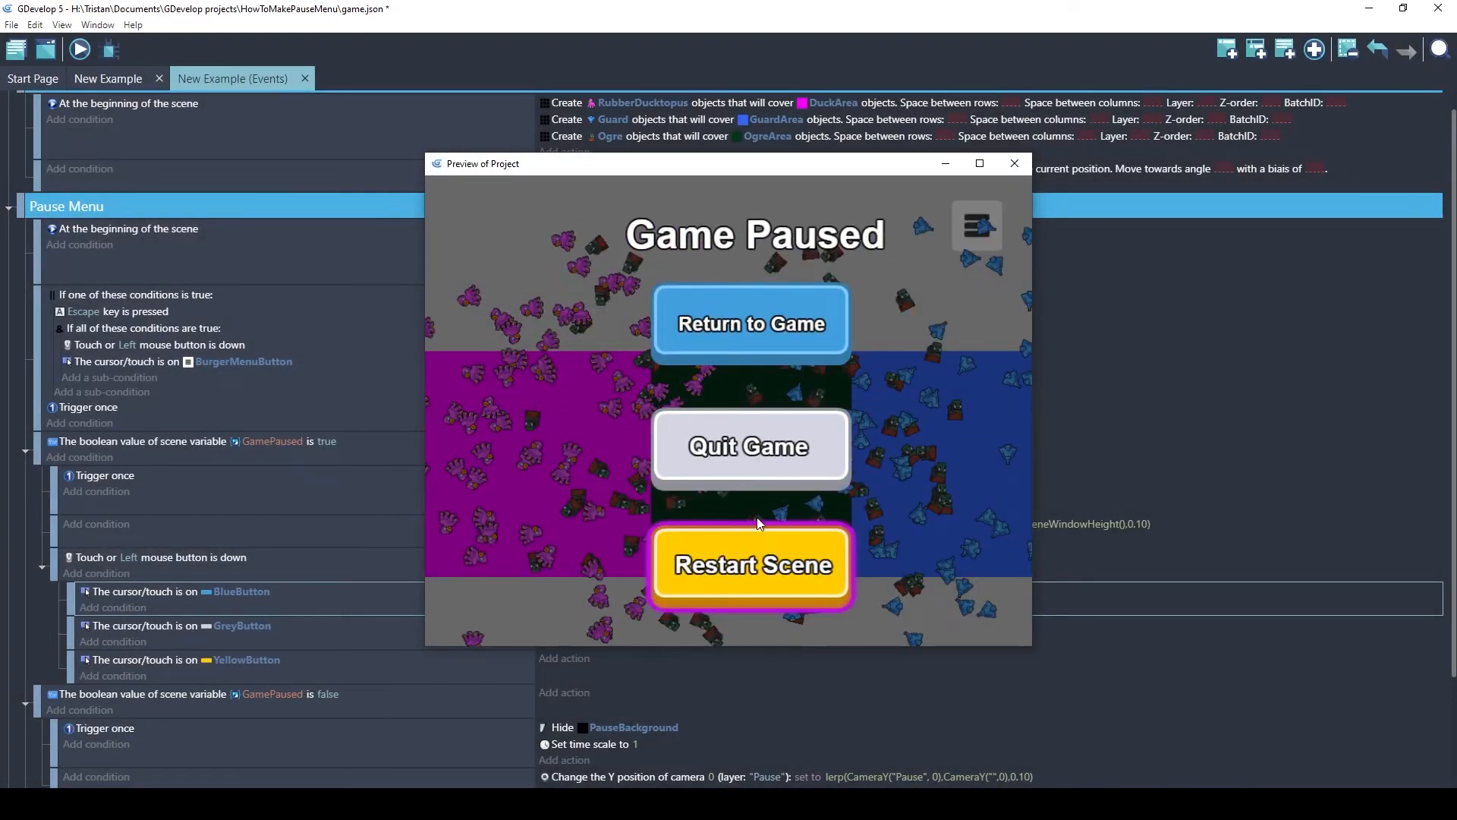
{"action": "left_click", "coordinate": [738, 312]}
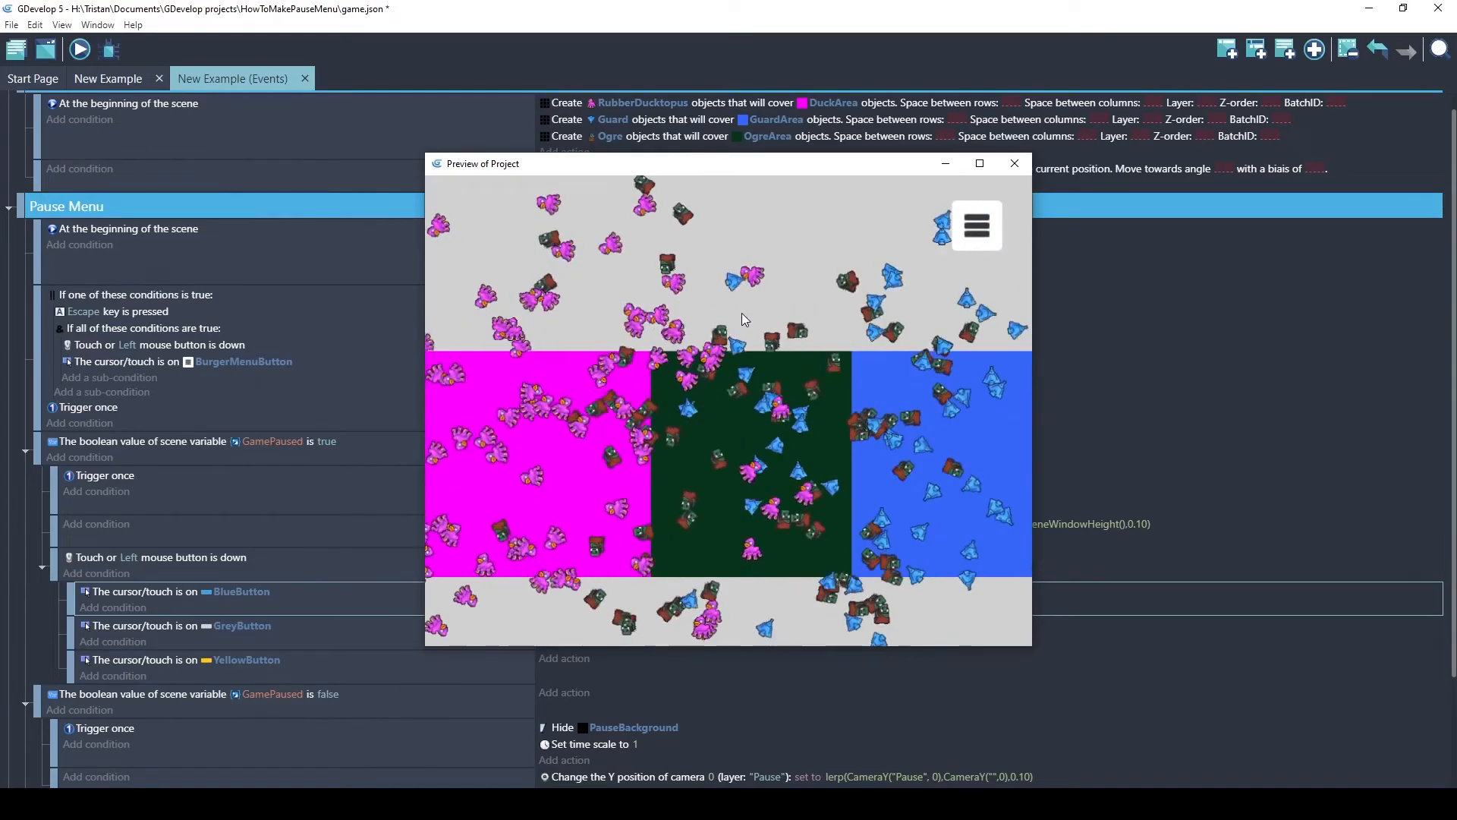
{"action": "left_click", "coordinate": [944, 234]}
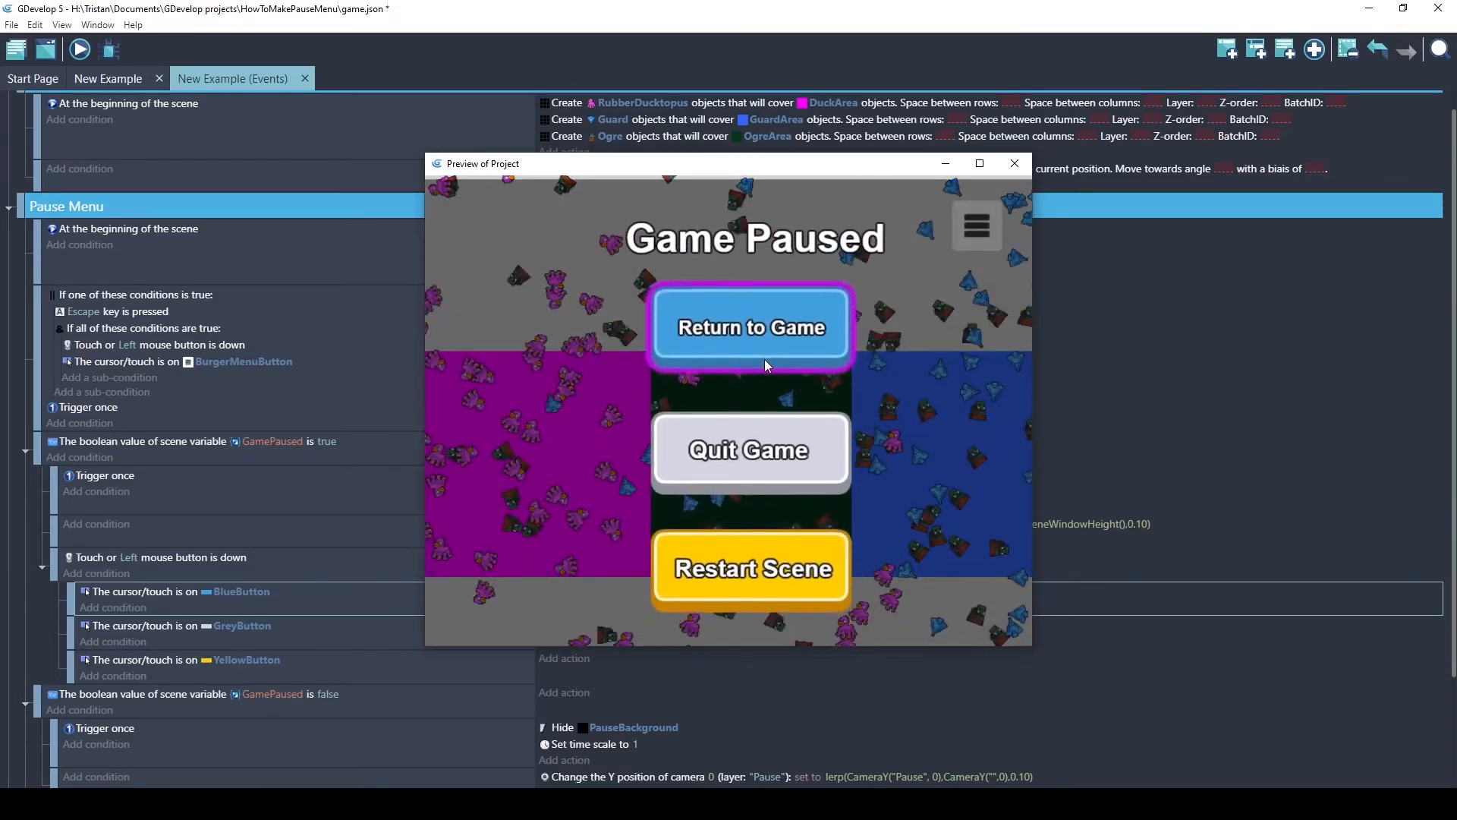
{"action": "left_click", "coordinate": [756, 337]}
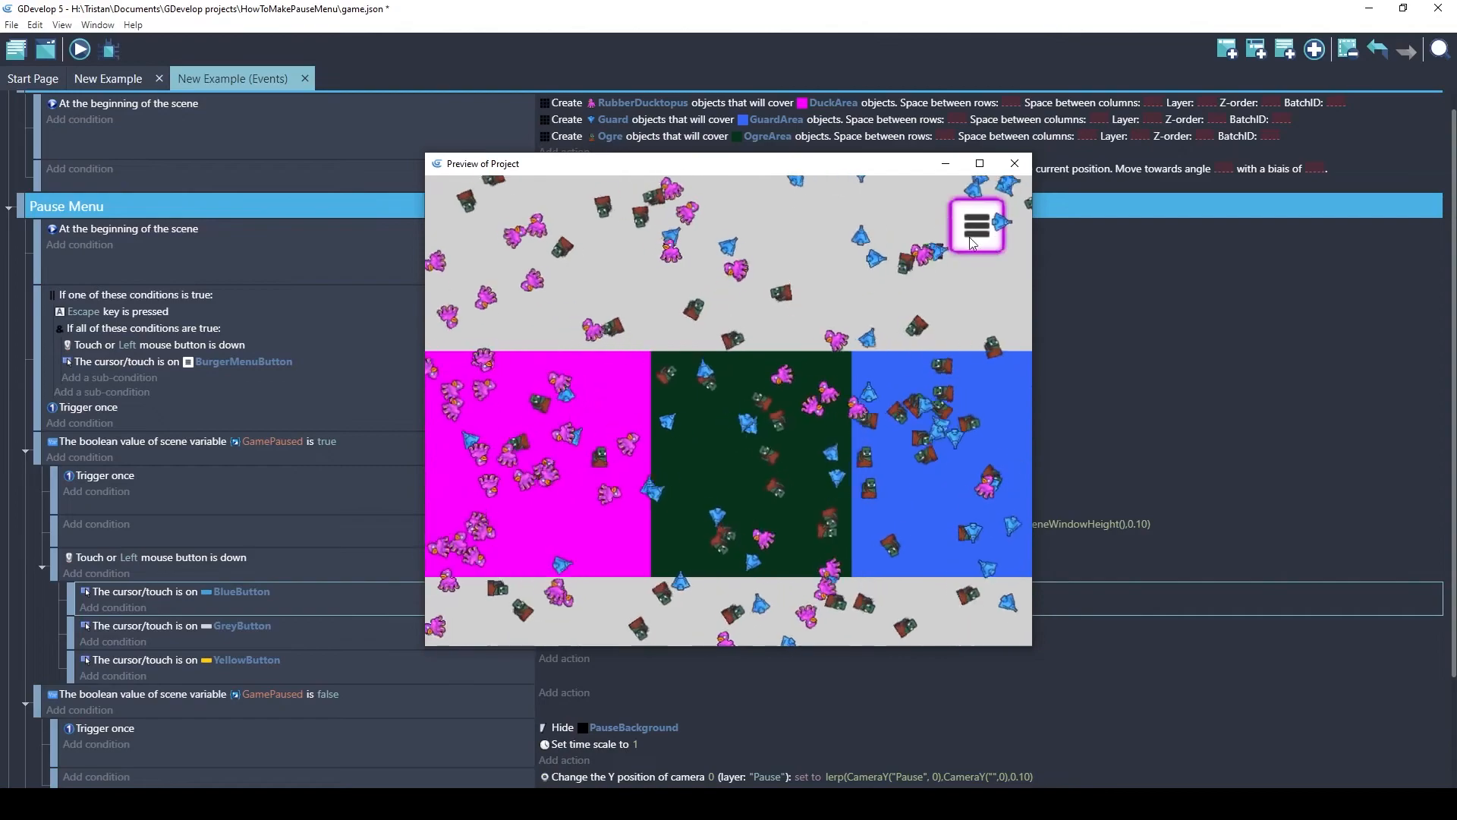
{"action": "left_click", "coordinate": [971, 232]}
{"action": "left_click", "coordinate": [735, 332]}
{"action": "left_click", "coordinate": [973, 228]}
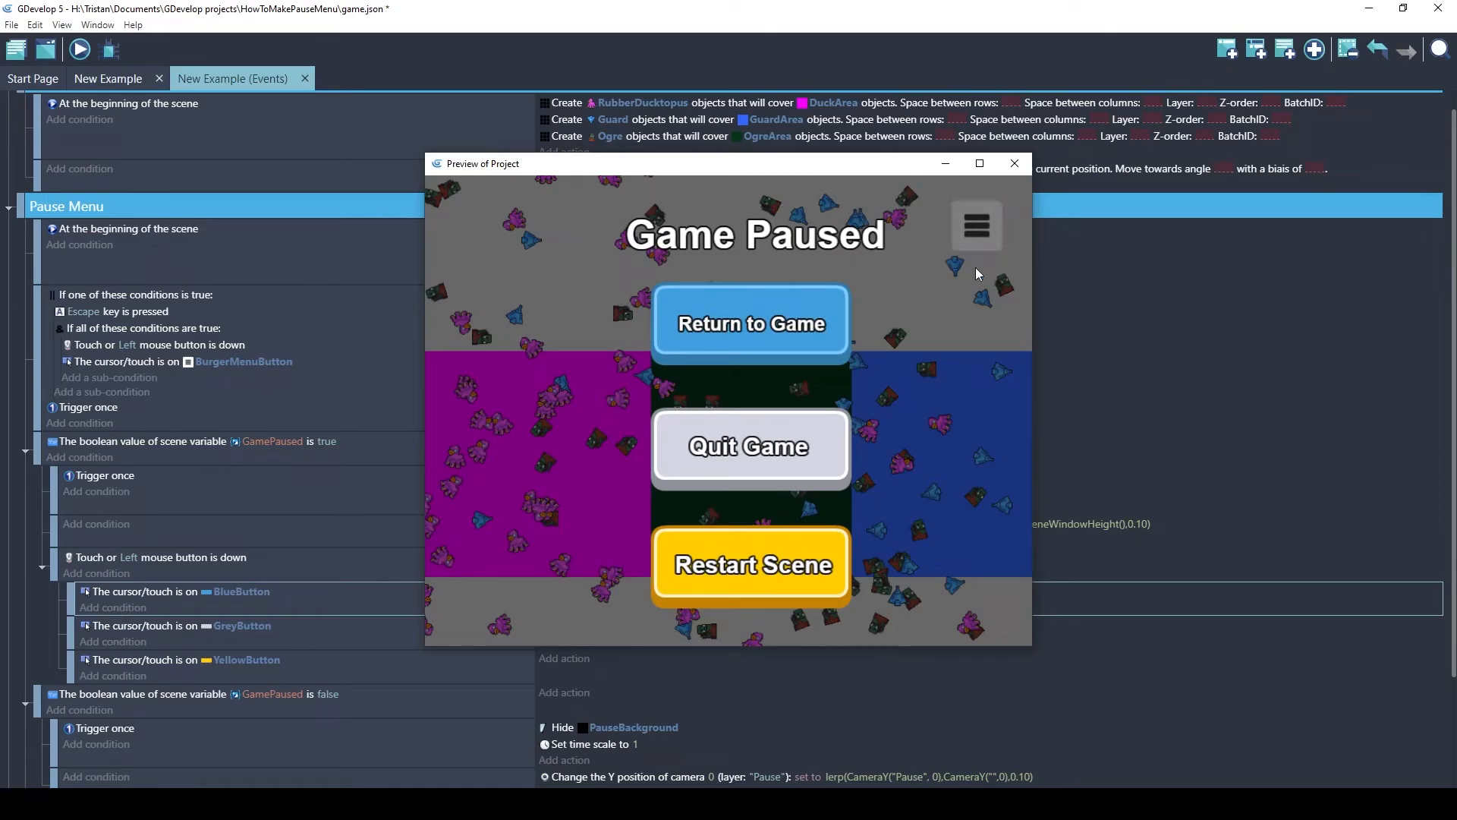
{"action": "left_click", "coordinate": [783, 328]}
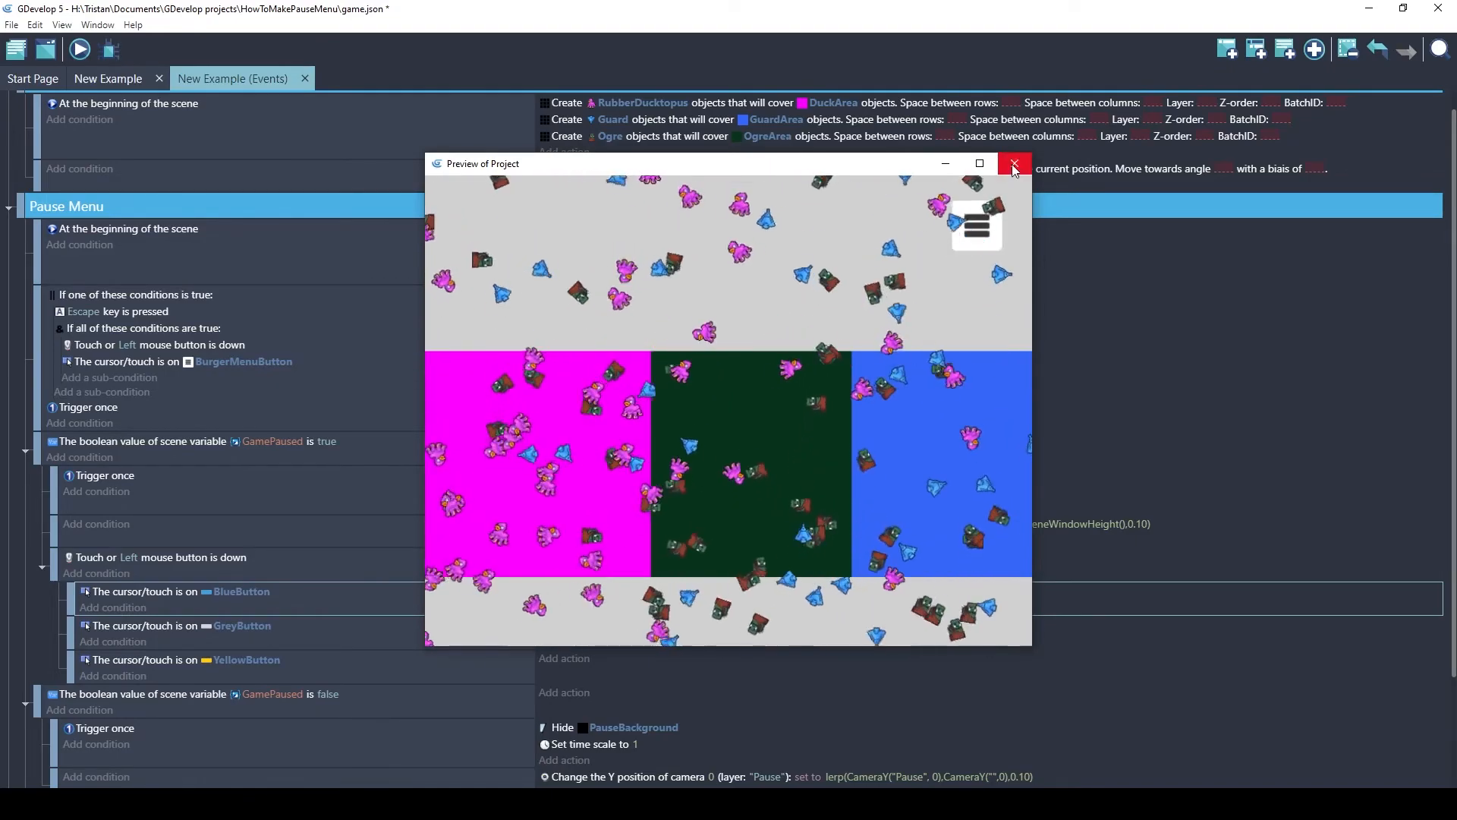
{"action": "left_click", "coordinate": [1015, 165]}
{"action": "scroll", "coordinate": [558, 594], "scroll_direction": "down", "scroll_amount": 3}
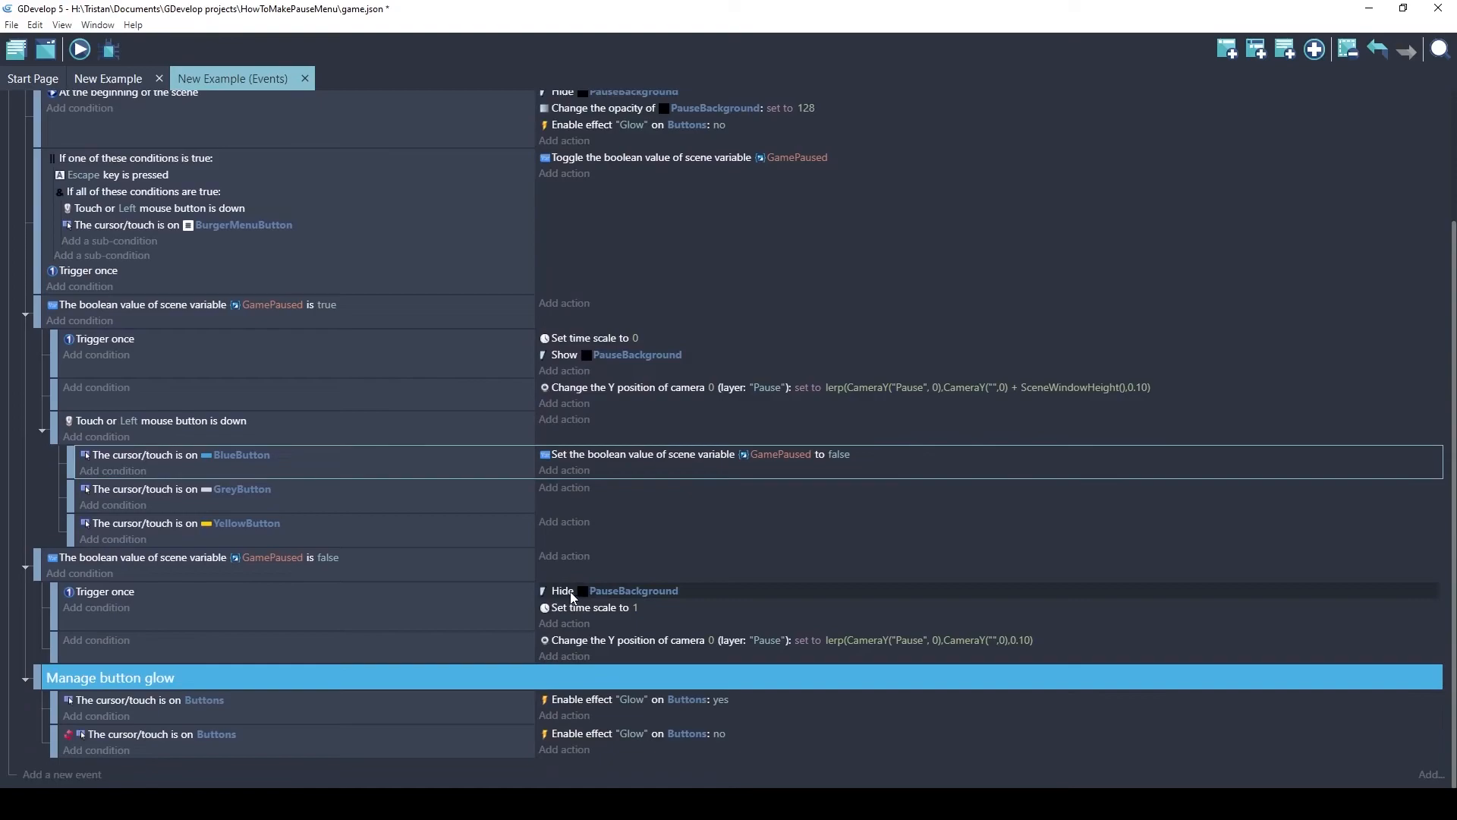
Delete the Hide PauseBackground actions from the unpaused and beginning-of-scene events and the Show PauseBackground action from the paused event
{"action": "left_click", "coordinate": [563, 595]}
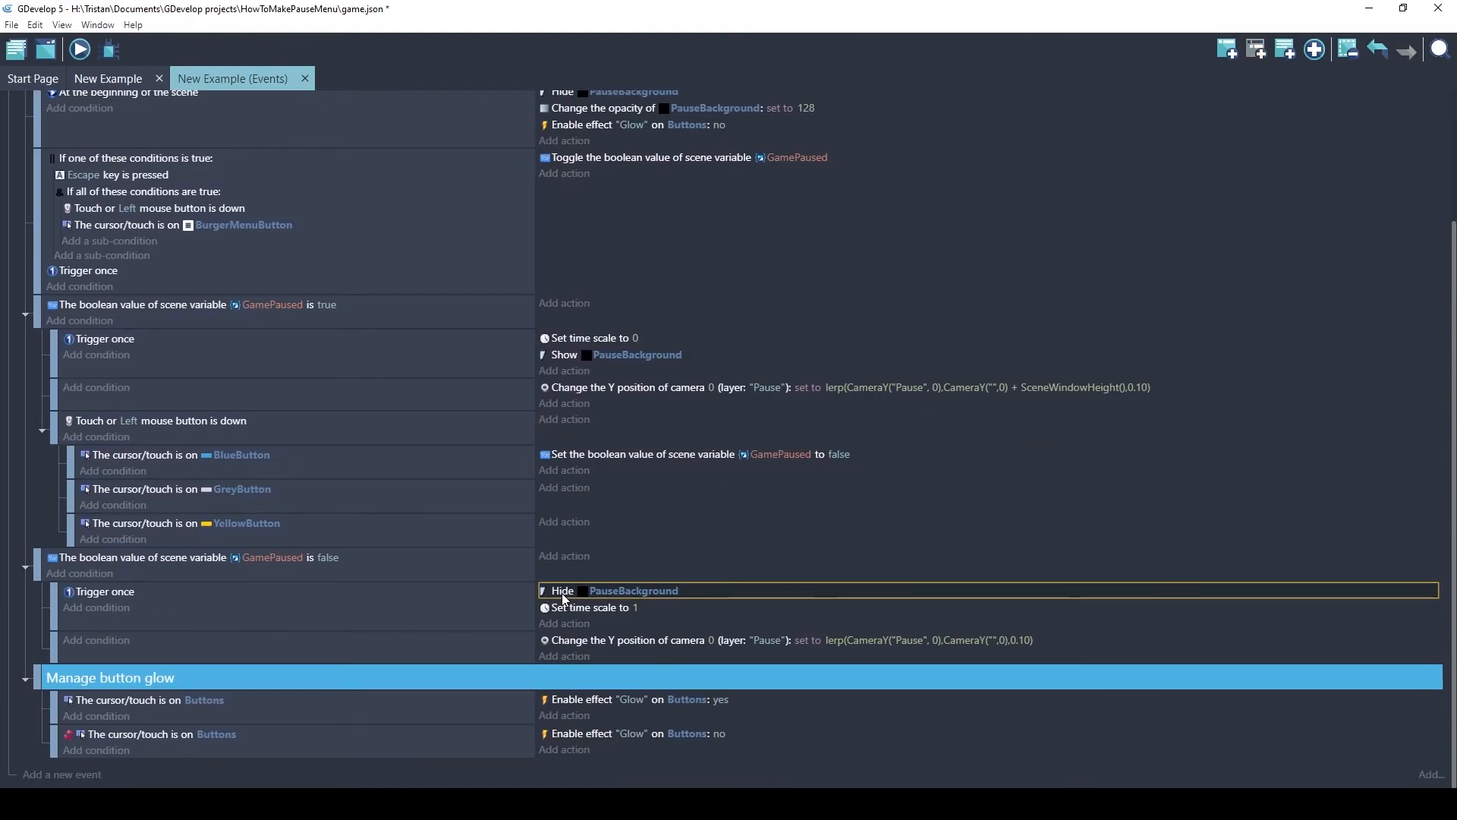
{"action": "key", "text": "Delete"}
{"action": "left_click", "coordinate": [563, 369]}
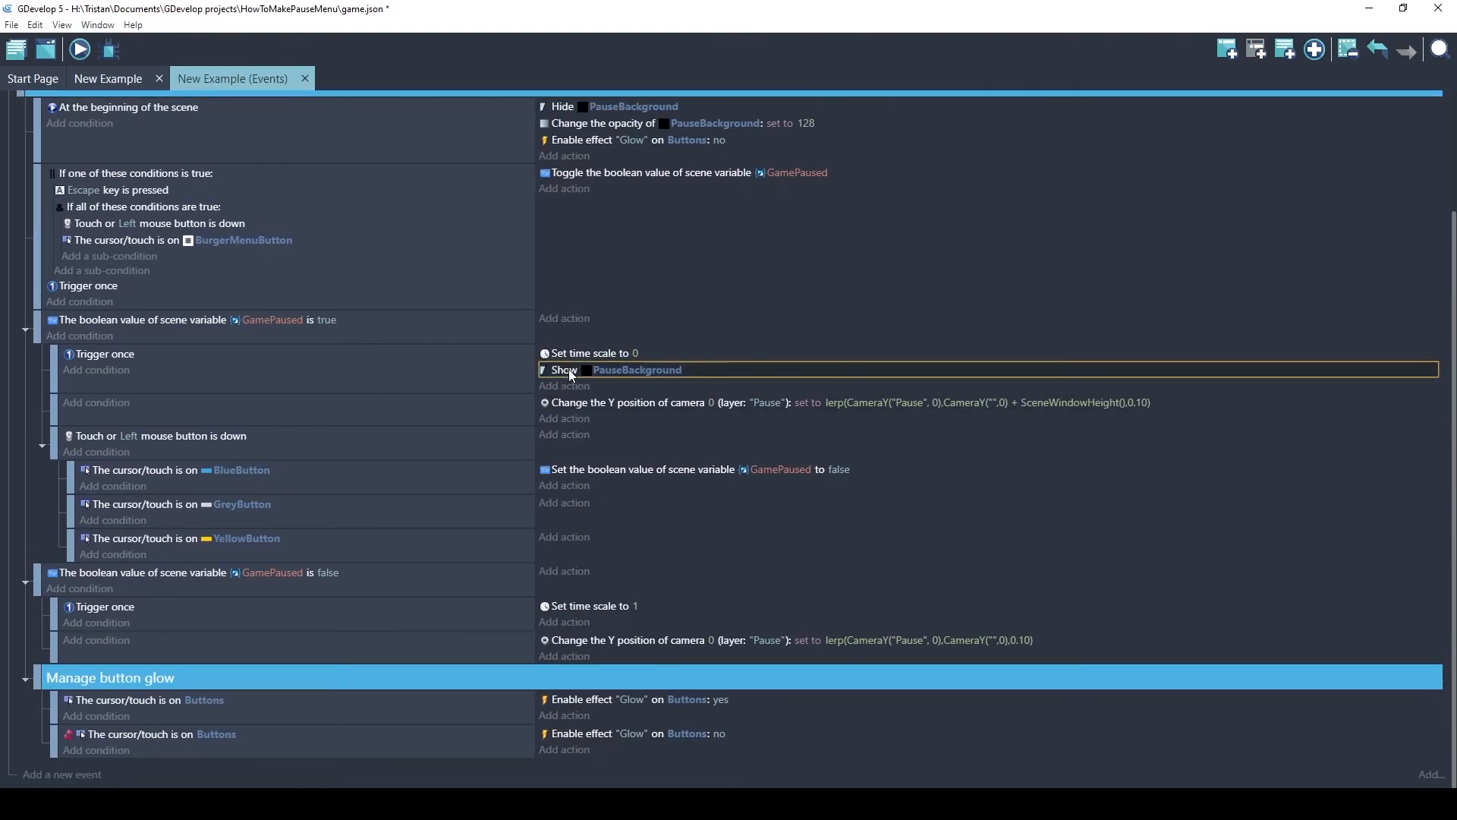
{"action": "key", "text": "Delete"}
{"action": "left_click", "coordinate": [561, 124]}
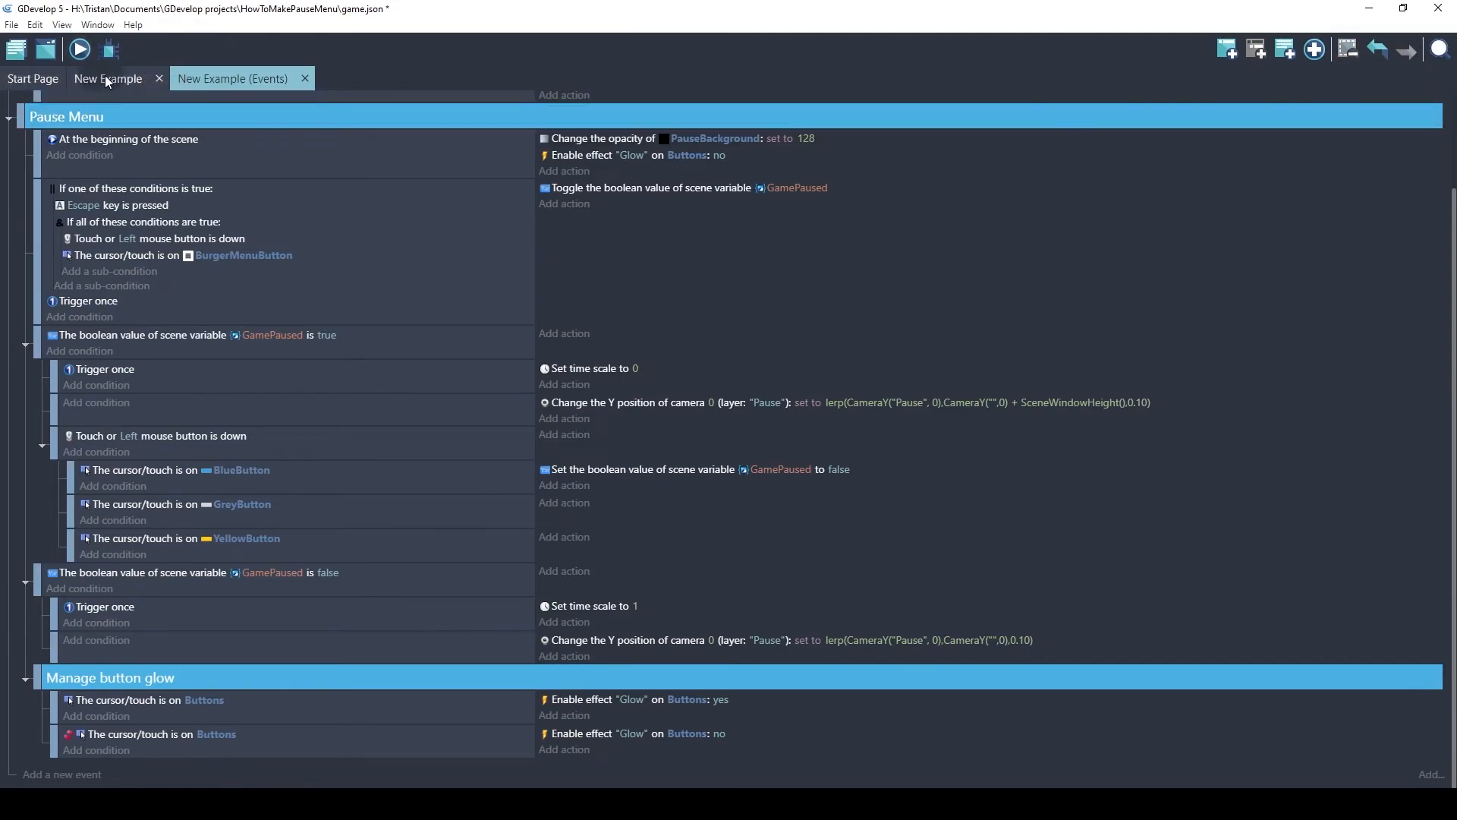
Preview the game from the scene editor and repeatedly toggle the pause menu with the burger menu button
{"action": "left_click", "coordinate": [105, 76]}
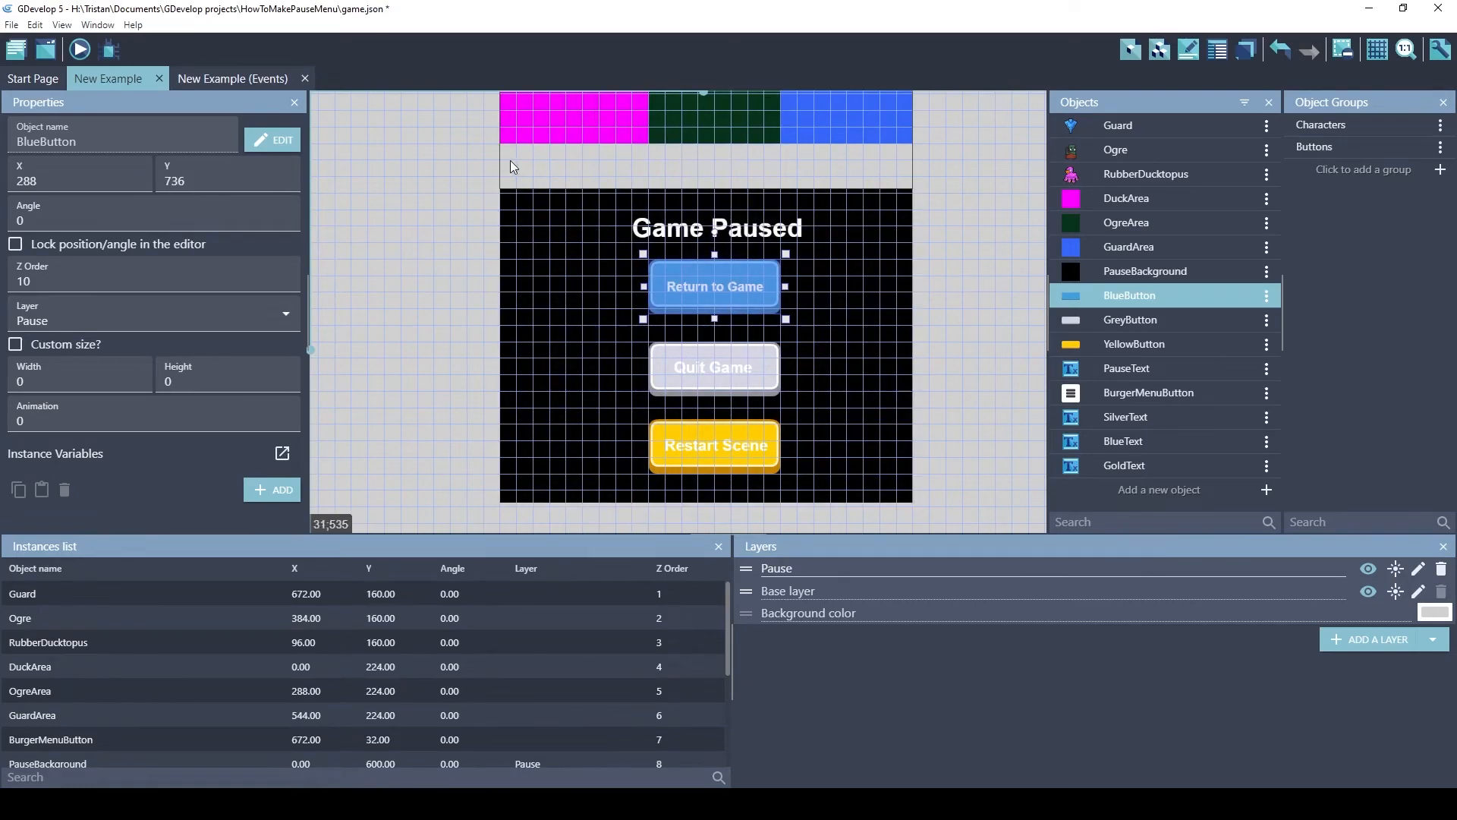
{"action": "left_click", "coordinate": [79, 50]}
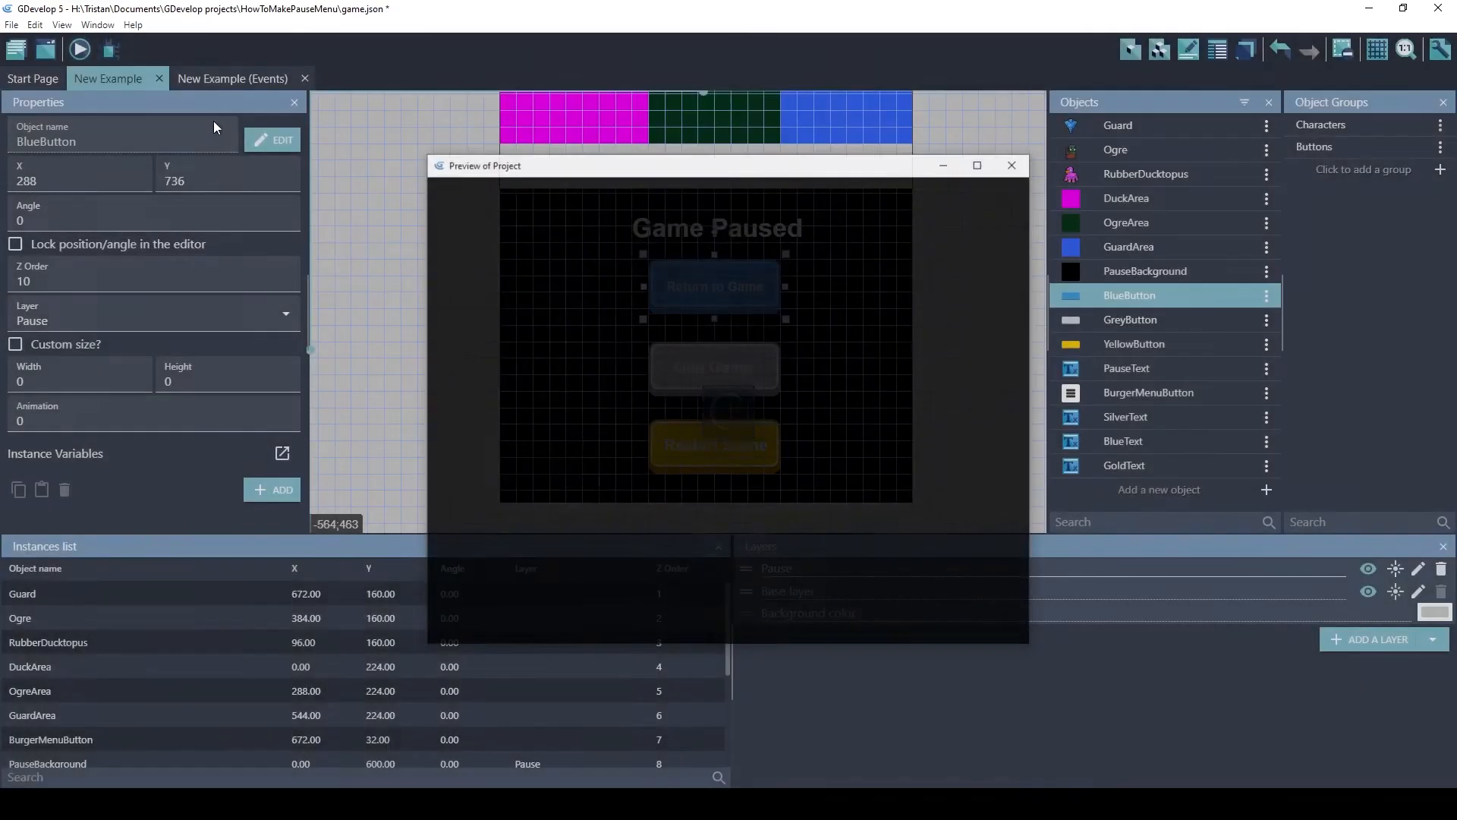
{"action": "left_click", "coordinate": [975, 226]}
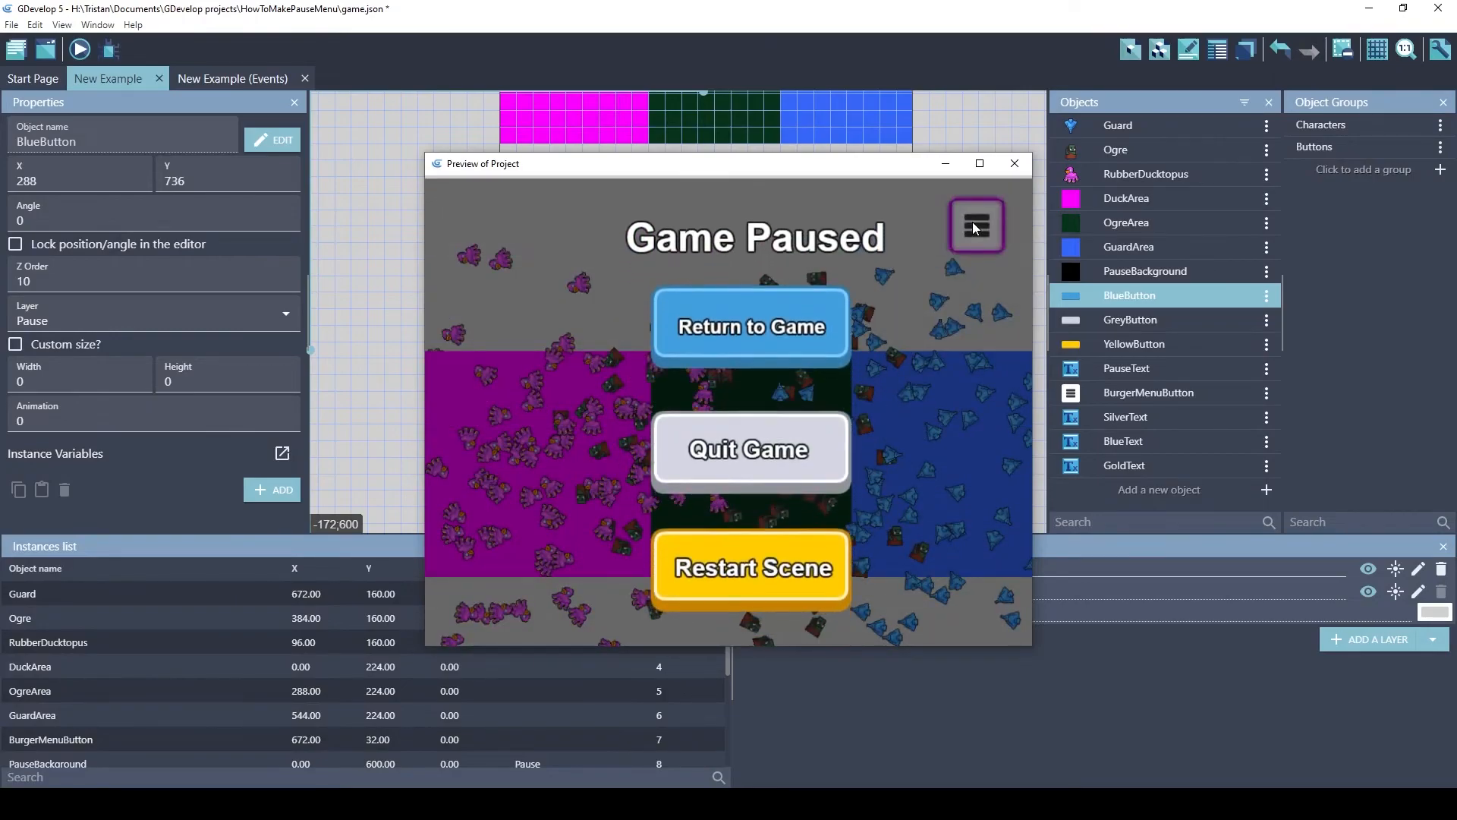
{"action": "left_click", "coordinate": [976, 226]}
{"action": "left_click", "coordinate": [975, 226]}
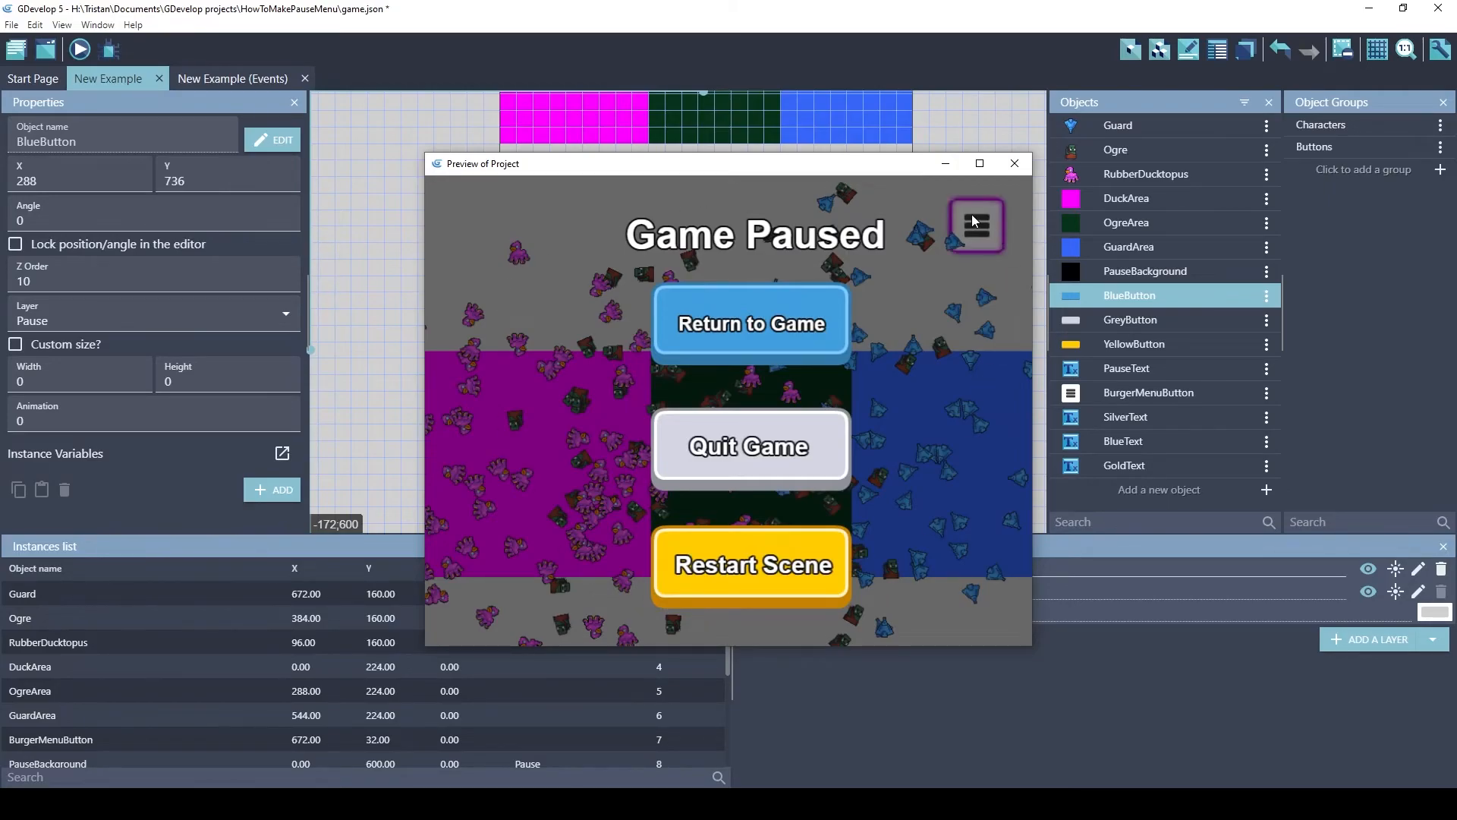
{"action": "left_click", "coordinate": [975, 222]}
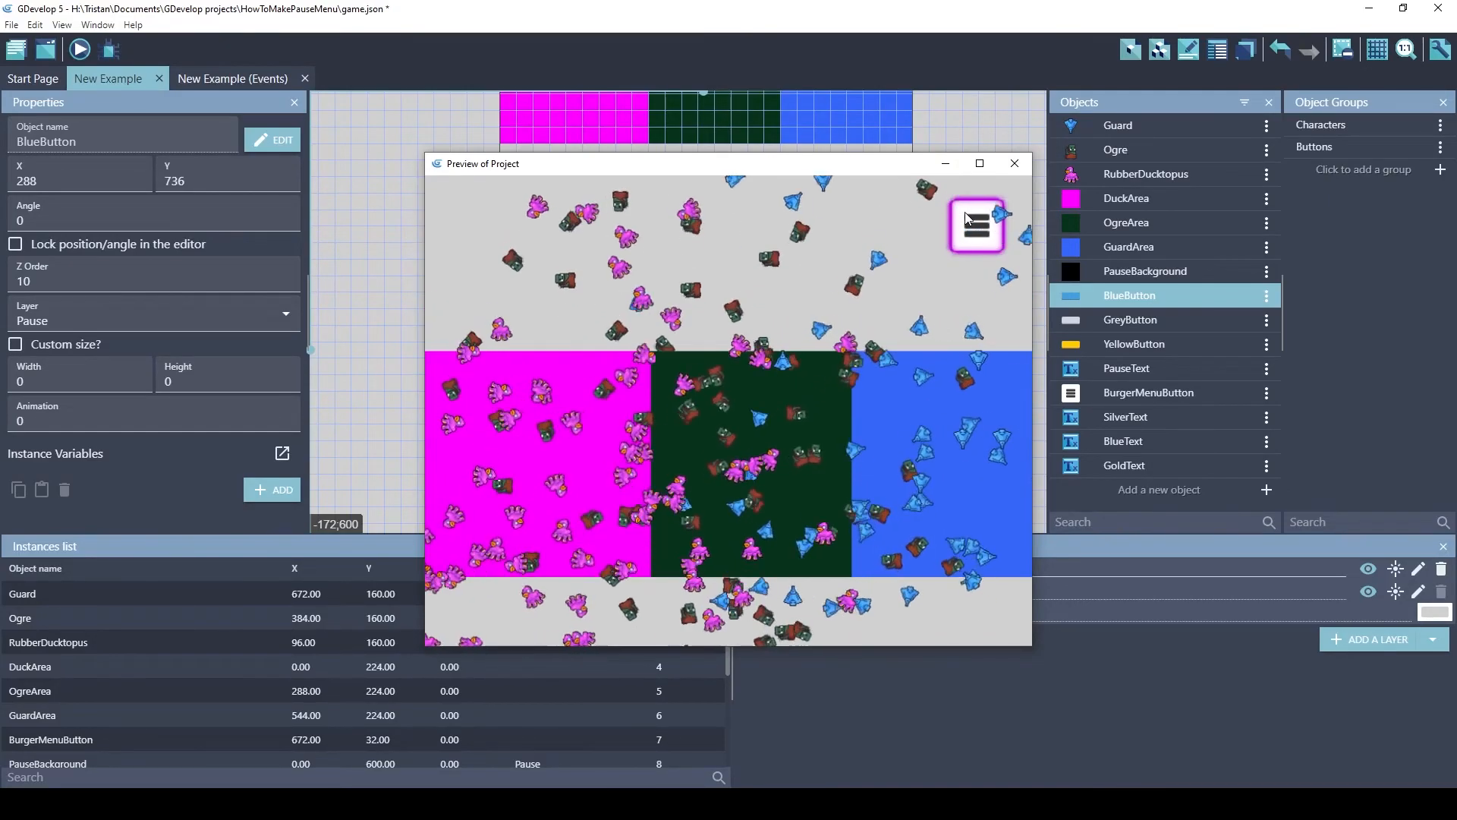
{"action": "left_click", "coordinate": [965, 213]}
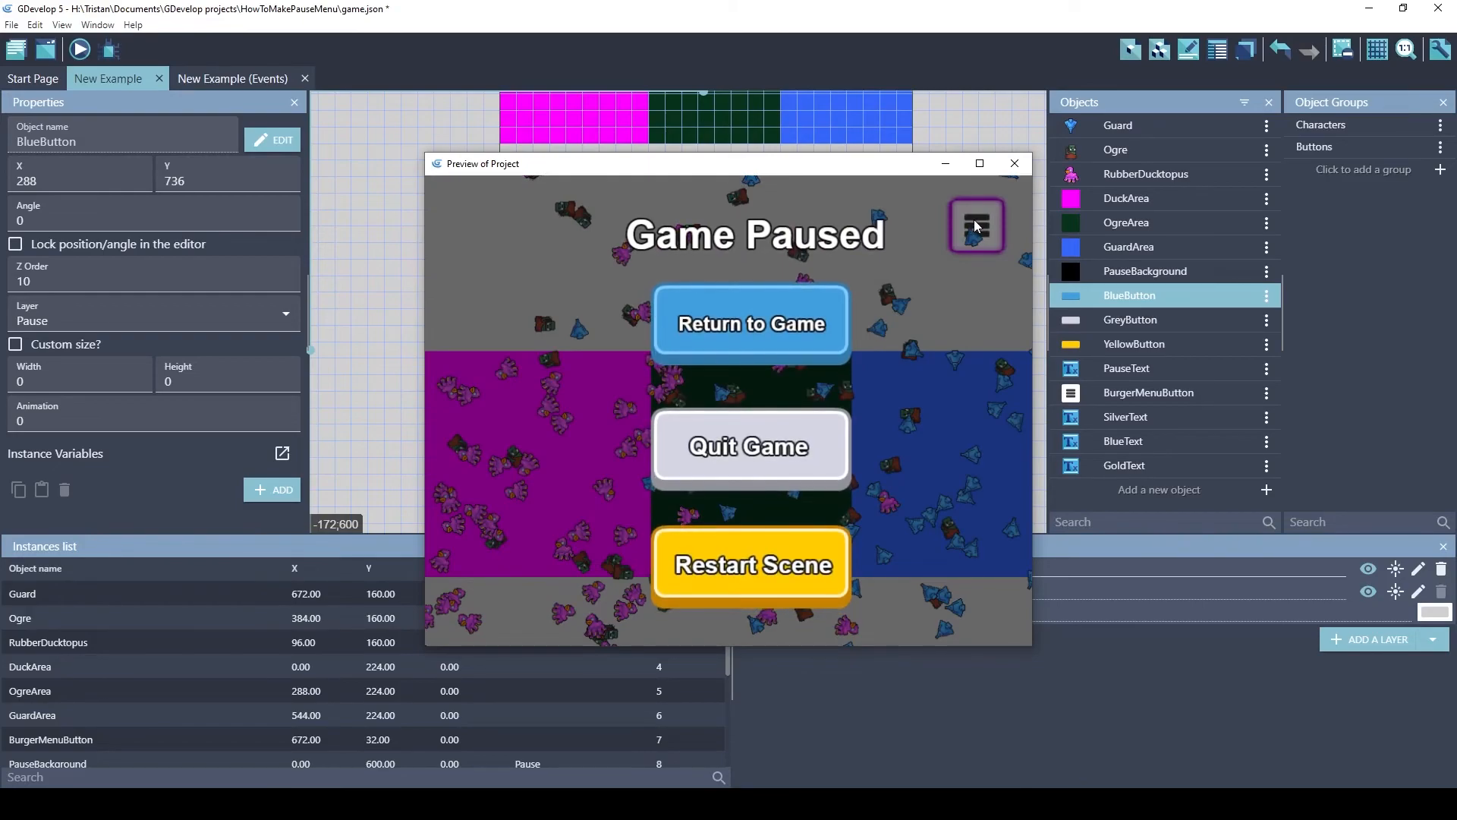
{"action": "left_click", "coordinate": [976, 226]}
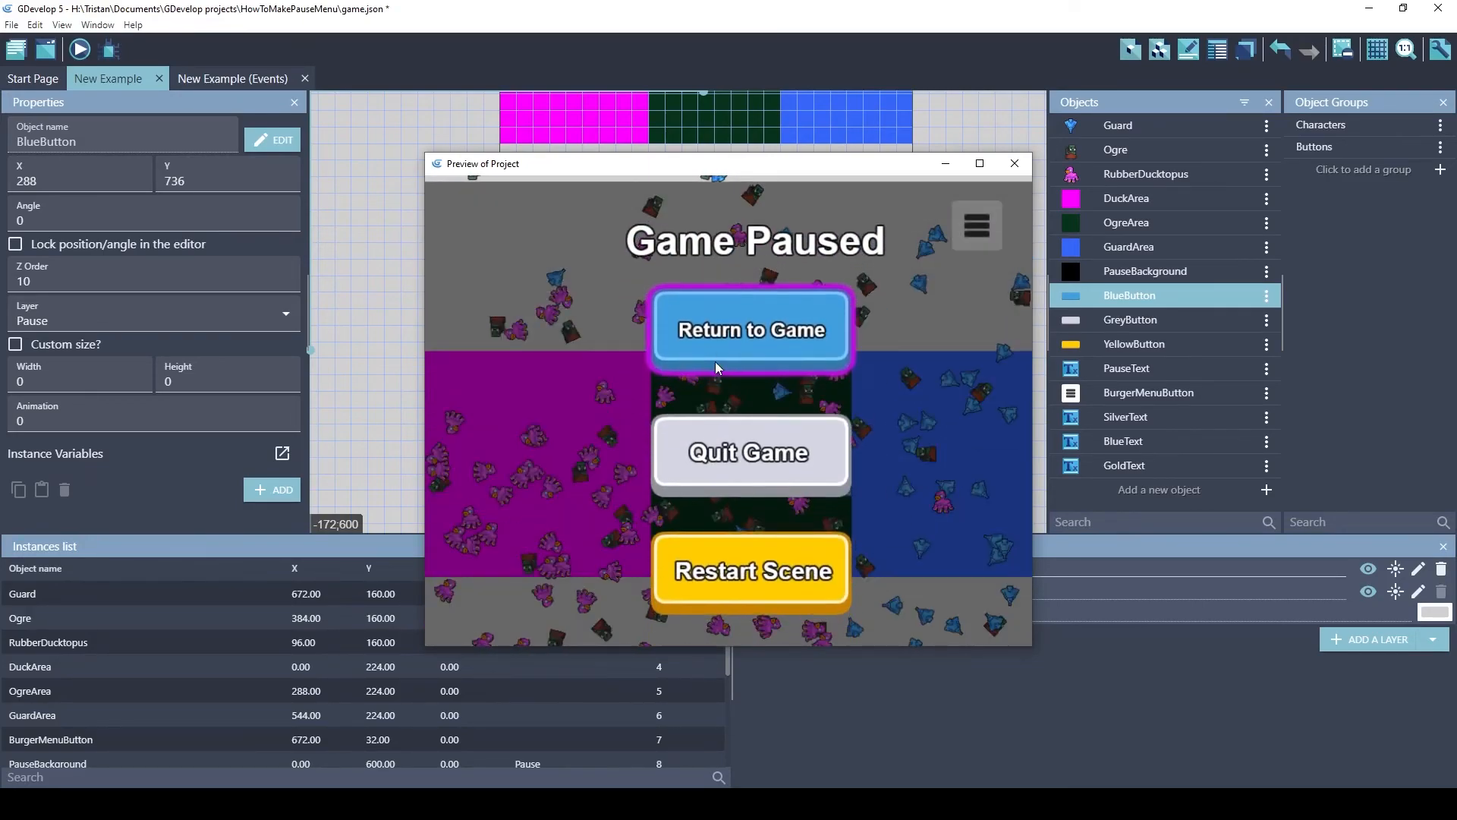
Test resuming with Return to Game and toggling the pause menu by Escape and the burger button, then close the preview
{"action": "left_click", "coordinate": [774, 343]}
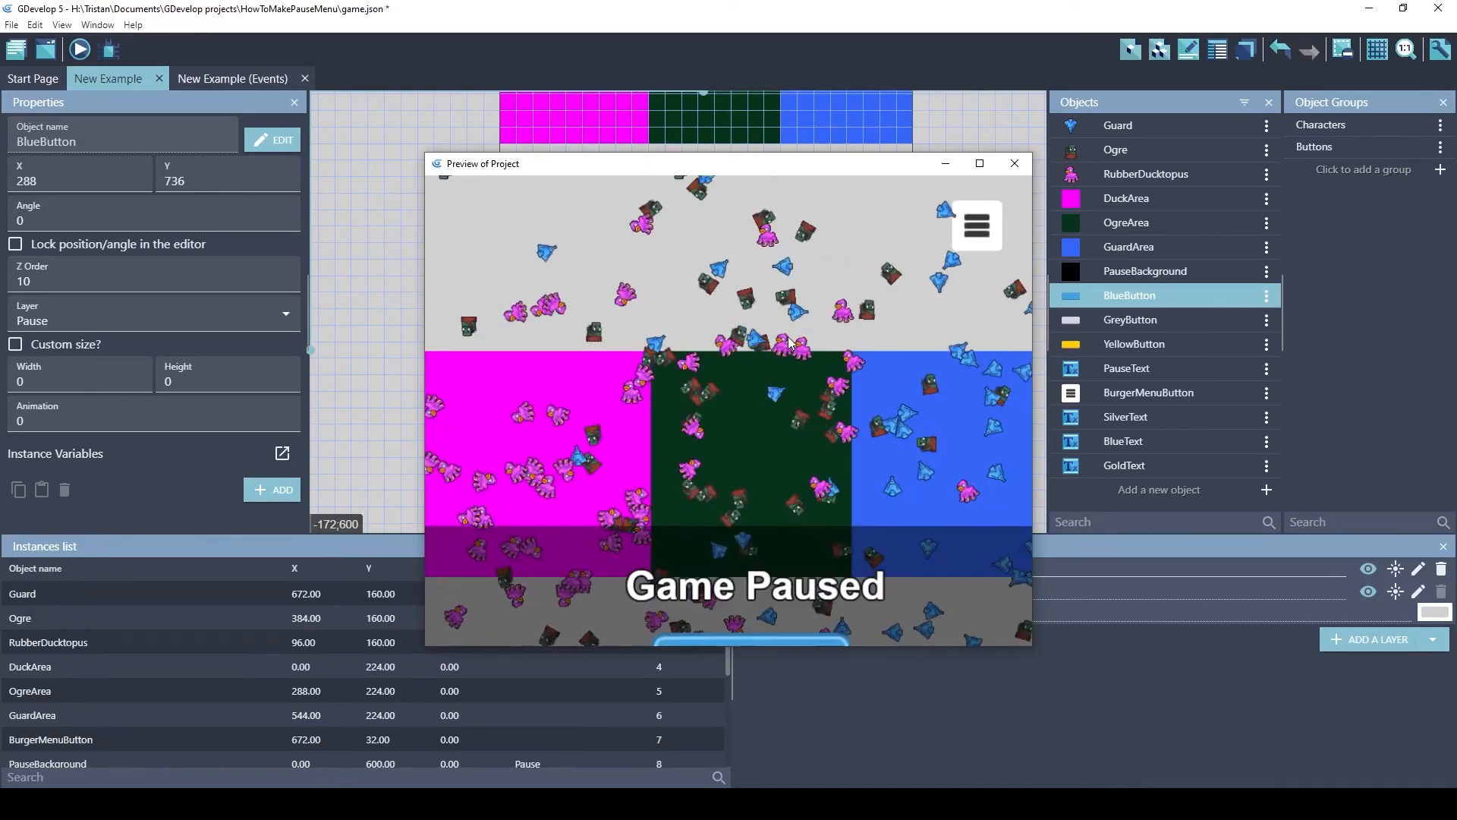
{"action": "left_click", "coordinate": [975, 234]}
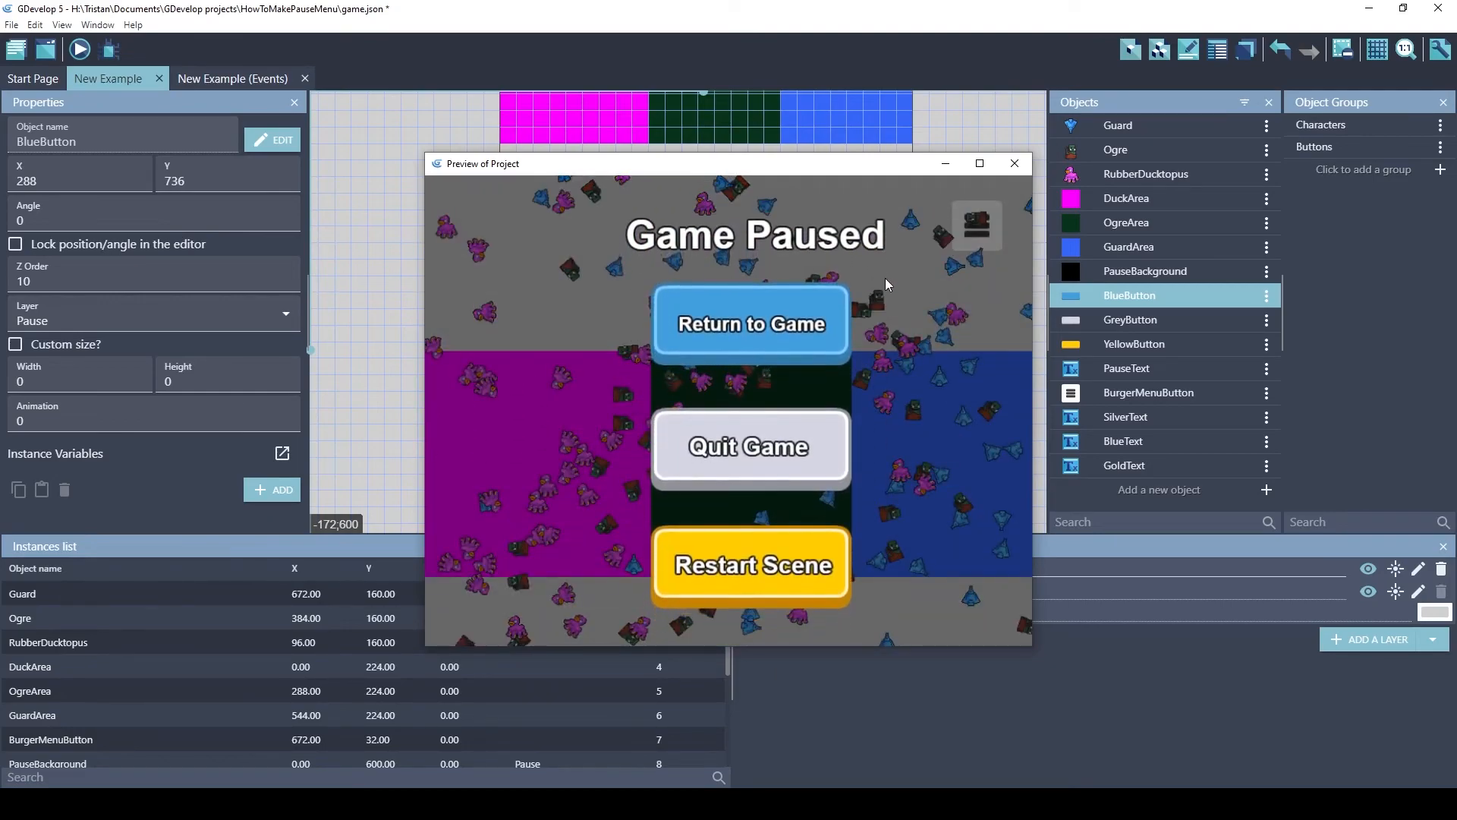
{"action": "key", "text": "Escape"}
{"action": "key", "text": "Escape"}
{"action": "key", "text": "Escape"}
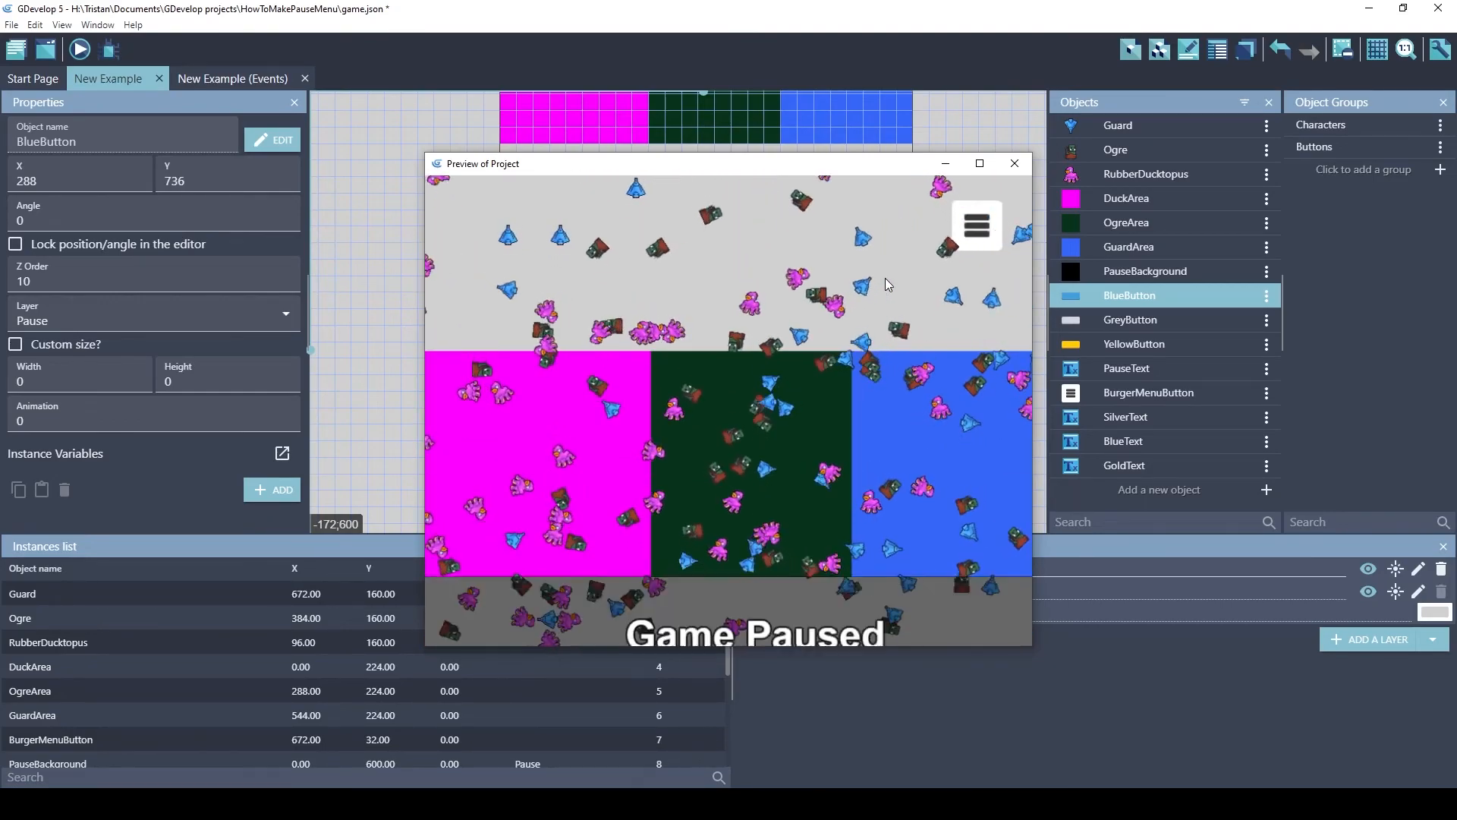
{"action": "key", "text": "Escape"}
{"action": "left_click", "coordinate": [977, 239]}
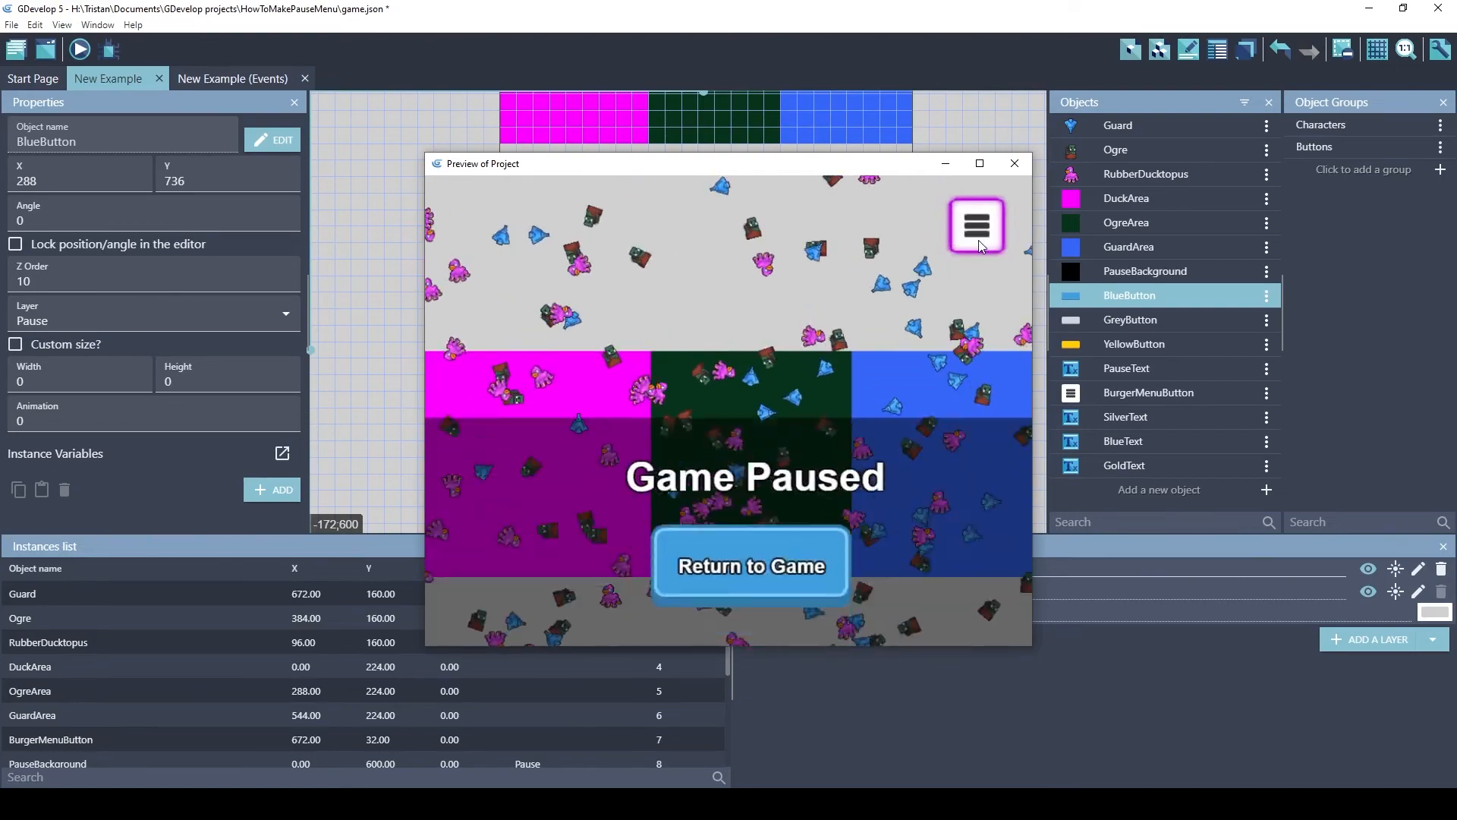
{"action": "left_click", "coordinate": [977, 239]}
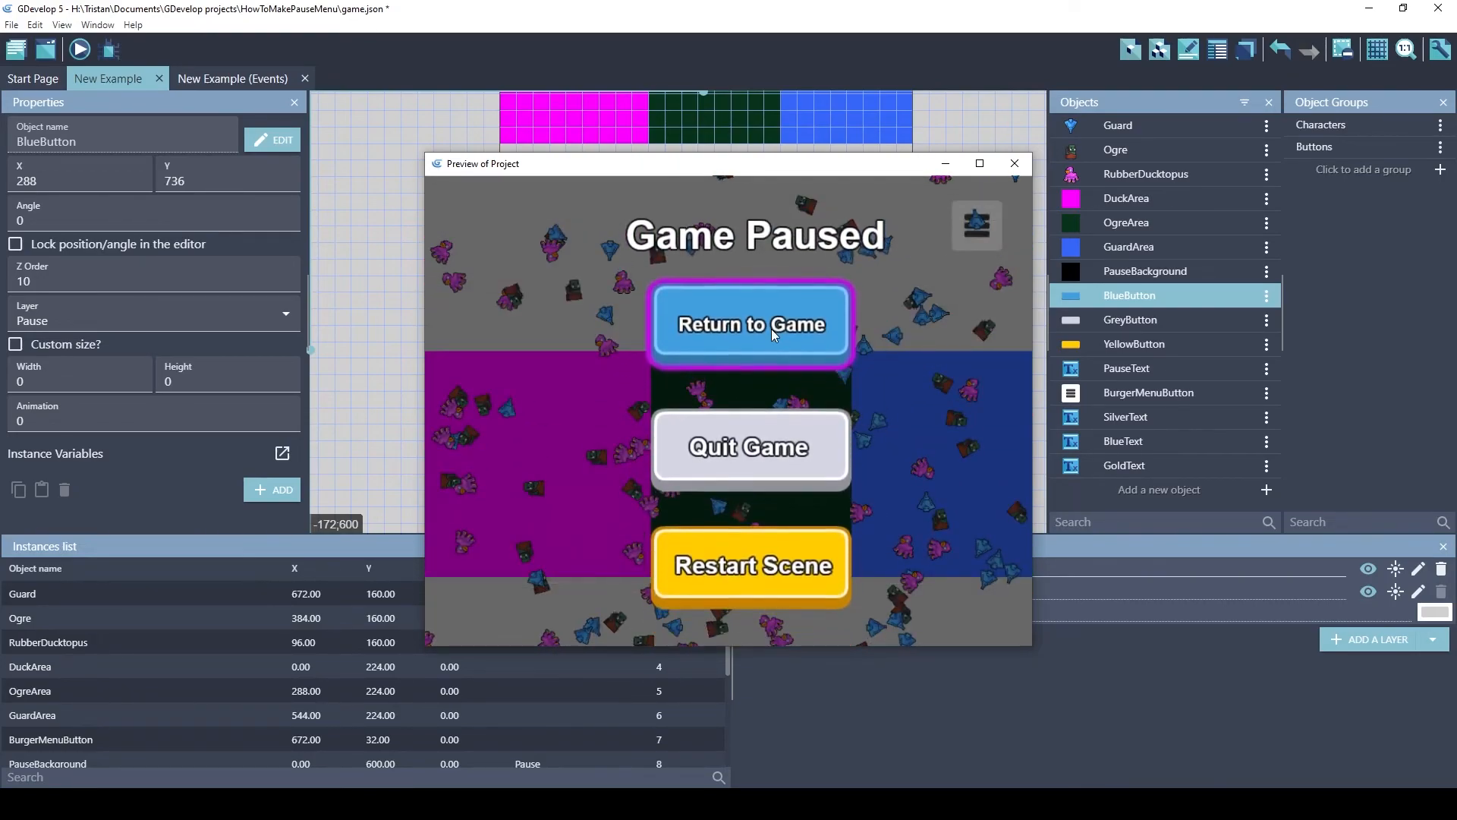
{"action": "left_click", "coordinate": [767, 329]}
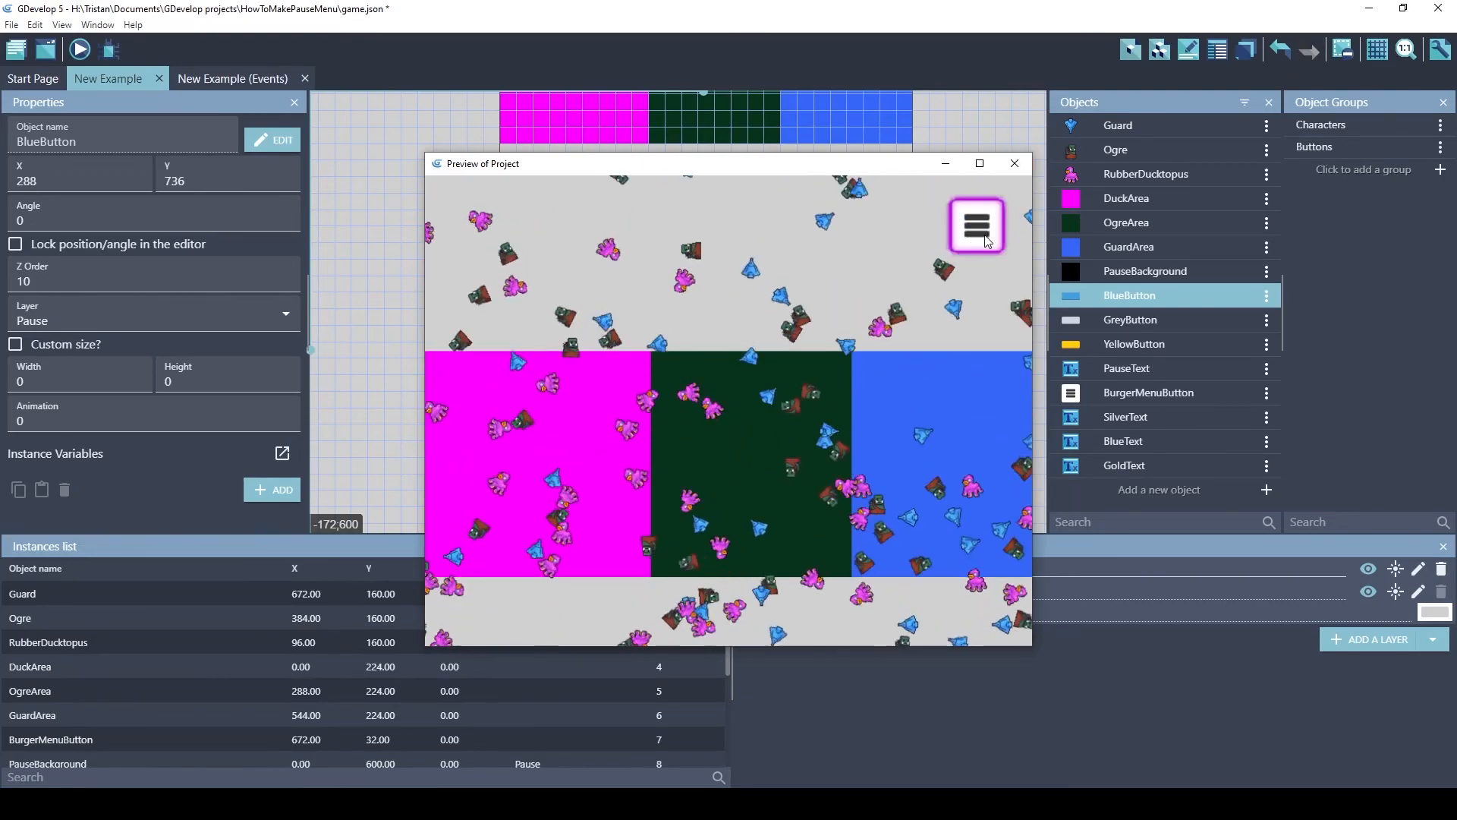
{"action": "left_click", "coordinate": [978, 226]}
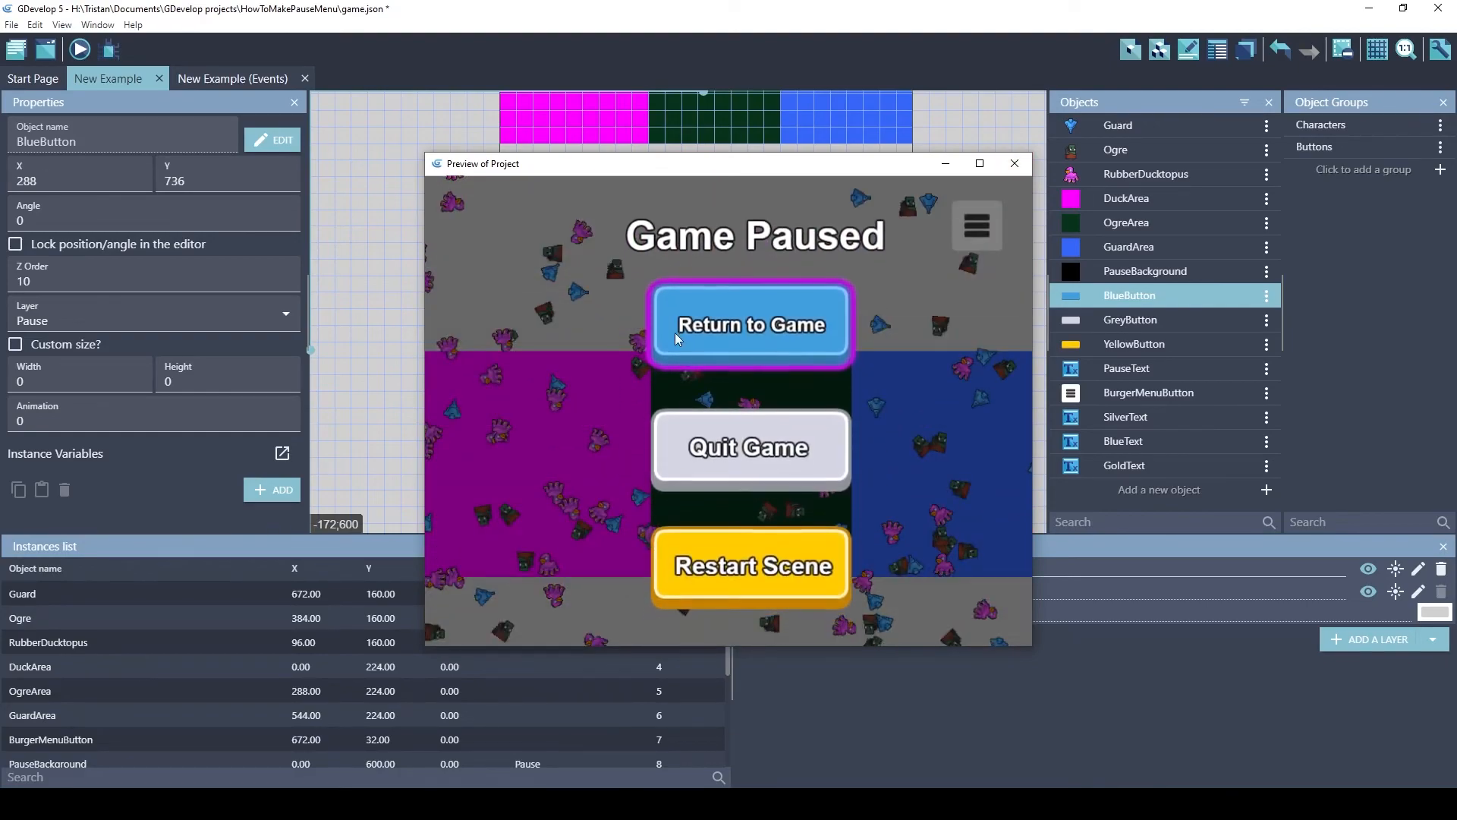
{"action": "left_click", "coordinate": [780, 335]}
{"action": "left_click", "coordinate": [1017, 164]}
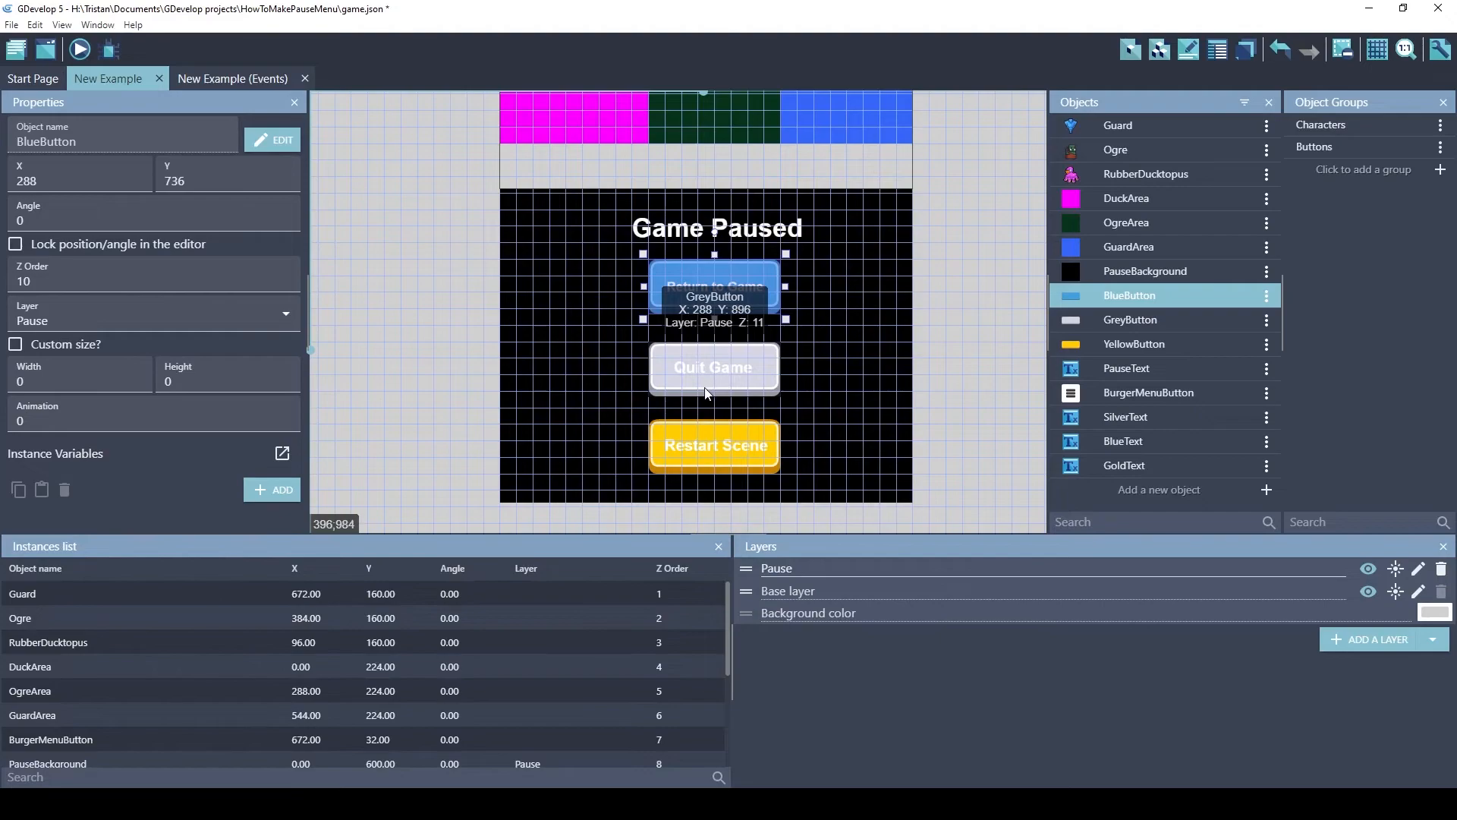
Add the Quit the game action to the GreyButton sub-event in the scene's events
{"action": "left_click", "coordinate": [214, 81]}
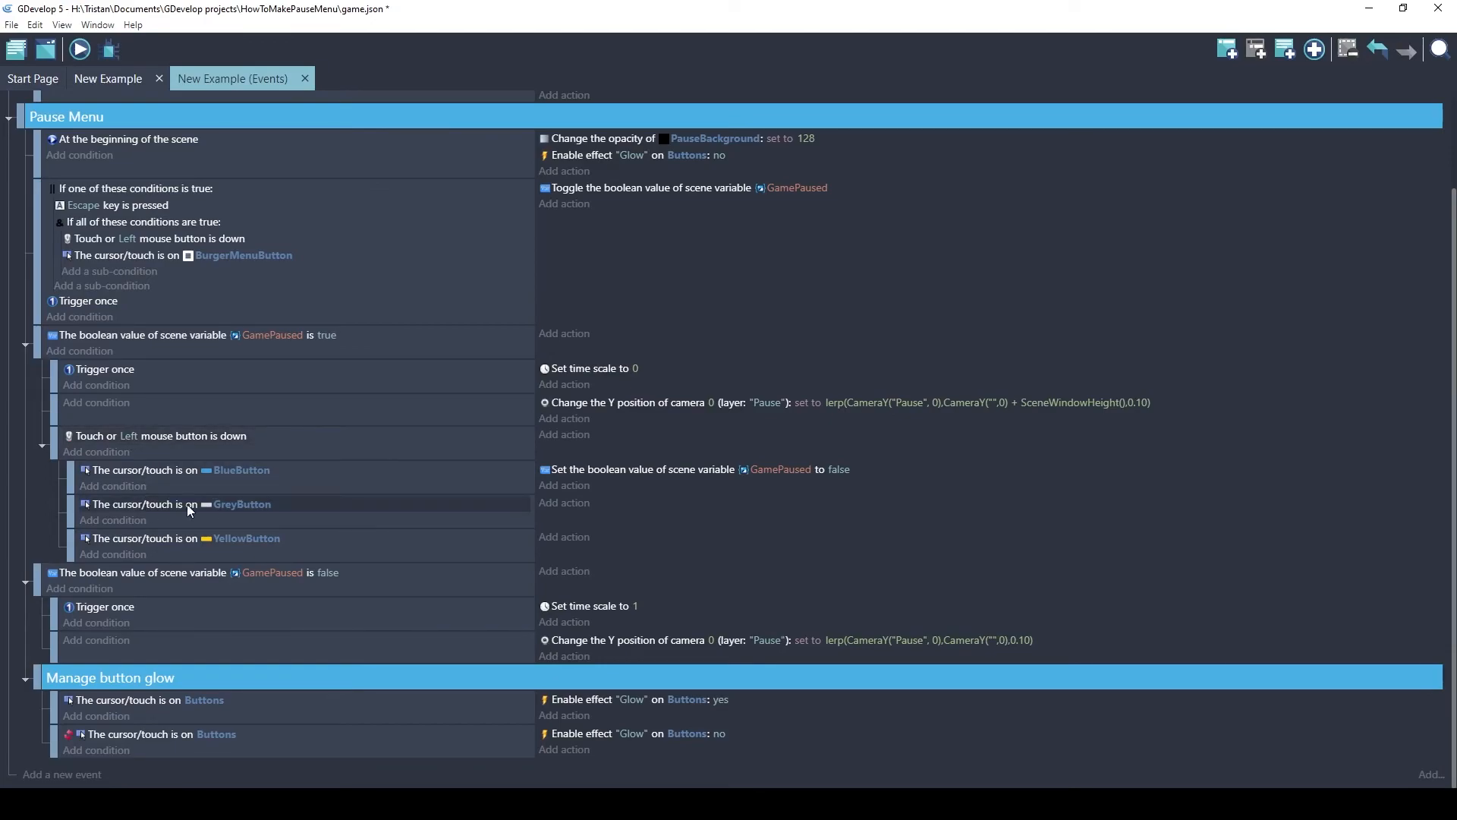
{"action": "left_click", "coordinate": [565, 503]}
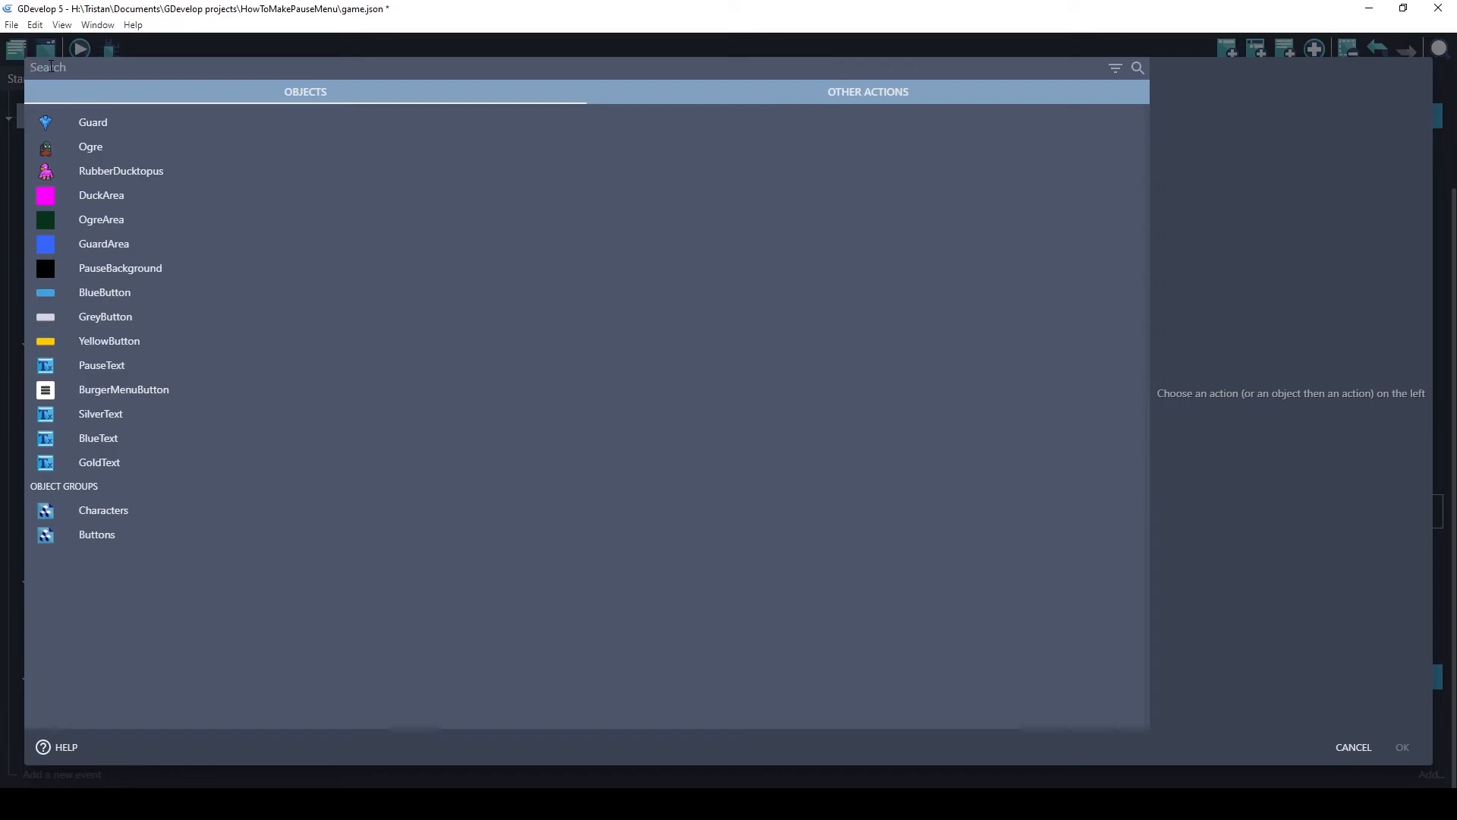
{"action": "type", "text": "qio"}
{"action": "key", "text": "BackSpace"}
{"action": "key", "text": "BackSpace"}
{"action": "type", "text": "ui"}
{"action": "left_click", "coordinate": [180, 130]}
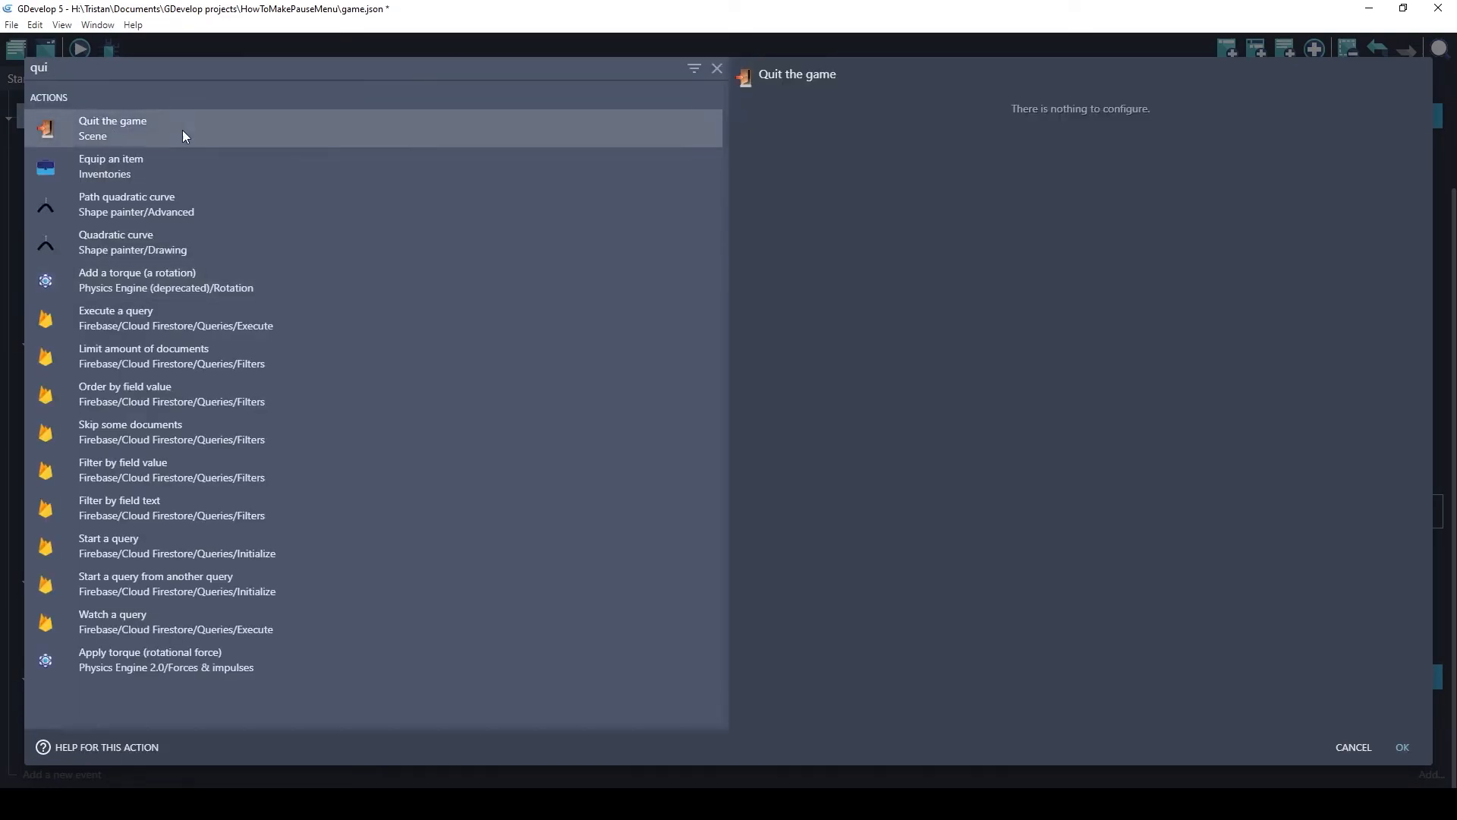
{"action": "left_click", "coordinate": [1400, 749]}
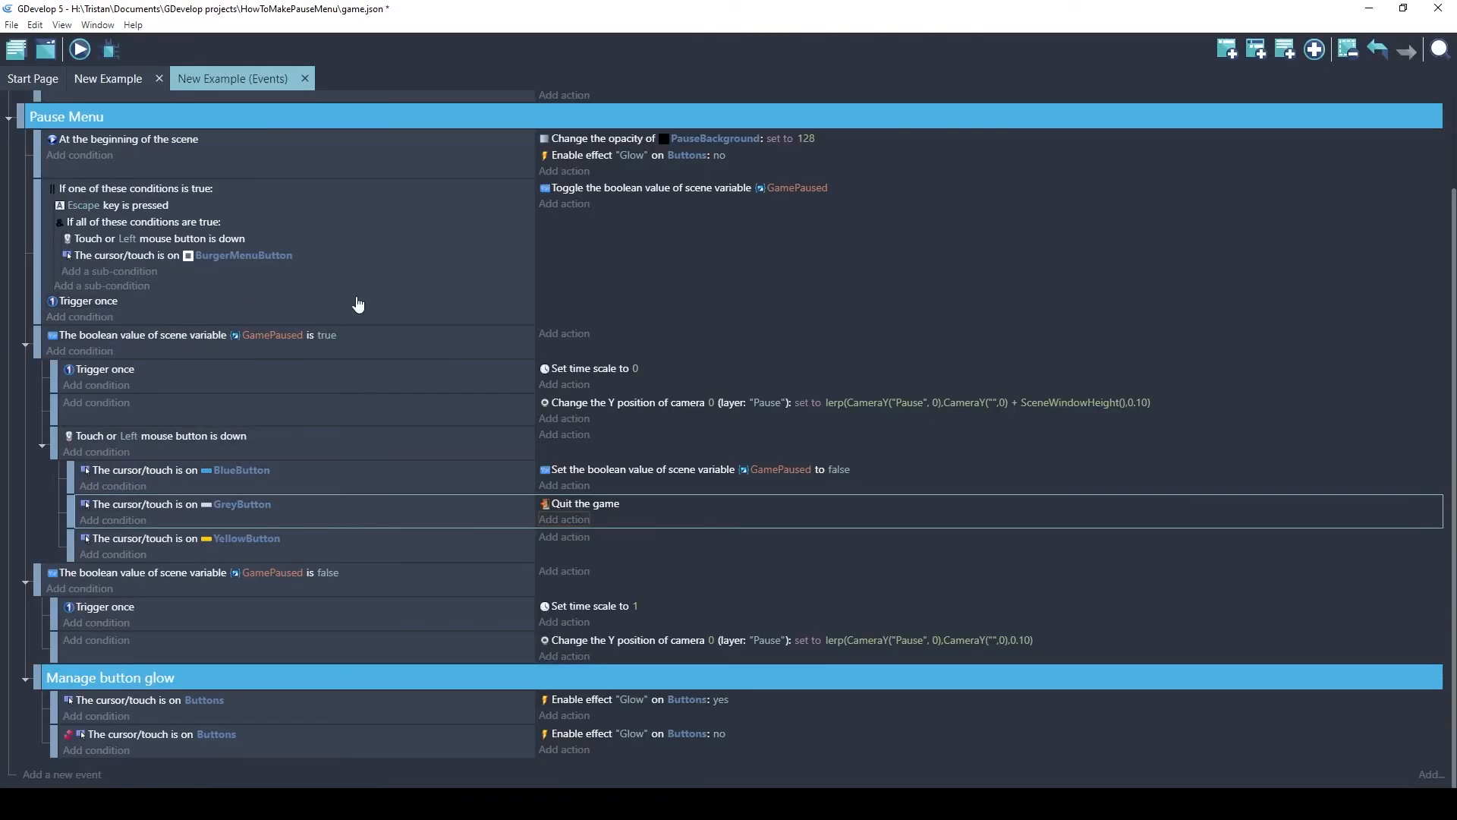
Copy the Trigger once condition into the paused sub-event that checks for touch or left mouse button down
{"action": "right_click", "coordinate": [115, 370]}
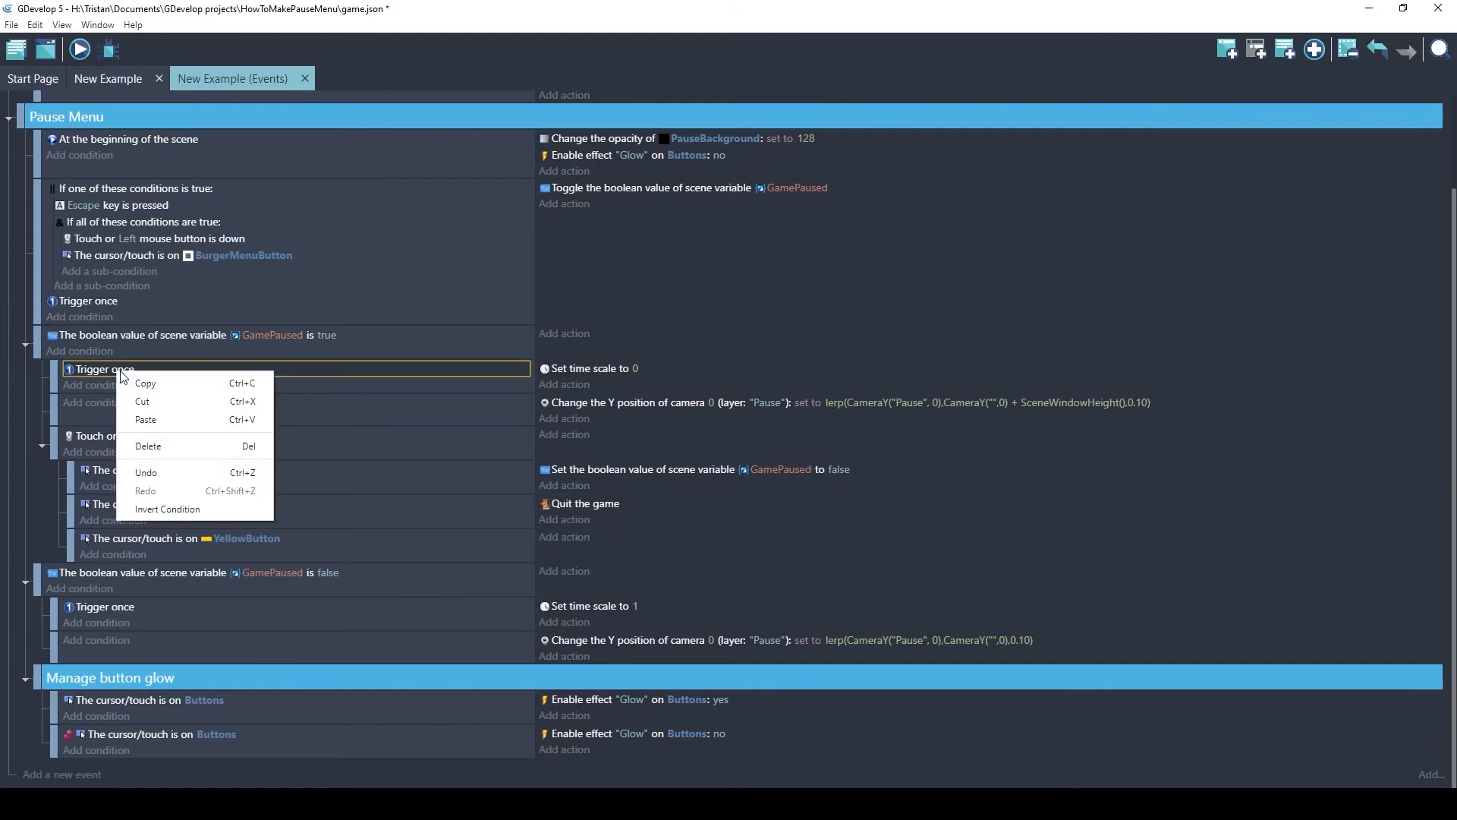
{"action": "left_click", "coordinate": [134, 380]}
{"action": "left_click", "coordinate": [156, 453]}
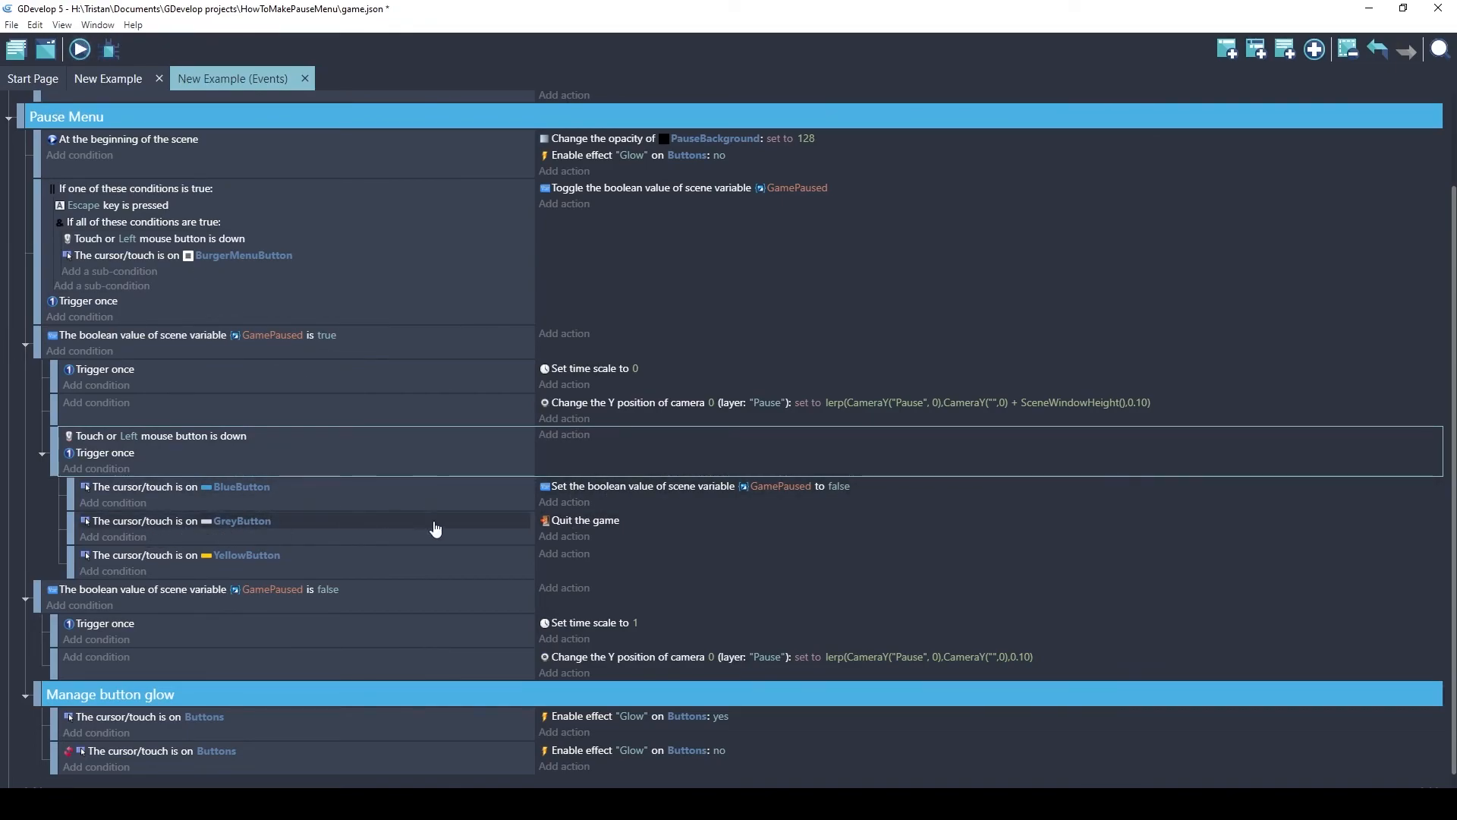
Preview the game twice, opening the pause menu and quitting each time with the Quit Game button
{"action": "left_click", "coordinate": [79, 49]}
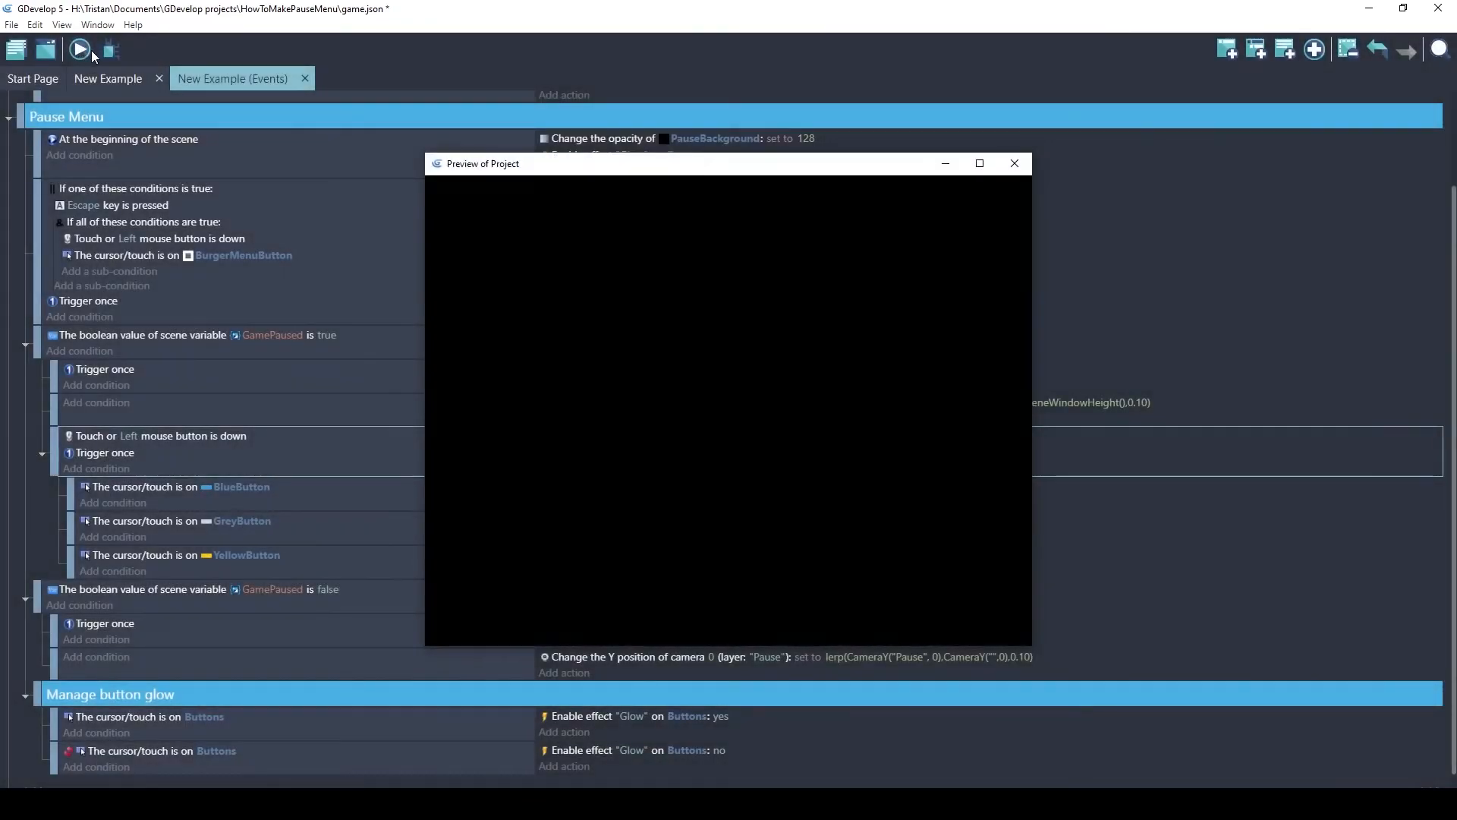
{"action": "left_click", "coordinate": [978, 222]}
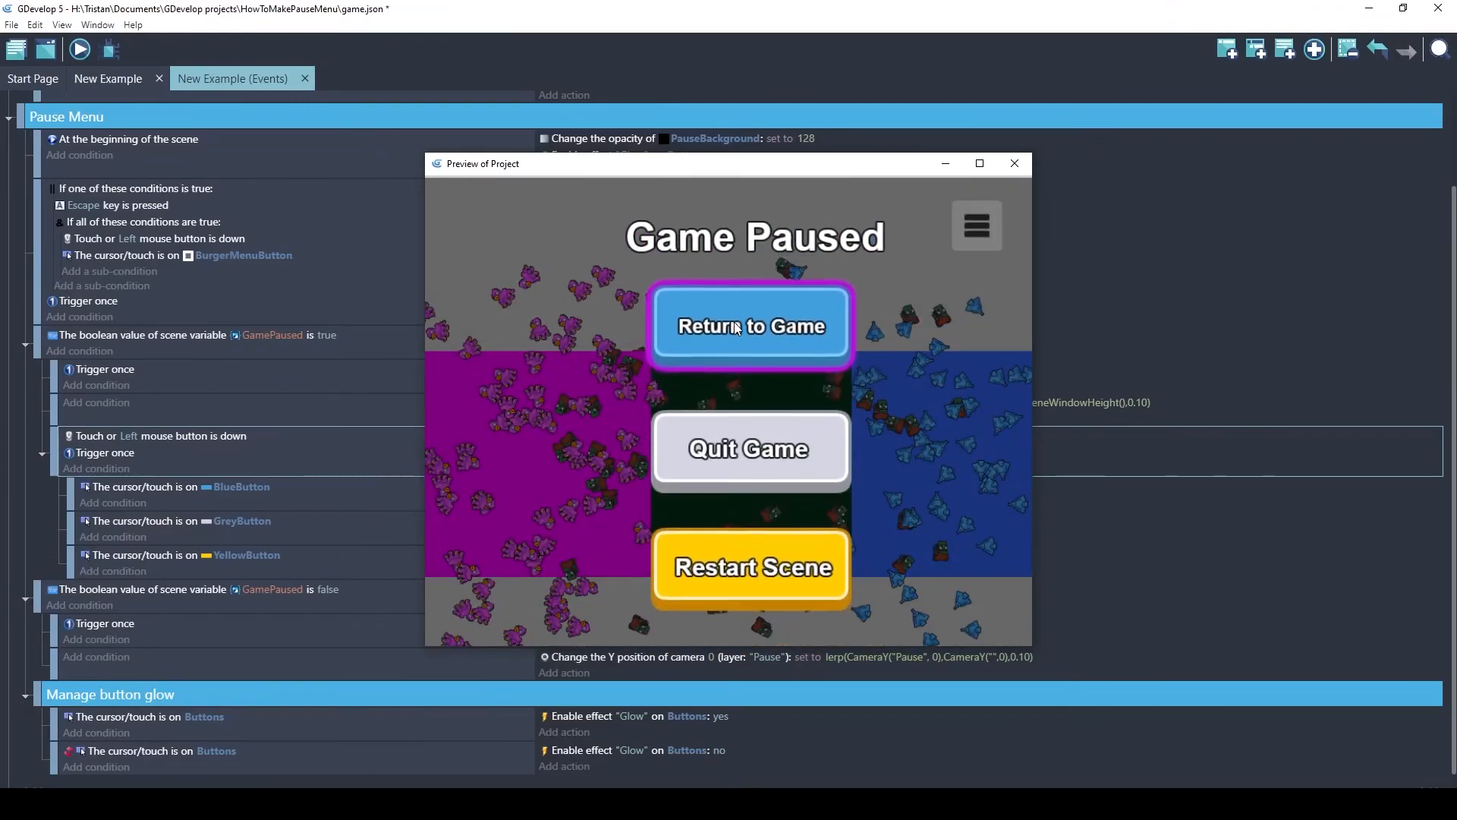
{"action": "left_click", "coordinate": [750, 452]}
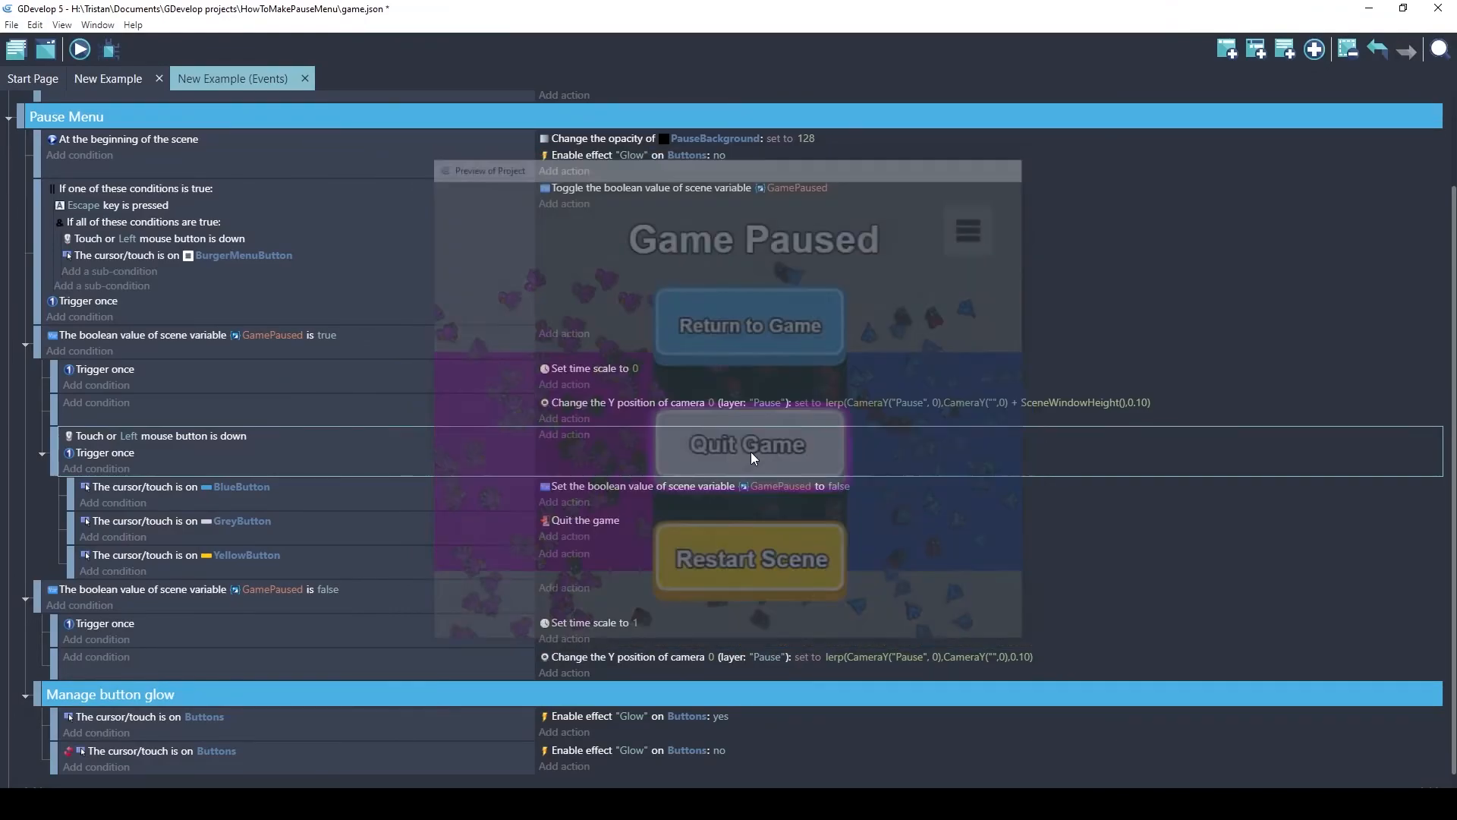
{"action": "left_click", "coordinate": [79, 49]}
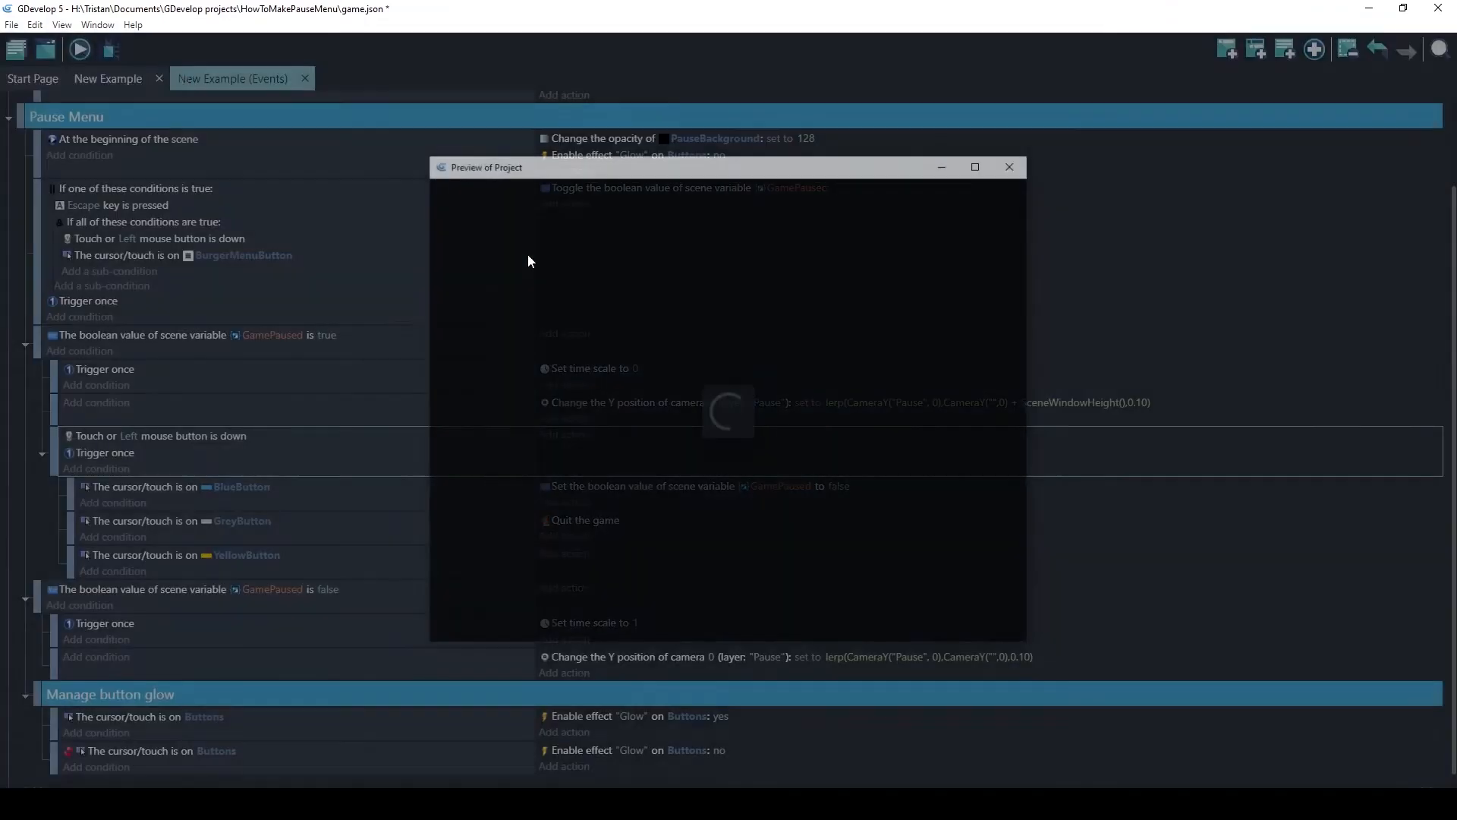
{"action": "key", "text": "Escape"}
{"action": "left_click", "coordinate": [721, 354]}
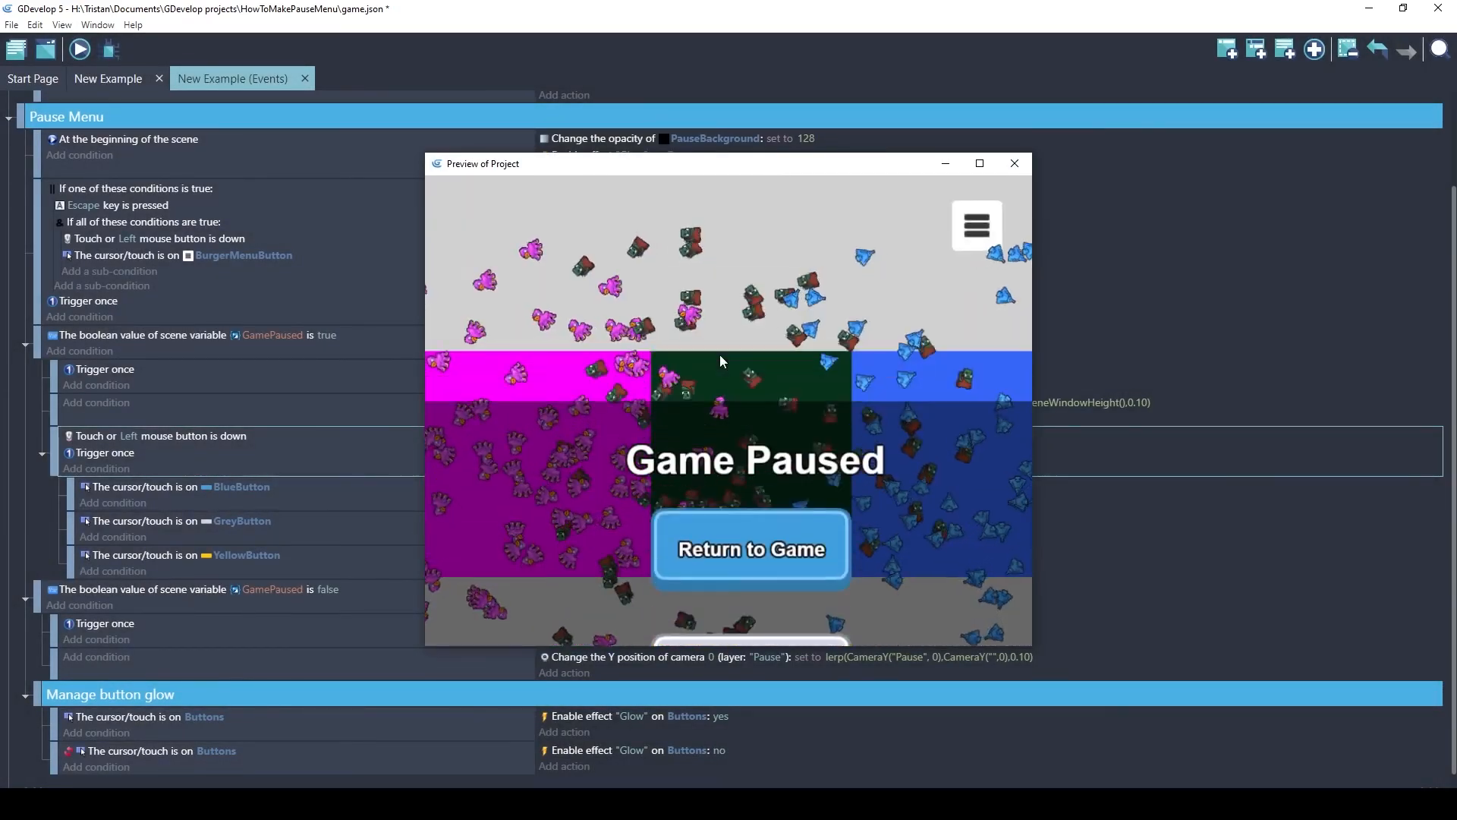
{"action": "left_click", "coordinate": [974, 228]}
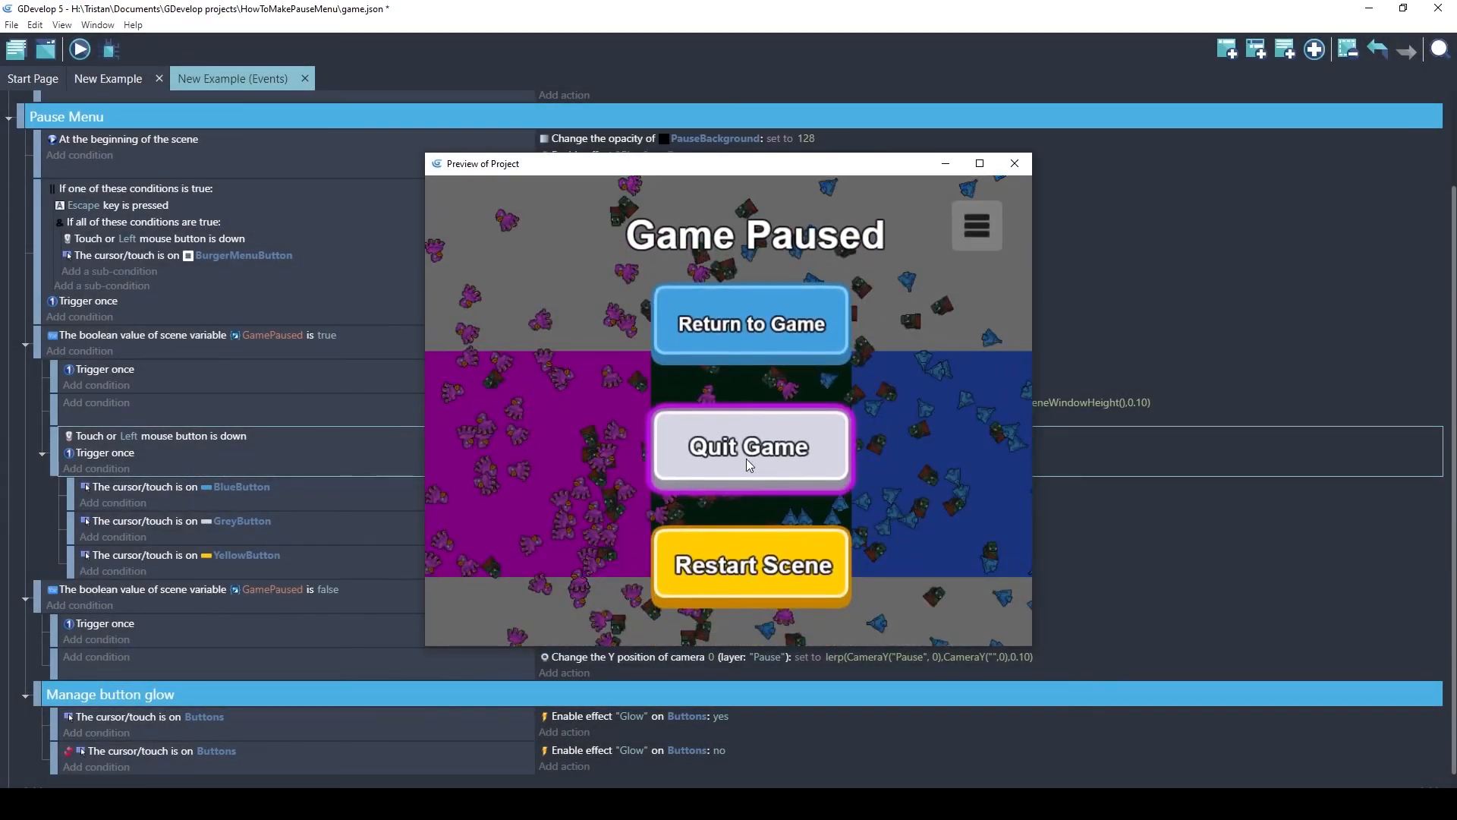
{"action": "left_click", "coordinate": [748, 455]}
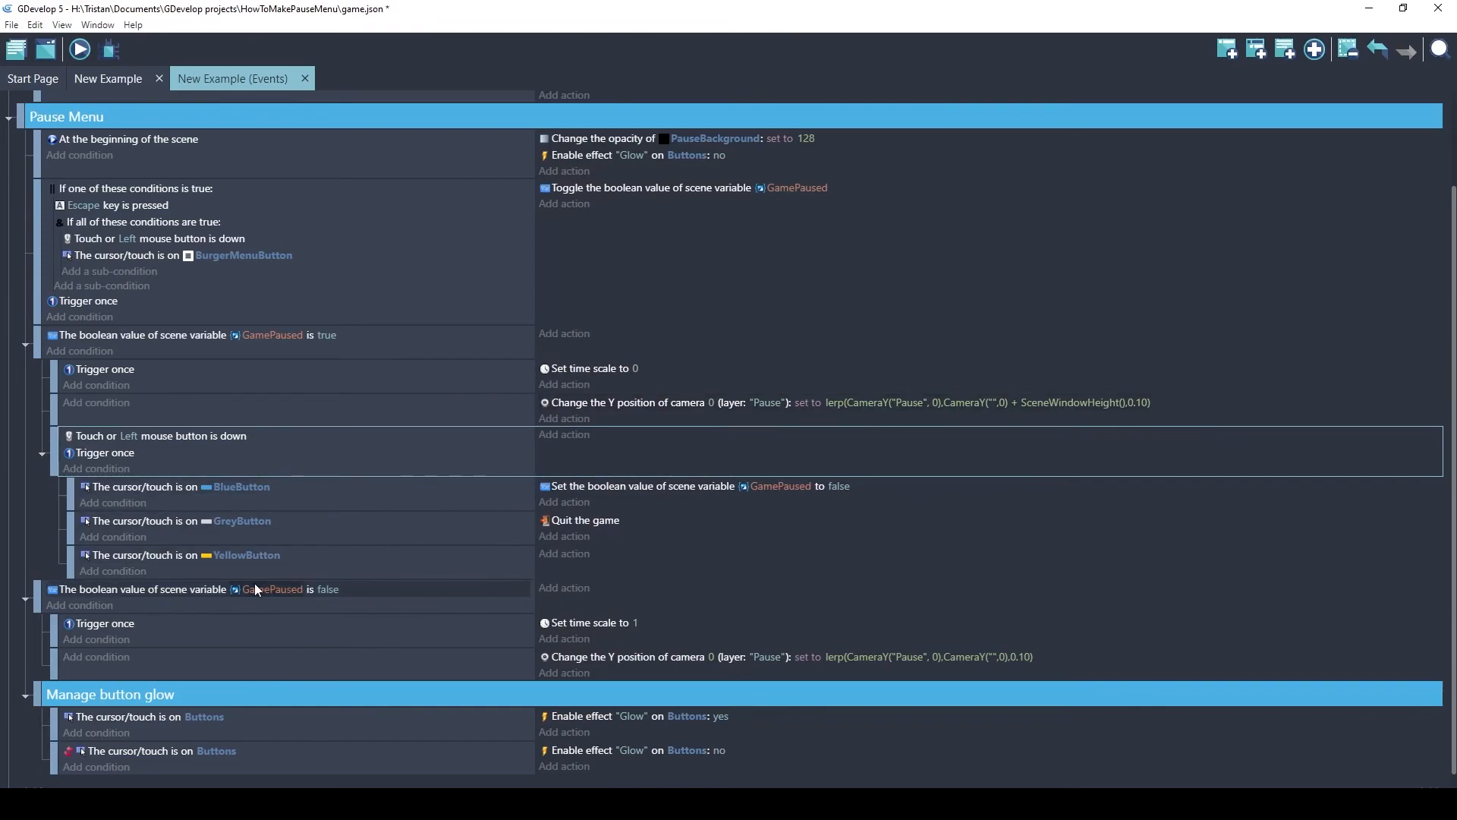
Preview the game again, check the Restart Scene button in the pause menu, and close the preview
{"action": "left_click", "coordinate": [79, 50]}
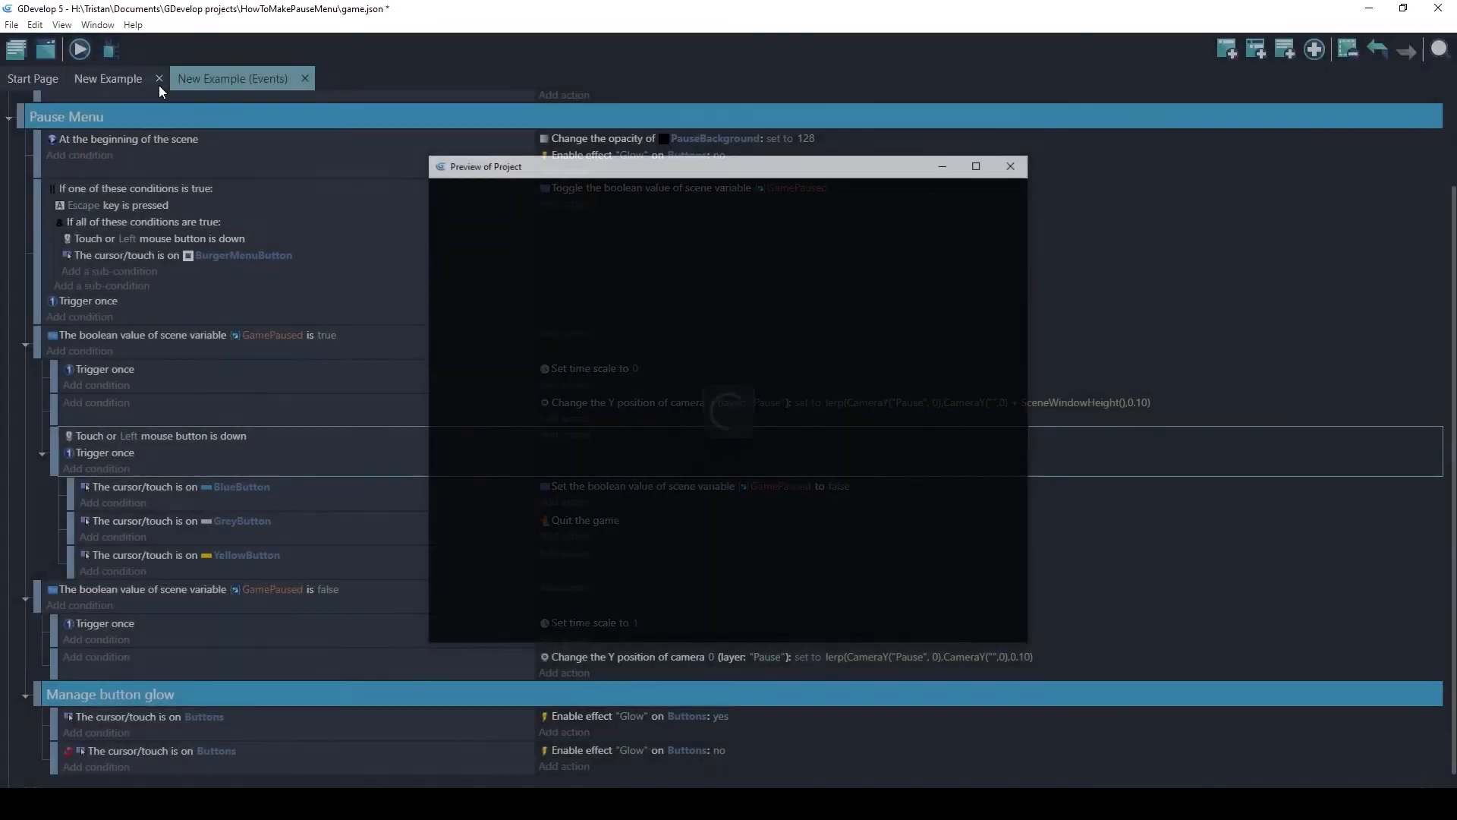
{"action": "left_click", "coordinate": [976, 226]}
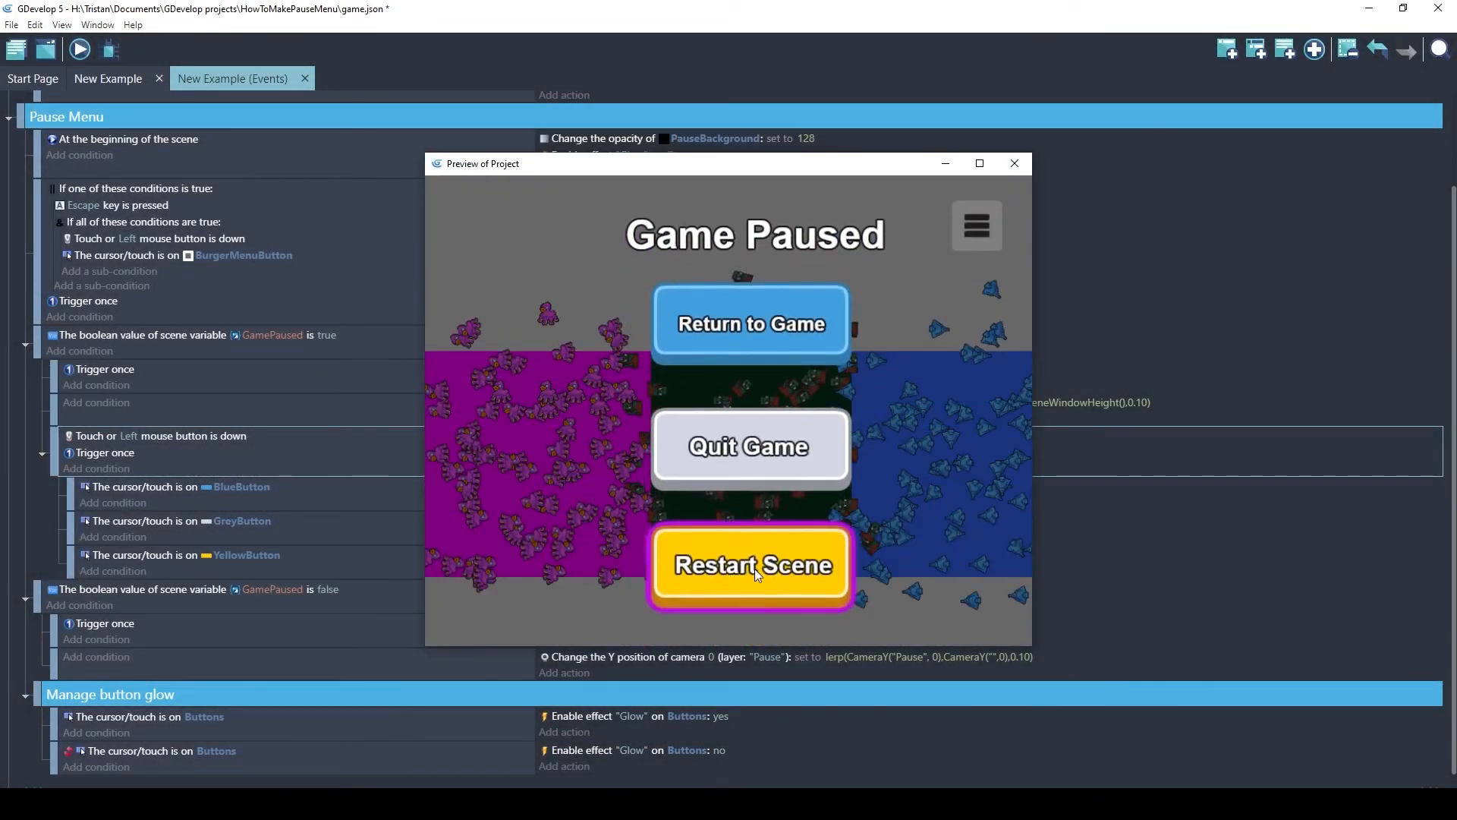
{"action": "left_click", "coordinate": [1011, 164]}
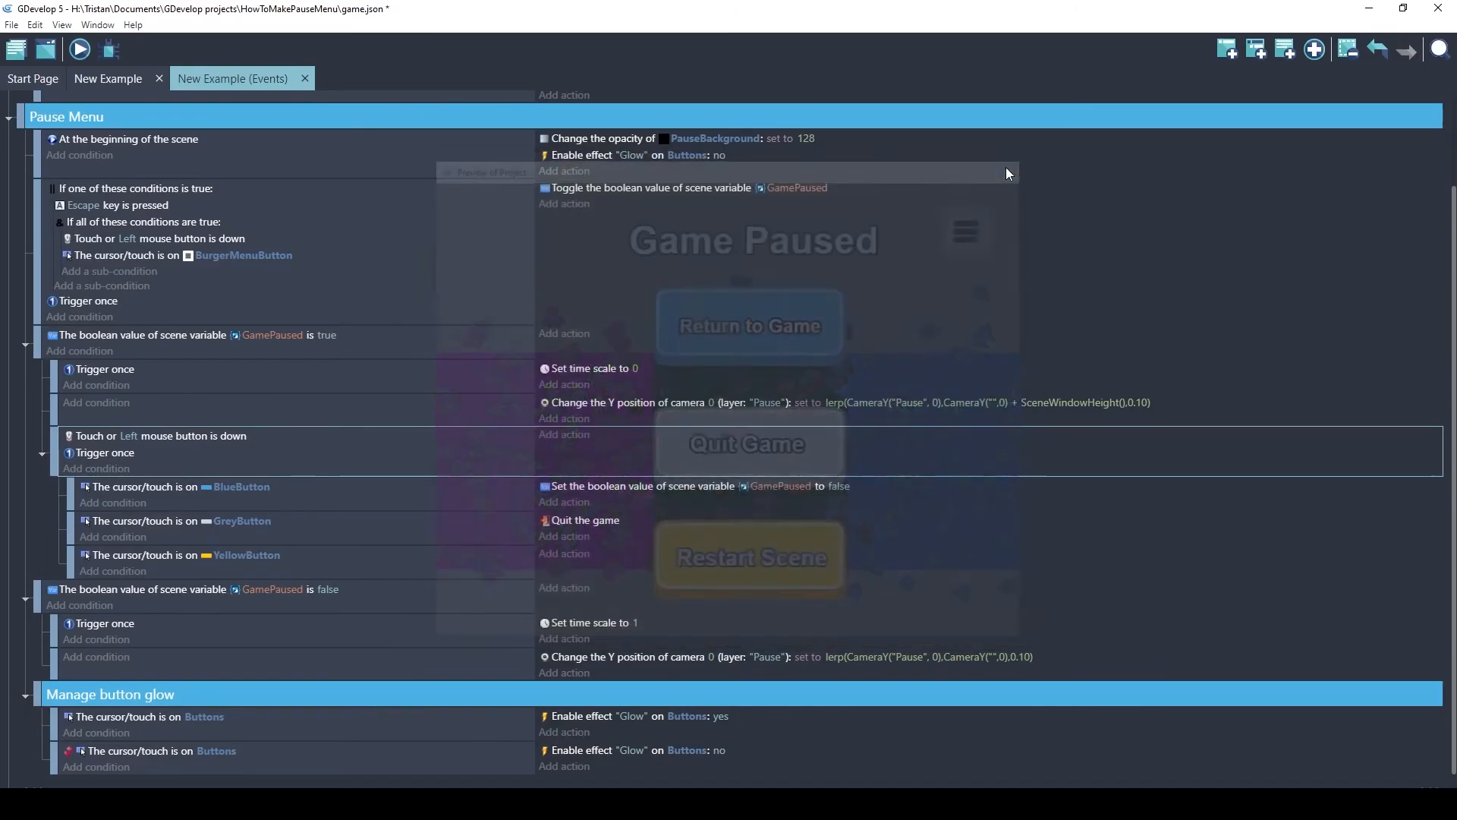
Add a Change the scene action to the YellowButton sub-event, with "New Example" as the new scene
{"action": "left_click", "coordinate": [549, 554]}
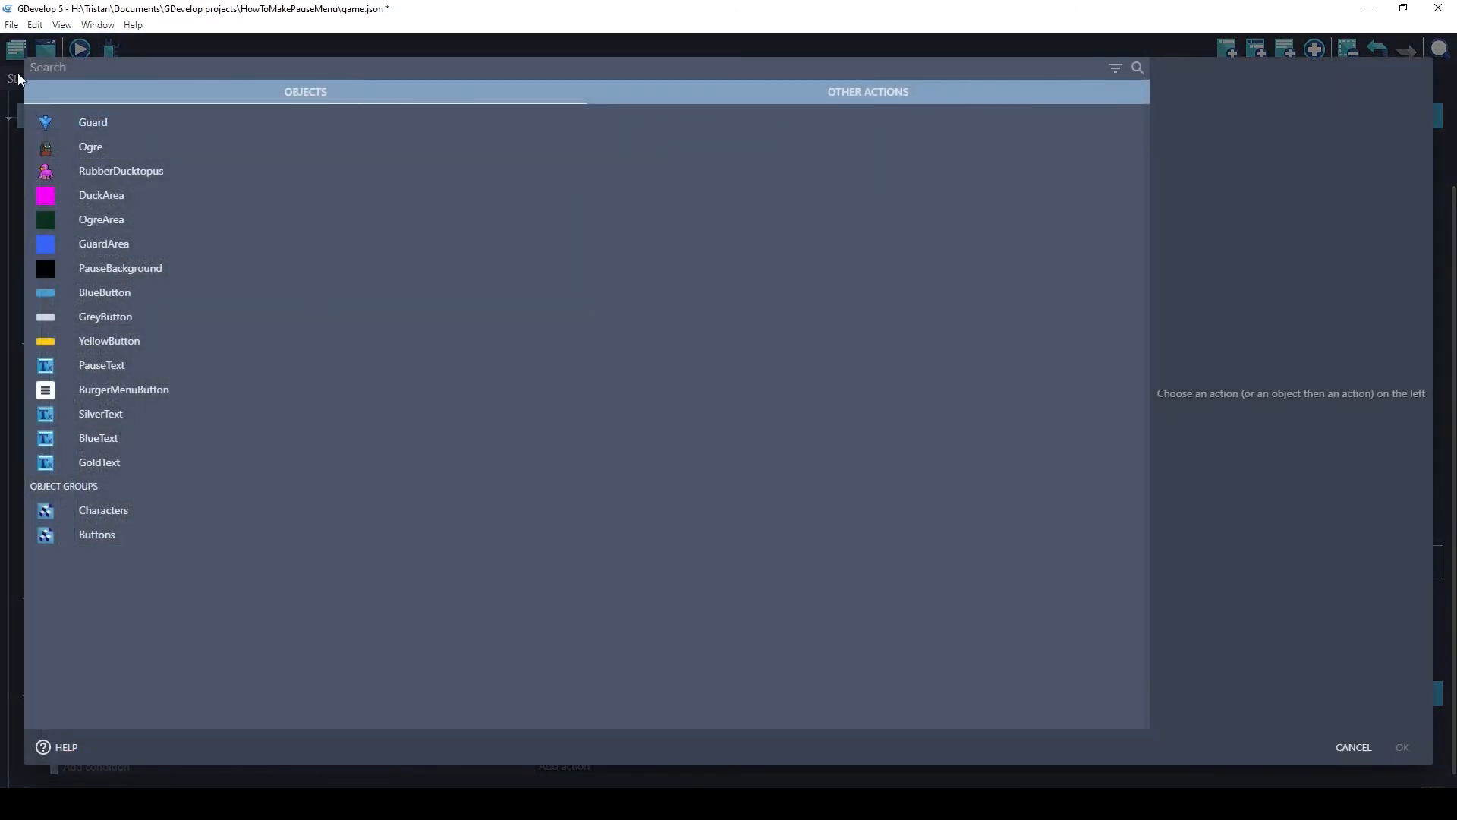
{"action": "type", "text": "scene"}
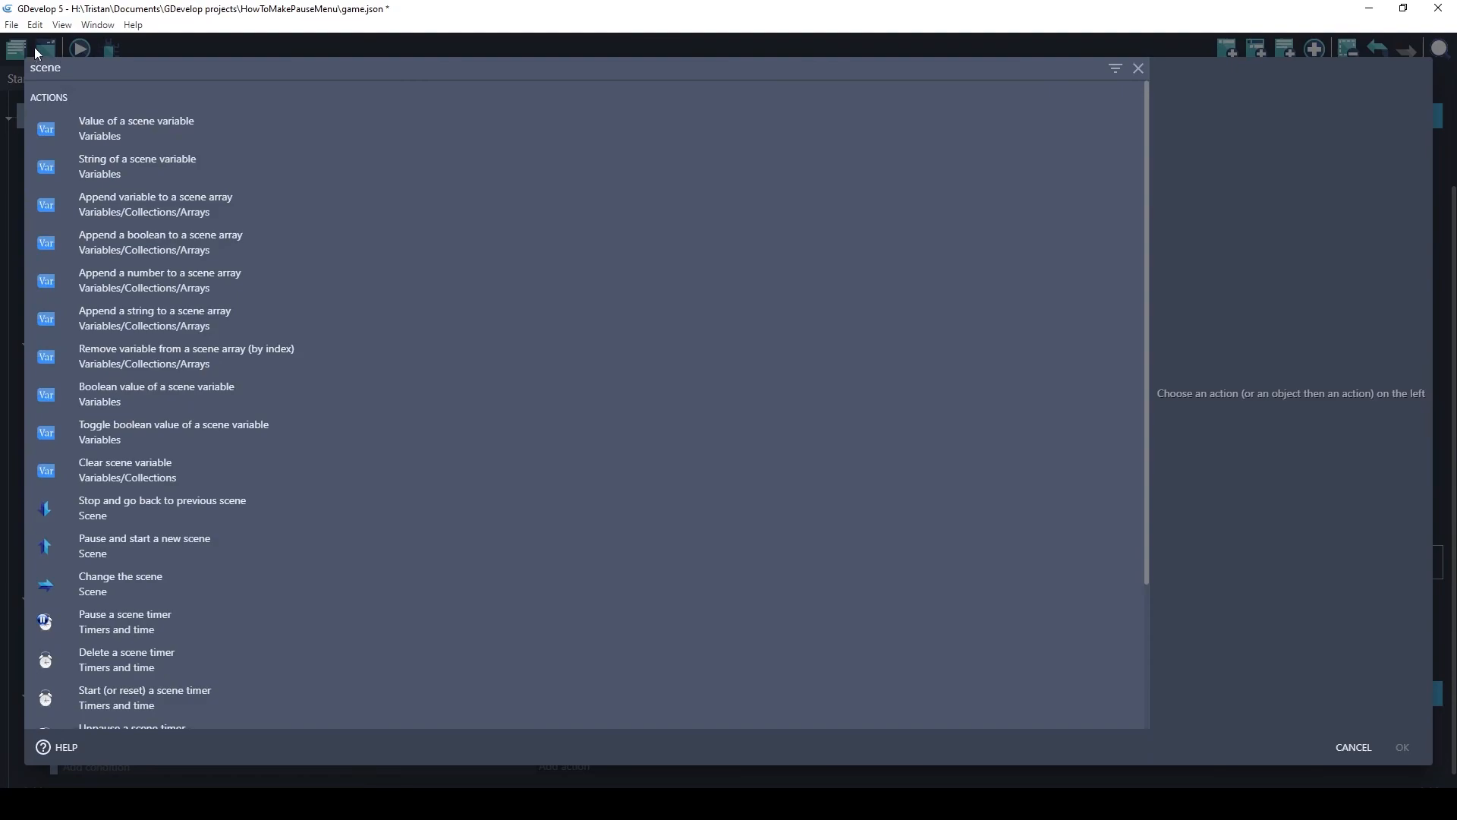
{"action": "left_click", "coordinate": [112, 572]}
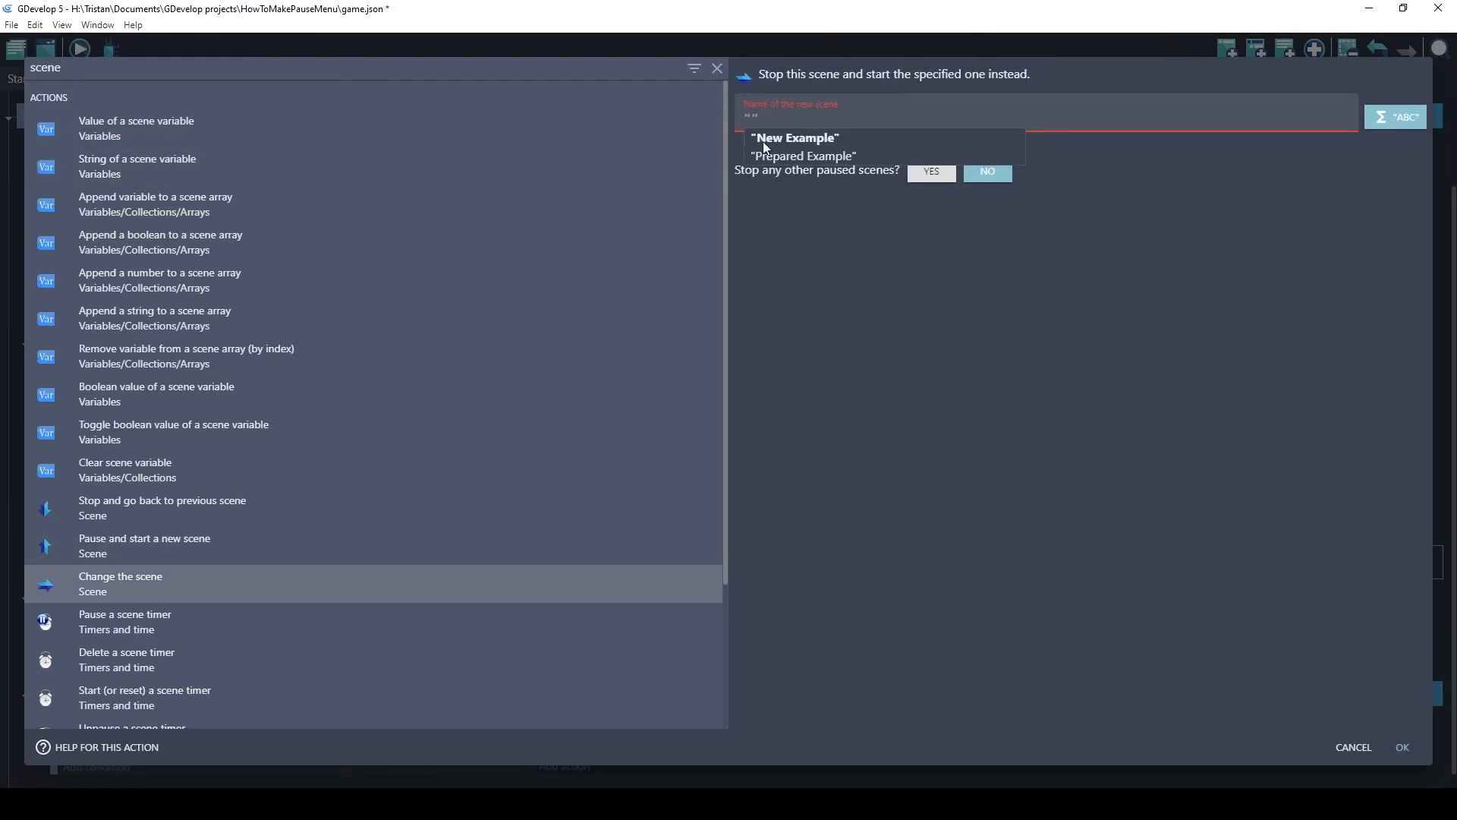
{"action": "left_click", "coordinate": [775, 138]}
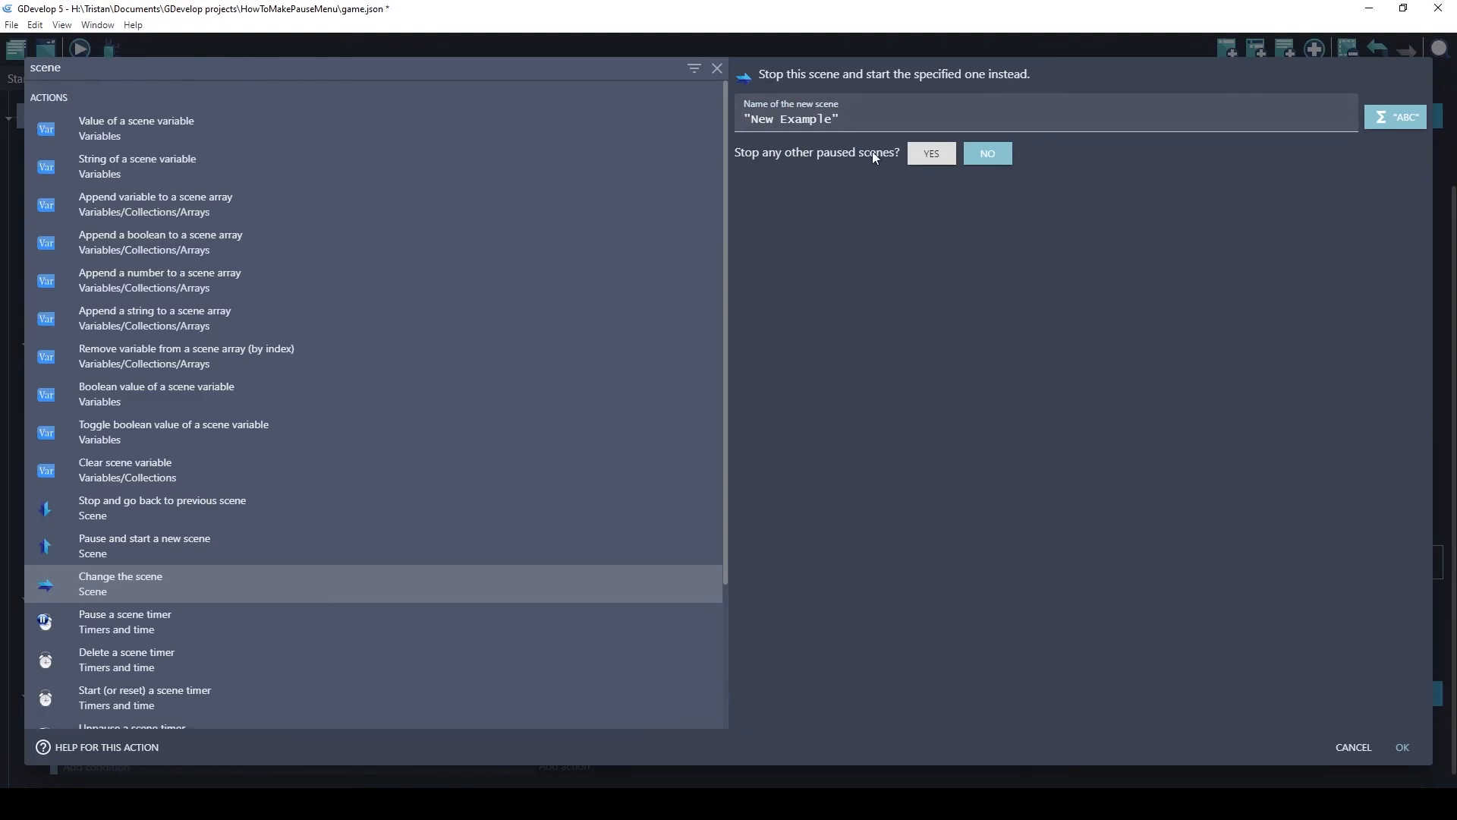
{"action": "left_click", "coordinate": [1402, 747]}
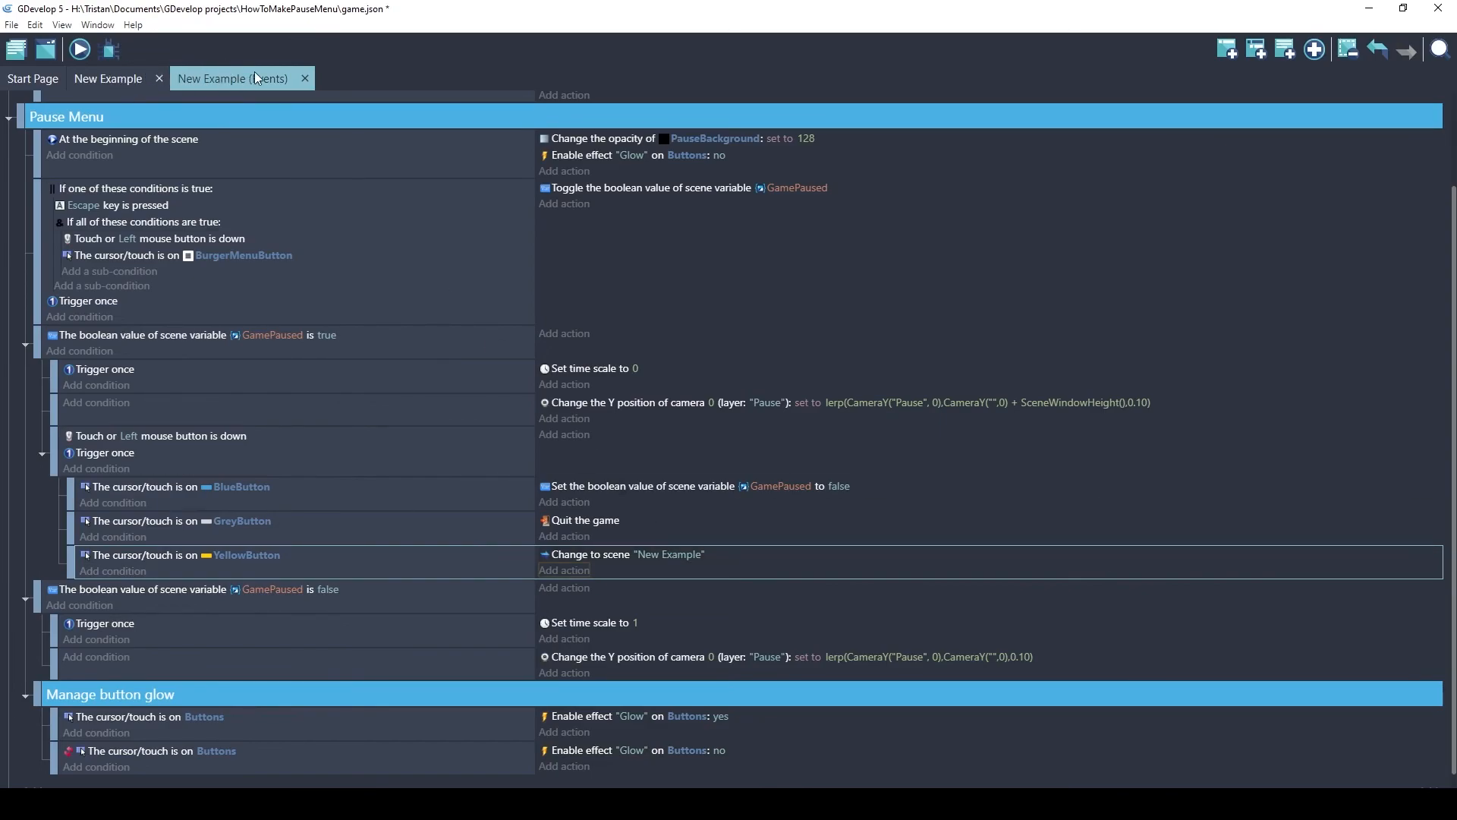
Preview the game, restart the scene three times from the pause menu, and quit with the Quit Game button
{"action": "left_click", "coordinate": [80, 50]}
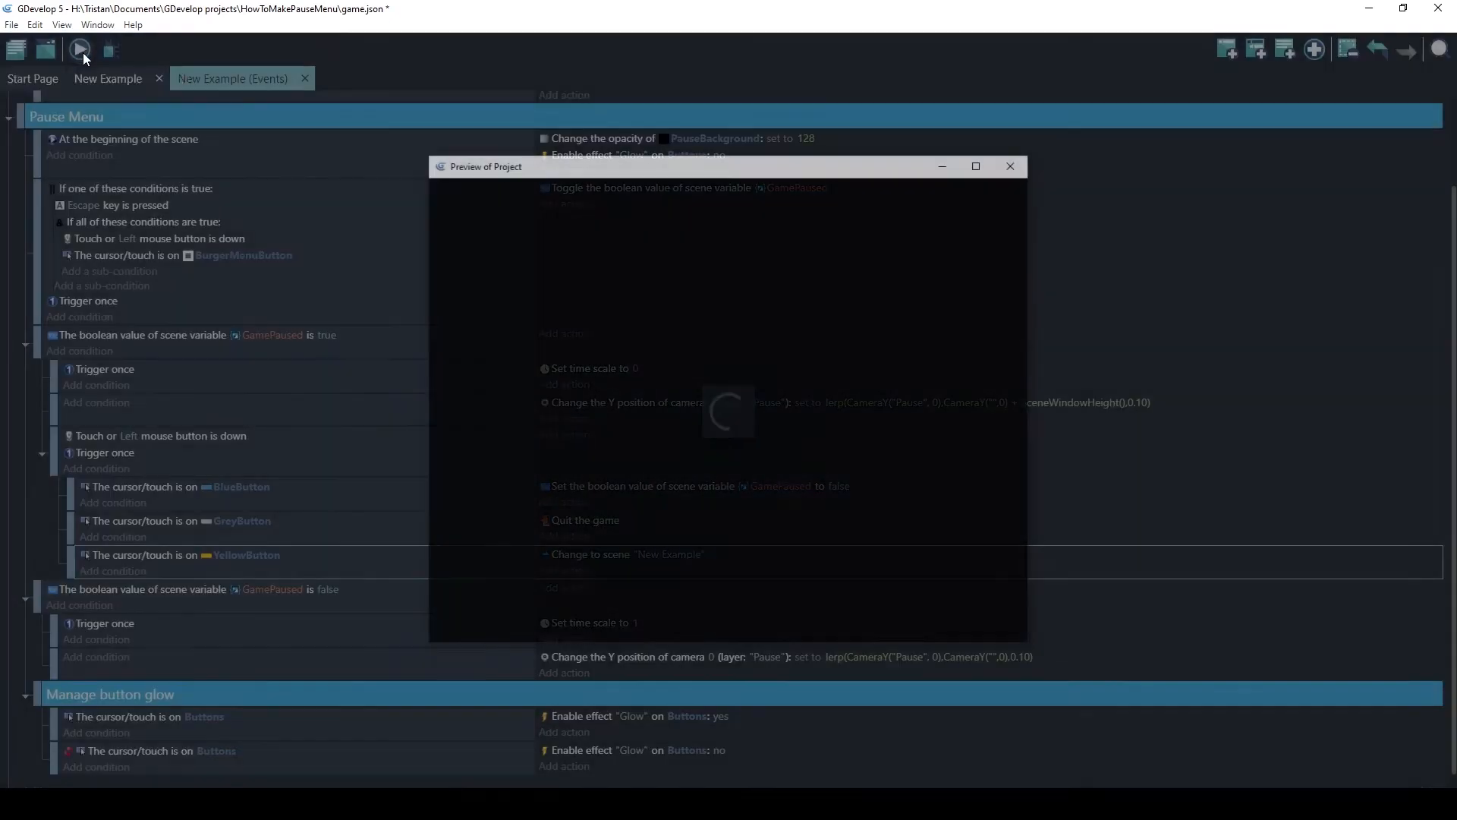
{"action": "left_click", "coordinate": [981, 240]}
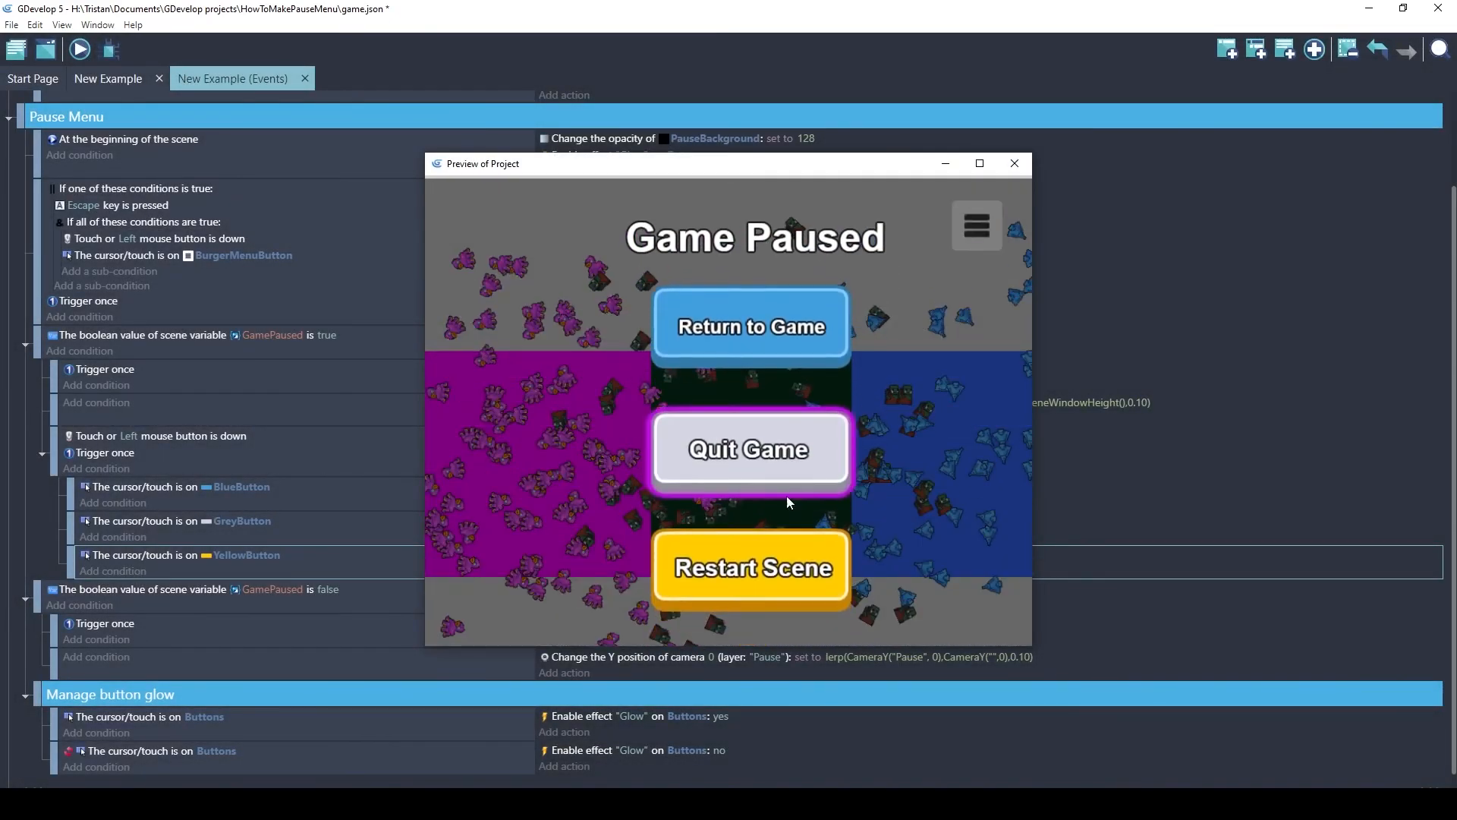
{"action": "left_click", "coordinate": [744, 577]}
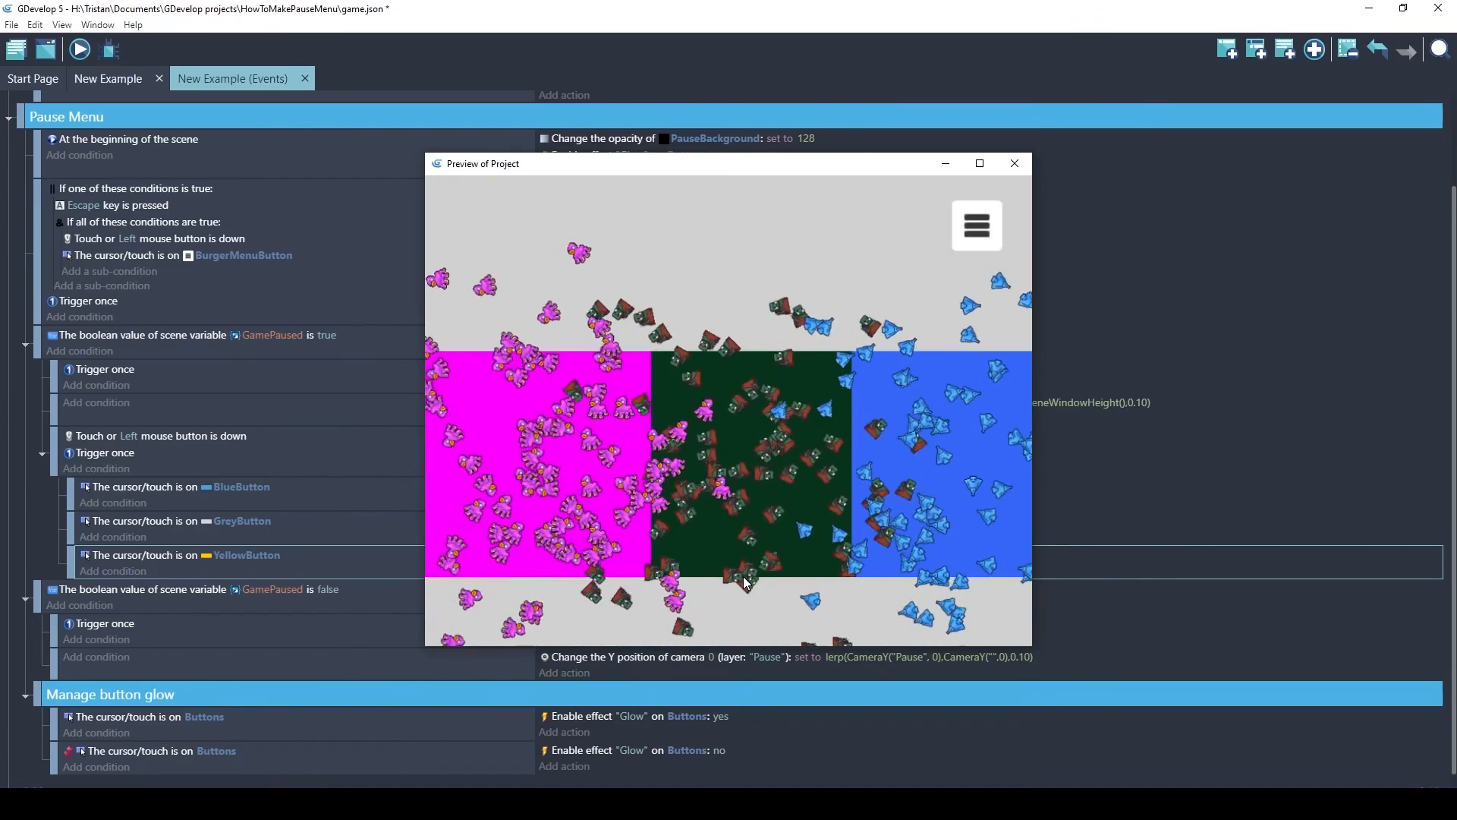
{"action": "left_click", "coordinate": [977, 226]}
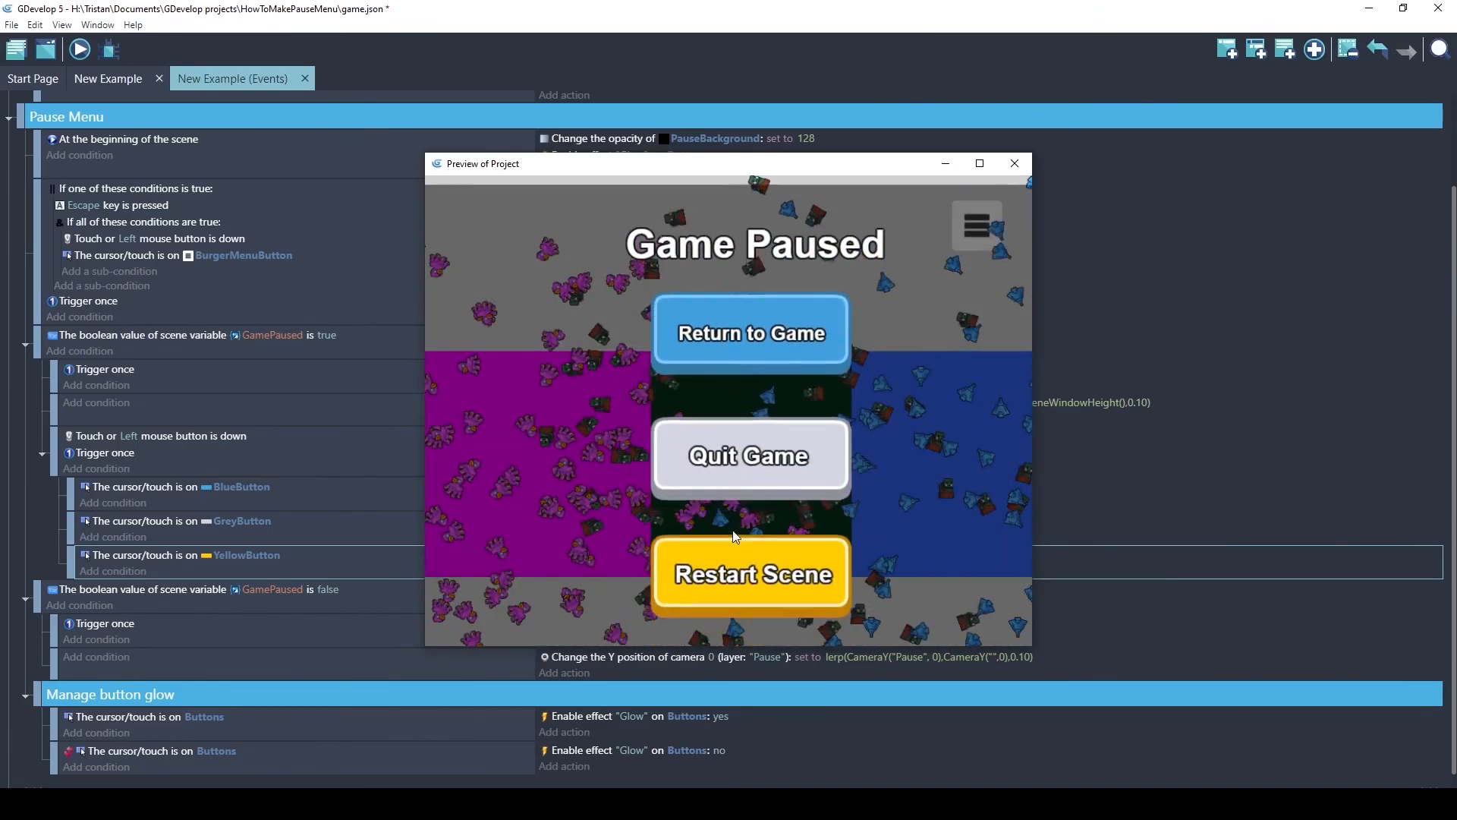
{"action": "left_click", "coordinate": [737, 579]}
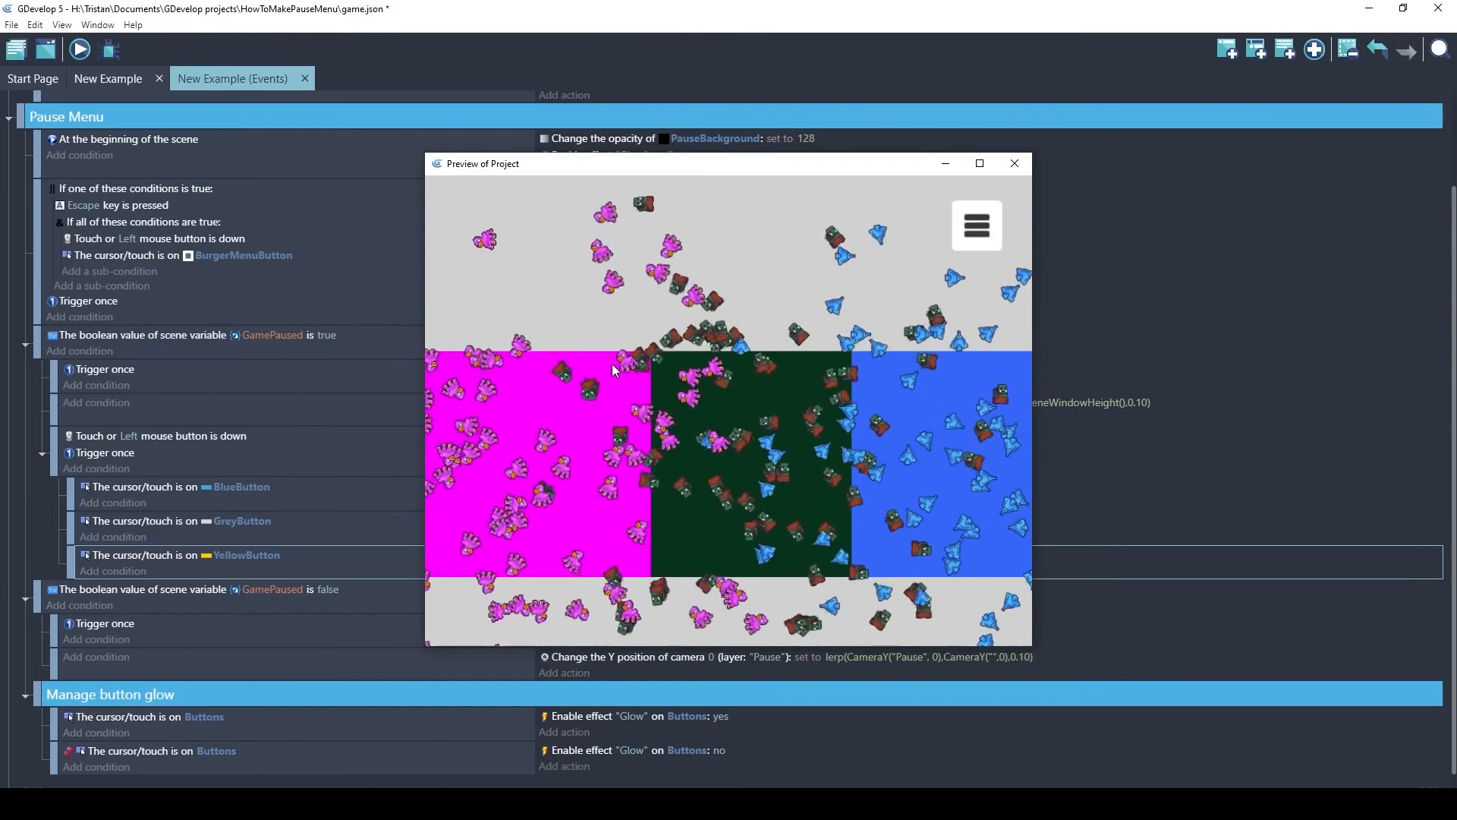
{"action": "left_click", "coordinate": [973, 217]}
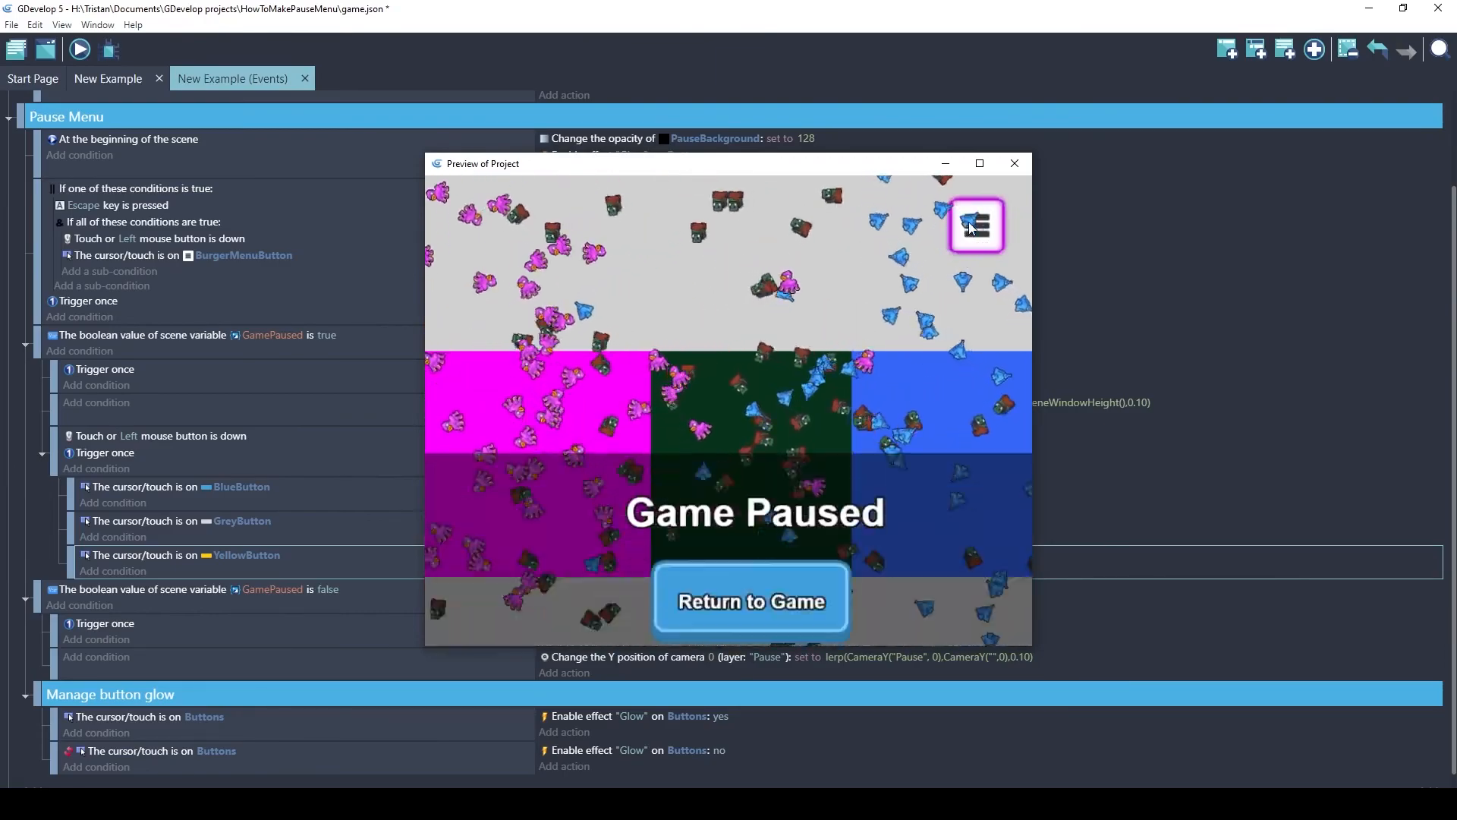
{"action": "left_click", "coordinate": [727, 579]}
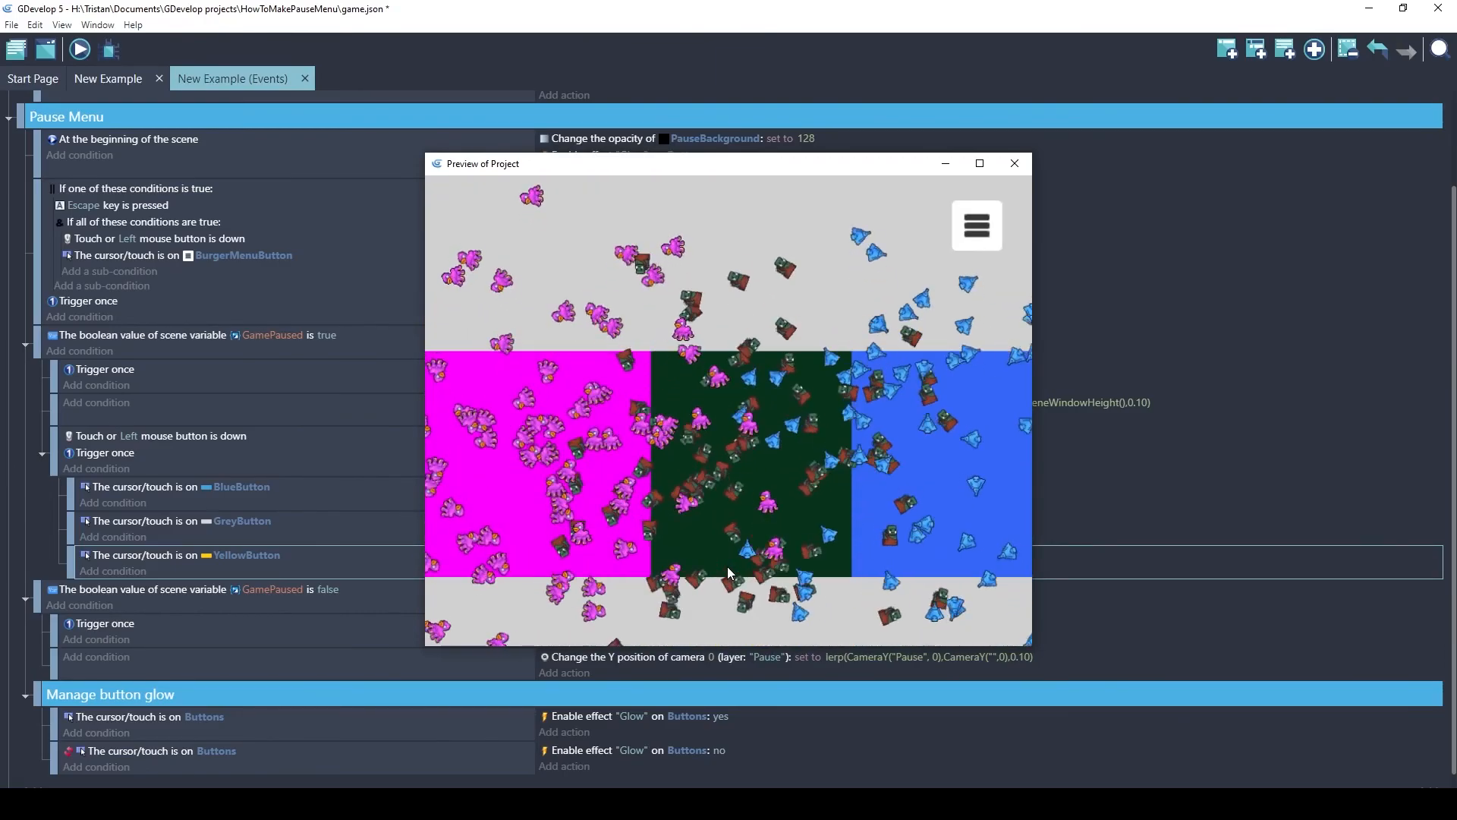
{"action": "left_click", "coordinate": [986, 232]}
{"action": "left_click", "coordinate": [706, 455]}
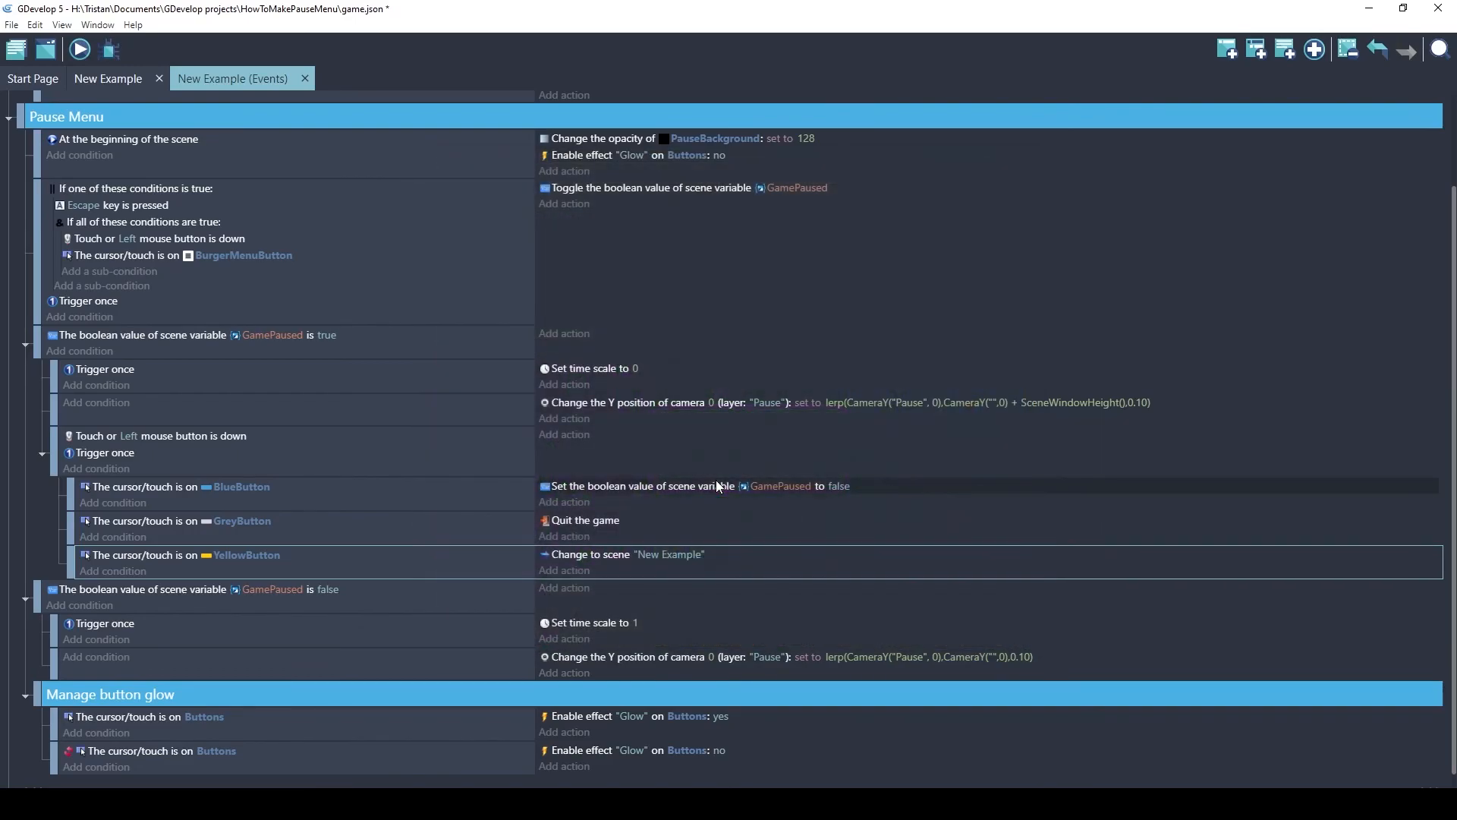
Preview the game again, toggle the pause menu with the burger menu button, and return to the Pause Menu events
{"action": "left_click", "coordinate": [86, 48]}
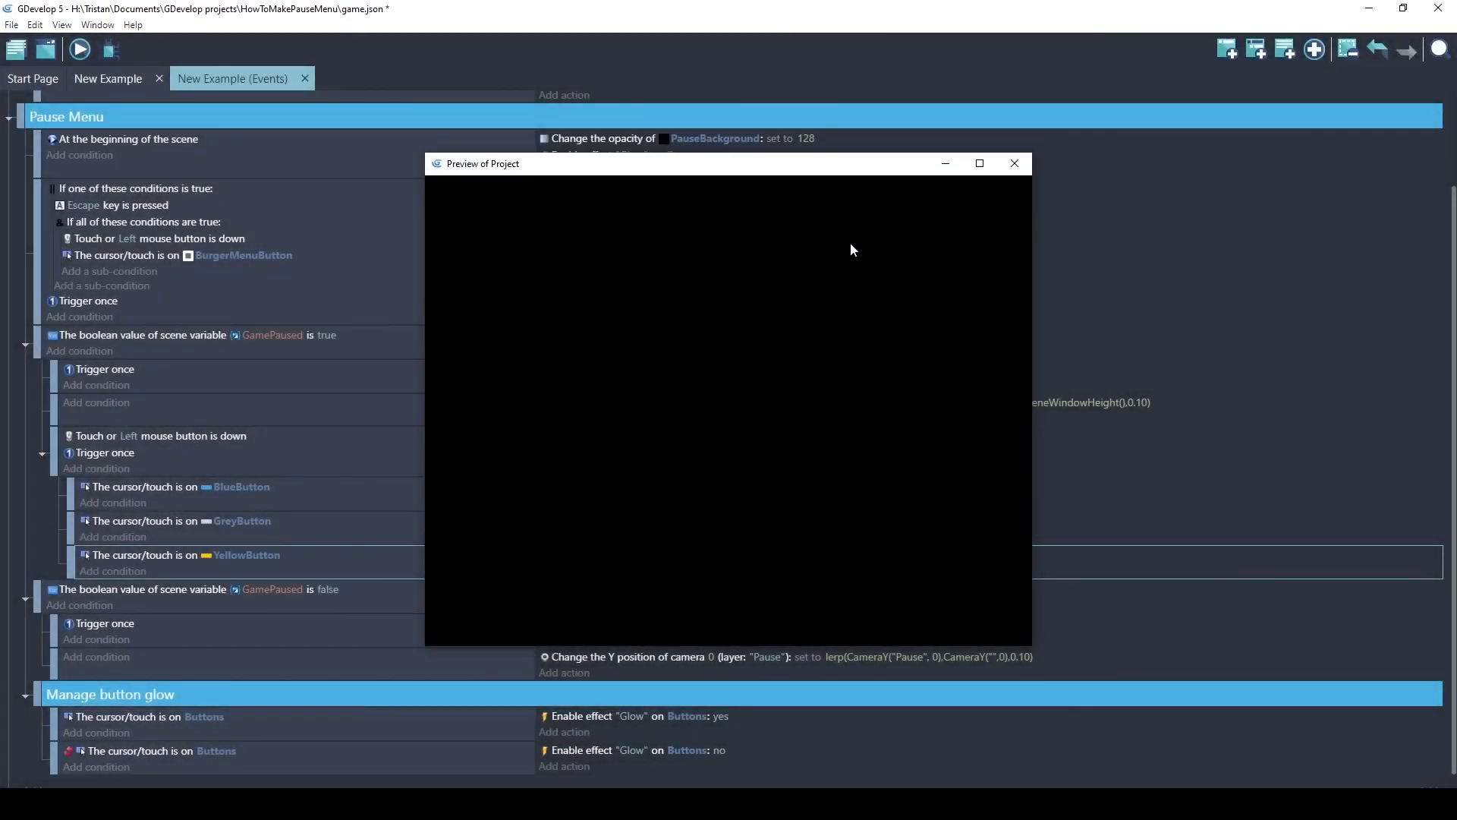
{"action": "left_click", "coordinate": [977, 226]}
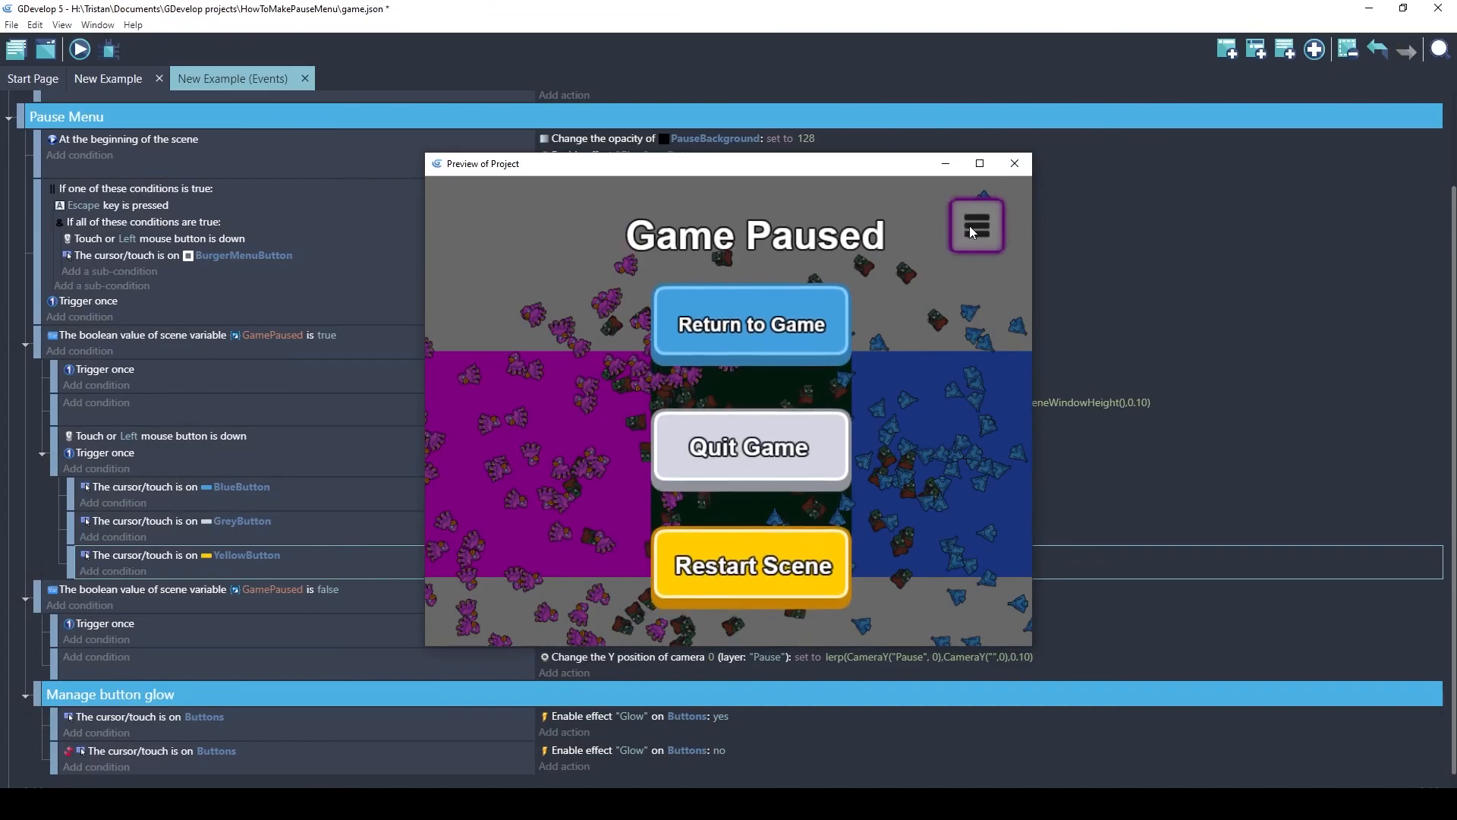
{"action": "left_click", "coordinate": [970, 226]}
{"action": "left_click", "coordinate": [973, 233]}
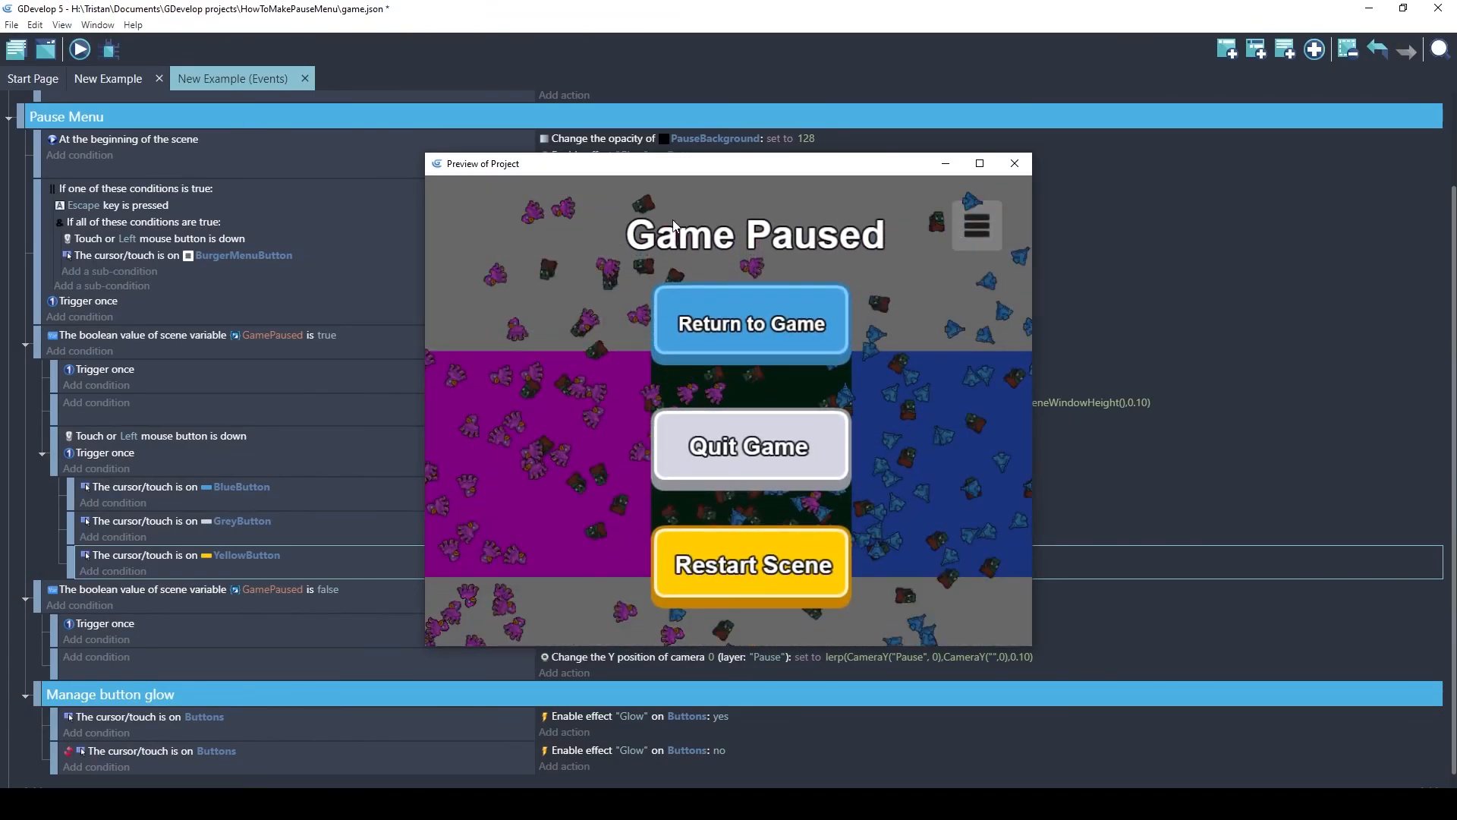
{"action": "left_click", "coordinate": [181, 318]}
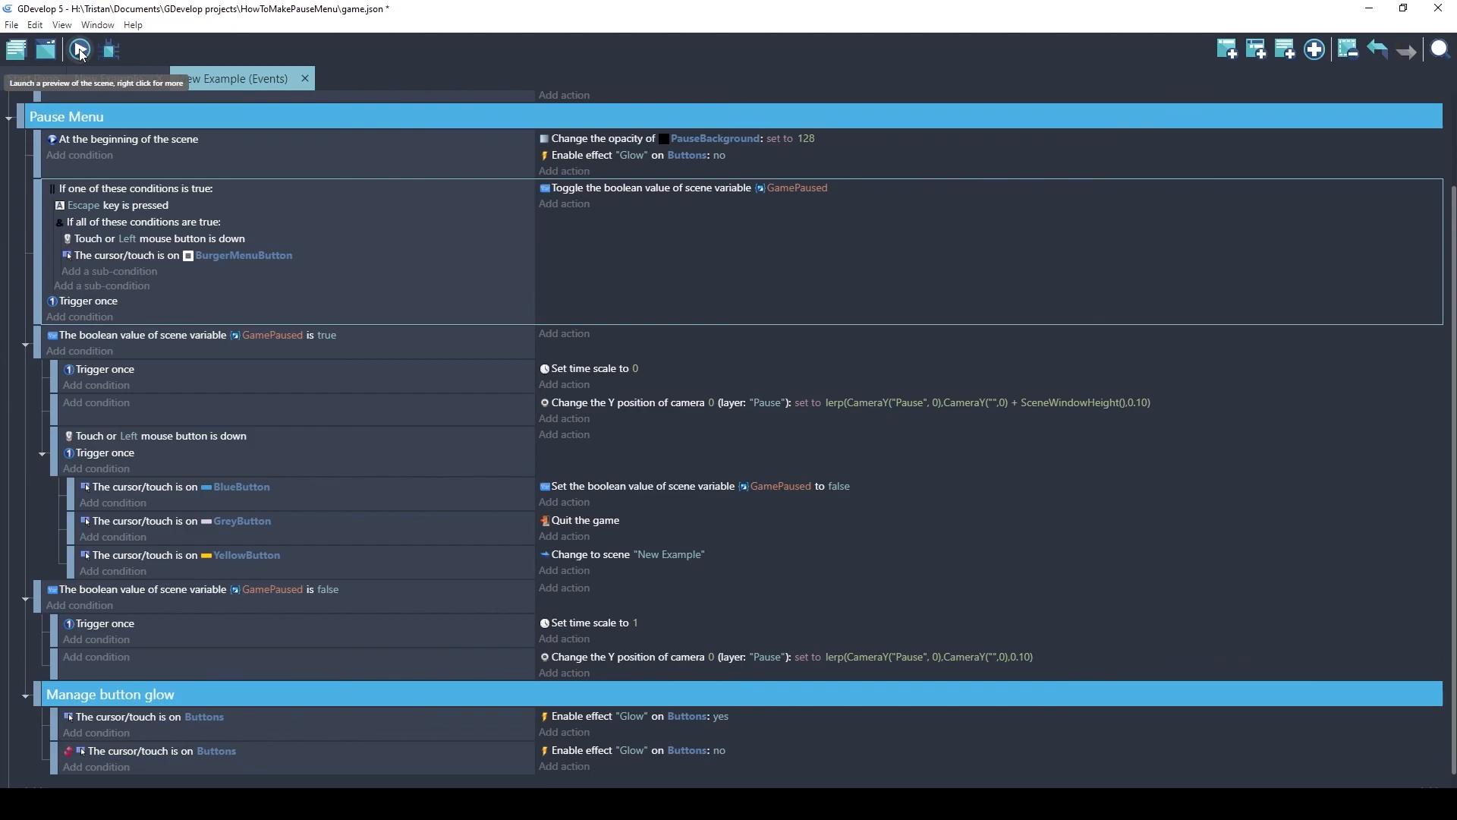
{"action": "left_click", "coordinate": [210, 168]}
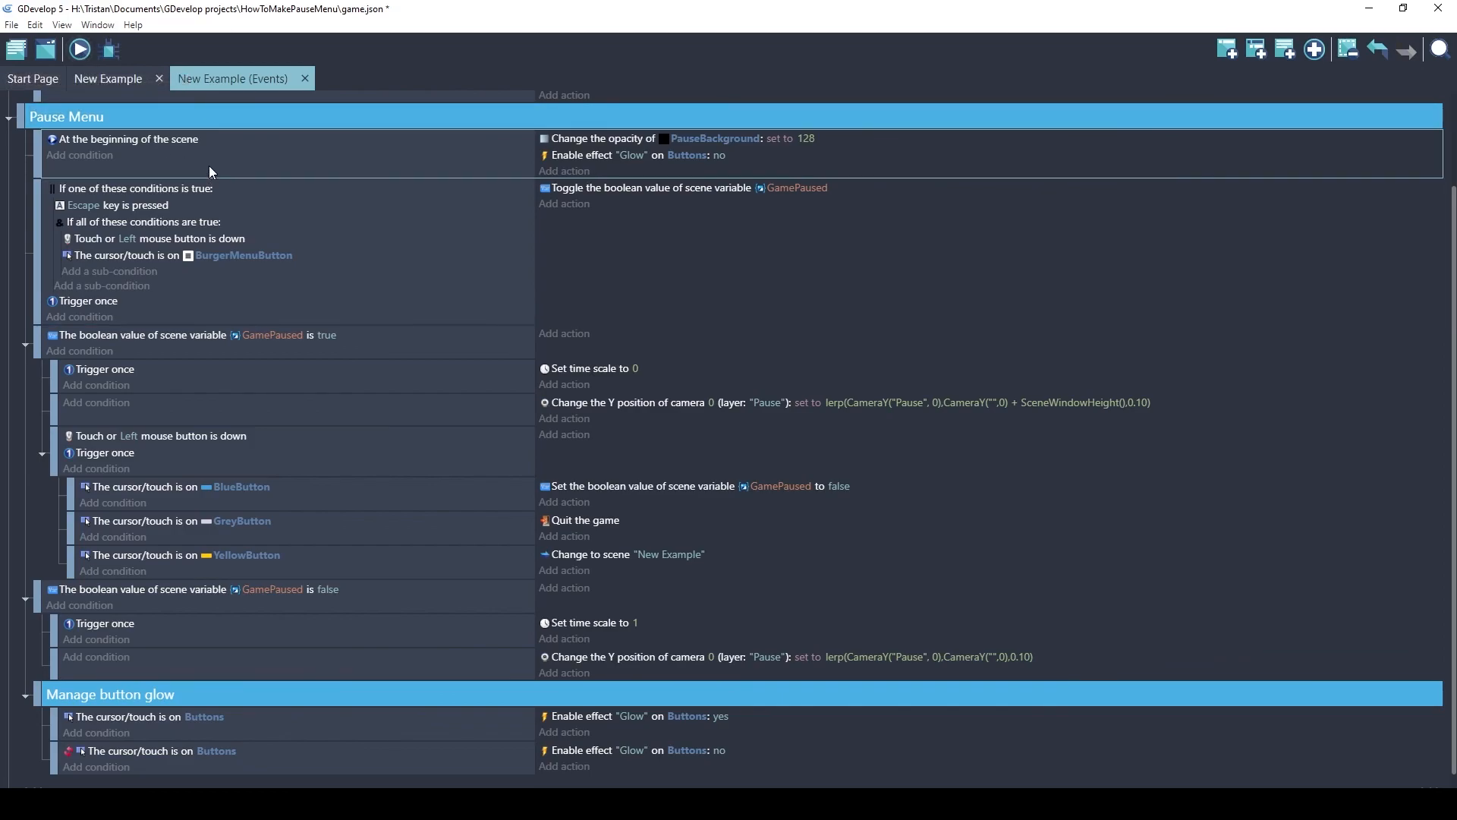